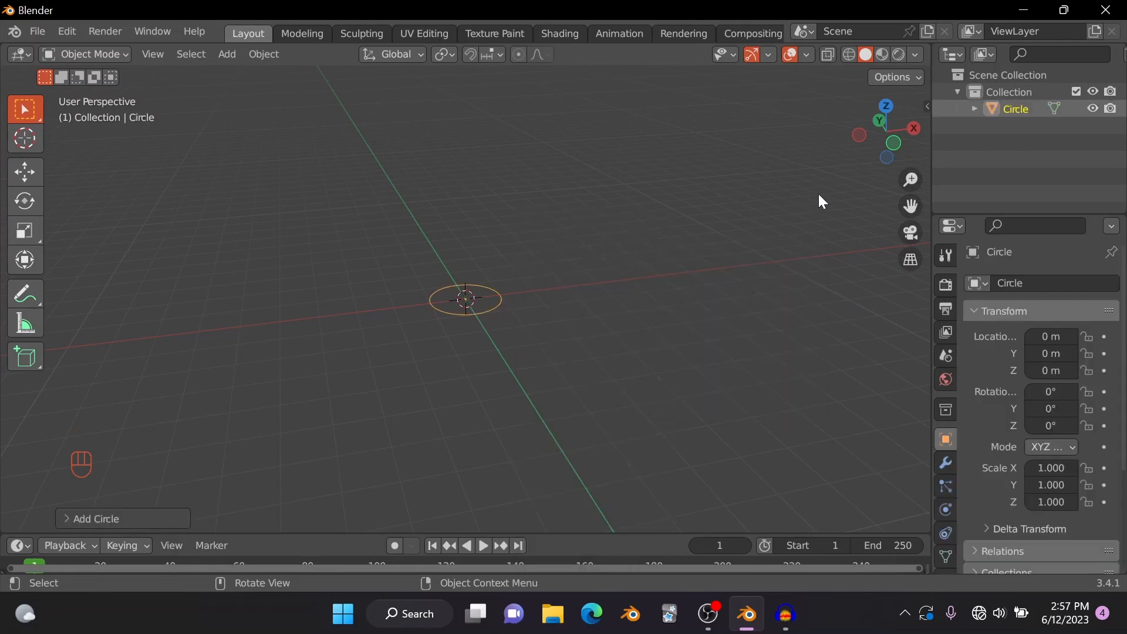
- In Edit Mode, fill the circle with a single face
left_click(895, 150)
scroll(578, 294, "up", 3)
middle_click_drag(584, 272, 588, 359)
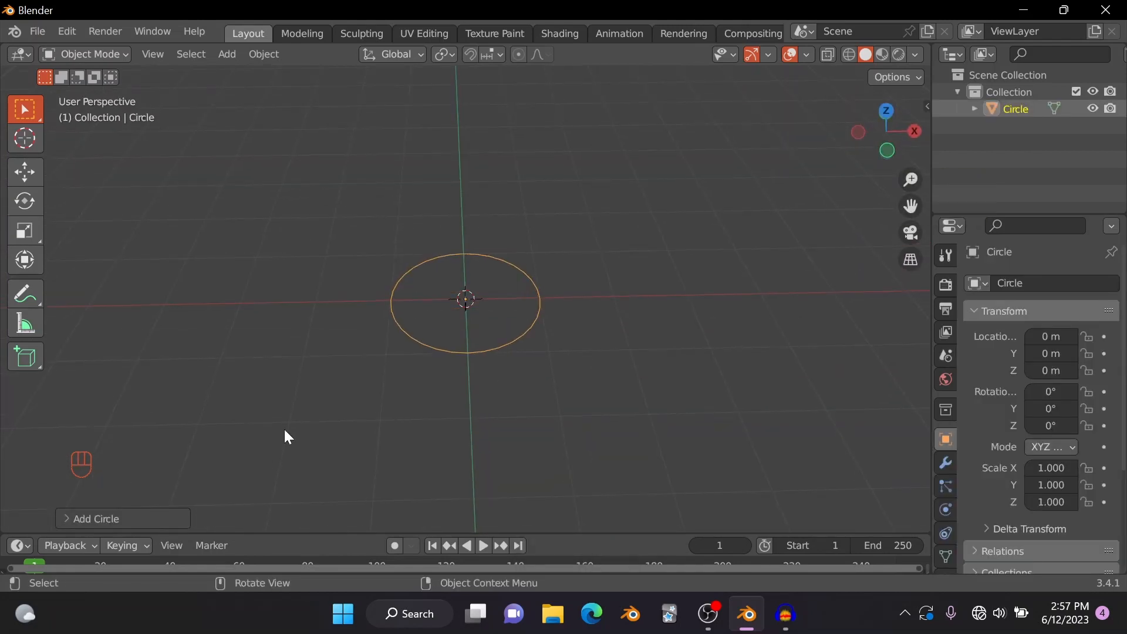
left_click(71, 516)
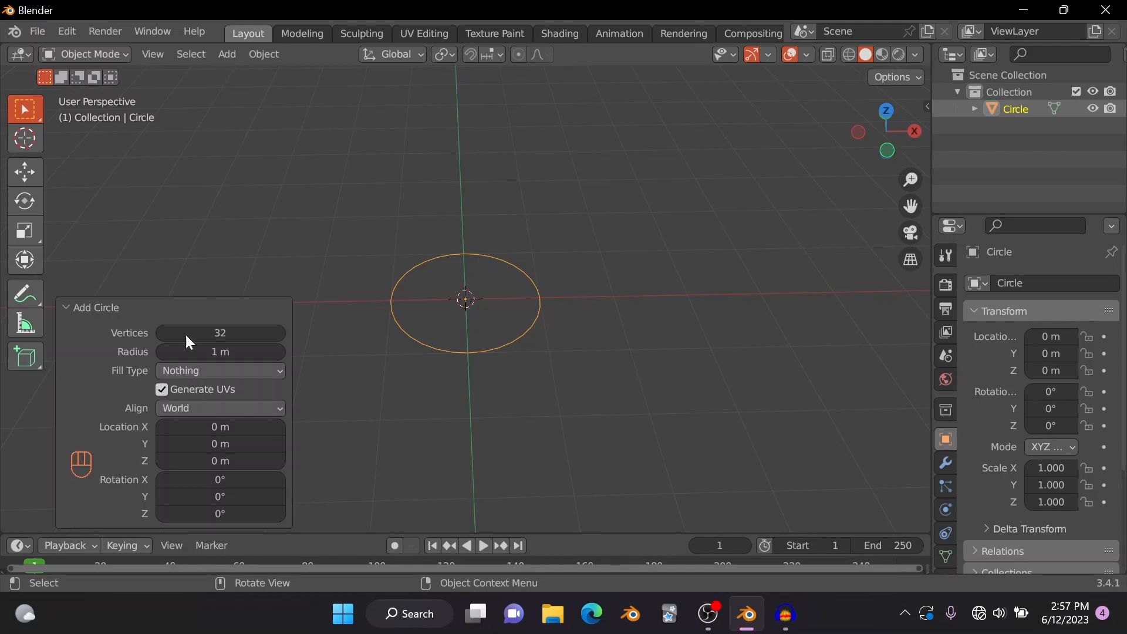
key("Tab")
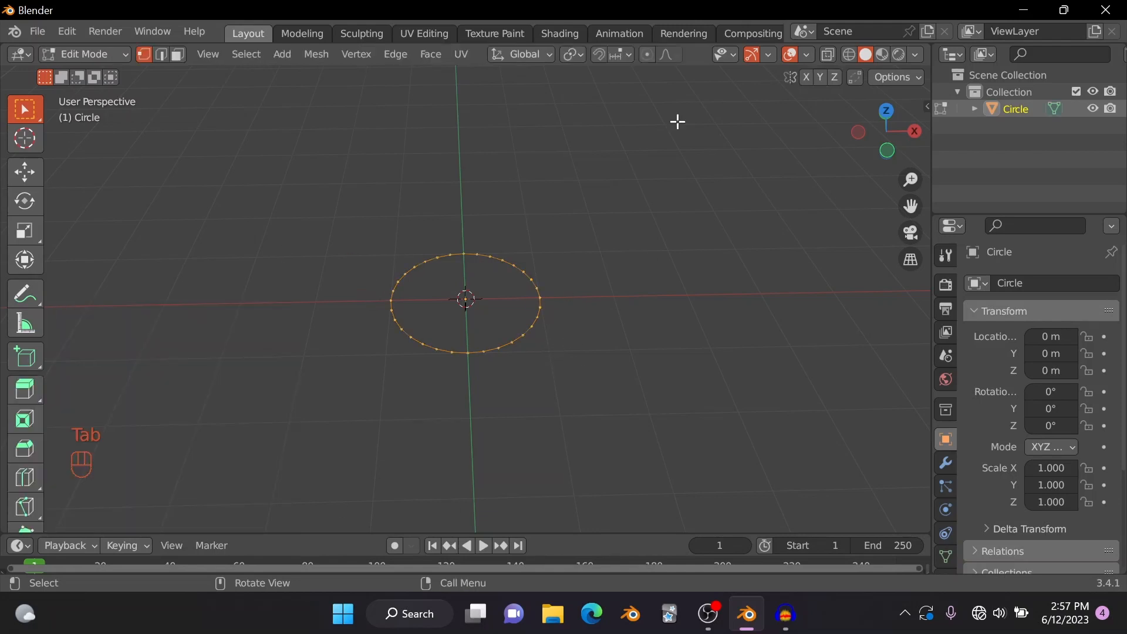
scroll(579, 283, "up", 1)
middle_click_drag(550, 346, 557, 304)
key("f")
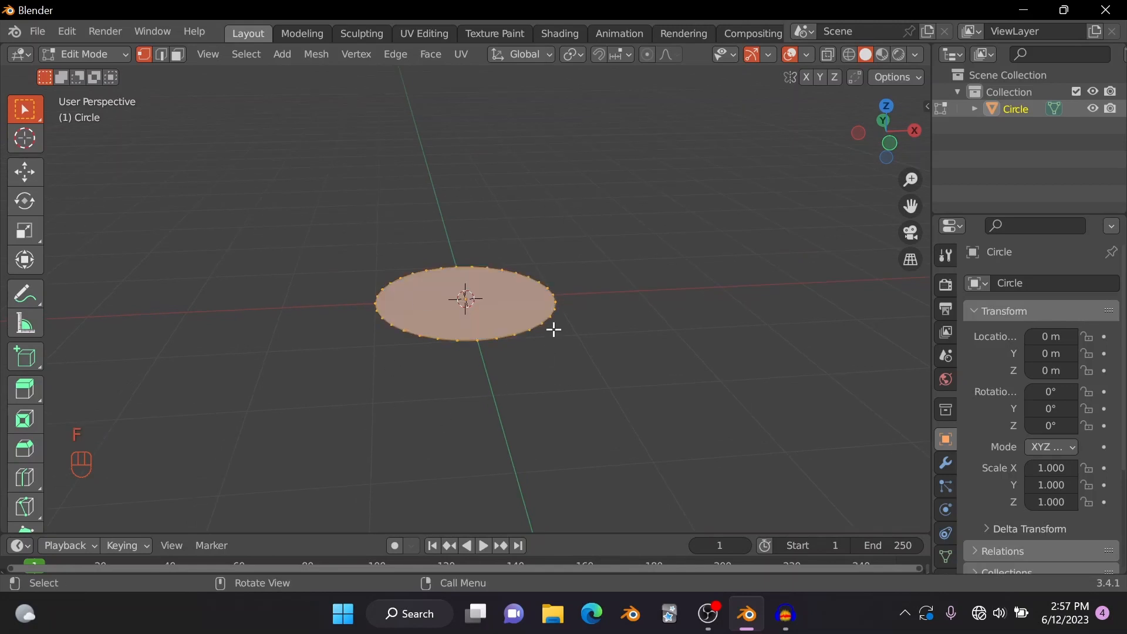
scroll(552, 337, "up", 4)
middle_click_drag(551, 337, 548, 366)
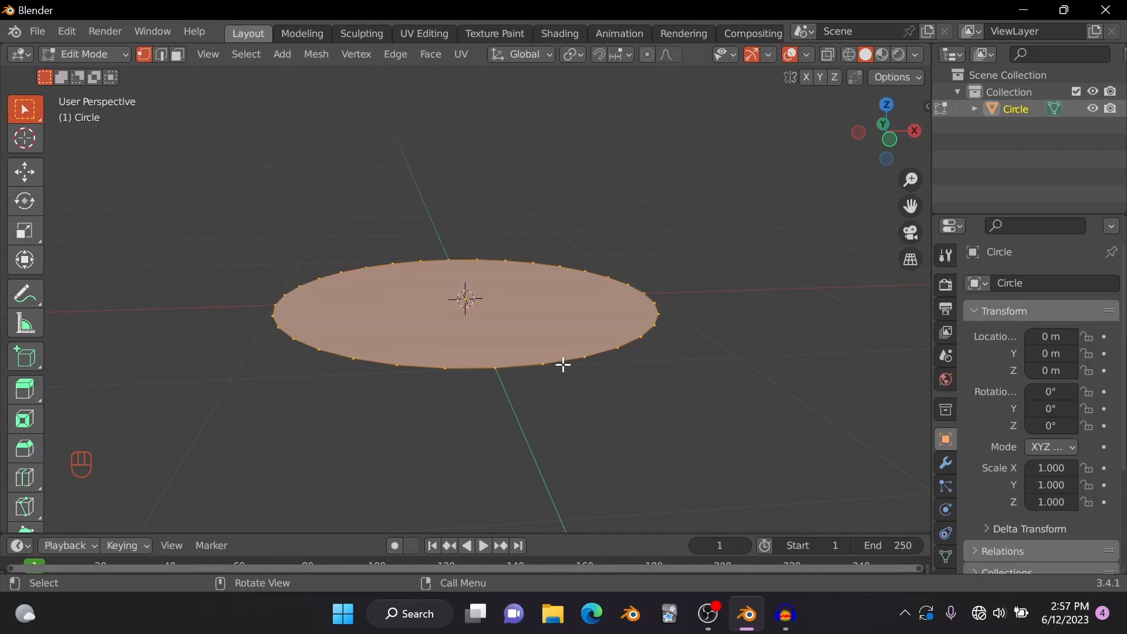
- Extrude the disc 0.075 m into a thin slab and scale its top face to 1.081
key("e")
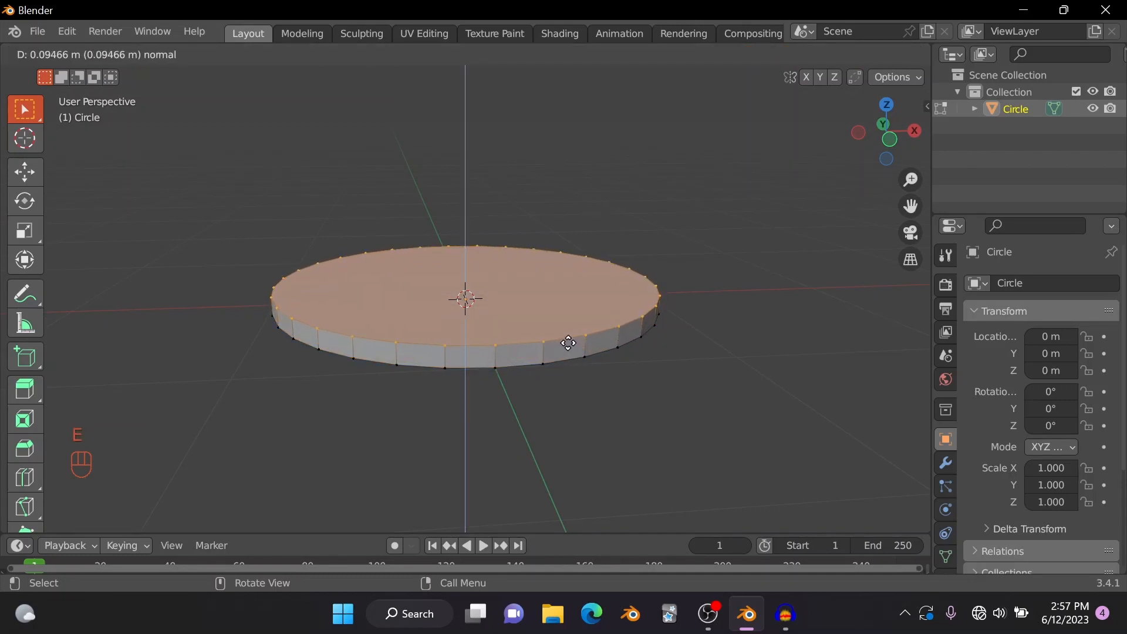
left_click(568, 346)
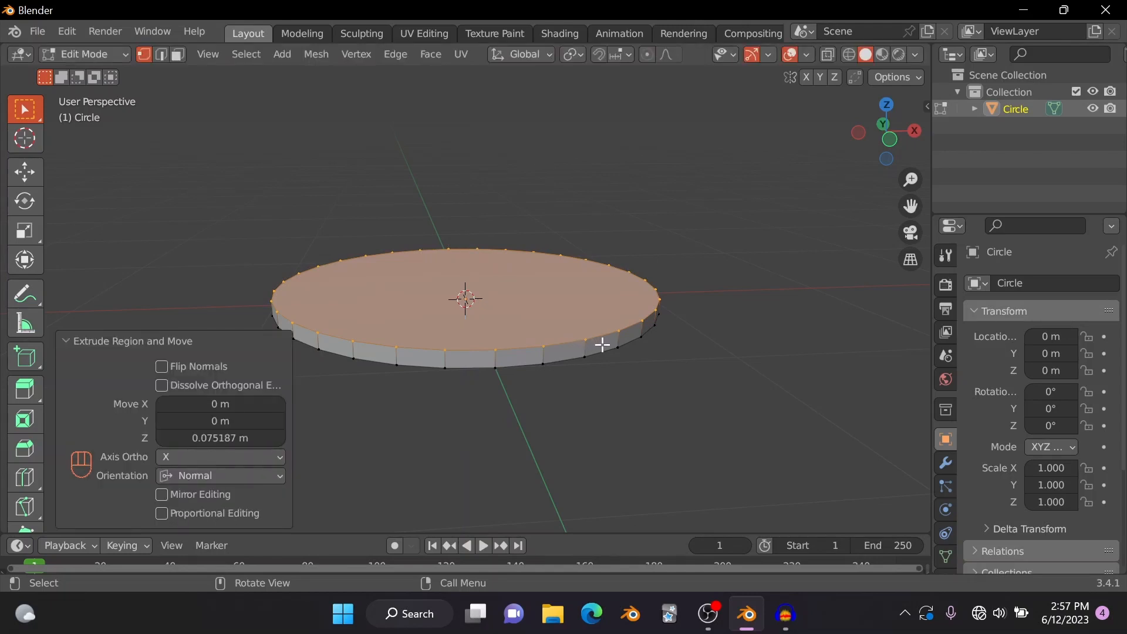
key("s")
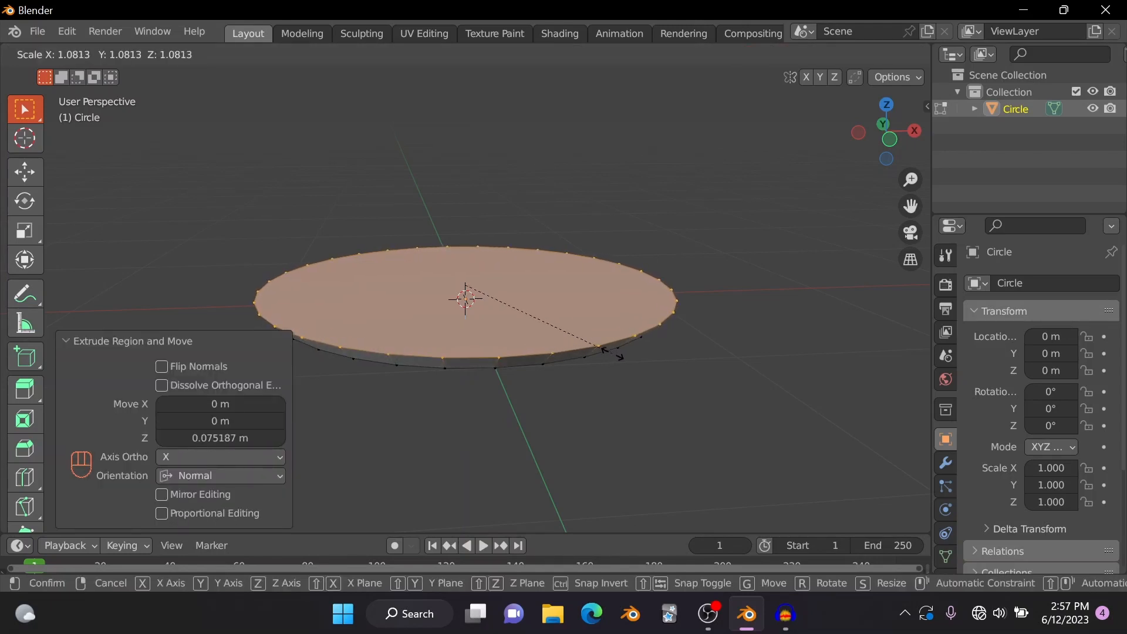
left_click(612, 354)
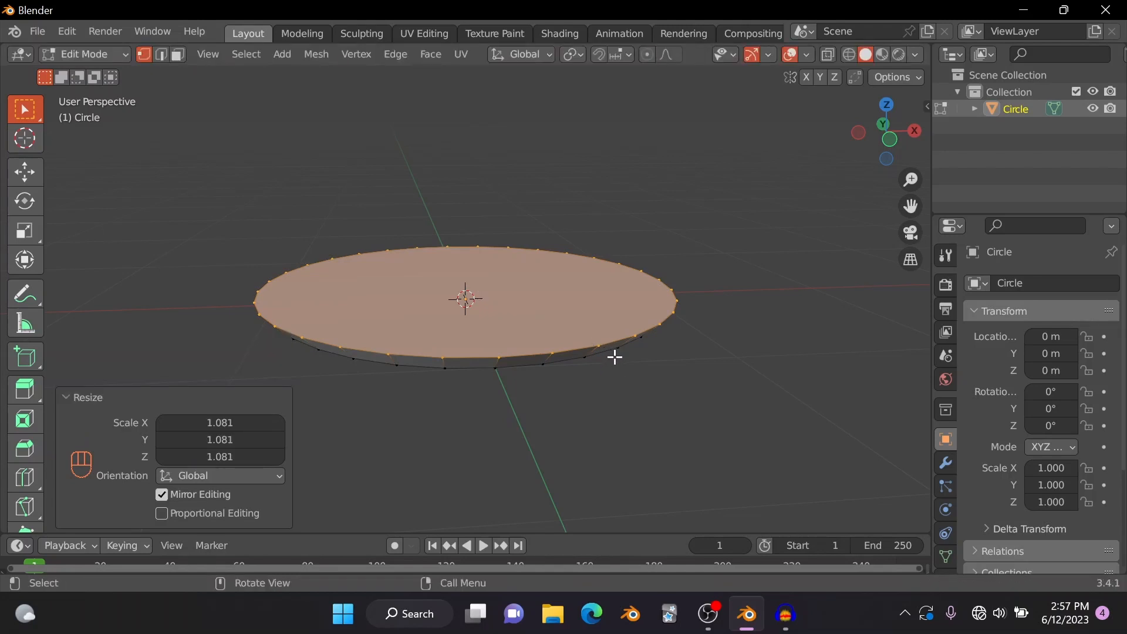
- Extrude a 0.51 m tall wall and delete the top face to open the cylinder
key("e")
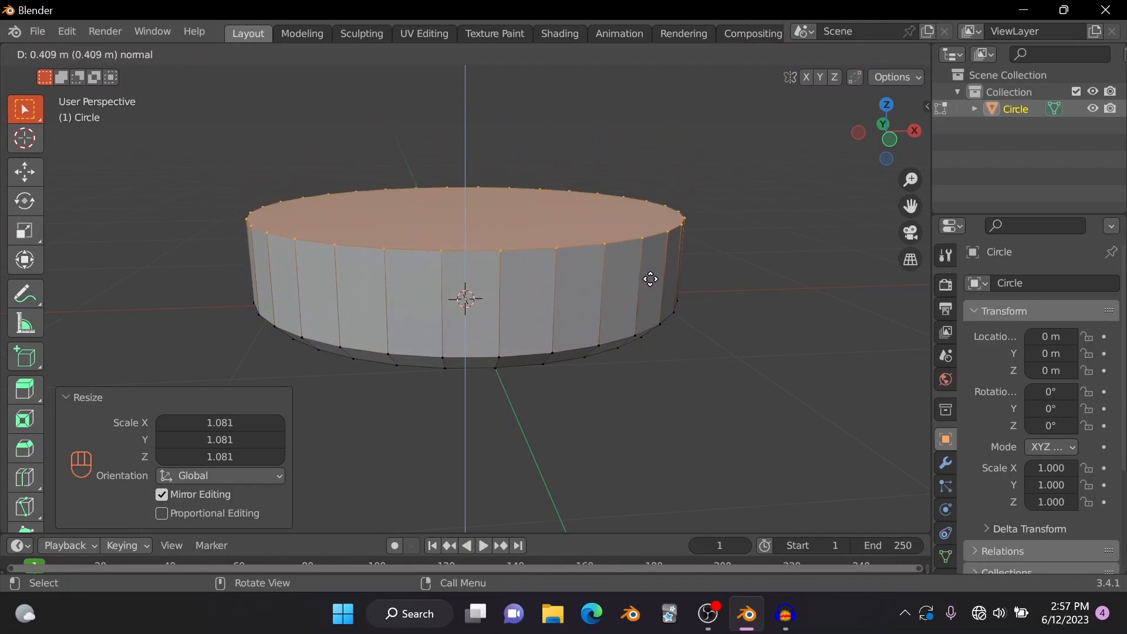
left_click(645, 261)
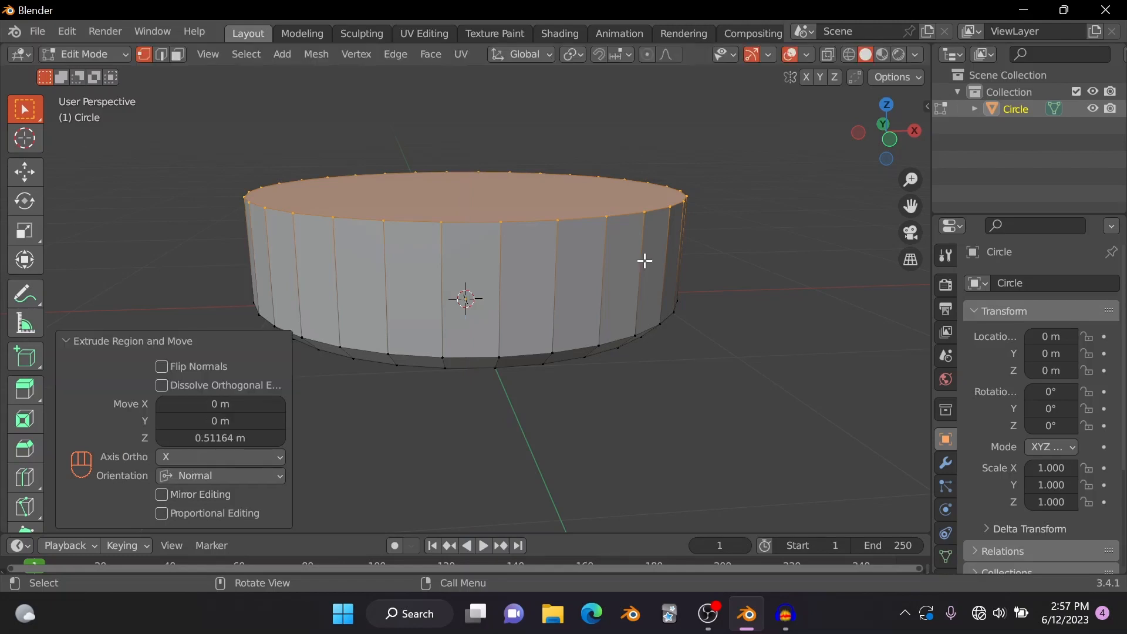
middle_click_drag(584, 244, 594, 276)
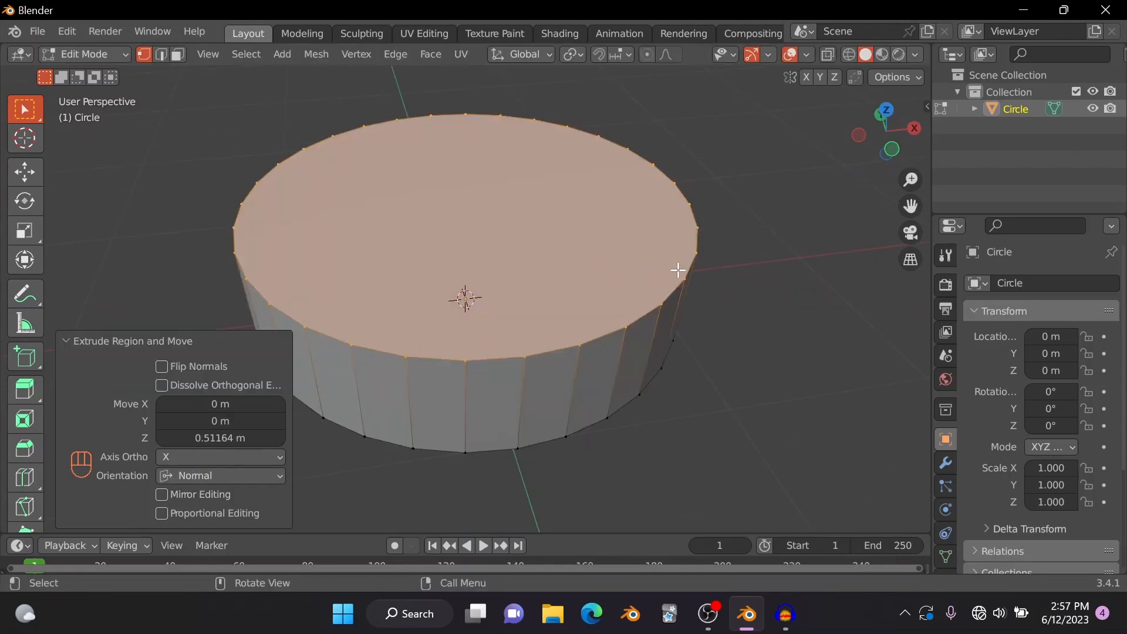
key("Delete")
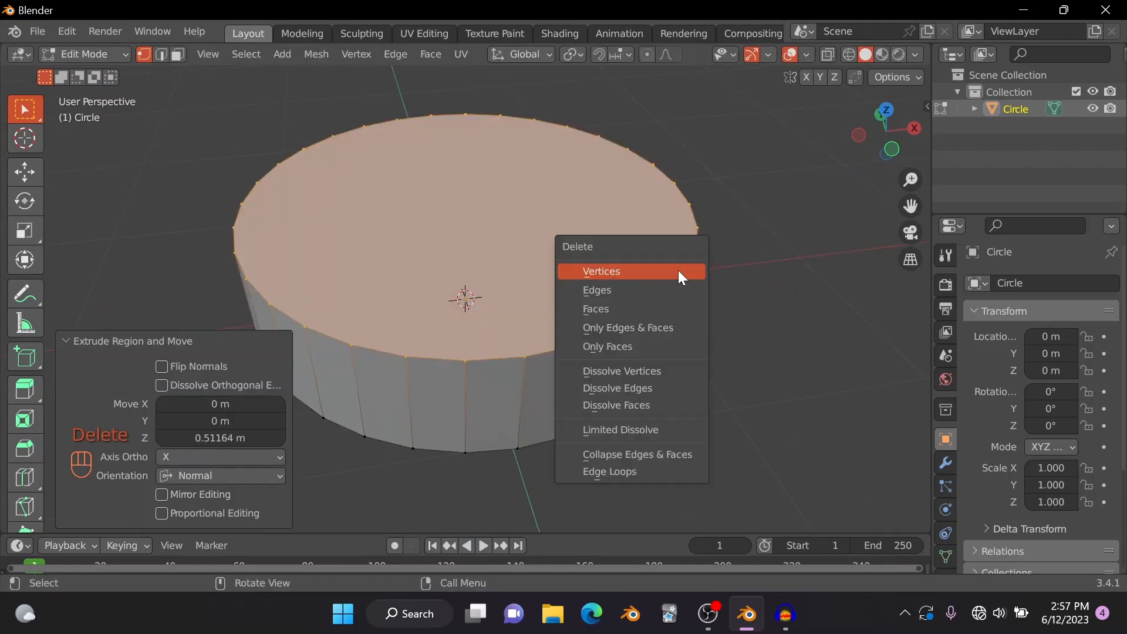
left_click(590, 309)
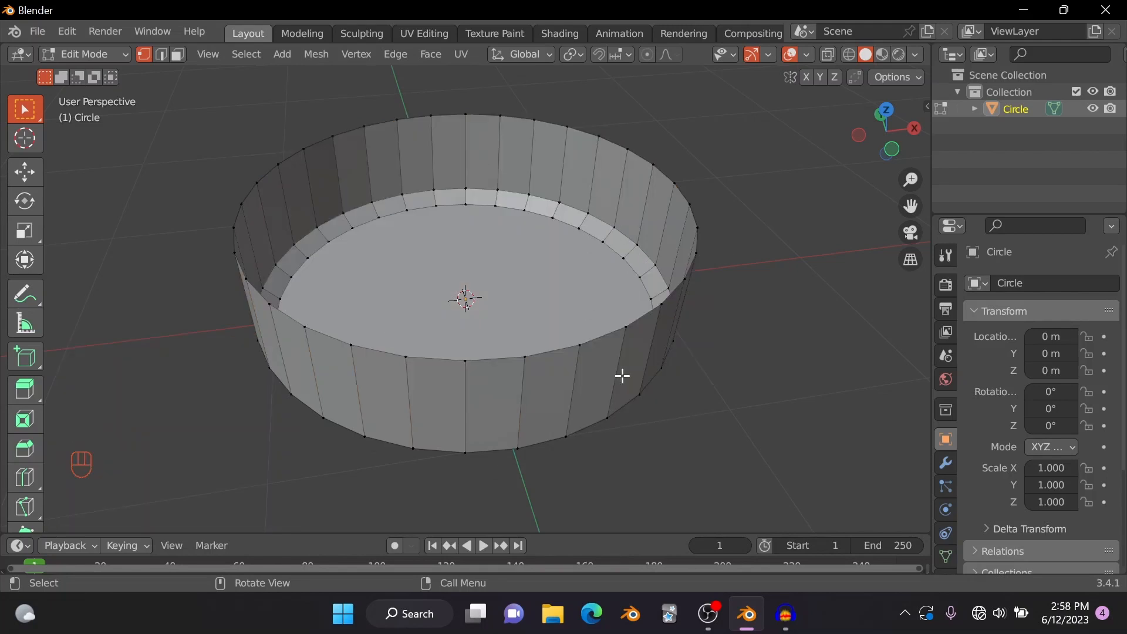
- Bevel the lower edge loop with 2 segments (about 0.021 m), then return to Object Mode
middle_click_drag(581, 380, 597, 303)
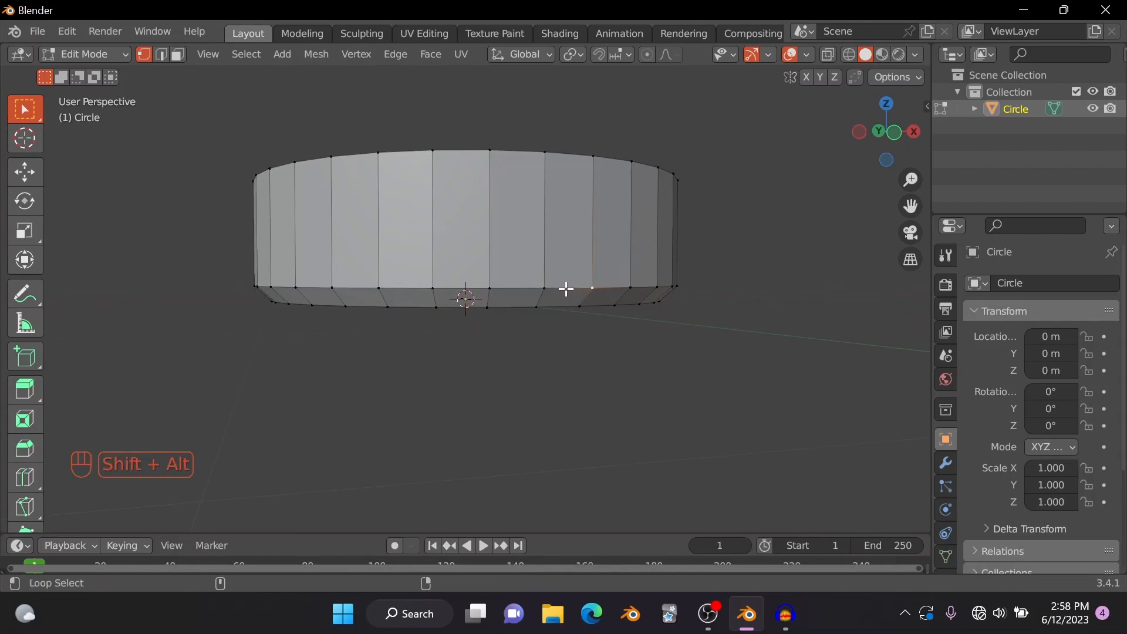
left_click(565, 288, "alt+shift")
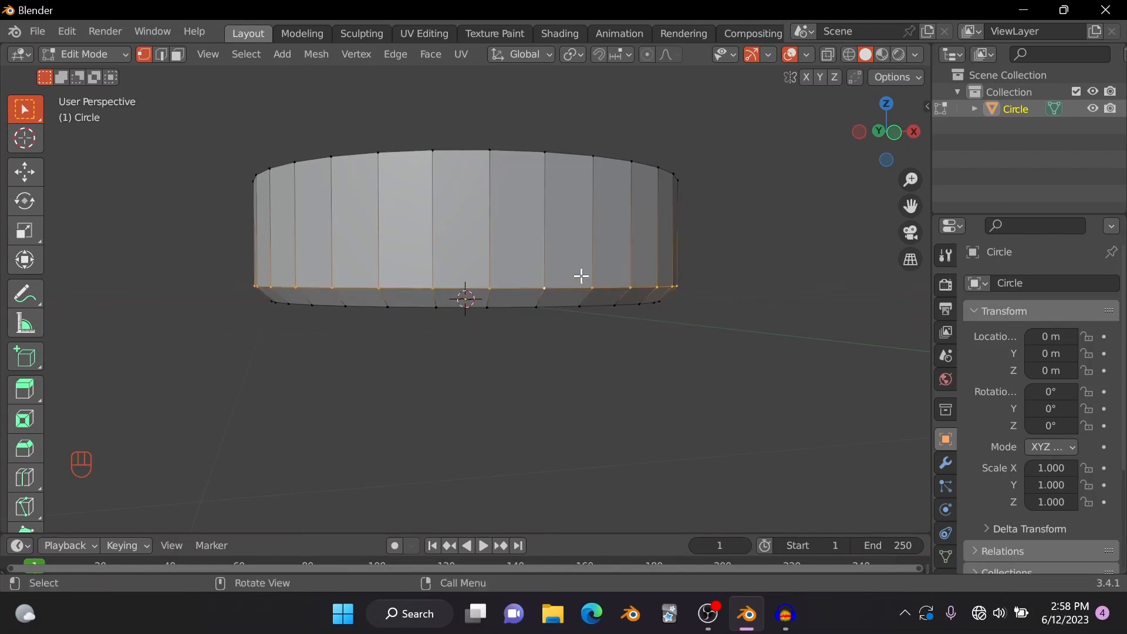
middle_click_drag(581, 276, 598, 283)
key("ctrl+b")
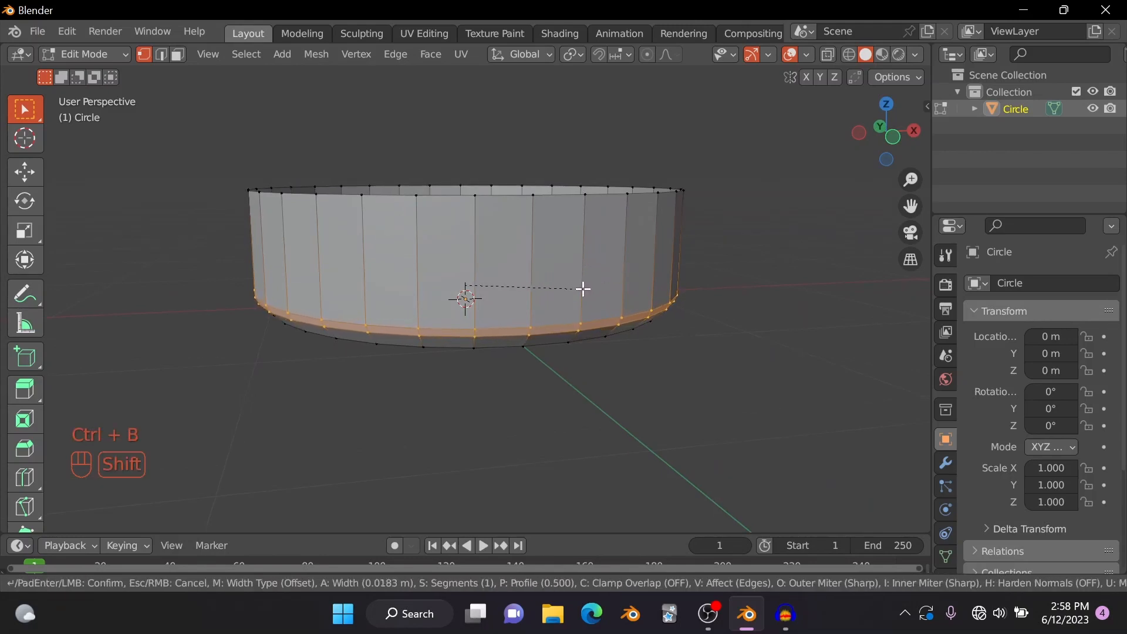
scroll(588, 285, "up", 1)
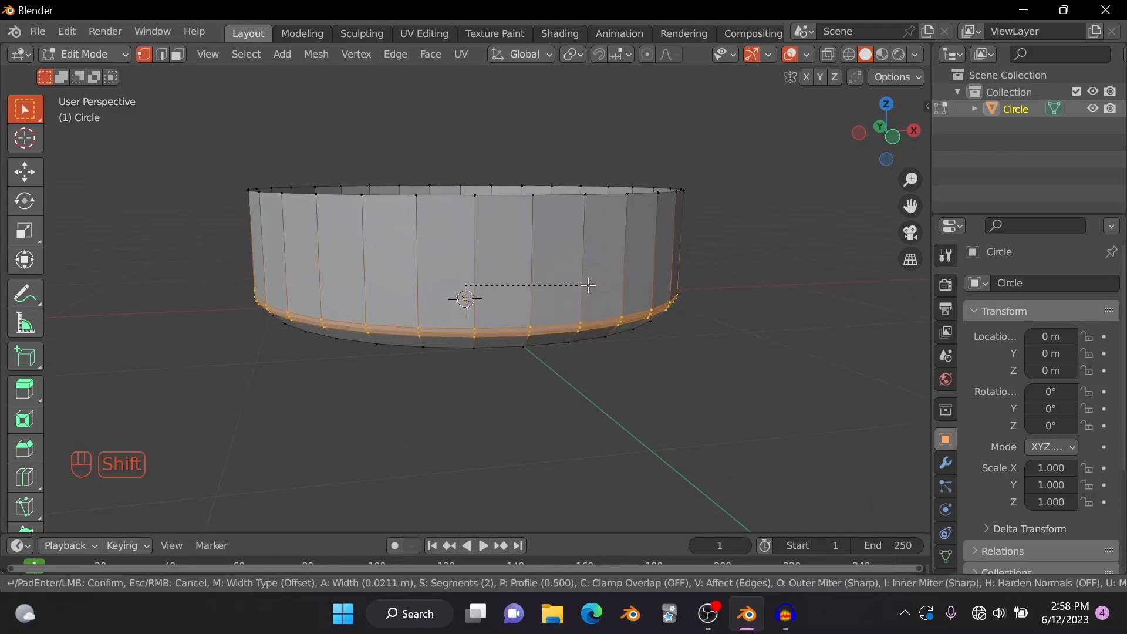
left_click(588, 285)
key("alt+a")
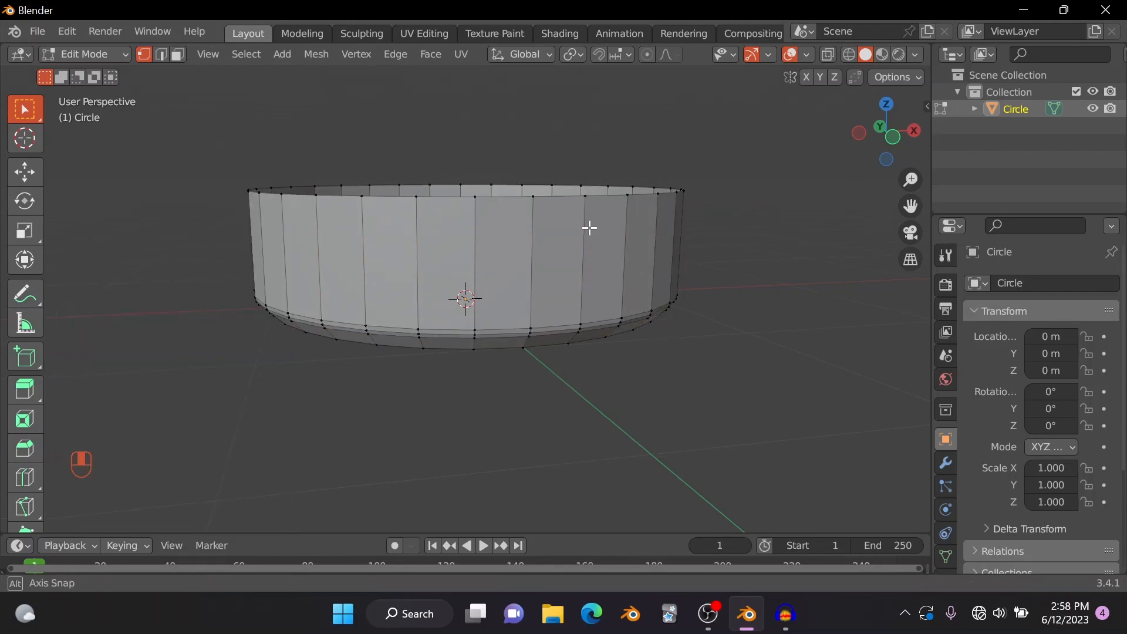
mouse_move(589, 228)
middle_mouse_down()
mouse_move(586, 256)
mouse_move(617, 252)
mouse_move(535, 231)
mouse_move(605, 238)
middle_mouse_up()
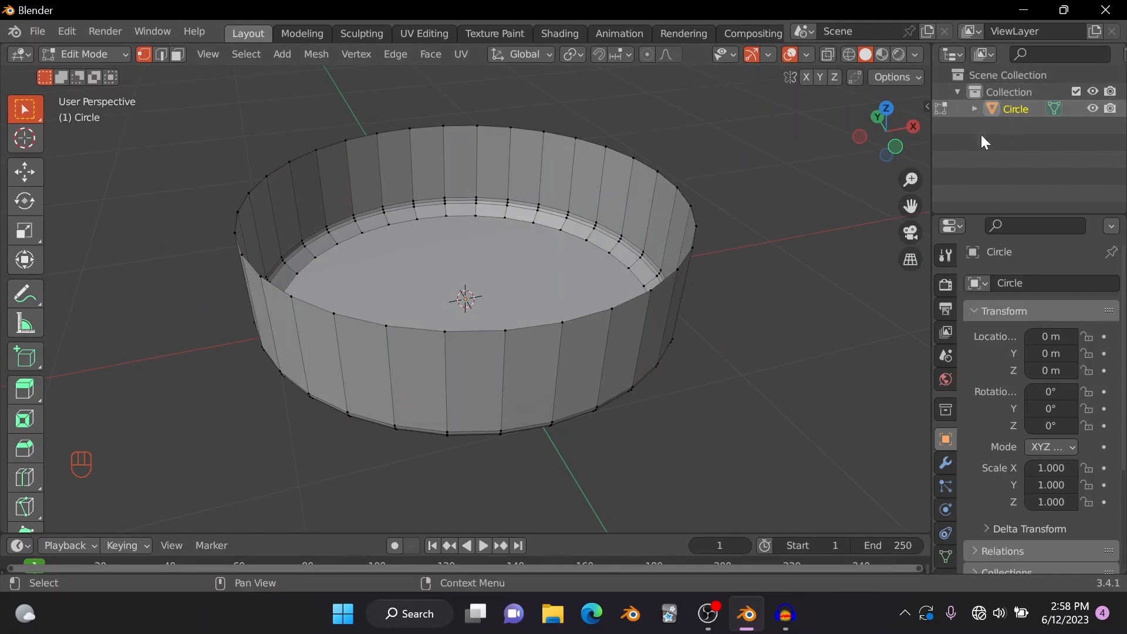
key("Tab")
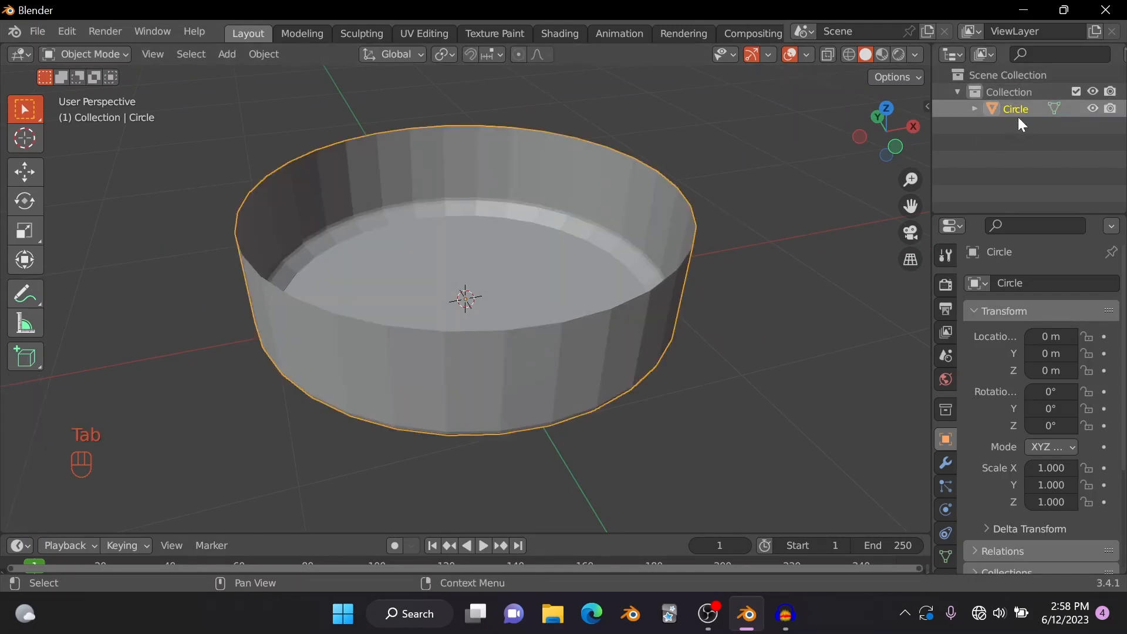
- Rename the Circle object to 'base'
key("F2")
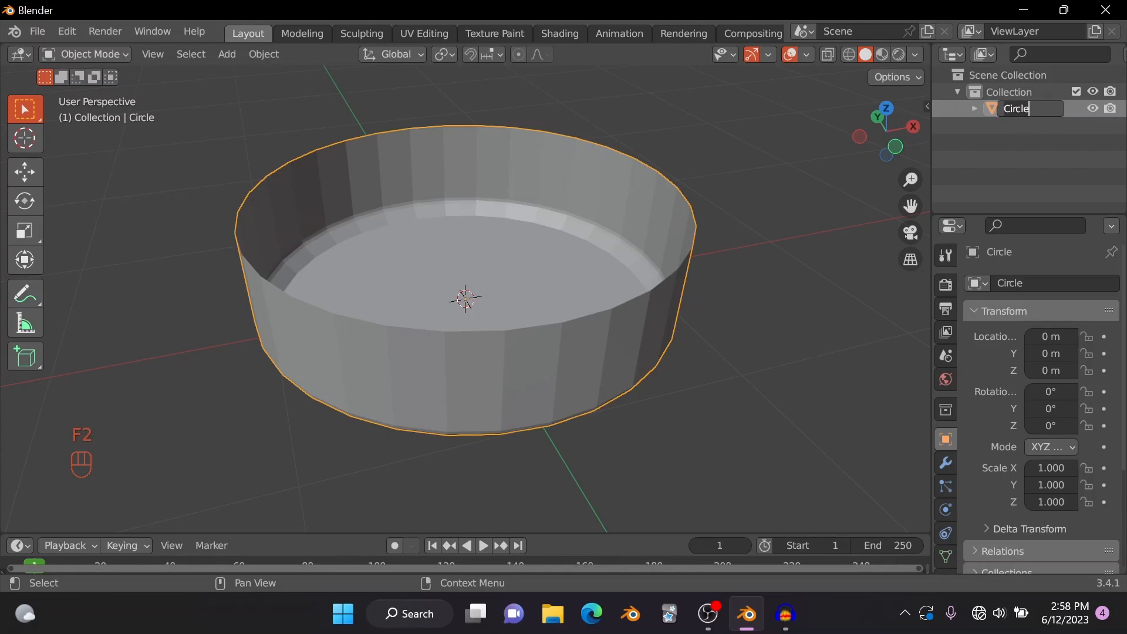
type("base")
key("Return")
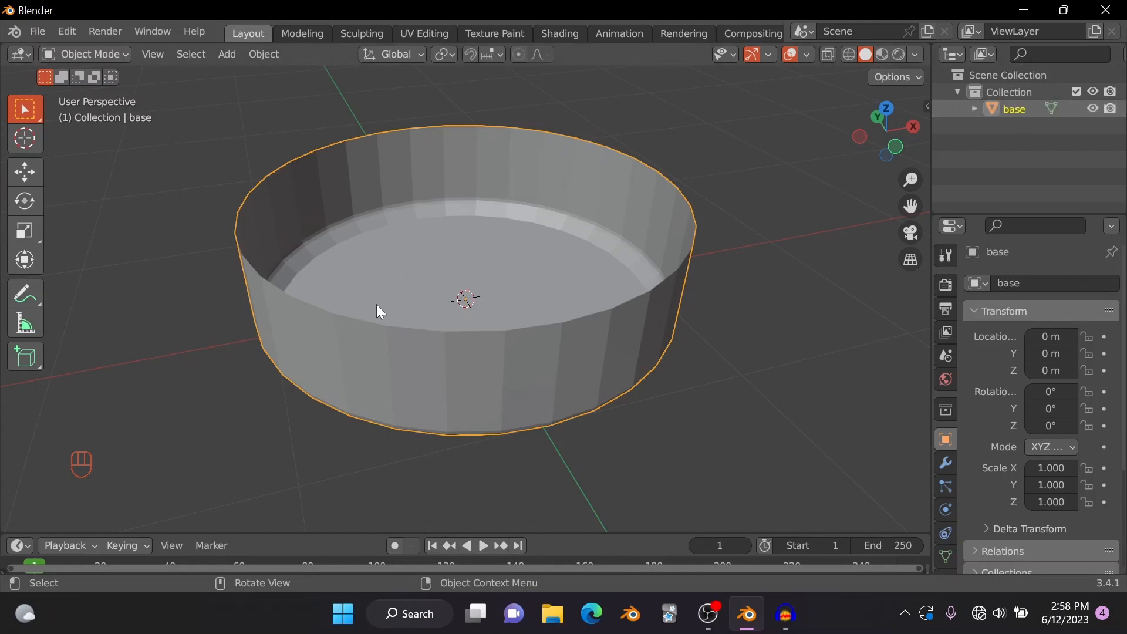
key("Tab")
key("Tab")
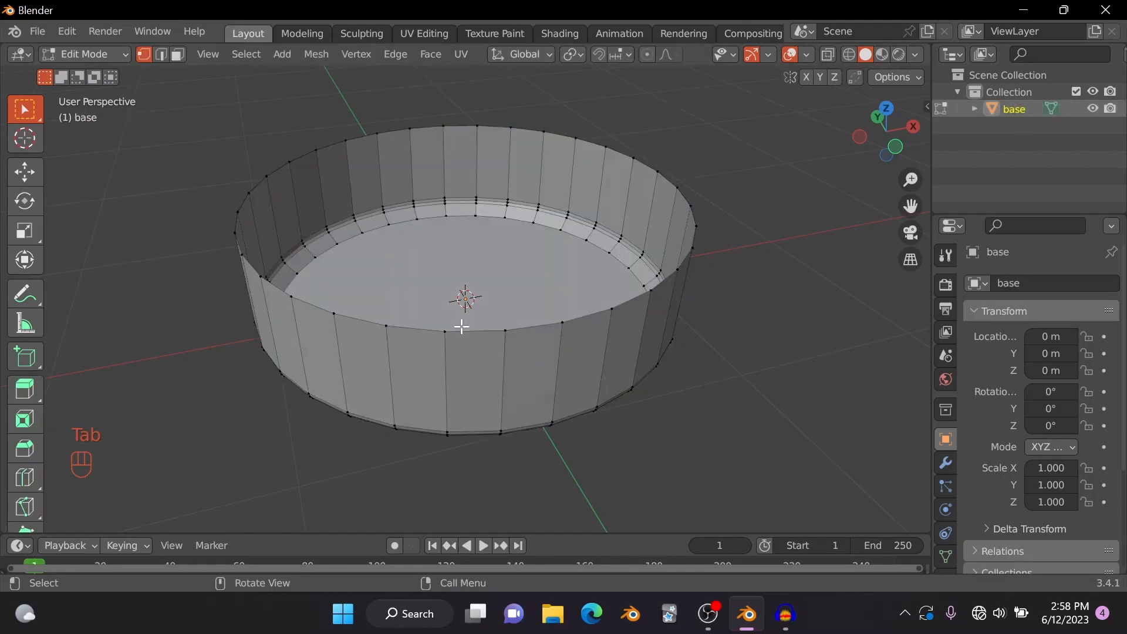
- Add a Solidify modifier to base with 0.018 m thickness
left_click(946, 463)
left_click(1042, 283)
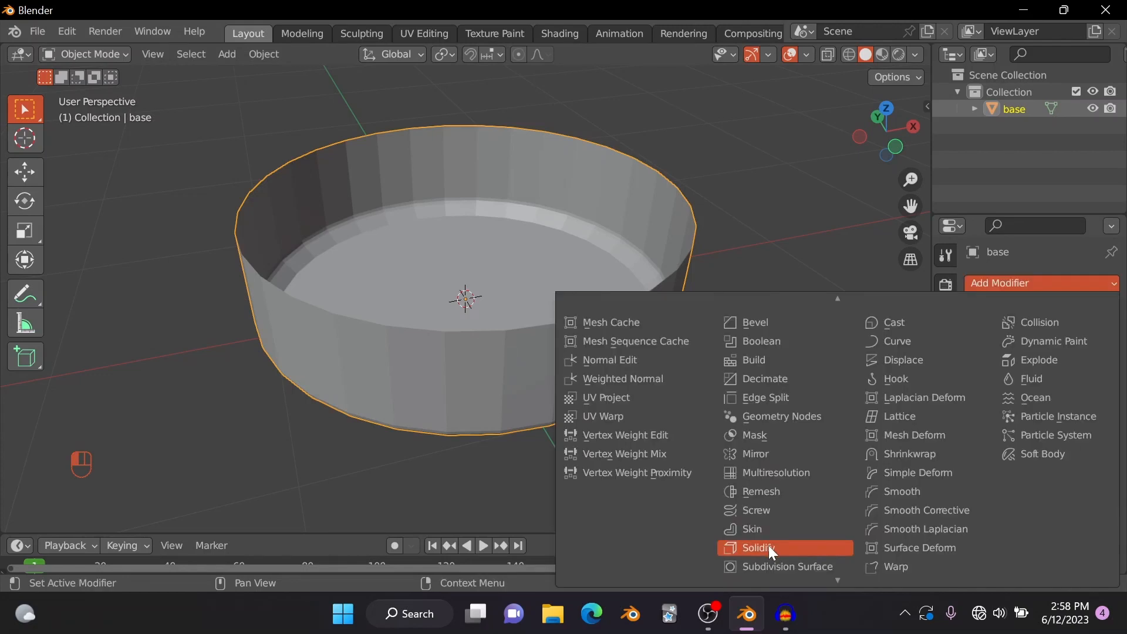
left_click(766, 547)
scroll(880, 357, "up", 3)
left_click_drag(1059, 357, 1078, 358, "shift")
left_click(974, 311)
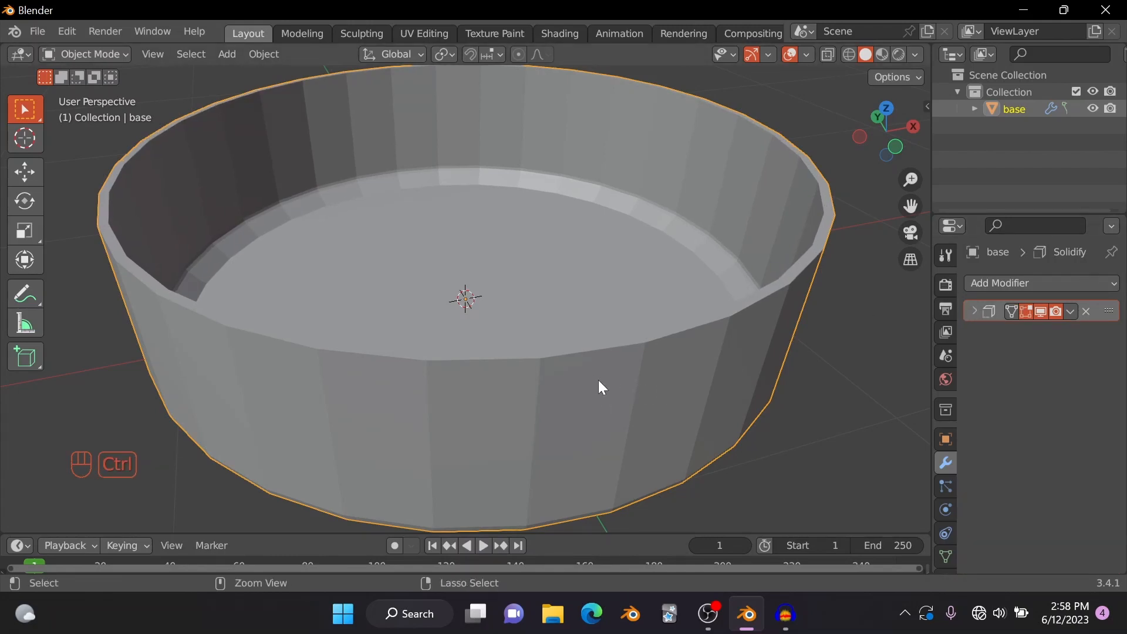
- Add level-2 subdivision surface smoothing with Ctrl+2 and apply Shade Smooth
key("ctrl+2")
middle_click_drag(598, 379, 645, 360, "ctrl")
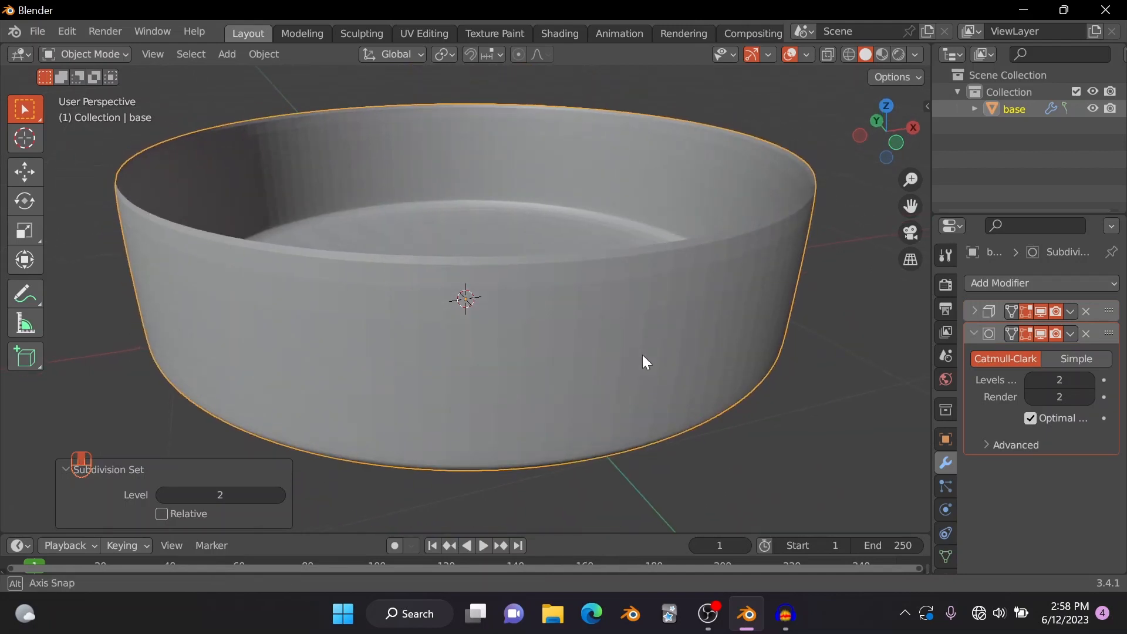
right_click(645, 353)
left_click(610, 261)
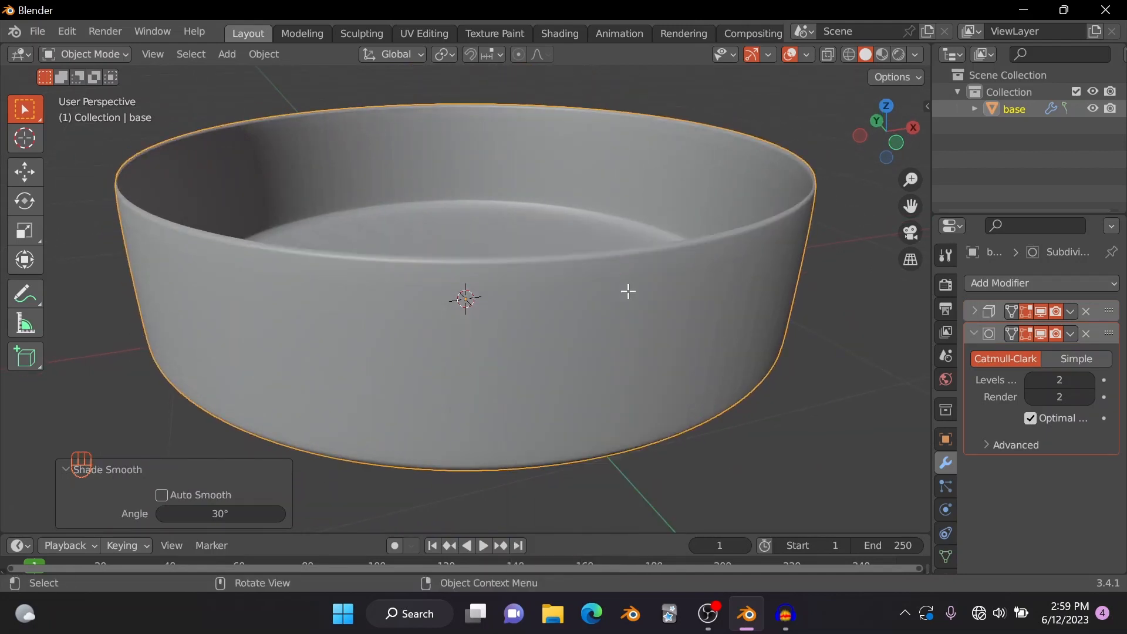
key("Tab")
key("Tab")
key("Tab")
key("Tab")
scroll(635, 353, "down", 3)
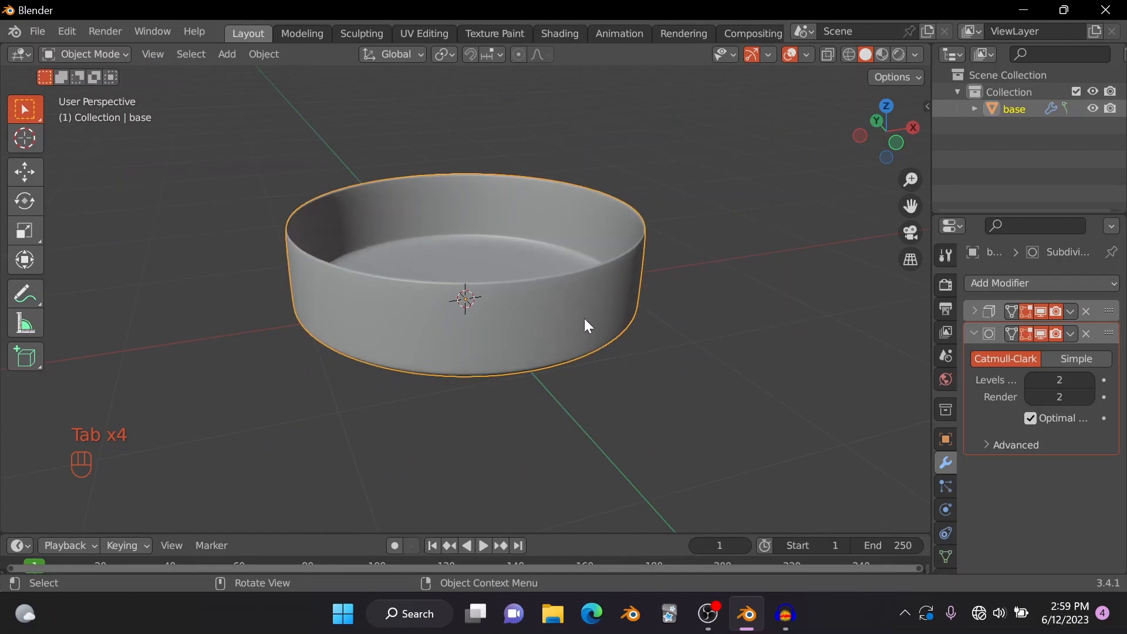
middle_click_drag(583, 319, 593, 329)
key("Tab")
scroll(605, 321, "up", 4)
- Duplicate the top rim edge loop in place and separate it into a new object, base.001
scroll(617, 382, "down", 4)
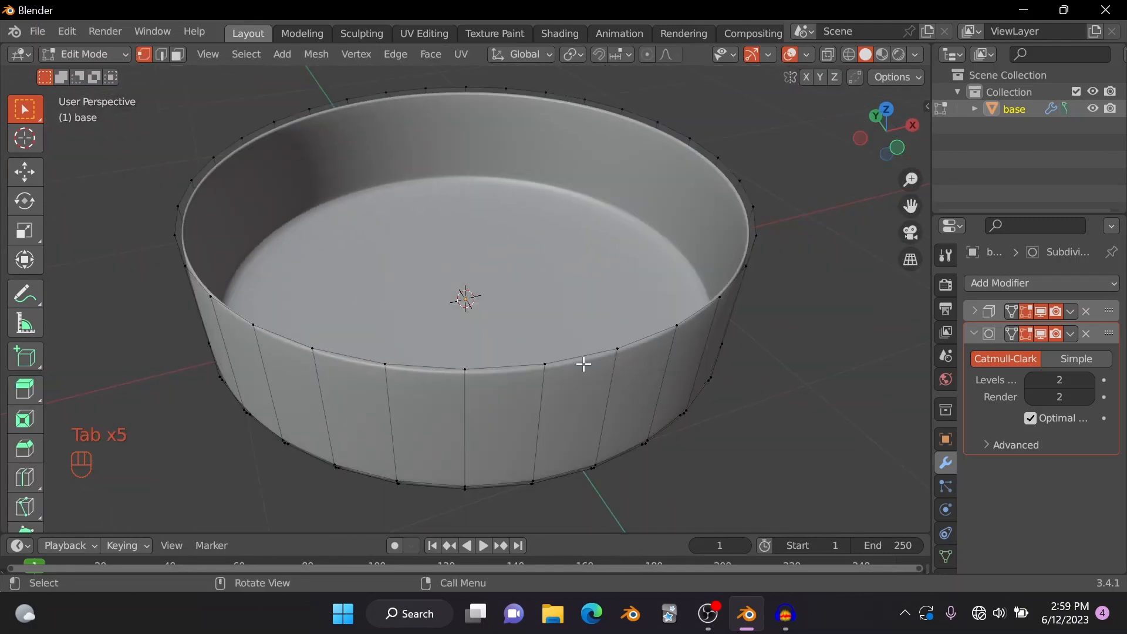
left_click(549, 364, "alt+shift")
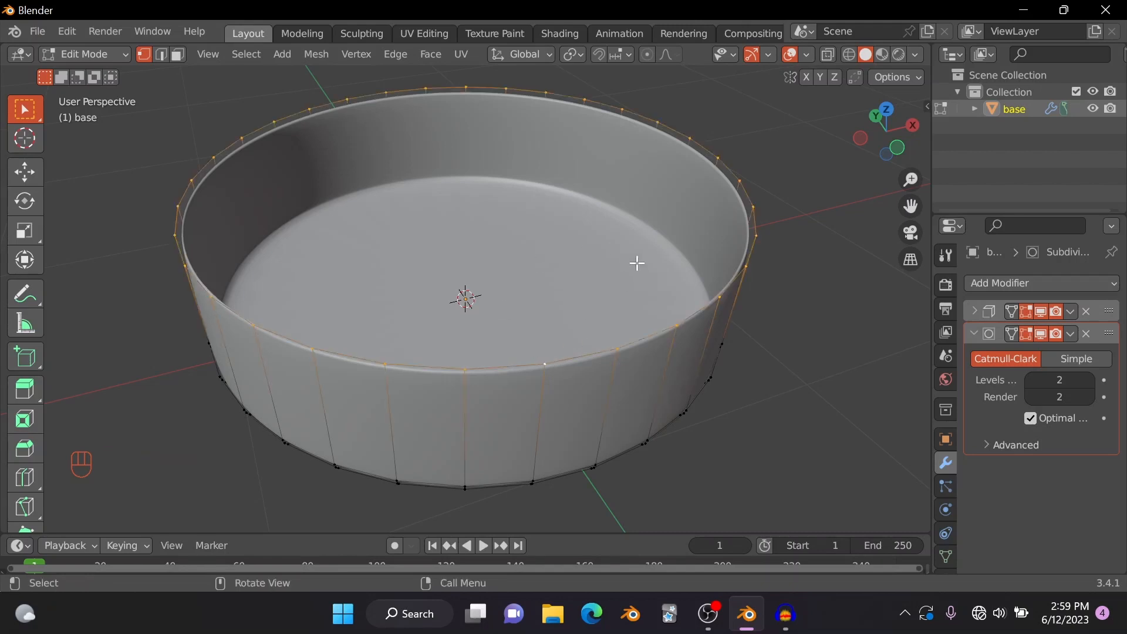
key("shift+d")
right_click(634, 280)
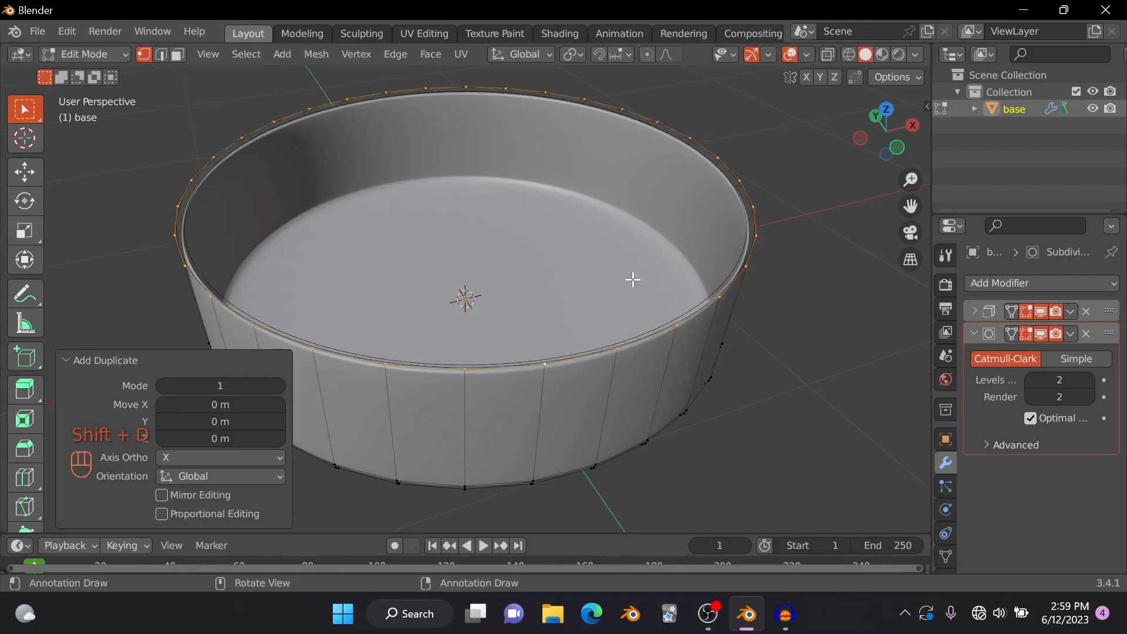
key("p")
left_click(632, 281)
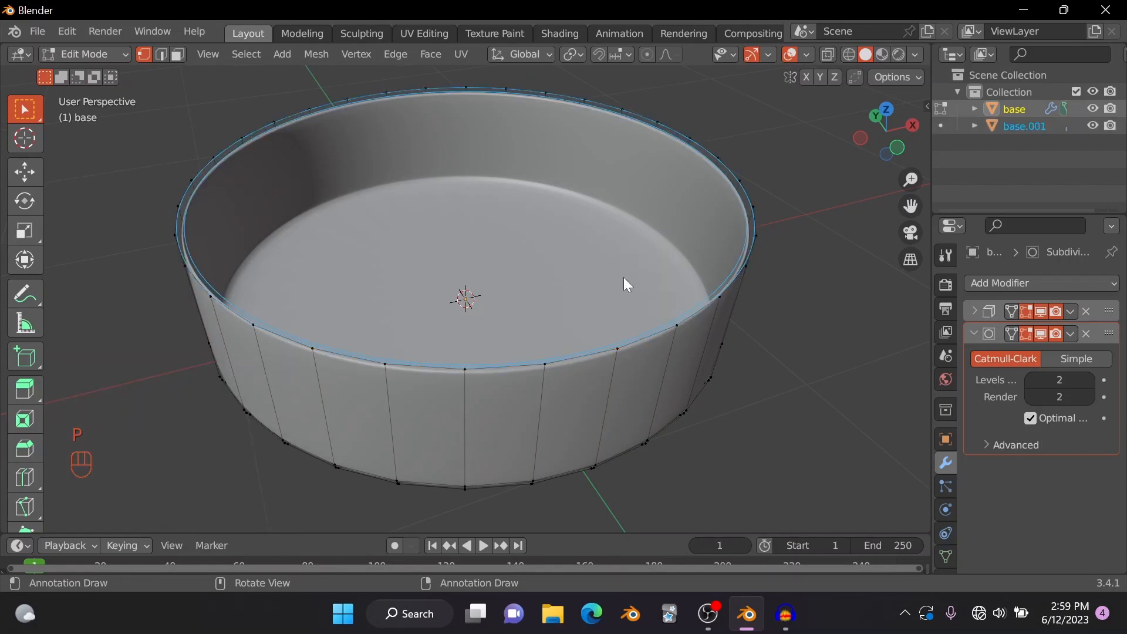
key("Tab")
left_click(597, 351)
middle_click_drag(599, 356, 691, 339)
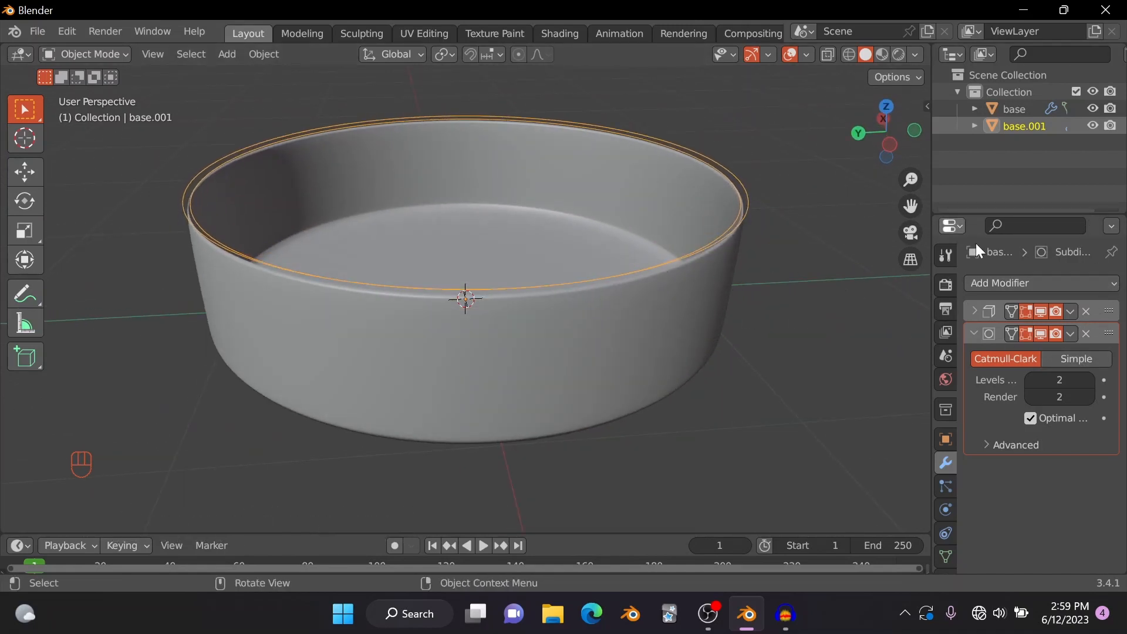
- Delete the first modifier from base.001, keeping its Subdivision modifier
left_click(1085, 311)
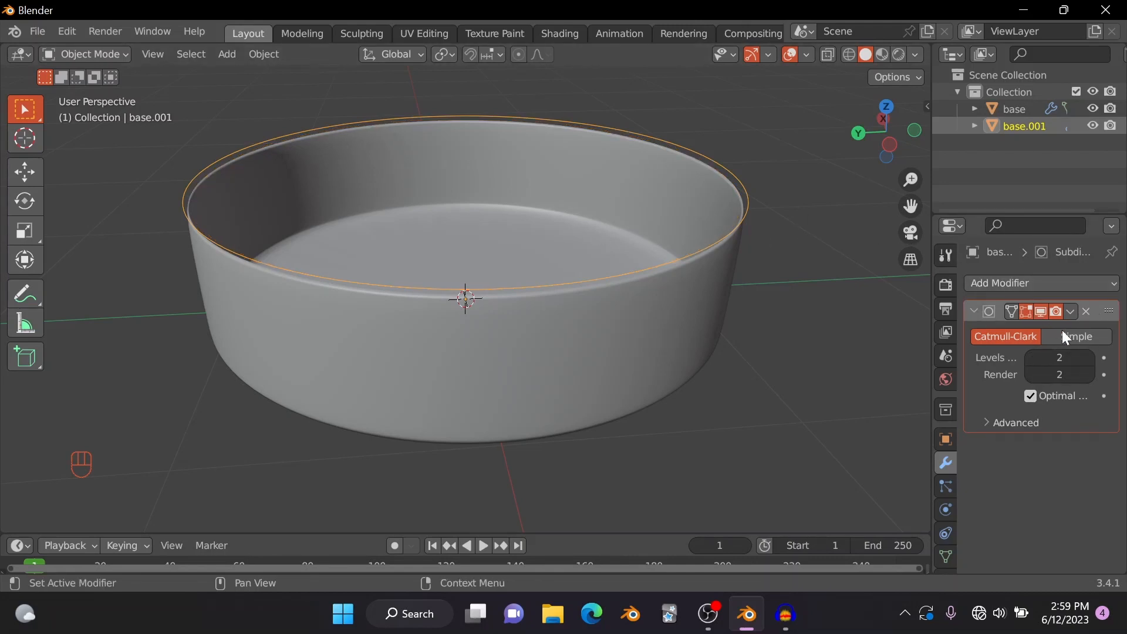
left_click(1081, 316)
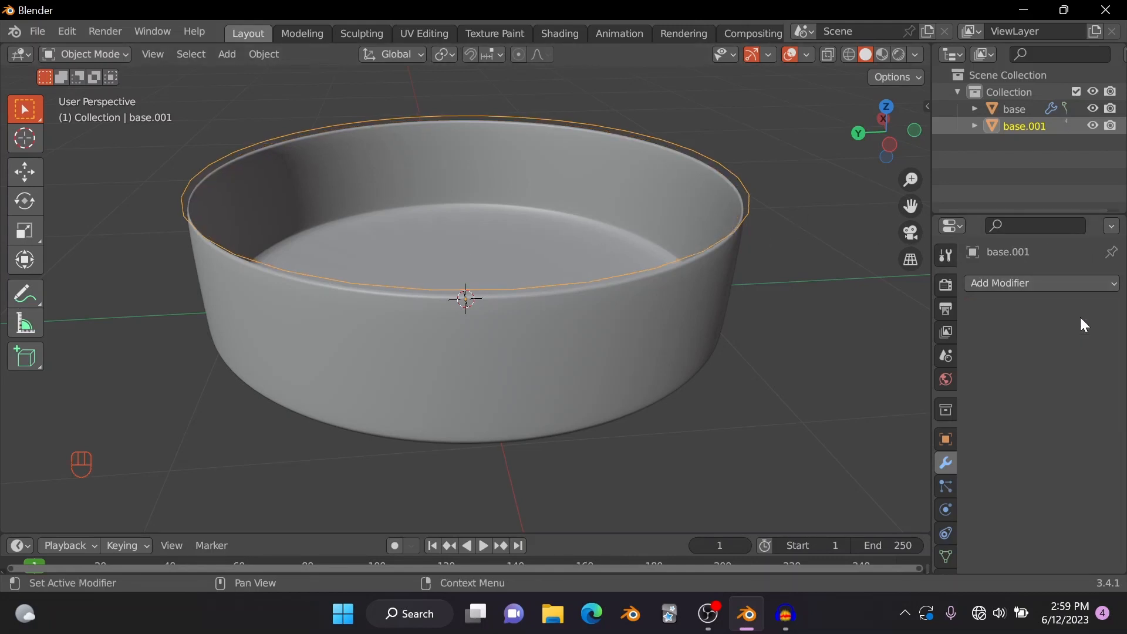
middle_click_drag(786, 253, 730, 237)
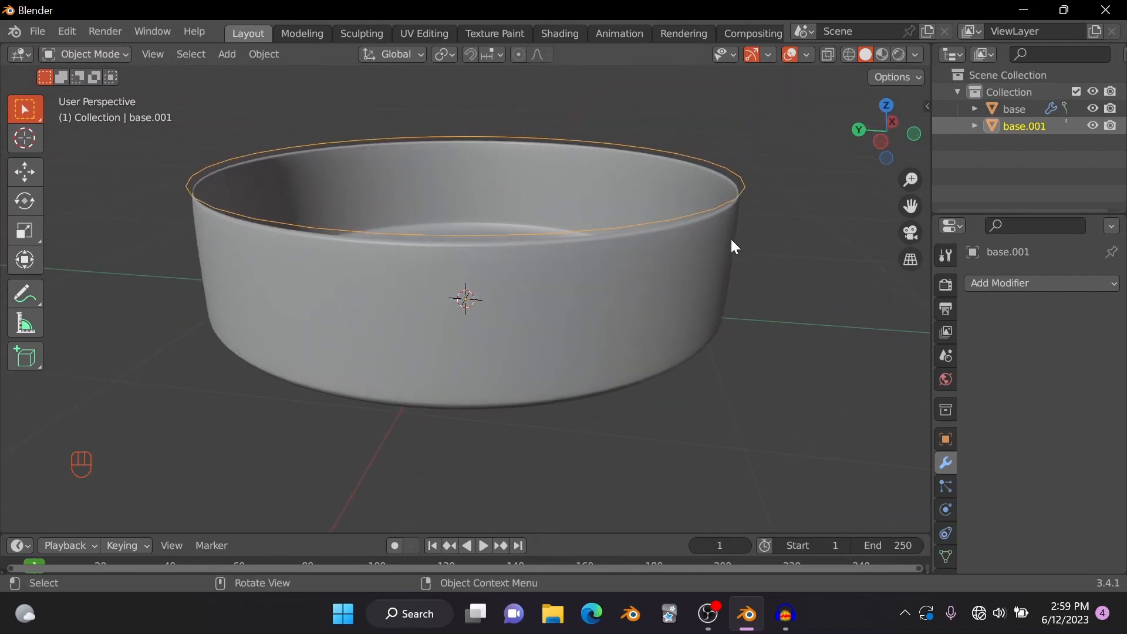
key("ctrl+z")
middle_click_drag(407, 290, 533, 234)
- From the back orthographic view, lower base.001 about 0.026 m along Z
left_click(859, 134)
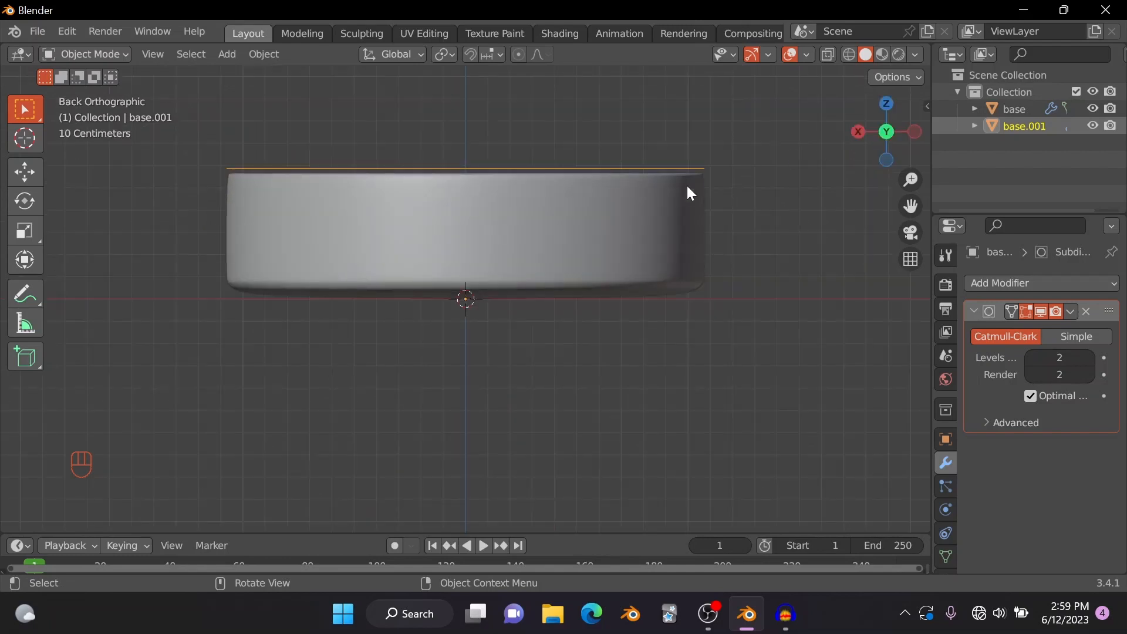
left_click_drag(902, 209, 821, 244)
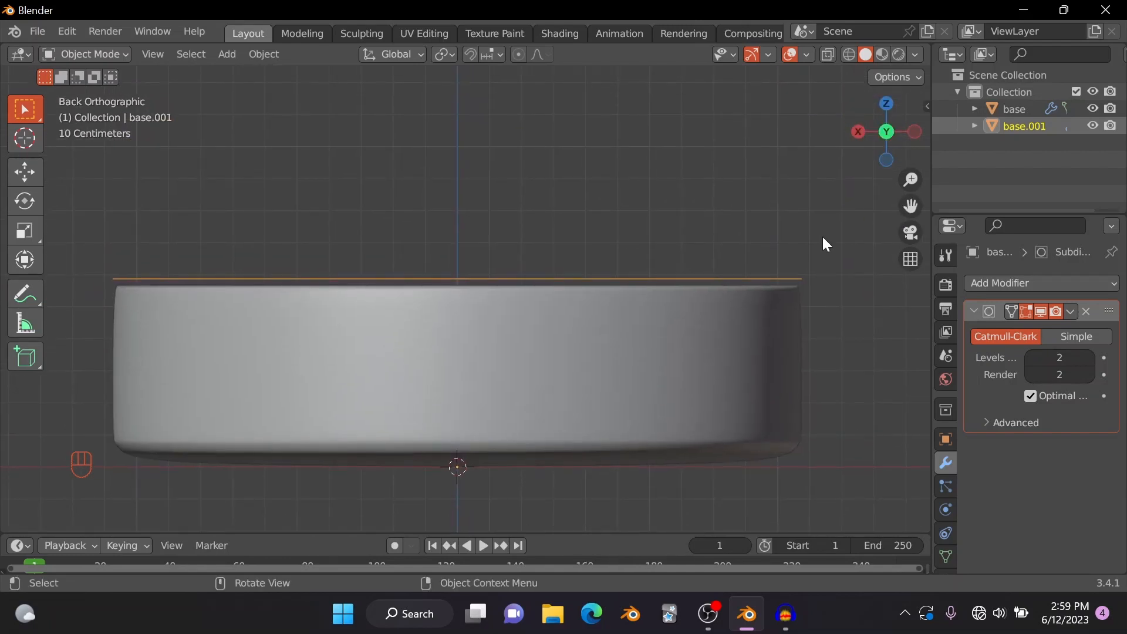
scroll(810, 253, "up", 1)
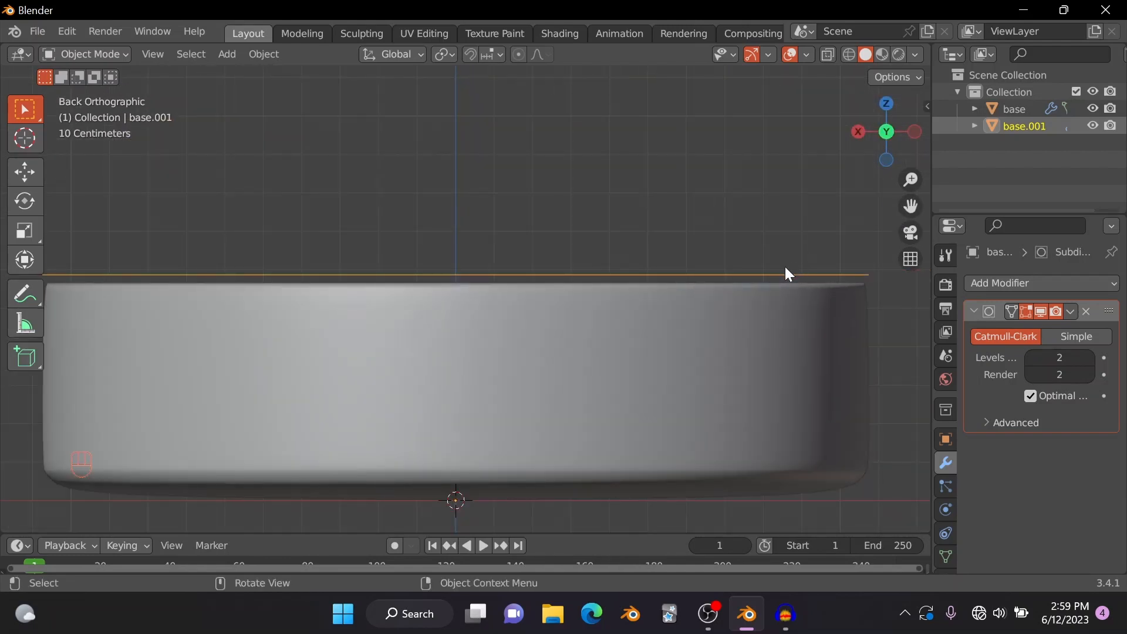
key("g")
key("z")
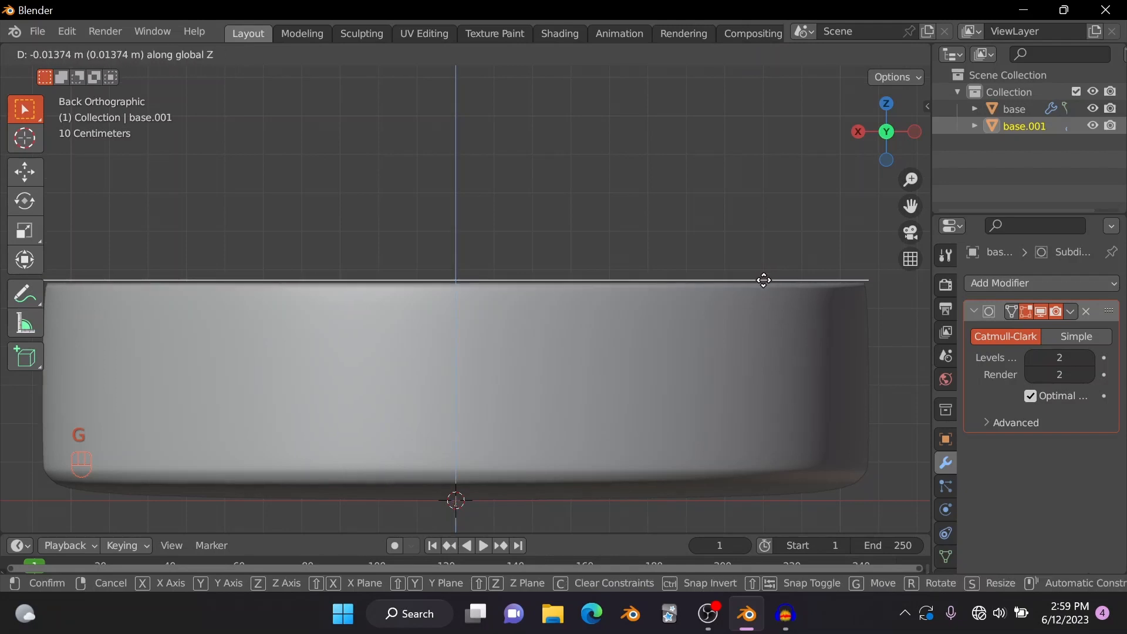
left_click(758, 281)
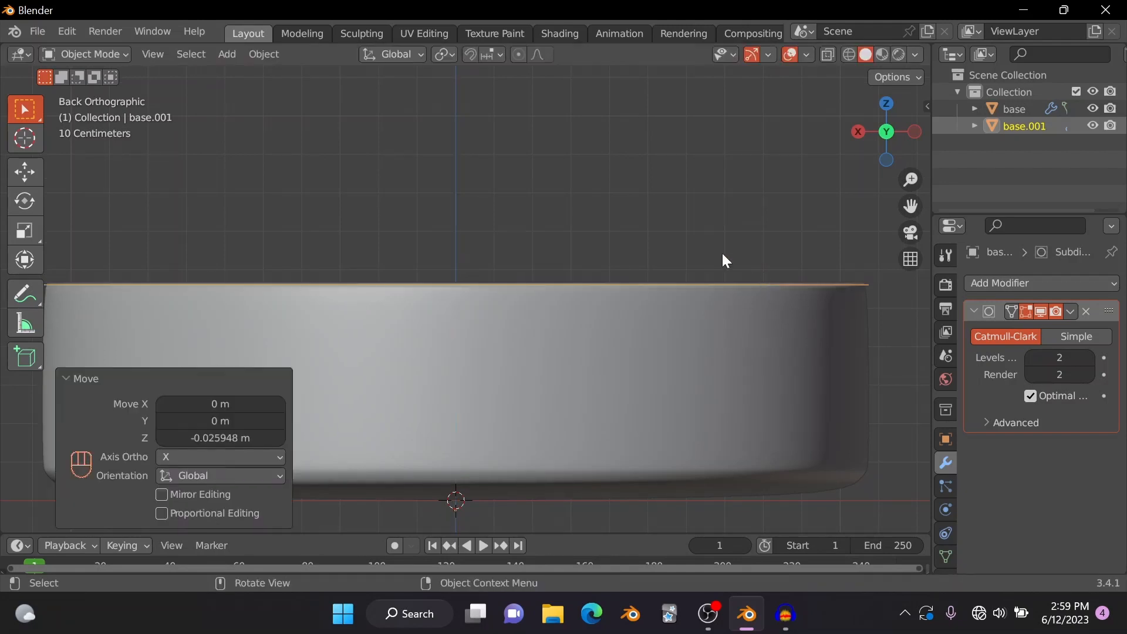
- In Edit Mode, select base.001's whole top rim loop
key("Tab")
middle_click_drag(693, 243, 643, 326)
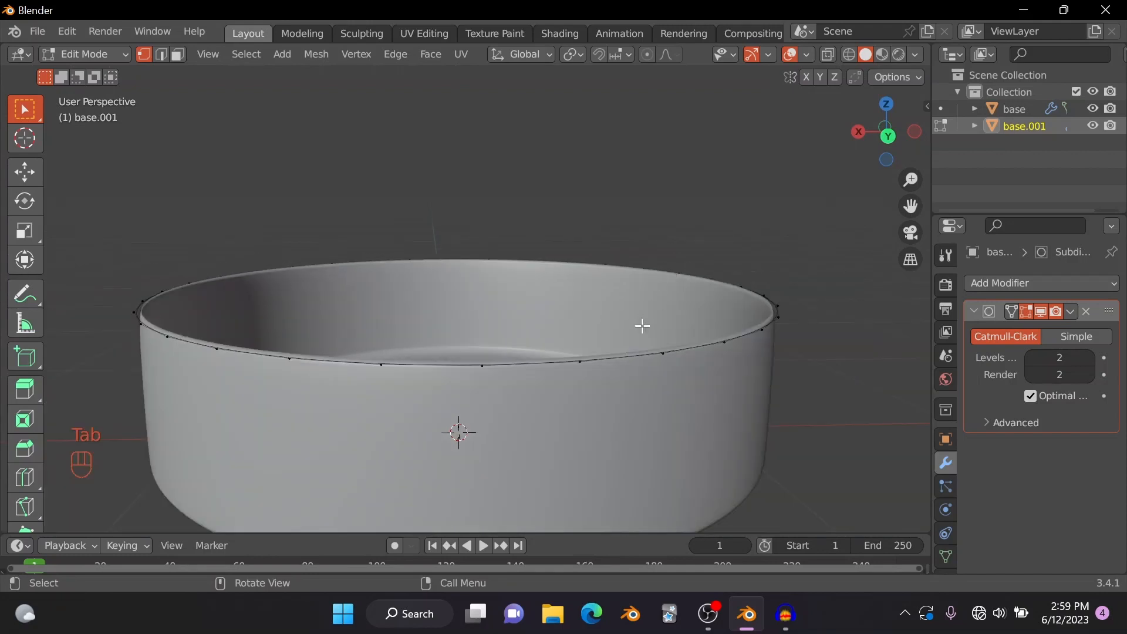
left_click(583, 361, "ctrl+alt")
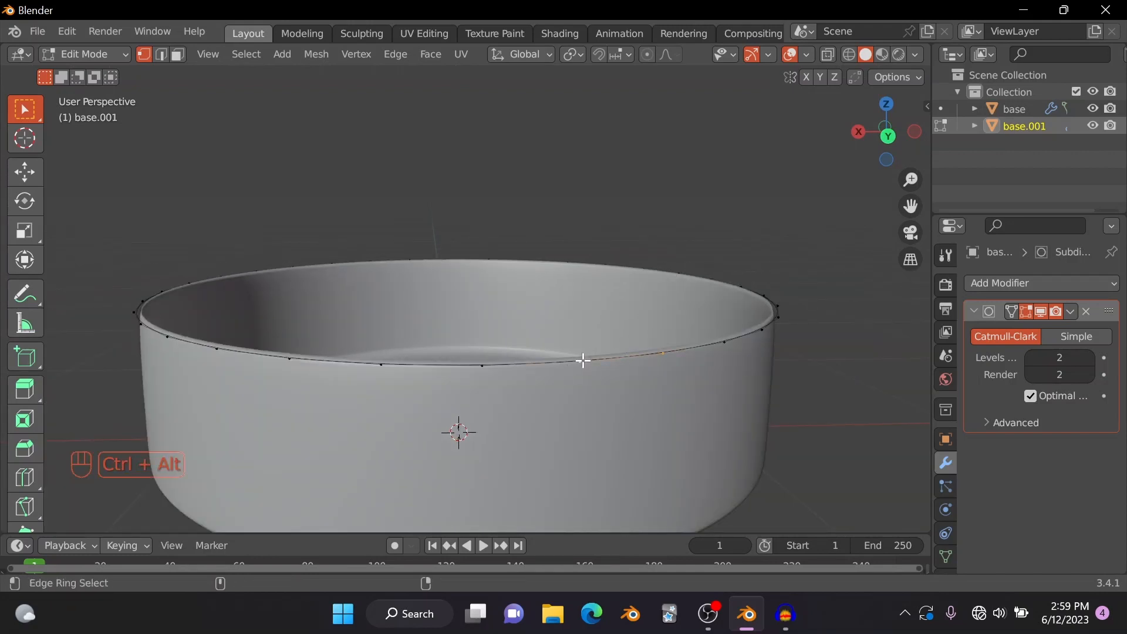
left_click(590, 357, "alt+shift")
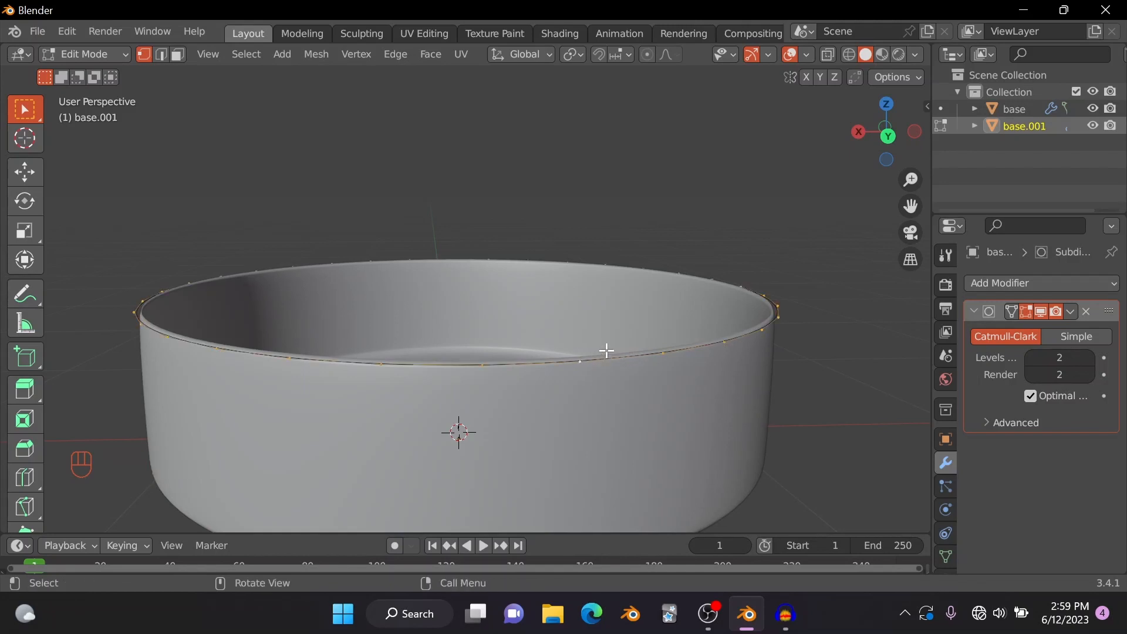
- Extrude the rim loop in place and widen it to scale 1.013
key("e")
right_click(610, 348)
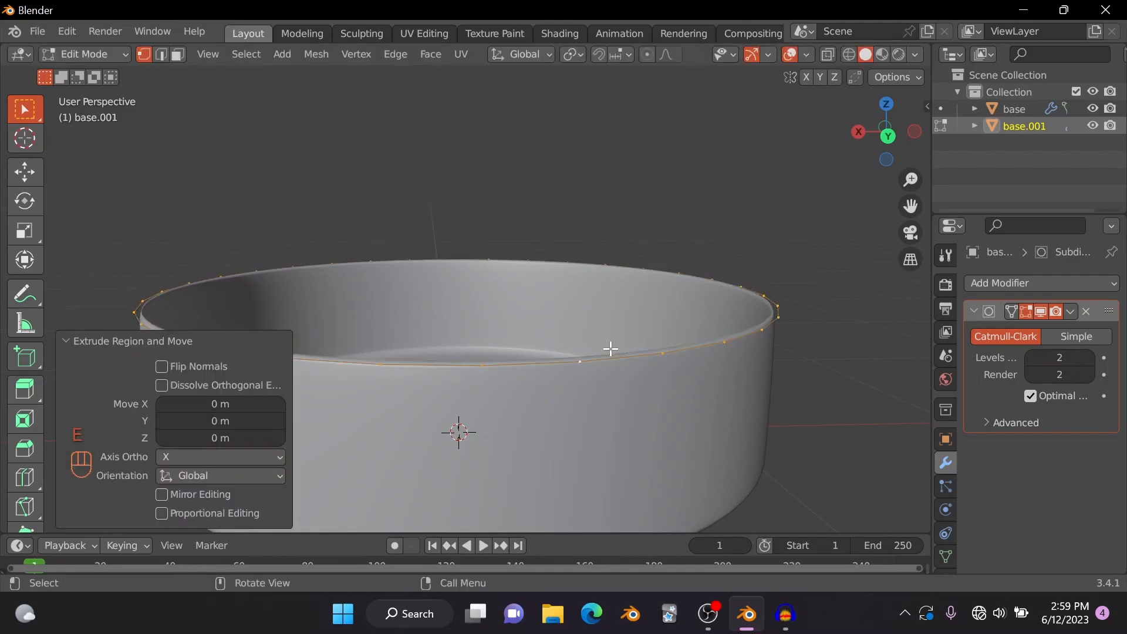
key("s")
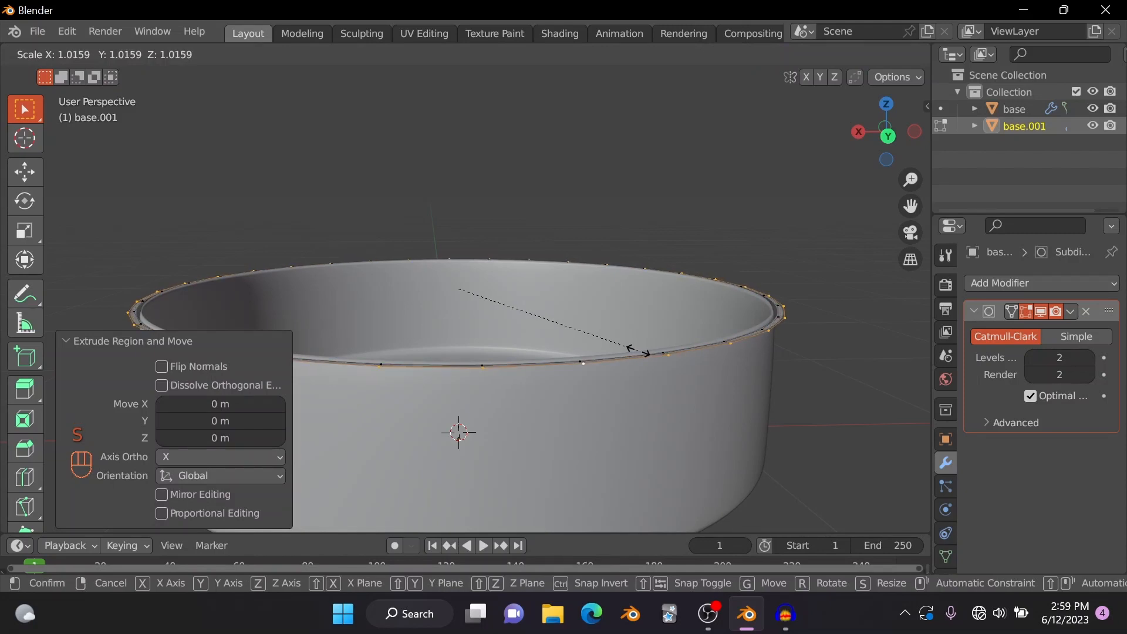
left_click(638, 351)
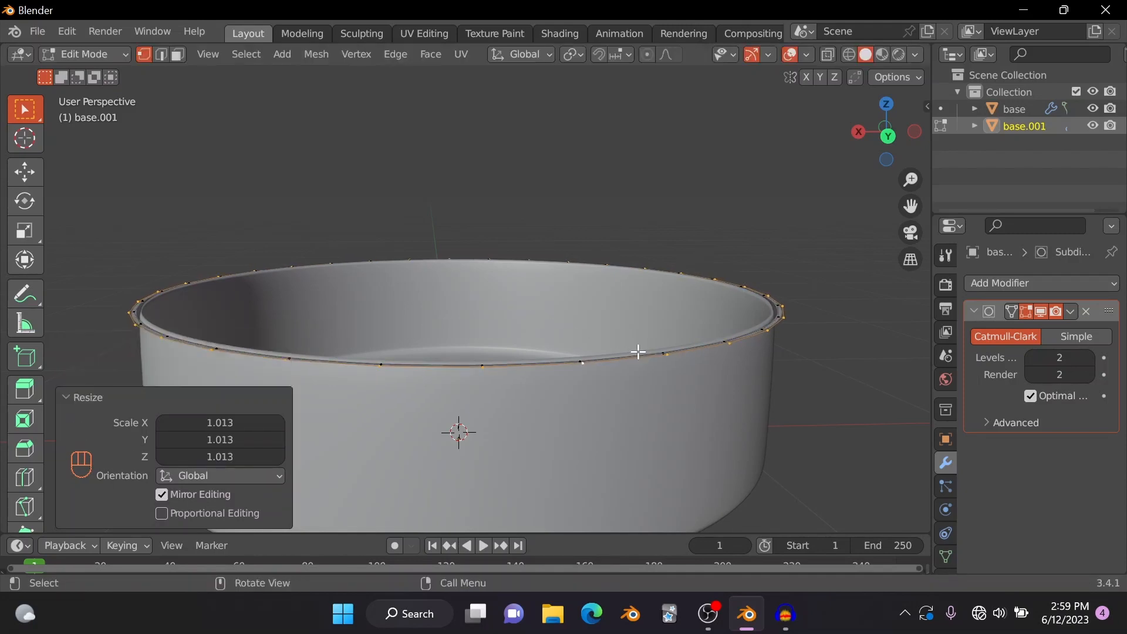
- Extrude the rim loop straight up along Z by about 0.0287 m
key("e")
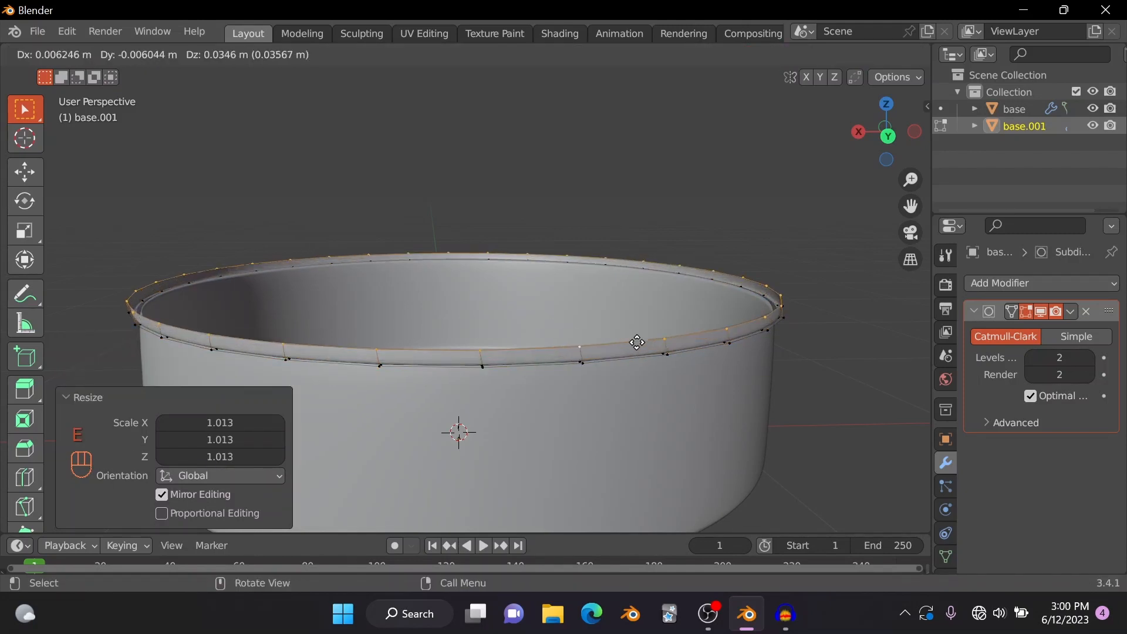
key("z")
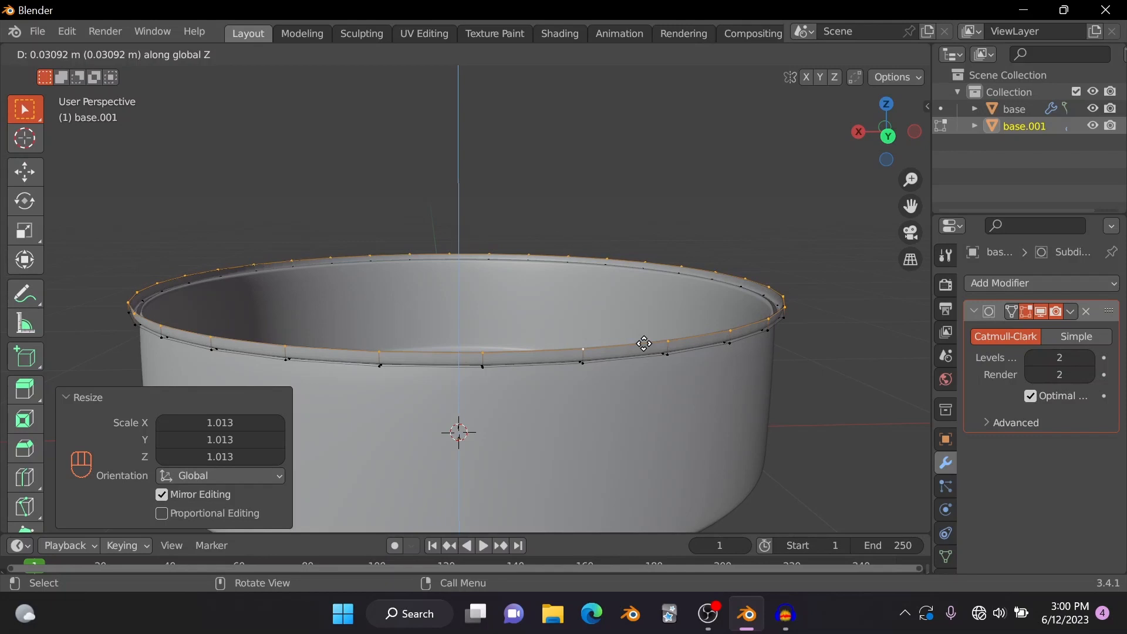
left_click(644, 344)
middle_click_drag(581, 254, 640, 252)
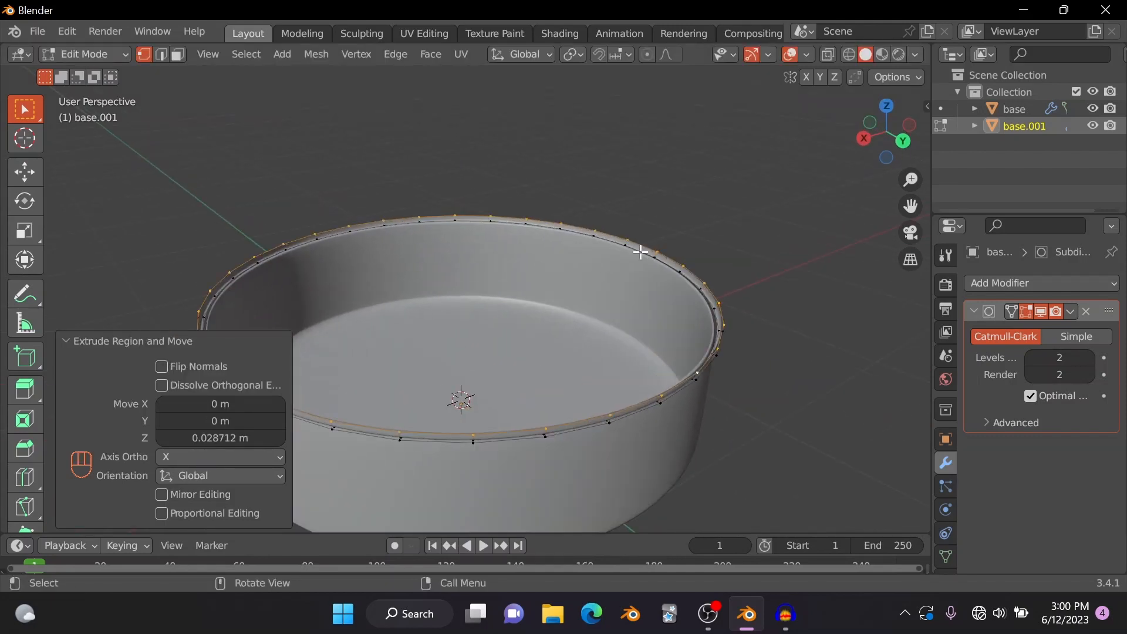
- Extrude the top loop in place and scale it inward to 0.892, then by 0.954
key("e")
right_click(743, 265)
key("s")
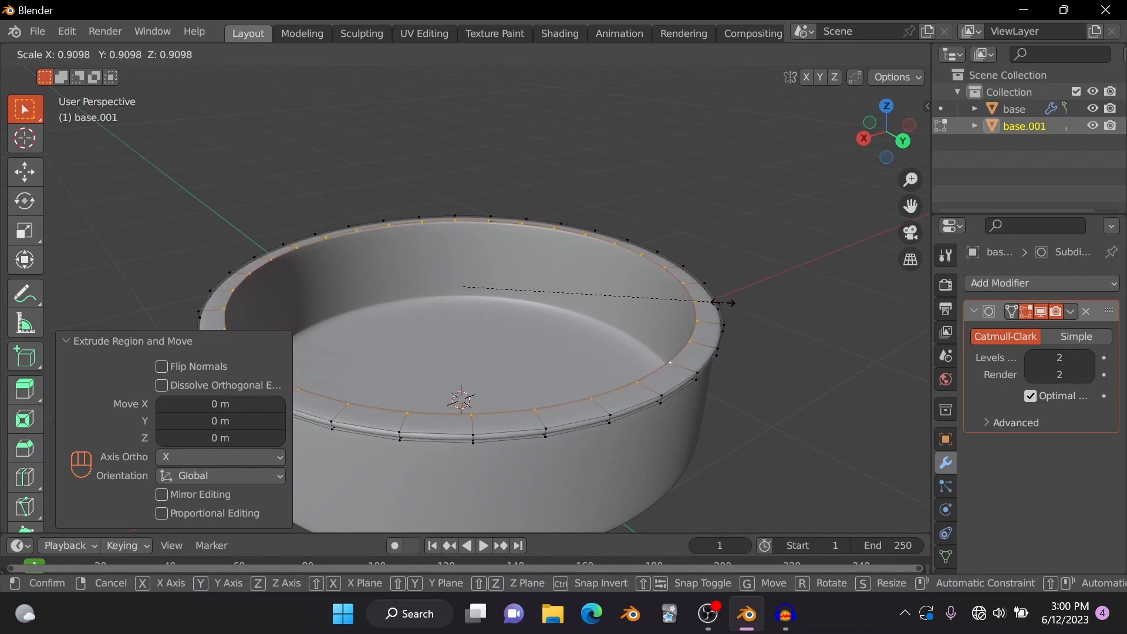
left_click(718, 303)
scroll(675, 329, "down", 1)
mouse_move(628, 342)
middle_mouse_down()
mouse_move(611, 309)
mouse_move(634, 328)
mouse_move(629, 368)
mouse_move(634, 359)
middle_mouse_up()
scroll(629, 334, "up", 1)
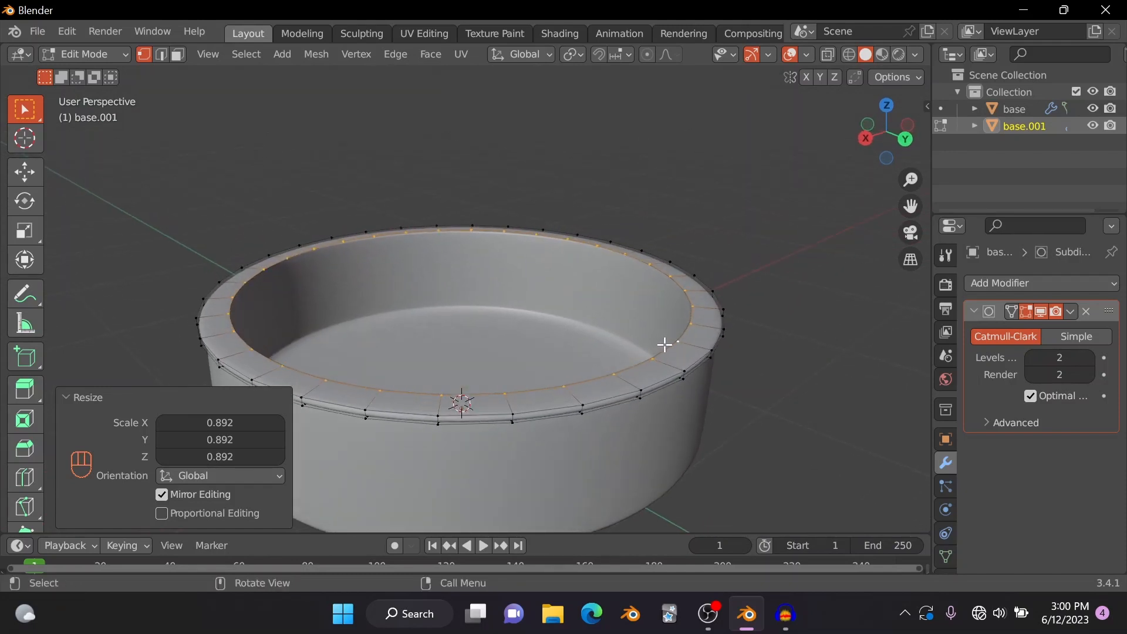
key("s")
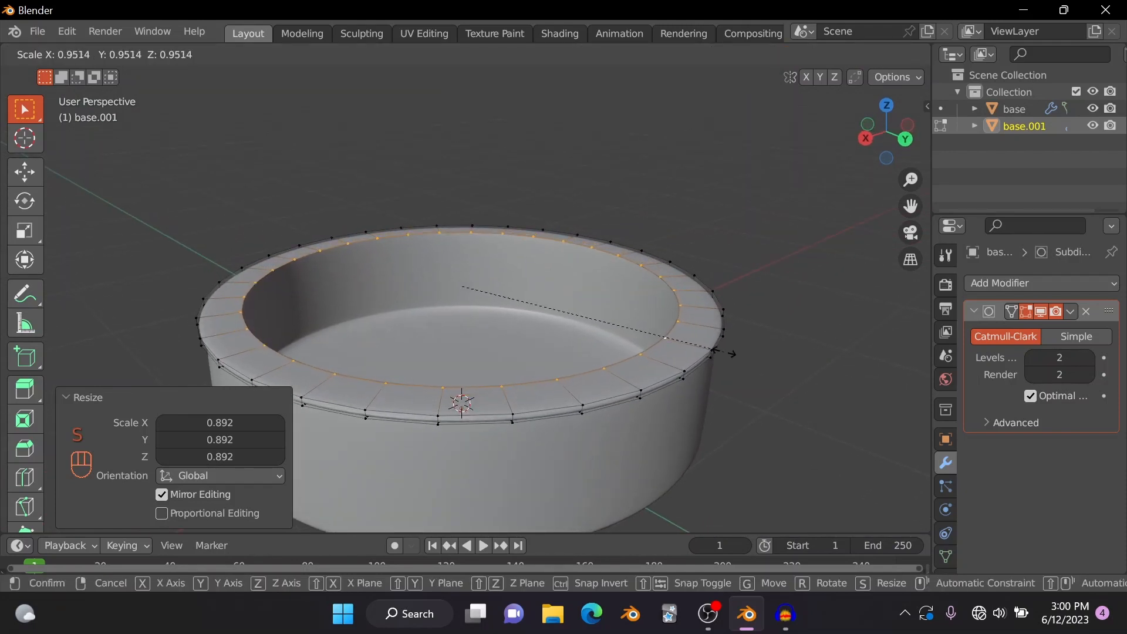
left_click(726, 352)
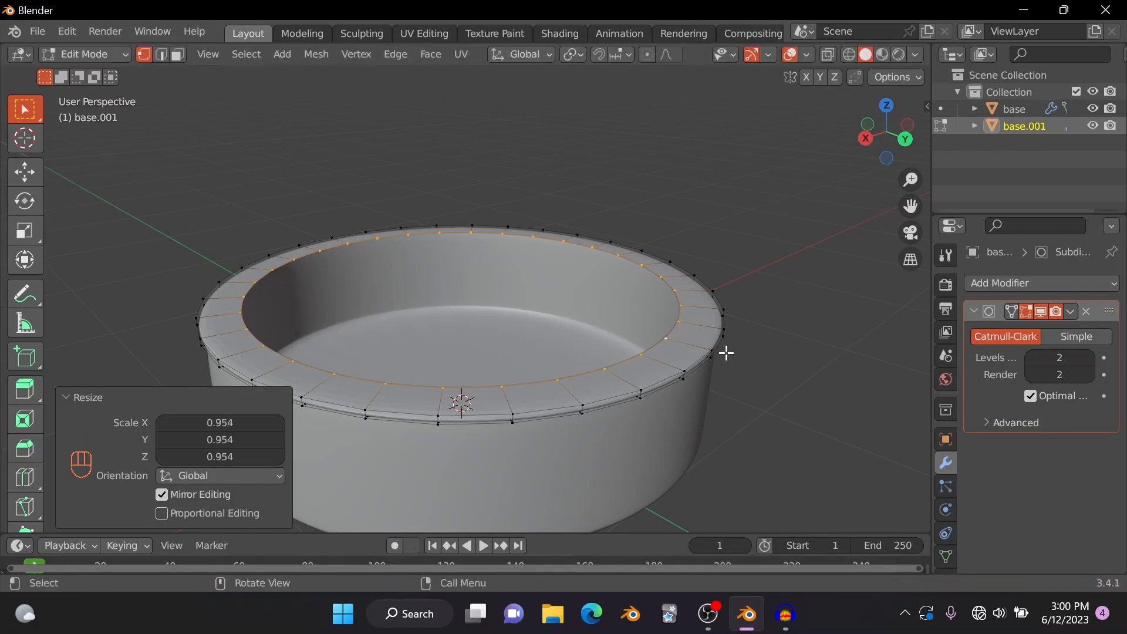
- Add two centred loop cuts across the flat ring and switch to face selection
key("ctrl+r")
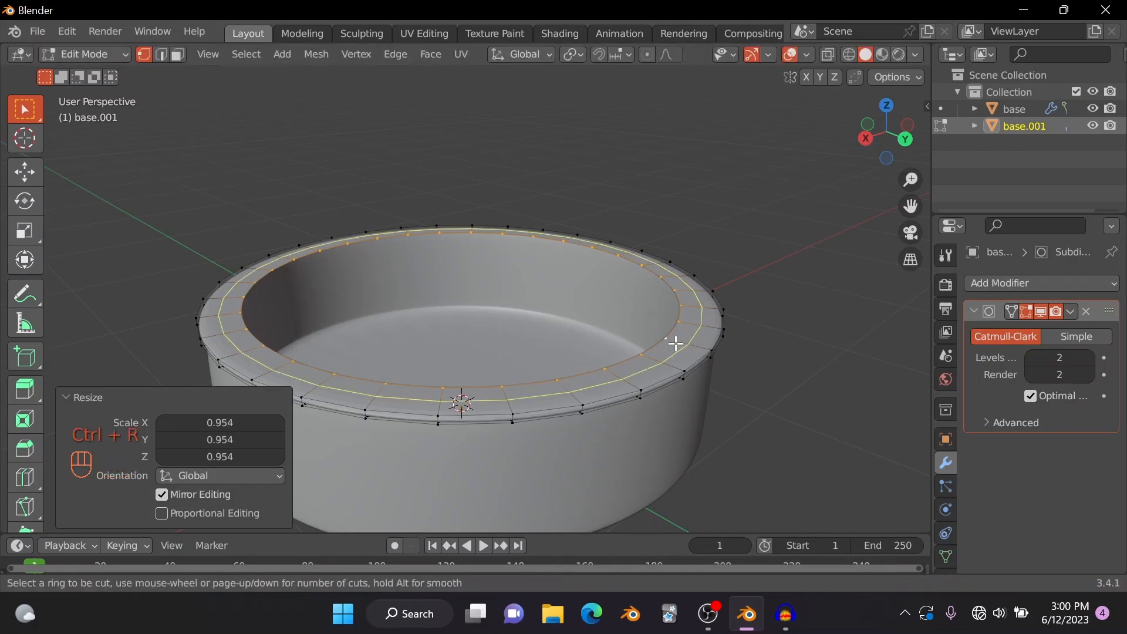
scroll(670, 346, "up", 1)
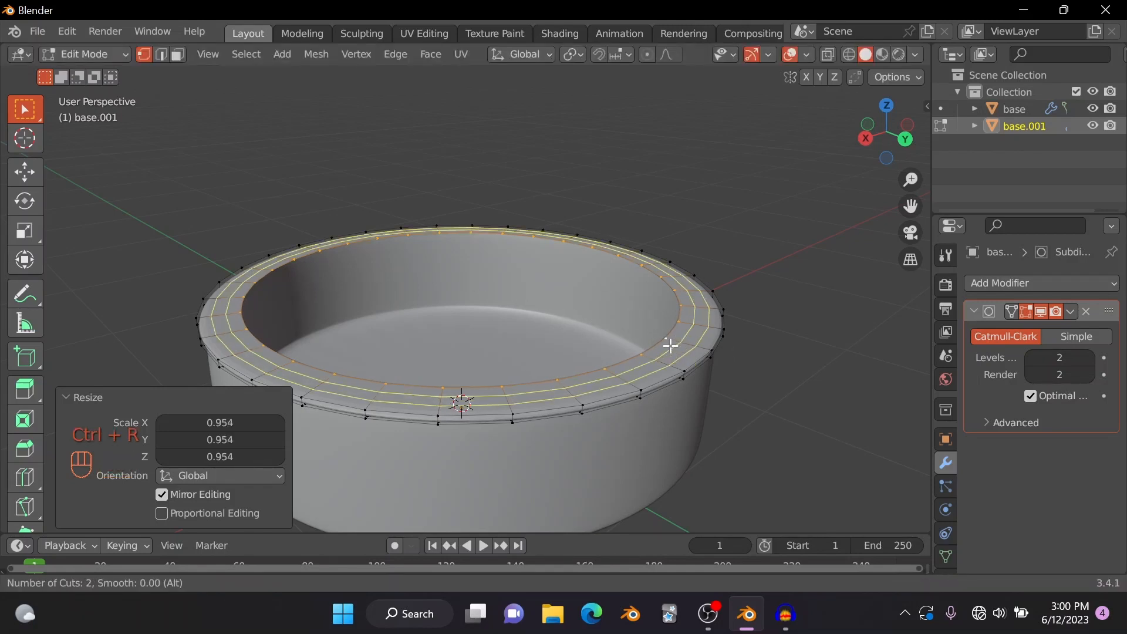
left_click(671, 347)
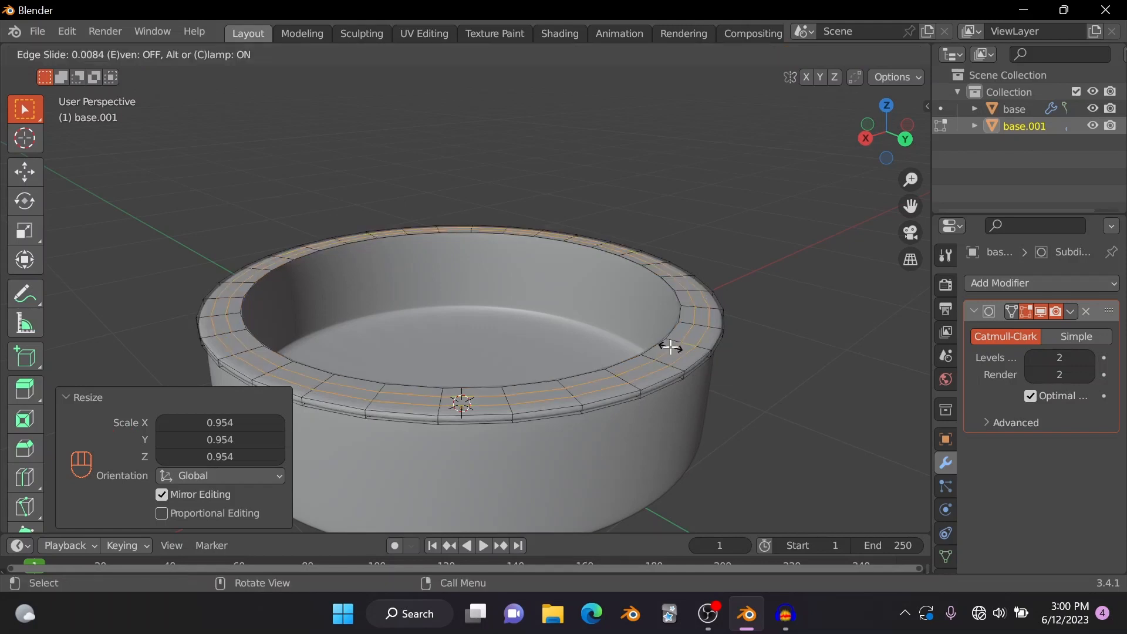
right_click(671, 347)
left_click(662, 337)
key("3")
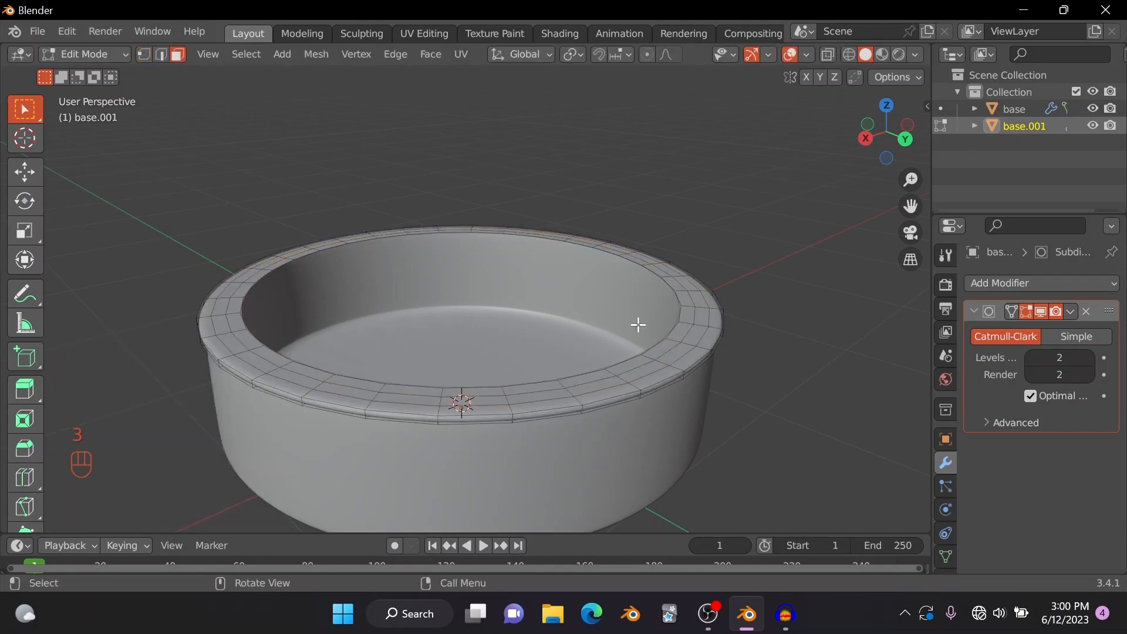
- Extrude the inner ring of top faces up about 0.11 m, then select its wall face ring
middle_click_drag(639, 324, 646, 362)
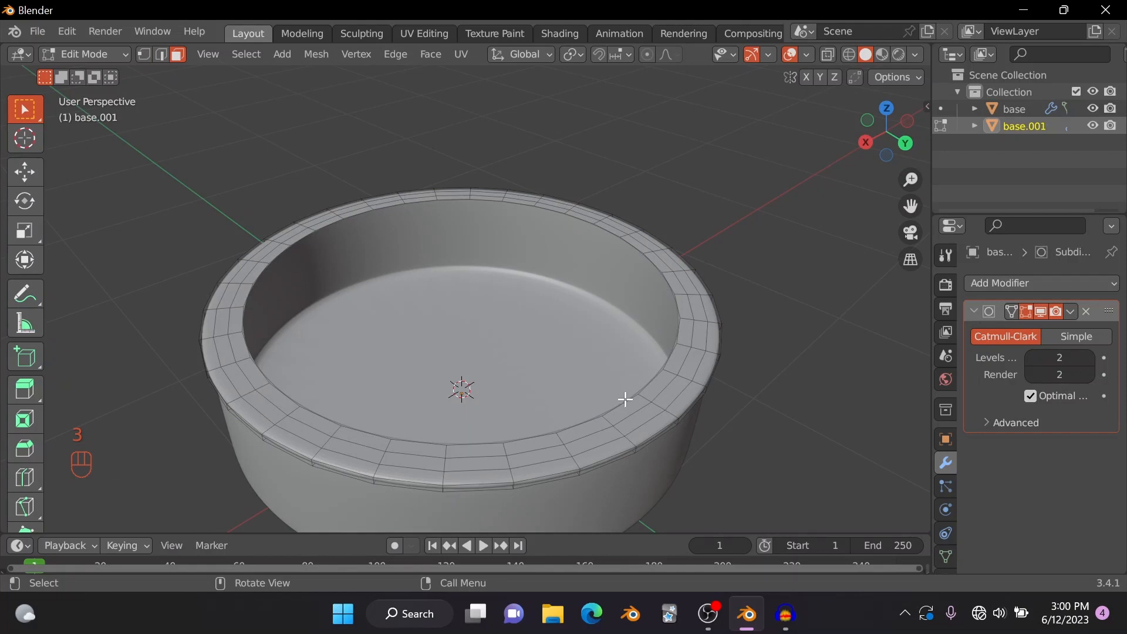
left_click(604, 416, "ctrl+alt")
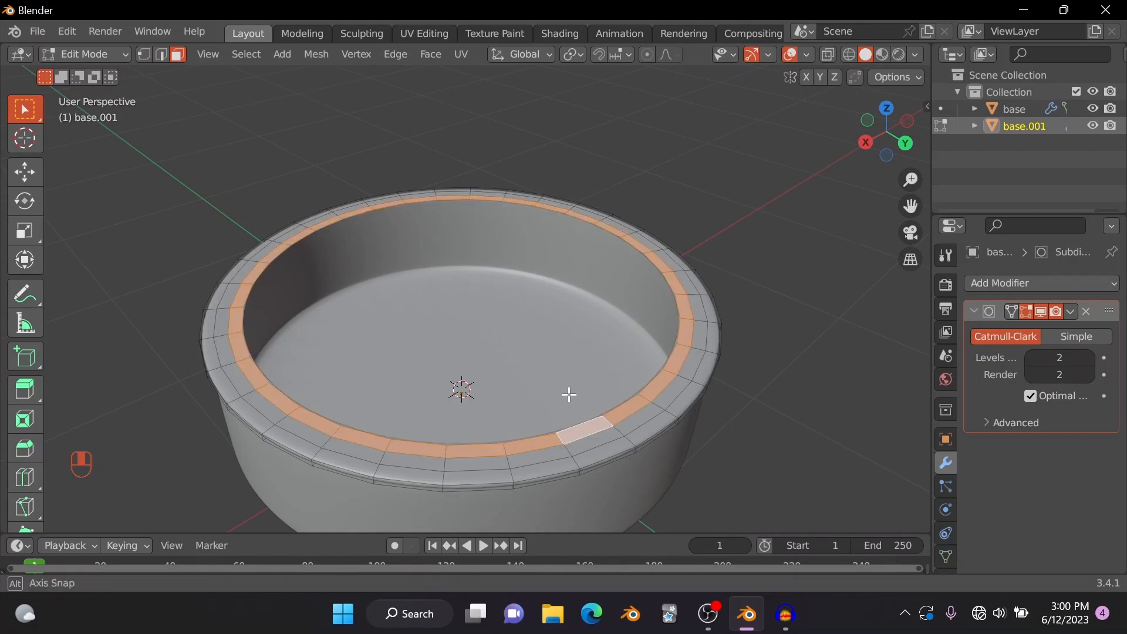
middle_click_drag(571, 395, 622, 374)
key("e")
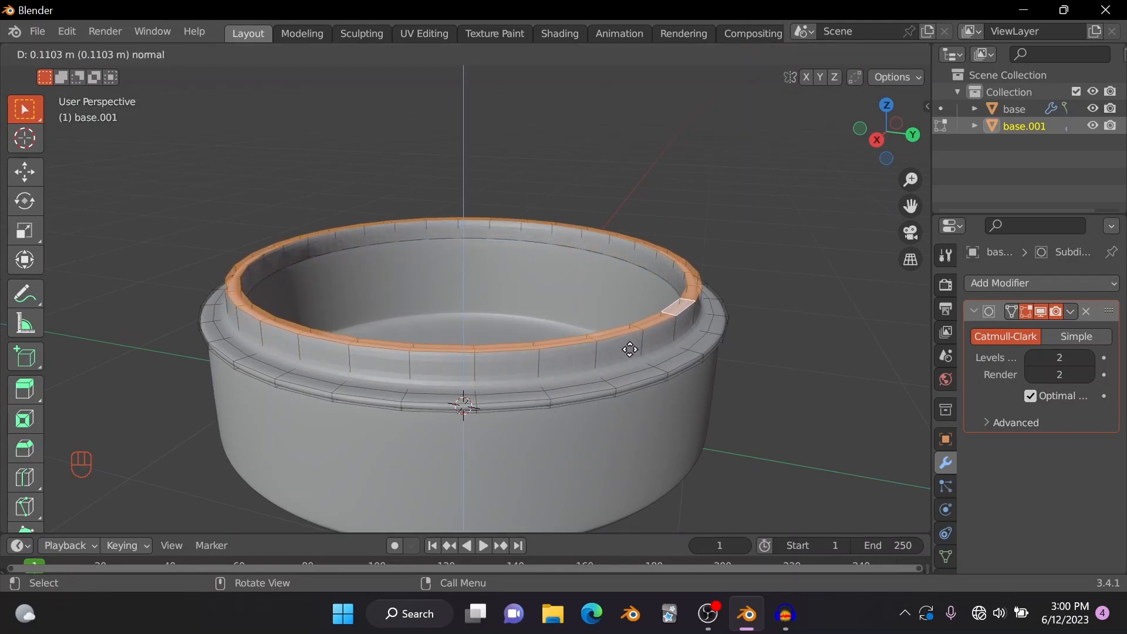
left_click(630, 350)
left_click(610, 363)
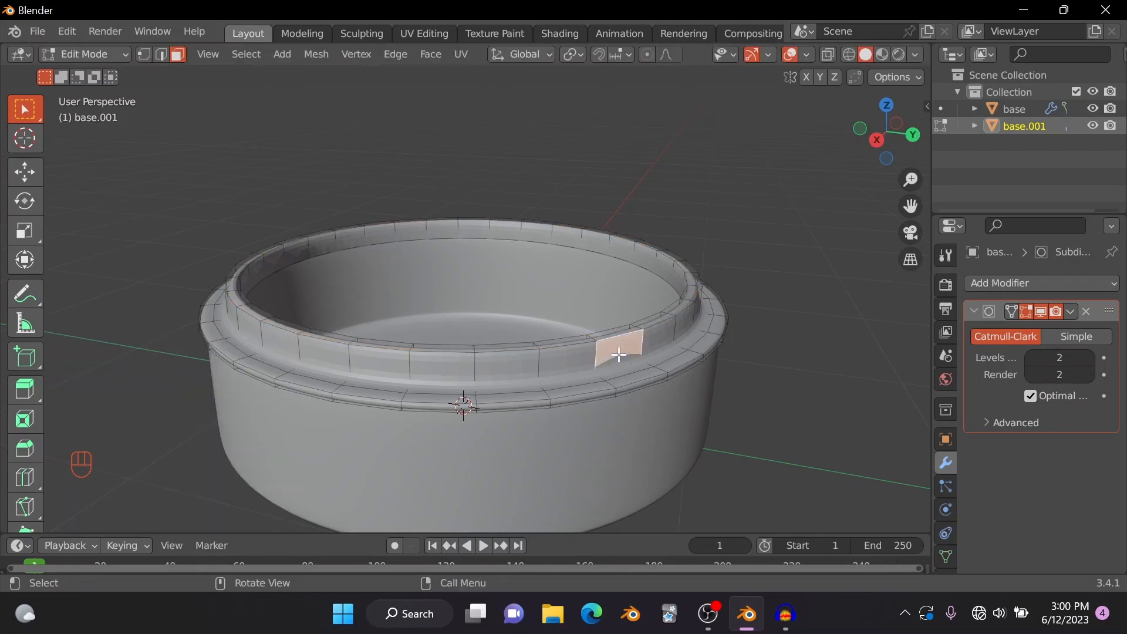
left_click(594, 357, "ctrl+alt")
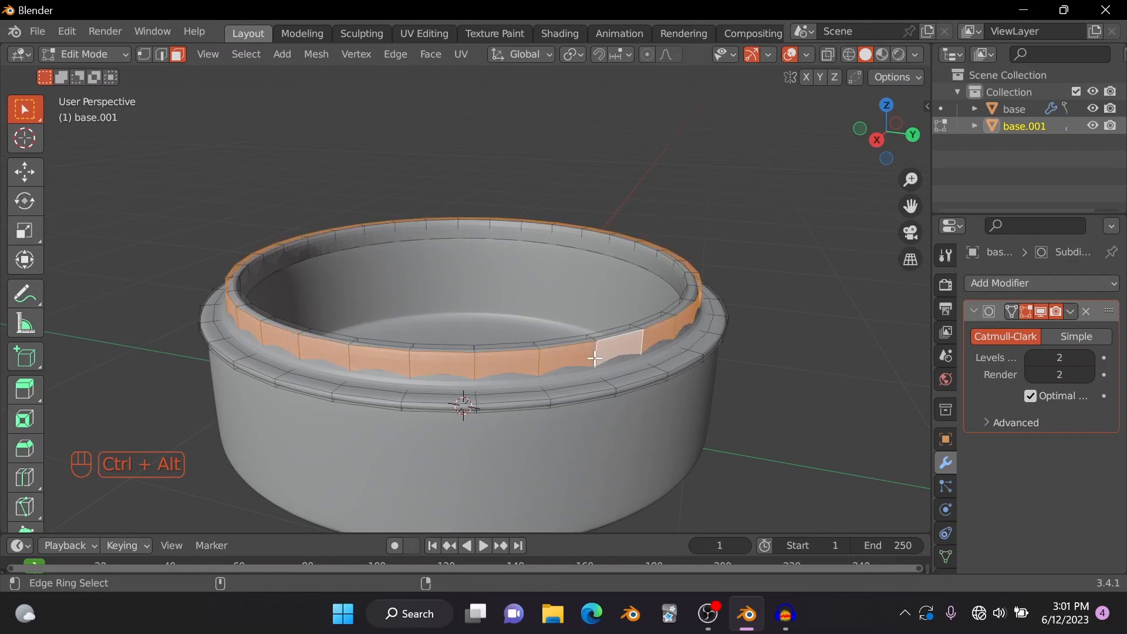
- Extrude the collar wall faces along their normals by about 0.04 m, then deselect all
key("alt+e")
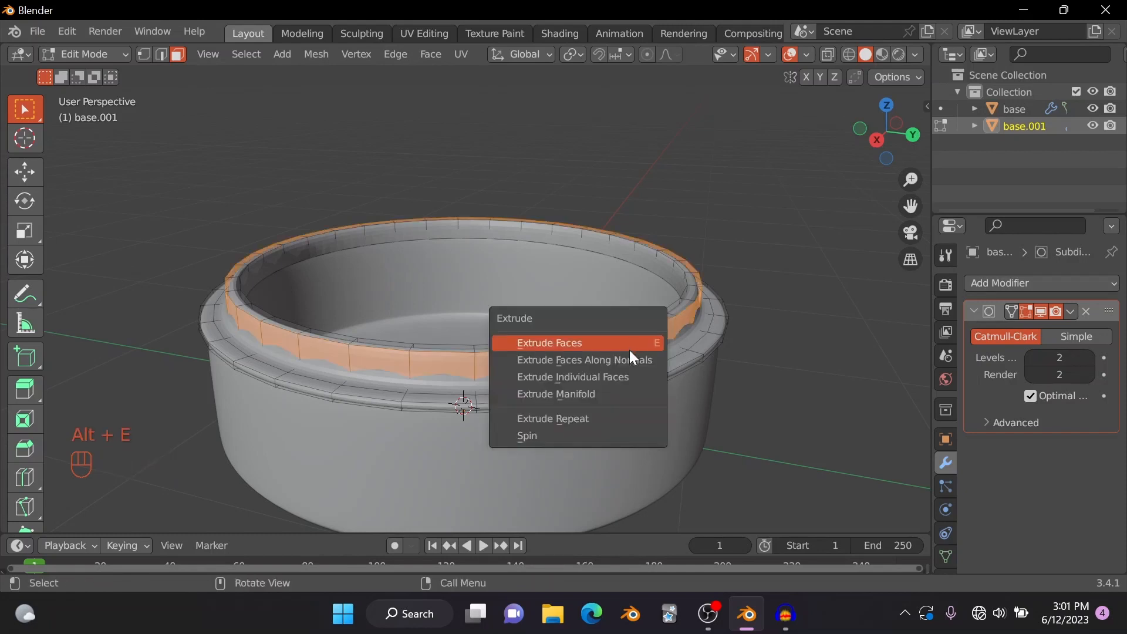
left_click(629, 357)
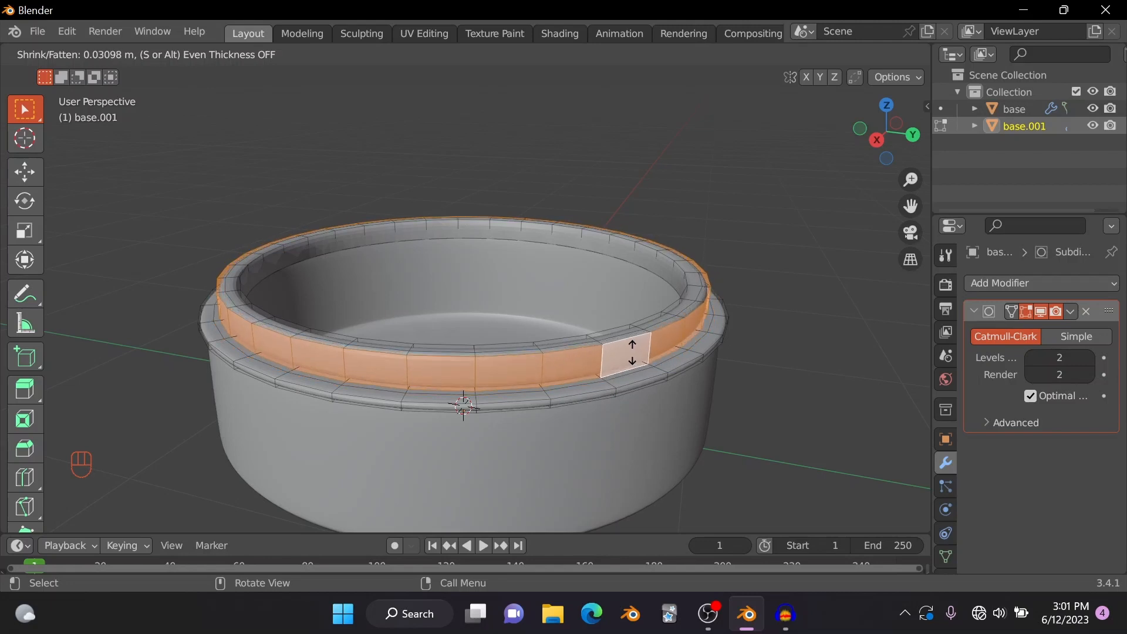
left_click(622, 361)
key("alt+a")
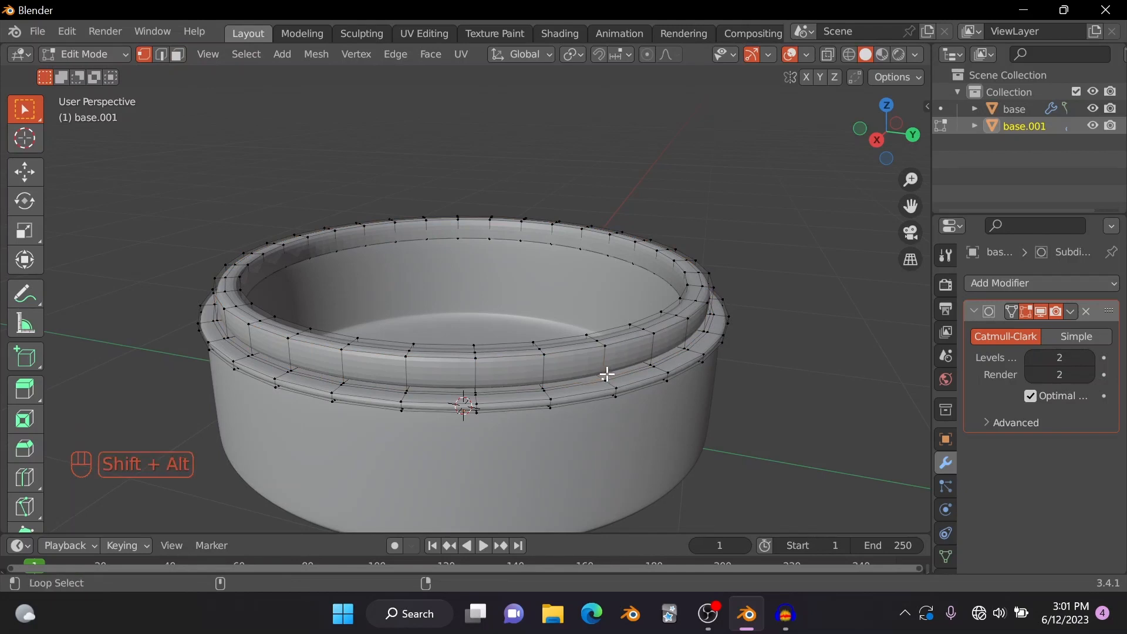
- Crease the edge loop around the rim's groove and preview the smoothed result
left_click(605, 376, "alt+shift")
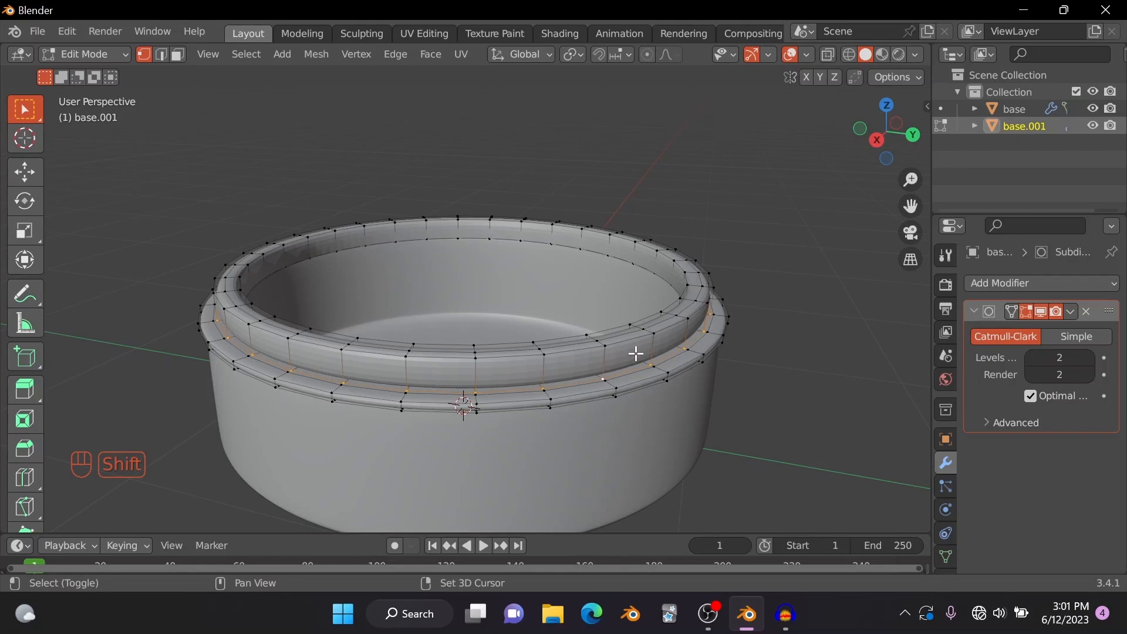
key("shift+e")
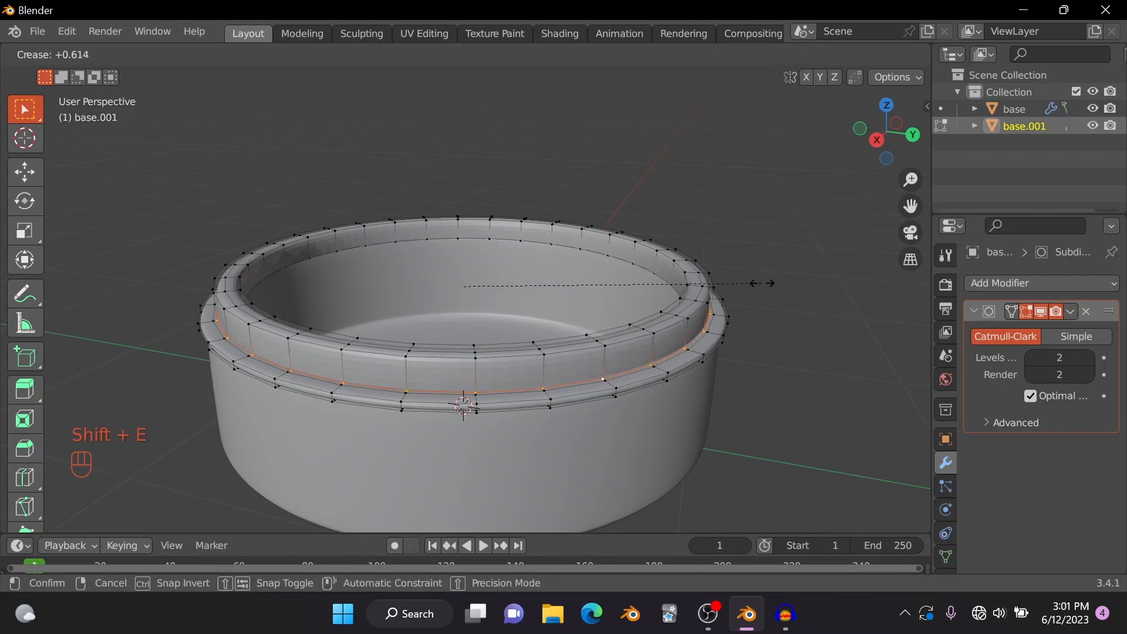
left_click(762, 284)
key("Tab")
scroll(710, 320, "up", 2)
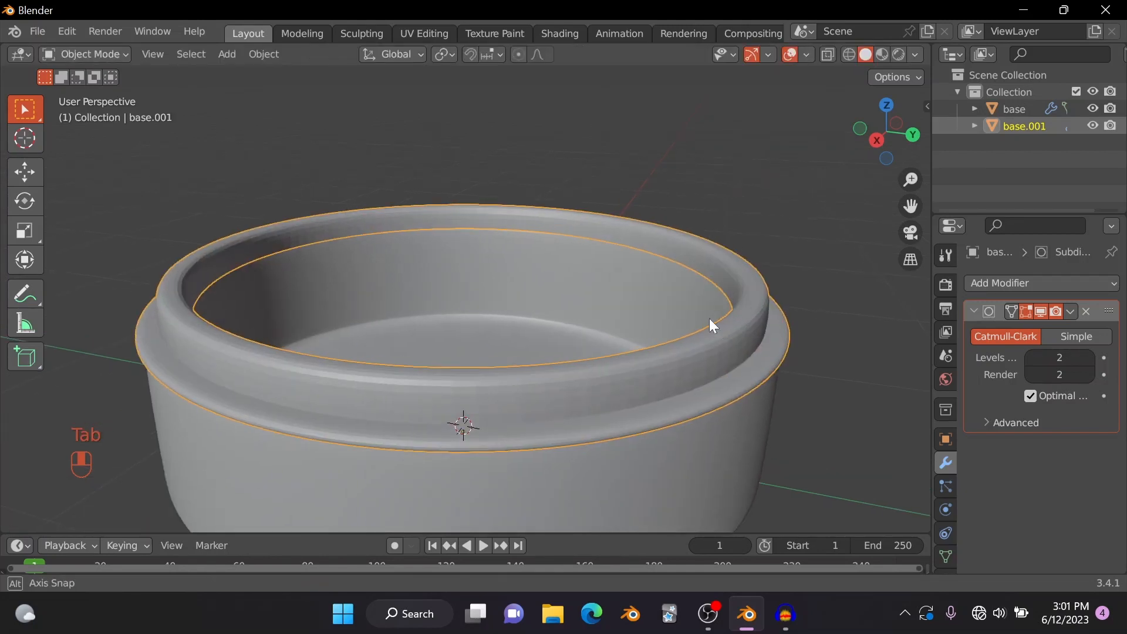
mouse_move(710, 322)
middle_mouse_down()
mouse_move(674, 284)
mouse_move(653, 315)
mouse_move(711, 337)
middle_mouse_up()
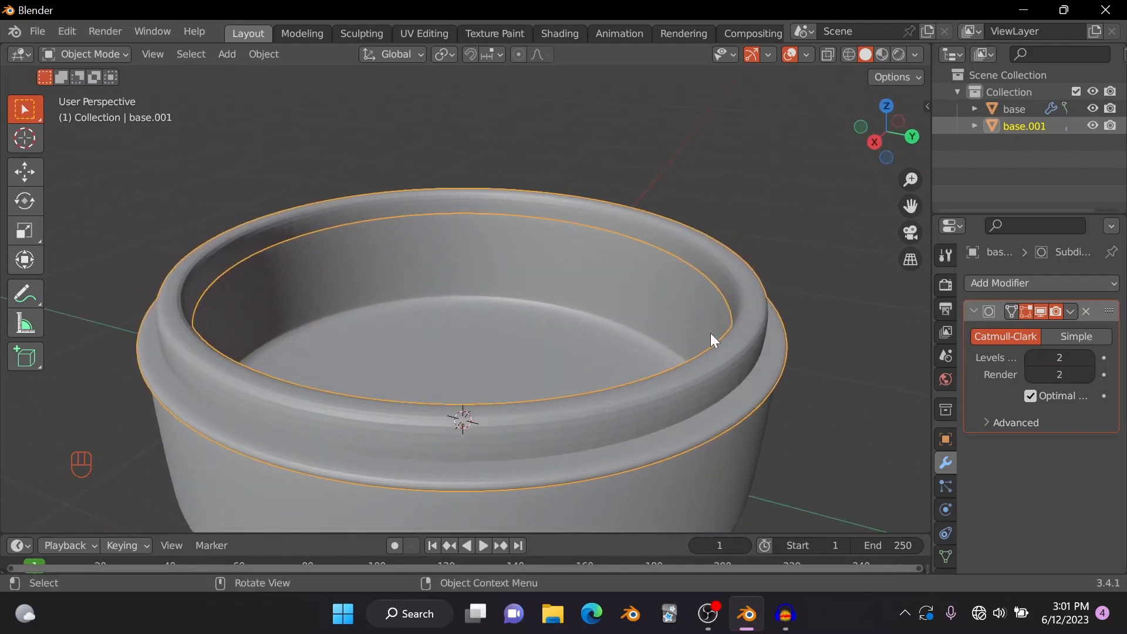
key("Tab")
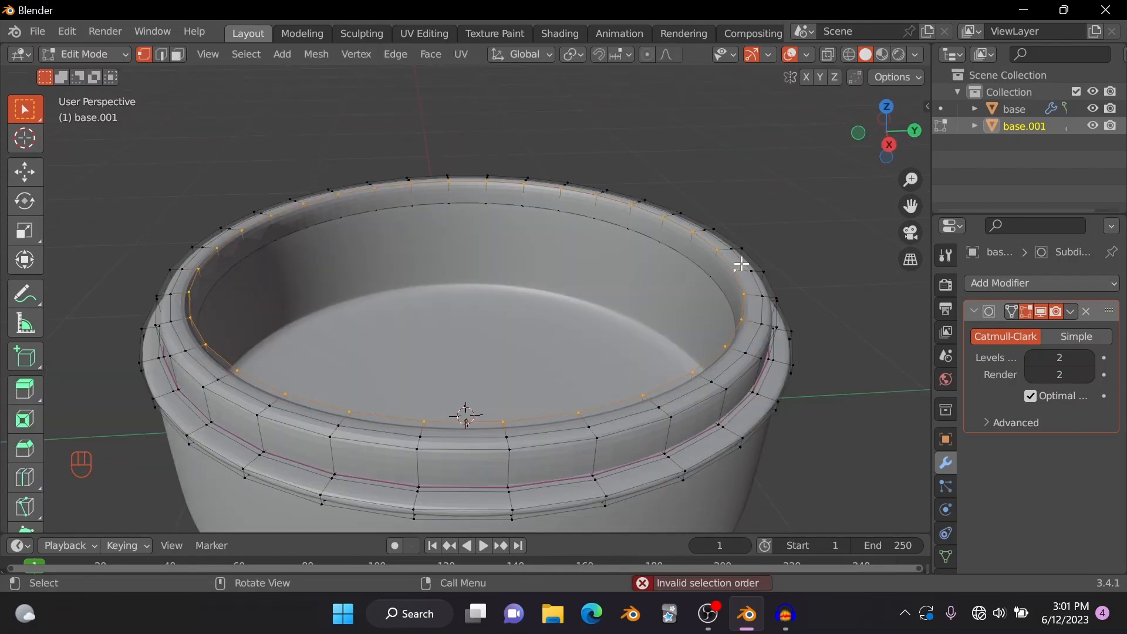
- Edge-slide the inner rim loop by 0.222 and crease it at 0.280
key("g")
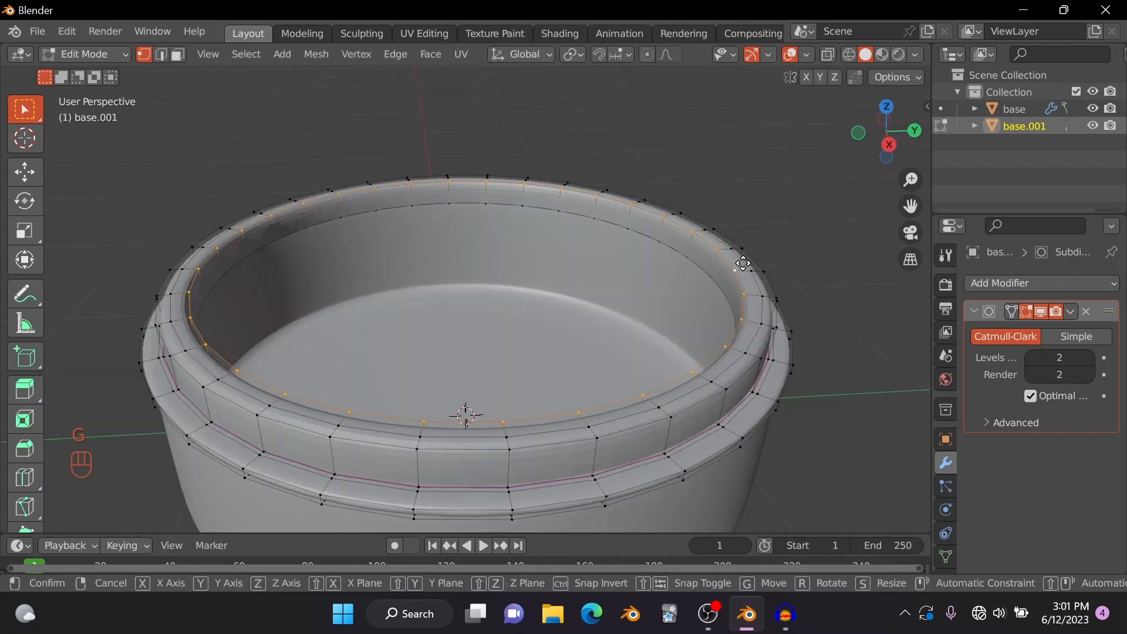
key("g")
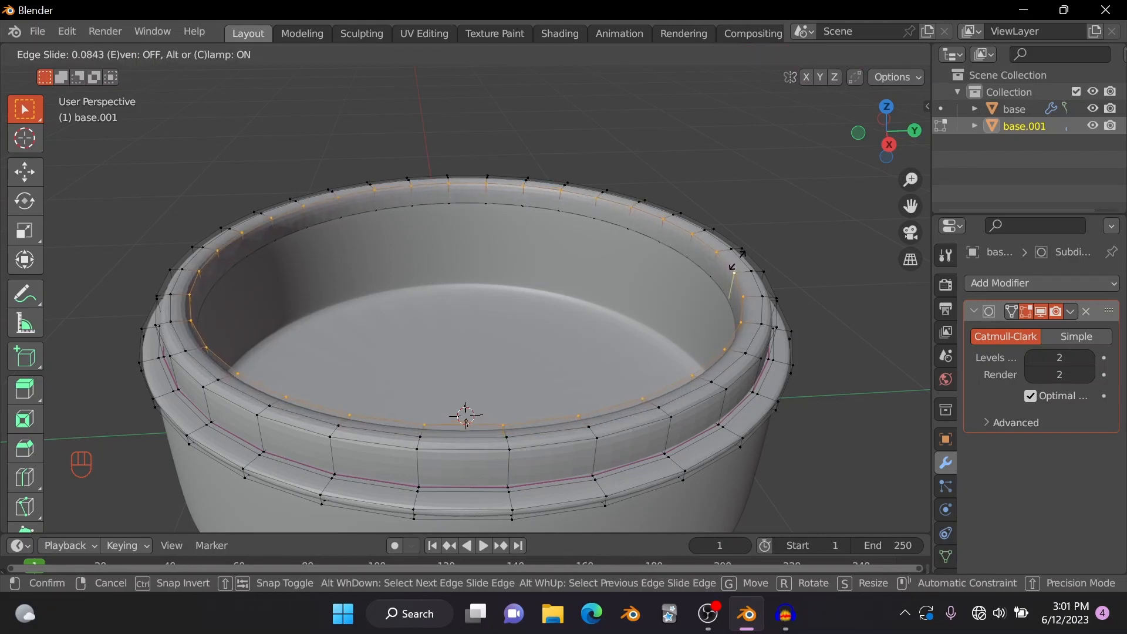
left_click(733, 267)
key("shift+e")
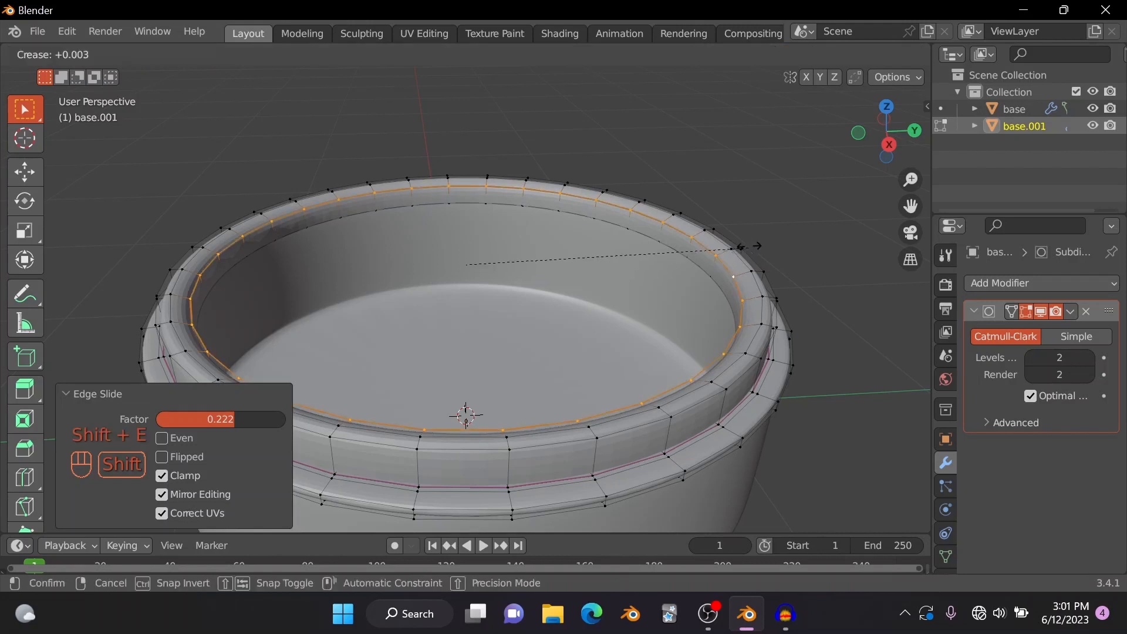
left_click(816, 180)
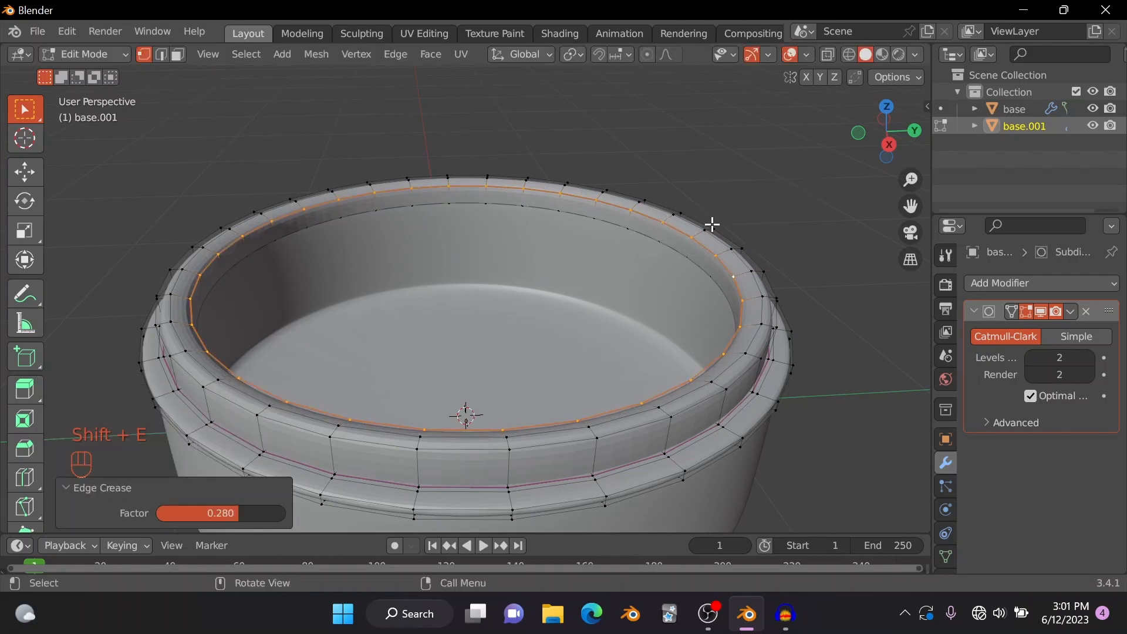
key("Tab")
scroll(723, 235, "down", 3)
mouse_move(597, 343)
middle_mouse_down()
mouse_move(593, 318)
mouse_move(604, 332)
middle_mouse_up()
key("Tab")
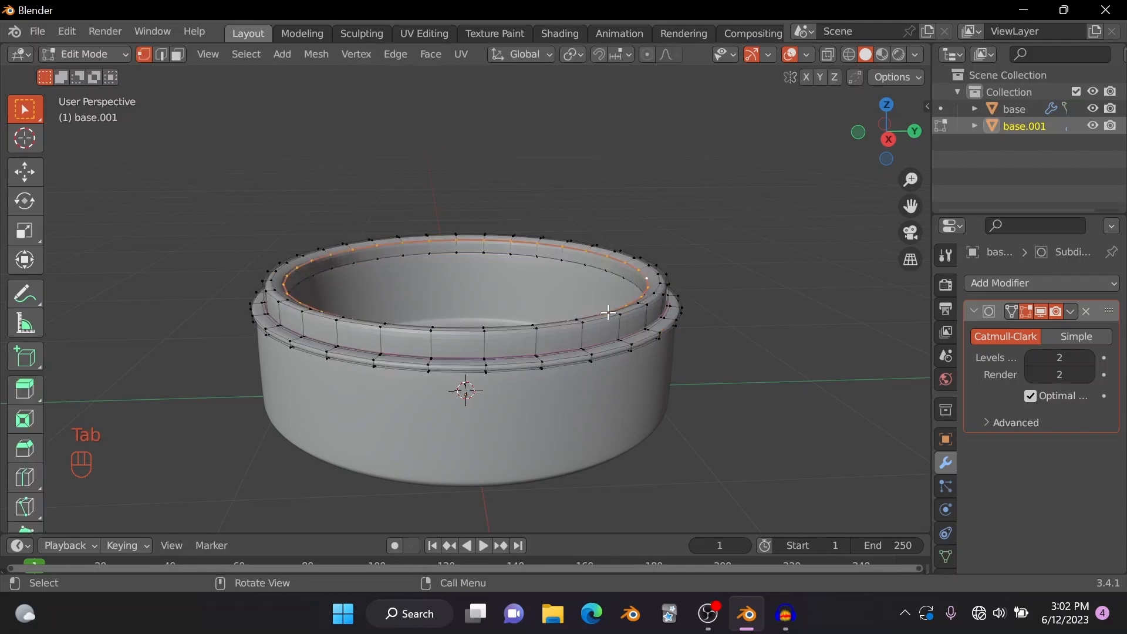
- In Right Orthographic view, undo a trial Z stretch and set base.001's origin to its geometry
key("Tab")
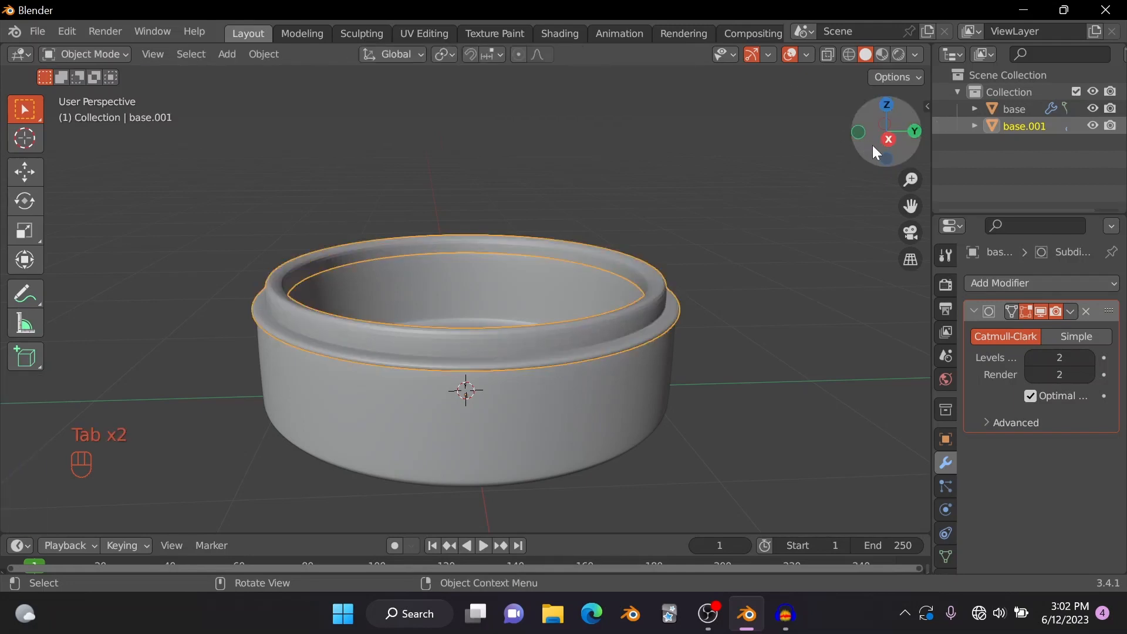
left_click(889, 141)
scroll(777, 181, "up", 3)
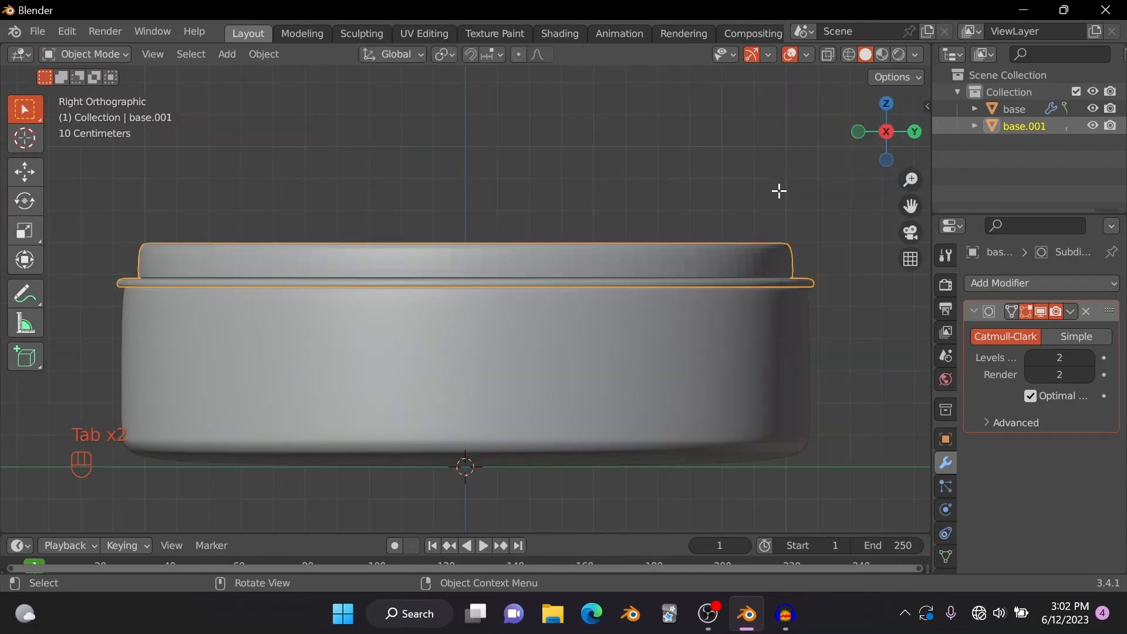
scroll(780, 188, "down", 1)
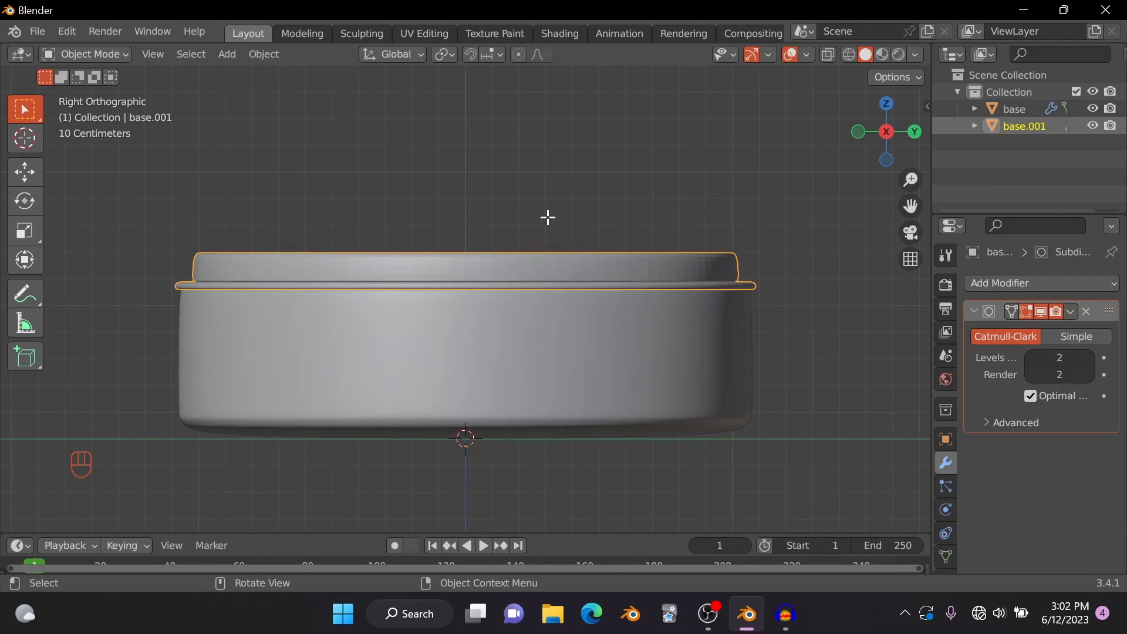
key("s")
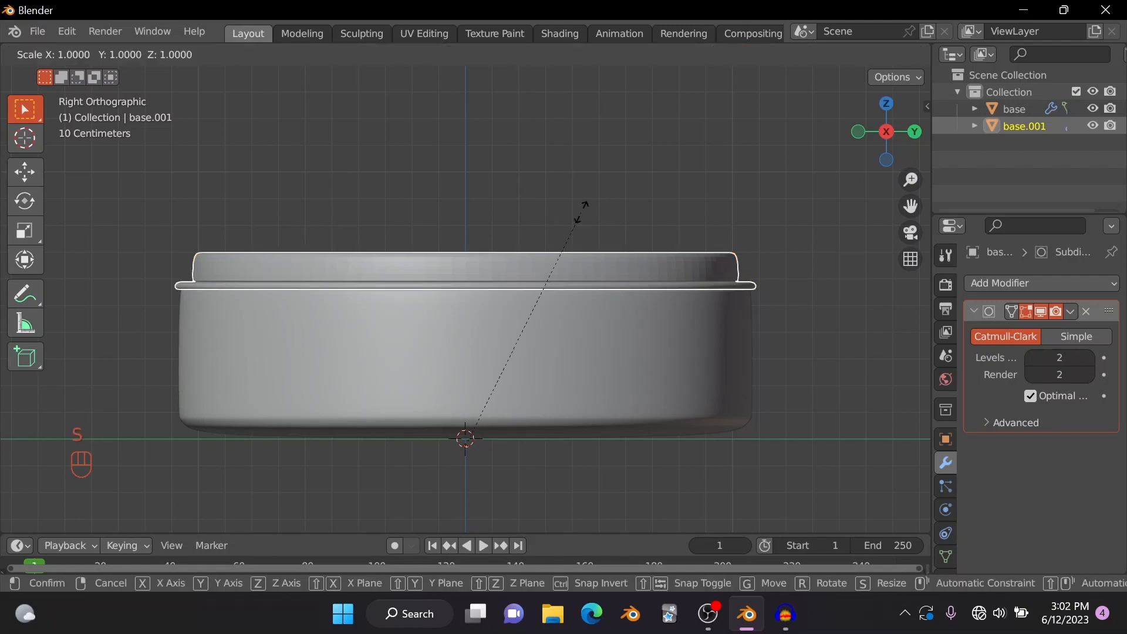
key("z")
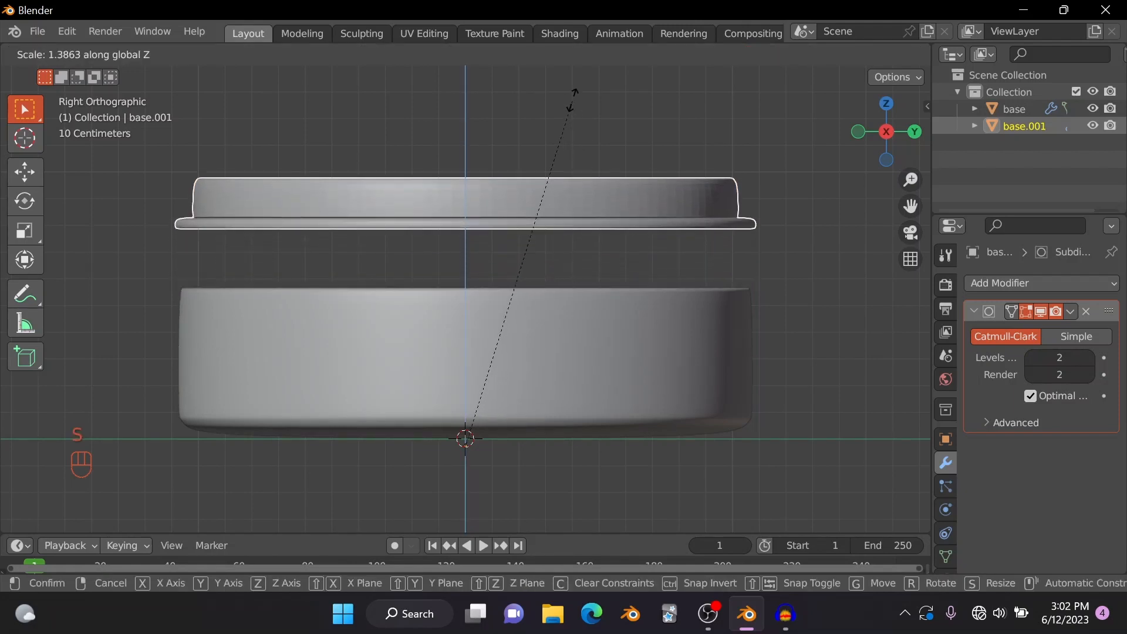
left_click(571, 101)
right_click(572, 104)
left_click(572, 104)
key("ctrl+z")
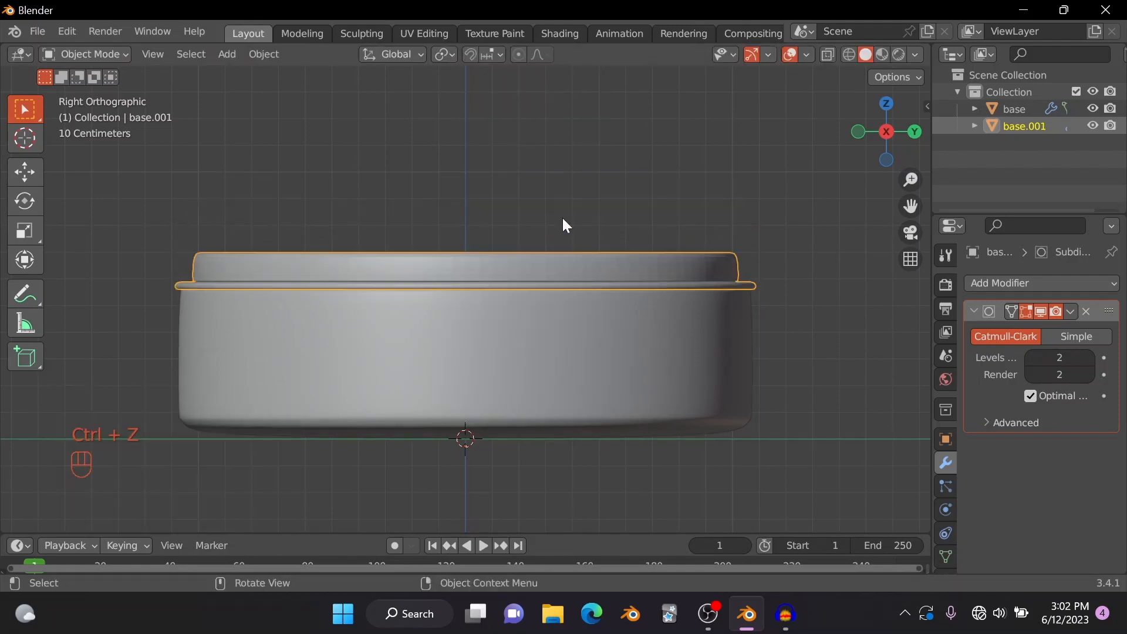
right_click(566, 216)
mouse_move(556, 294)
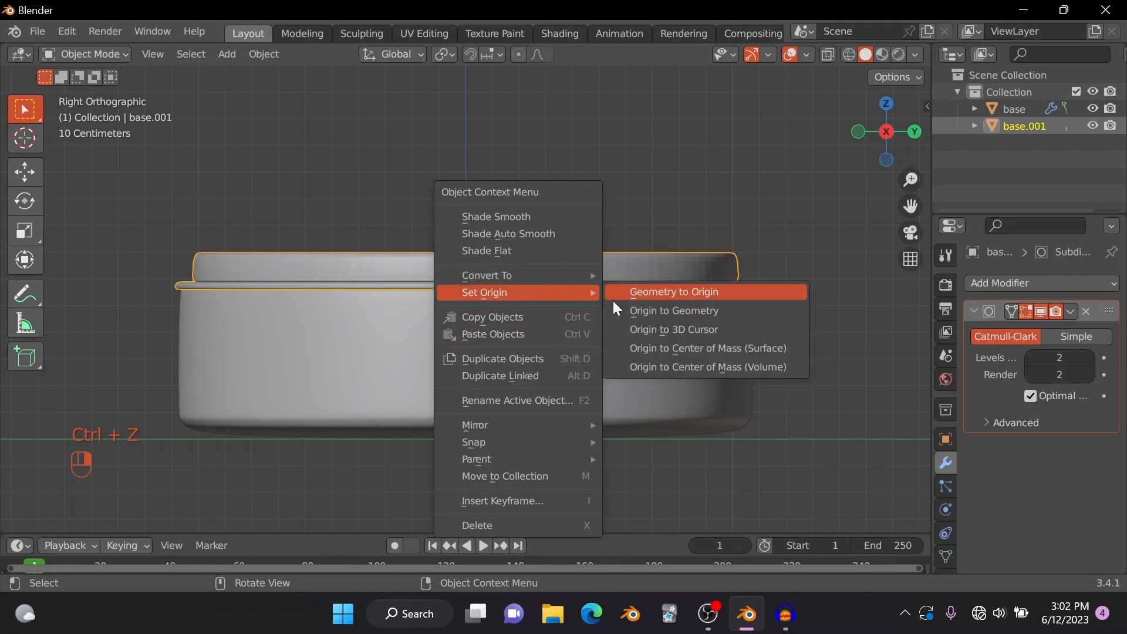
left_click(639, 314)
- Stretch base.001 1.455 times along Z, raise it slightly, and enter Edit Mode
key("s")
key("z")
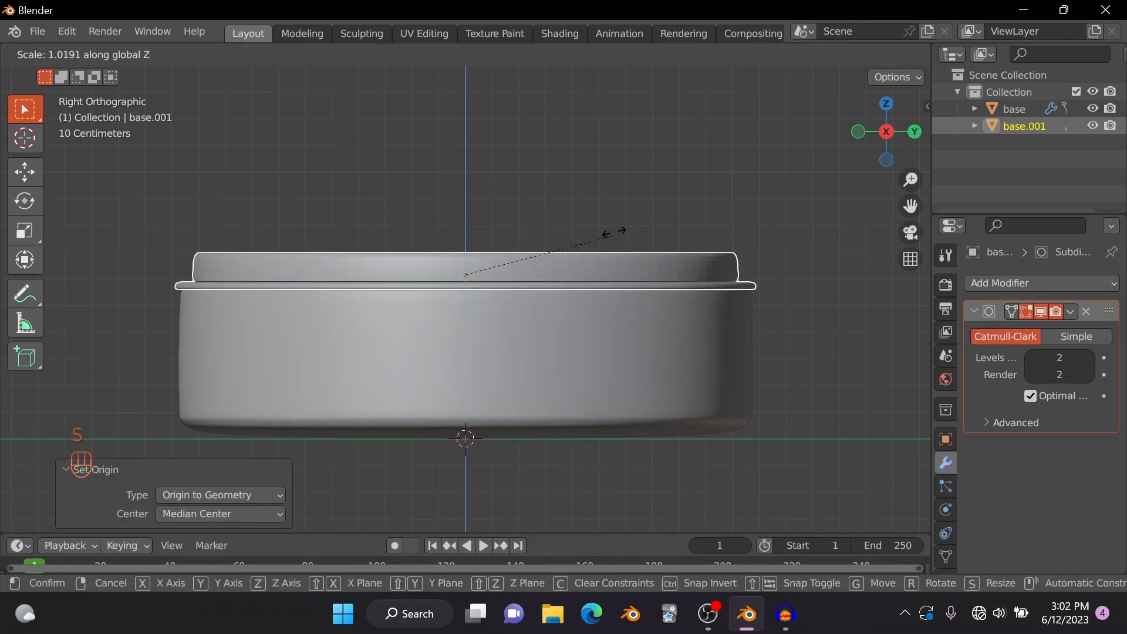
left_click(600, 121)
scroll(563, 212, "up", 2)
key("g")
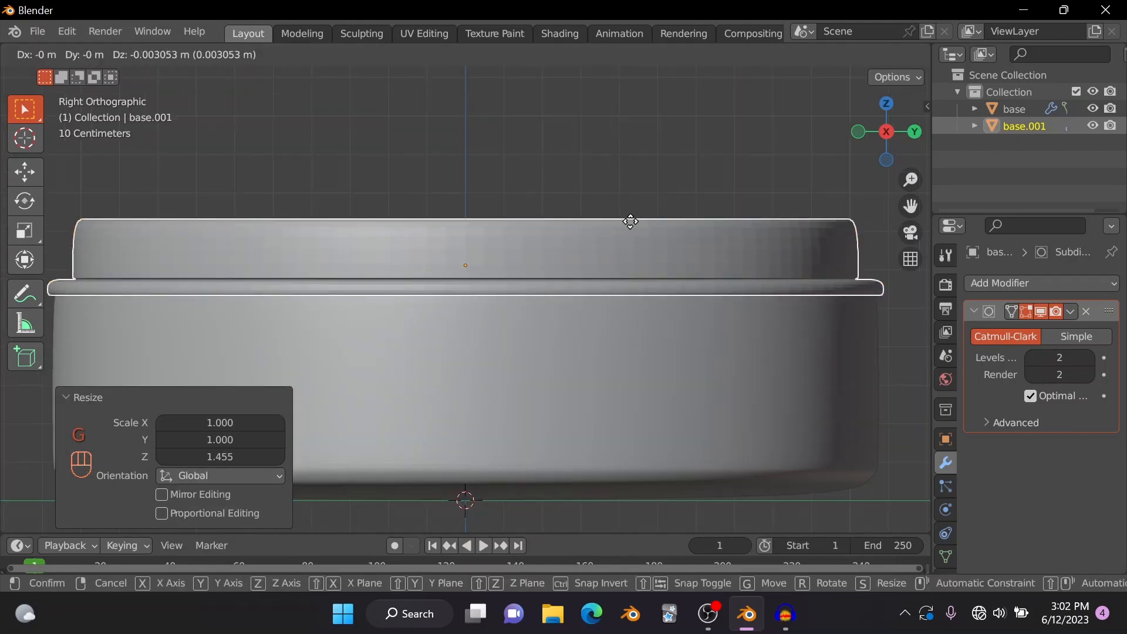
key("z")
left_click(631, 212)
left_click(645, 170)
scroll(652, 176, "down", 2)
middle_click_drag(658, 177, 660, 205)
left_click(885, 141)
key("Tab")
scroll(650, 270, "up", 1)
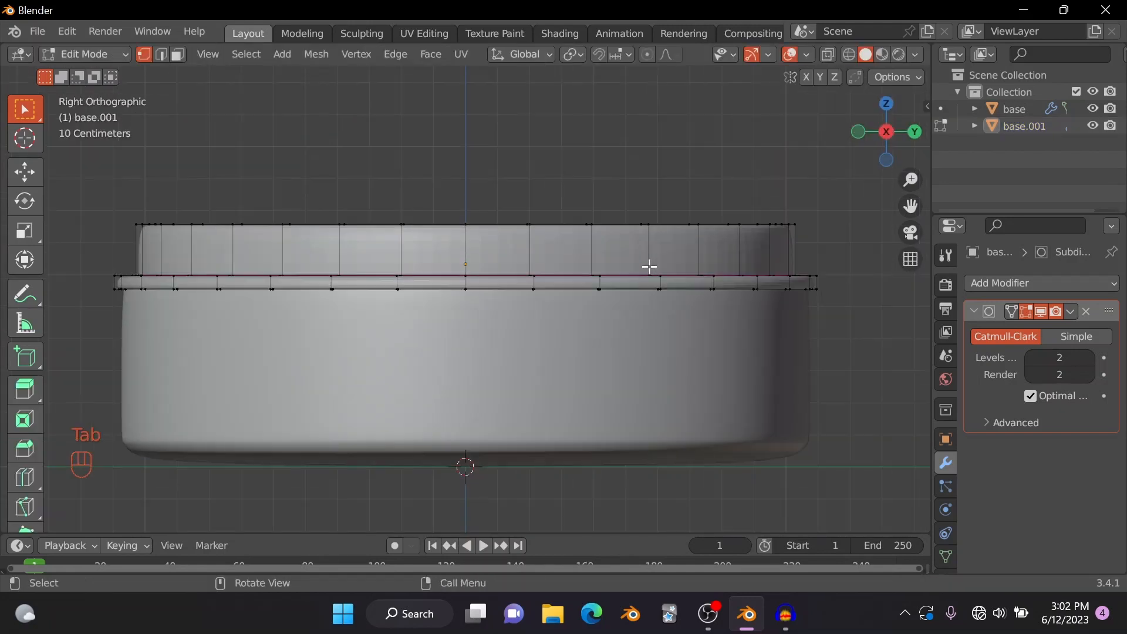
- In face select mode, box-select the front strip of base.001's upper-band faces and duplicate them
left_click_drag(910, 206, 901, 290)
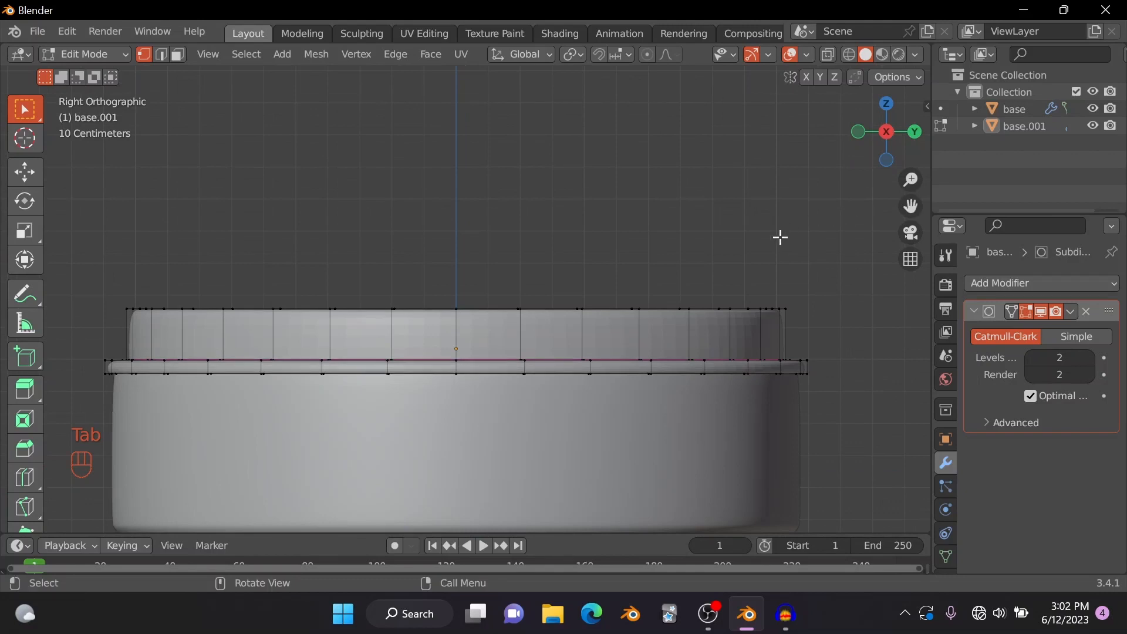
key("3")
left_click(1026, 311)
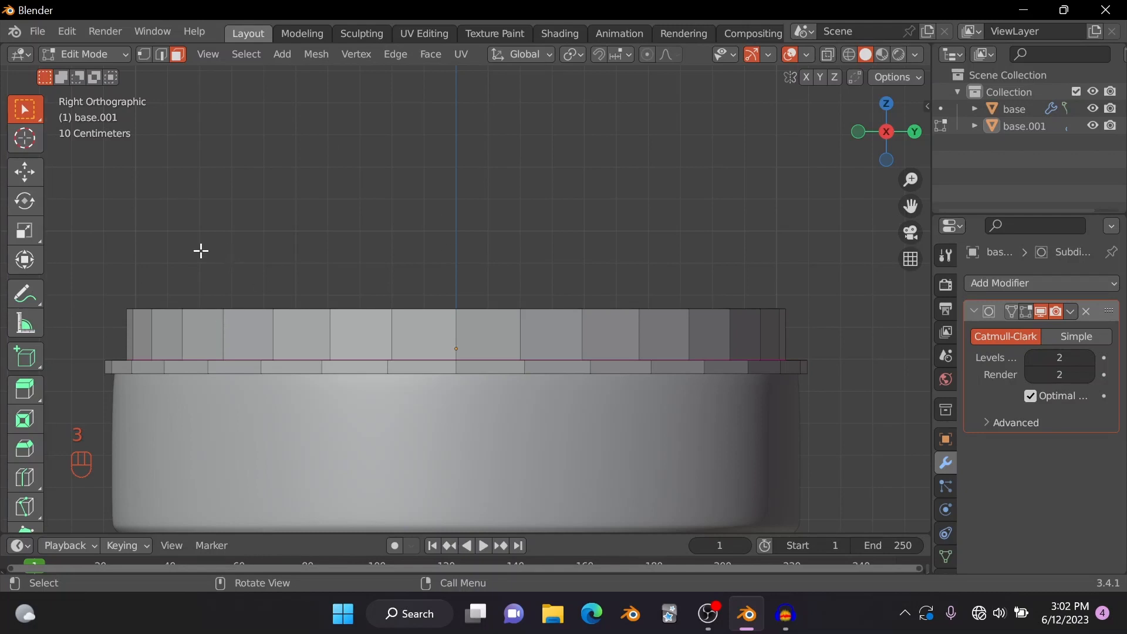
left_click_drag(106, 242, 828, 334)
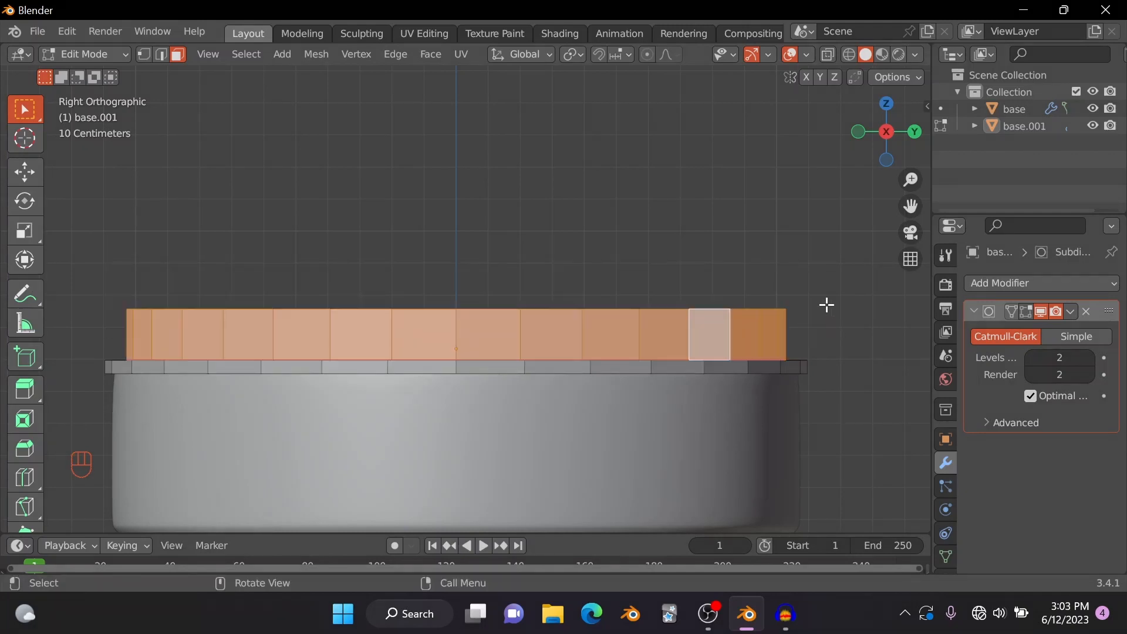
left_click(890, 131)
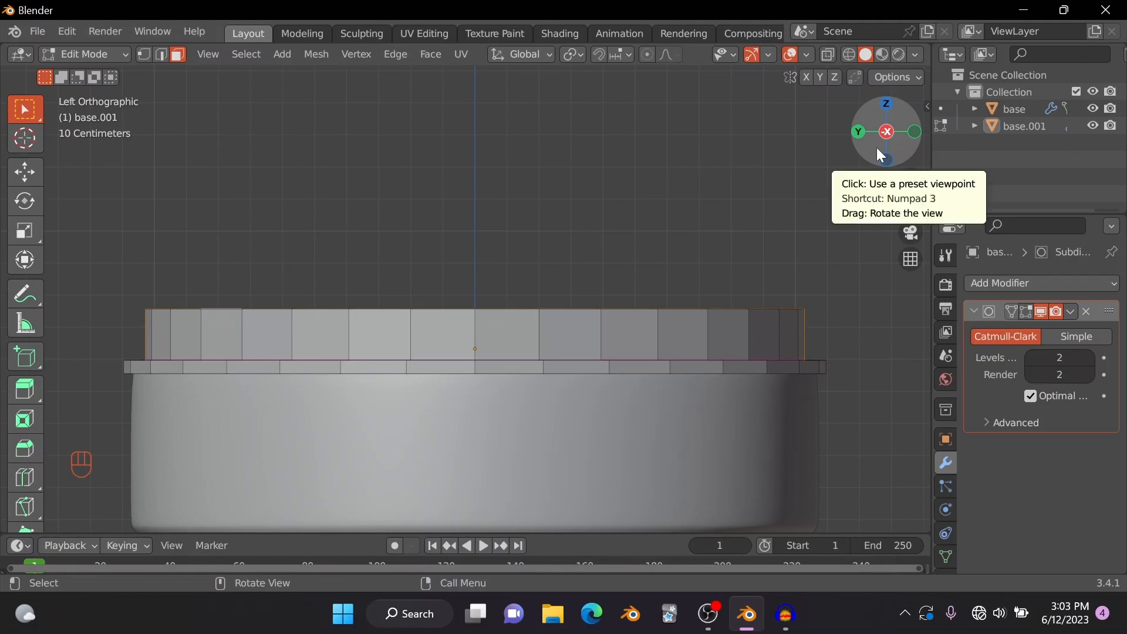
middle_click_drag(818, 227, 589, 265)
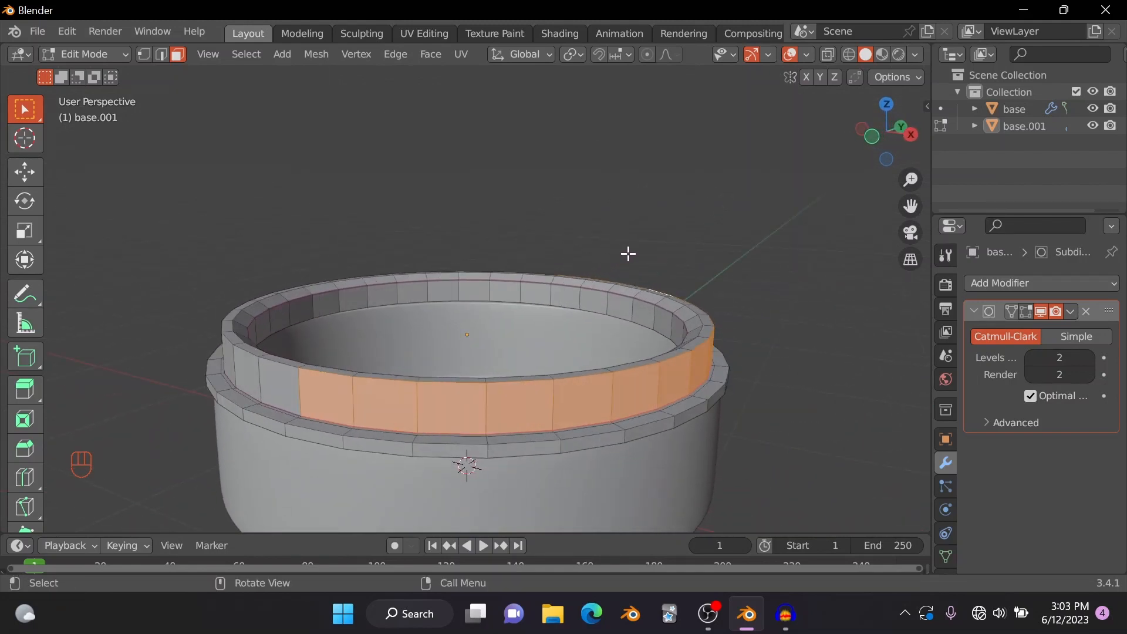
key("shift+d")
- Keep the duplicate in place and separate it into its own object, base.002
right_click(628, 254)
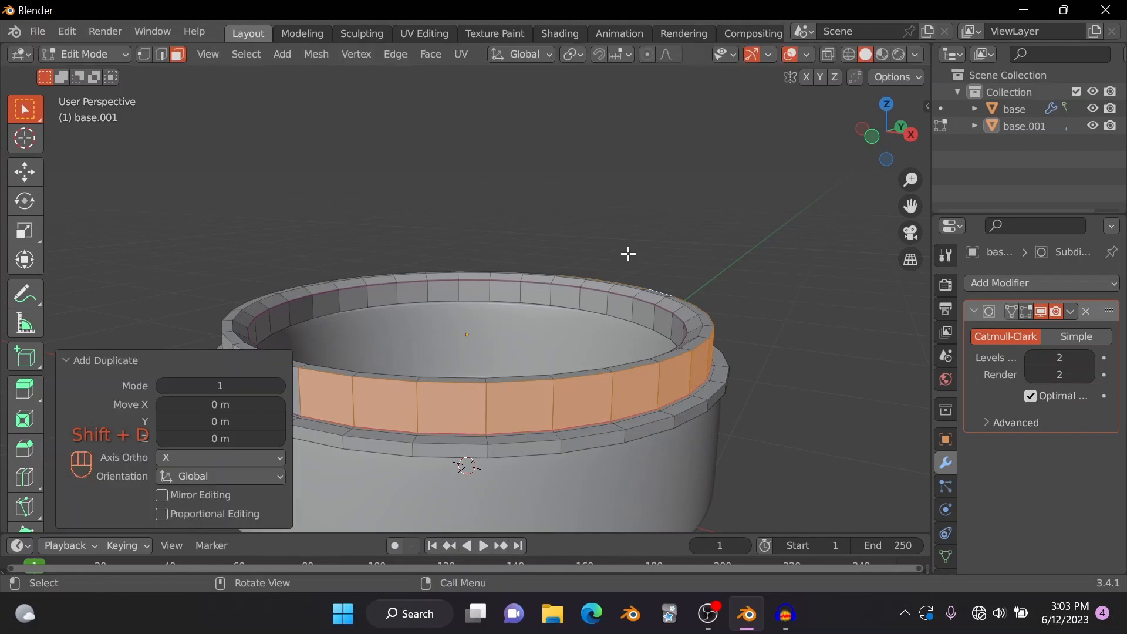
key("p")
left_click(673, 266)
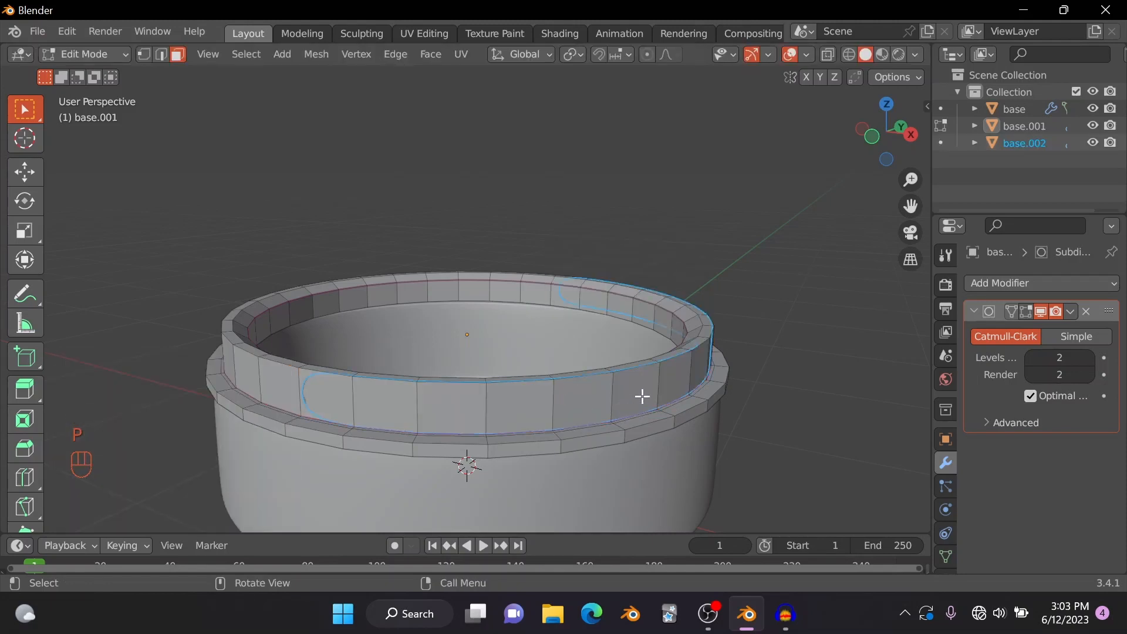
key("Tab")
left_click(617, 390)
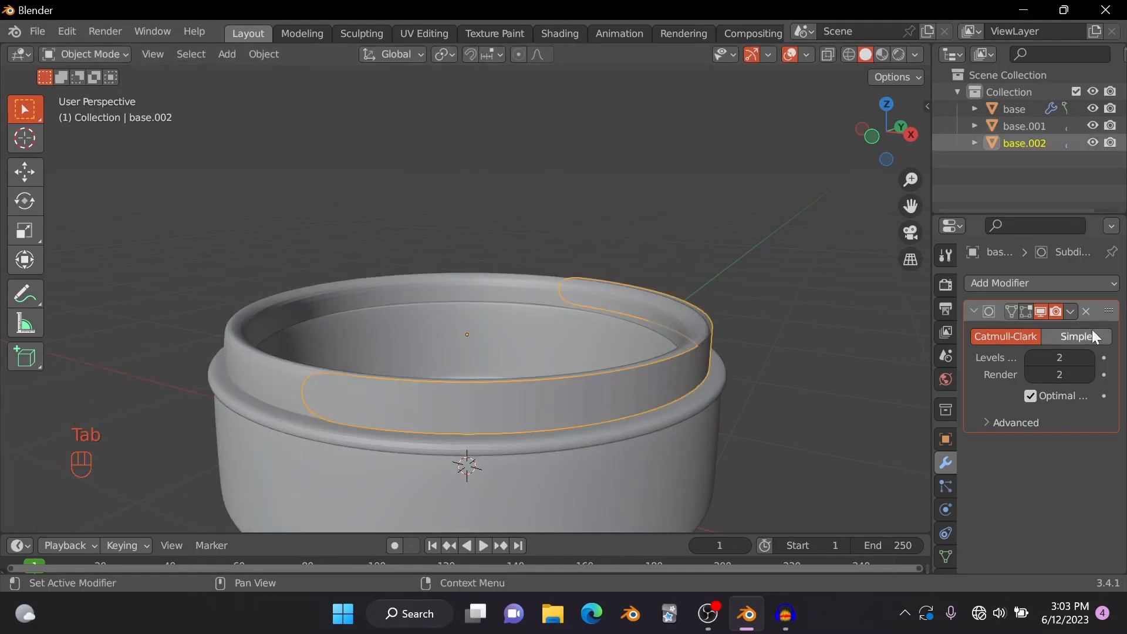
- Give base.002 a Solidify modifier above Subdivision with thickness -0.041 m
left_click(1036, 287)
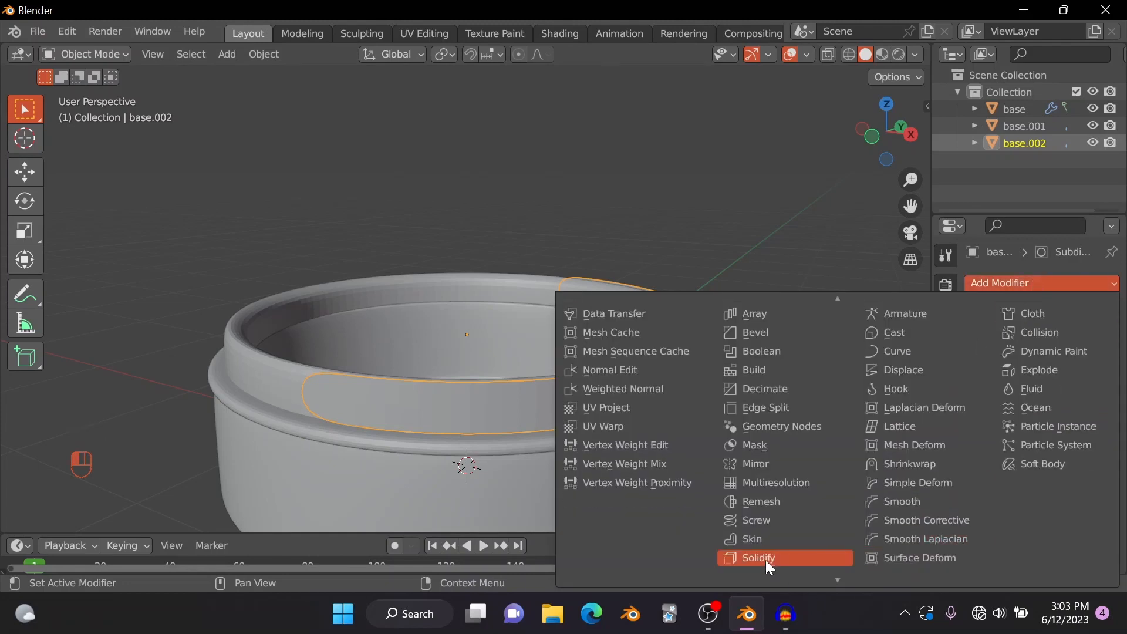
left_click(765, 560)
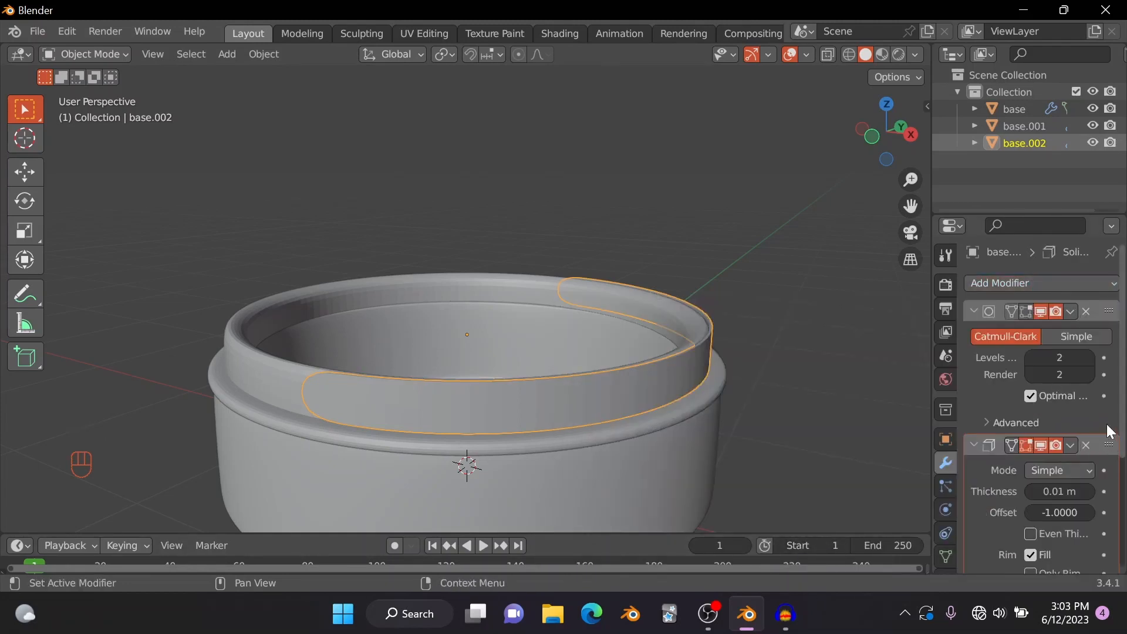
left_click_drag(1108, 446, 1119, 297)
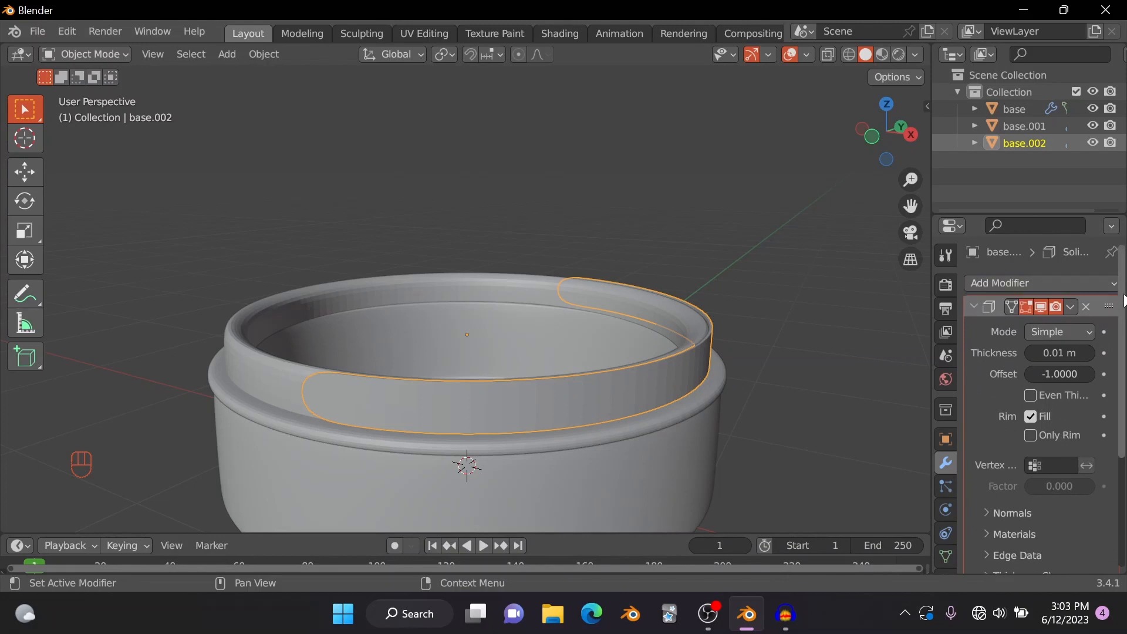
middle_click_drag(758, 367, 802, 364)
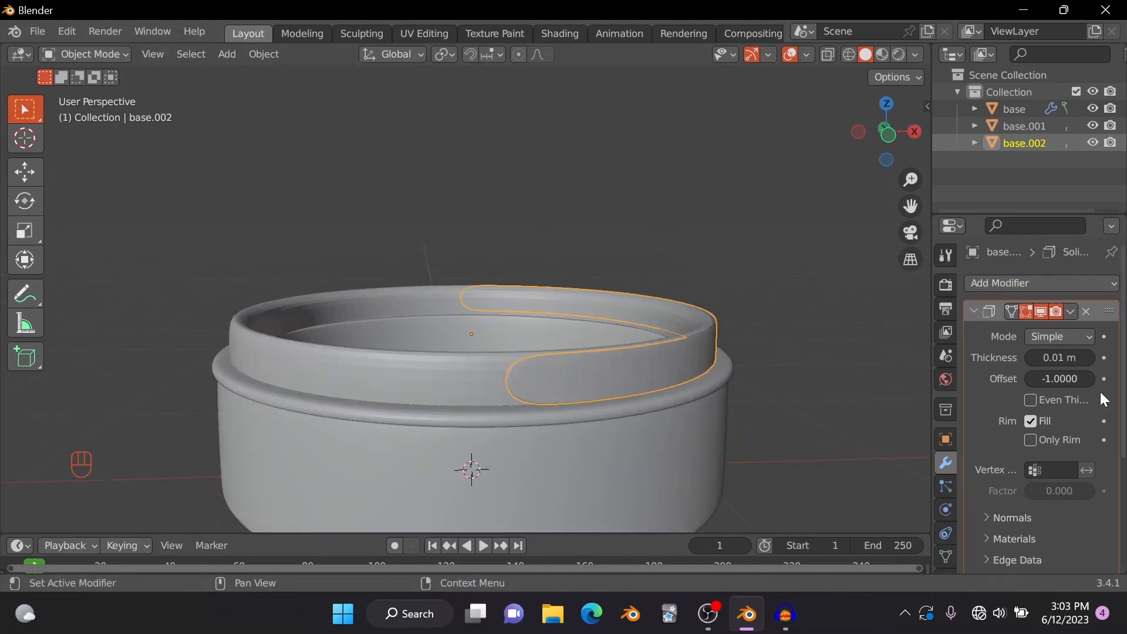
left_click_drag(1052, 359, 1052, 359)
left_click(790, 346)
middle_click_drag(789, 345, 674, 366)
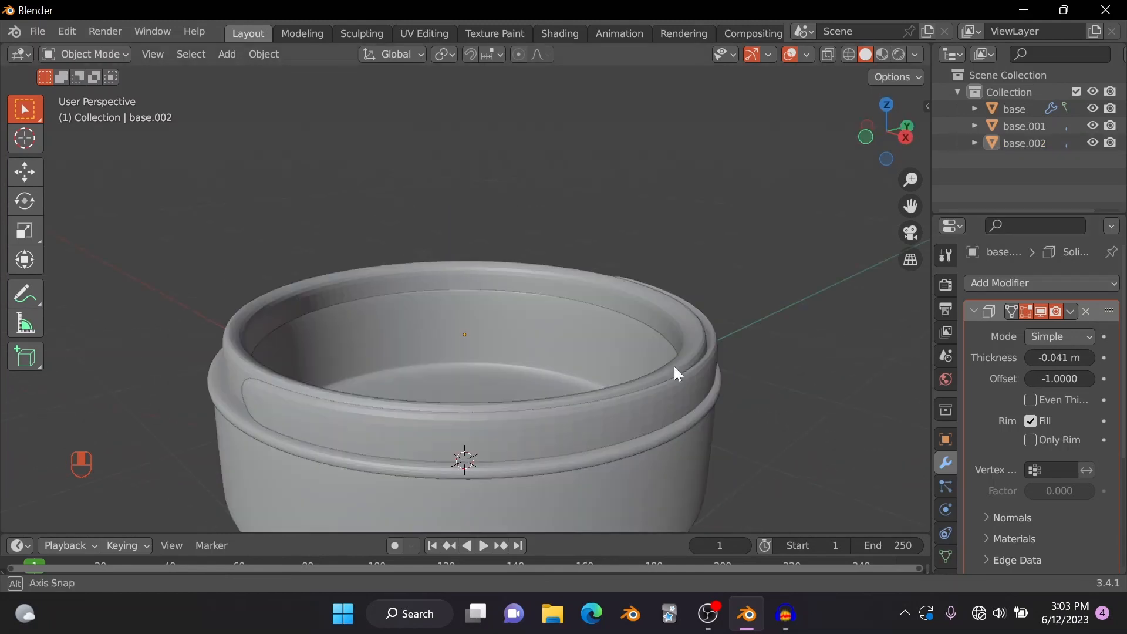
- Shade base.002 smooth
left_click(685, 397)
right_click(685, 396)
left_click(652, 261)
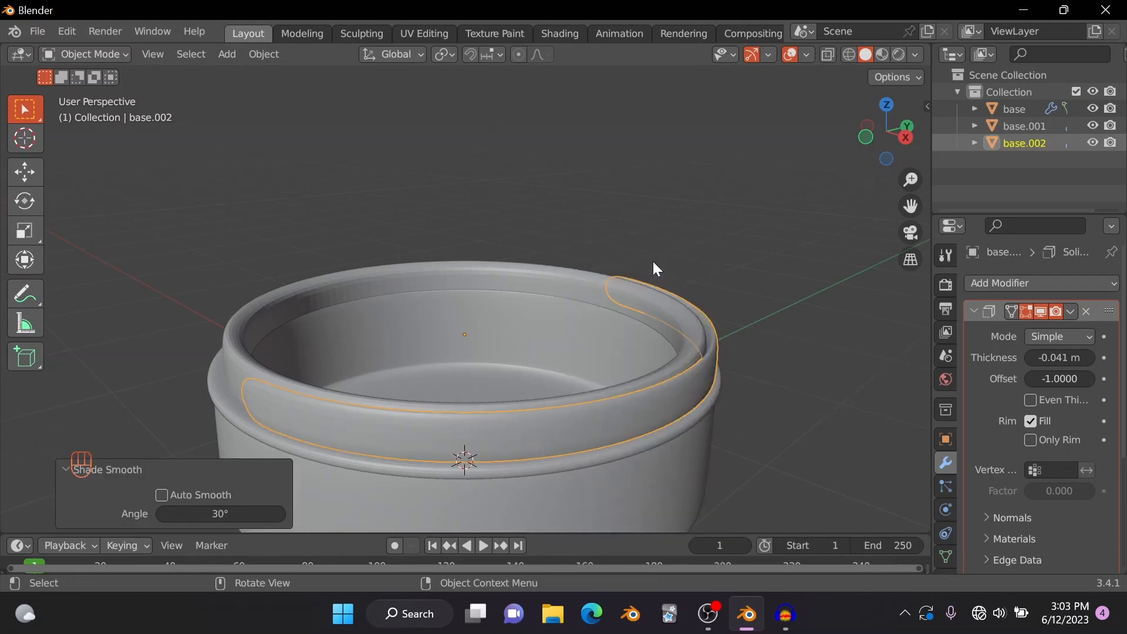
left_click(697, 251)
scroll(473, 461, "down", 2)
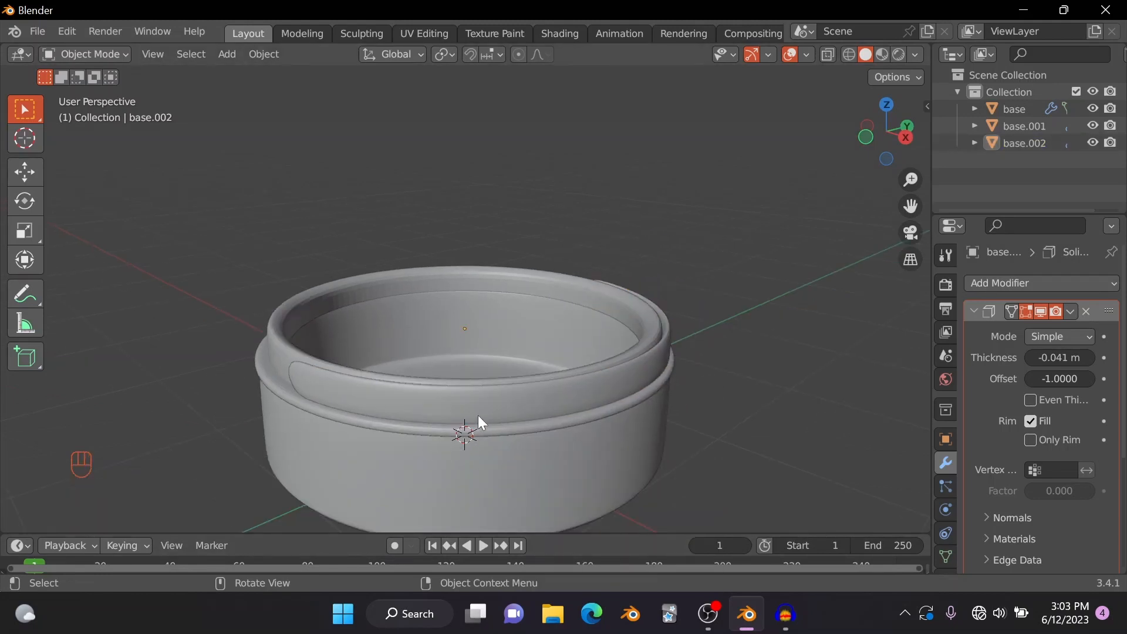
middle_click_drag(478, 416, 613, 331)
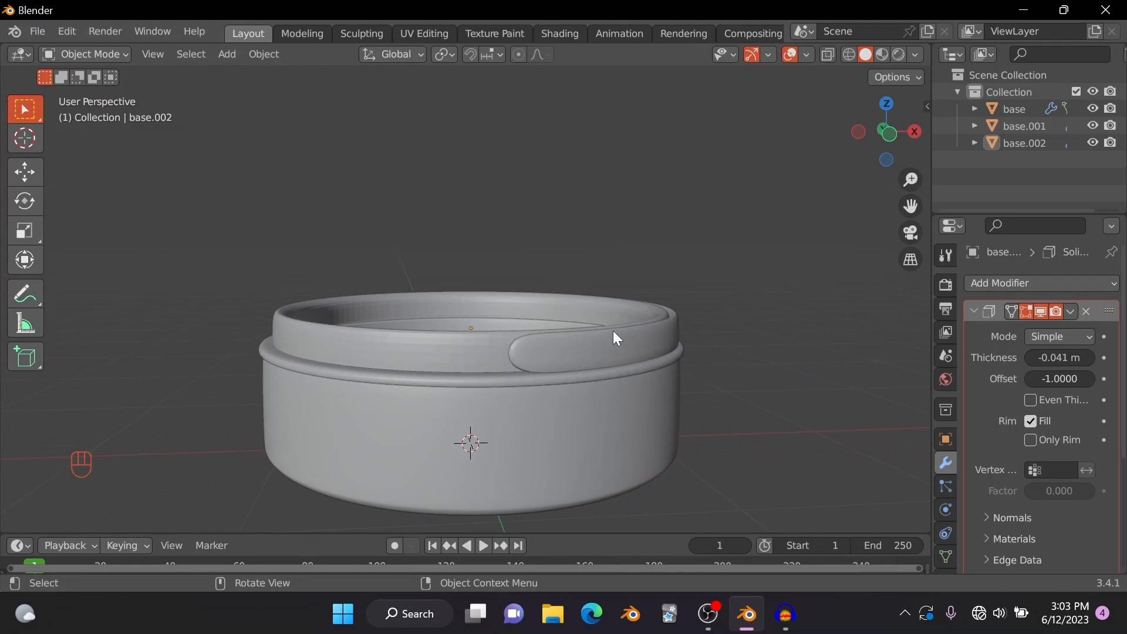
left_click(478, 370)
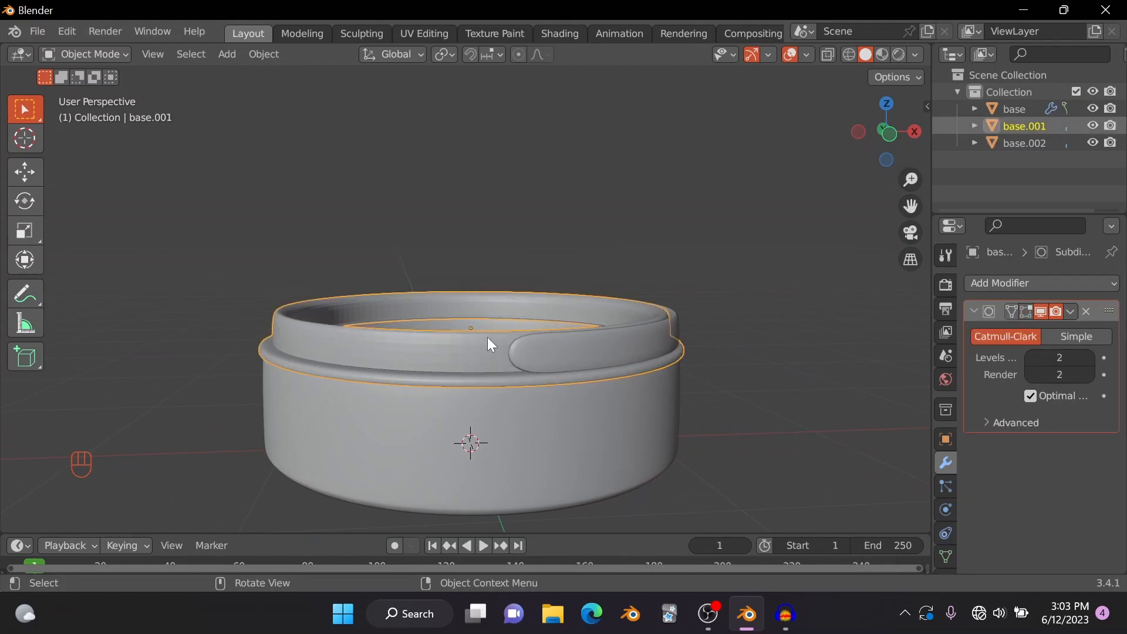
- Rename base.002 to 'handle' in the Outliner
key("Tab")
left_click(496, 345)
key("Tab")
left_click(600, 350)
double_click(1012, 143)
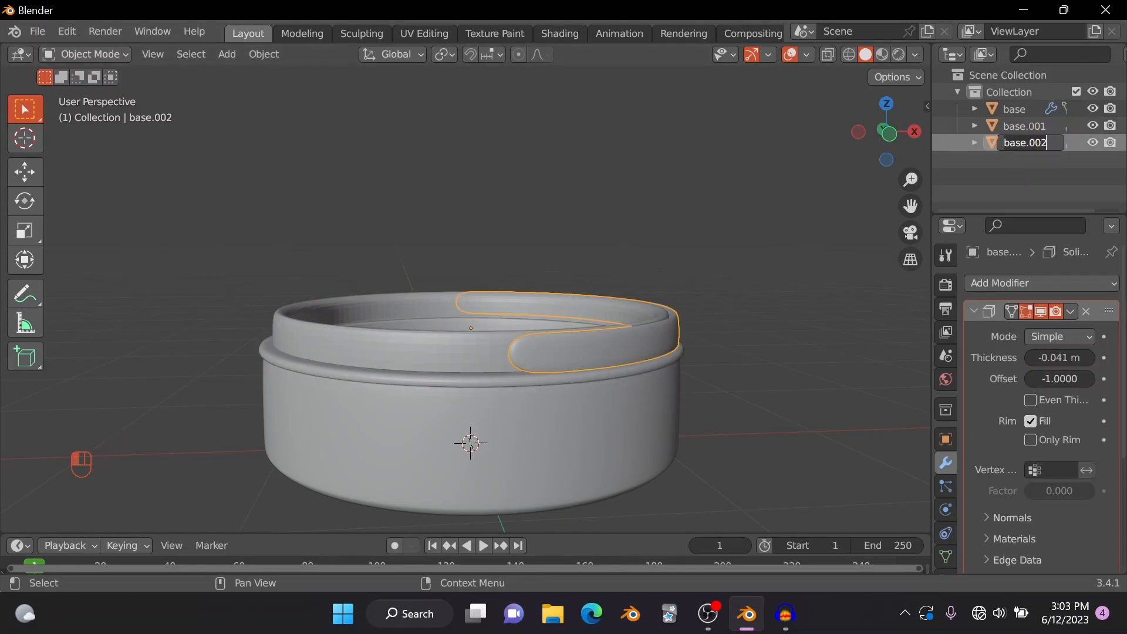
type("handle")
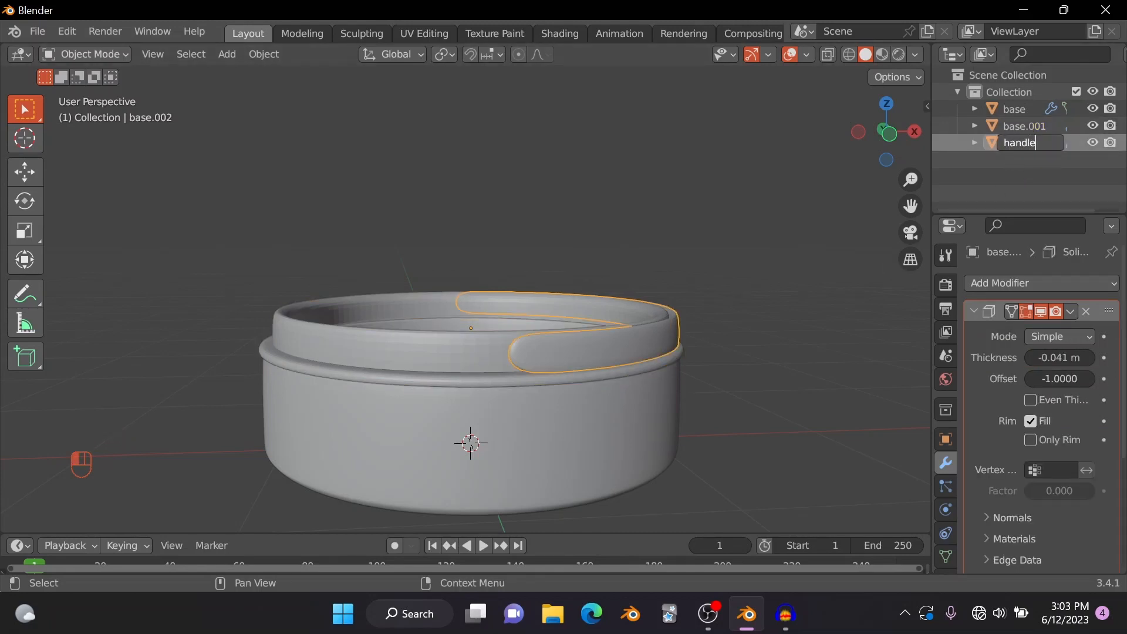
key("Return")
- Rename base.001 to 'top' in the Outliner
left_click_drag(503, 464, 508, 447)
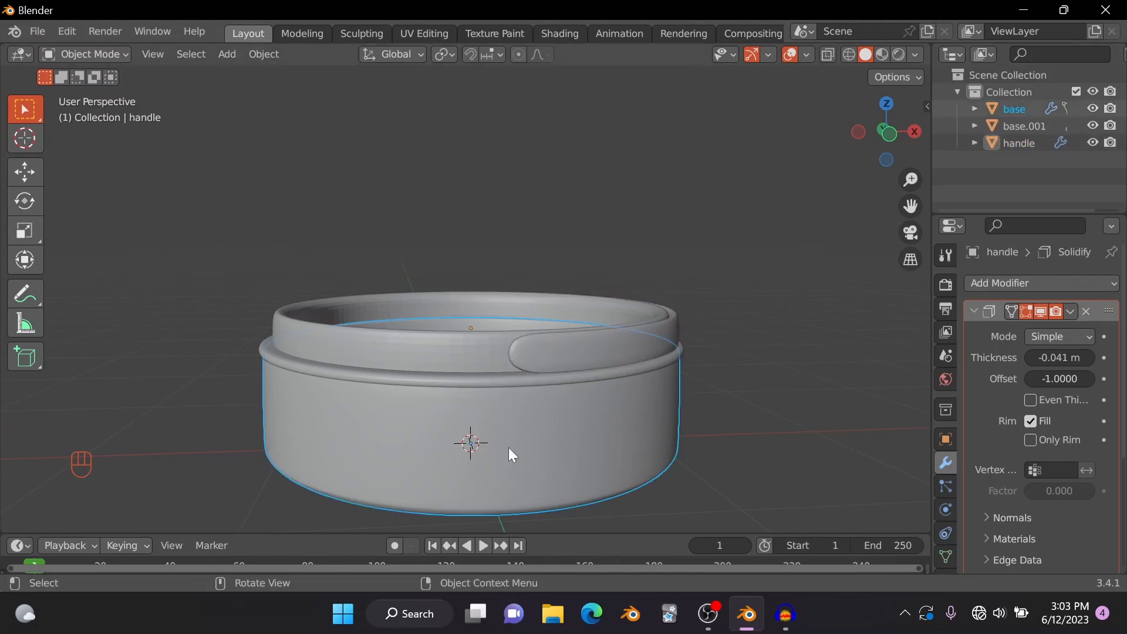
left_click(1010, 125)
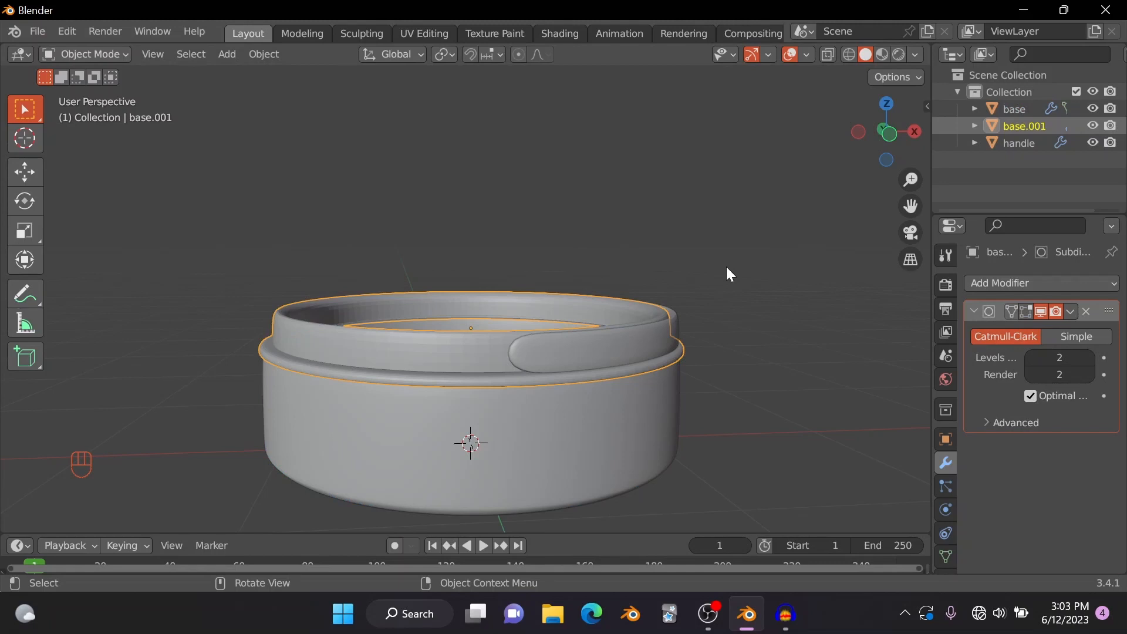
double_click(1026, 125)
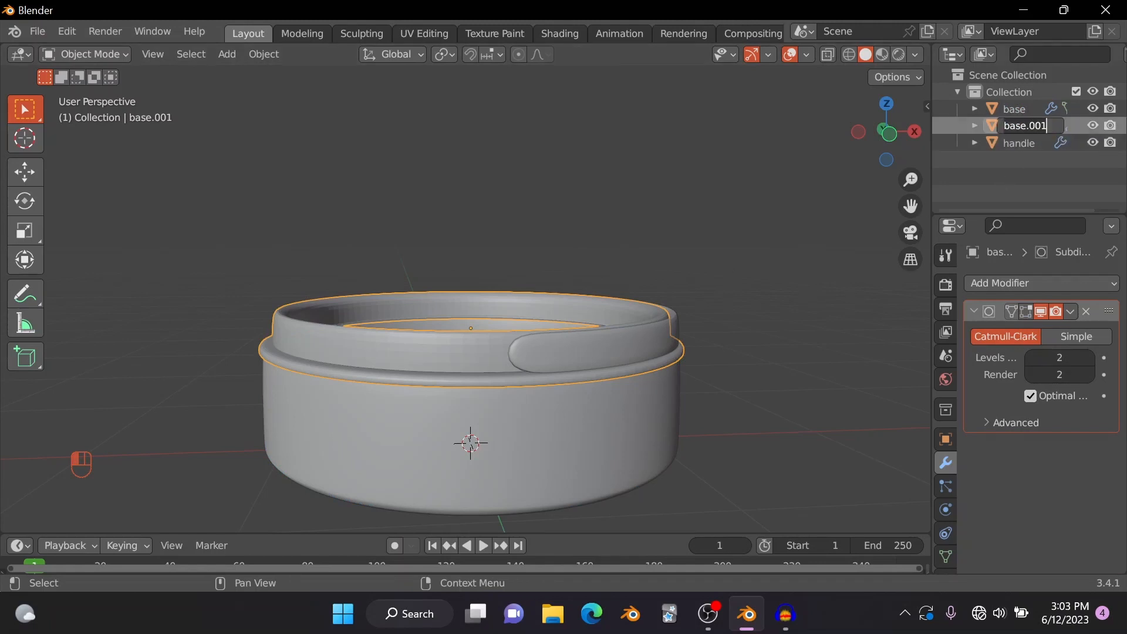
type("top")
key("Return")
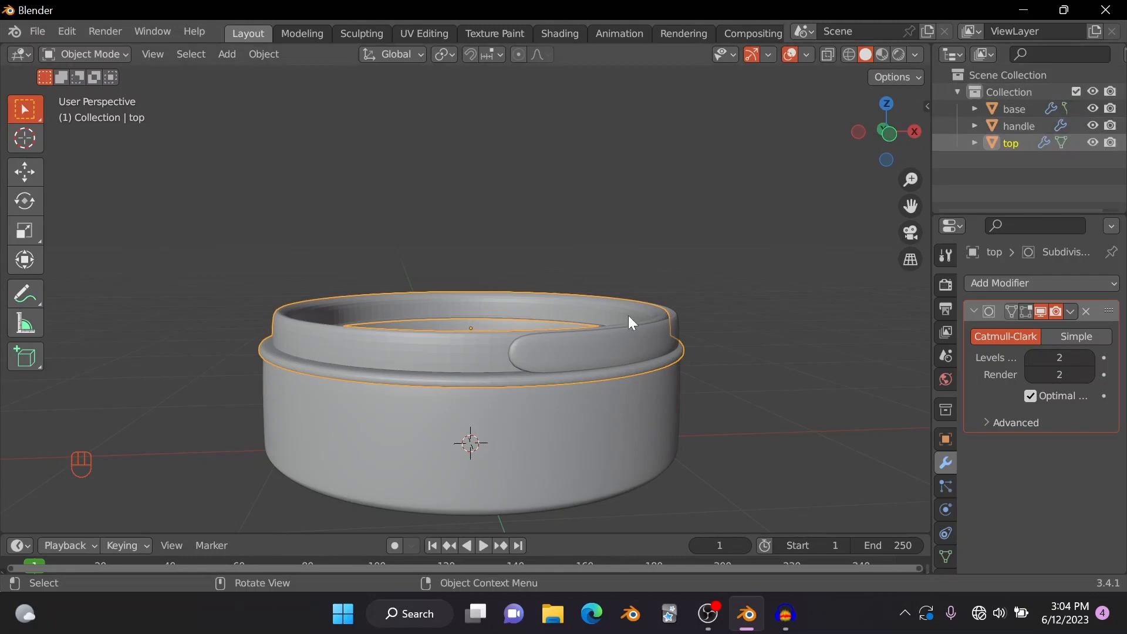
- Hide the handle object and enter Edit Mode on top
left_click(575, 340)
key("h")
left_click(564, 347)
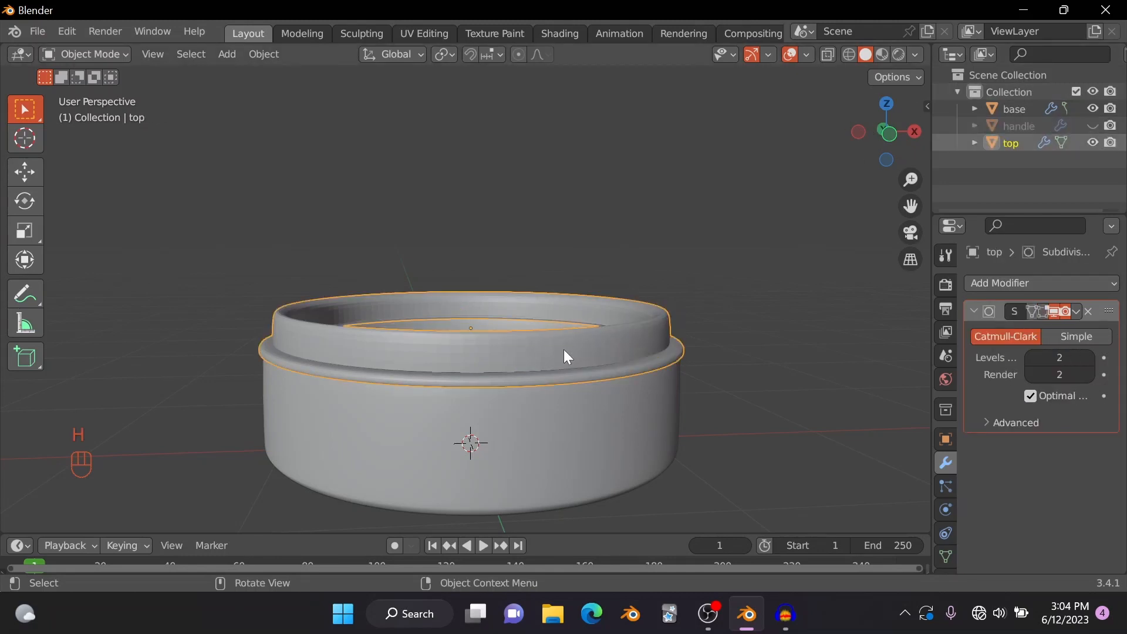
key("Tab")
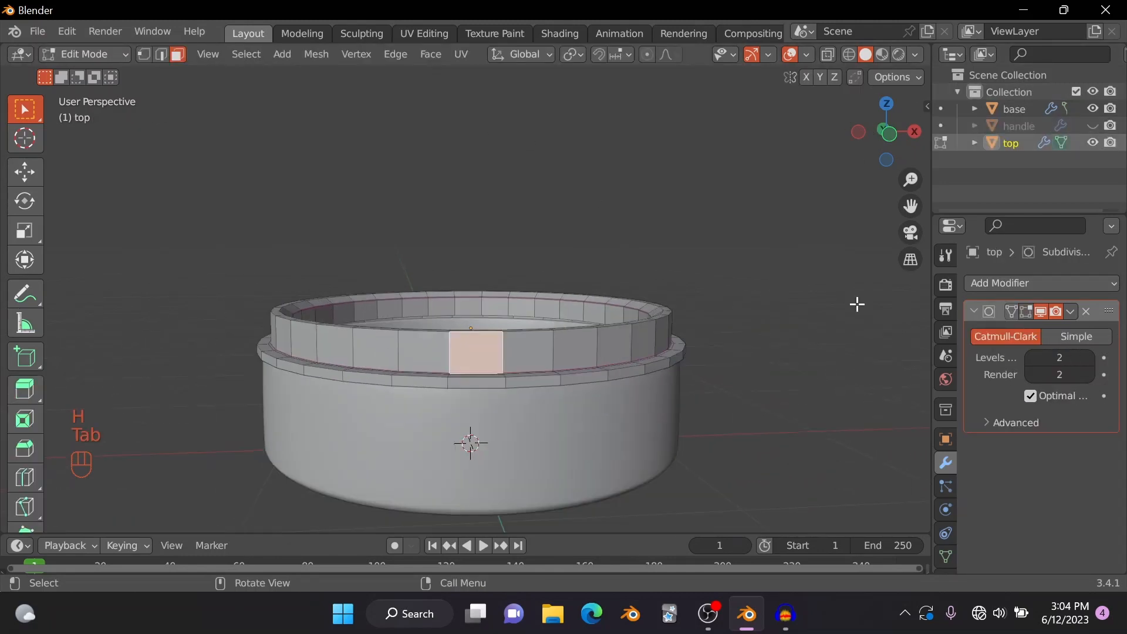
- Try box-selecting top's upper-band faces from the front view with X-ray, then deselect all
scroll(891, 162, "up", 2)
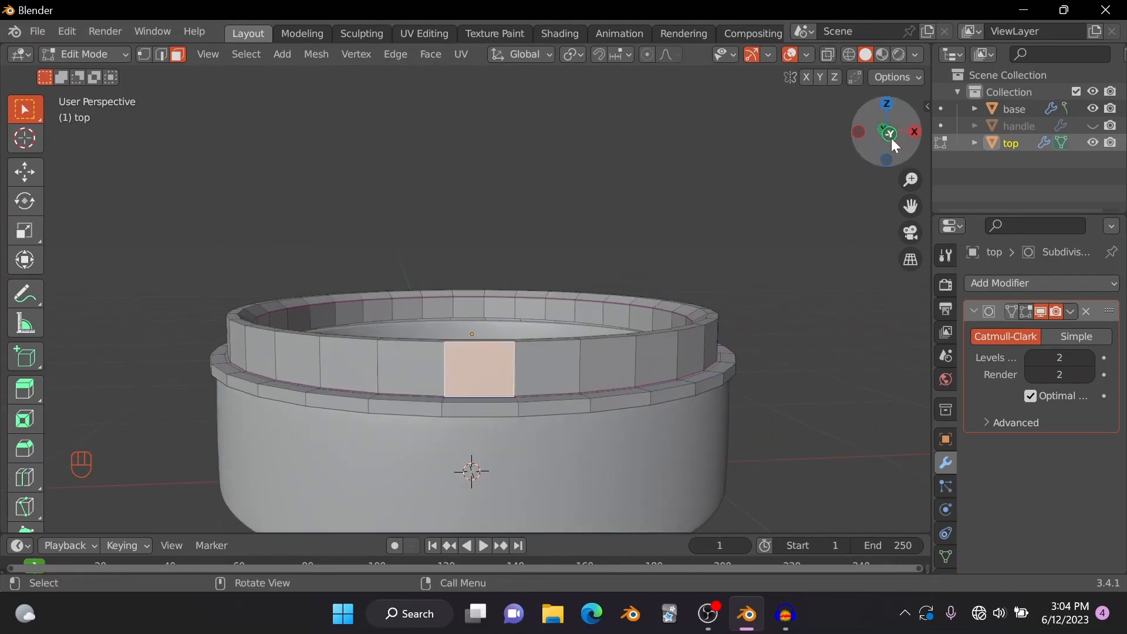
left_click(891, 136)
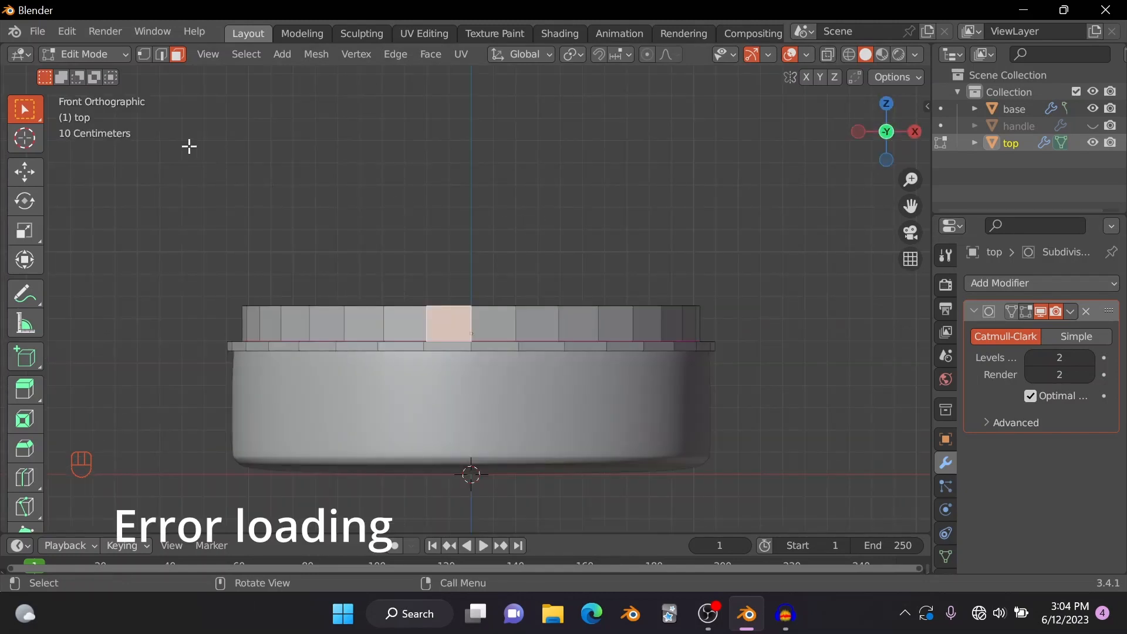
left_click_drag(189, 146, 463, 331)
middle_click_drag(472, 279, 657, 329)
left_click(886, 151)
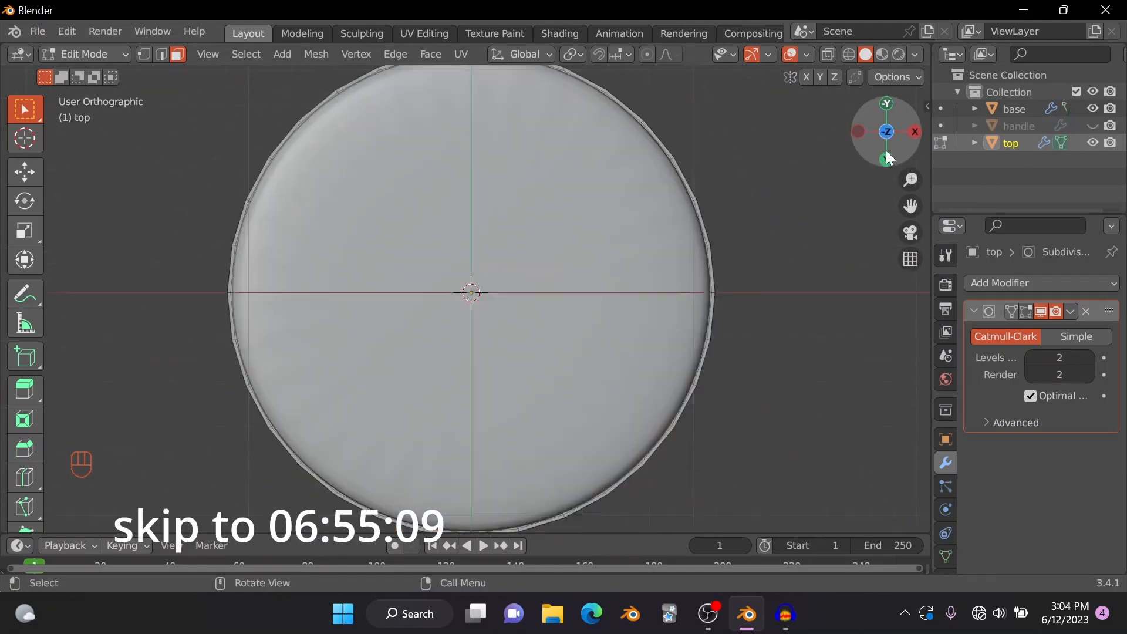
left_click(886, 146)
left_click(907, 132)
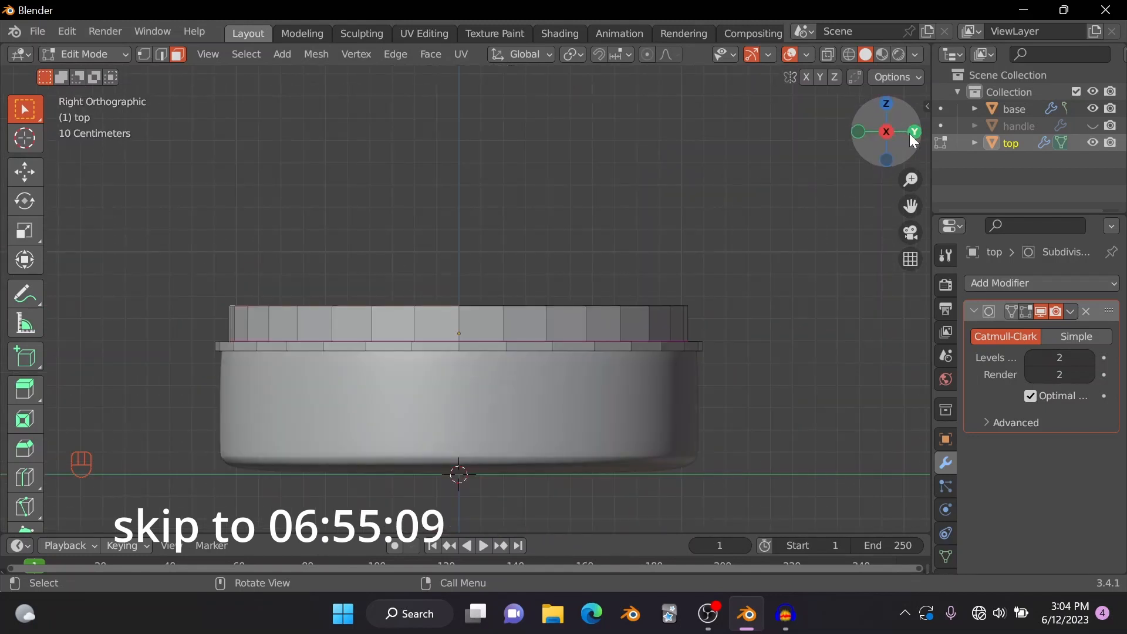
left_click(909, 133)
left_click(892, 132)
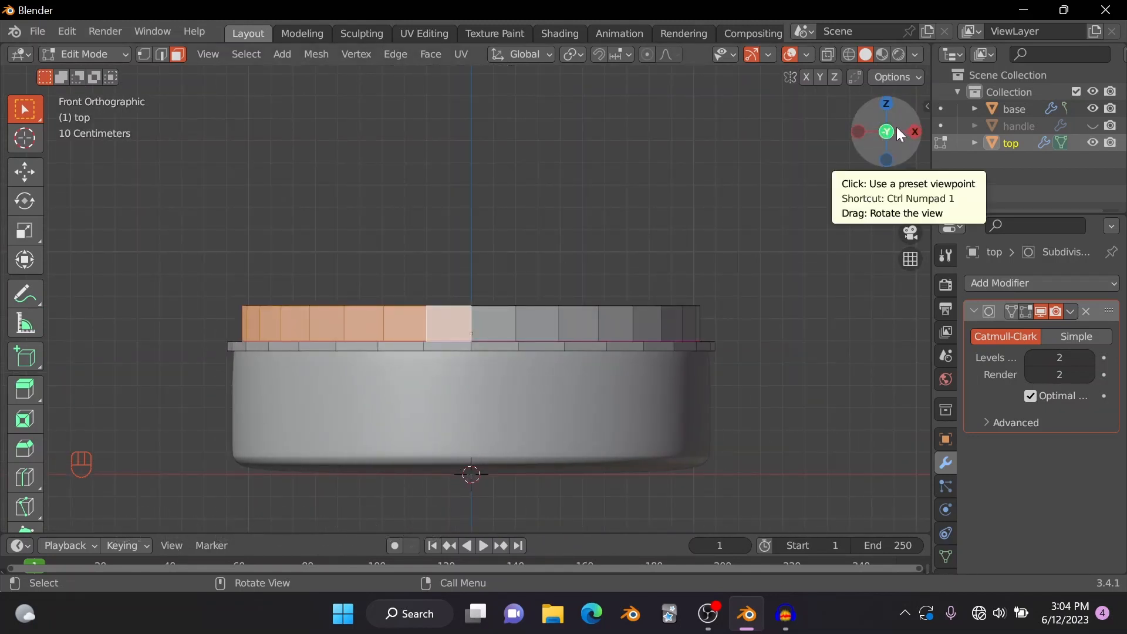
key("alt+z")
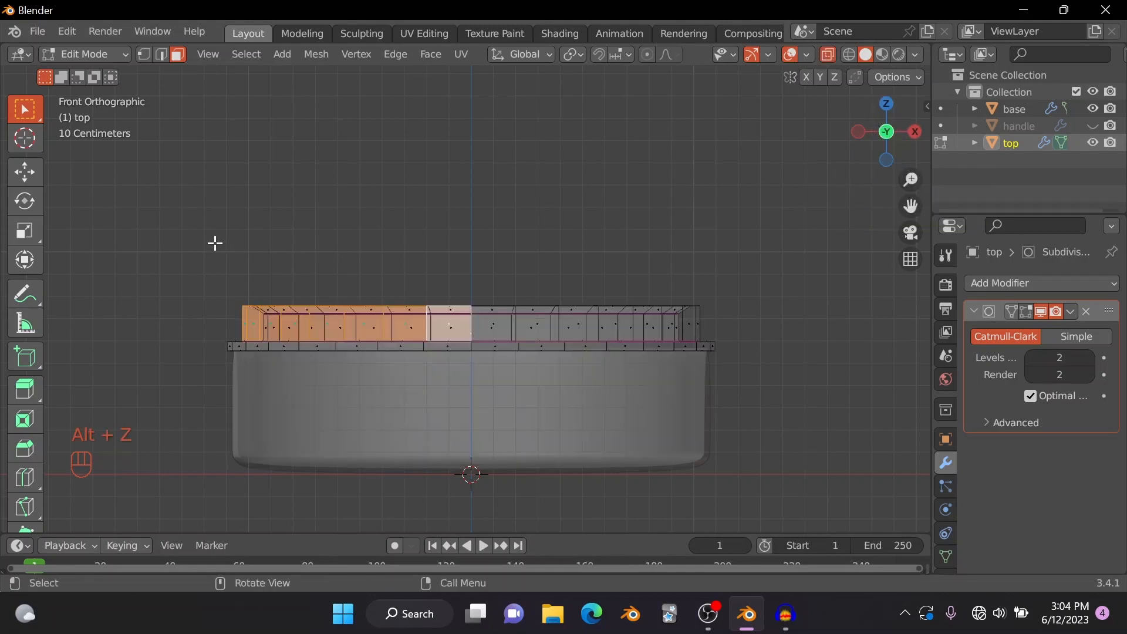
left_click_drag(189, 237, 461, 311)
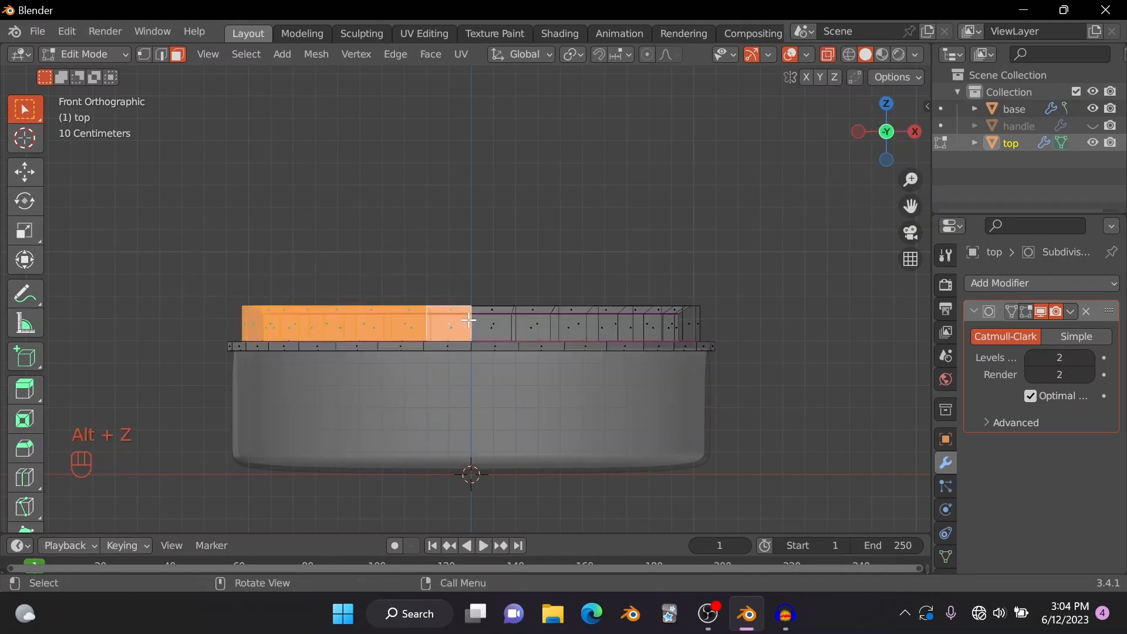
key("alt+z")
middle_click_drag(493, 274, 371, 242)
left_click(877, 148)
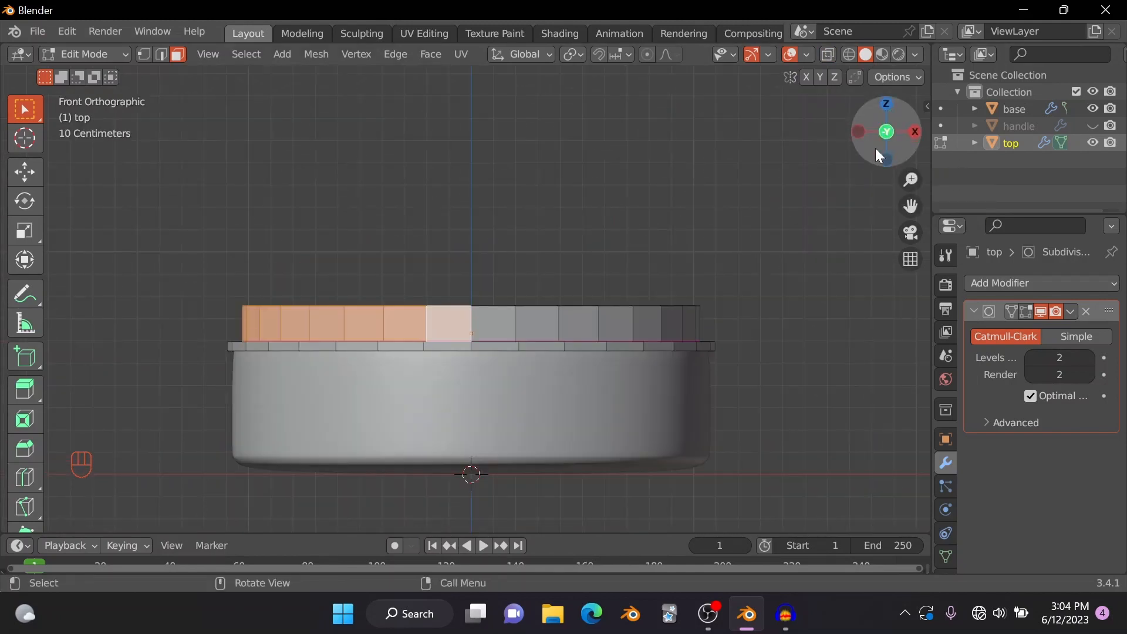
left_click(678, 190)
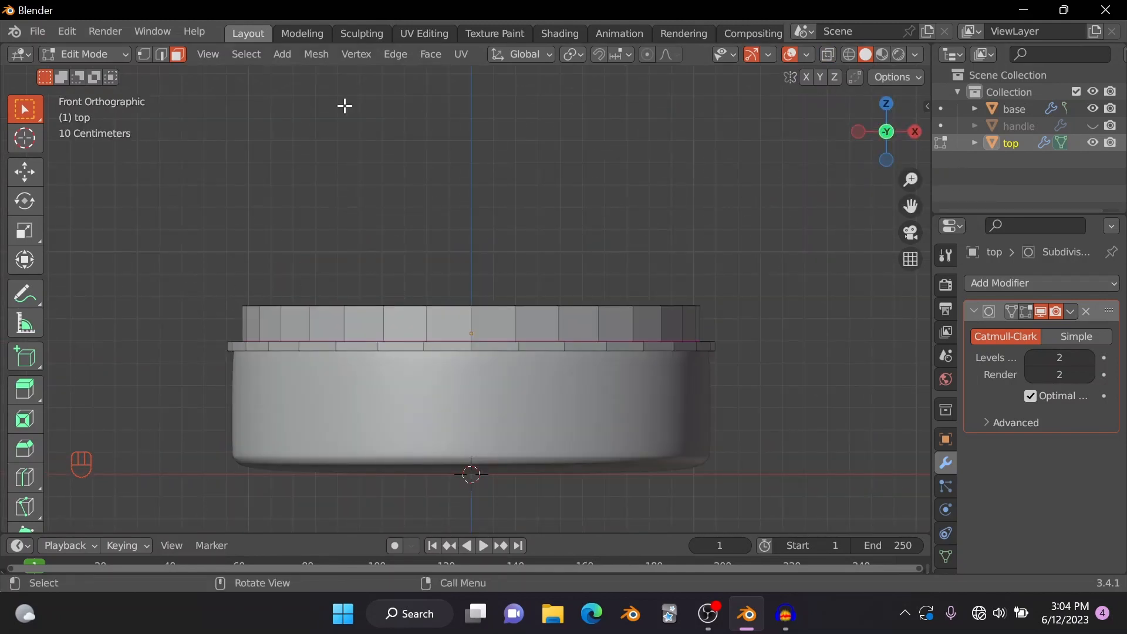
- Box-select the upper band's left faces, then add its right faces from the back view
left_click_drag(204, 262, 465, 335)
middle_click_drag(465, 335, 273, 393)
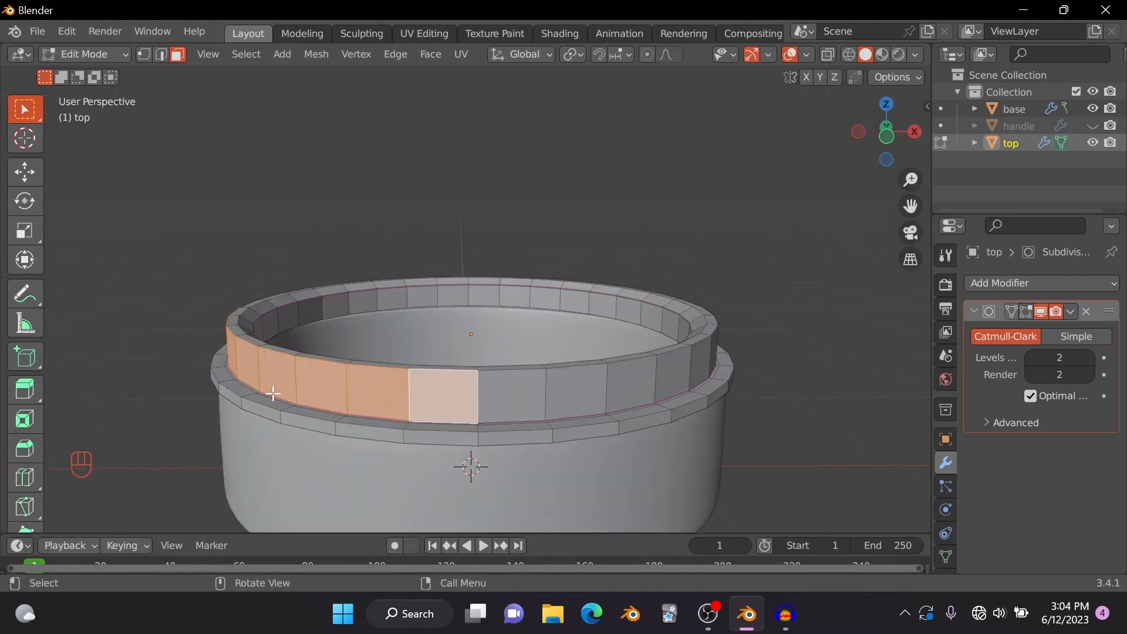
left_click(889, 138)
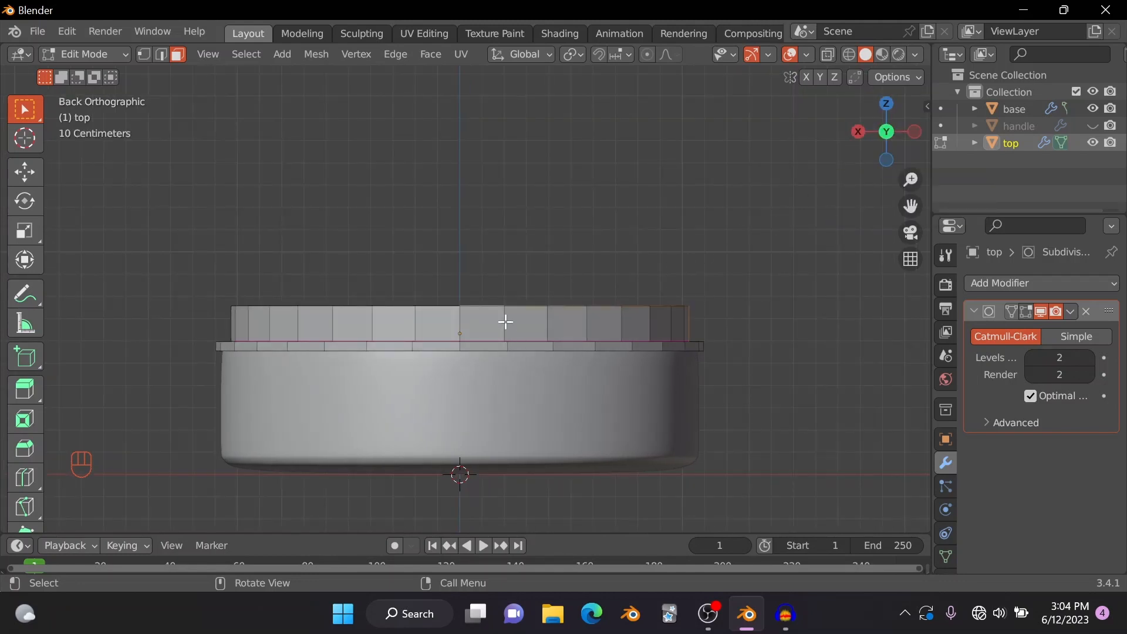
left_click_drag(495, 311, 709, 333, "shift")
middle_click_drag(730, 292, 476, 315)
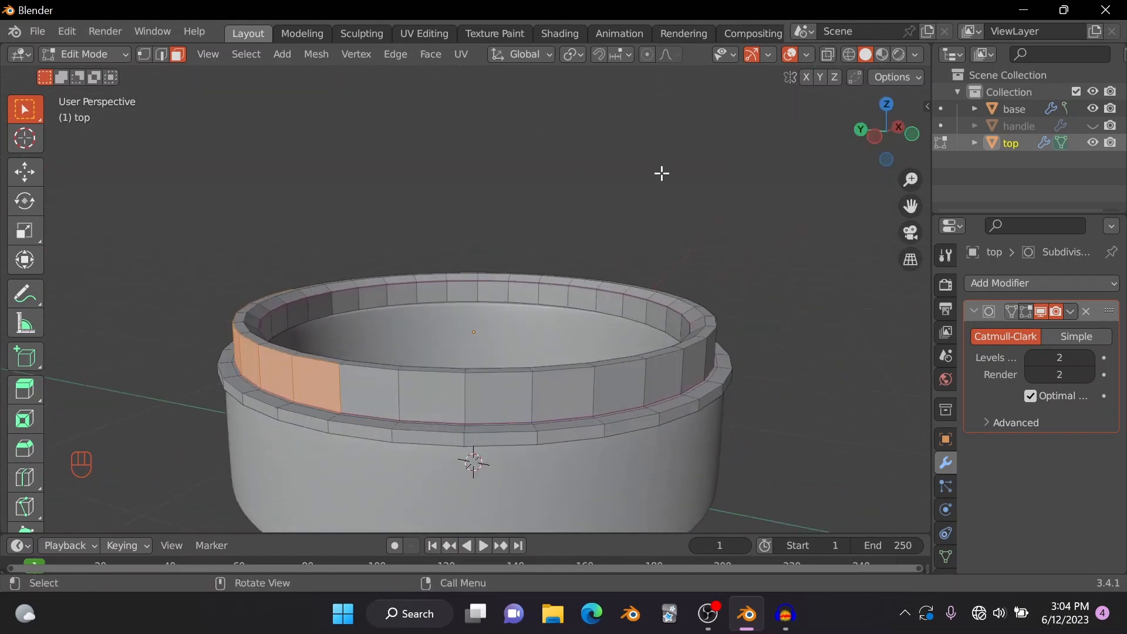
middle_click_drag(661, 173, 682, 297)
left_click(875, 143)
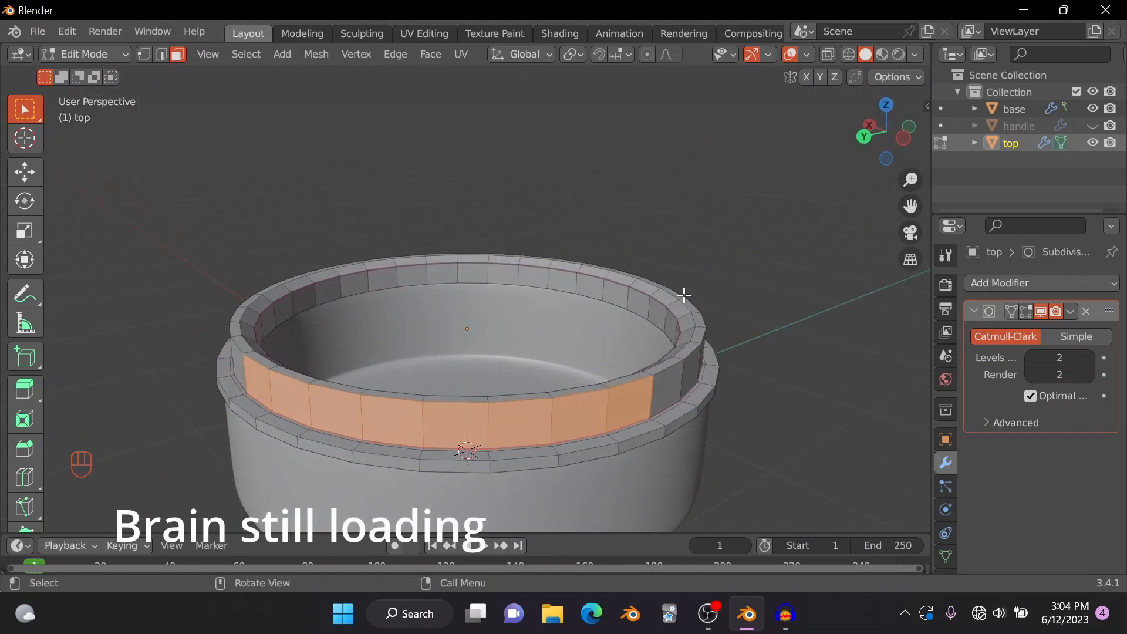
left_click(864, 138)
- Extend the selection across the whole right half of the upper band
key("alt+z")
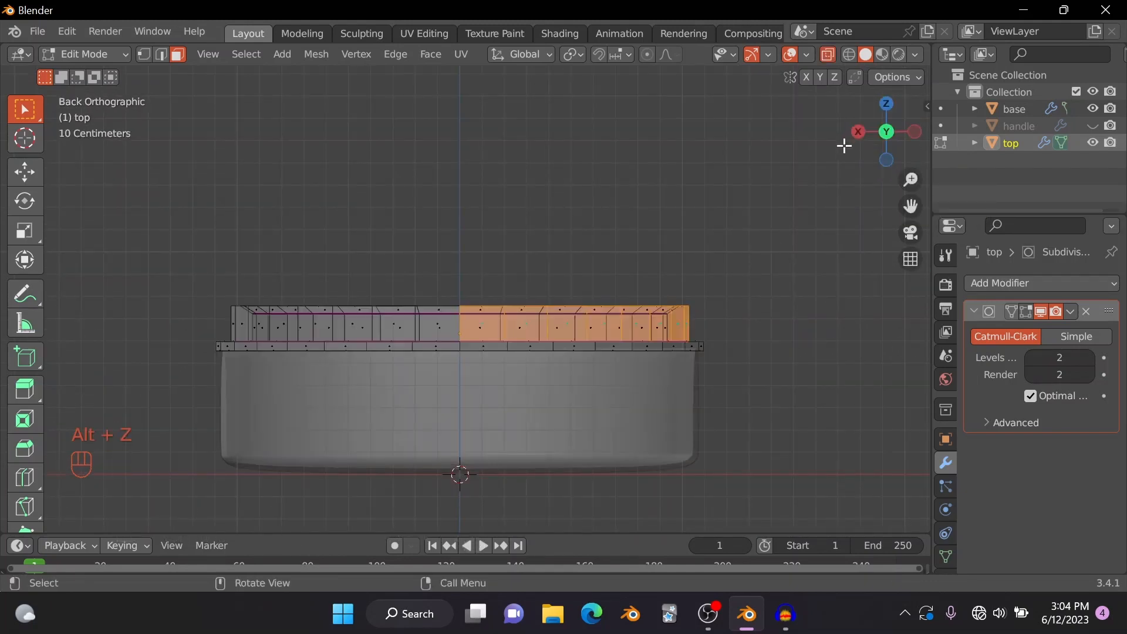
key("alt+z")
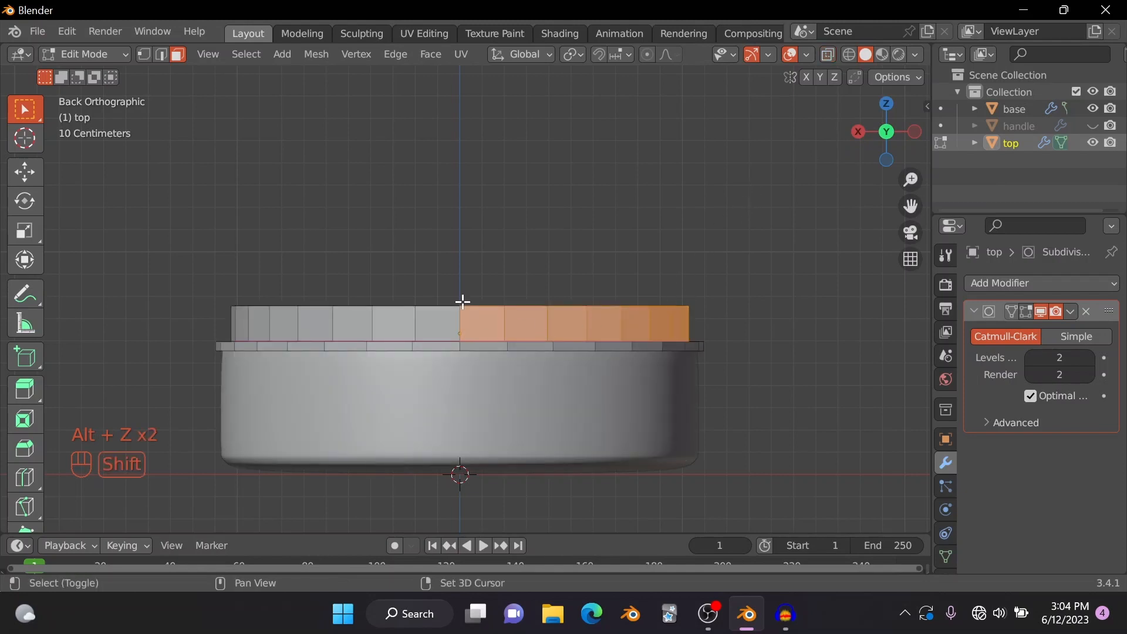
left_click_drag(460, 301, 744, 304, "shift")
middle_click_drag(739, 288, 886, 212)
left_click(901, 139)
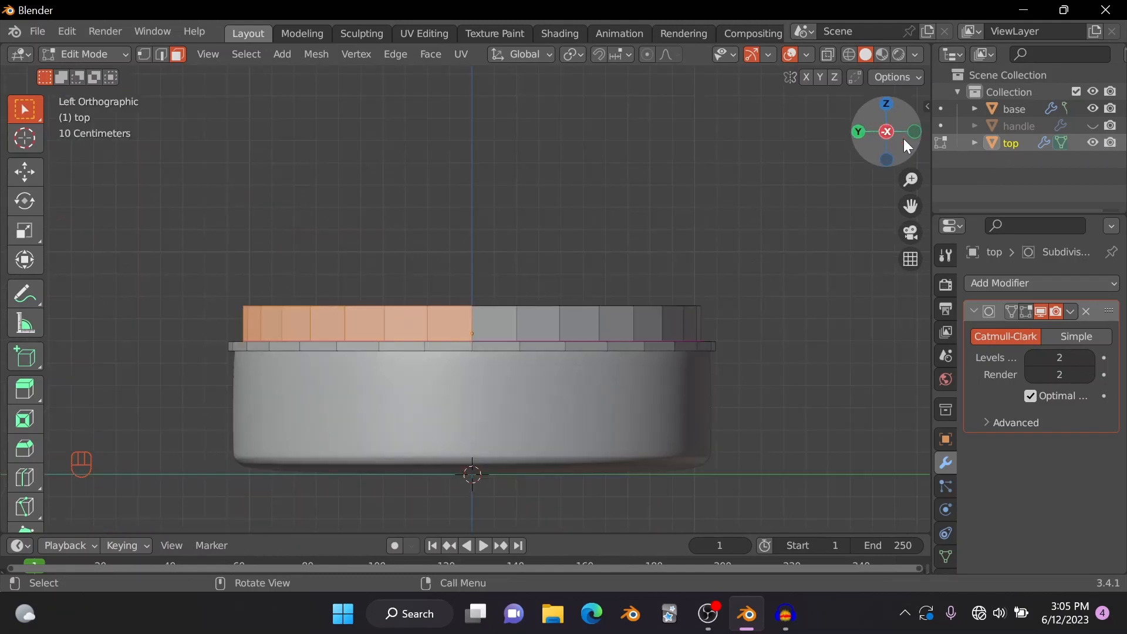
left_click_drag(407, 224, 733, 326, "shift")
middle_click_drag(729, 249, 535, 240)
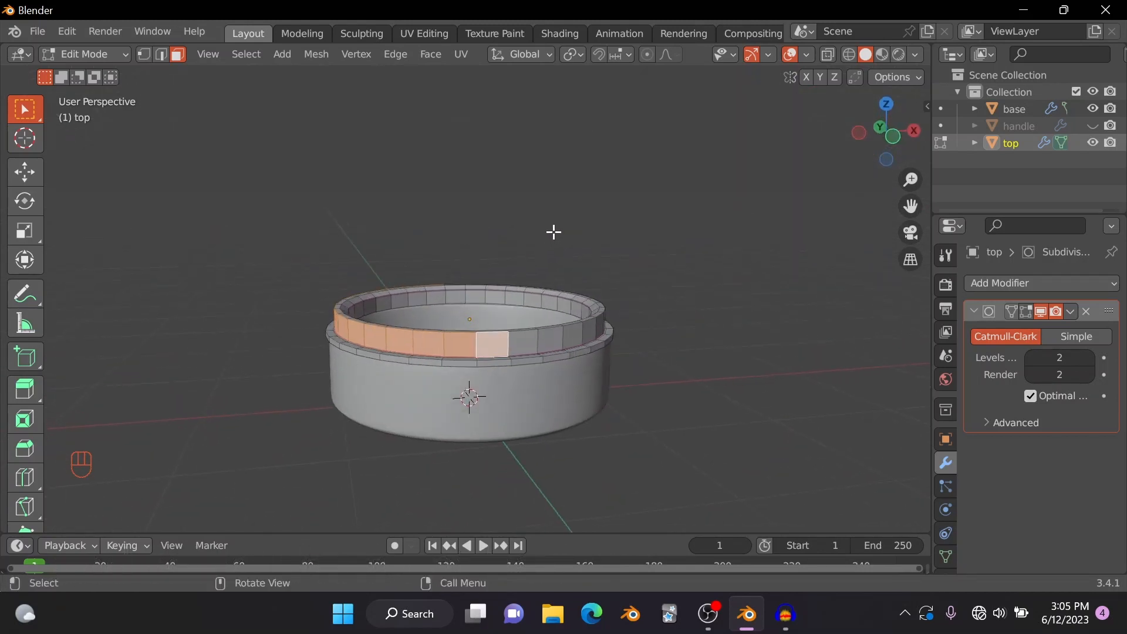
- Extrude the selected band faces along their normals by 0.0319 m and return to Object Mode
key("alt+e")
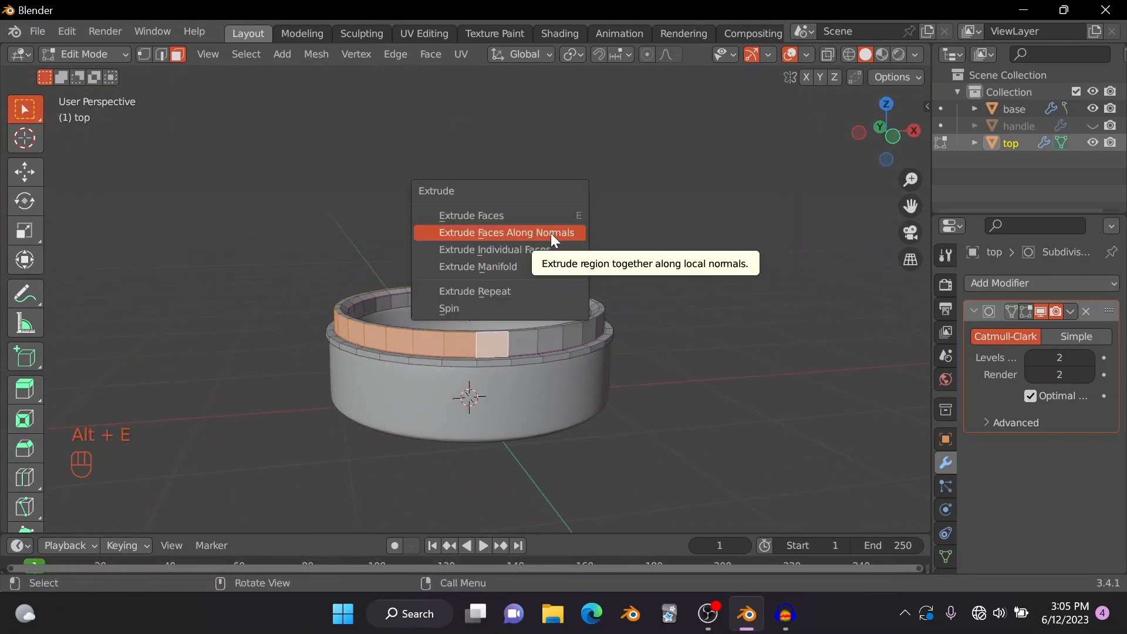
left_click(552, 233)
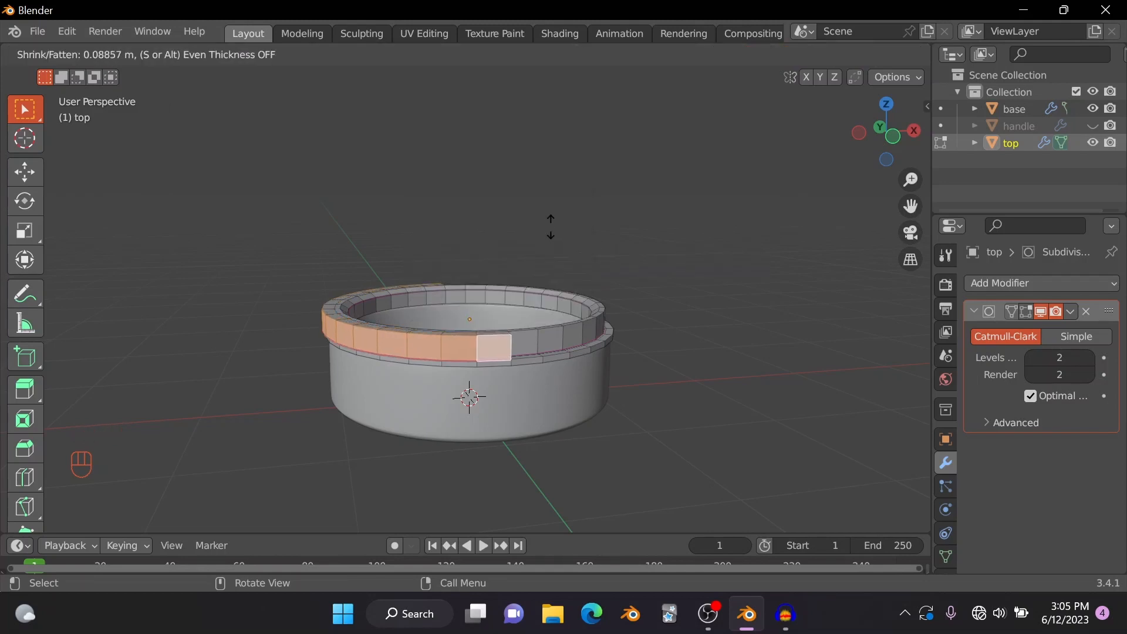
key("shift")
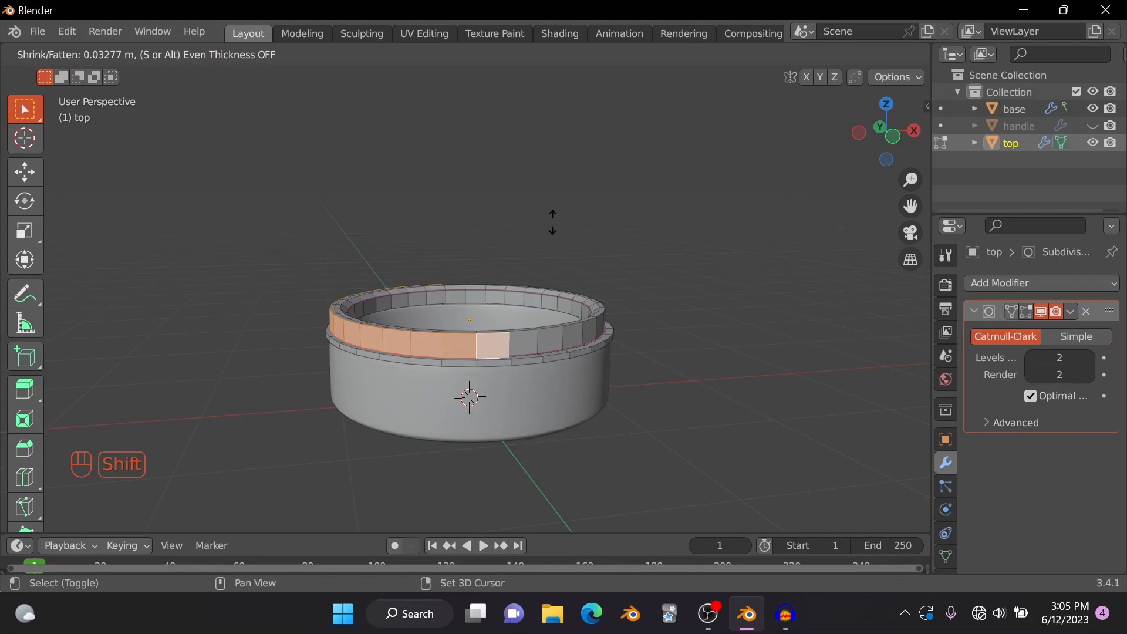
left_click(552, 223)
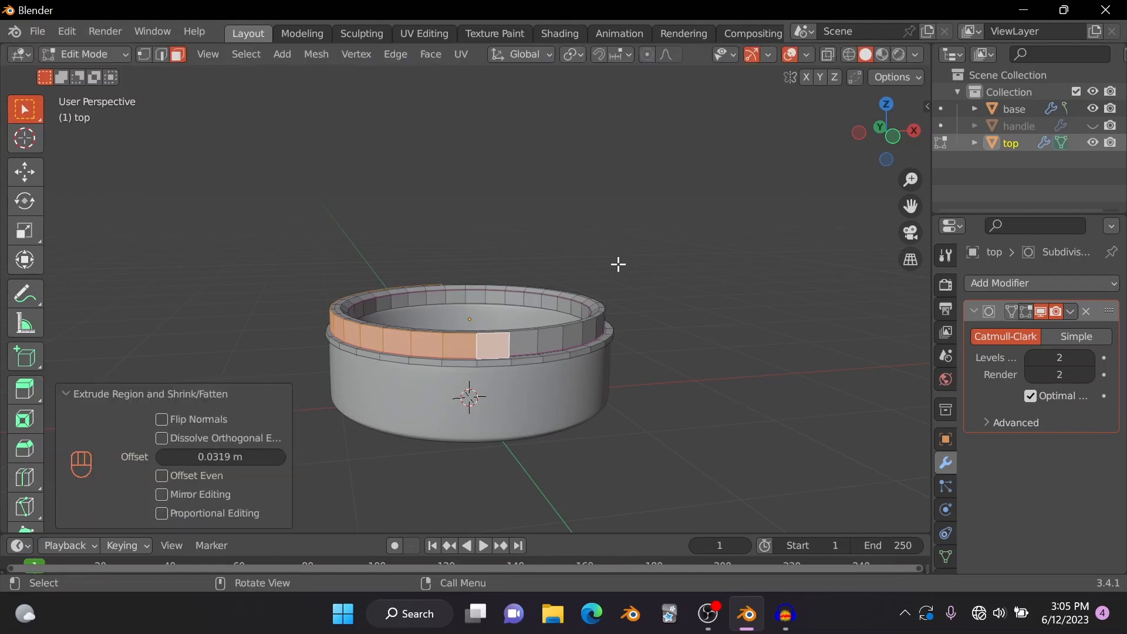
key("Tab")
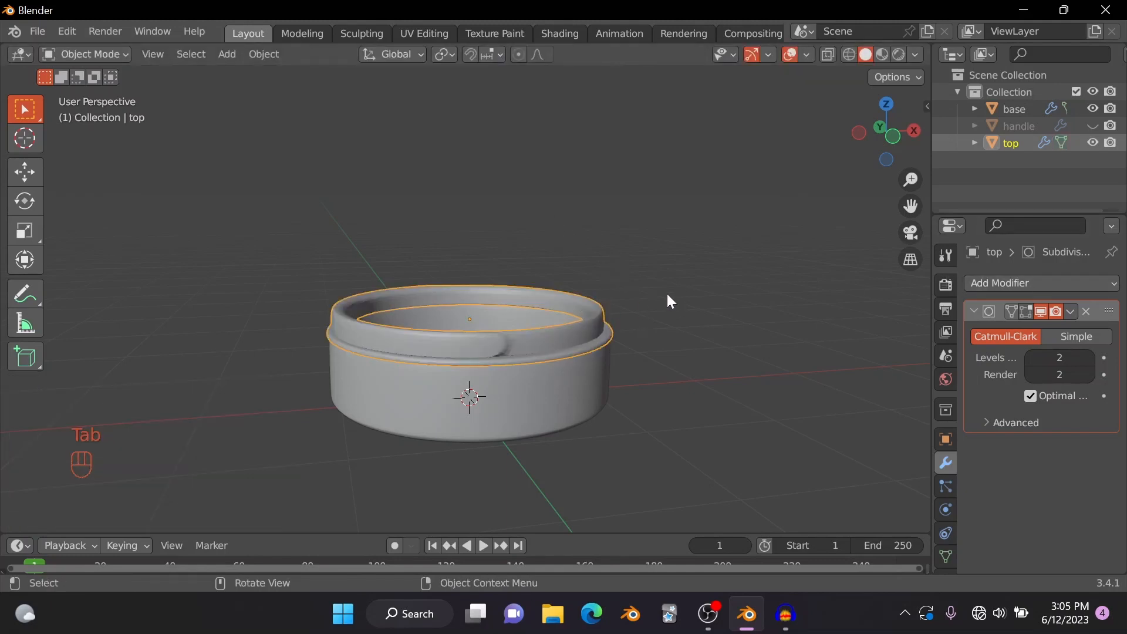
scroll(666, 294, "up", 2)
- Unhide the handle and edit top's mesh with the subdivided shape shown on cage
left_click(1092, 126)
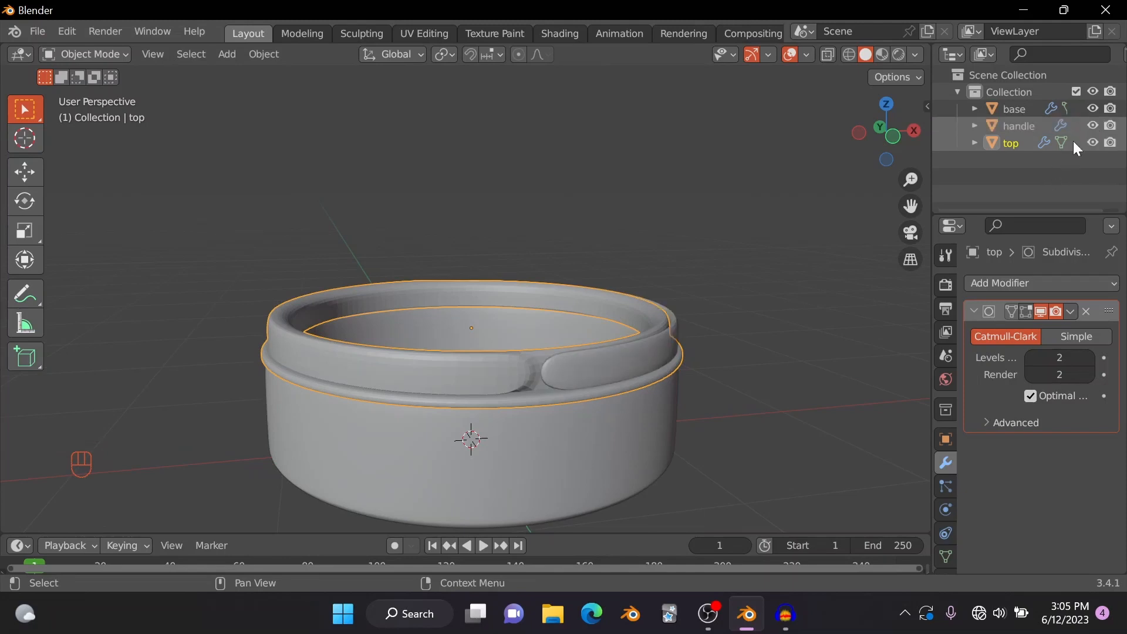
middle_click_drag(804, 258, 754, 265)
scroll(405, 335, "up", 2)
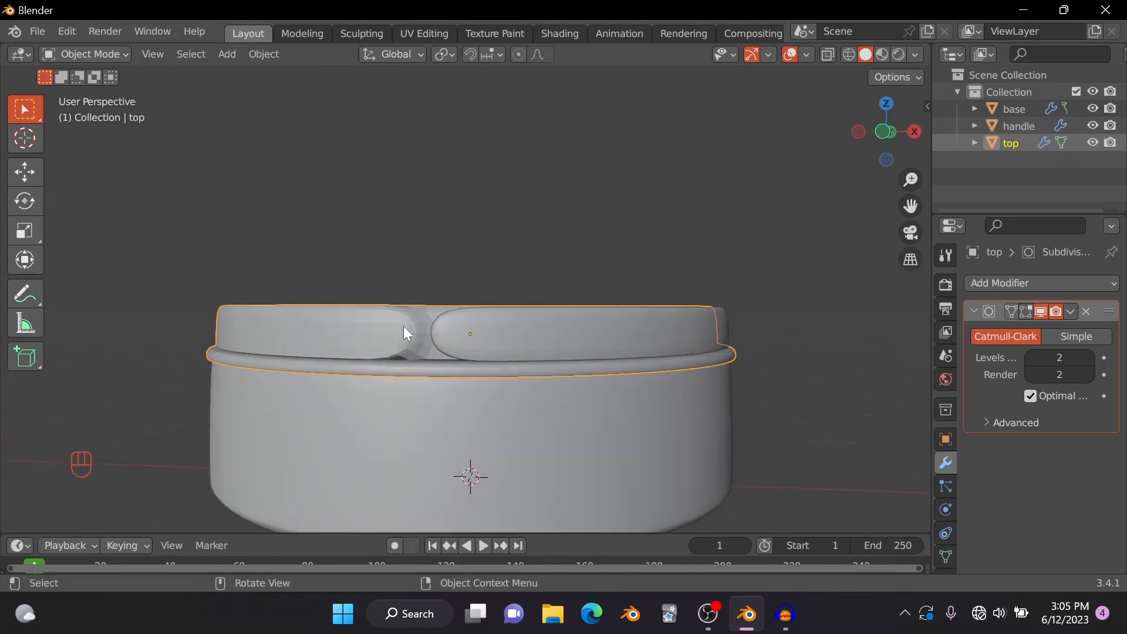
key("Tab")
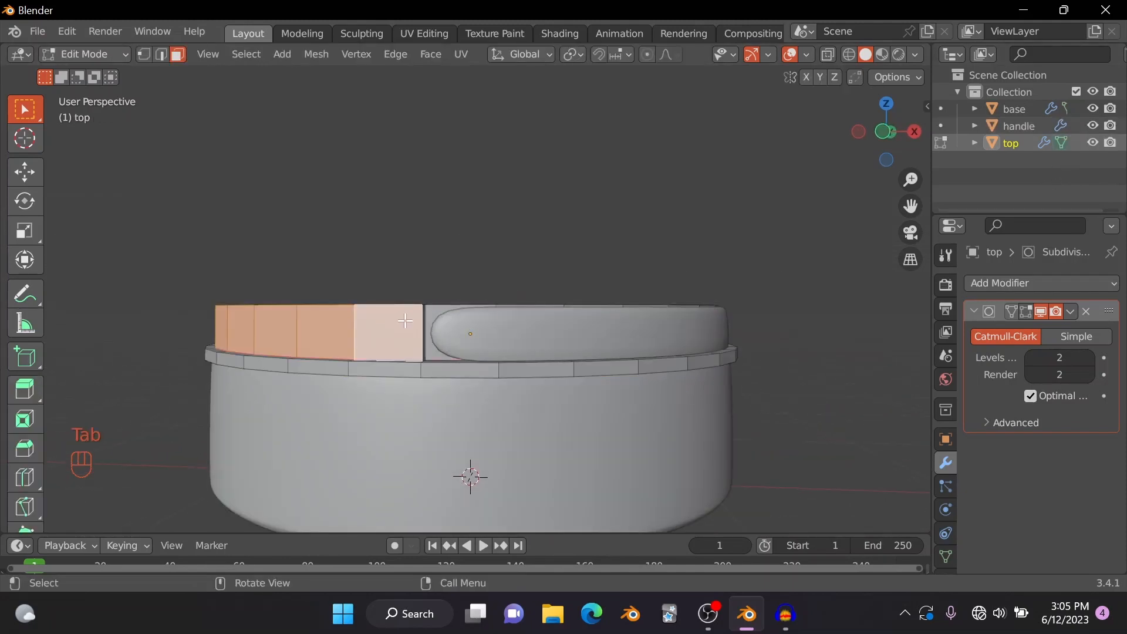
left_click(1026, 314)
middle_click_drag(404, 256, 477, 304)
- Add two edge loops at factors -0.940 and 0.831 tightening the ridge ends
key("ctrl+r")
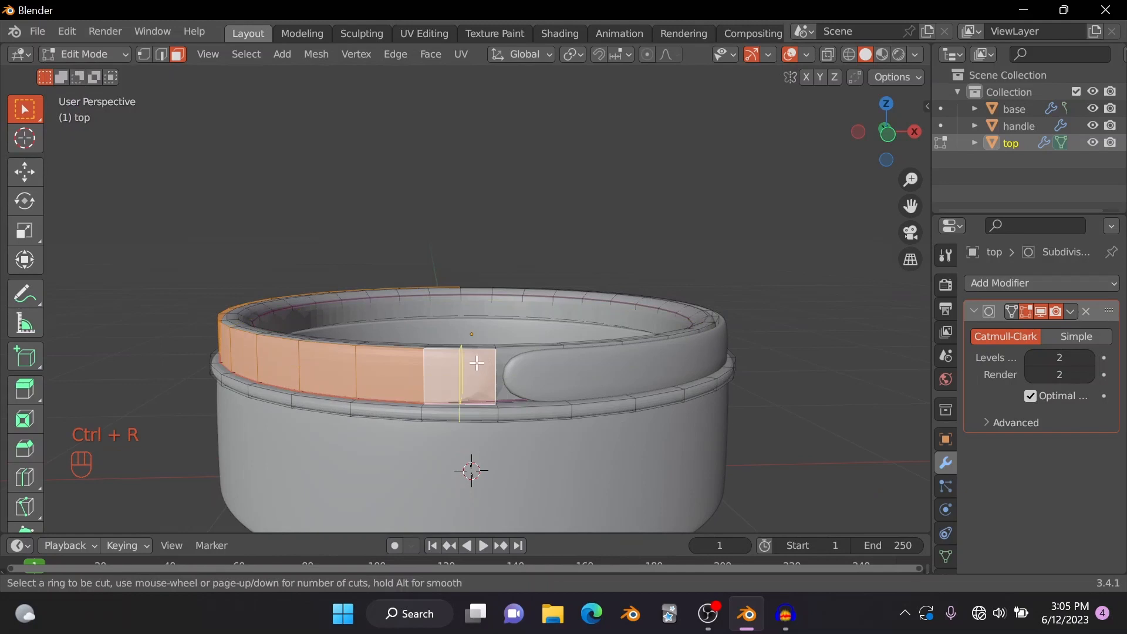
left_click(476, 362)
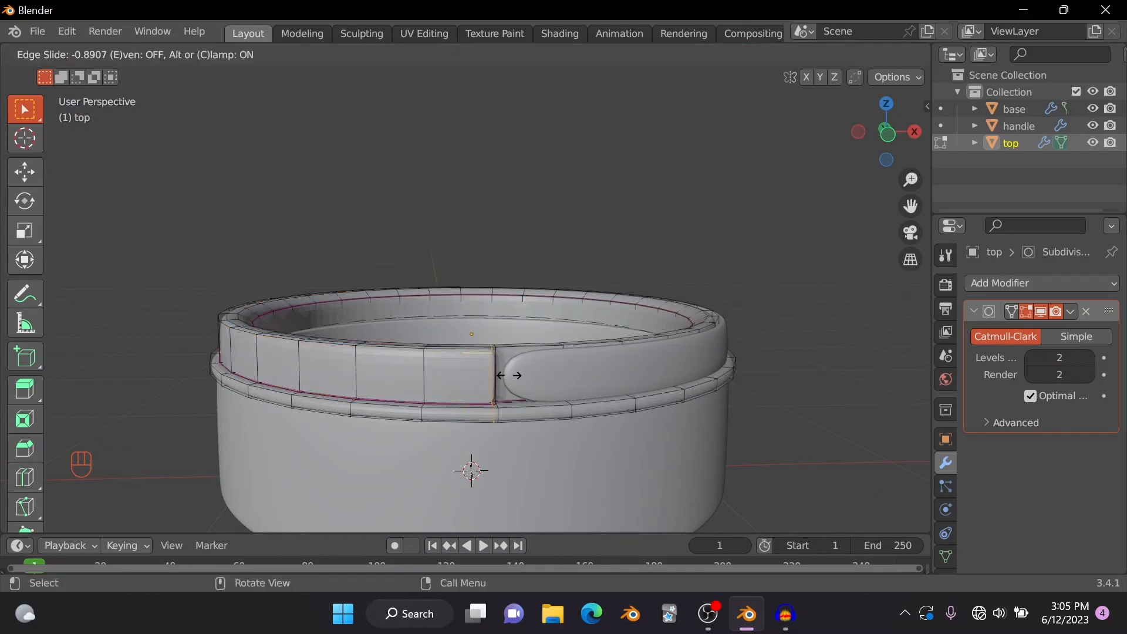
left_click(512, 373)
middle_click_drag(579, 329, 206, 319)
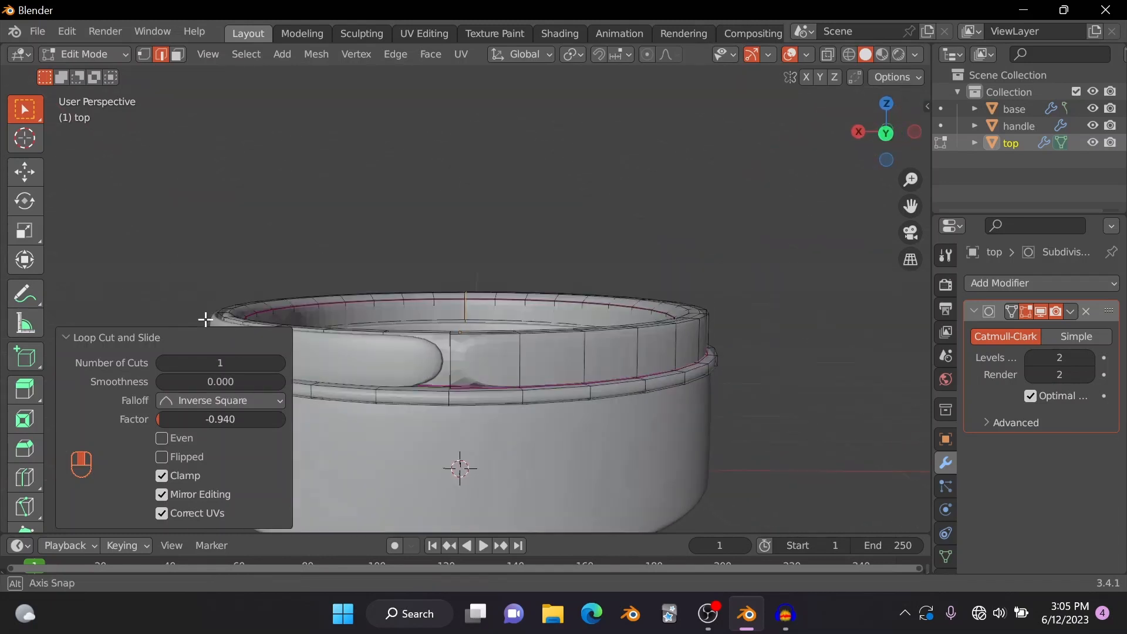
key("ctrl+r")
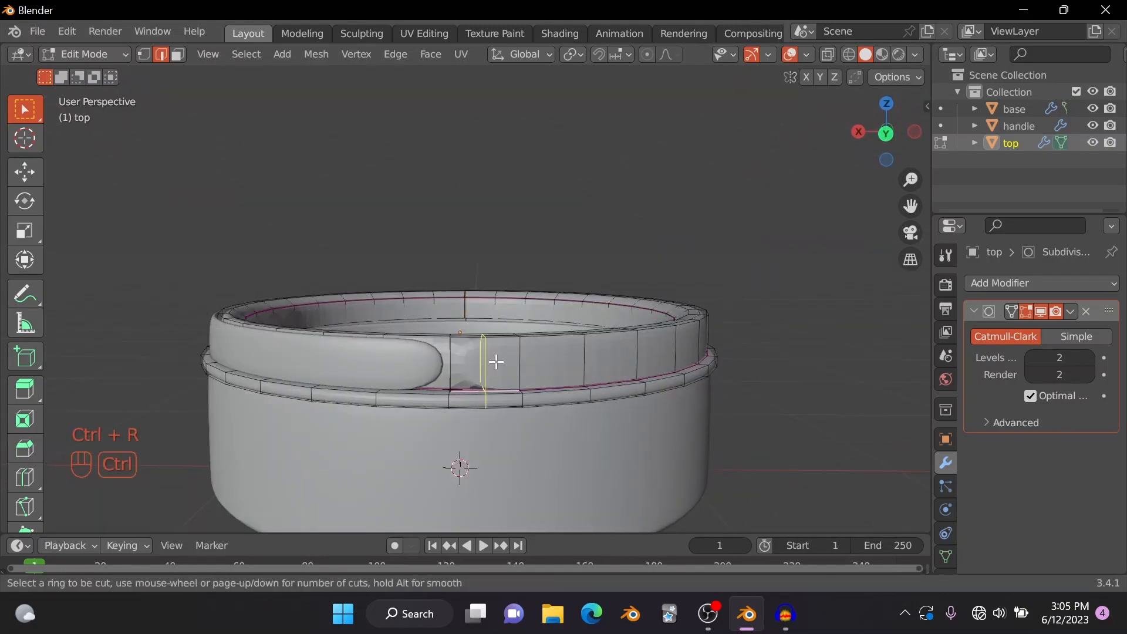
left_click(487, 359)
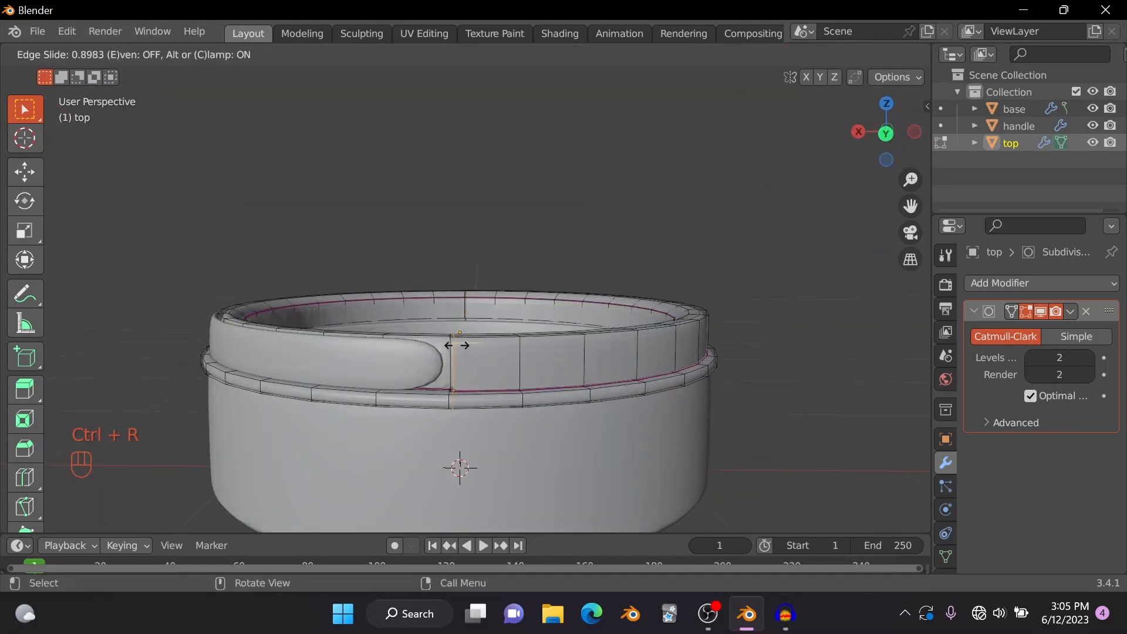
left_click(456, 344)
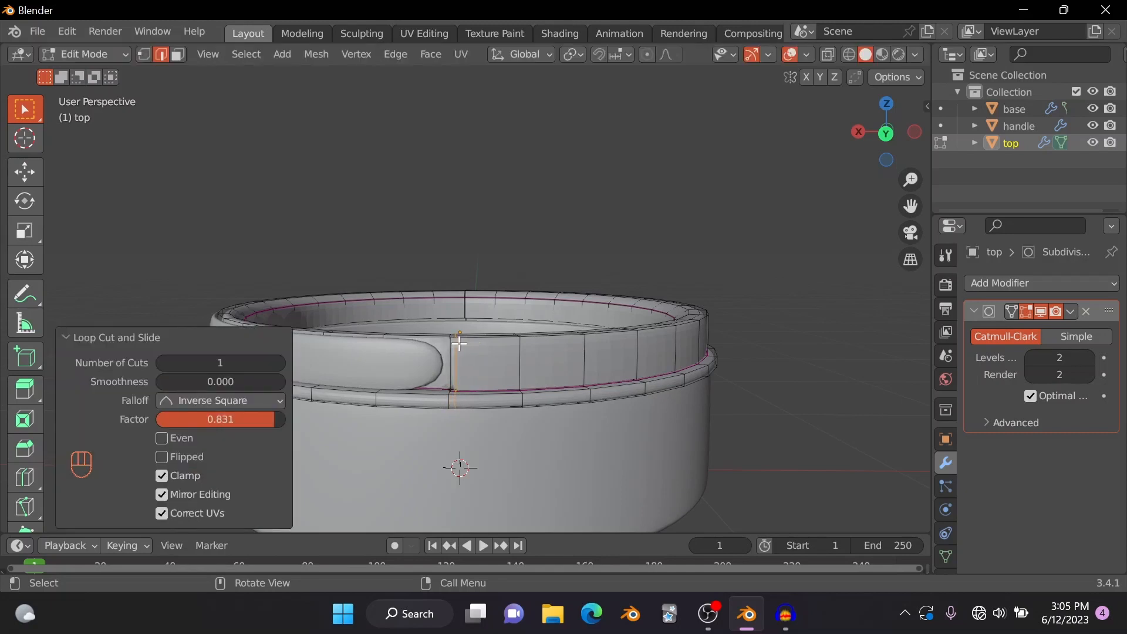
key("Tab")
middle_click_drag(446, 339, 664, 375)
right_click(664, 374)
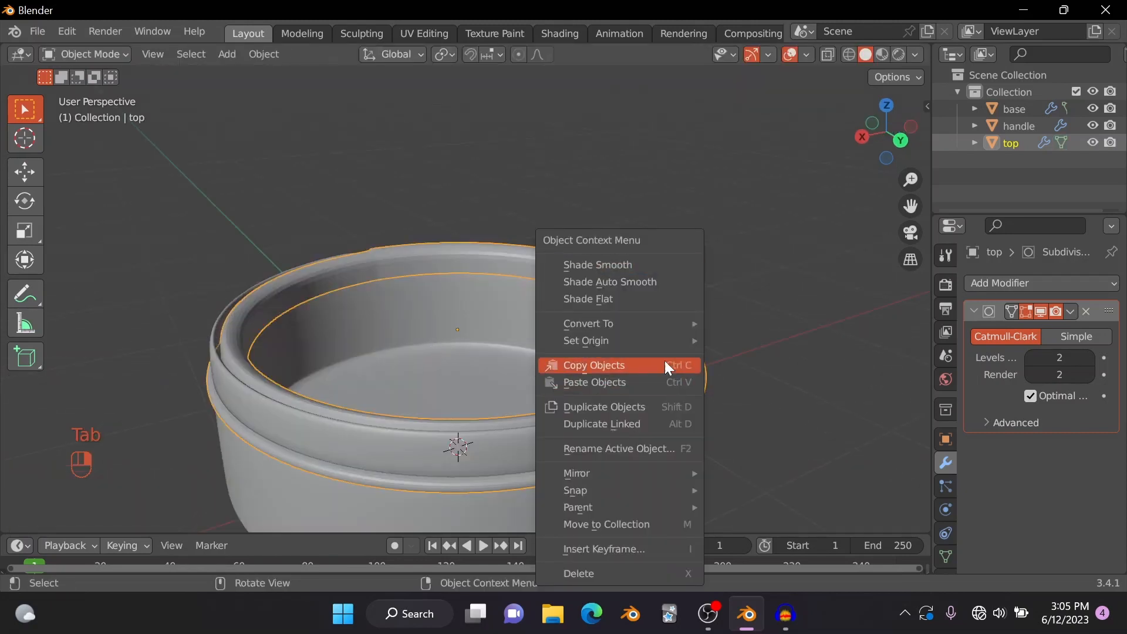
left_click(615, 262)
left_click(700, 286)
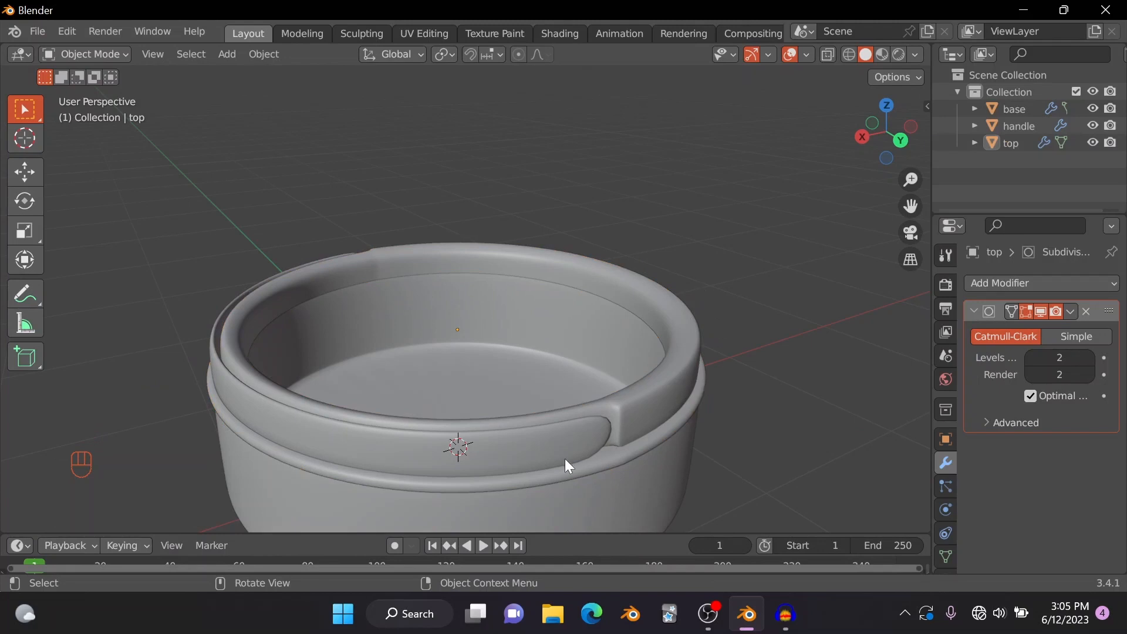
middle_click_drag(565, 459, 536, 405)
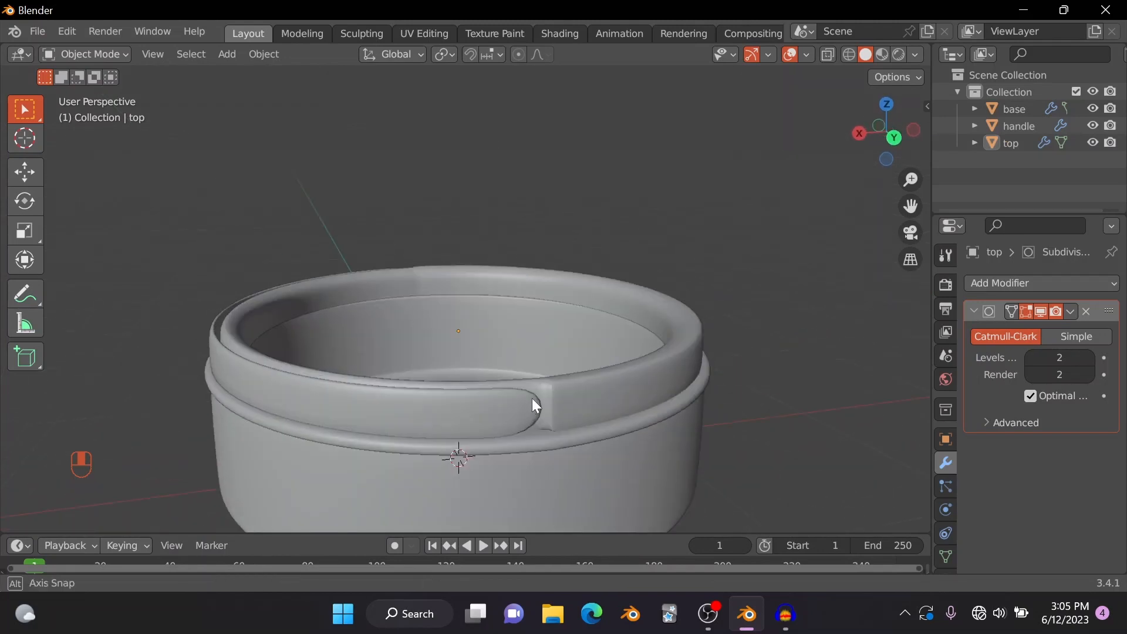
scroll(458, 427, "down", 2)
middle_click_drag(457, 427, 505, 367)
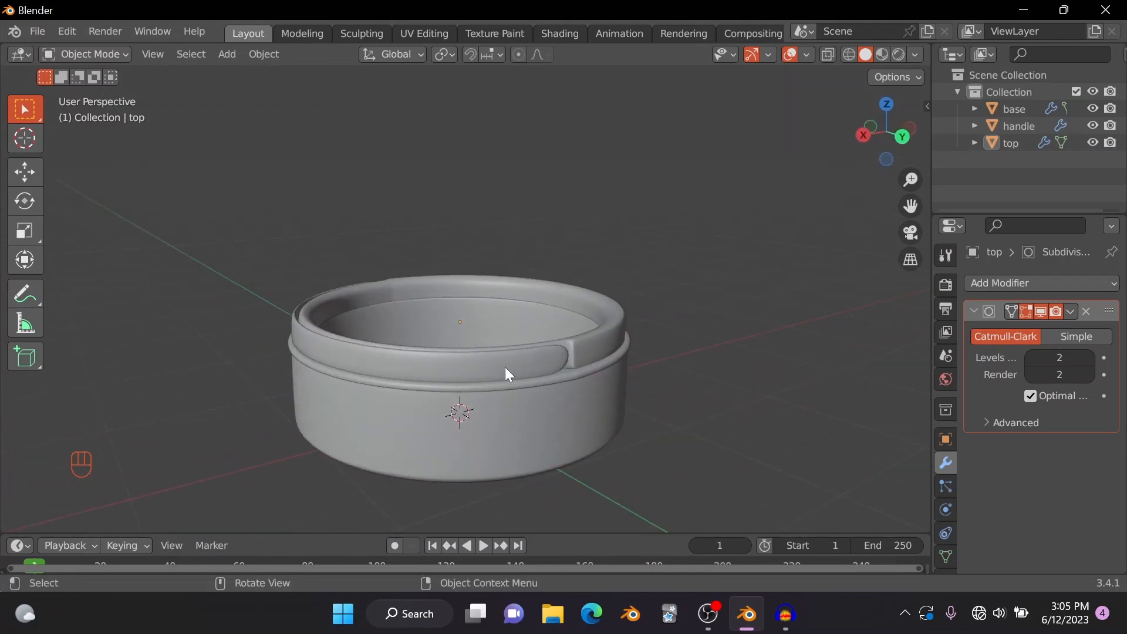
left_click(505, 368)
left_click(606, 326)
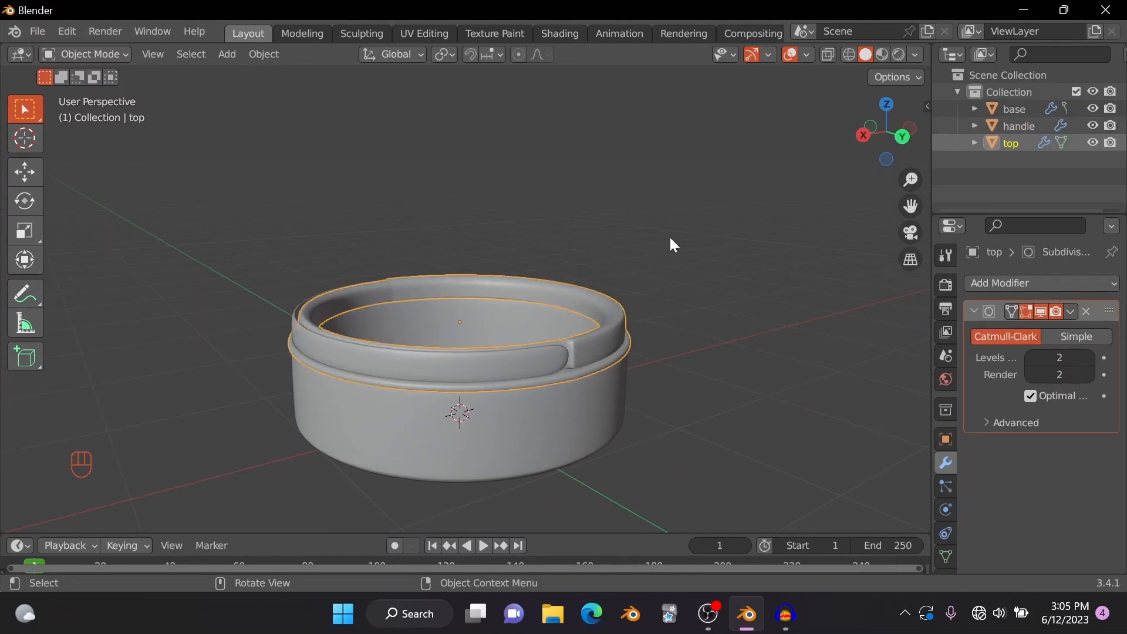
left_click(680, 217)
left_click(561, 352)
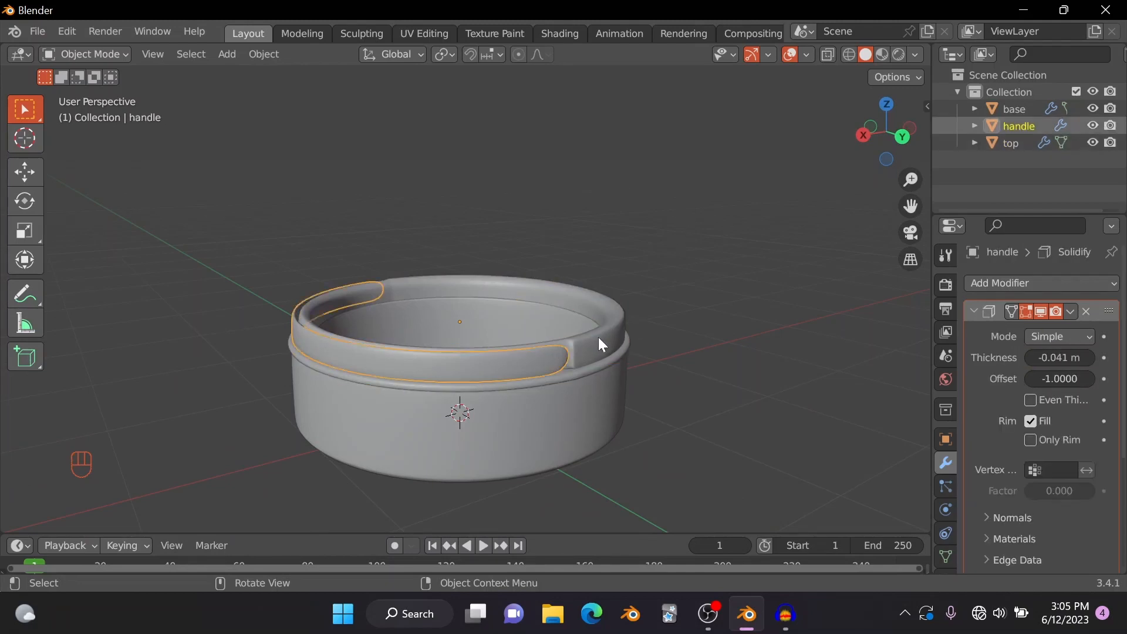
left_click(598, 337)
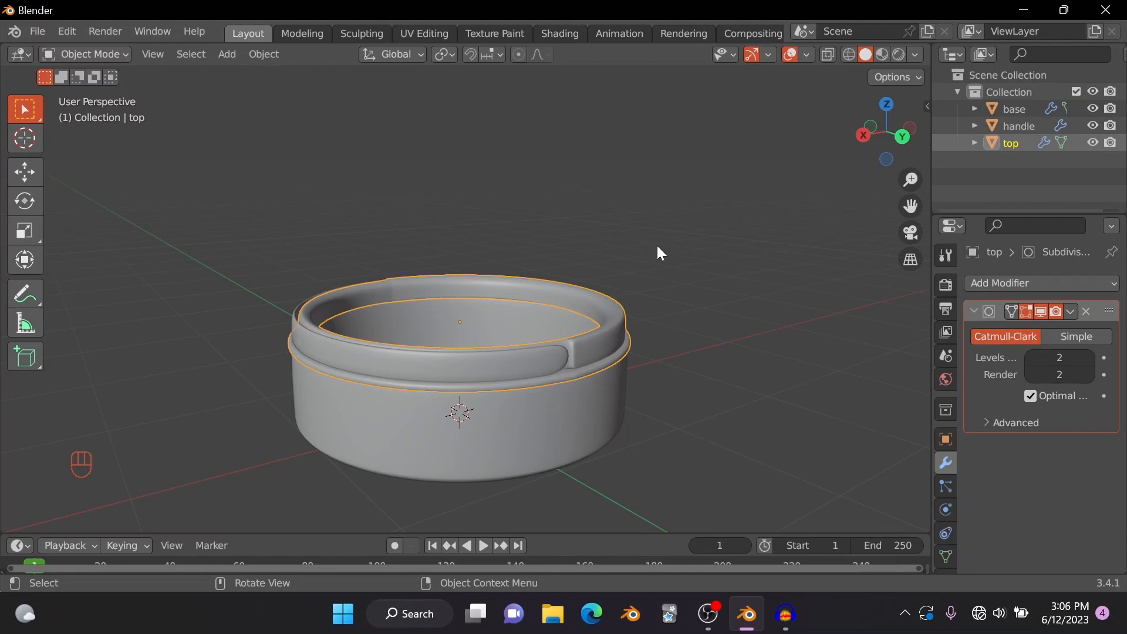
left_click(694, 207)
middle_click_drag(581, 270, 604, 304)
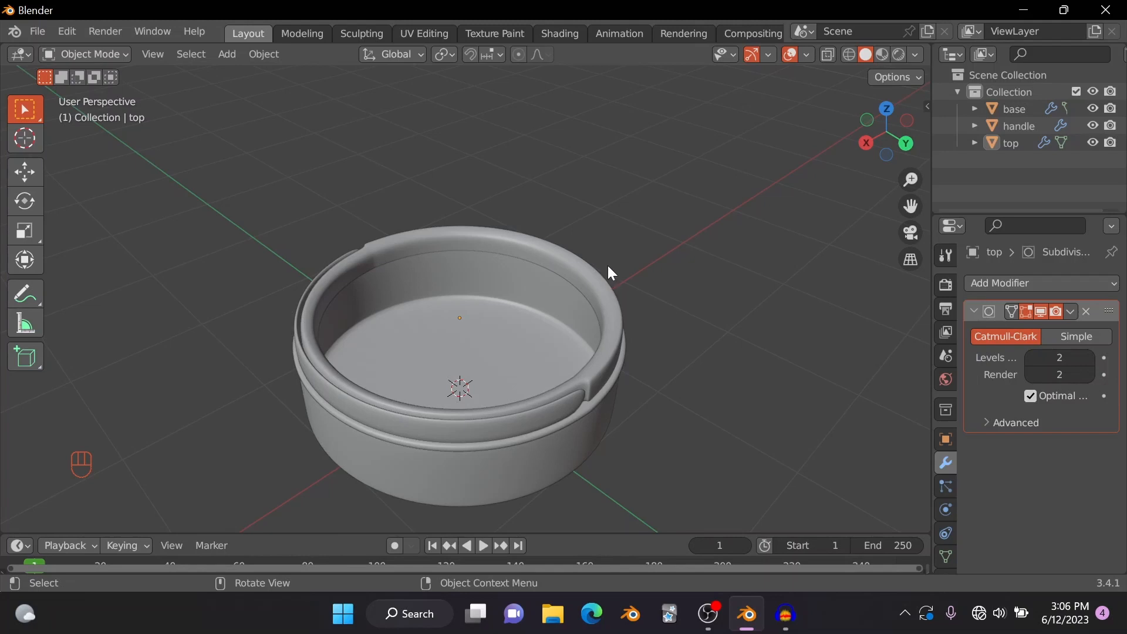
key("XF86AudioLowerVolume")
- Add a circle mesh, raise it 0.56338 m and scale it to 0.916
key("shift+a")
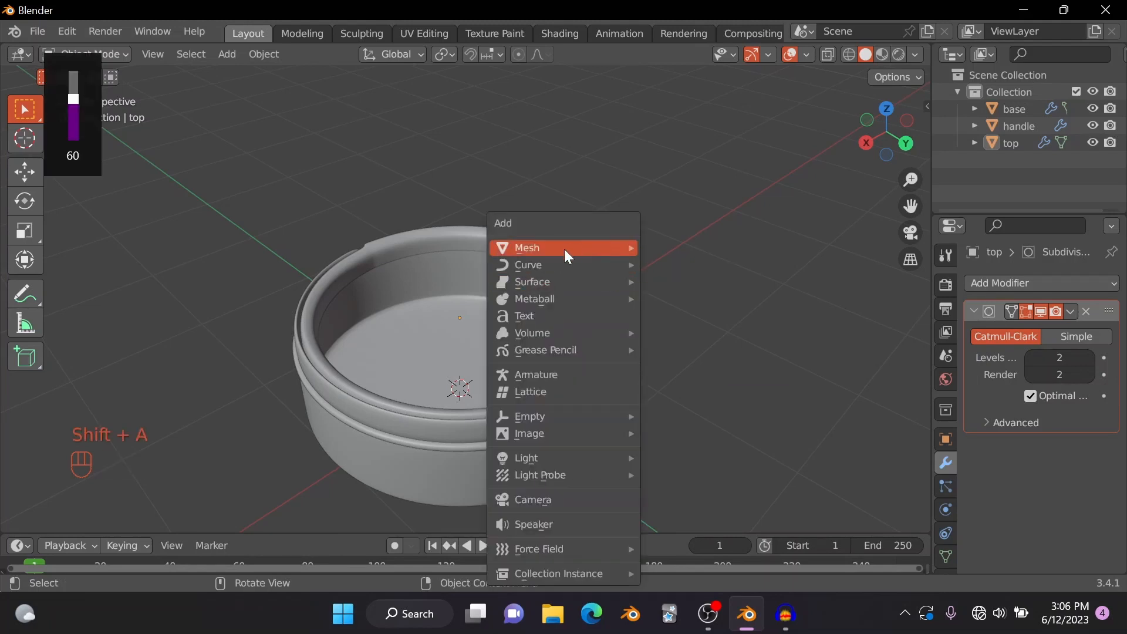
mouse_move(565, 249)
left_click(711, 284)
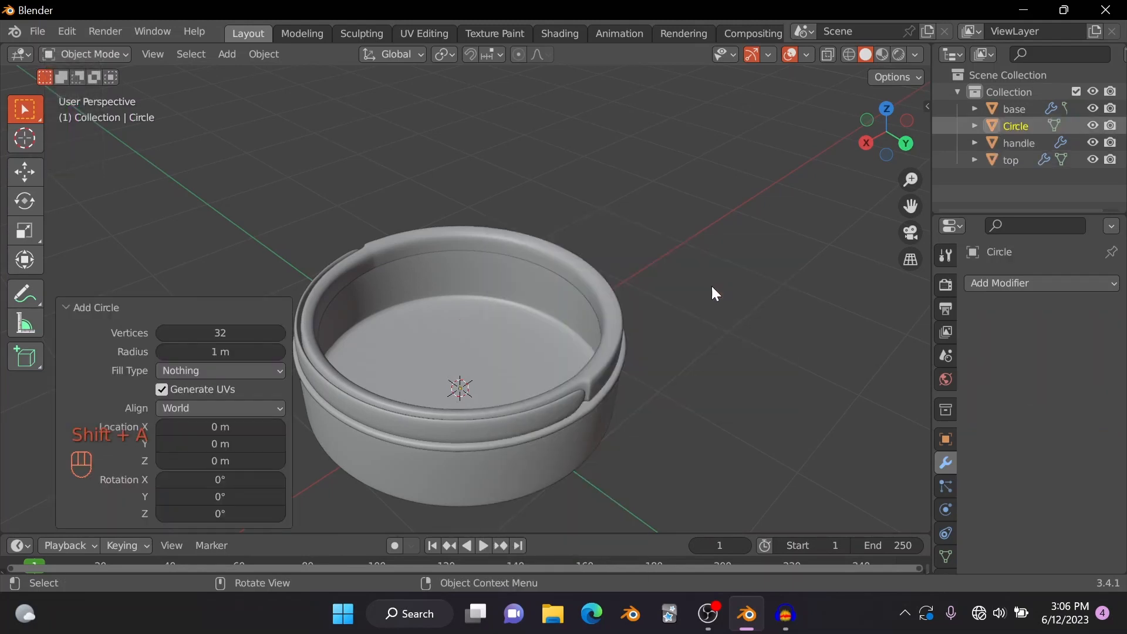
key("g")
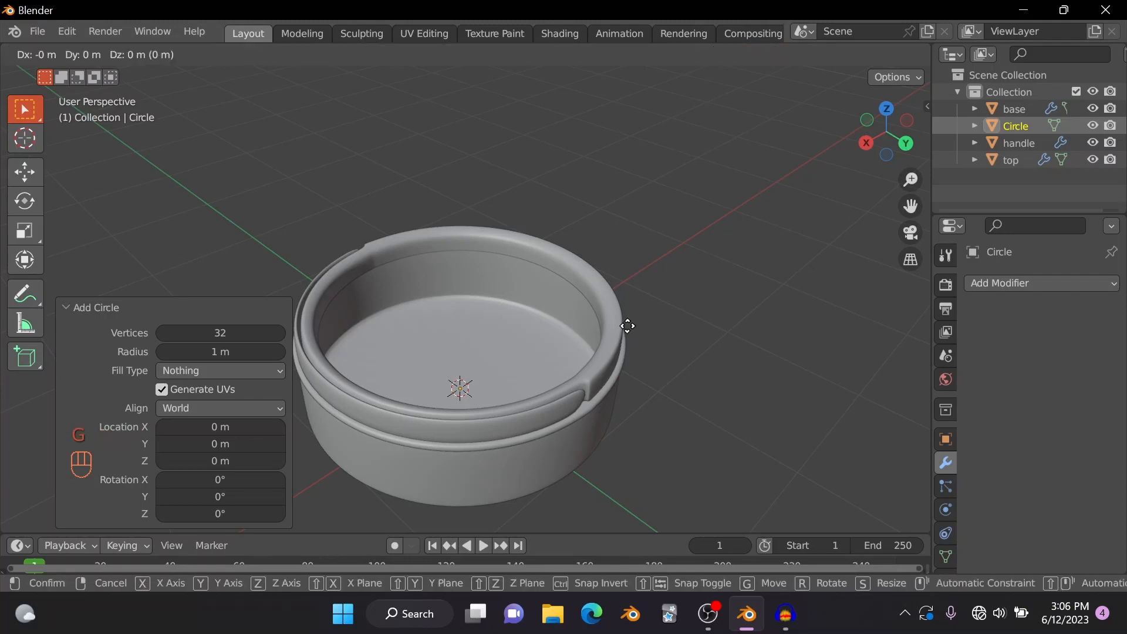
key("z")
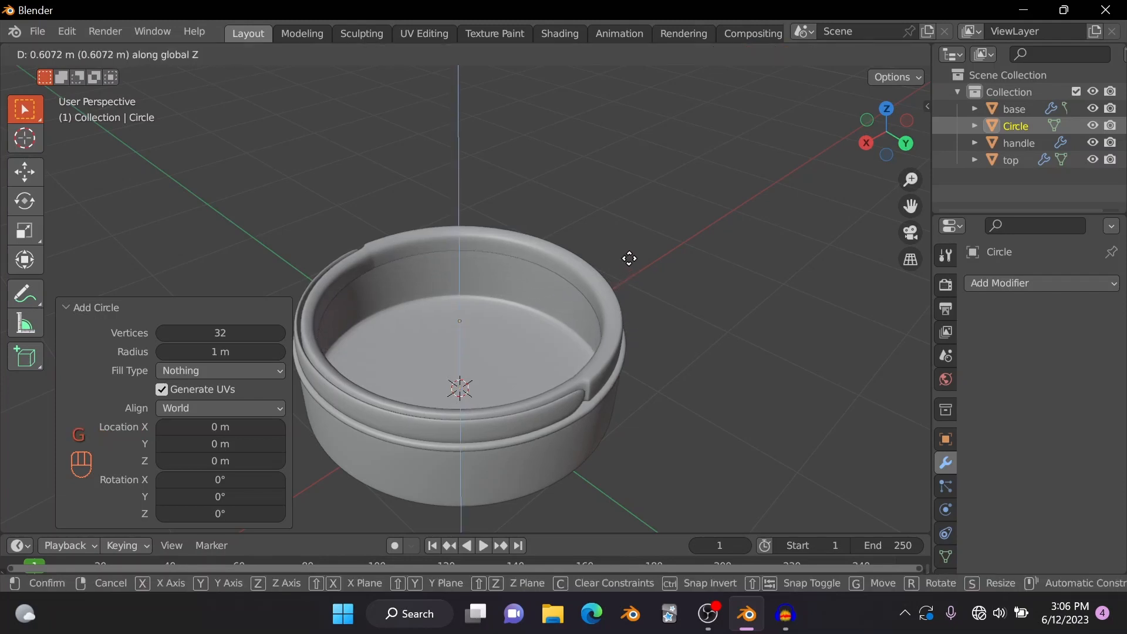
left_click(623, 264)
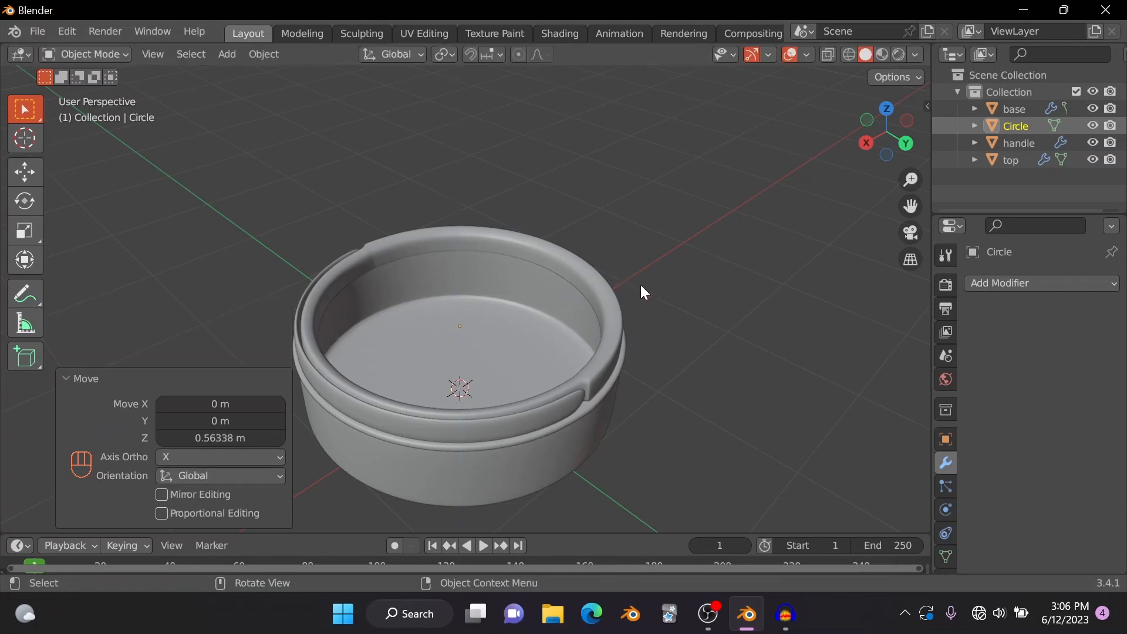
key("s")
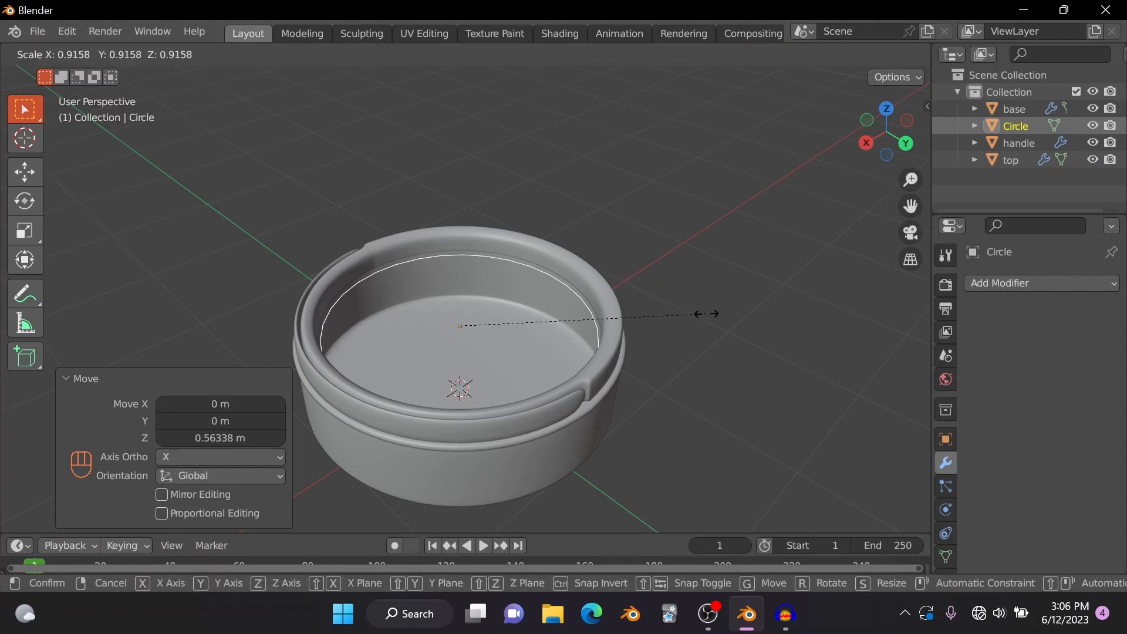
left_click(705, 315)
- Readjust the circle's height to sit just inside the rim, then enter Edit Mode
mouse_move(704, 317)
middle_mouse_down()
mouse_move(695, 303)
mouse_move(707, 300)
middle_mouse_up()
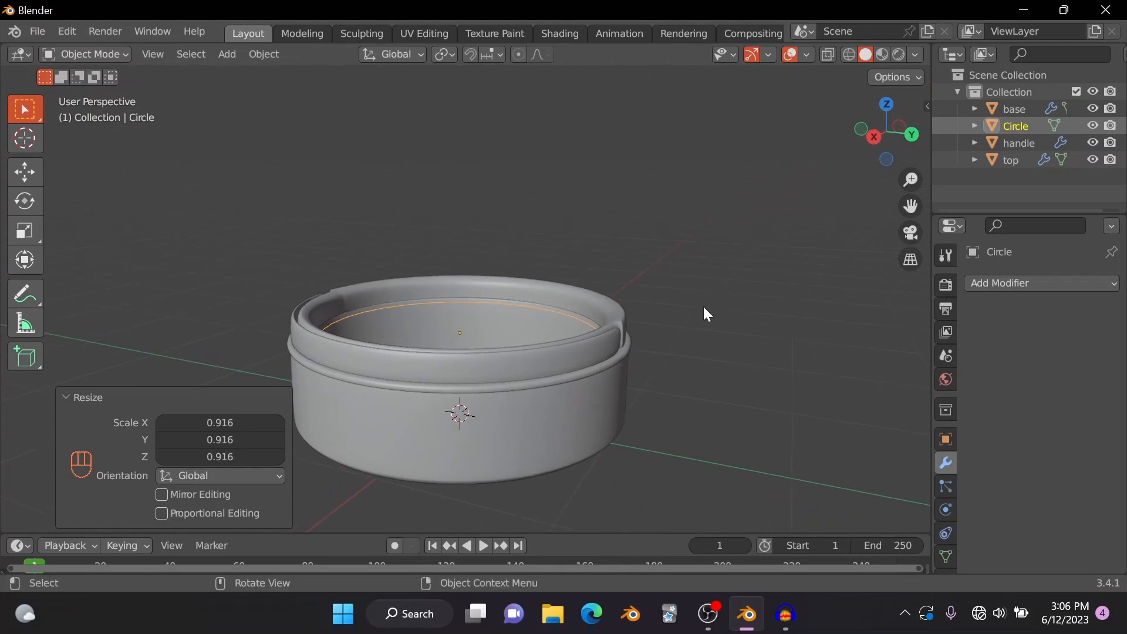
key("g")
key("z")
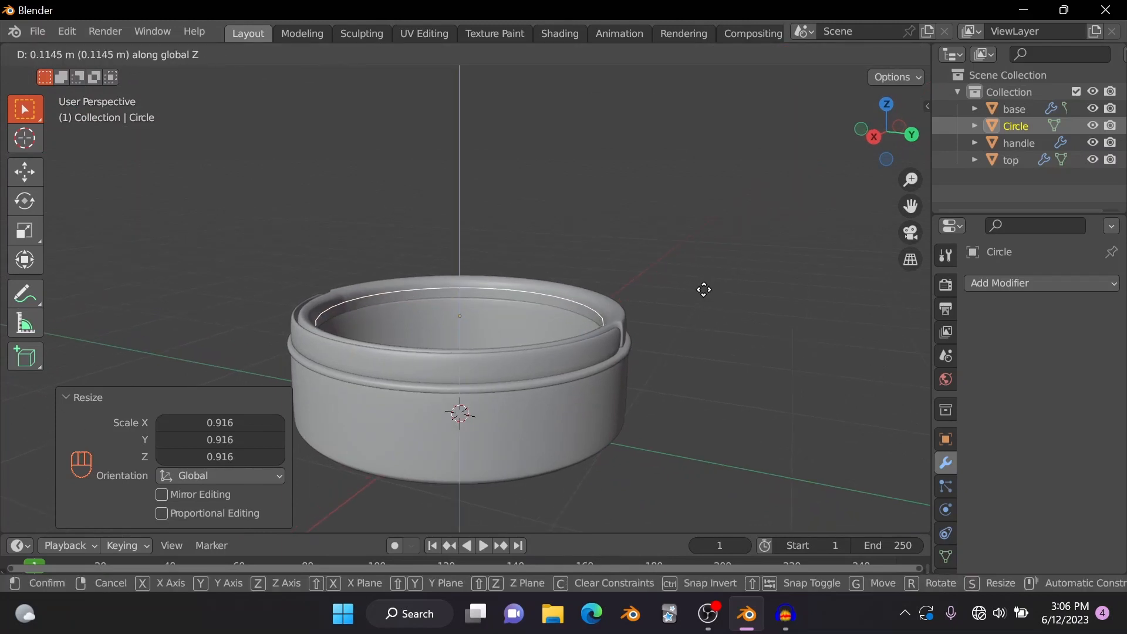
left_click(669, 289)
middle_click_drag(668, 284, 666, 304)
key("Tab")
scroll(652, 288, "up", 1)
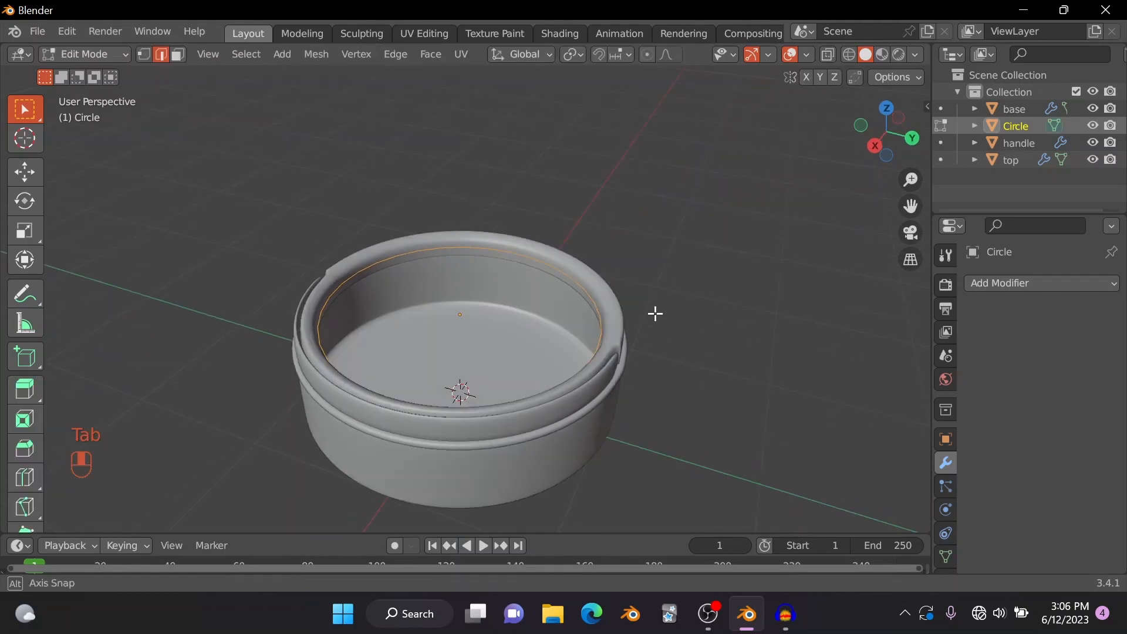
- Shrink the circle's edge loop to 0.929 and fill it with a face
scroll(654, 311, "up", 3)
key("s")
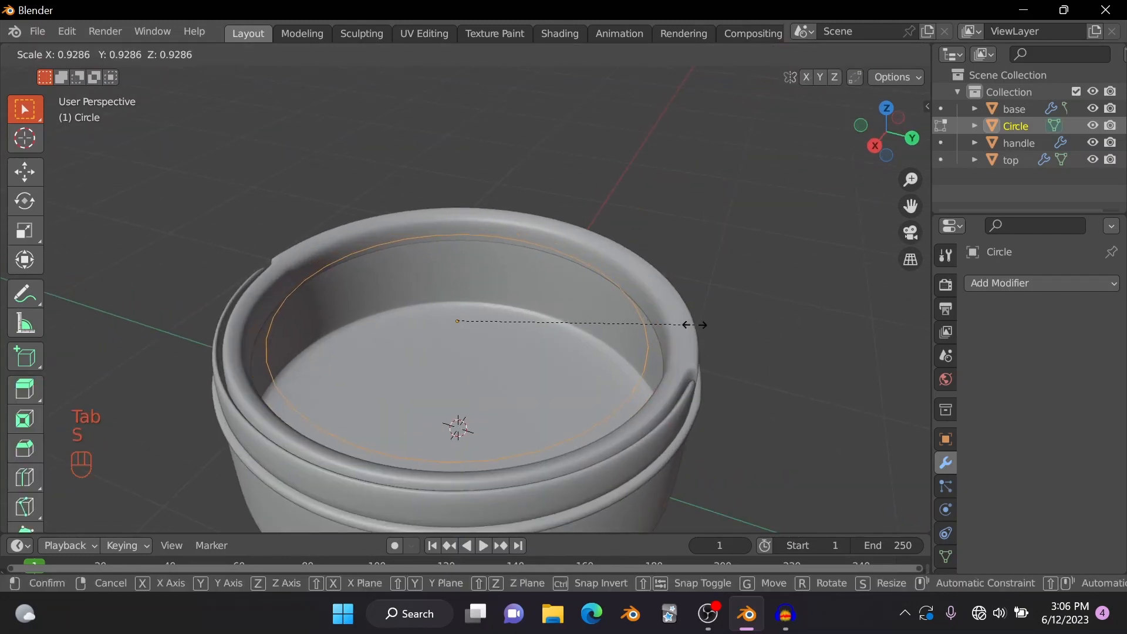
left_click(689, 326)
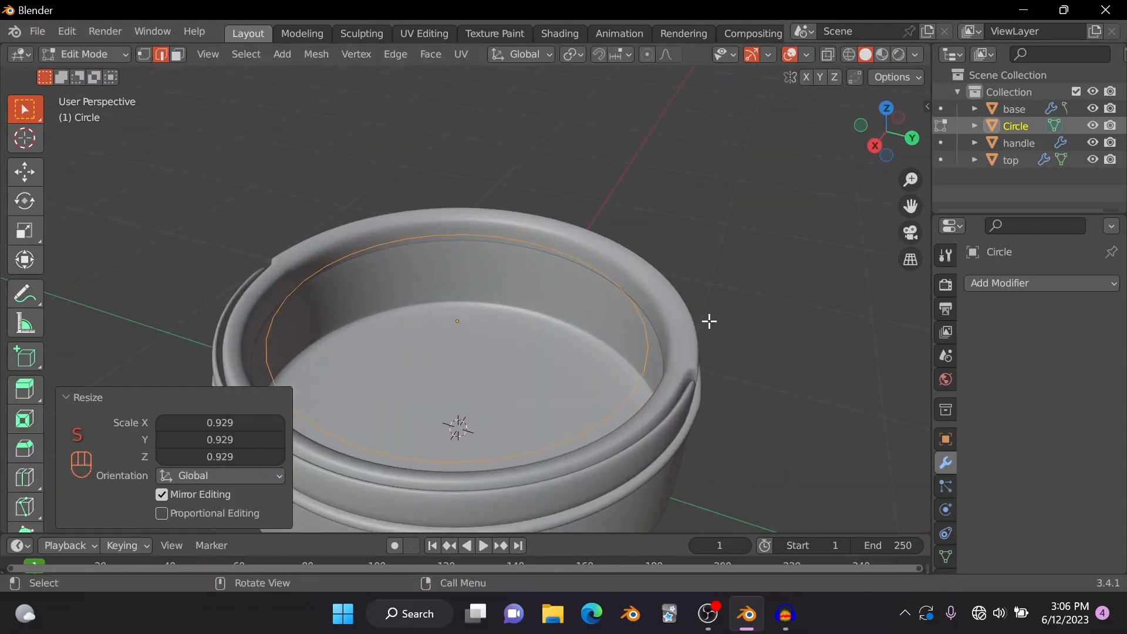
key("1")
key("f")
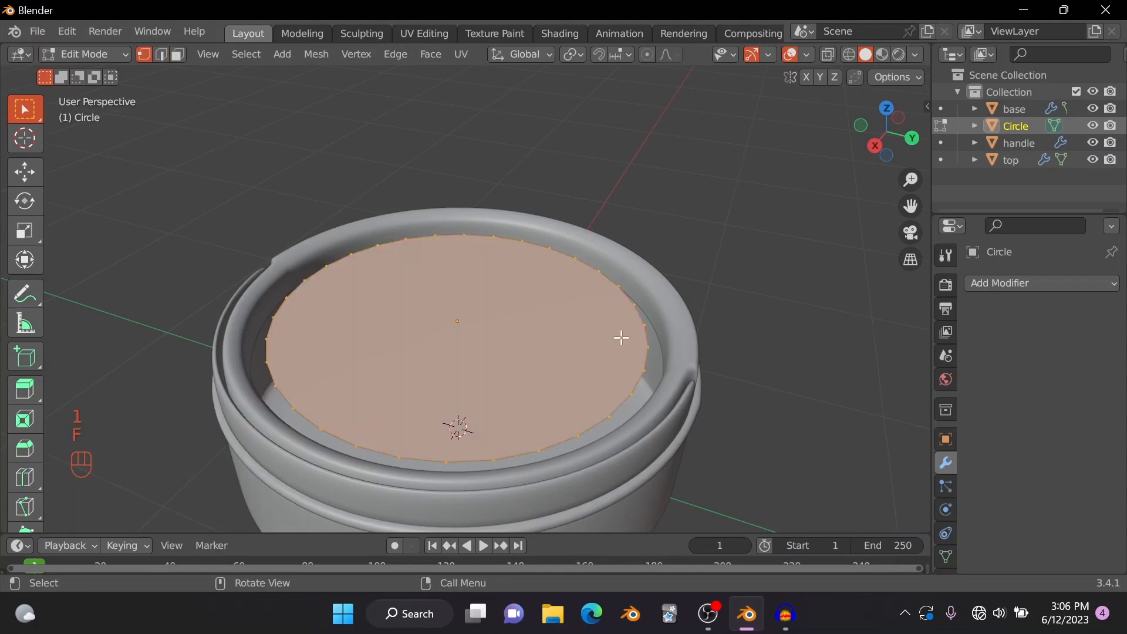
- Extrude the disc 0.033 m, widen it to 1.056, then extrude another 0.050 m
middle_click_drag(627, 330, 641, 314)
key("e")
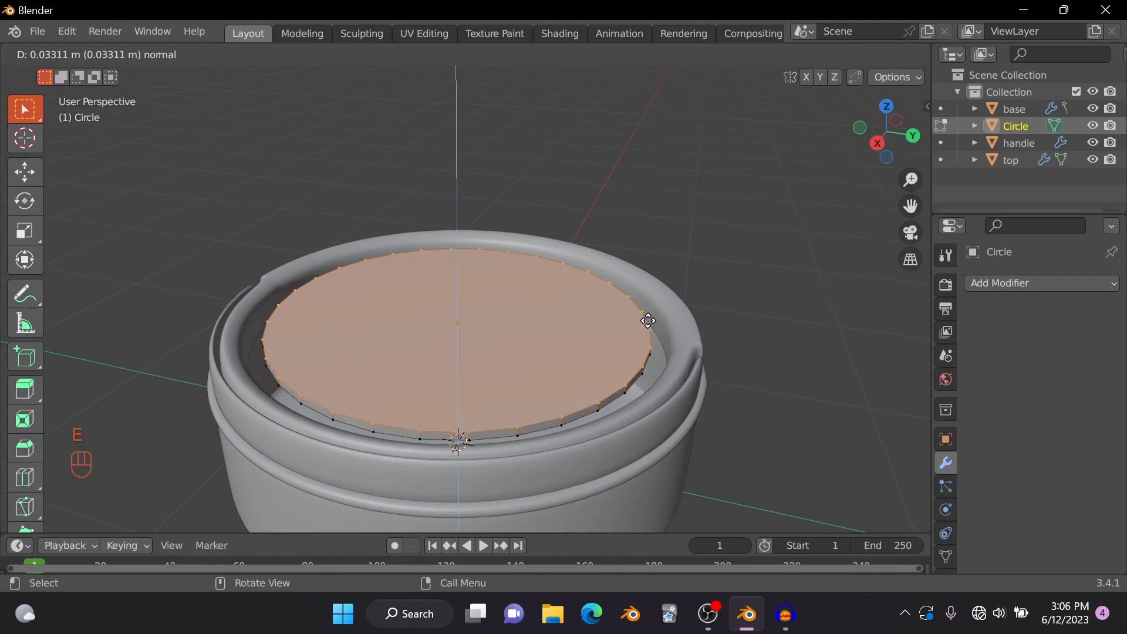
left_click(649, 320)
key("s")
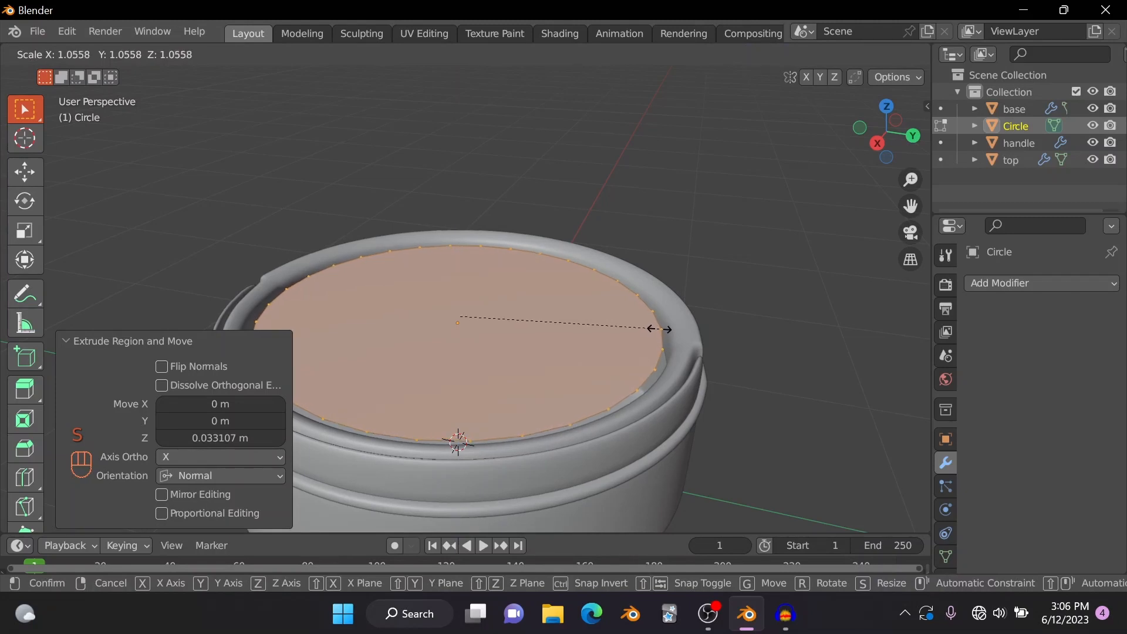
left_click(658, 329)
key("e")
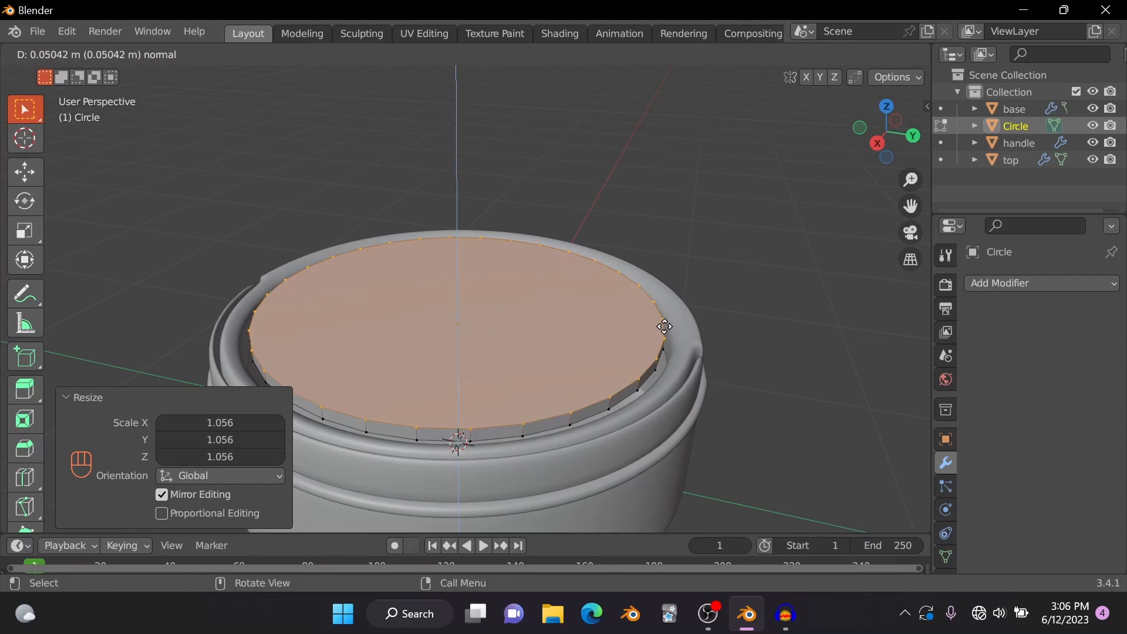
left_click(664, 326)
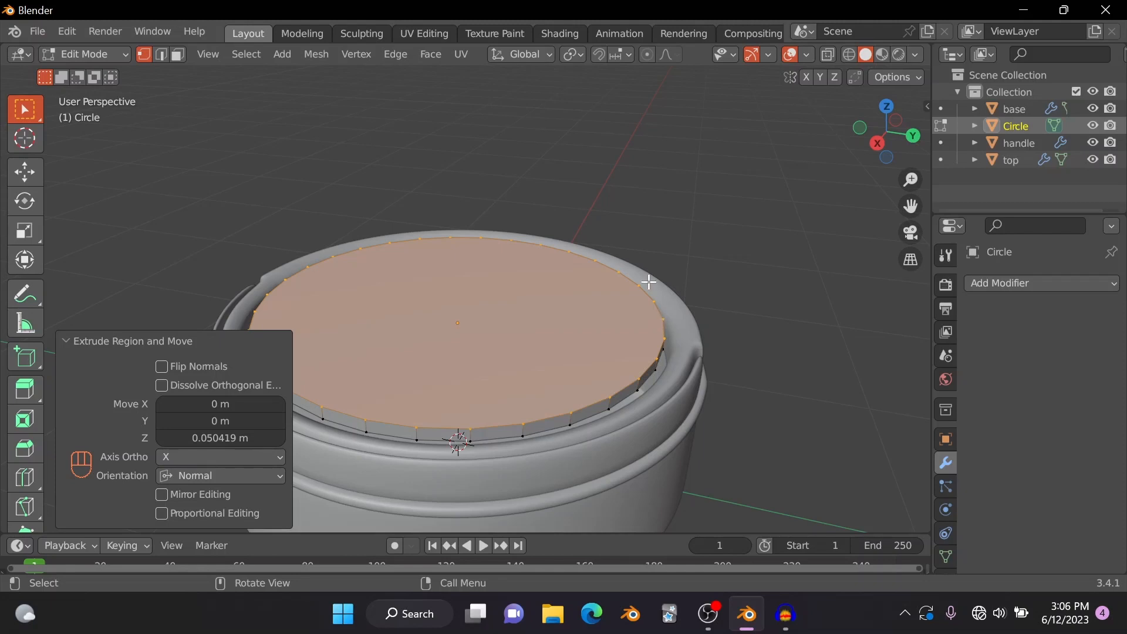
key("e")
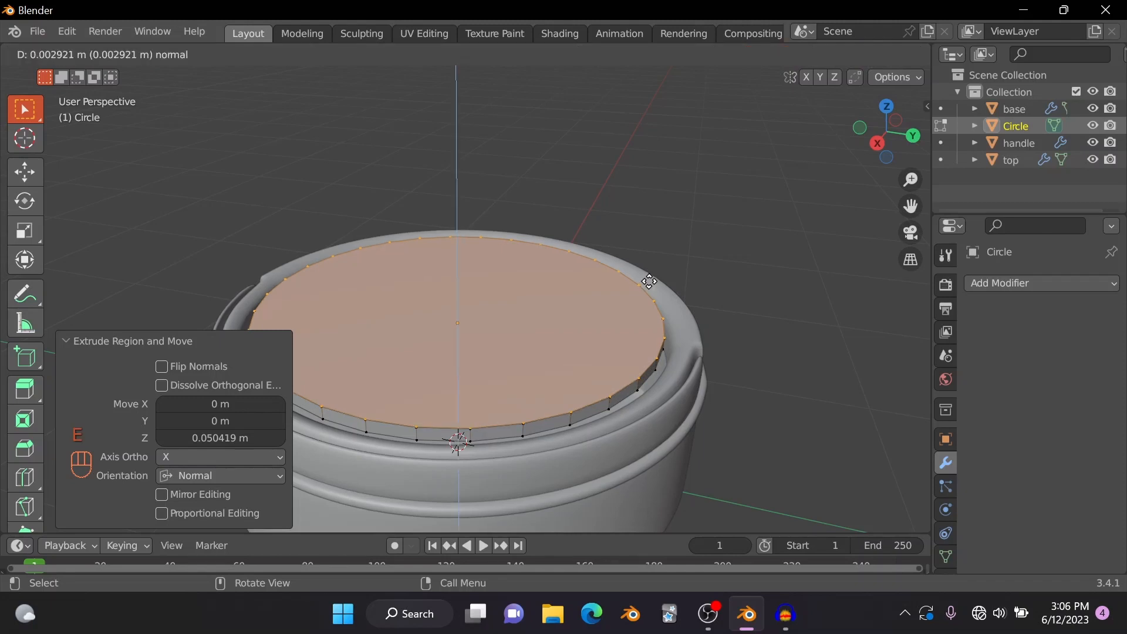
left_click(650, 282)
key("ctrl+z")
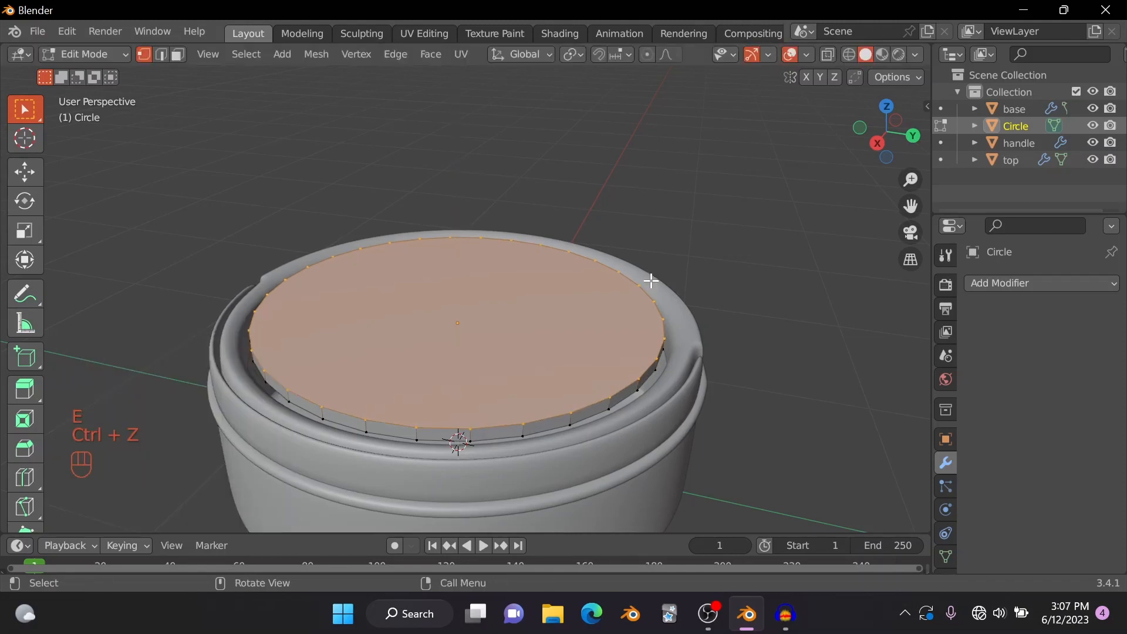
- Delete the top cap faces and enlarge the inner rim loop to 1.054
key("Delete")
left_click(649, 284)
middle_click_drag(637, 293, 656, 313)
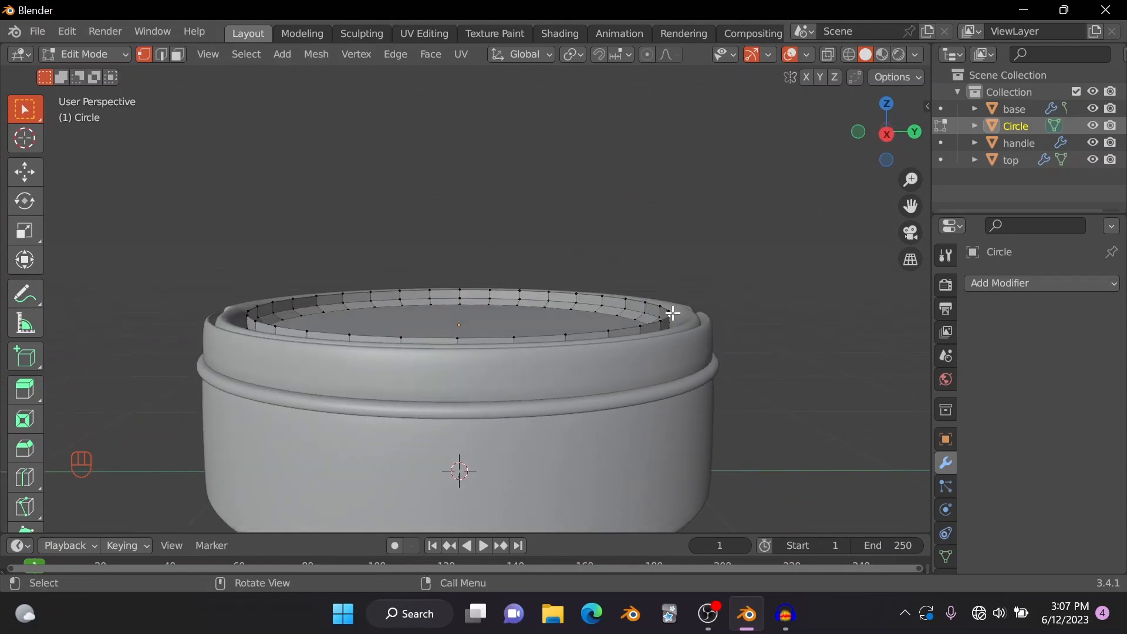
left_click(672, 312, "alt+shift")
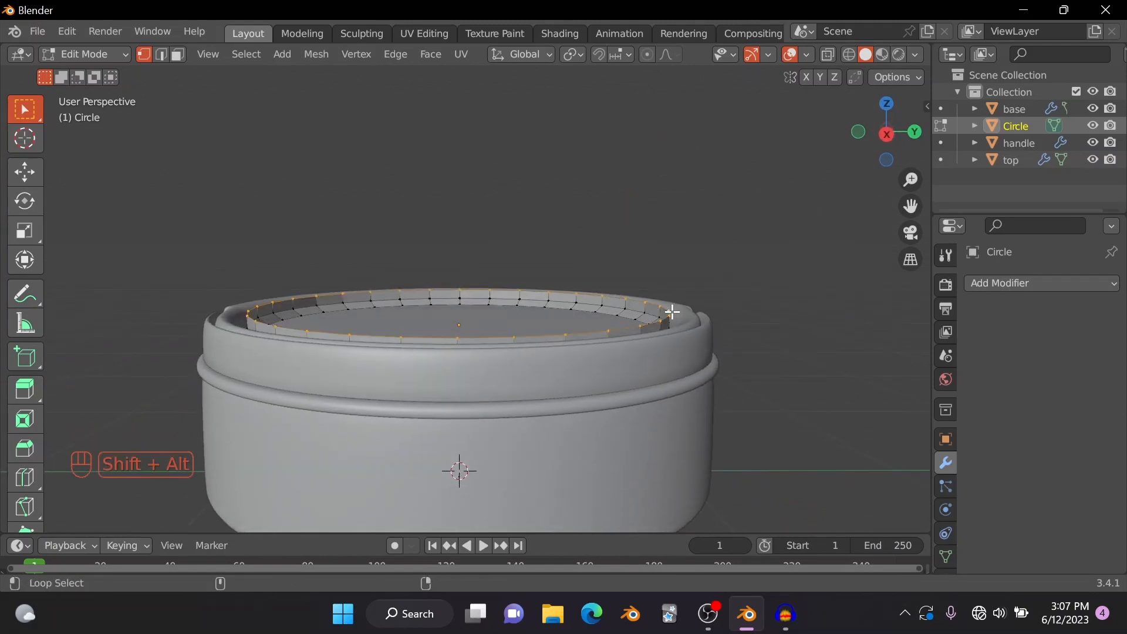
key("s")
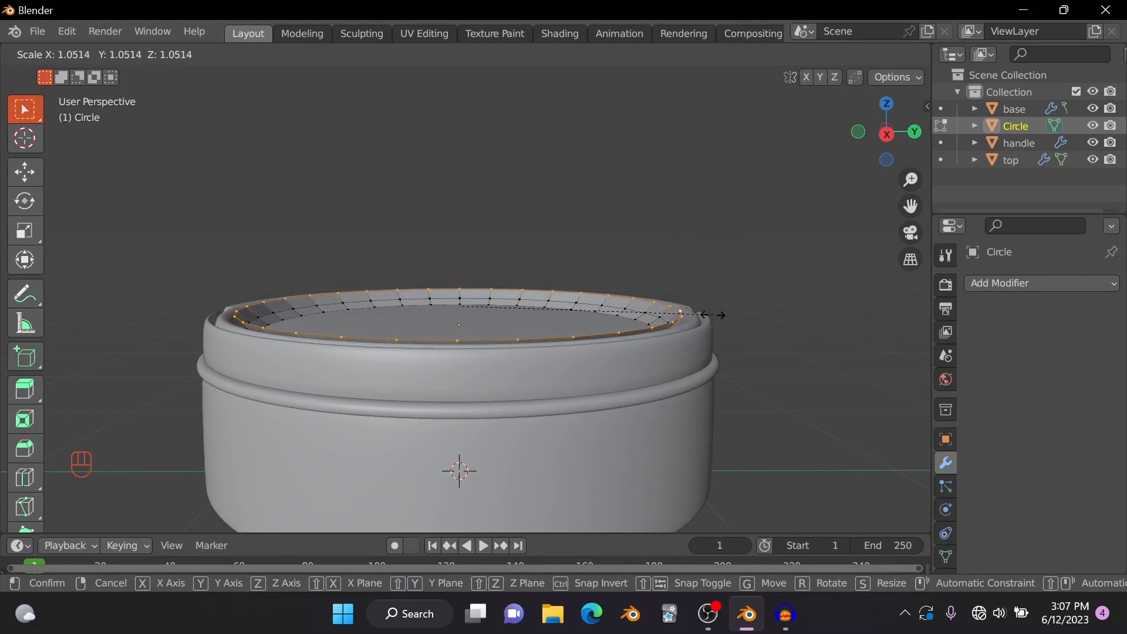
left_click(692, 314)
- Extrude the rim loop 0.137 m straight up and shrink its top to 0.785
mouse_move(692, 315)
middle_mouse_down()
mouse_move(693, 334)
mouse_move(697, 305)
mouse_move(680, 329)
middle_mouse_up()
key("e")
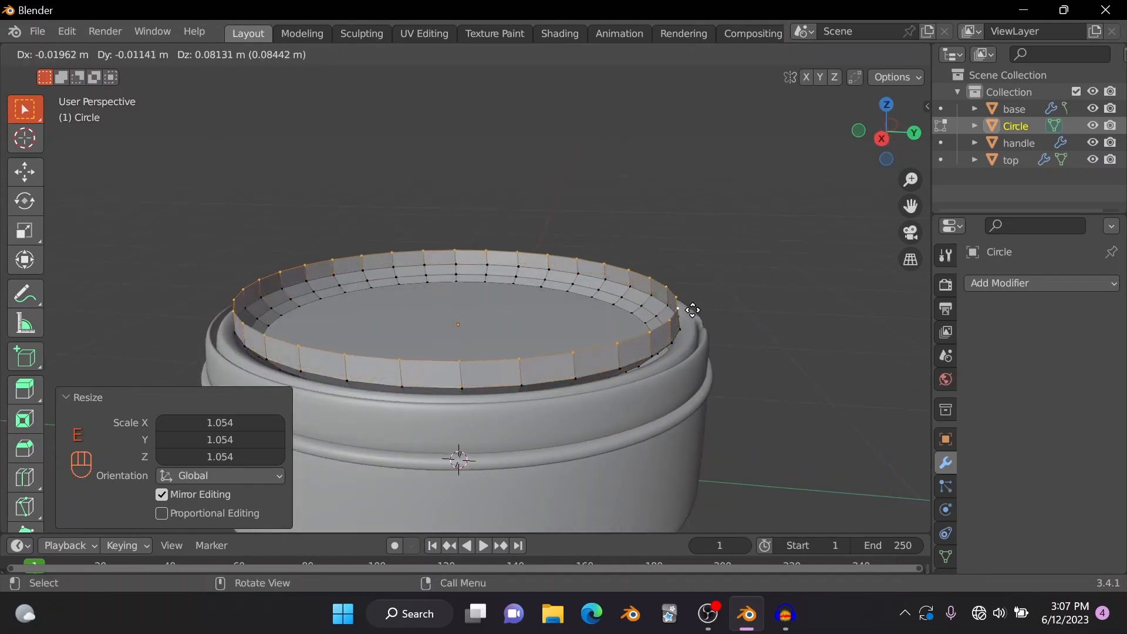
key("z")
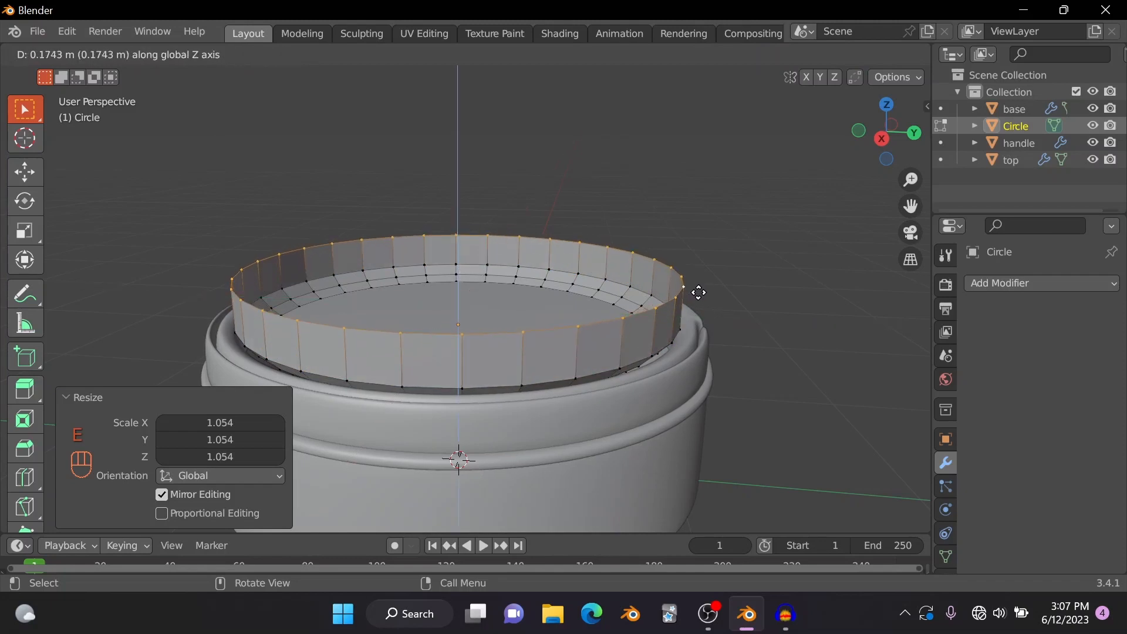
left_click(707, 299)
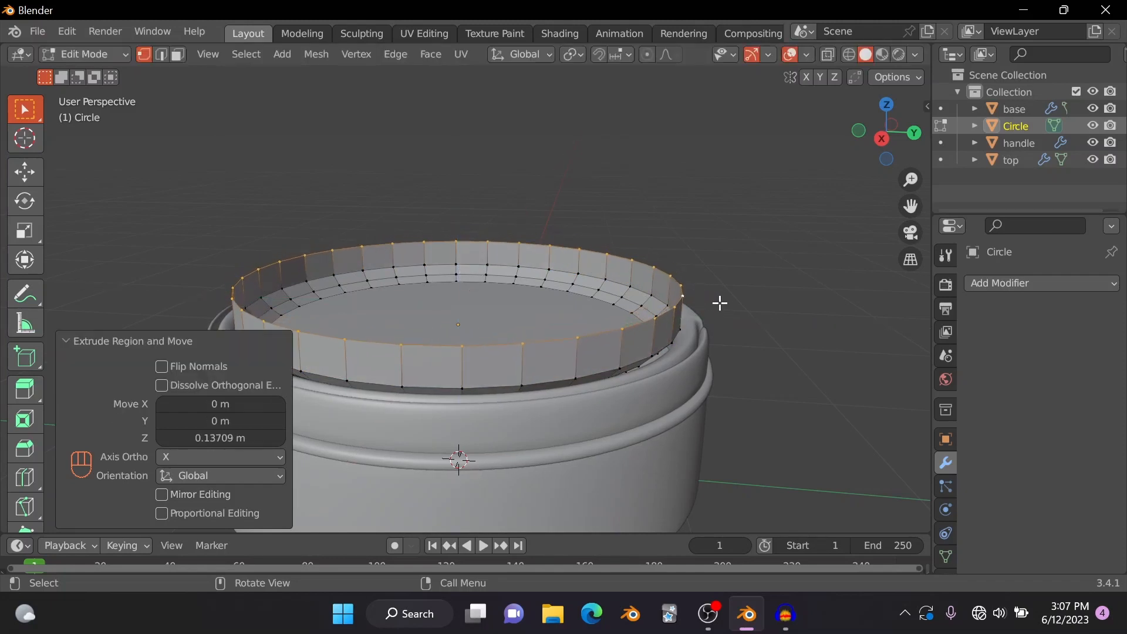
key("s")
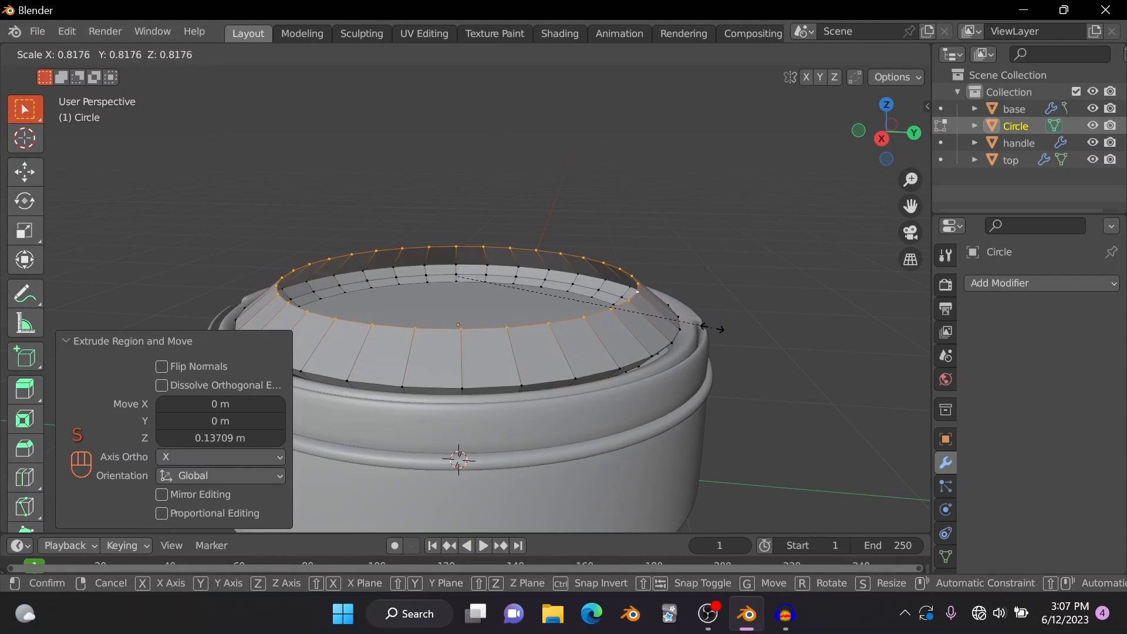
left_click(696, 325)
- Lower the loop along Z, scale it to 0.925, then inset an in-place ring at 0.936
key("g")
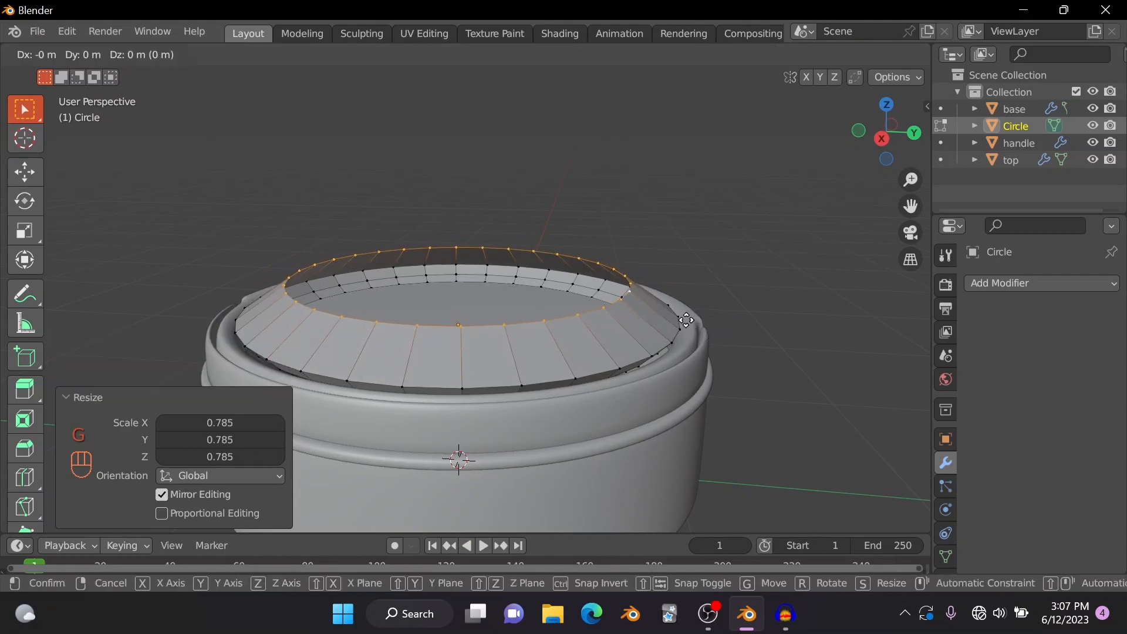
key("z")
left_click(693, 329)
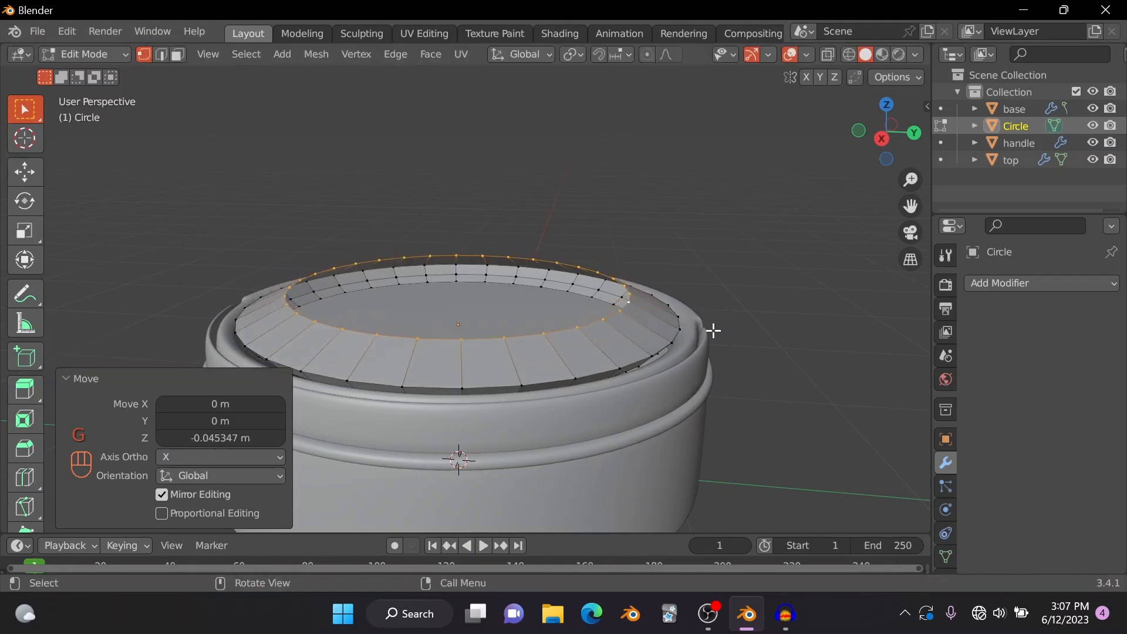
key("s")
left_click(710, 317)
middle_click_drag(710, 317, 659, 372)
key("e")
right_click(675, 351)
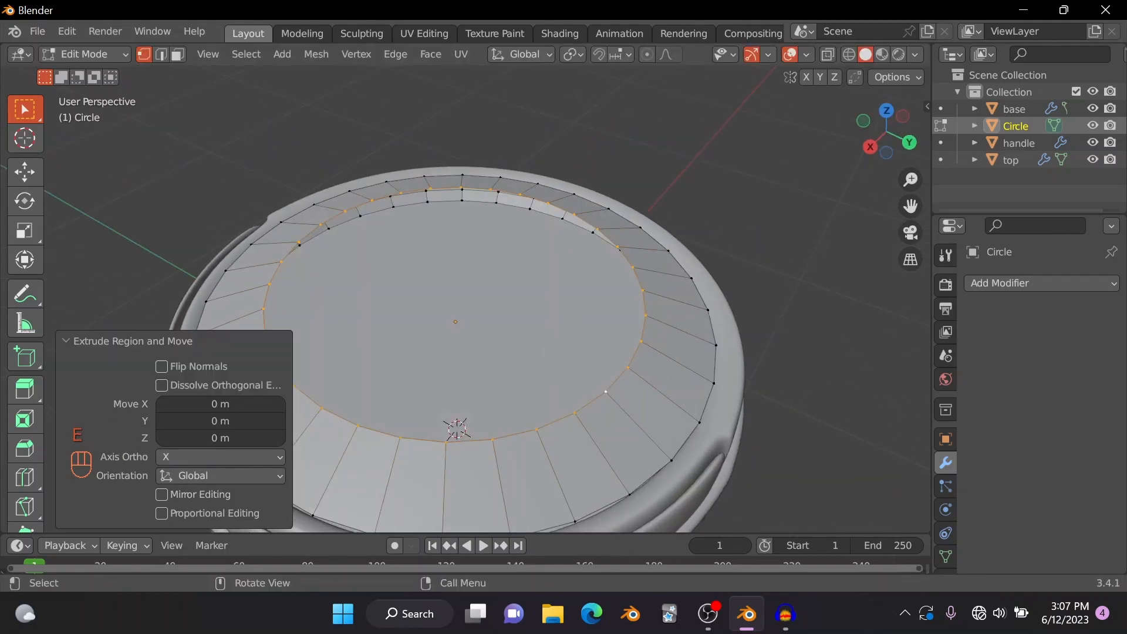
key("s")
left_click(663, 325)
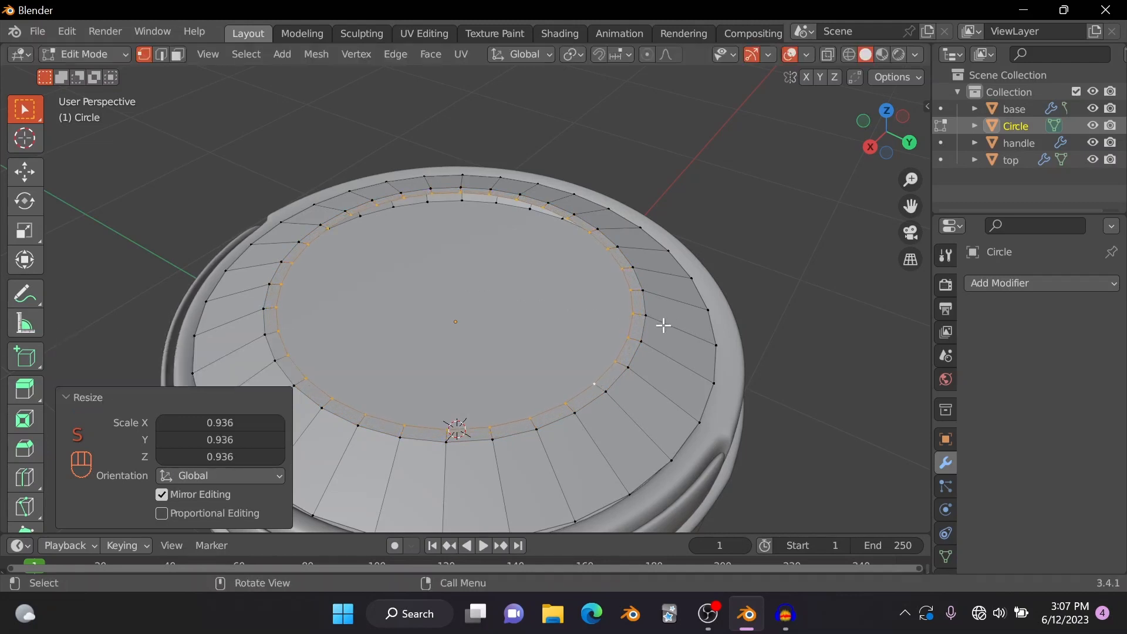
- Lower the loop again, shrink it to 0.933, and close the centre with a small filled ring
key("g")
key("z")
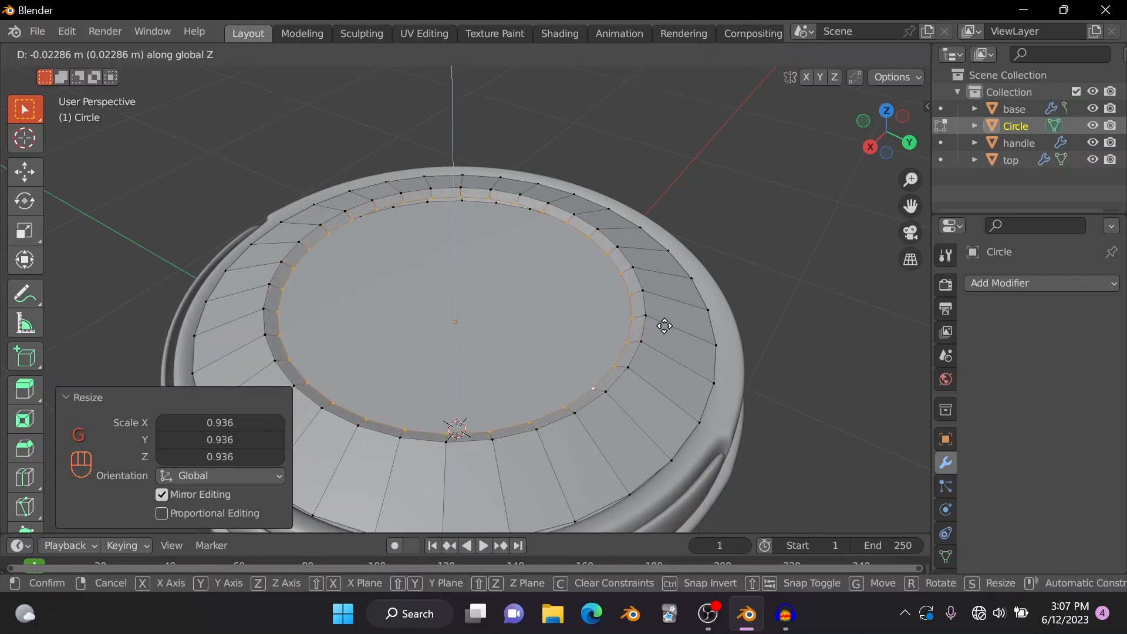
left_click(664, 328)
key("s")
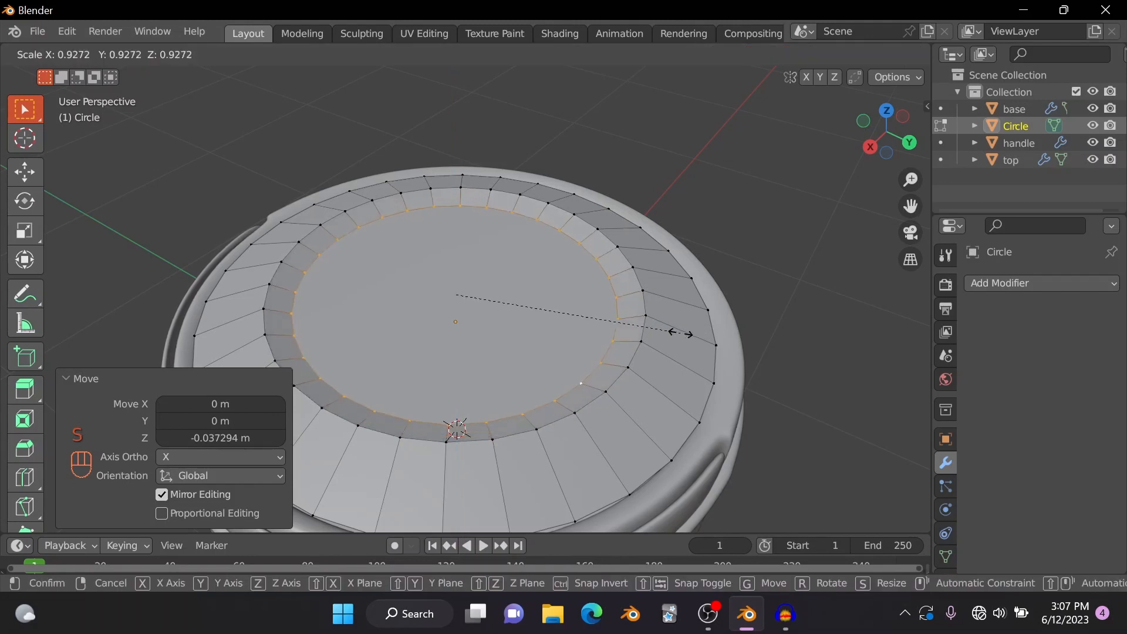
left_click(681, 334)
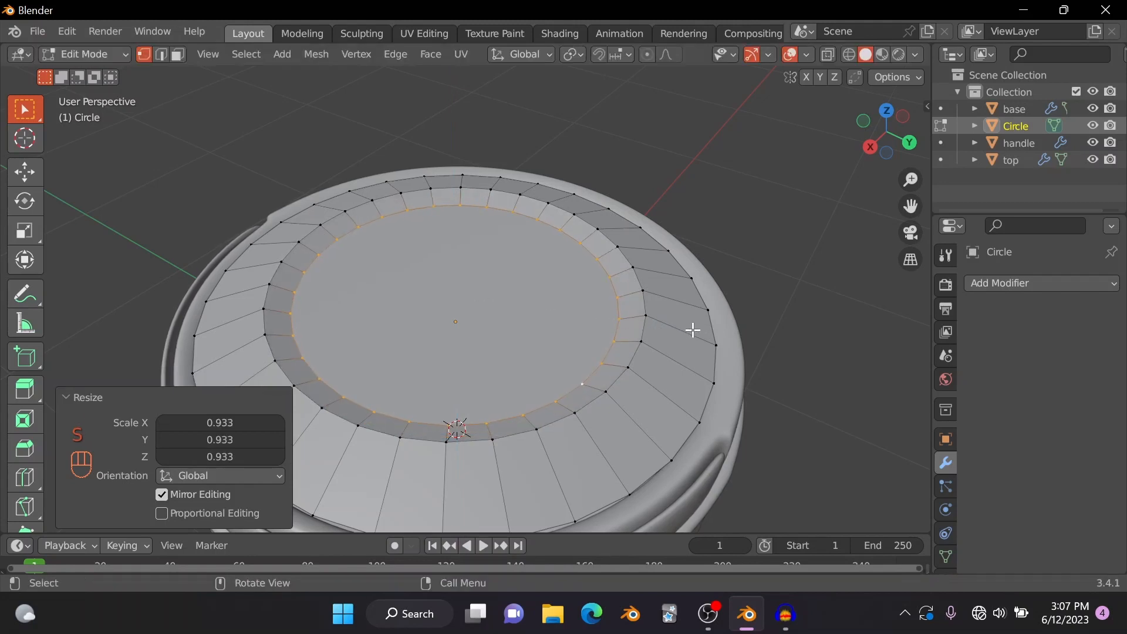
key("e")
right_click(692, 331)
key("s")
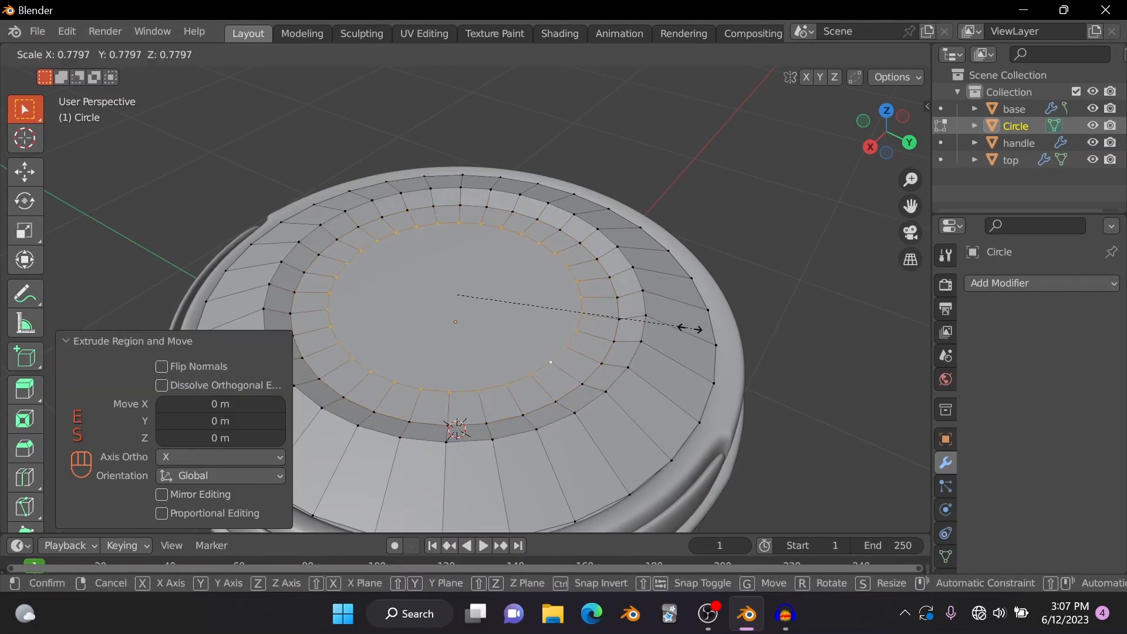
left_click(575, 303)
key("f")
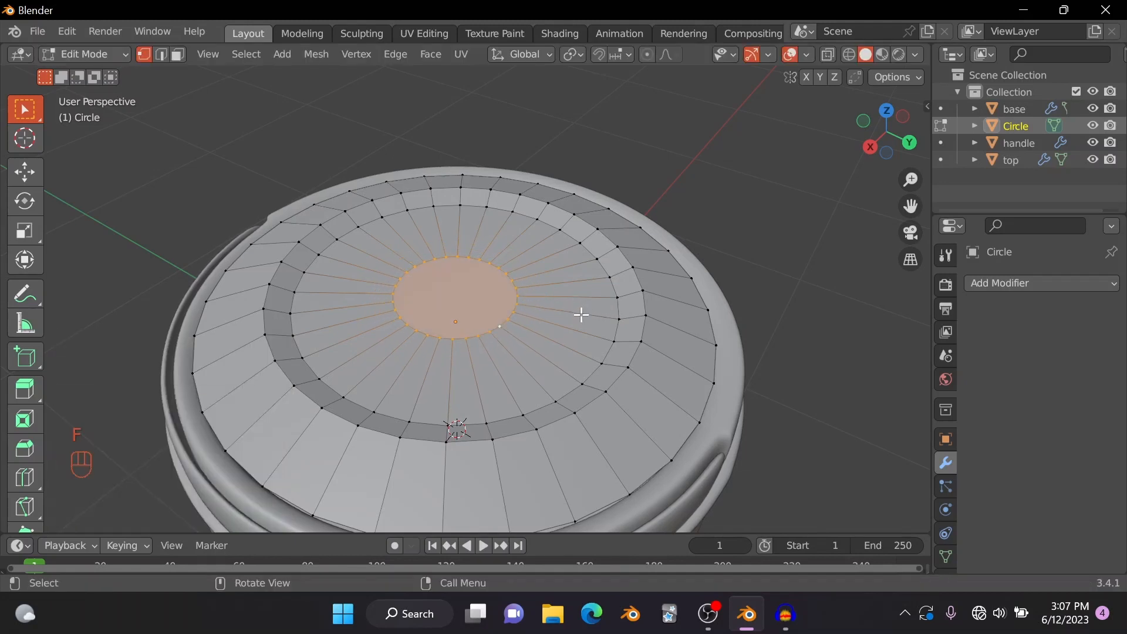
middle_click_drag(596, 323, 634, 284)
left_click(617, 303)
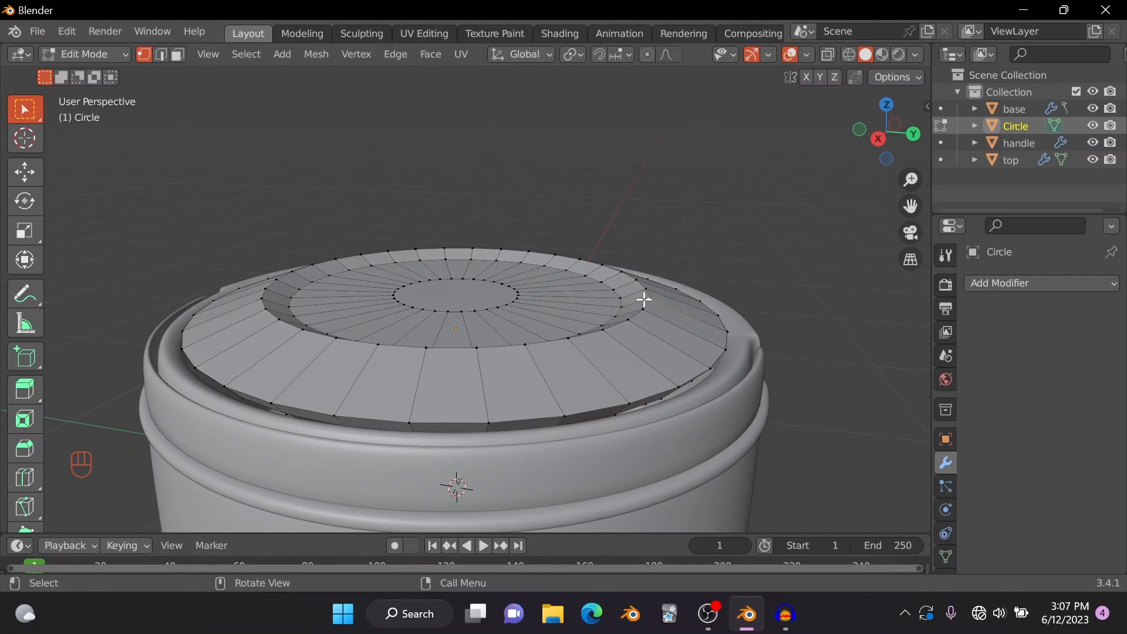
- Bevel the edge ring around the inner dish rim
left_click(644, 300, "alt+shift")
middle_click_drag(644, 300, 647, 315)
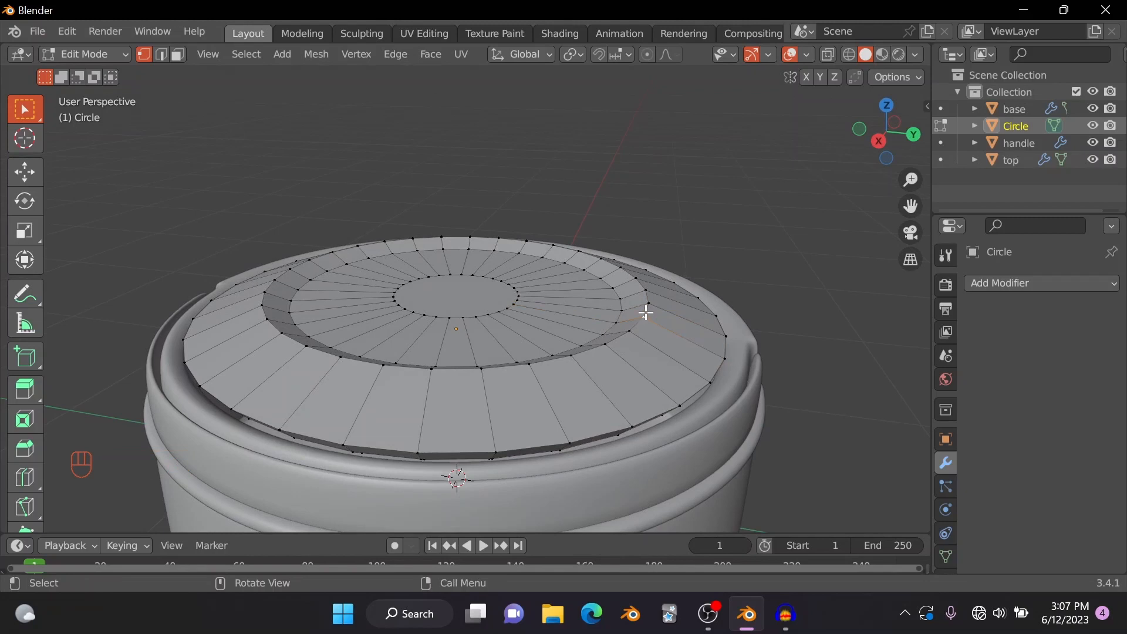
left_click(646, 311, "alt+shift")
middle_click_drag(648, 307, 649, 311)
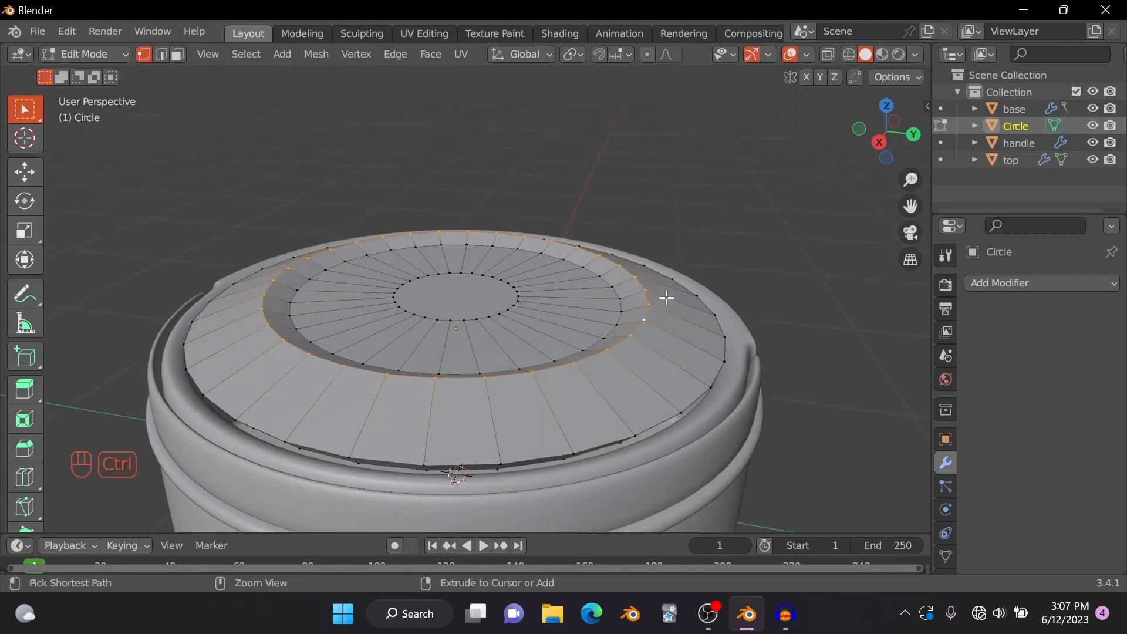
key("ctrl+b")
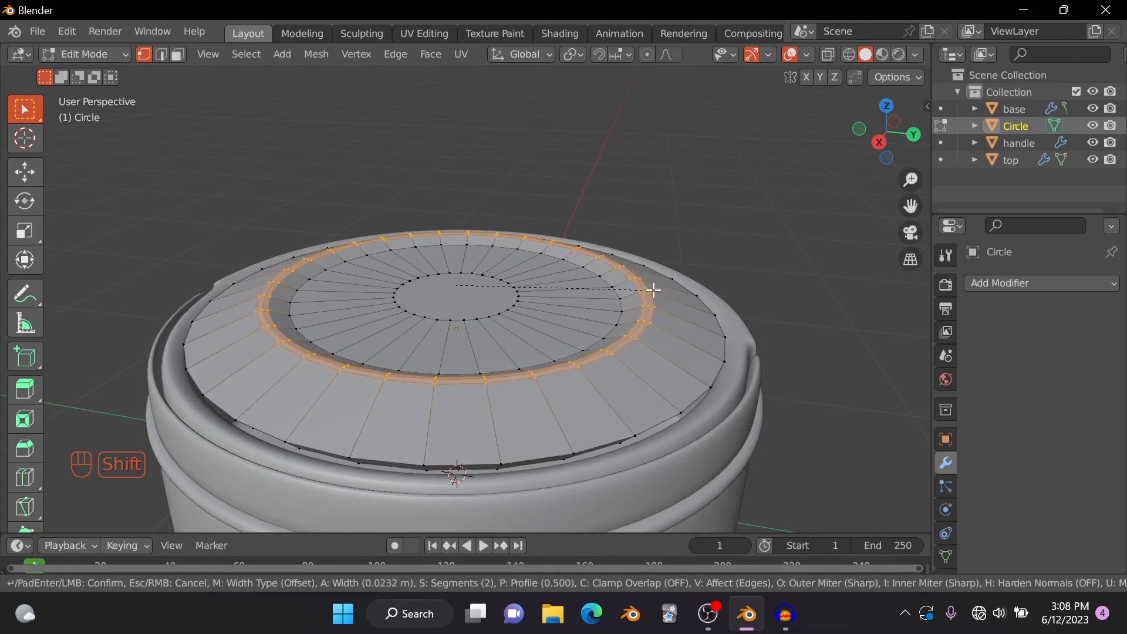
left_click(653, 290)
- Add a loop cut on the lid top as an extra support edge loop
key("Tab")
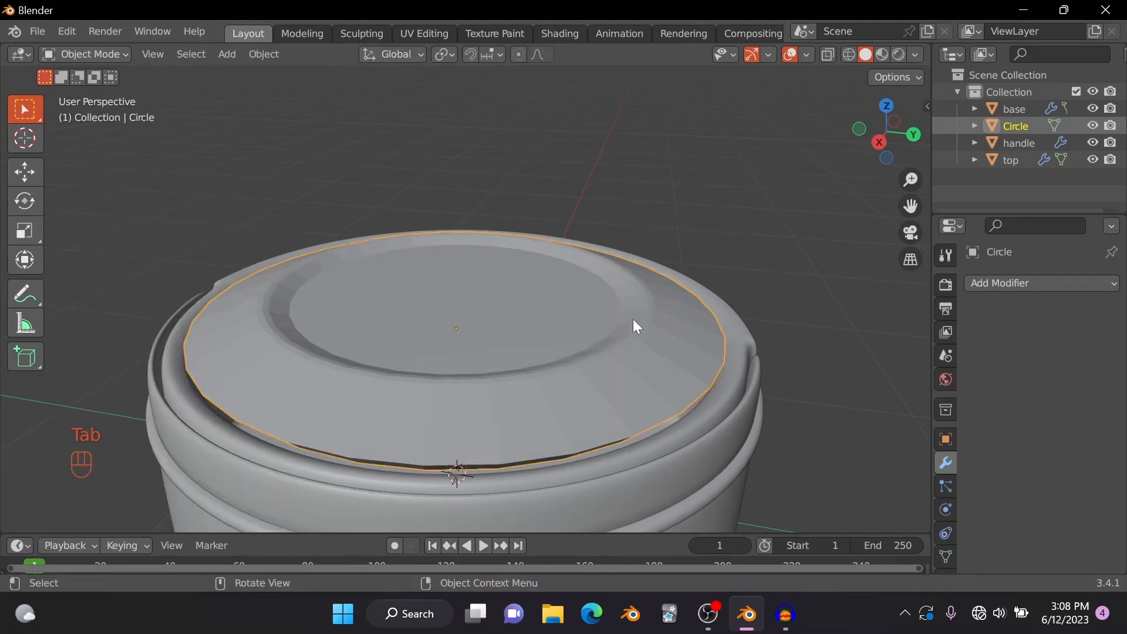
key("Tab")
mouse_move(694, 364)
middle_mouse_down()
mouse_move(687, 395)
mouse_move(677, 368)
middle_mouse_up()
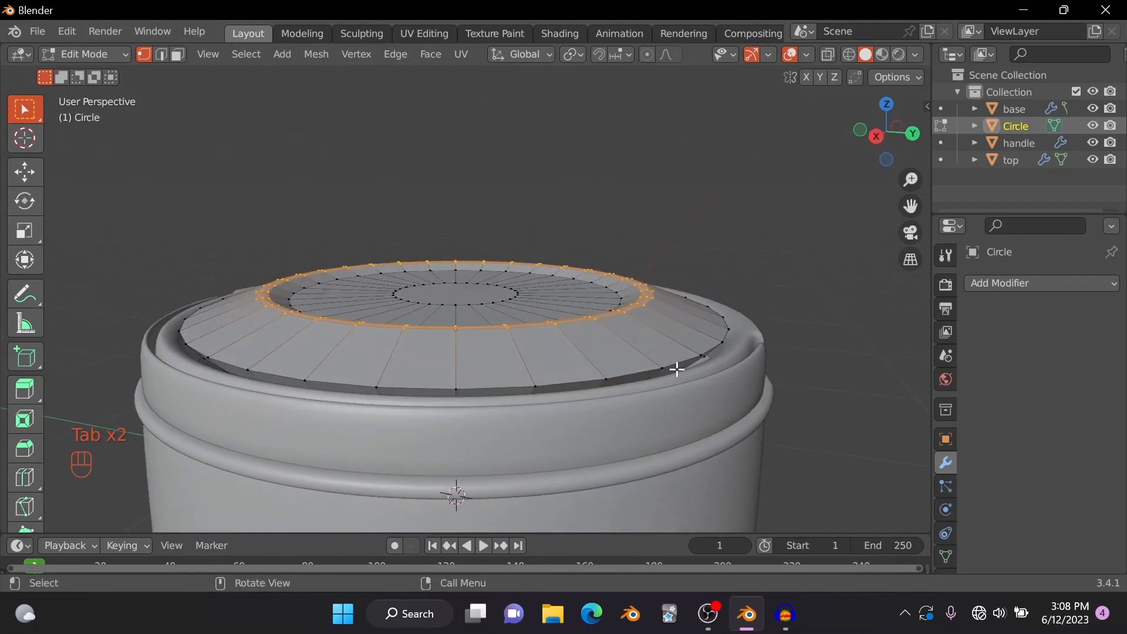
left_click(679, 362)
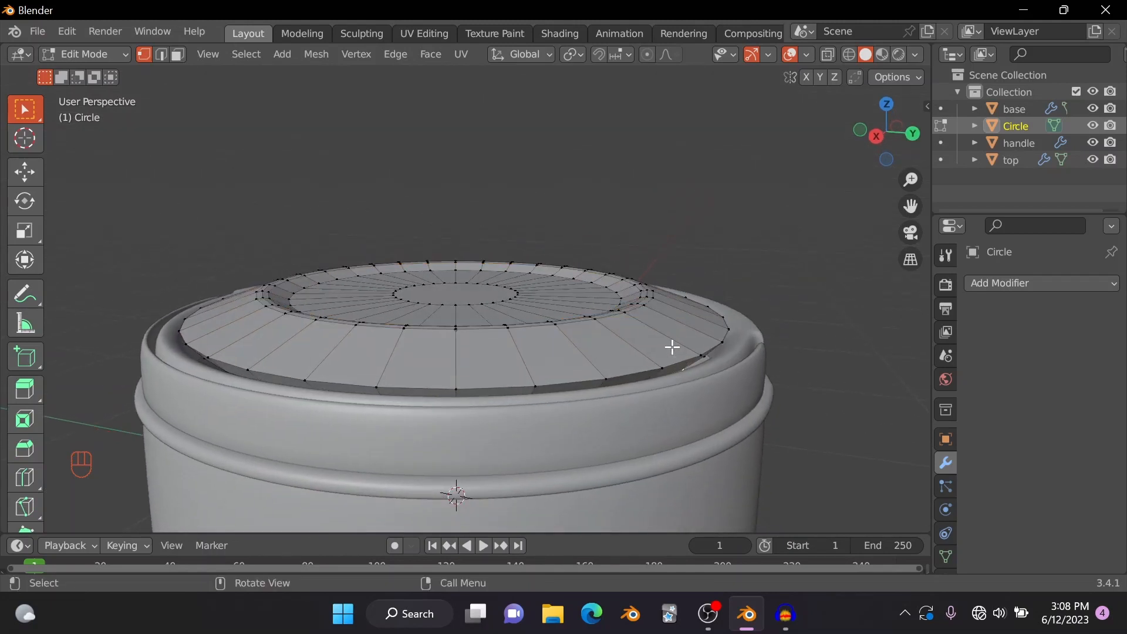
key("ctrl+r")
left_click(655, 340)
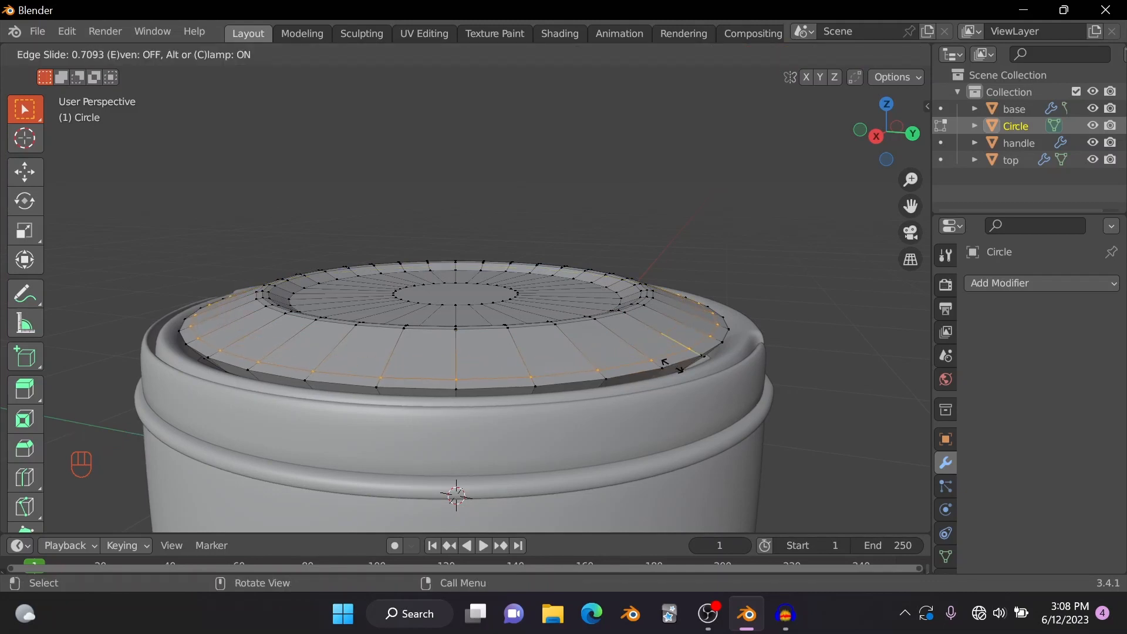
left_click(664, 362)
left_click(677, 364)
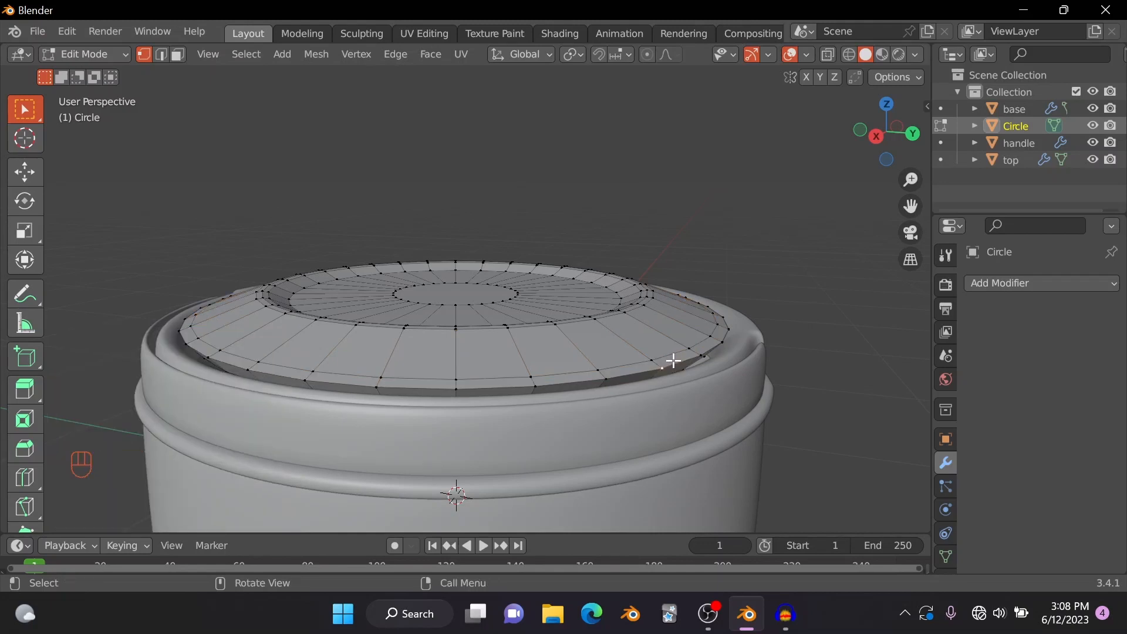
- Bevel the lid's outer edge loop at 0.026 m with 2 segments, then exit to Object Mode
left_click(675, 360, "alt+shift")
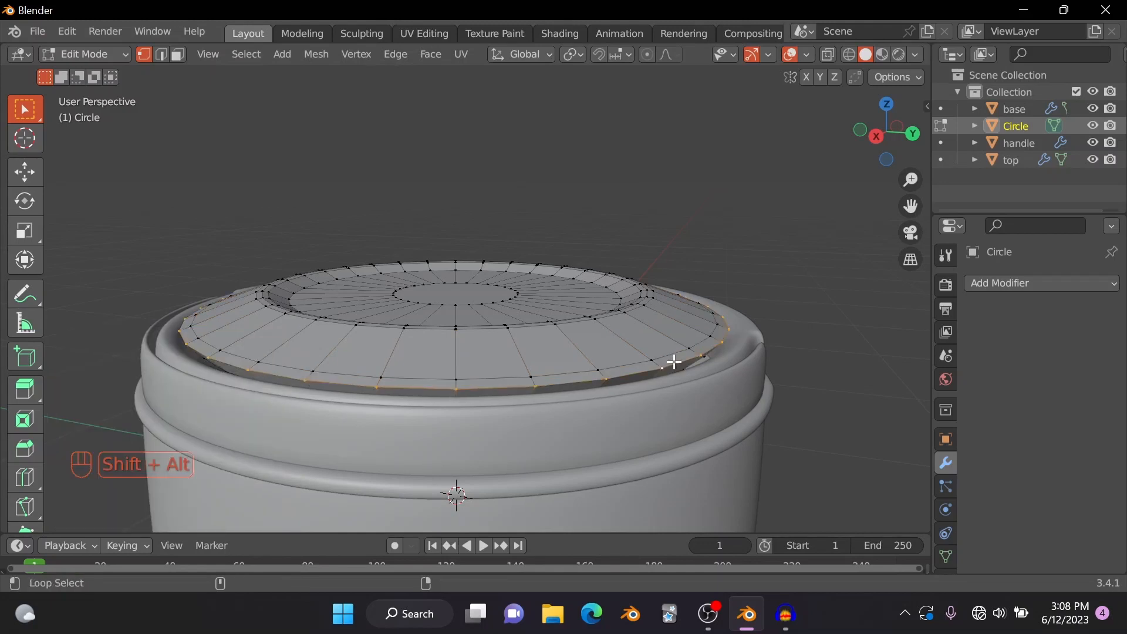
key("ctrl+b")
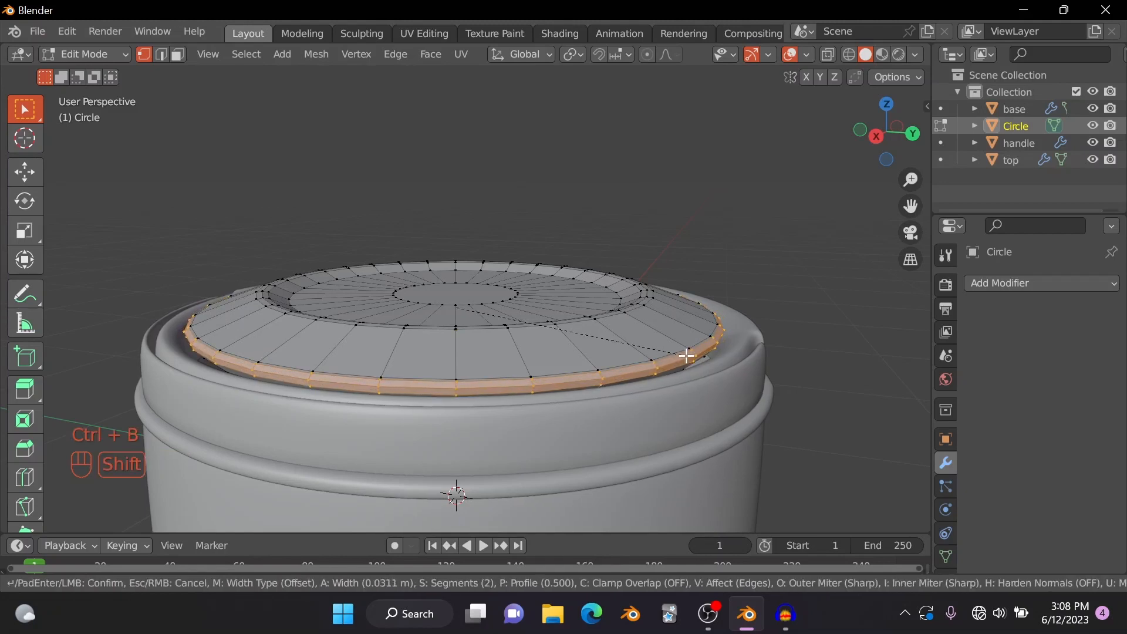
left_click(675, 349)
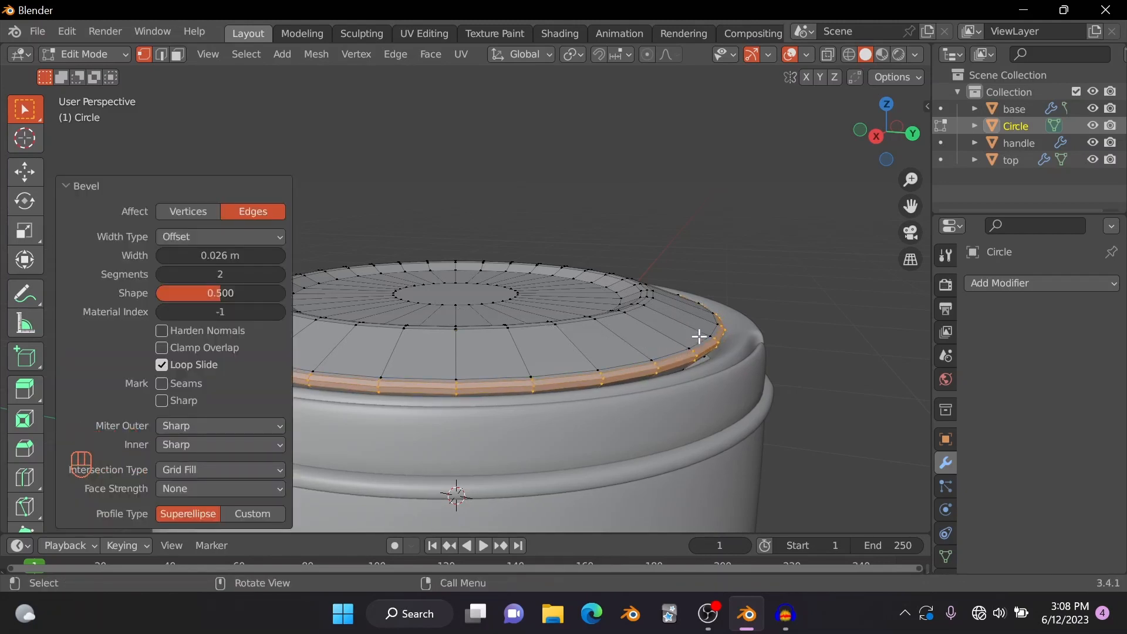
key("s")
right_click(770, 262)
key("Tab")
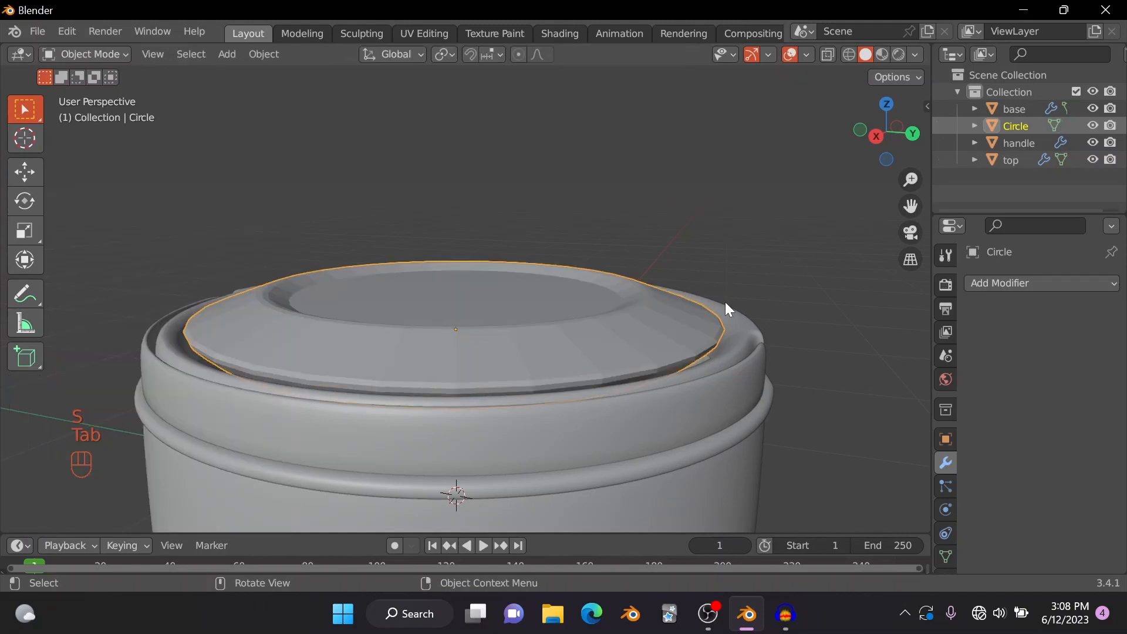
- Scale the lid up to 1.039, shade it smooth and add a level 2 Subdivision Surface
key("s")
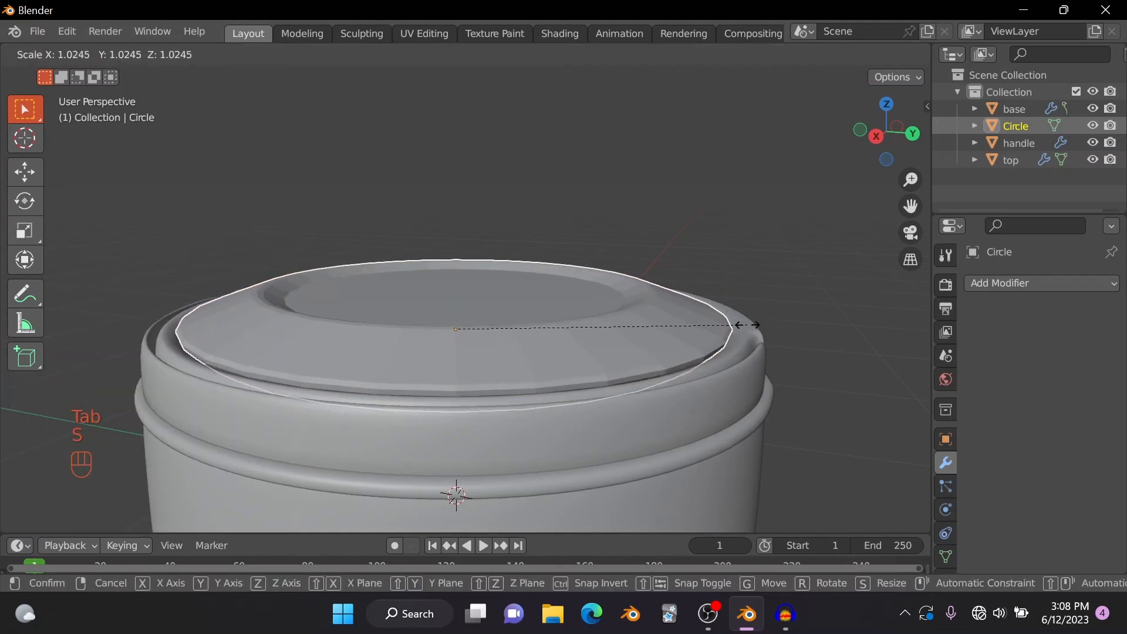
left_click(751, 329)
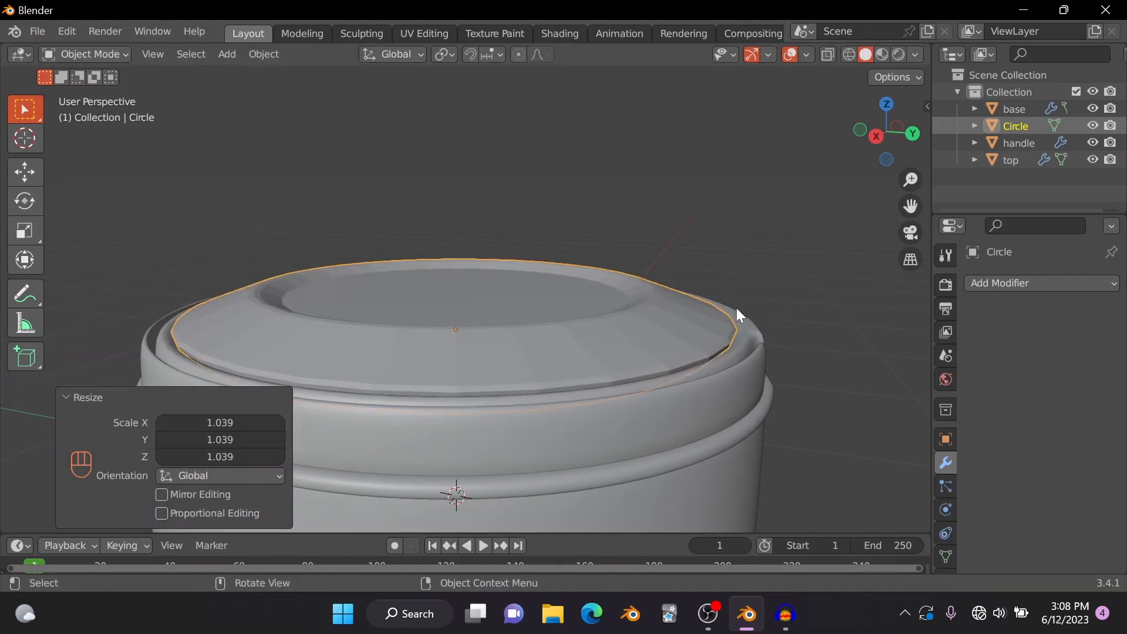
right_click(697, 287)
left_click(693, 269)
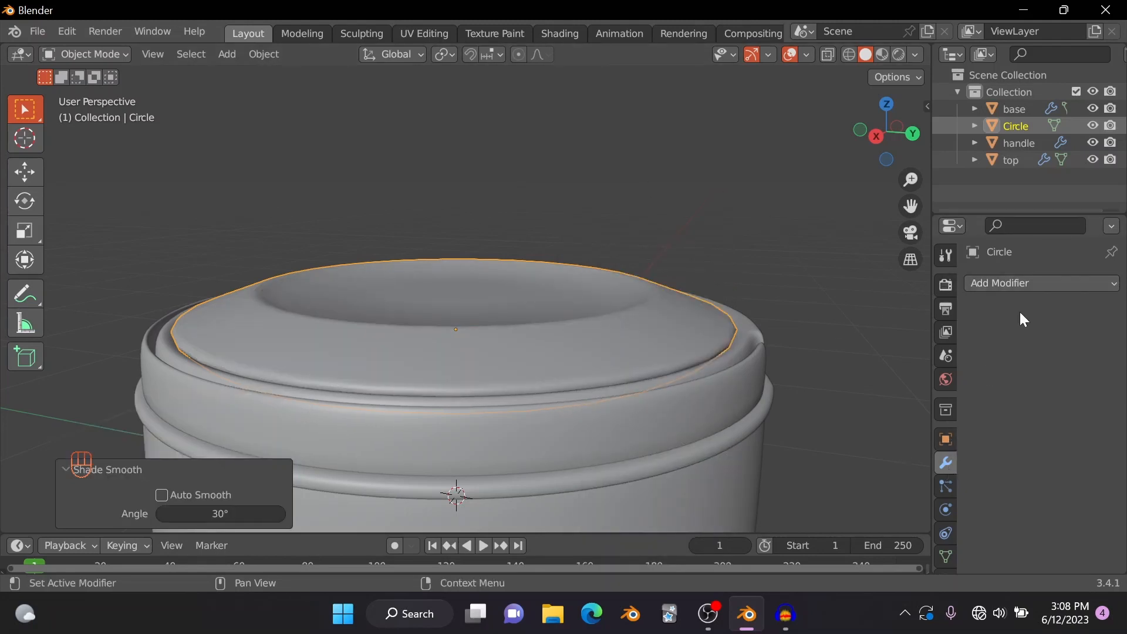
key("ctrl+2")
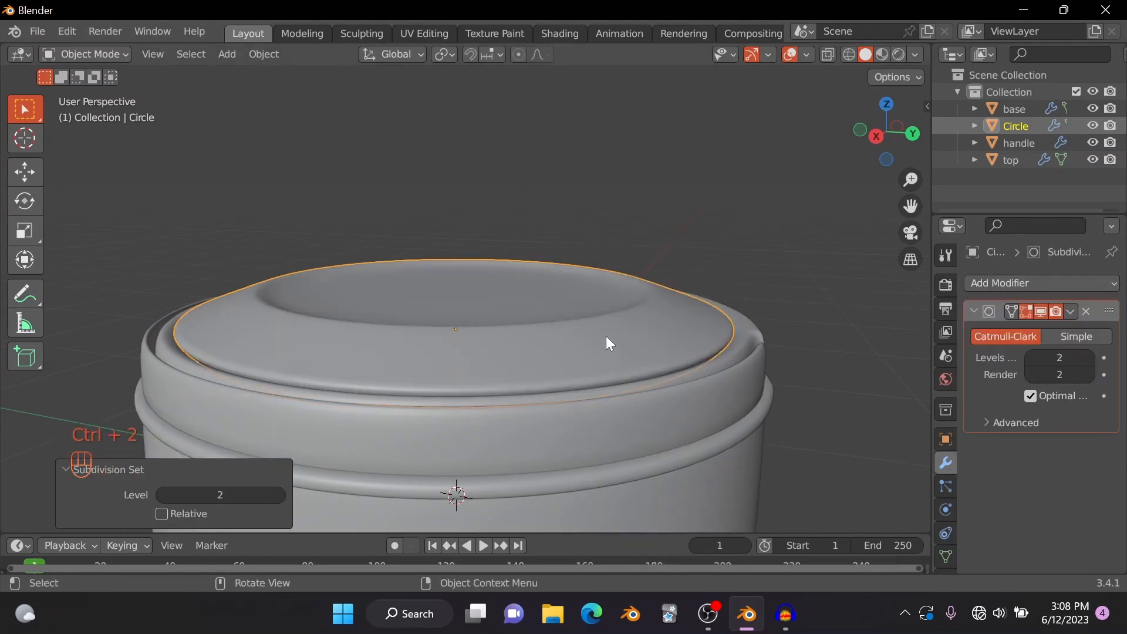
- Reselect the lid and enlarge it further to 1.025, then enter Edit Mode
left_click(691, 238)
scroll(552, 302, "up", 1)
scroll(539, 316, "down", 3)
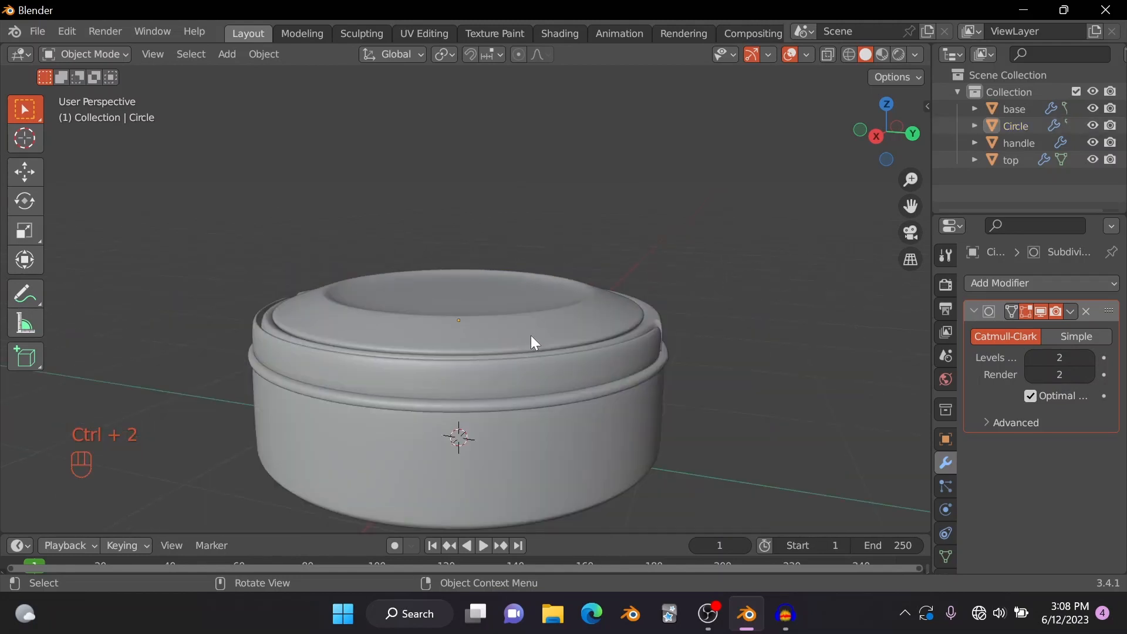
left_click(548, 331)
key("s")
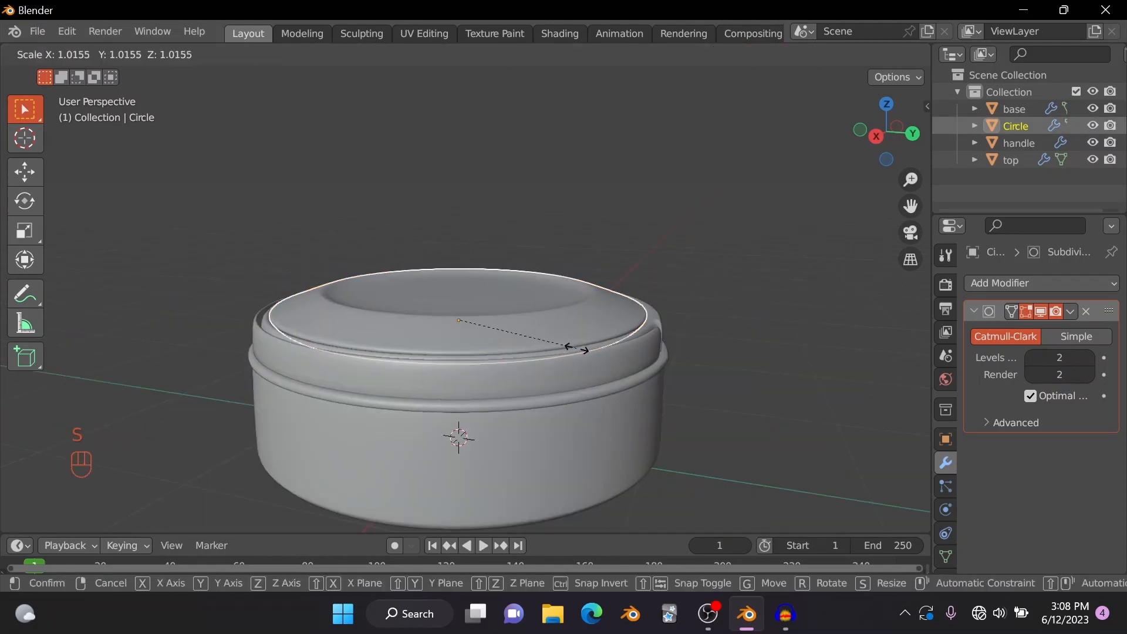
left_click(576, 351)
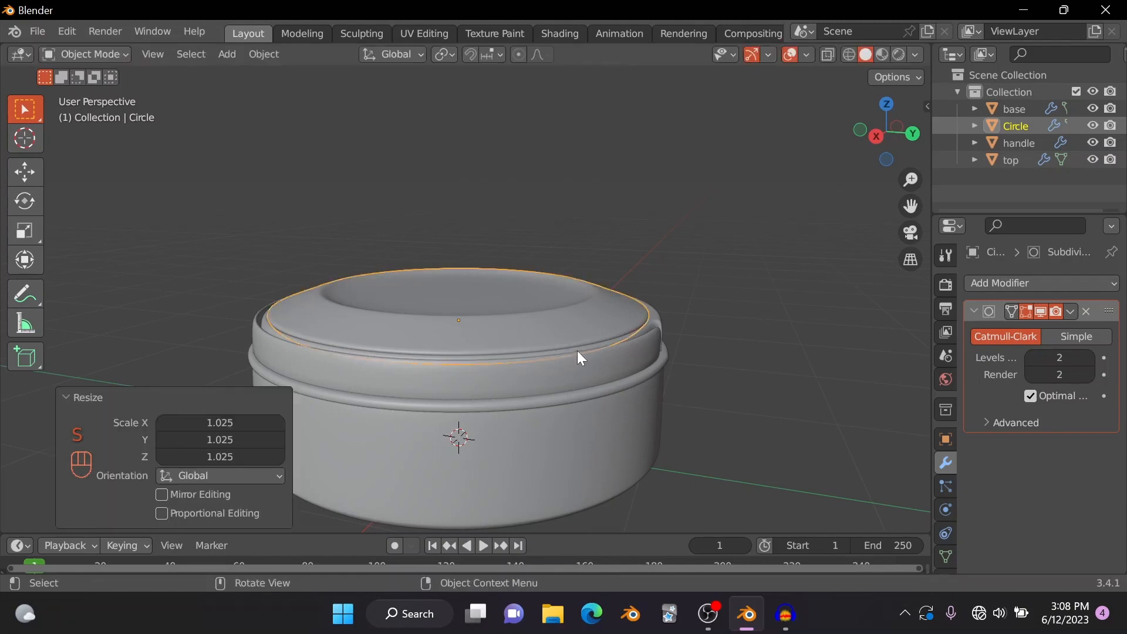
middle_click_drag(522, 348, 527, 351)
key("Tab")
scroll(527, 351, "up", 3)
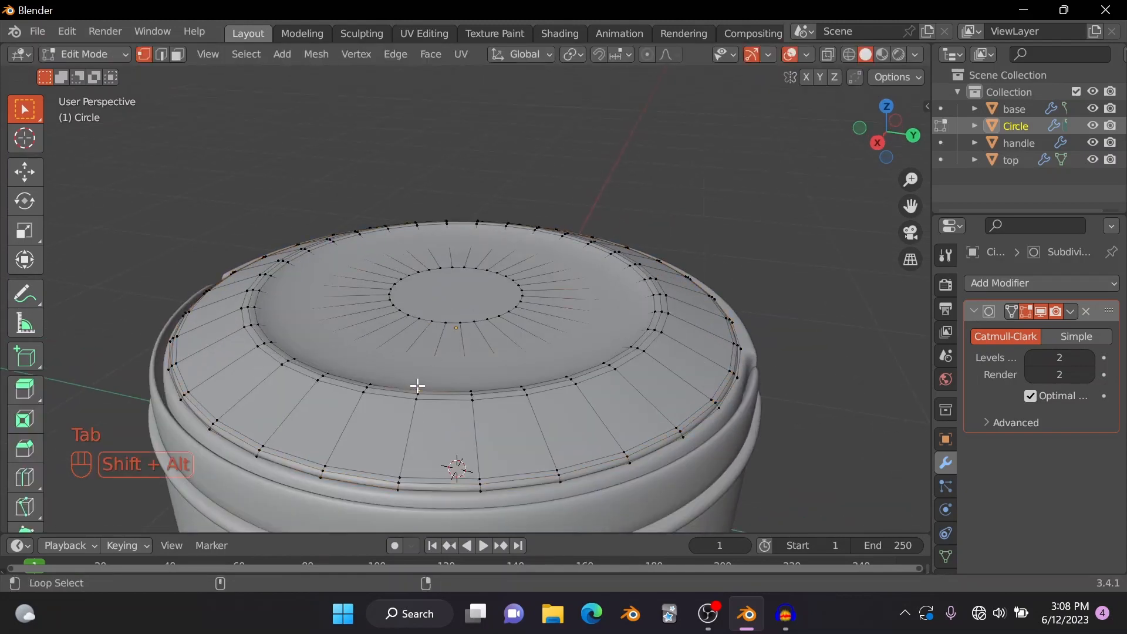
- Give the inner dish edge loop a full crease and check it in Object Mode
middle_click_drag(413, 378, 376, 429)
left_click(345, 431, "alt+shift")
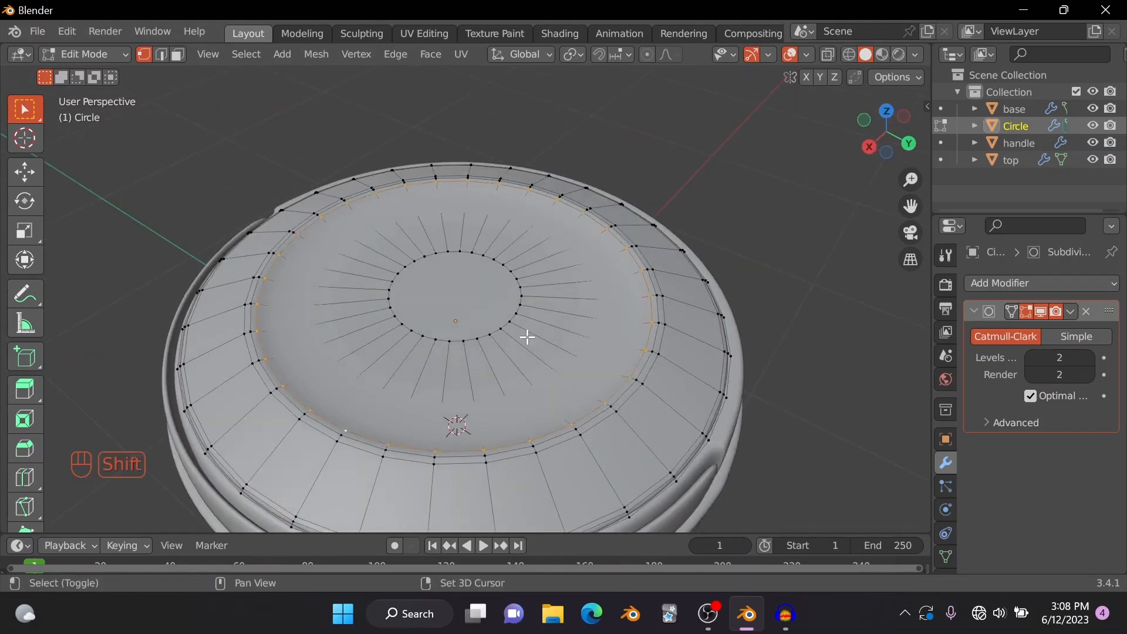
key("shift+e")
left_click(699, 311)
key("Tab")
scroll(608, 330, "up", 1)
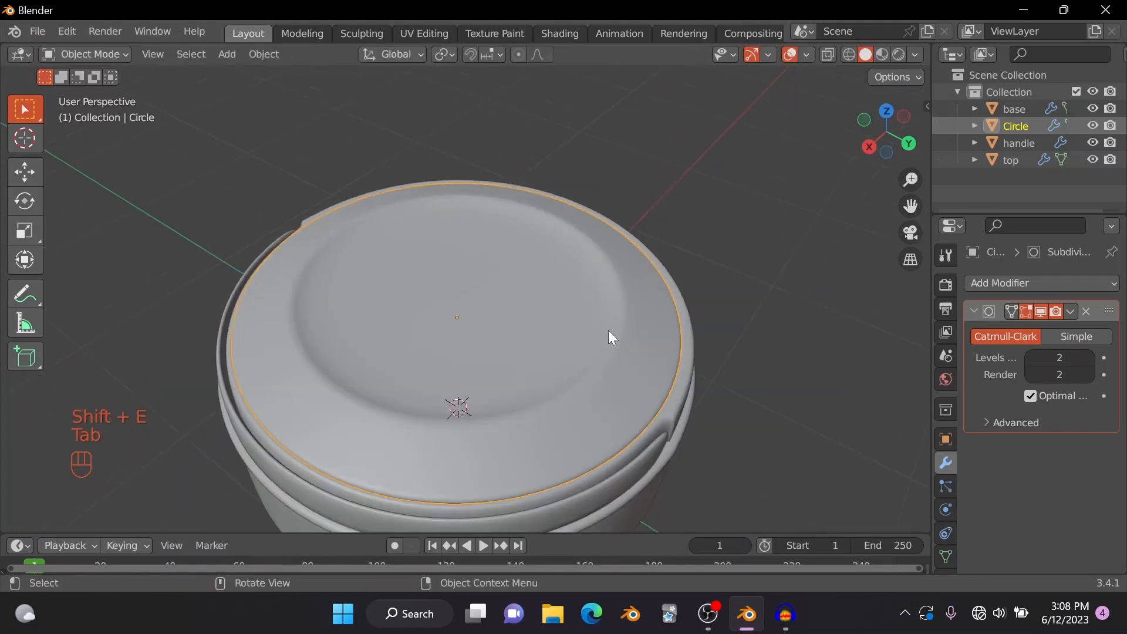
key("Tab")
key("Tab")
scroll(590, 329, "down", 2)
key("Tab")
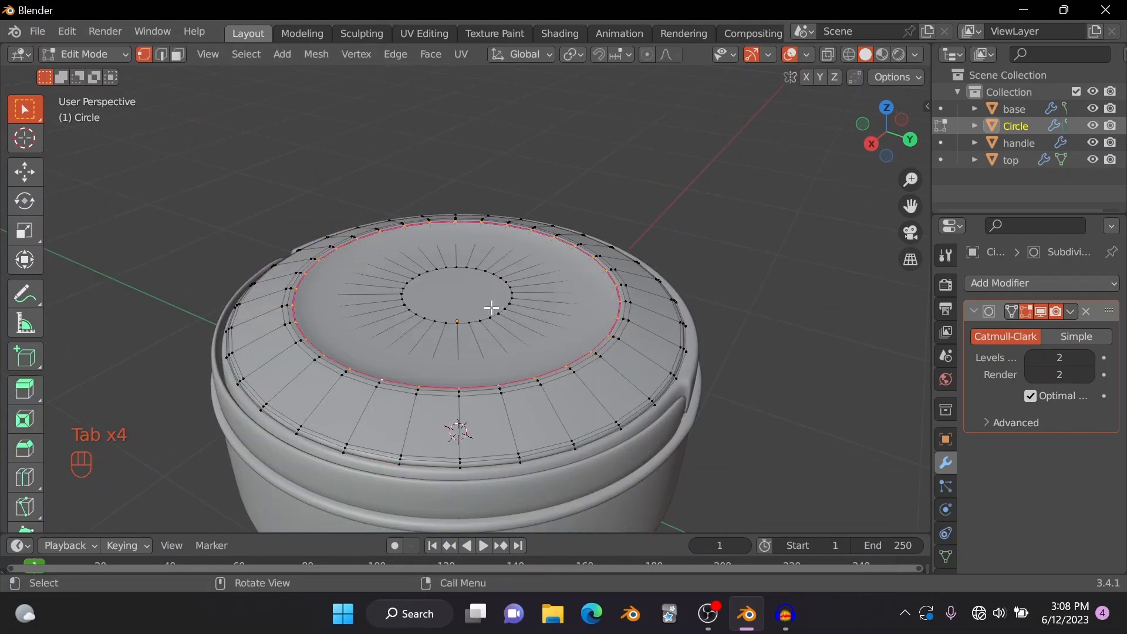
- Duplicate the small centre face in place and separate it into its own object
key("3")
left_click(454, 297)
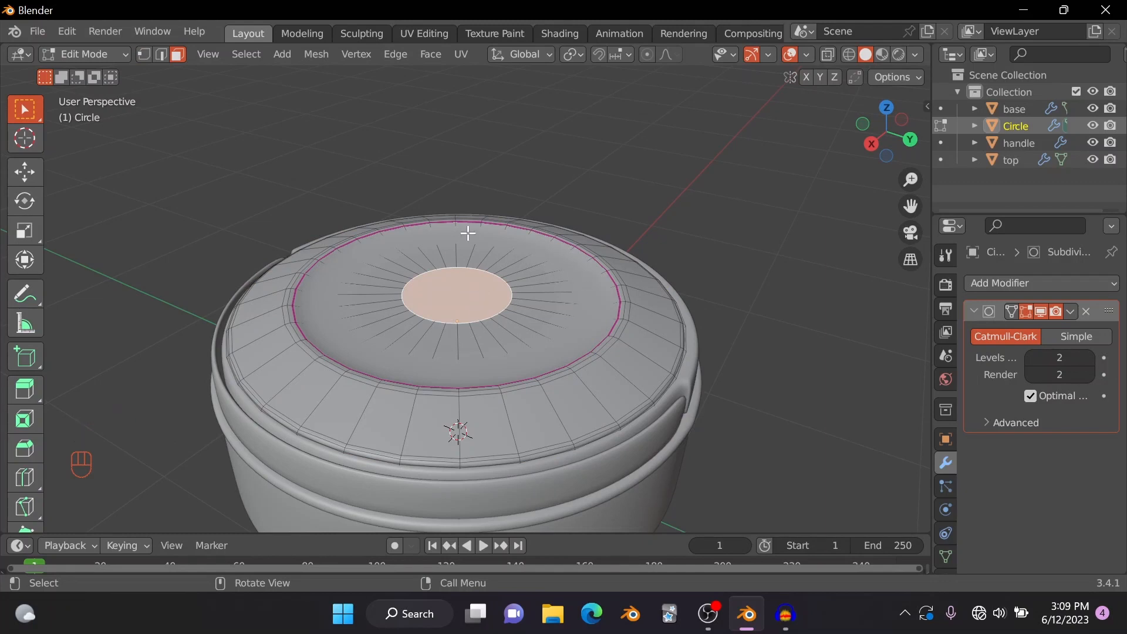
key("XF86AudioLowerVolume")
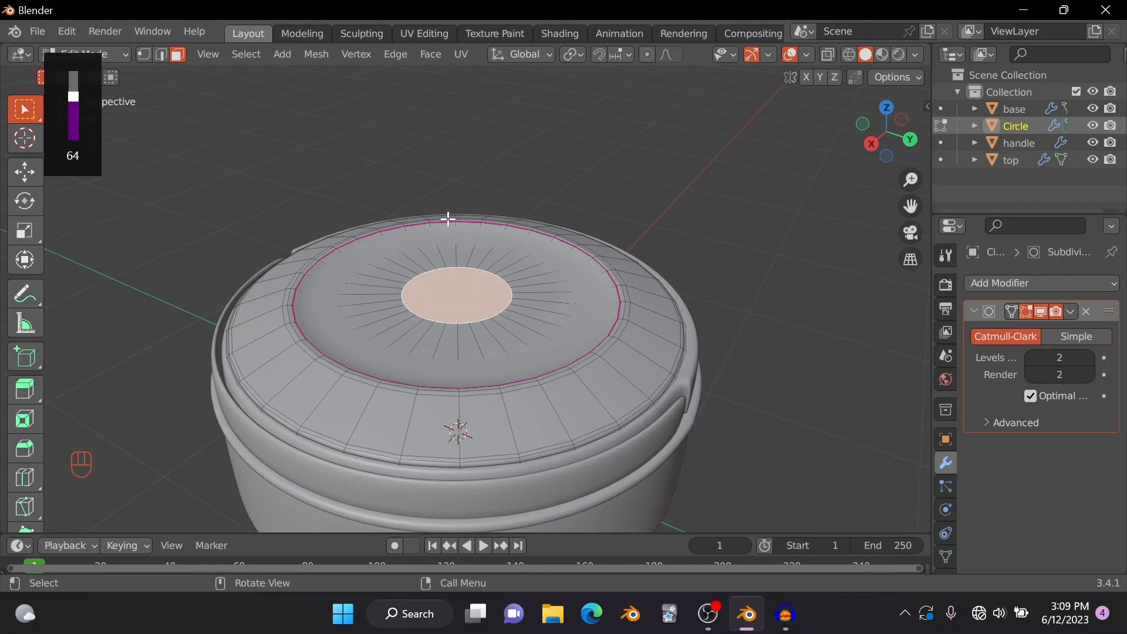
key("shift+d")
right_click(512, 247)
key("p")
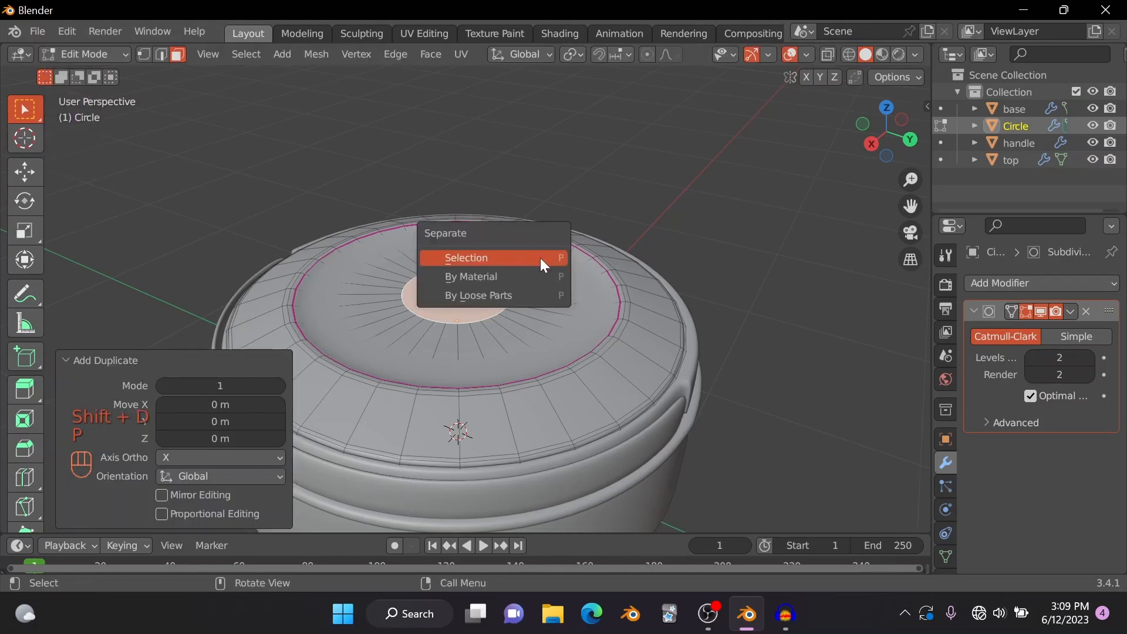
left_click(540, 258)
key("Tab")
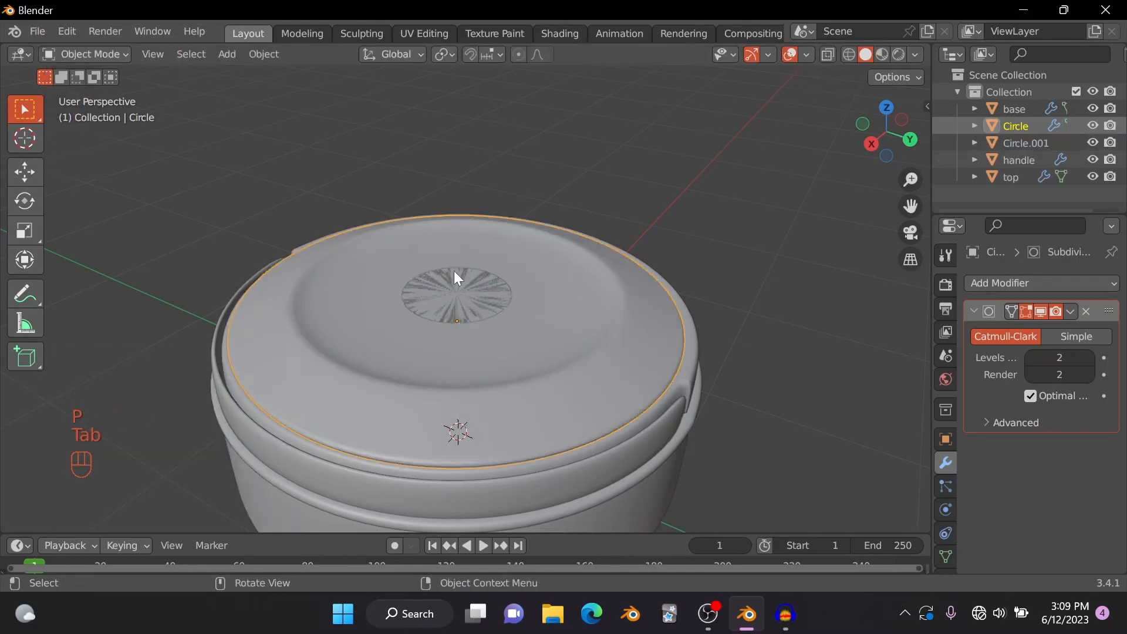
- In the Outliner, name the large lid insert 'cover' and the separated centre disc 'lid'
double_click(1007, 127)
type("cover")
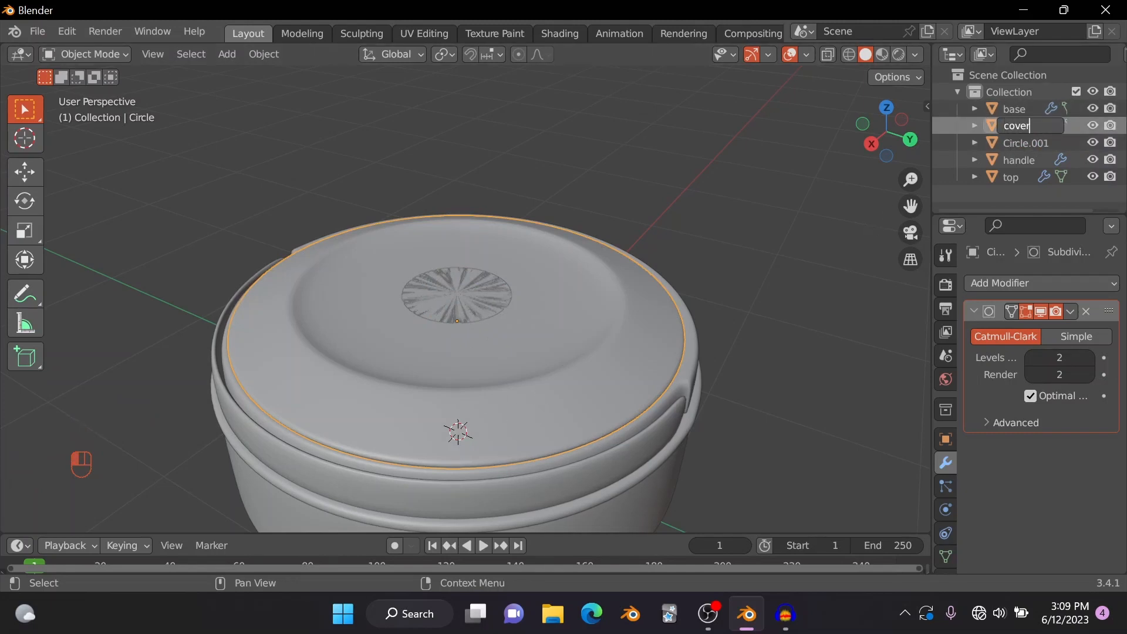
key("Return")
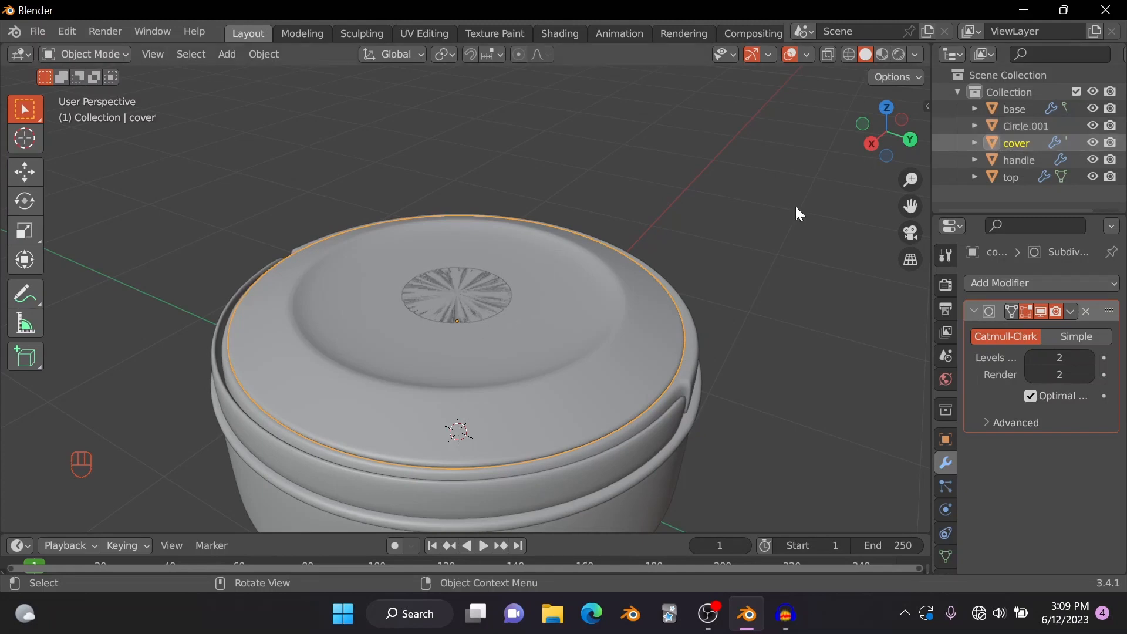
left_click(1007, 126)
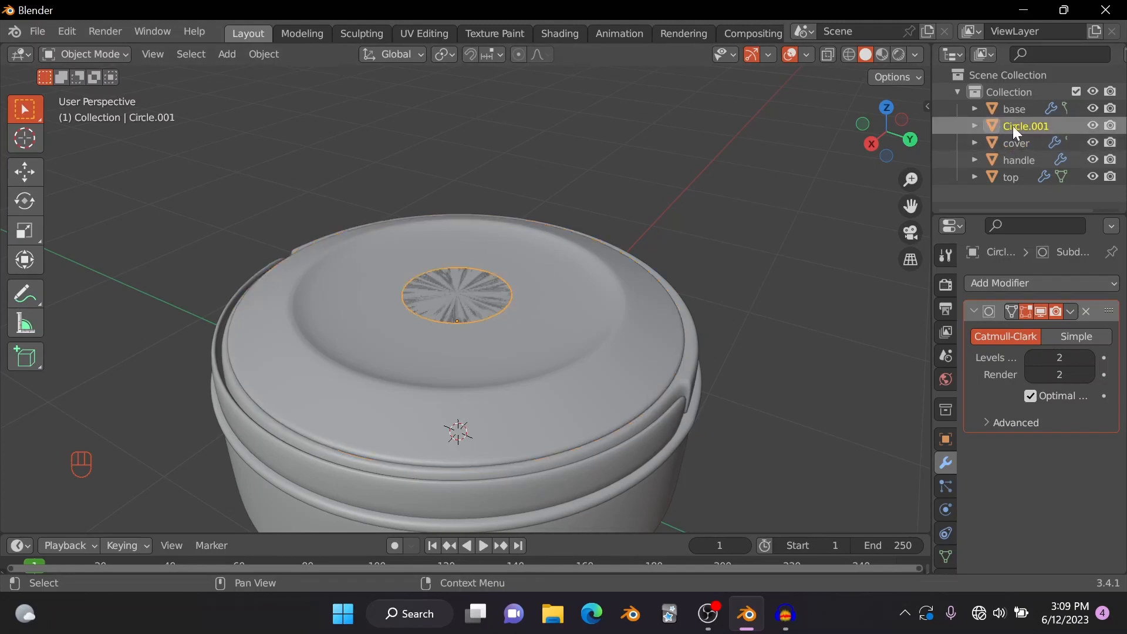
double_click(1013, 127)
key("ctrl+a")
key("BackSpace")
type("lid")
key("Return")
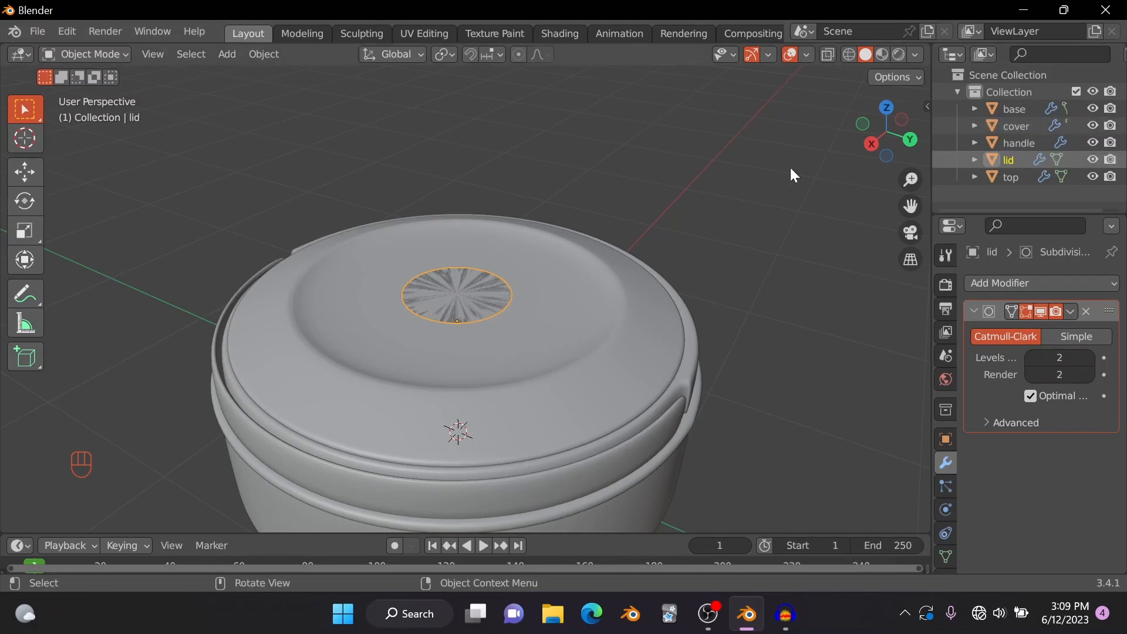
middle_click_drag(400, 277, 403, 262)
- Edit the lid disc in a see-through side view with all its vertices selected
key("Tab")
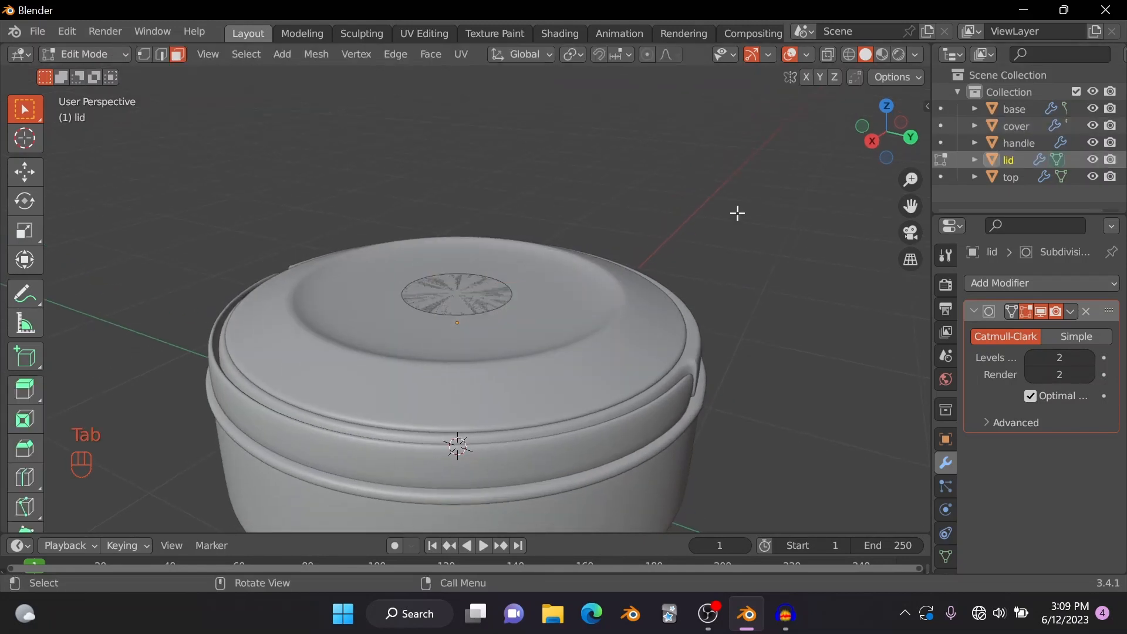
left_click(875, 143)
left_click(877, 137)
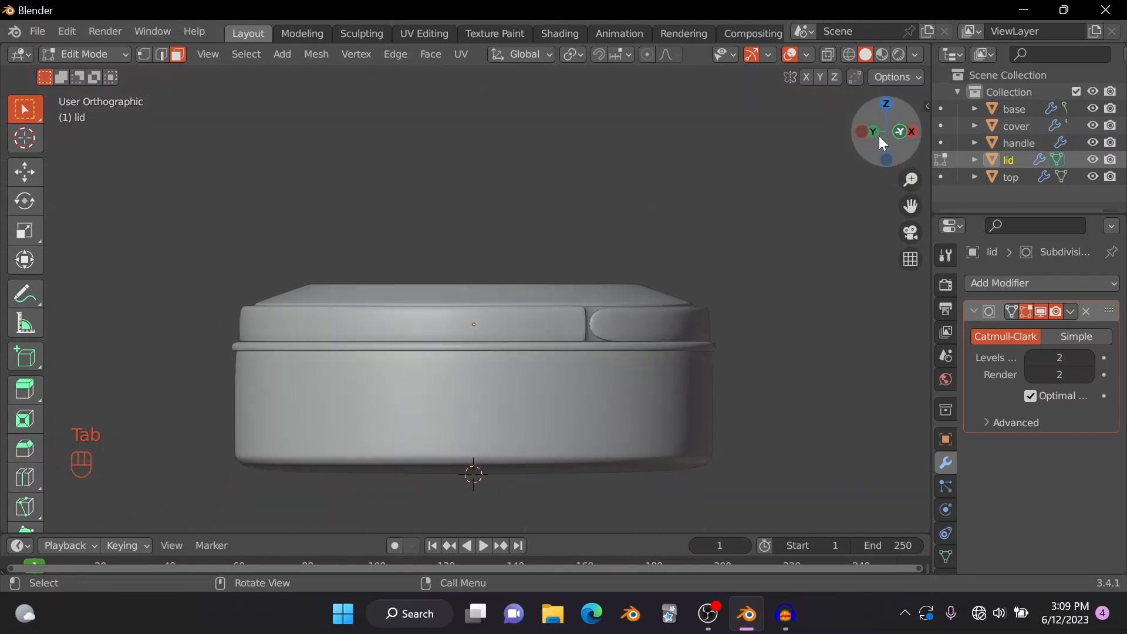
key("alt+z")
scroll(671, 199, "up", 4)
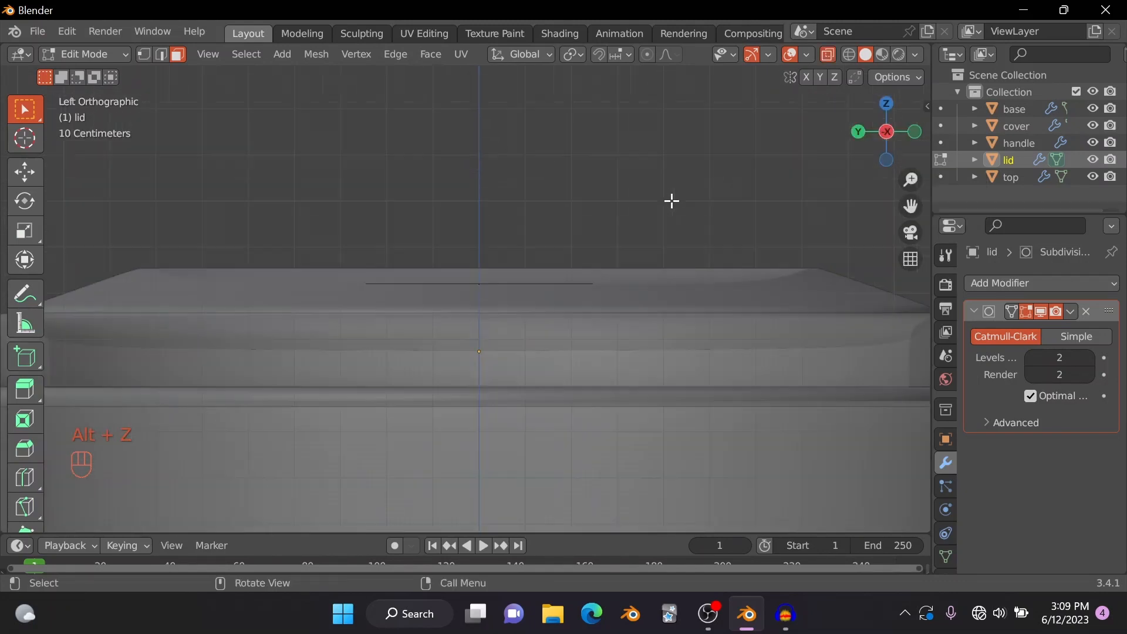
key("1")
scroll(633, 205, "down", 2)
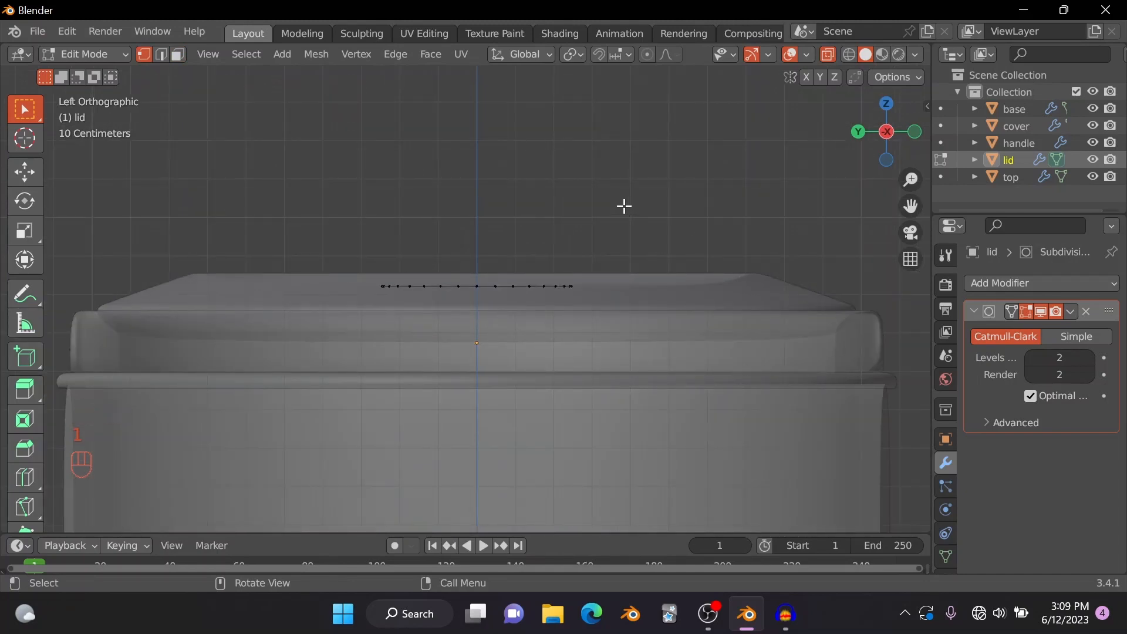
key("a")
scroll(624, 206, "down", 1)
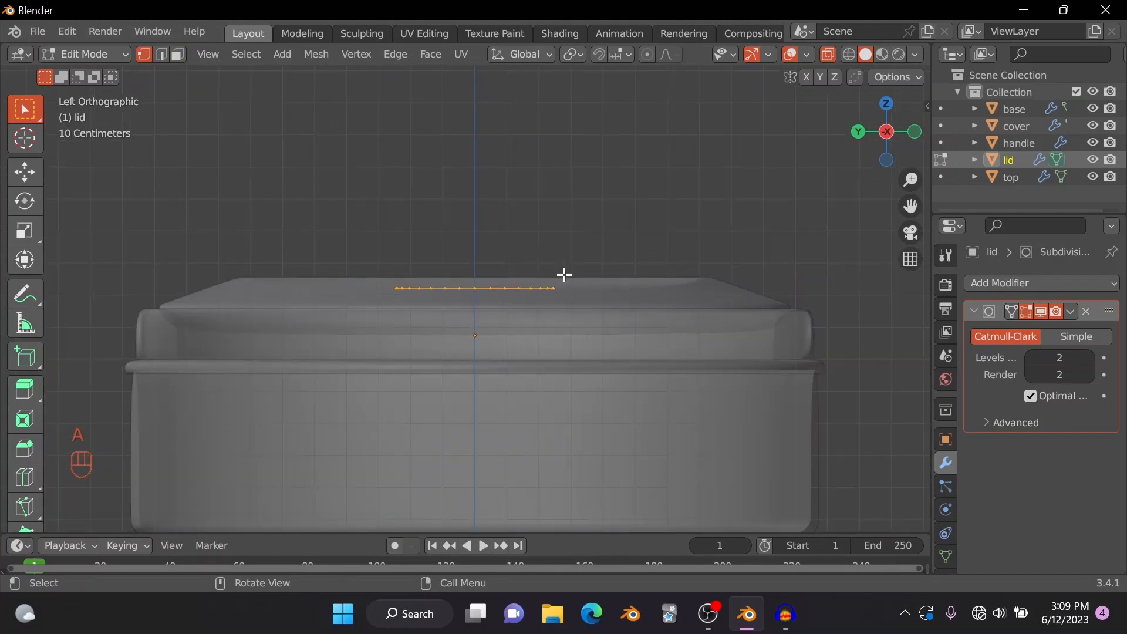
- Extrude the disc upward into a cylinder and add edge loops across the knob
key("e")
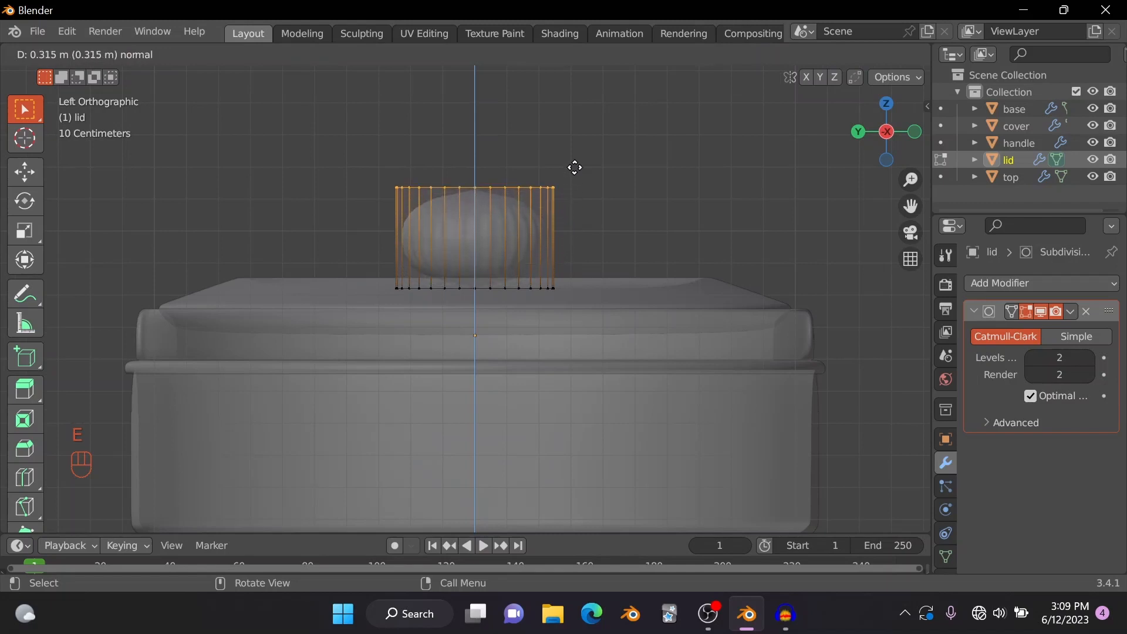
left_click(578, 127)
key("ctrl+r")
scroll(541, 221, "up", 1)
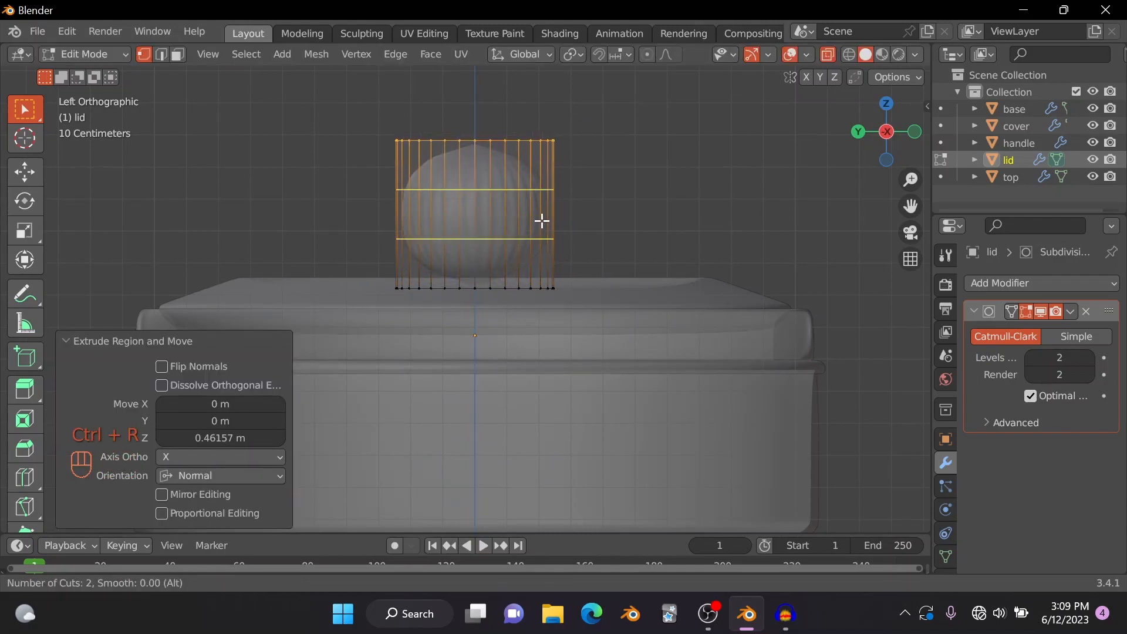
left_click(541, 221)
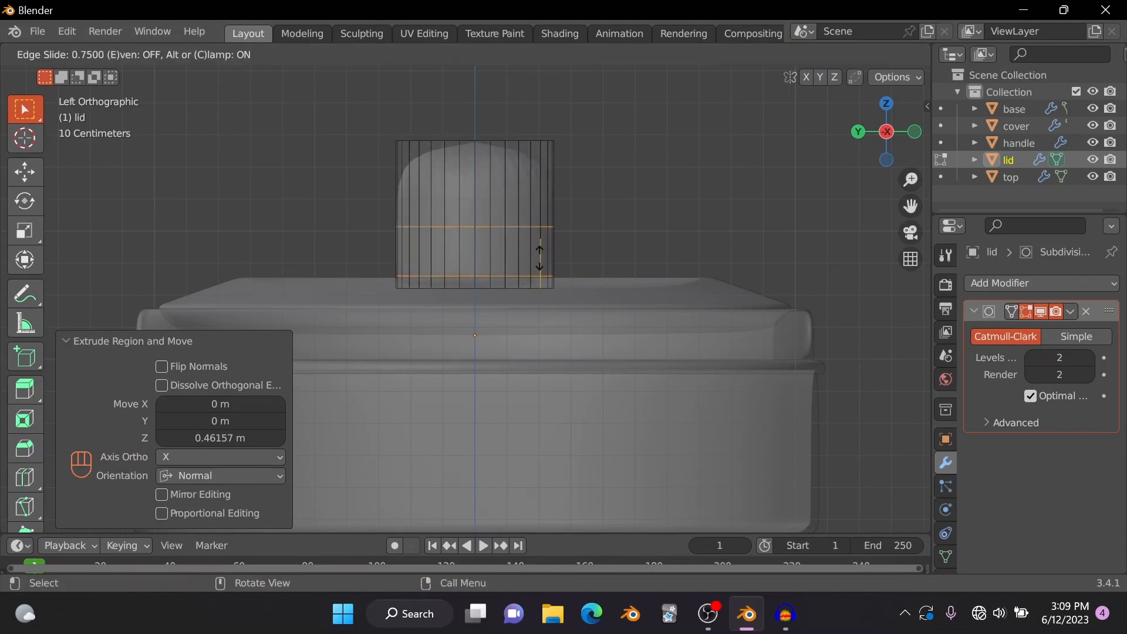
left_click(540, 255)
left_click(526, 198)
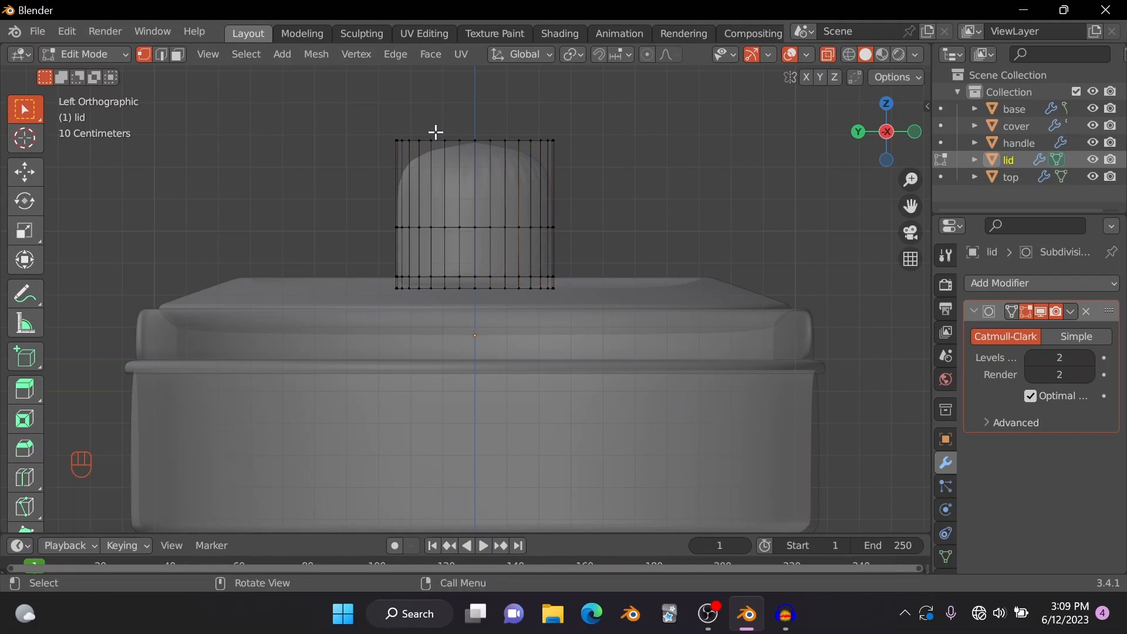
left_click_drag(380, 121, 476, 167)
left_click_drag(380, 184, 563, 247)
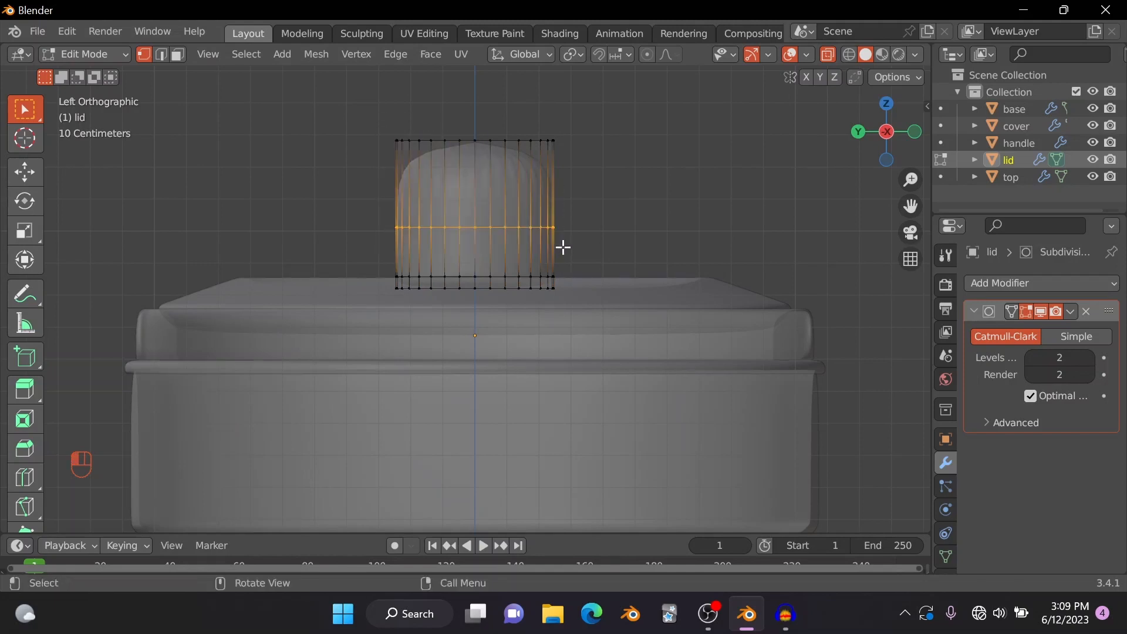
key("ctrl+r")
left_click(520, 198)
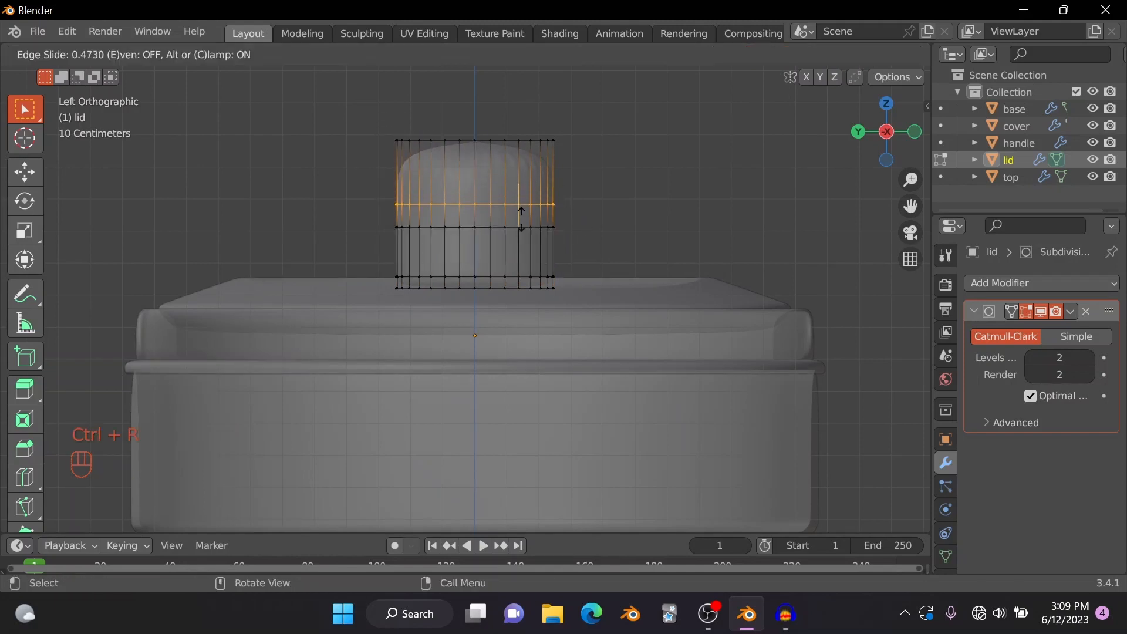
left_click(520, 212)
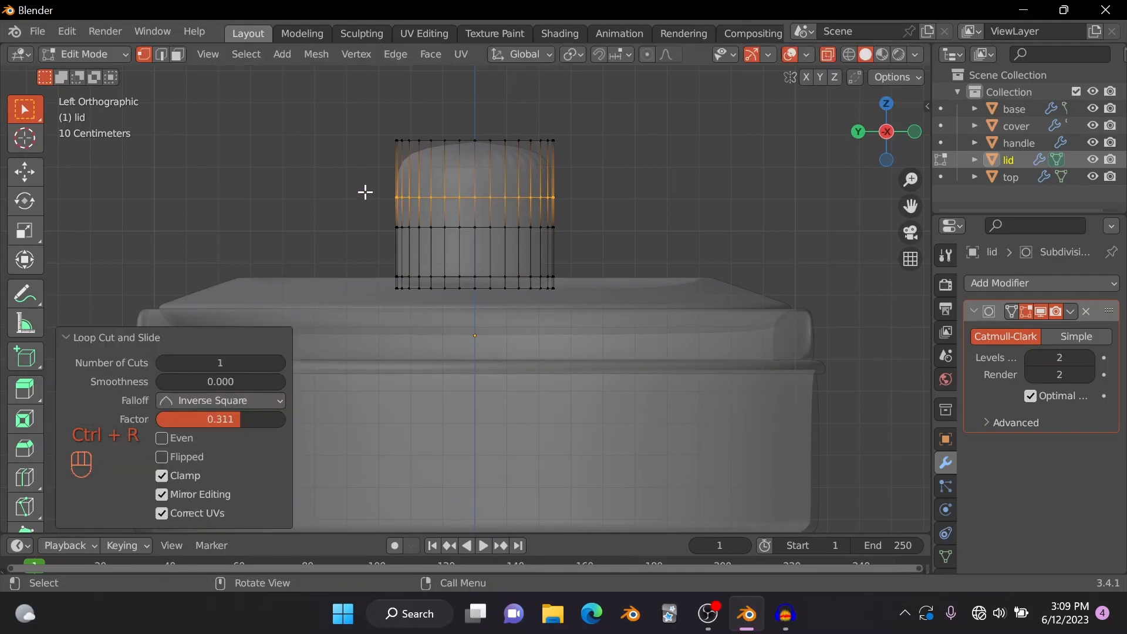
- Pinch the knob's middle band to 0.9147 and lower its top loop 0.054948 m
left_click_drag(365, 192, 611, 255)
key("s")
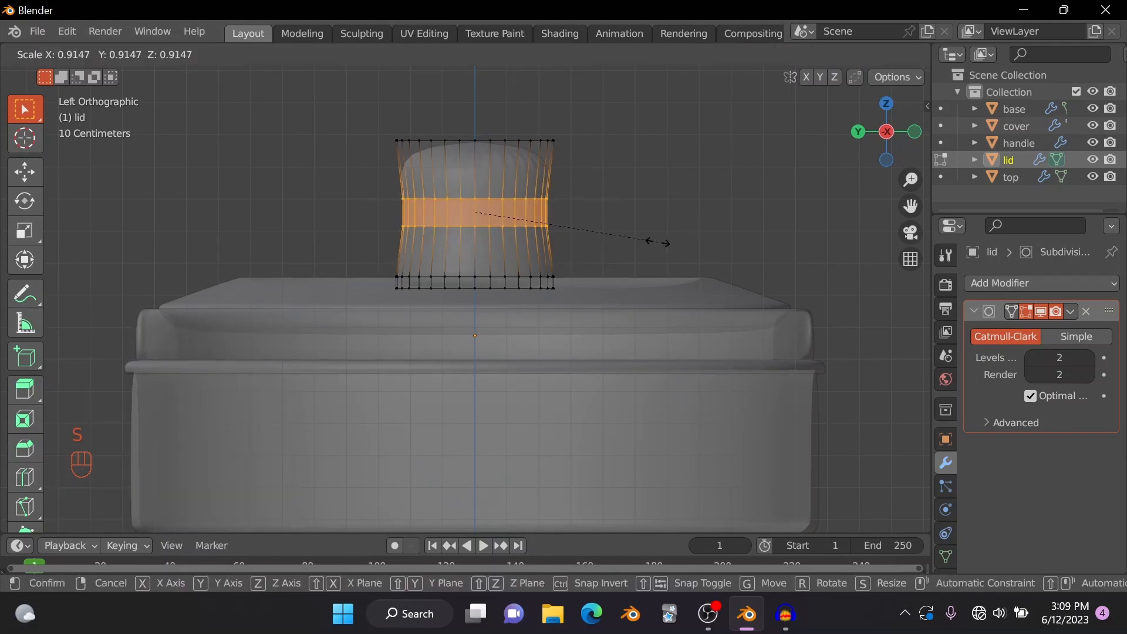
left_click(652, 238)
left_click_drag(374, 110, 578, 172)
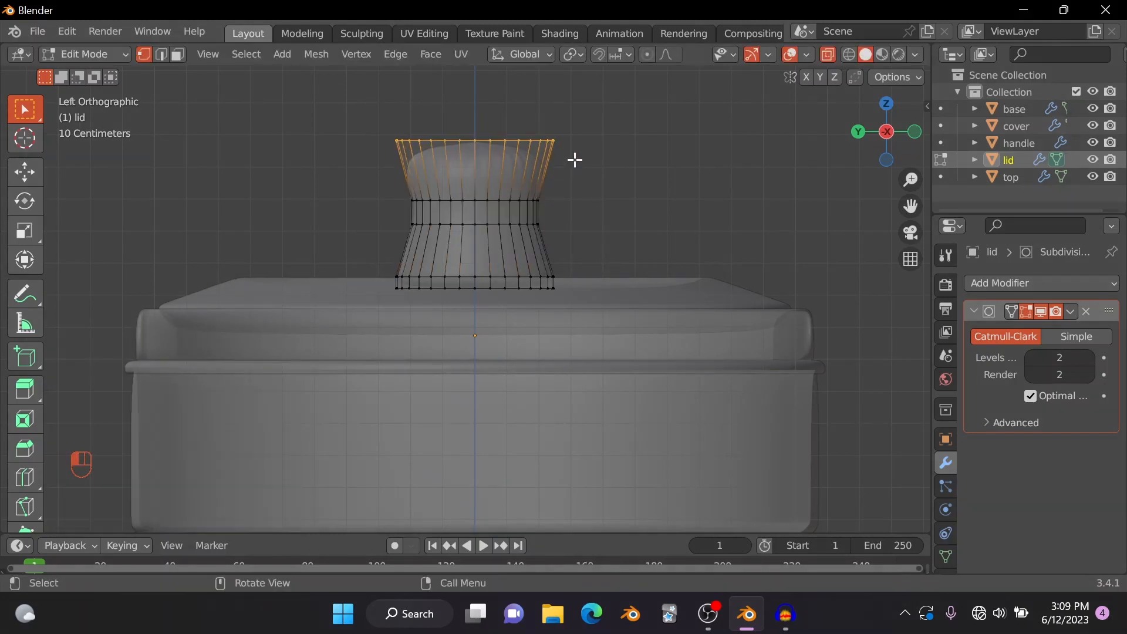
key("g")
key("z")
left_click(569, 178)
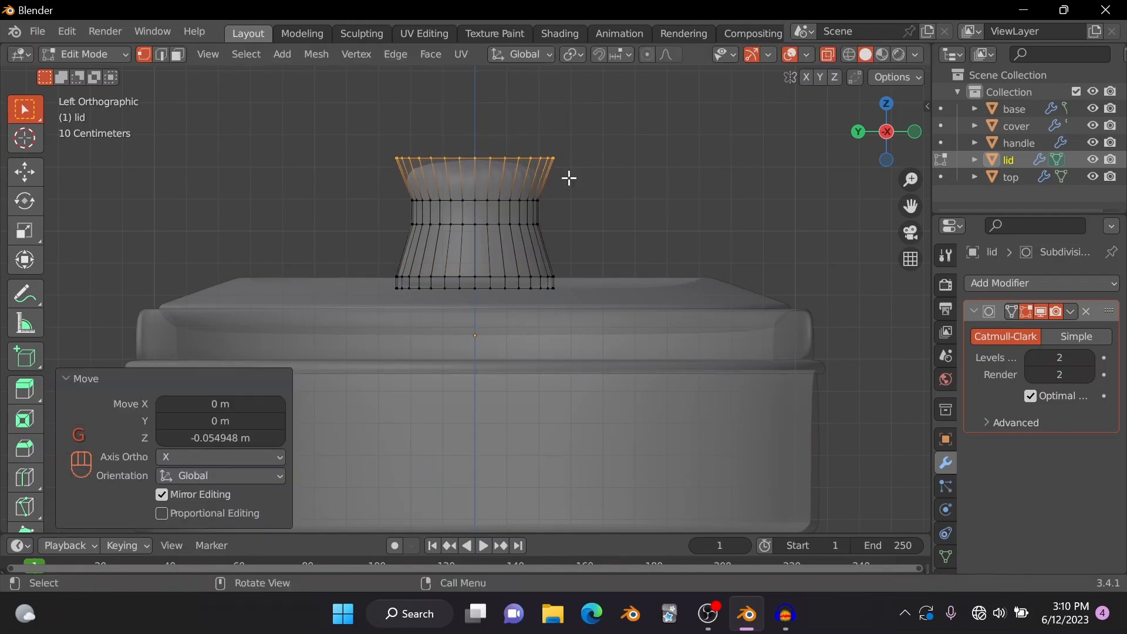
key("alt+z")
middle_click_drag(566, 141, 573, 216)
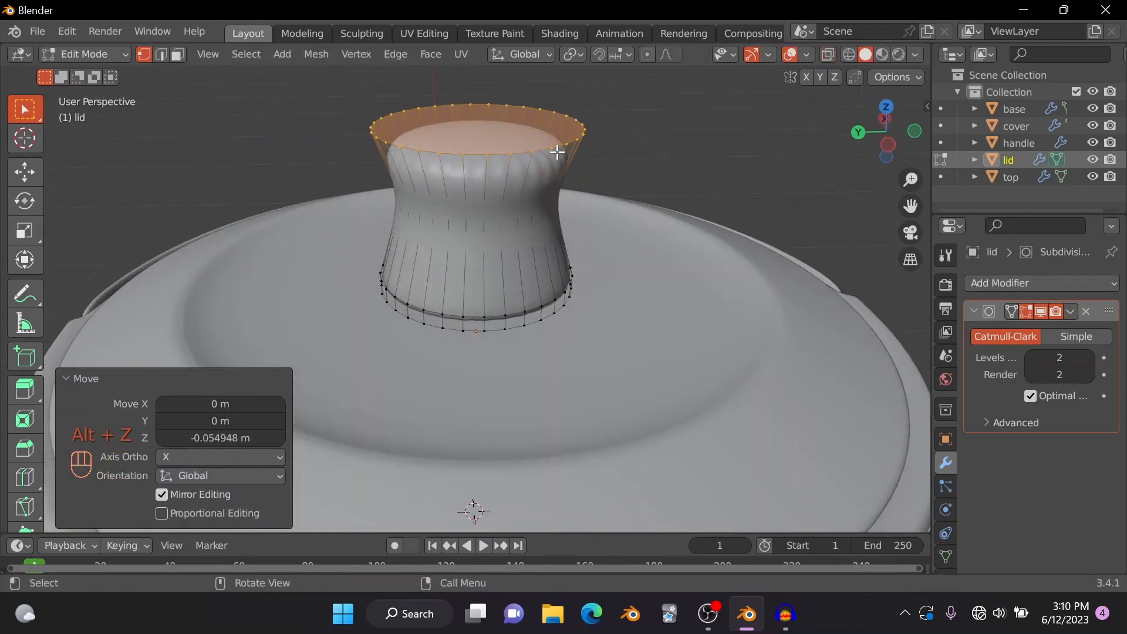
- Bevel the knob's top rim and return to Object Mode
scroll(587, 141, "down", 3)
key("ctrl+b")
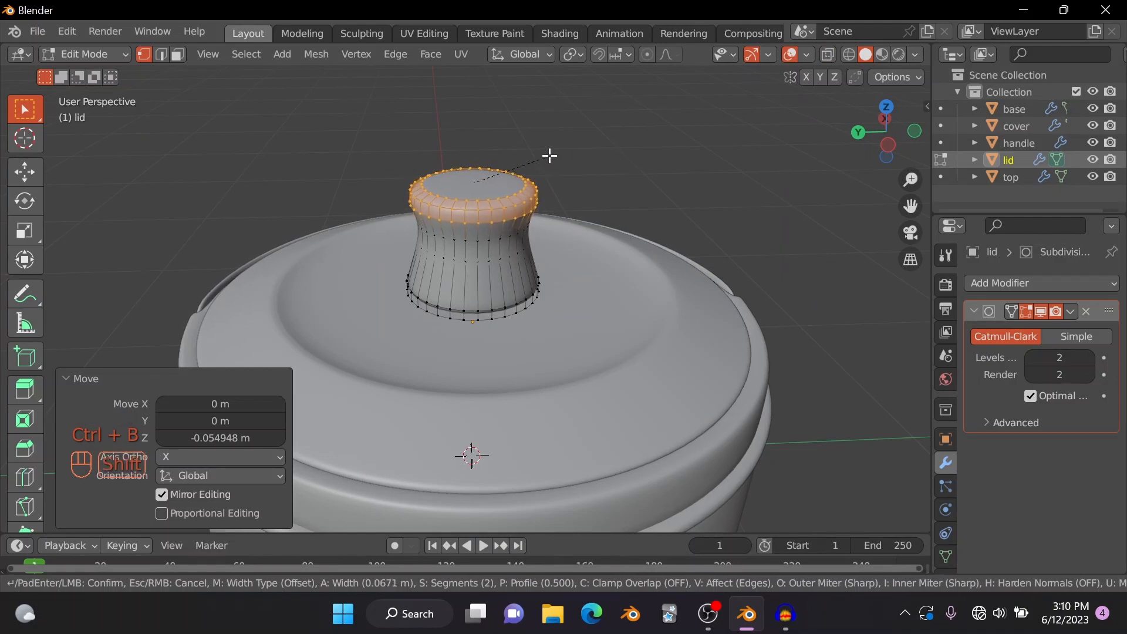
scroll(549, 156, "up", 1, "shift")
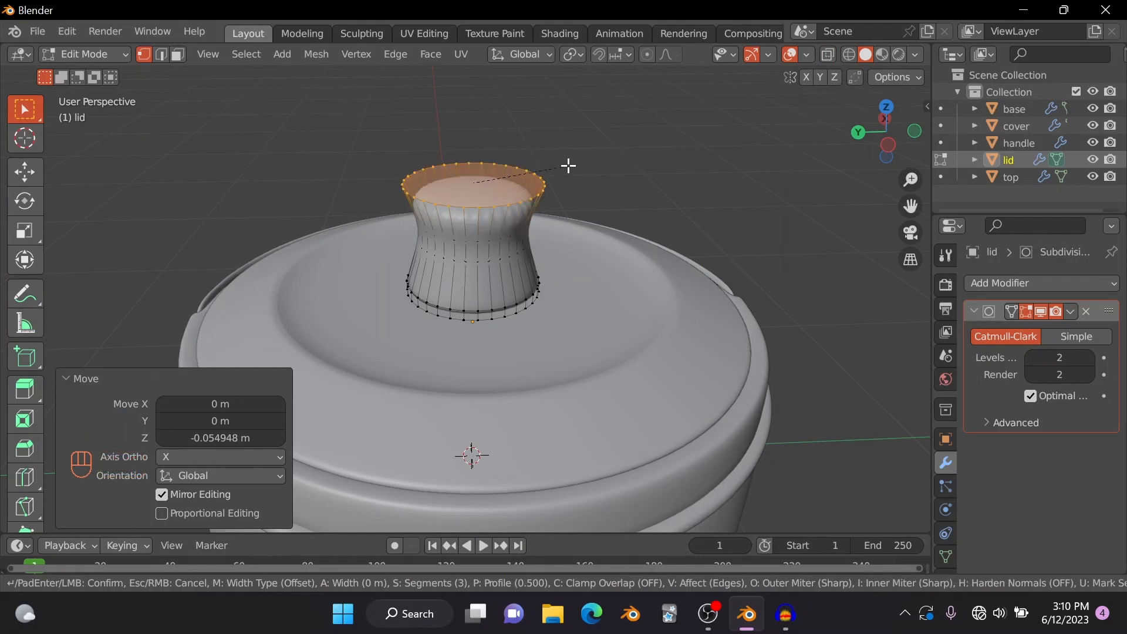
left_click(612, 156)
key("Tab")
- Rescale the knob's height along Z, then raise it slightly on Z
scroll(541, 241, "down", 3)
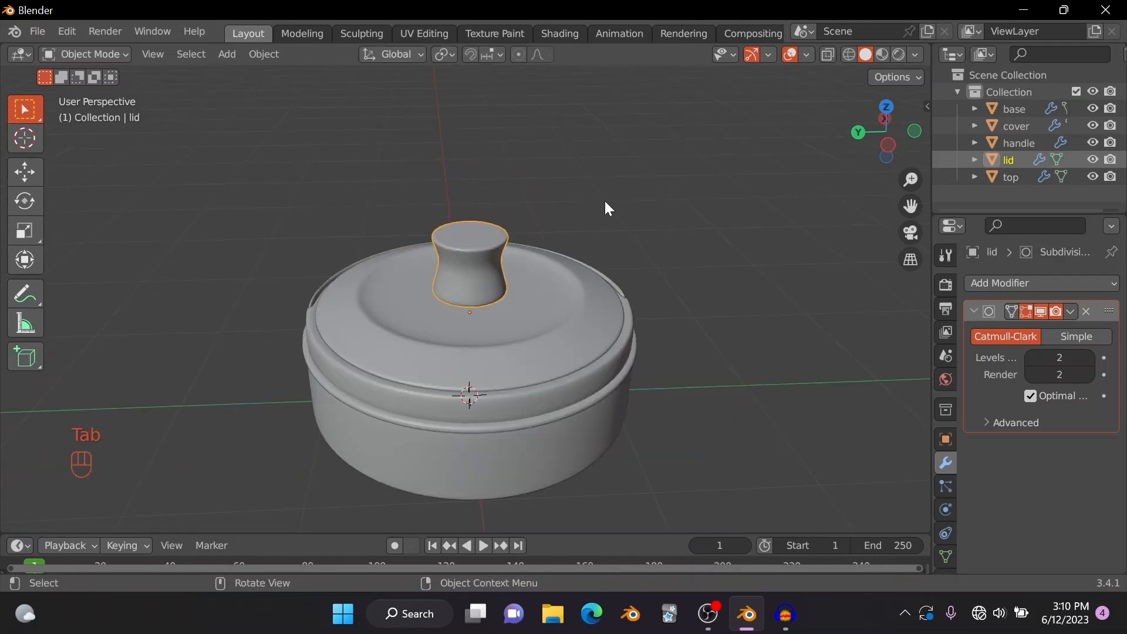
key("s")
key("z")
left_click(555, 240)
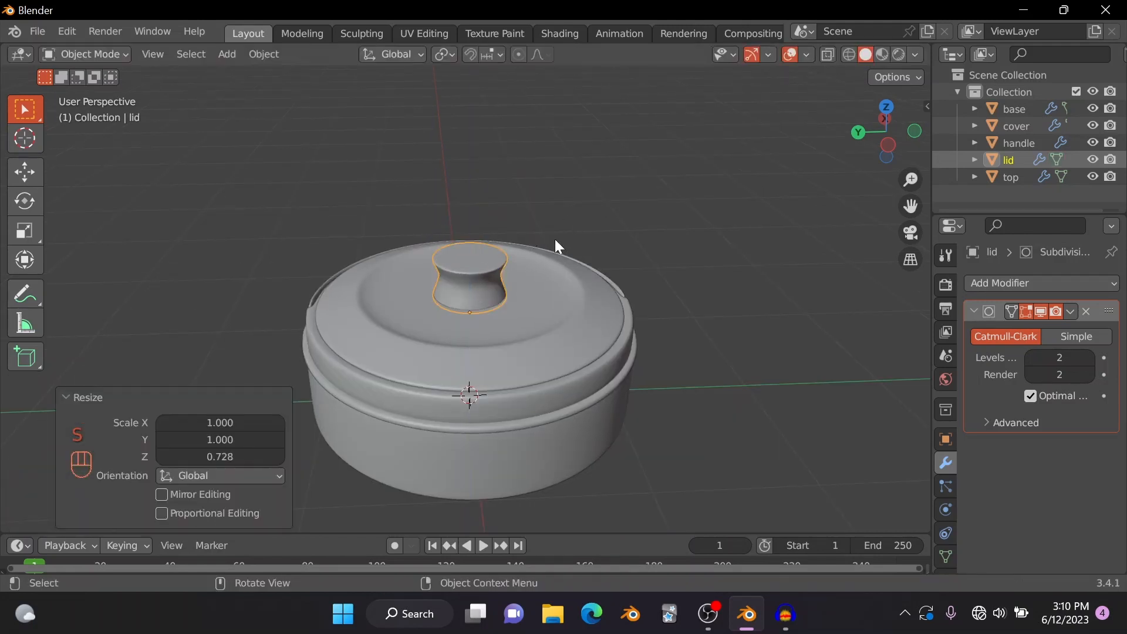
scroll(546, 247, "up", 4)
key("s")
key("z")
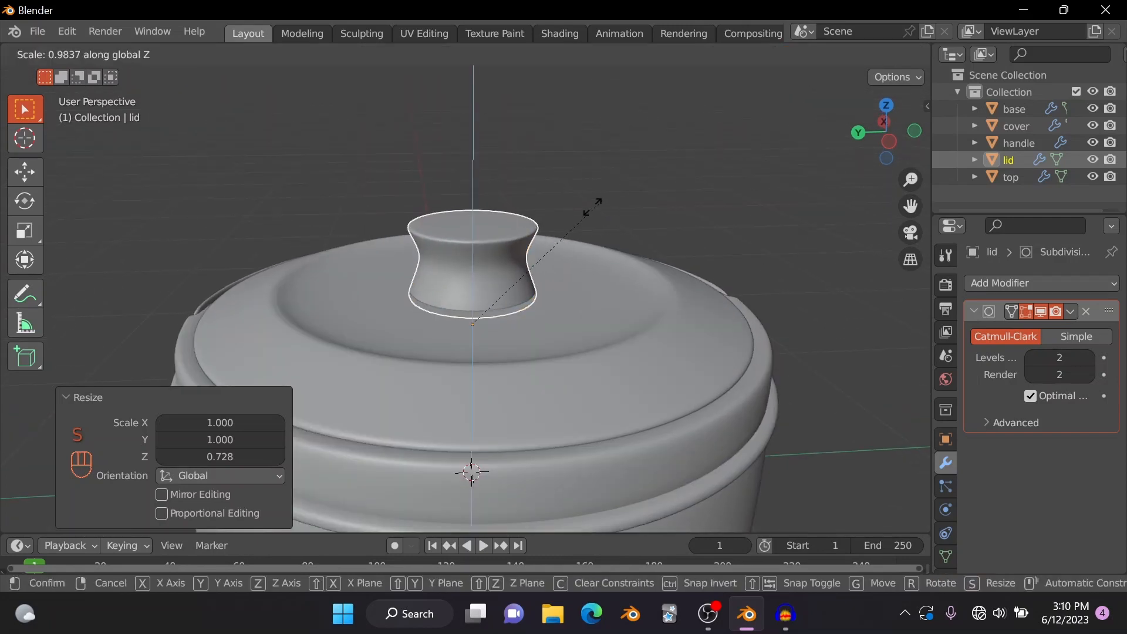
left_click(575, 227)
key("g")
key("z")
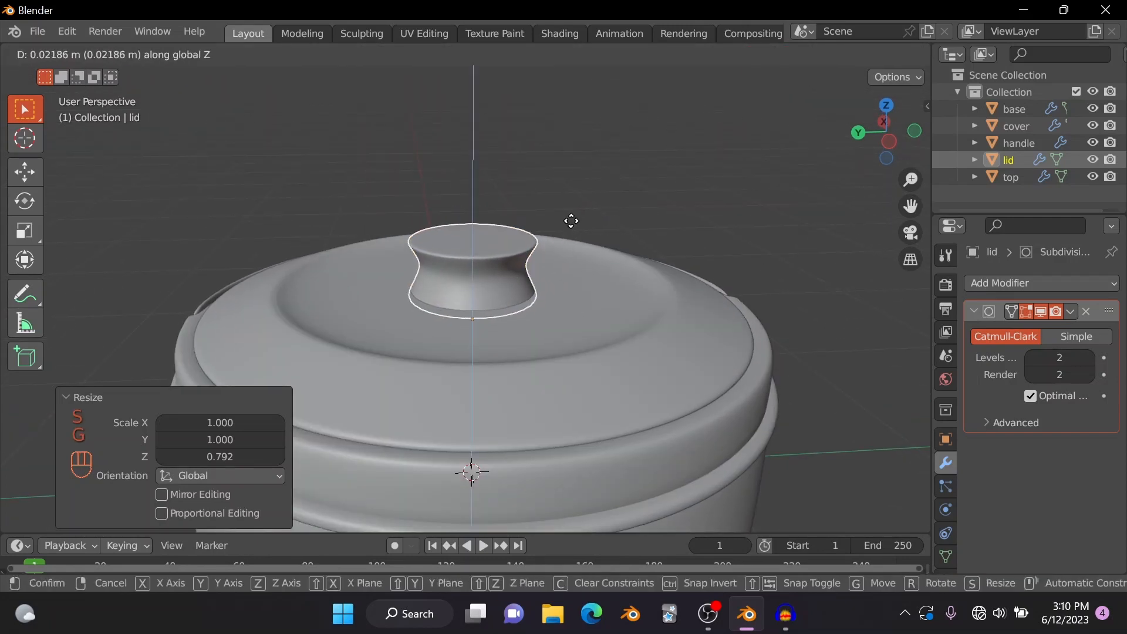
left_click(569, 220)
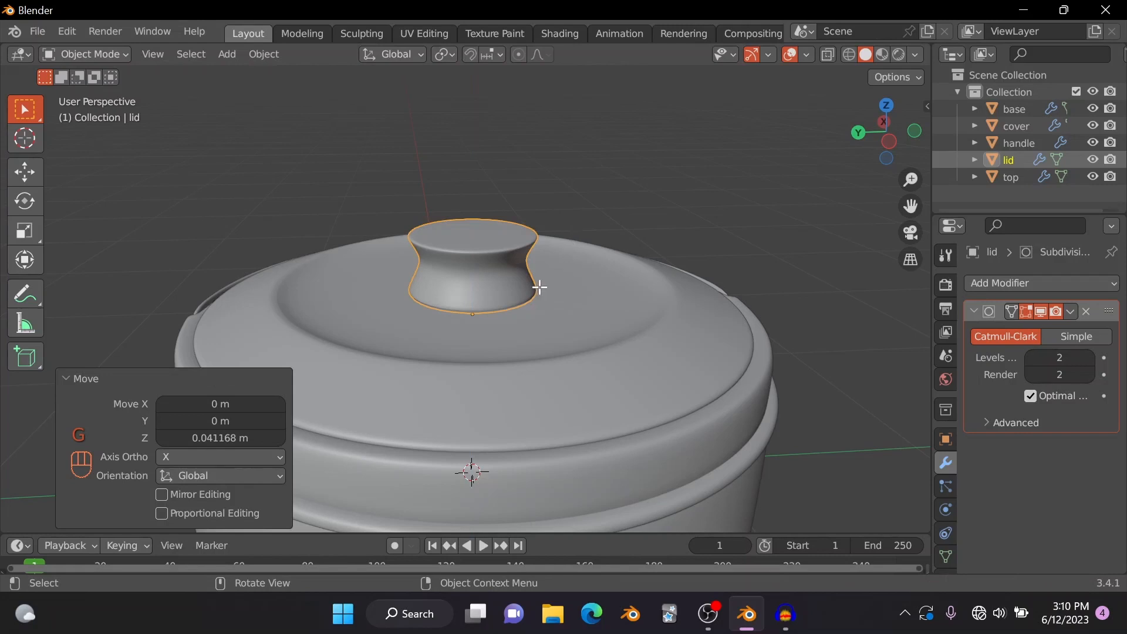
- Isolate the knob in Local View and inset its bottom face
key("Tab")
middle_click_drag(536, 284, 559, 259)
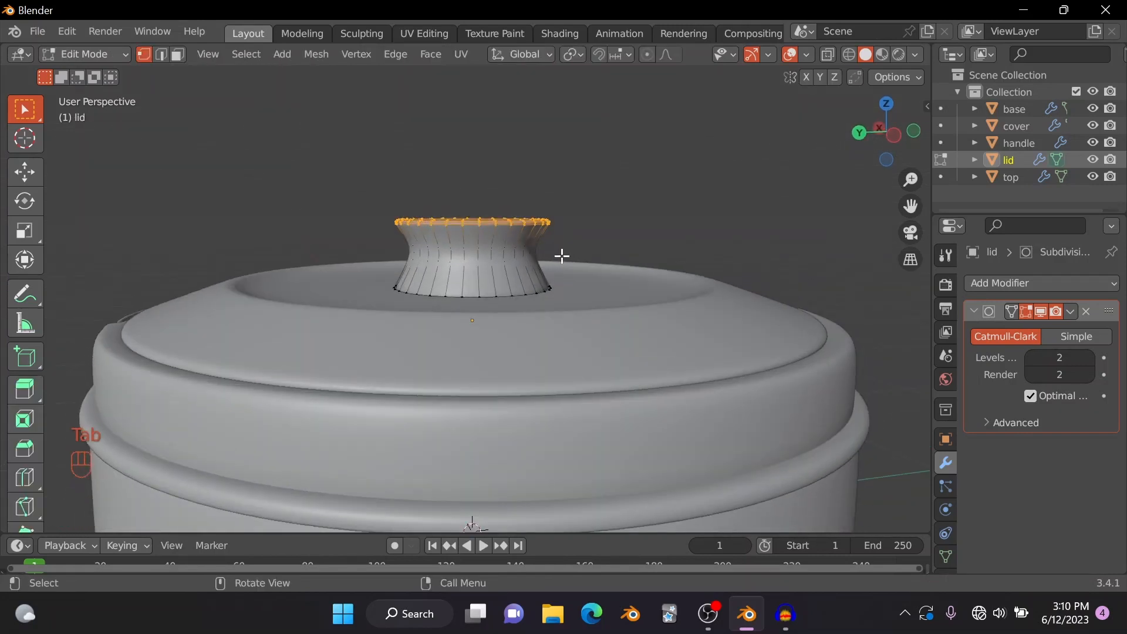
key("slash")
middle_click_drag(465, 339, 475, 276)
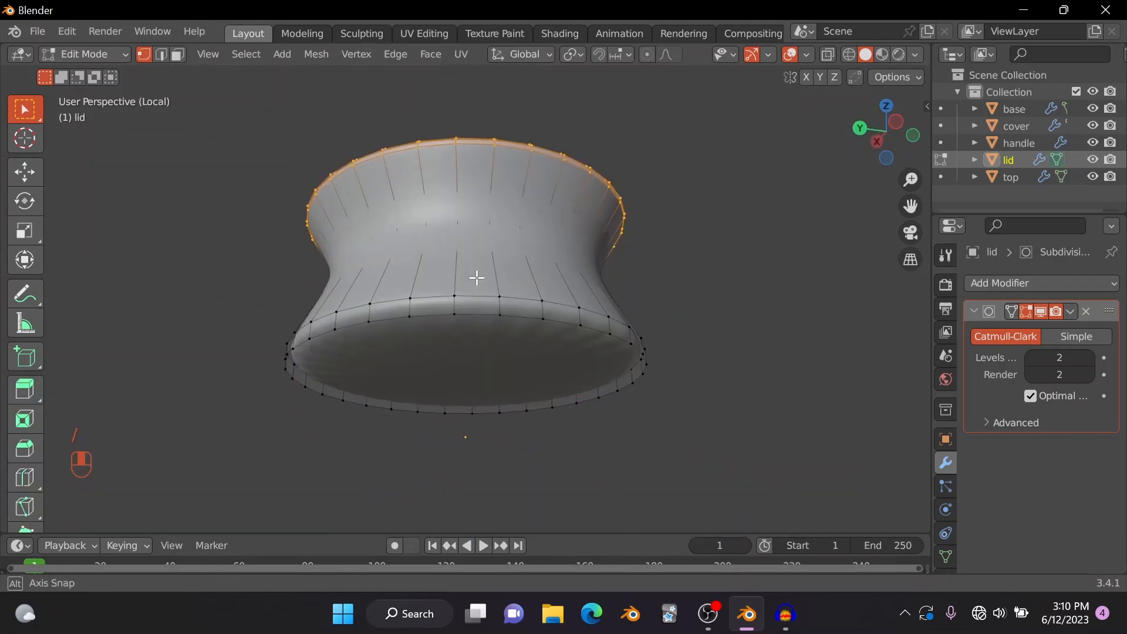
left_click(455, 354)
left_click(477, 356)
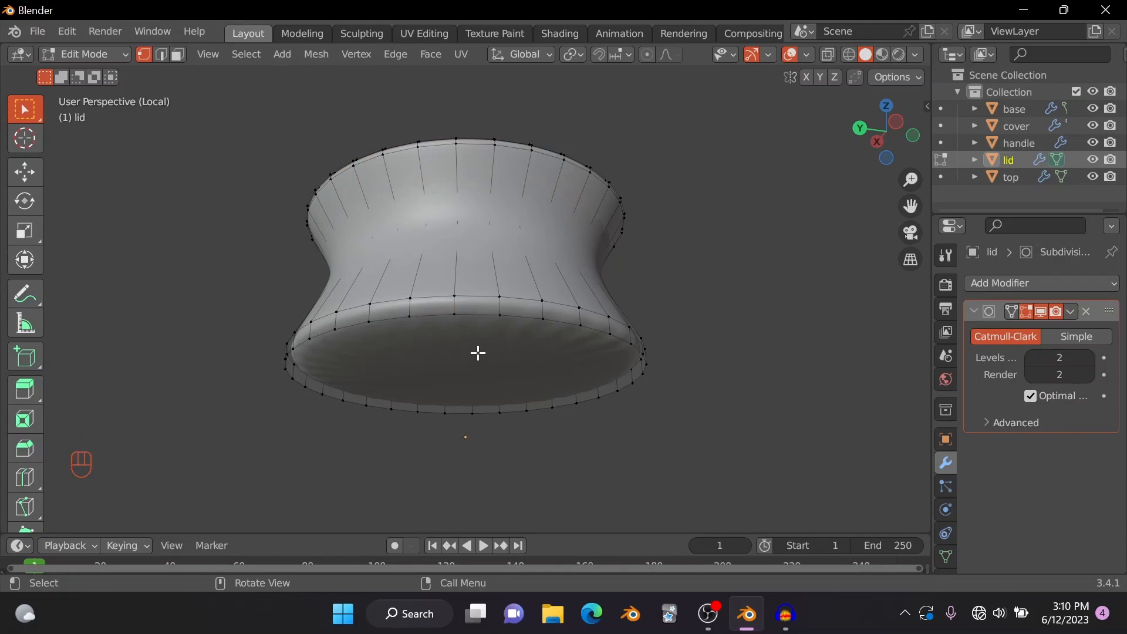
key("3")
left_click(477, 343)
key("i")
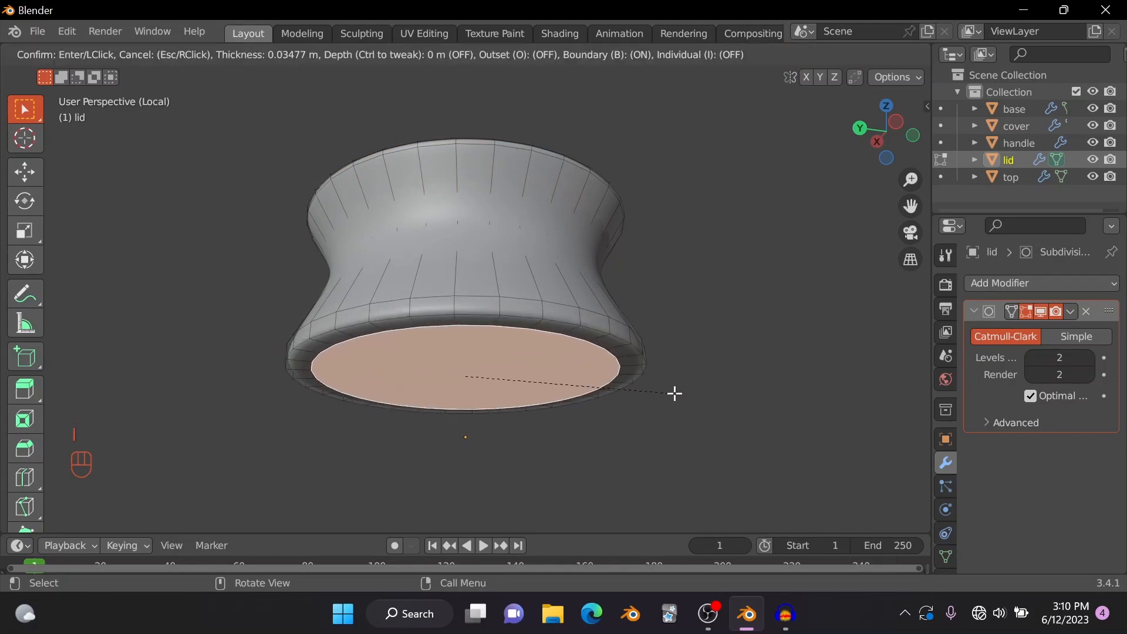
left_click(678, 391)
- Crease the inset edges and the knob's bottom rim loop at 0.319, then return to the full pot view
key("shift+e")
left_click(776, 366)
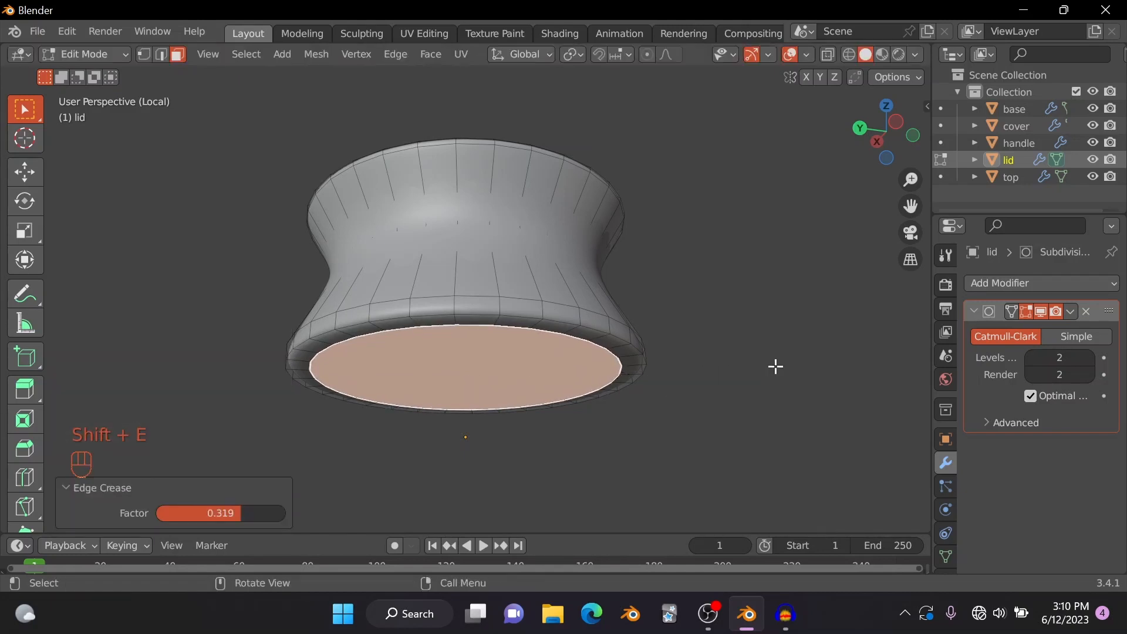
left_click(598, 332)
key("1")
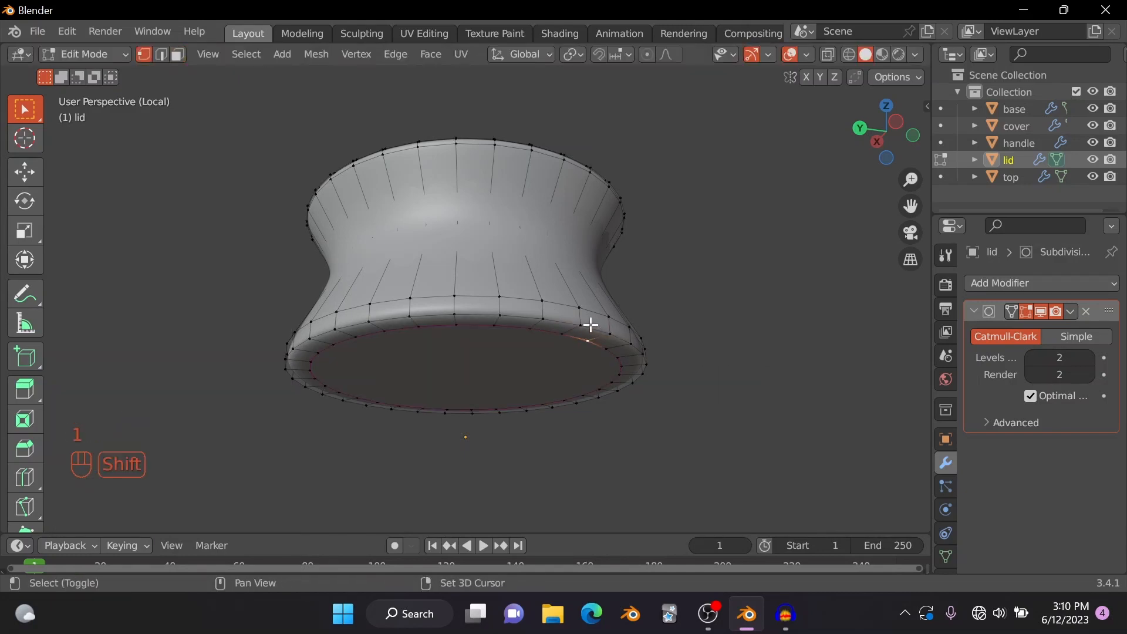
left_click(589, 323, "alt+shift")
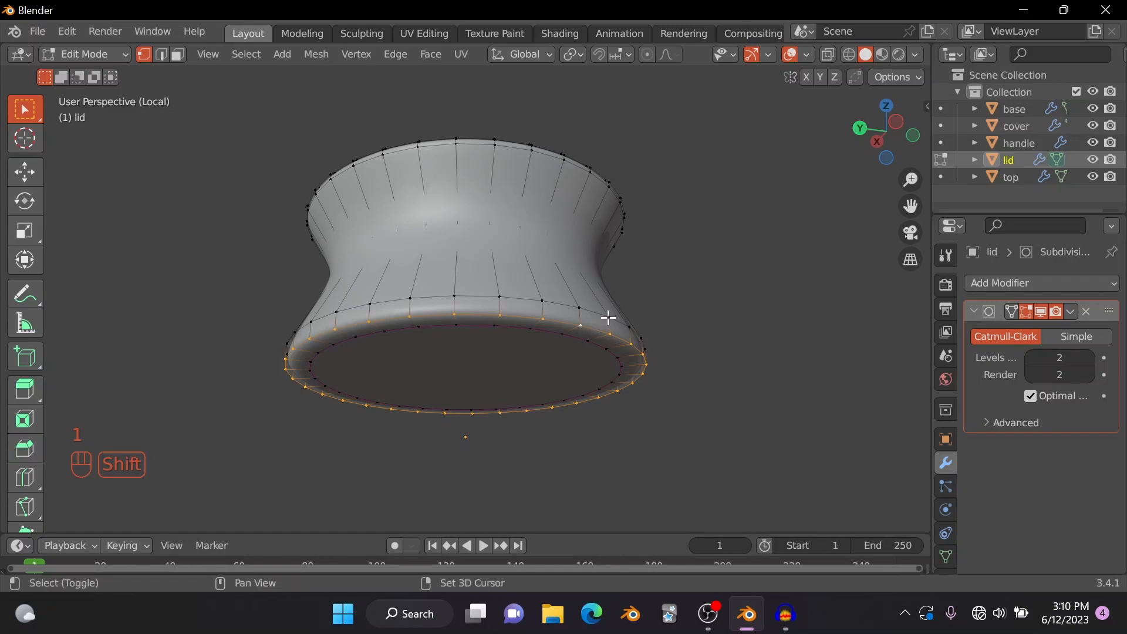
key("shift+e")
left_click(715, 298)
key("Tab")
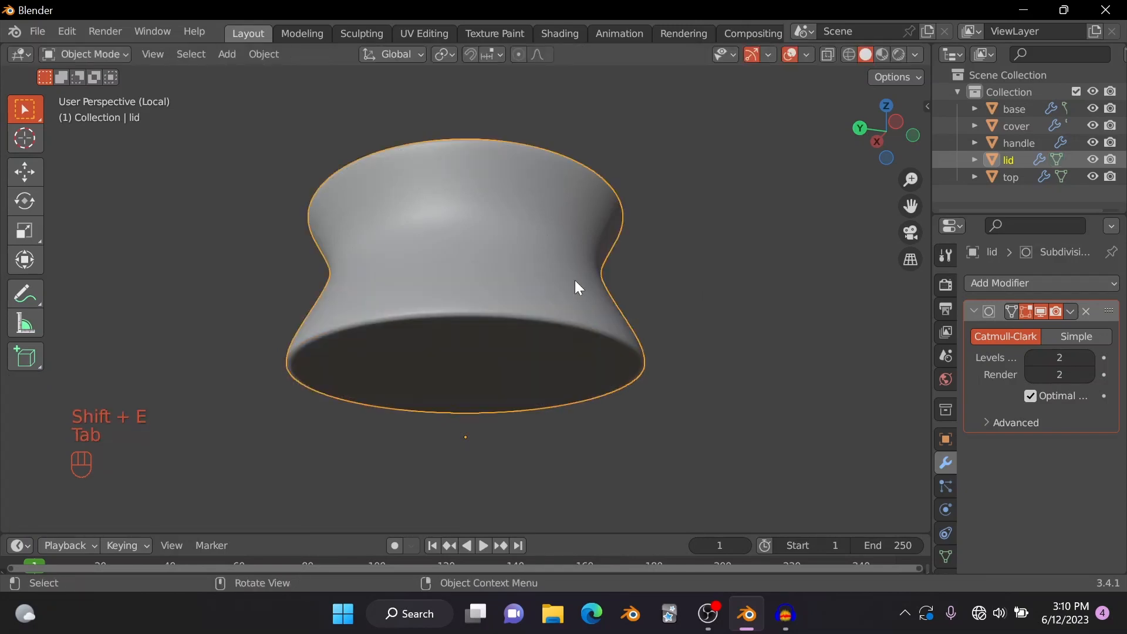
key("slash")
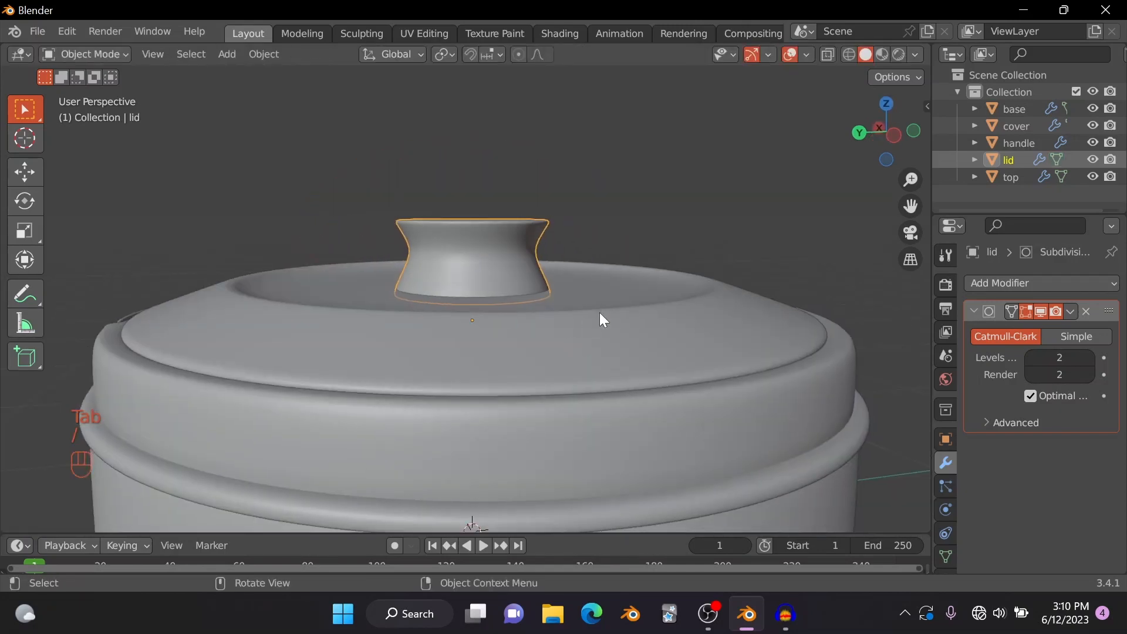
- Deselect the knob and orbit to a near side-on view of the whole pot
left_click(592, 181)
scroll(534, 226, "down", 5)
middle_click_drag(534, 226, 520, 254)
scroll(511, 263, "down", 5)
scroll(376, 371, "up", 4)
middle_click_drag(361, 389, 568, 341)
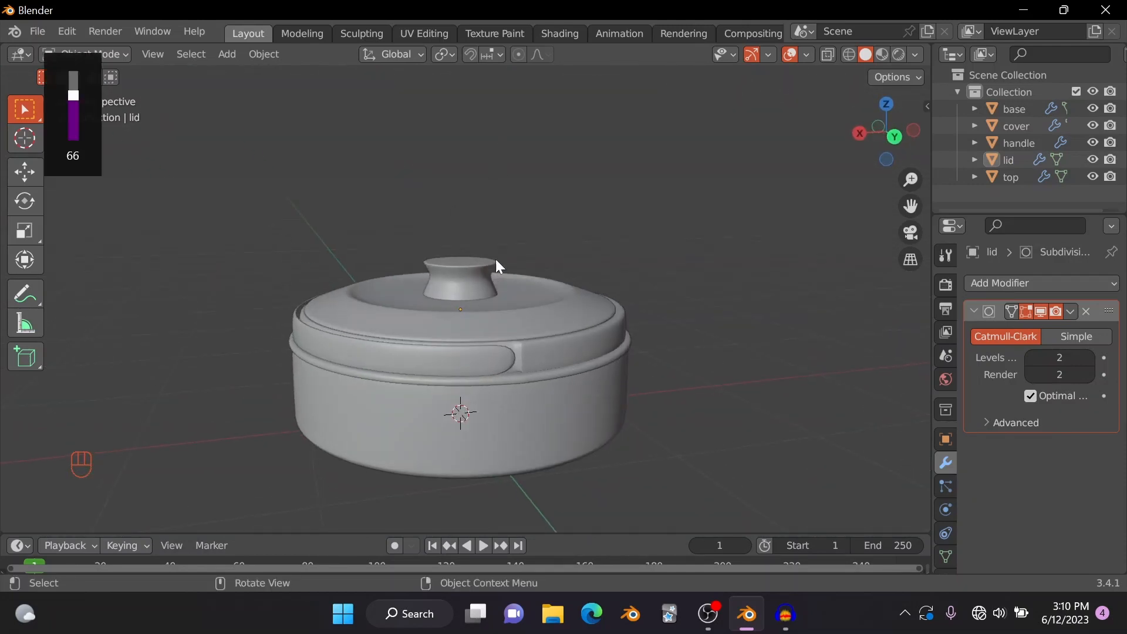
- Select knob, cover, rim ring, handle, then base, and parent them with Object (Keep Transform)
left_click(463, 294)
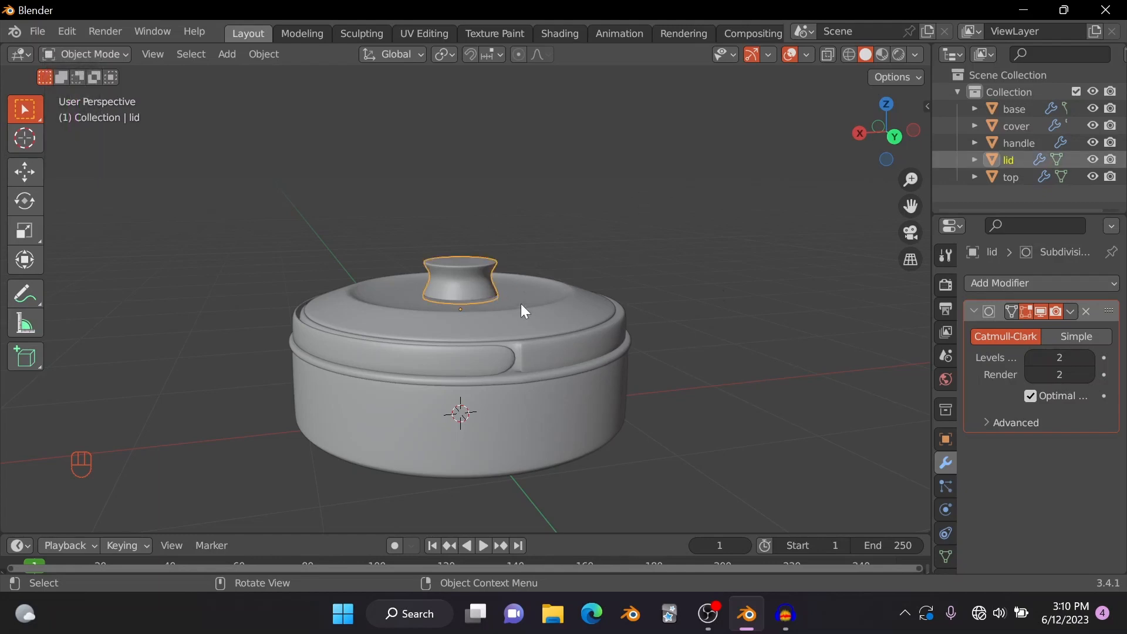
left_click(496, 420)
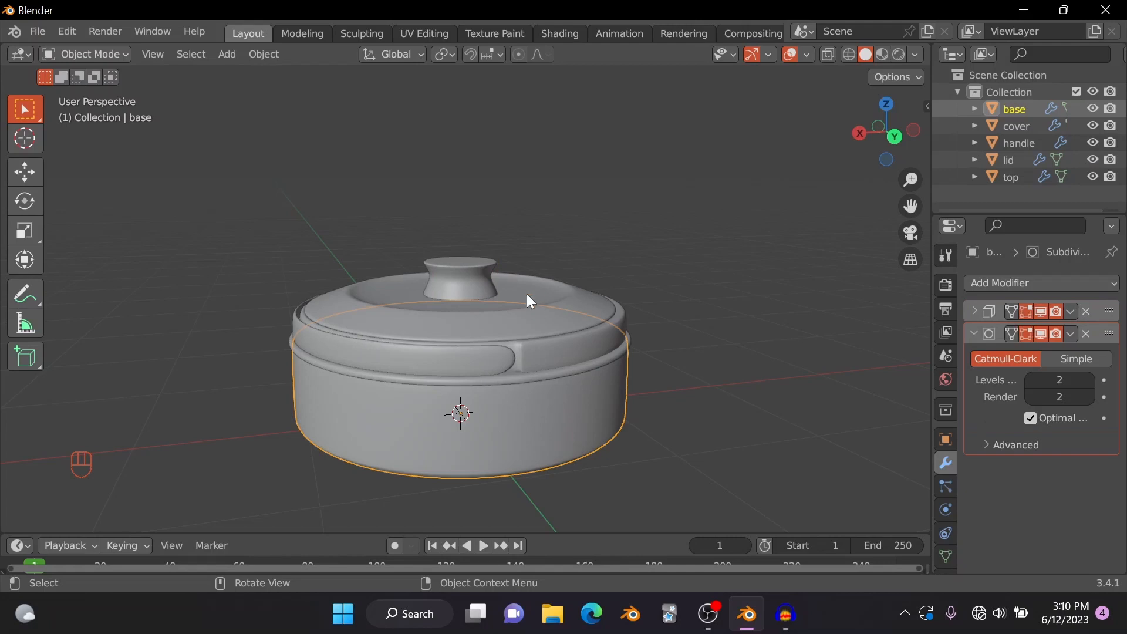
scroll(520, 298, "up", 3)
scroll(521, 297, "down", 2)
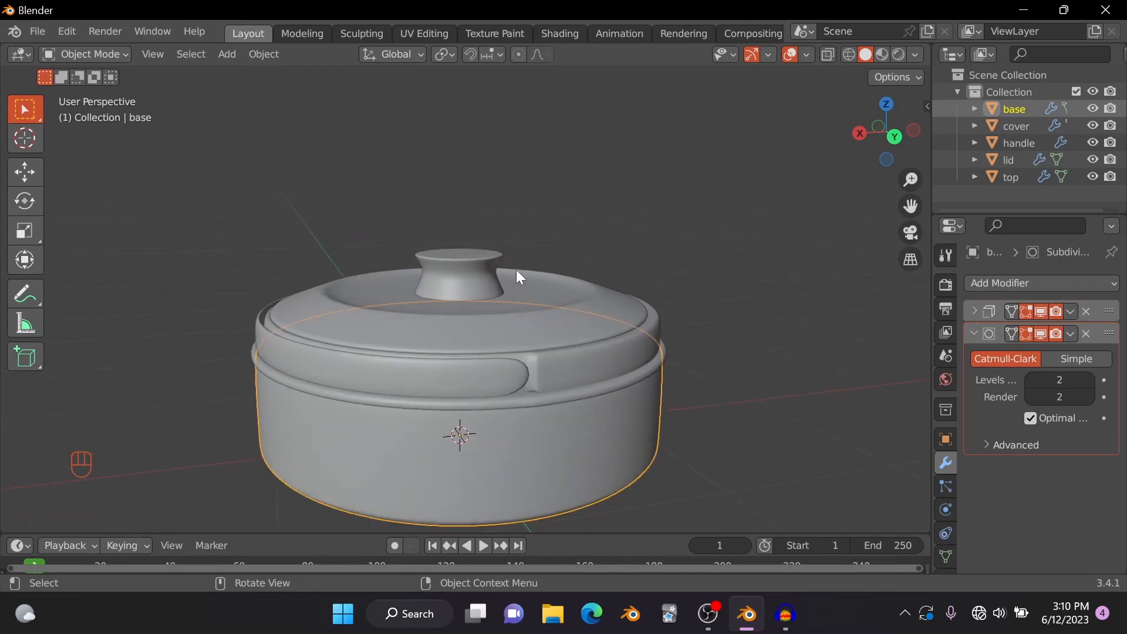
left_click(451, 285)
key("shift")
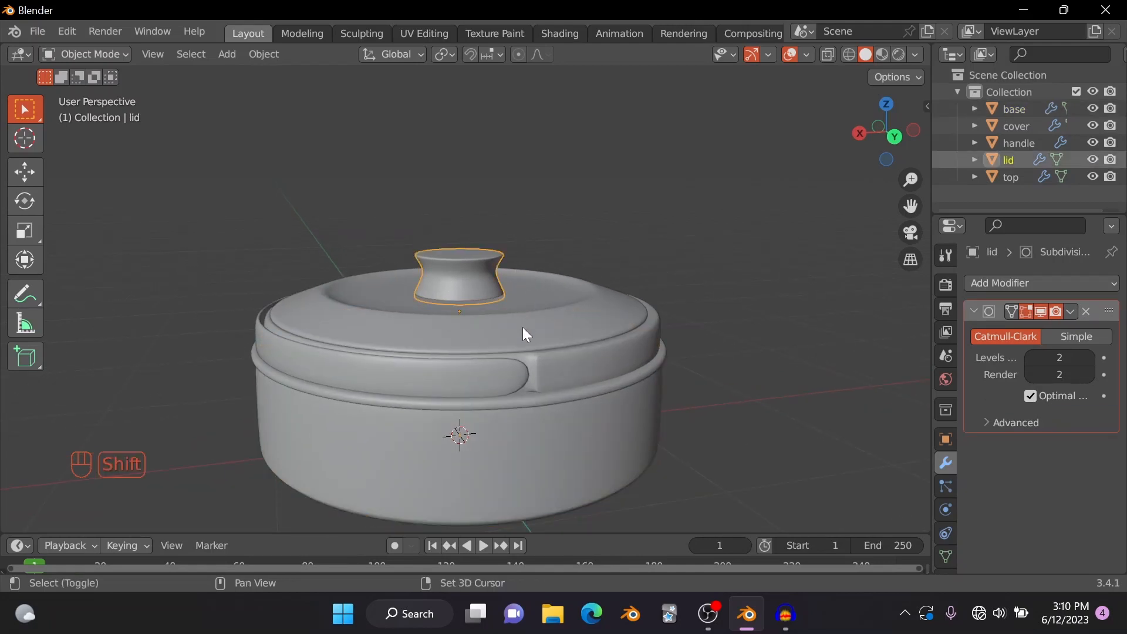
left_click(523, 328, "shift")
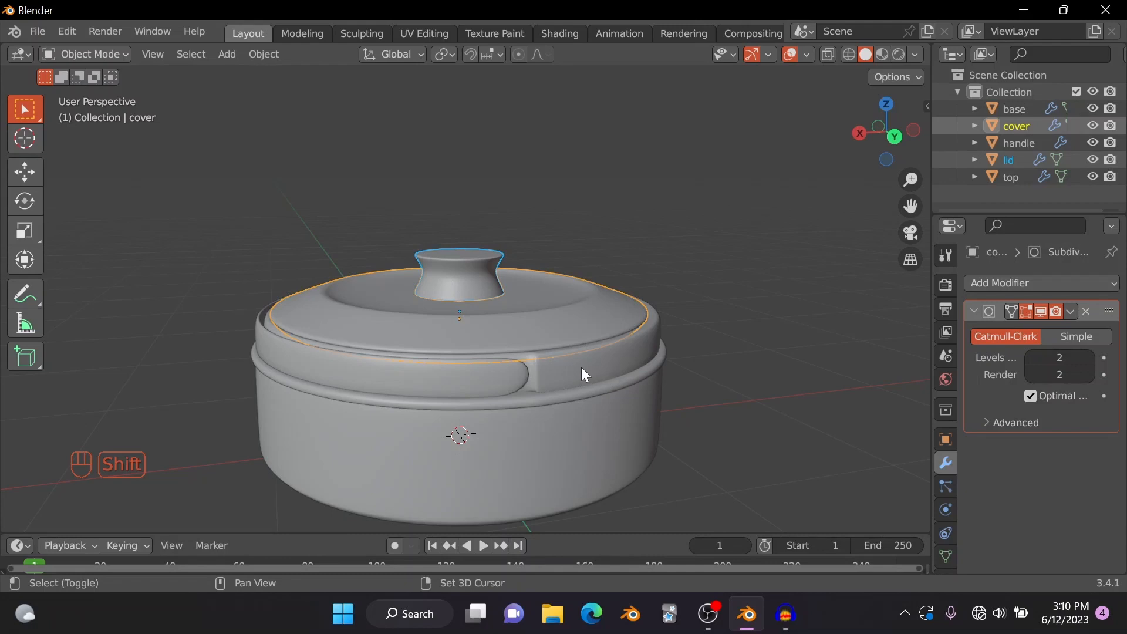
left_click(557, 402, "shift")
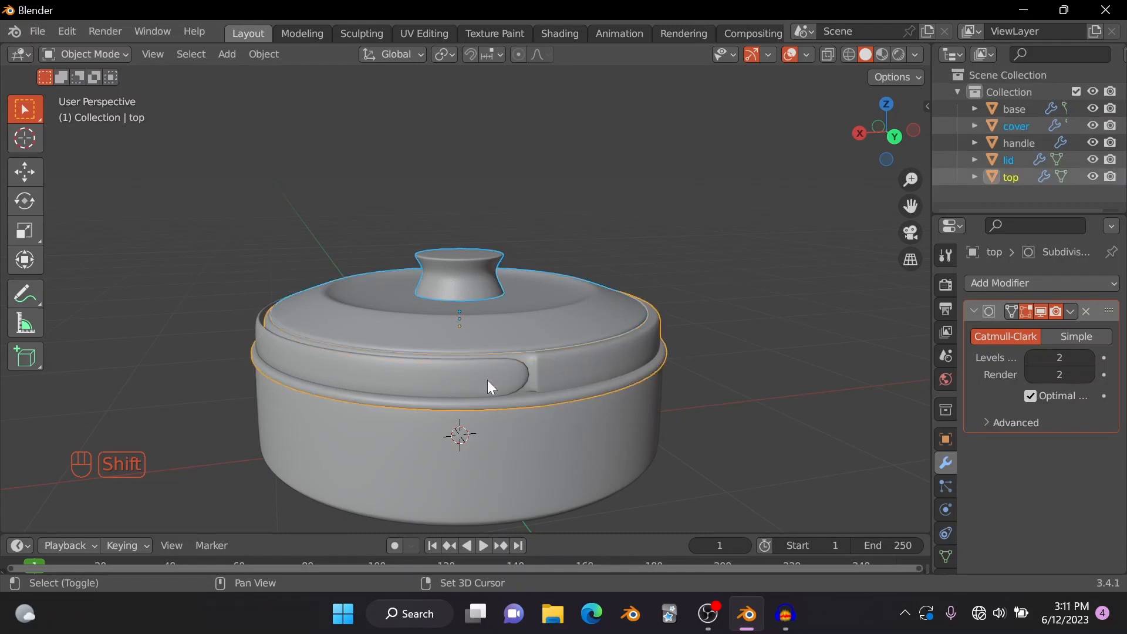
left_click(515, 370, "shift")
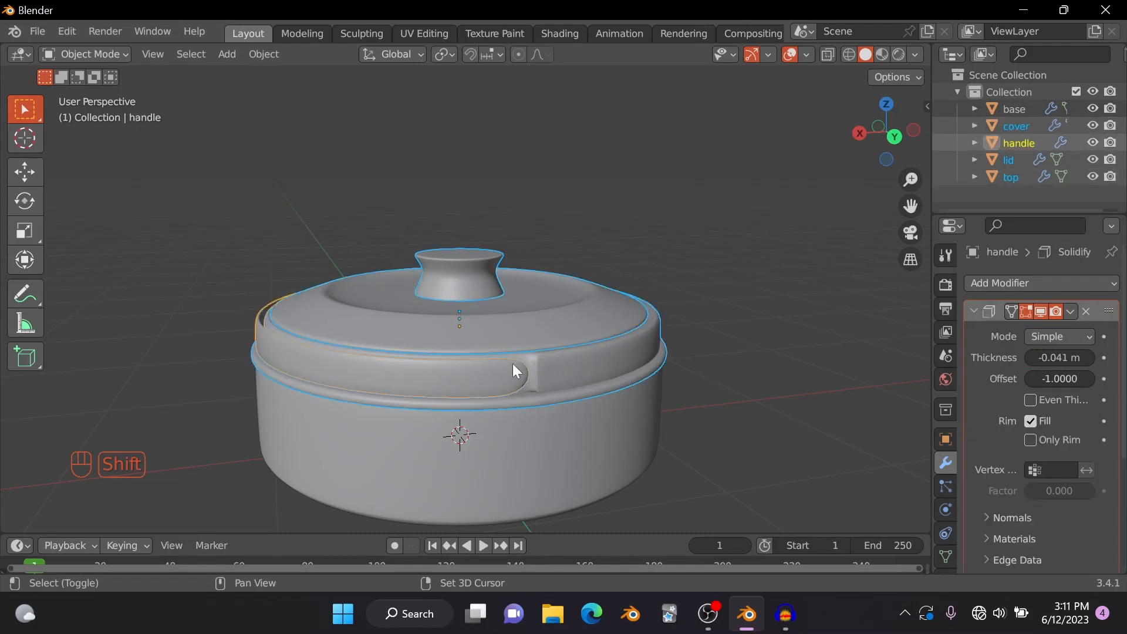
left_click(565, 453, "shift")
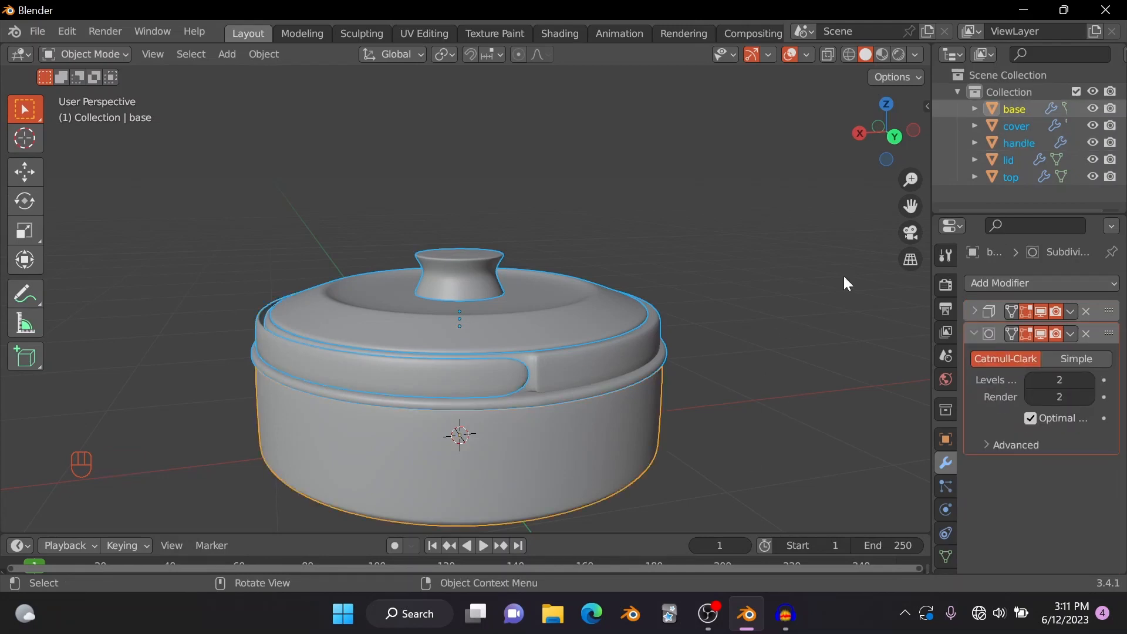
key("ctrl+p")
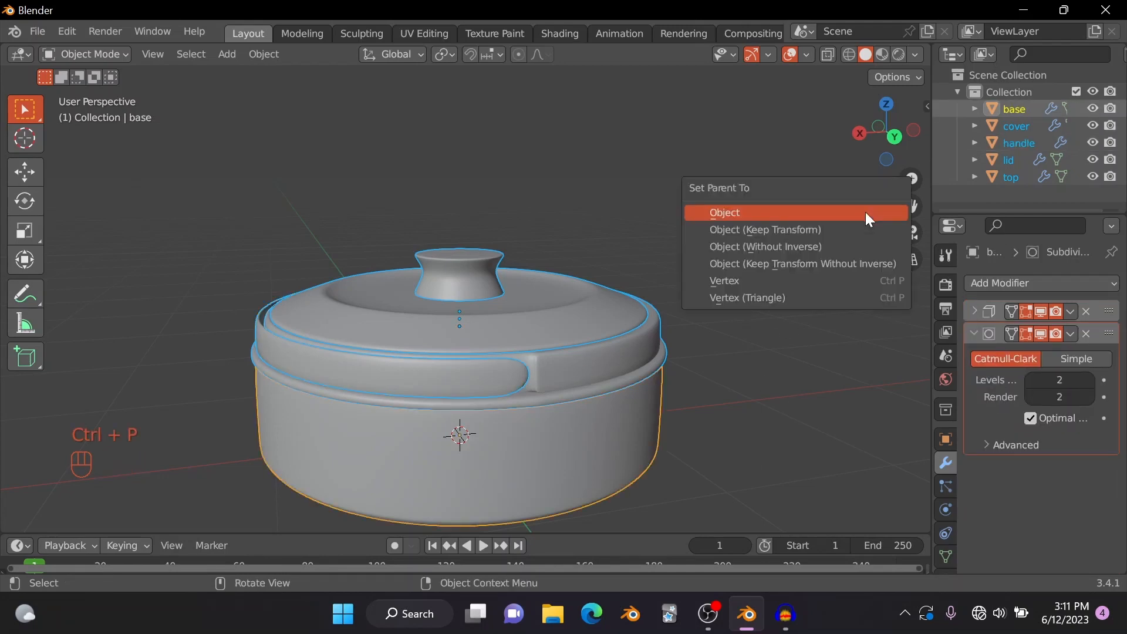
left_click(804, 230)
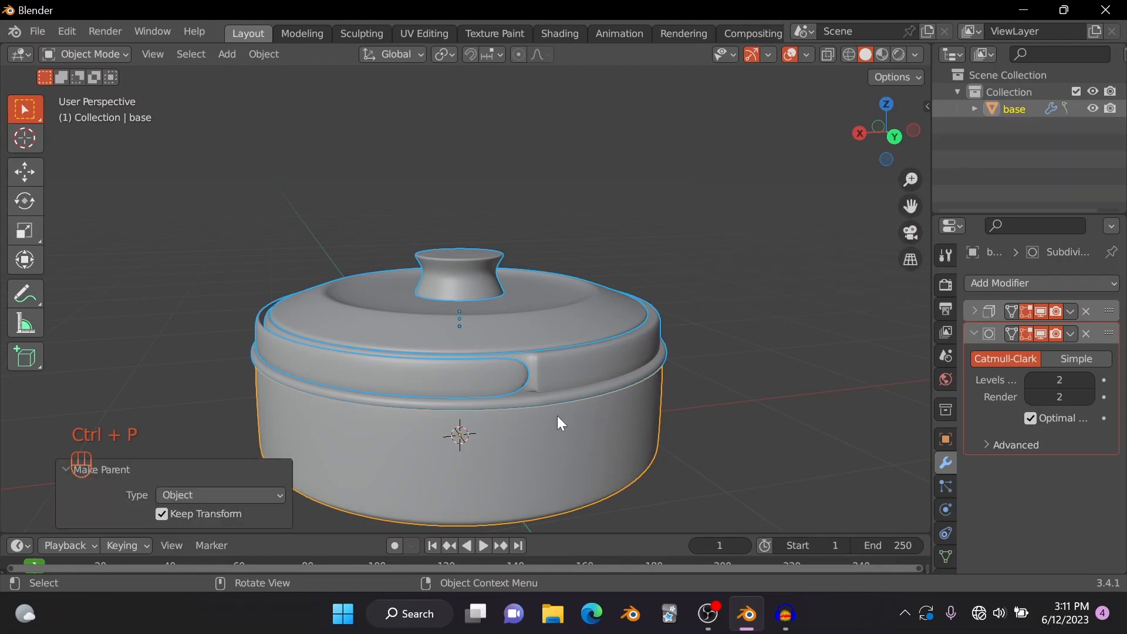
- Test-move the base to confirm all parts follow, cancel, and view from below
left_click(560, 428)
key("g")
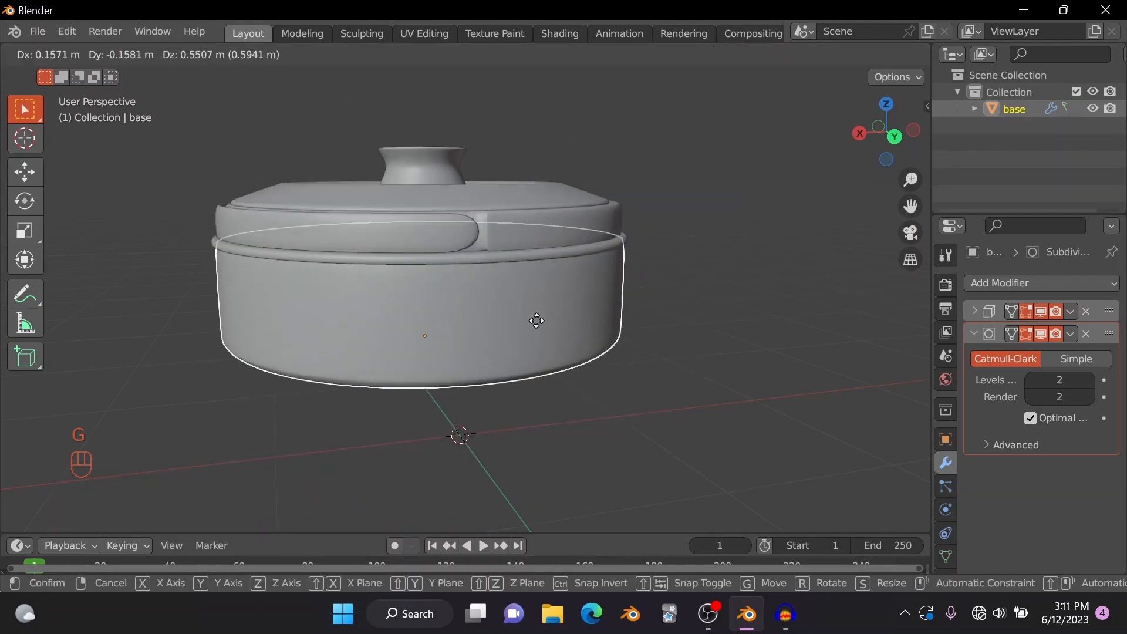
right_click(555, 337)
middle_click_drag(557, 338, 604, 291)
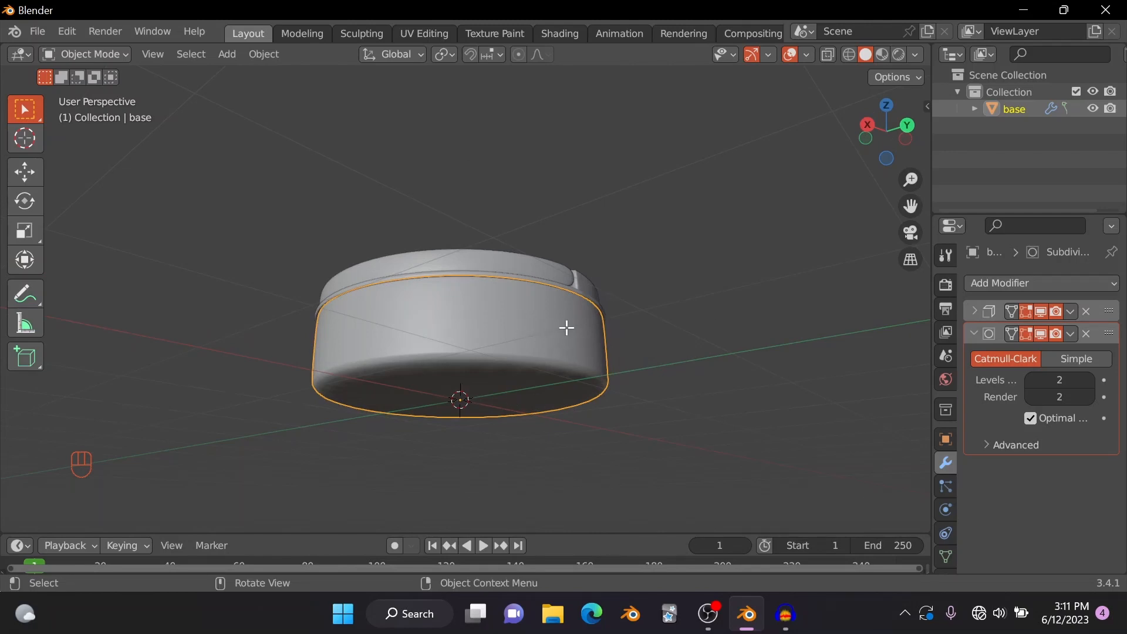
- Inset the pot base's bottom face by 0.1816 m and start extruding the centre inward
key("Tab")
middle_click_drag(586, 369, 585, 332)
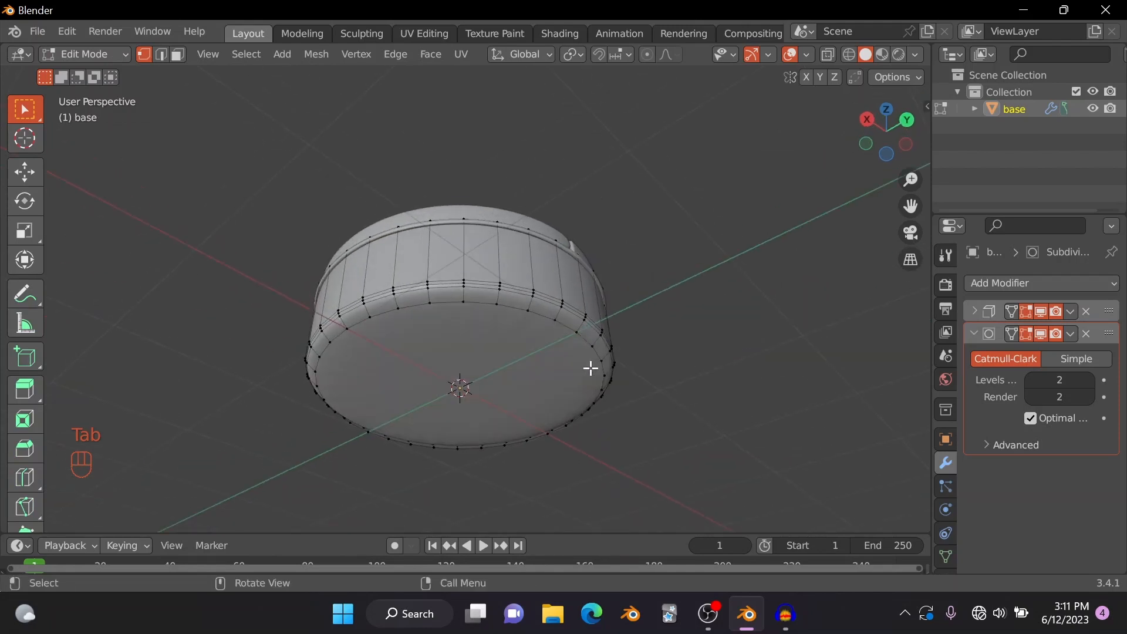
scroll(526, 369, "up", 1)
key("3")
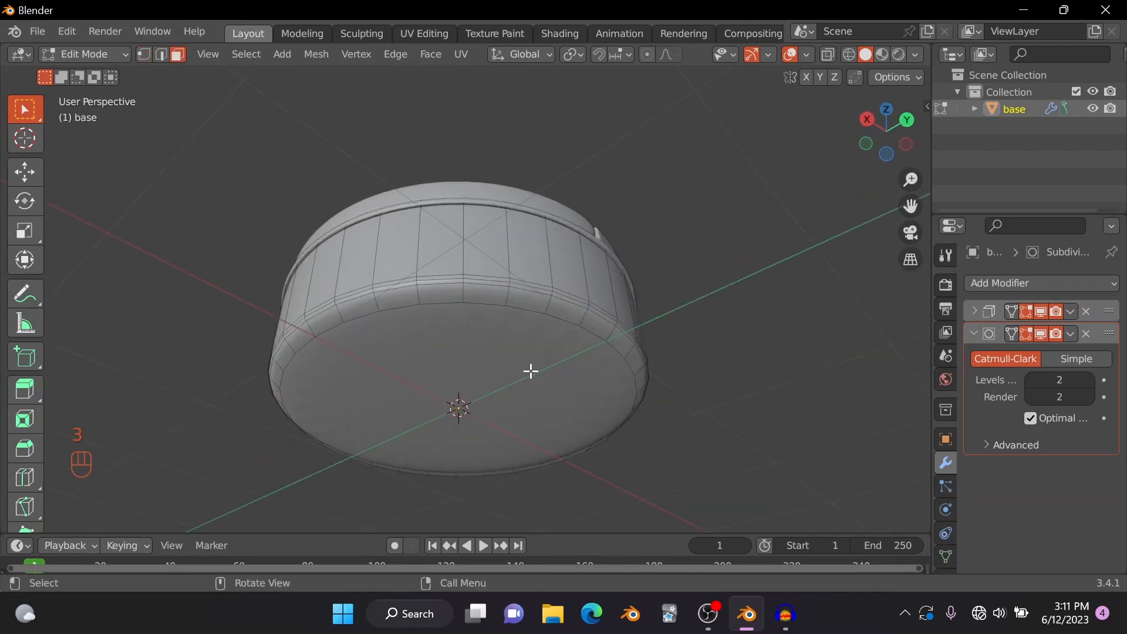
left_click(530, 368)
key("i")
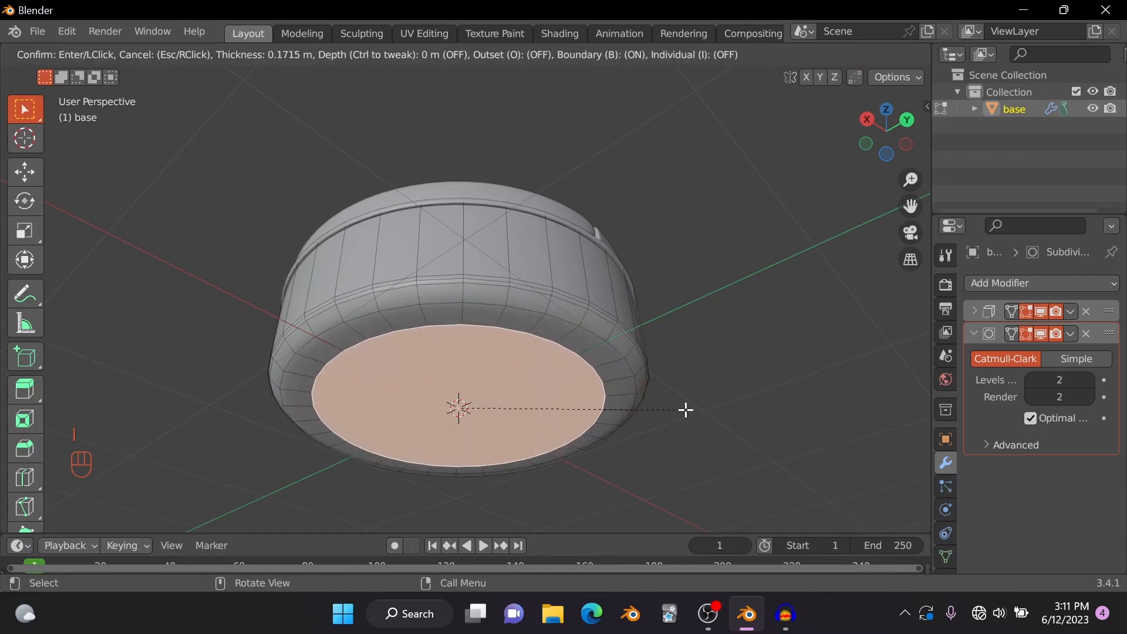
left_click(683, 409)
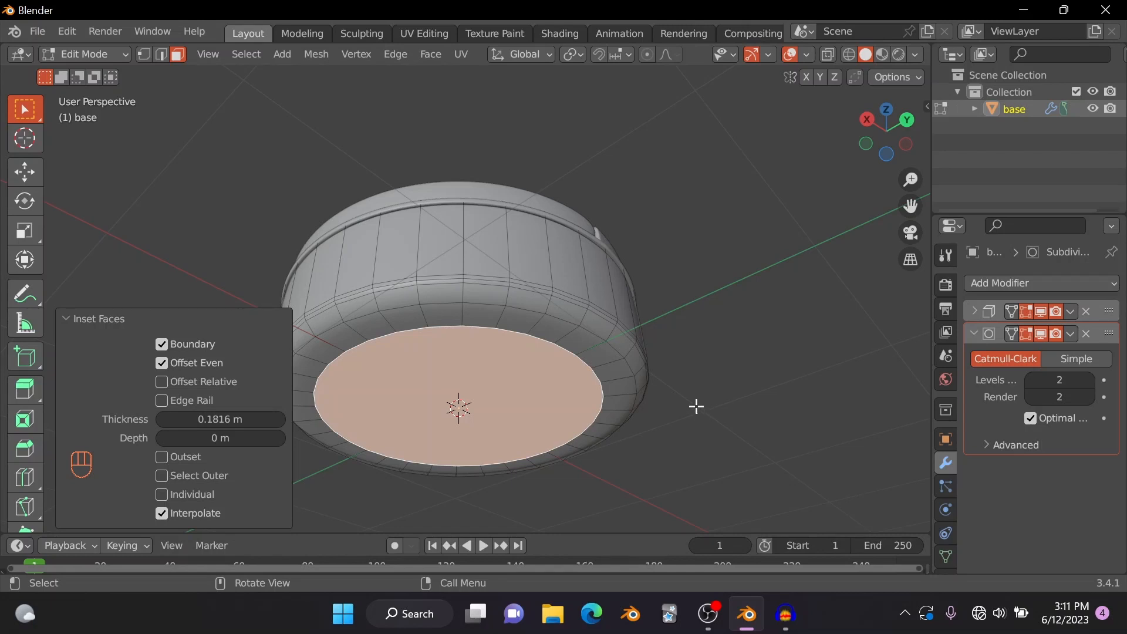
key("e")
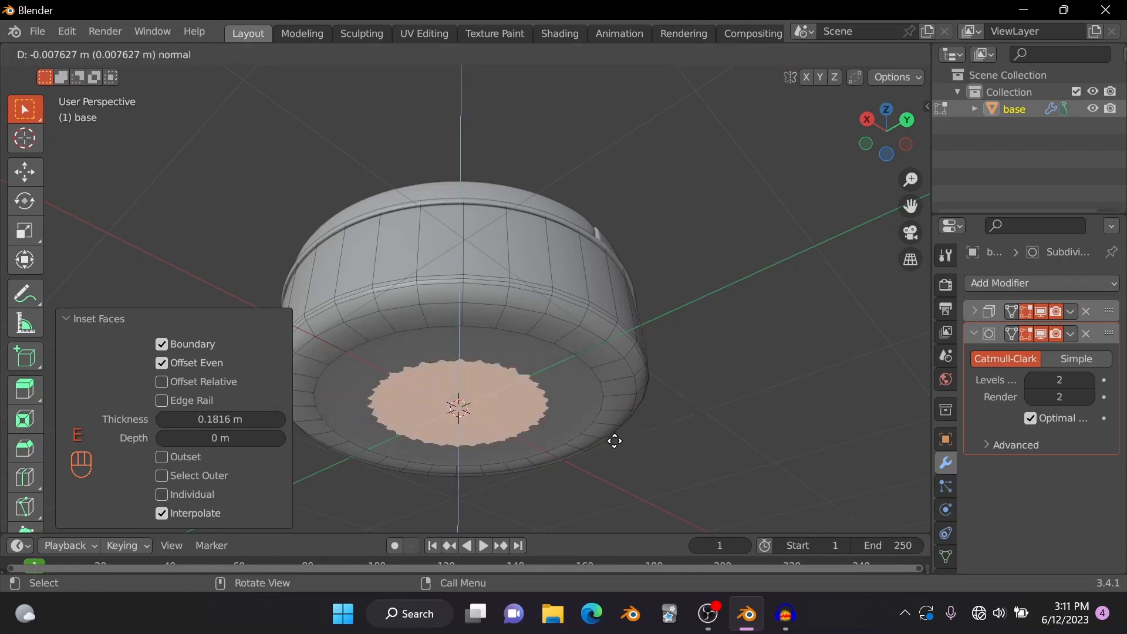
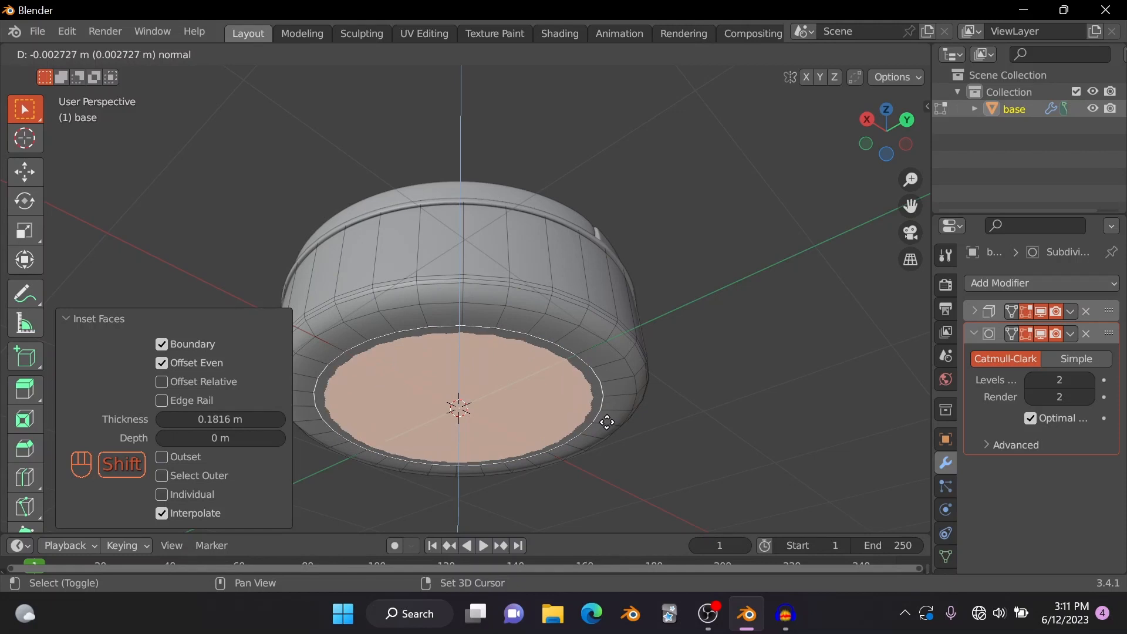
- Recess the inset bottom face slightly, scale it to about 0.90 and crease its edges at 0.430
left_click(608, 418)
middle_click_drag(626, 393, 644, 375)
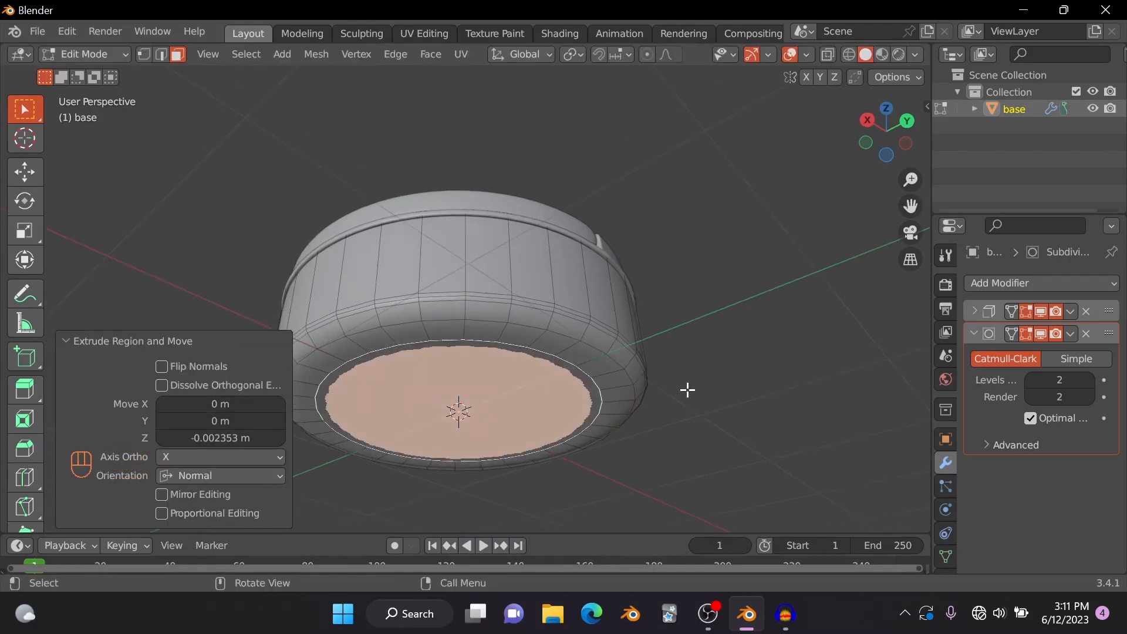
key("s")
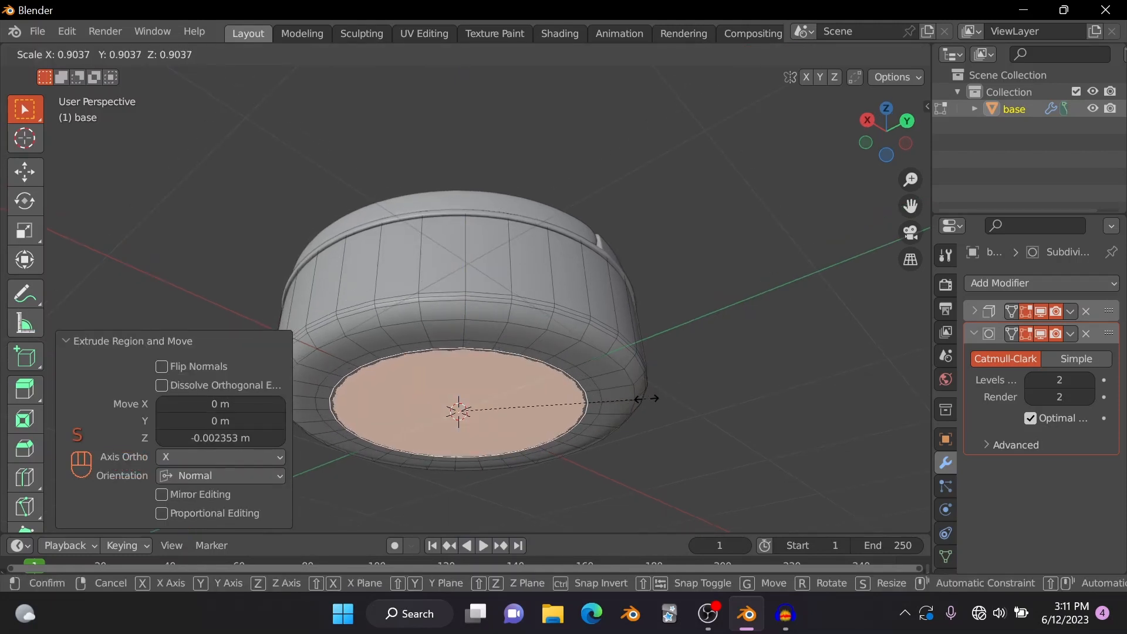
left_click(650, 395)
key("shift+e")
left_click(772, 344)
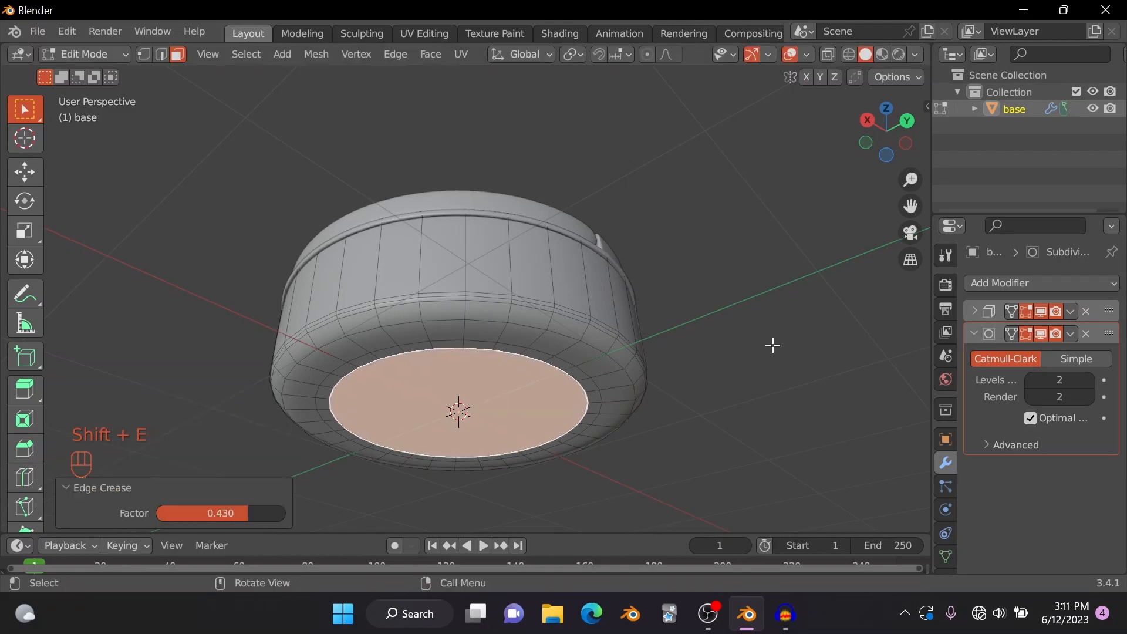
- Toggle edit mode and select a face on the base's side
key("Tab")
key("Tab")
key("Tab")
key("Tab")
scroll(562, 361, "up", 1)
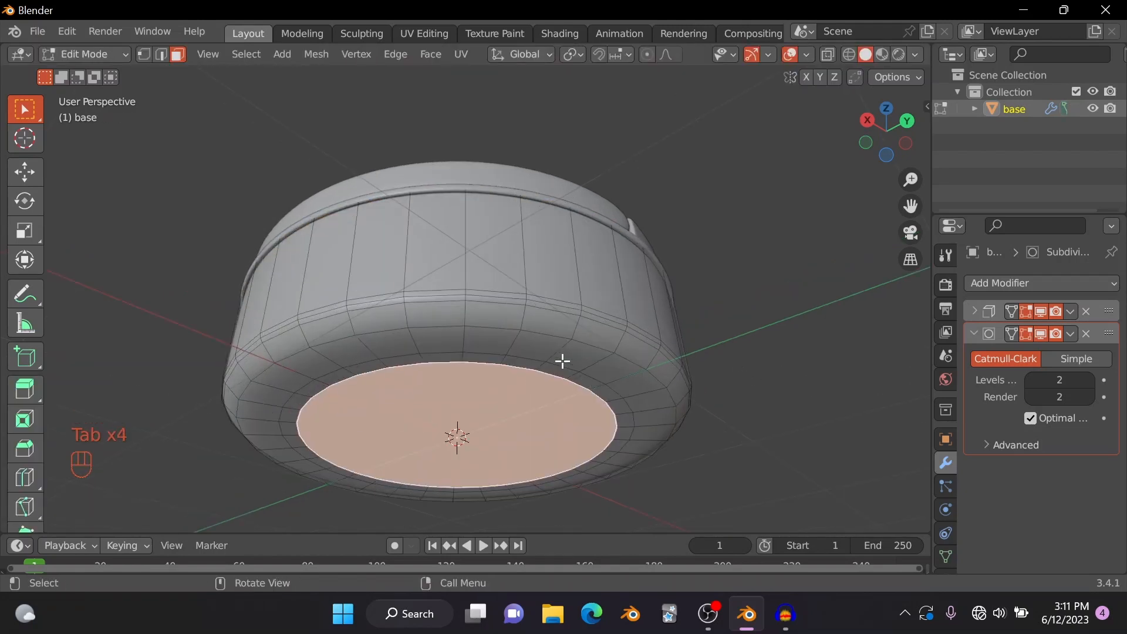
left_click(550, 356)
middle_click_drag(552, 359, 544, 347)
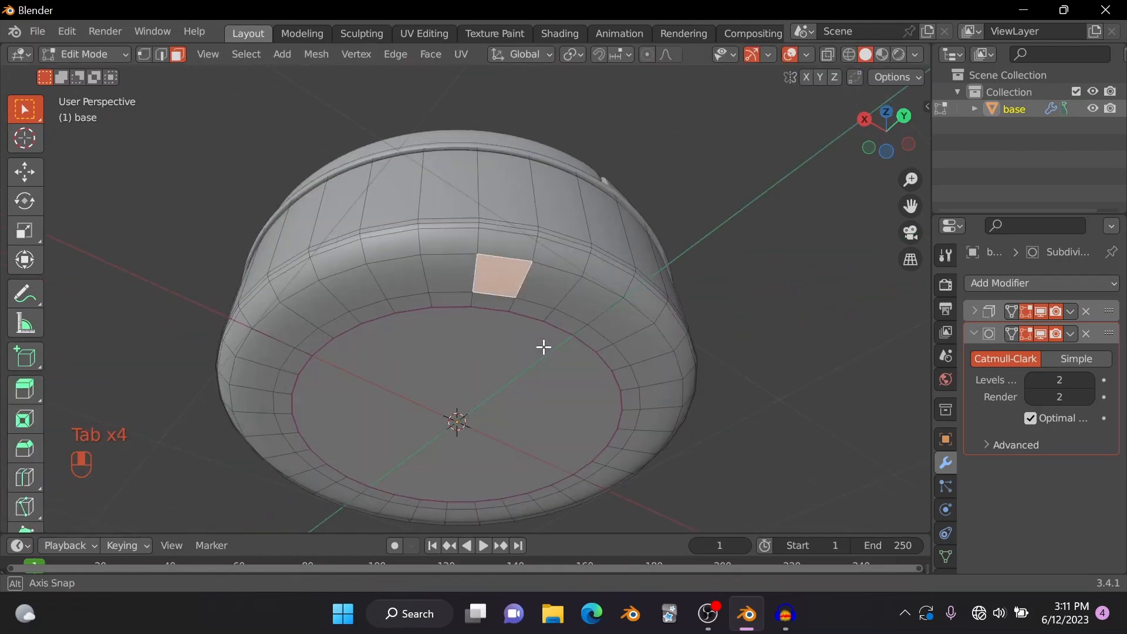
- Add a loop cut near the base's lower side and select the ring of faces there
key("ctrl+r")
left_click(601, 313)
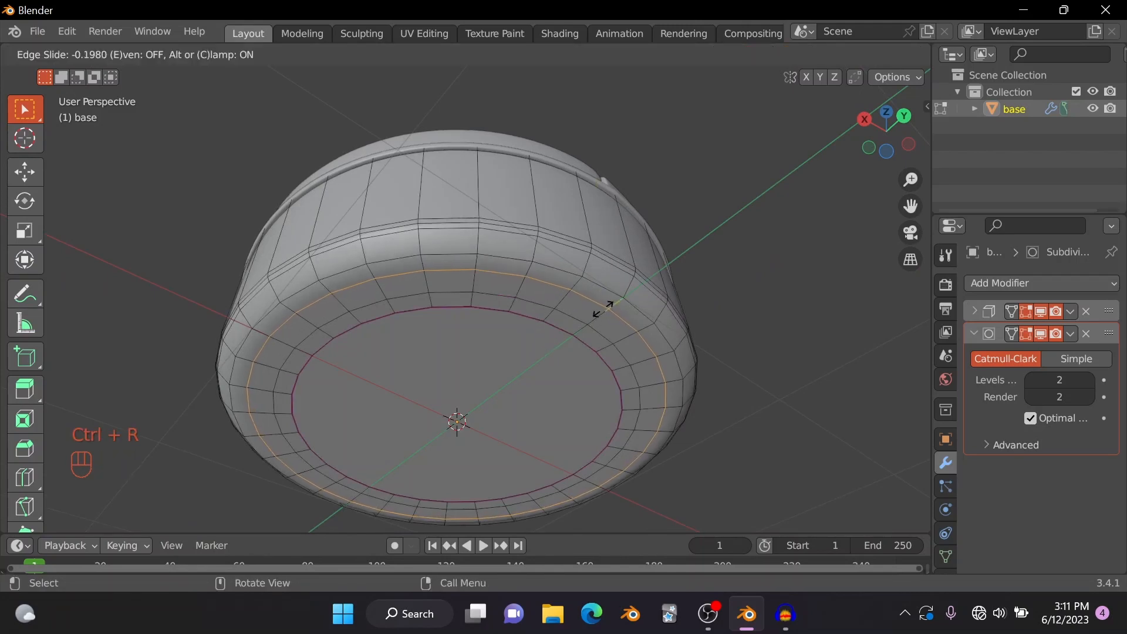
left_click(599, 314)
key("3")
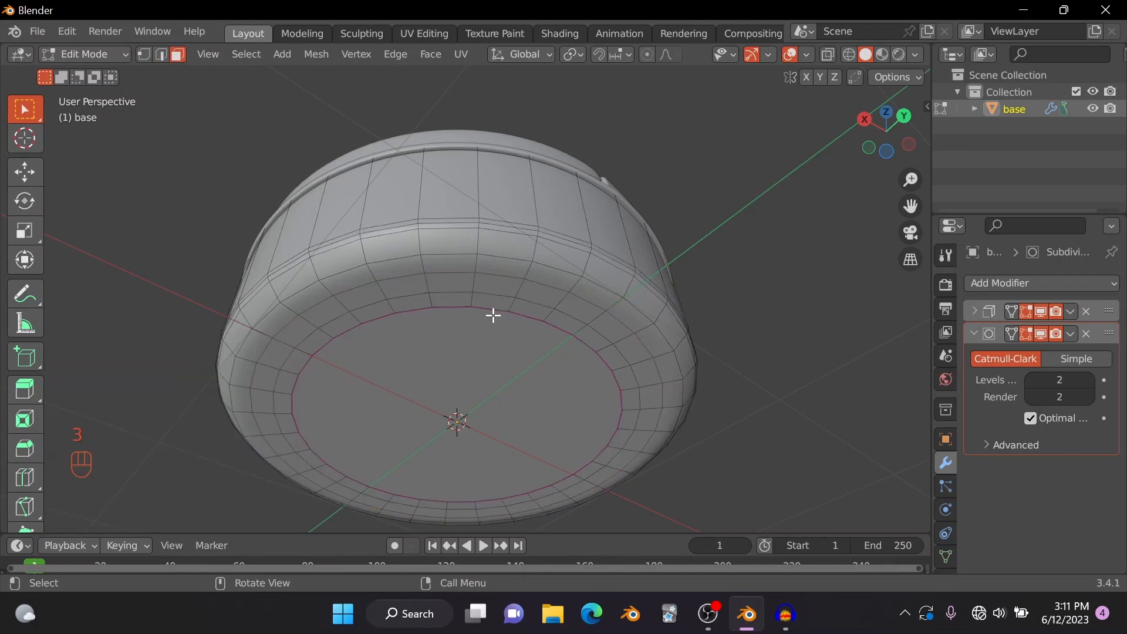
left_click(498, 289)
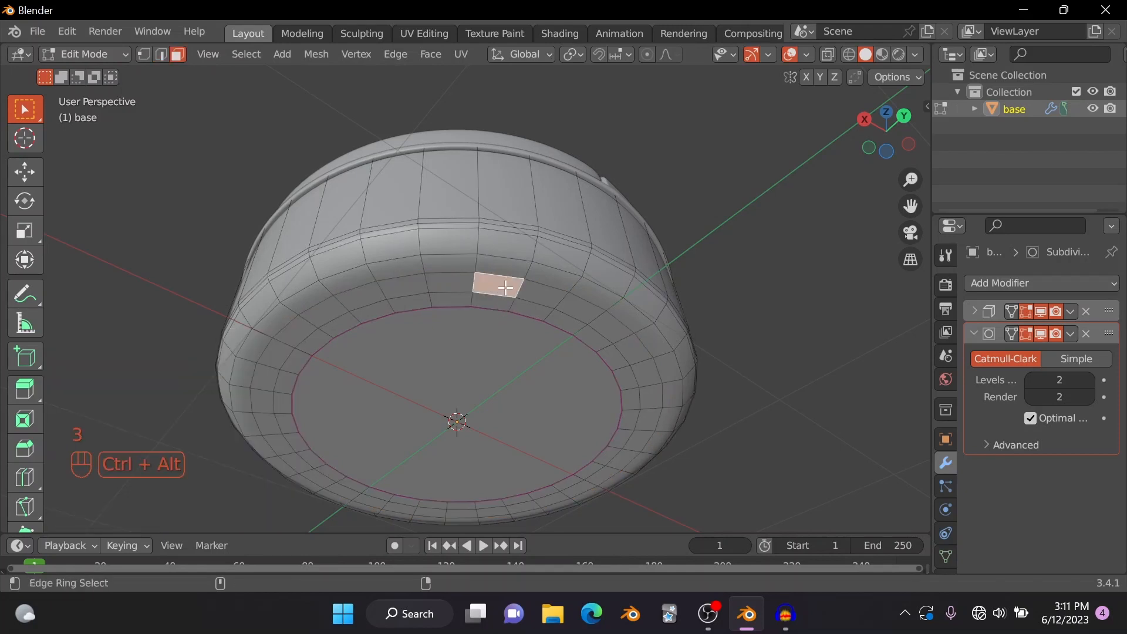
left_click(505, 288, "ctrl+alt")
left_click(524, 295)
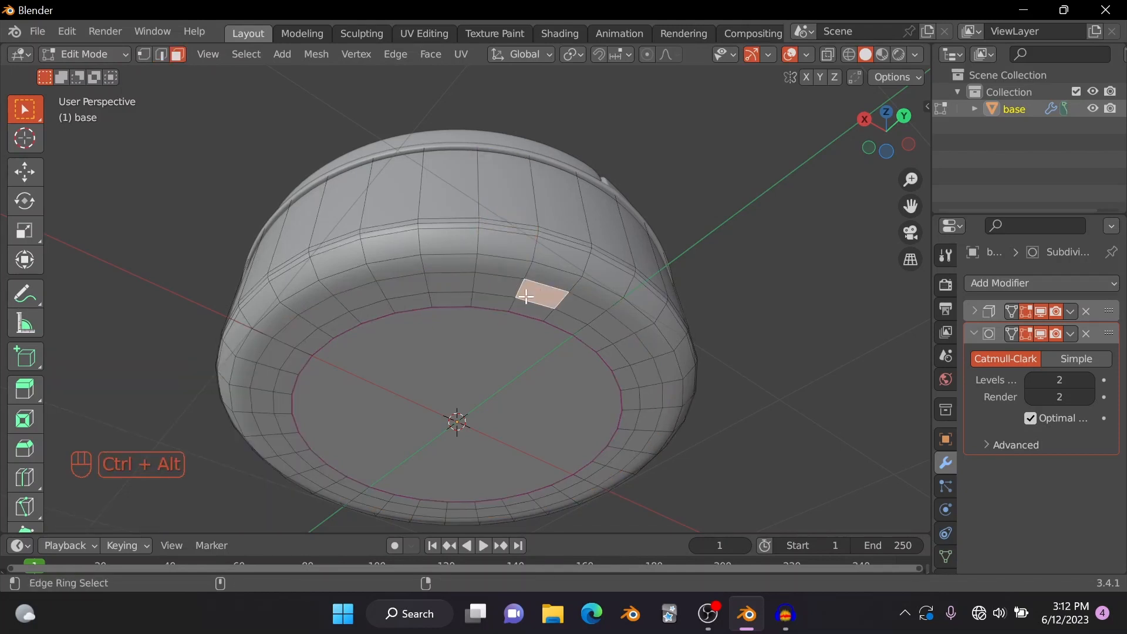
left_click(526, 294, "ctrl+alt")
left_click(525, 295, "ctrl+alt")
left_click(519, 300, "ctrl+alt")
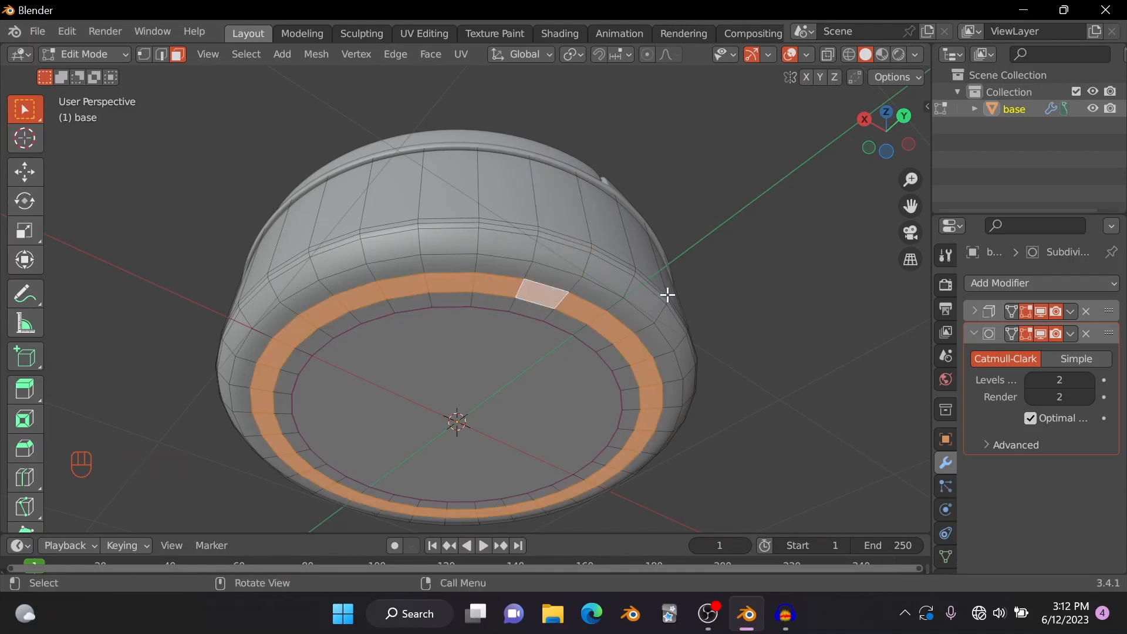
- Extrude the face ring along its normals about 0.066 m to form a foot
middle_click_drag(668, 295, 662, 358)
key("e")
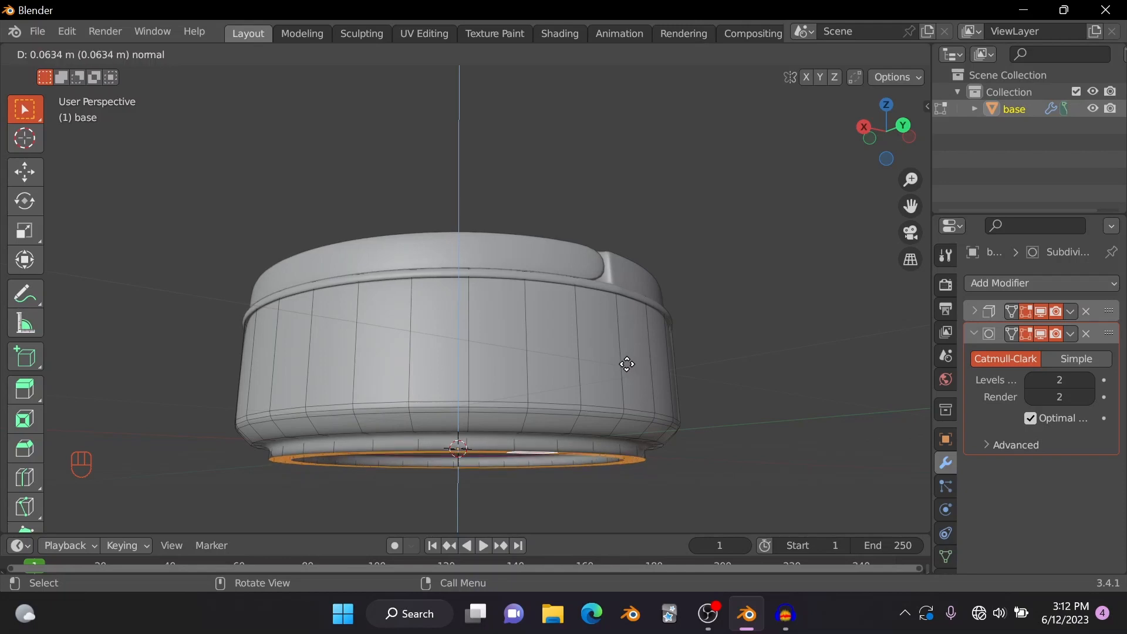
left_click(627, 366)
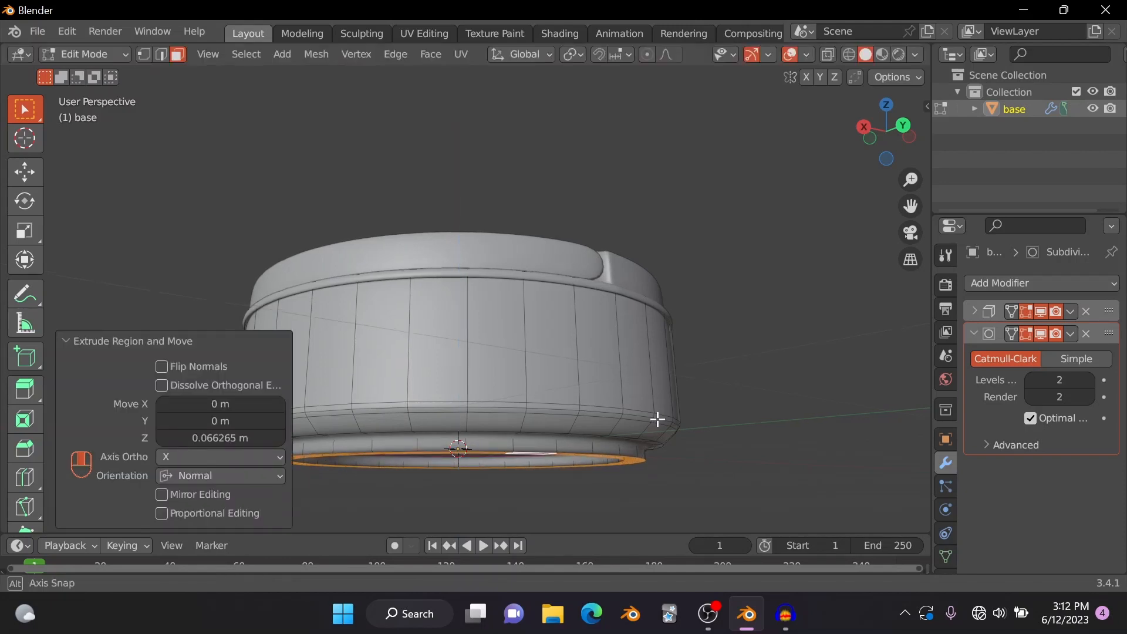
middle_click_drag(656, 415, 667, 353)
- Hide the subdivision display and crease the foot's upper edge loop at 0.736
key("Tab")
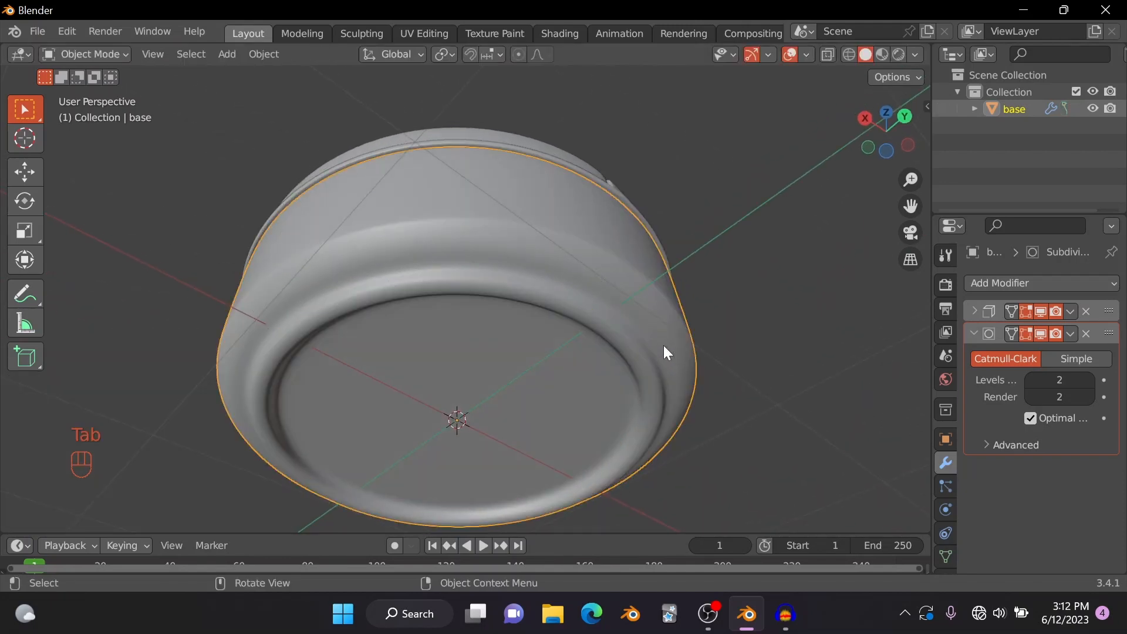
key("Tab")
left_click(547, 281)
key("1")
left_click(542, 276)
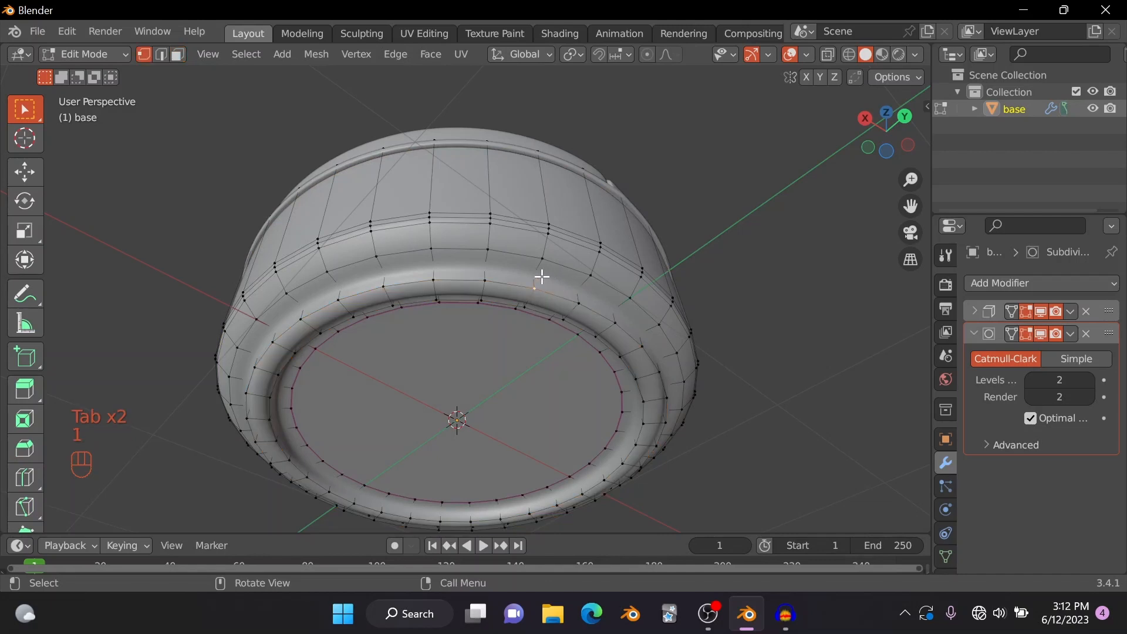
left_click(1040, 334)
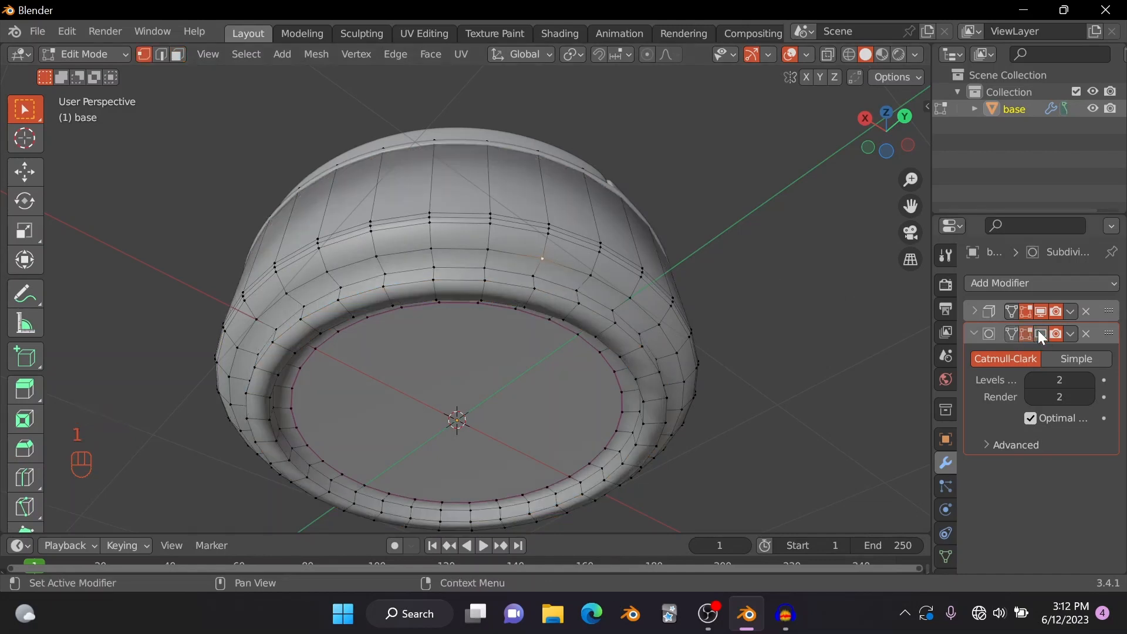
left_click(546, 276, "alt+shift")
key("shift+e")
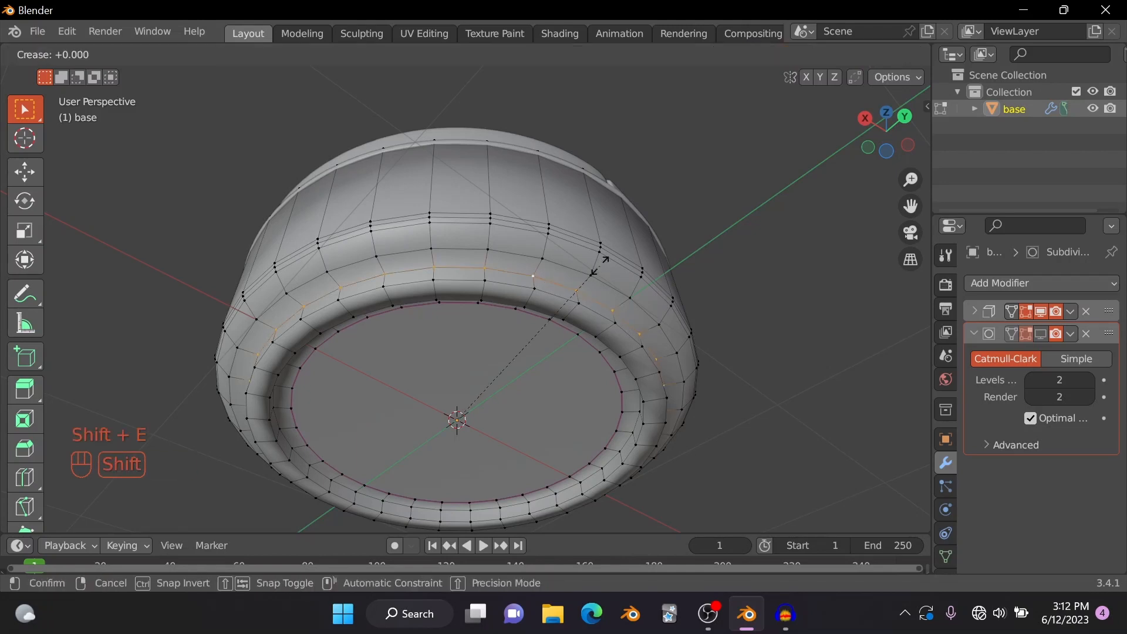
left_click(752, 204)
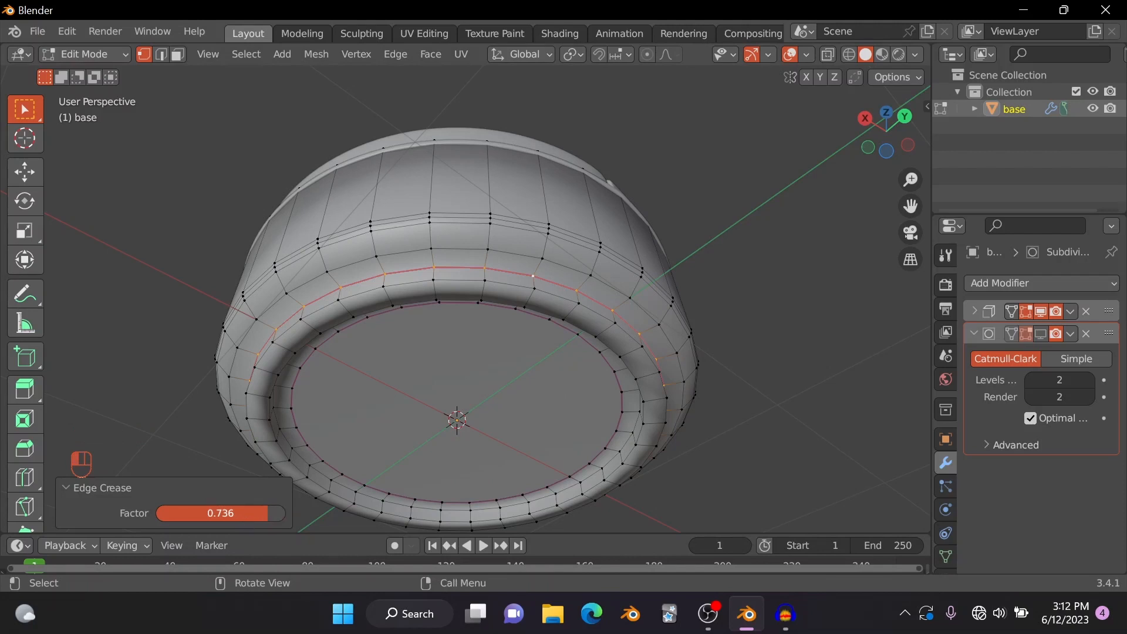
key("Tab")
- Restore the smoothing and crease both foot edge loops fully at 1
middle_click_drag(740, 244, 722, 336)
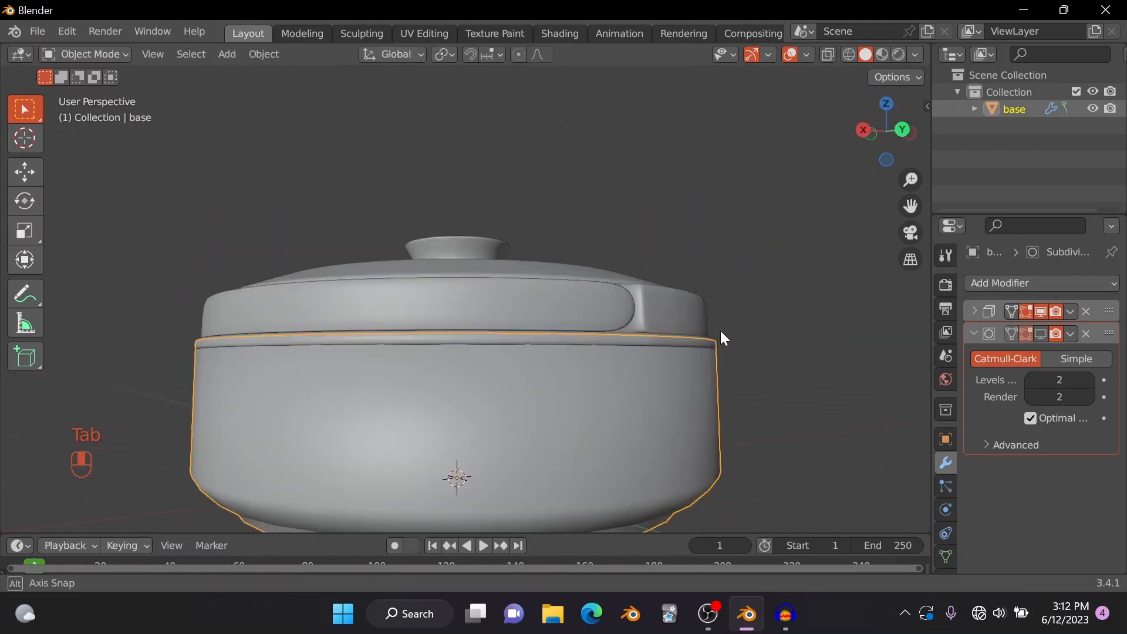
left_click(1036, 336)
scroll(604, 364, "down", 3)
middle_click_drag(596, 384, 534, 330)
key("Tab")
scroll(533, 329, "up", 4)
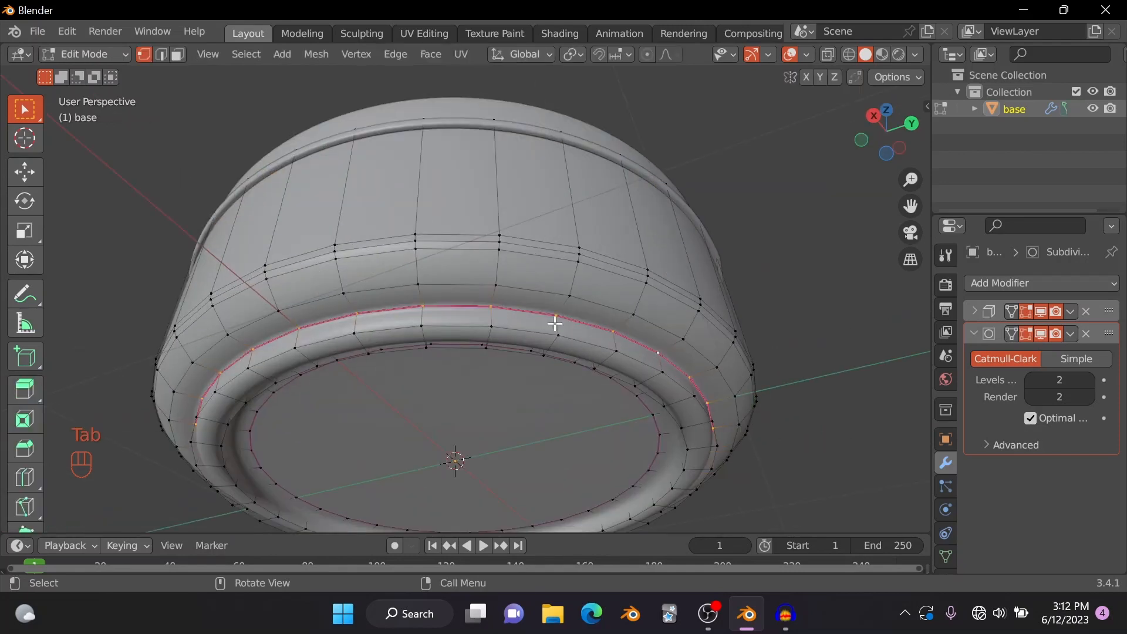
key("s")
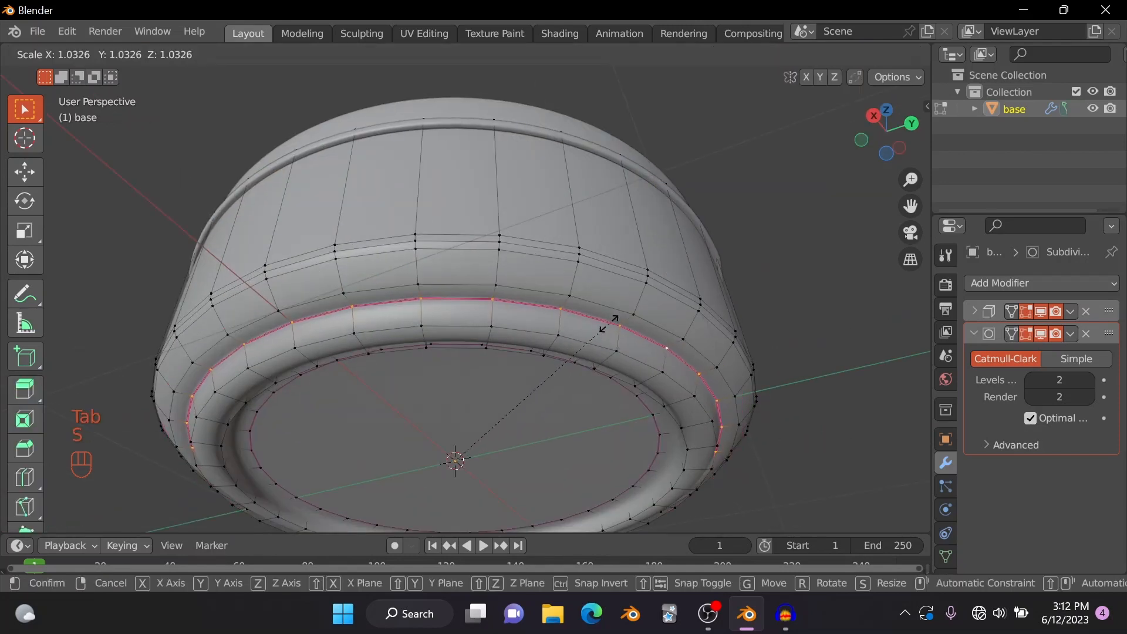
right_click(614, 323)
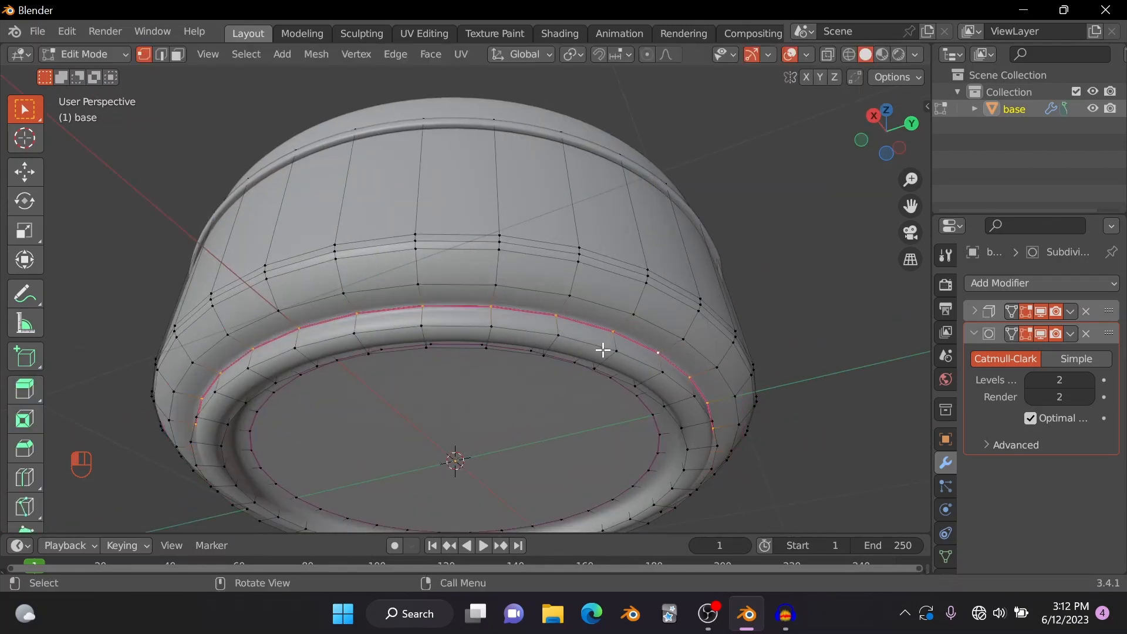
left_click(604, 349, "alt+shift")
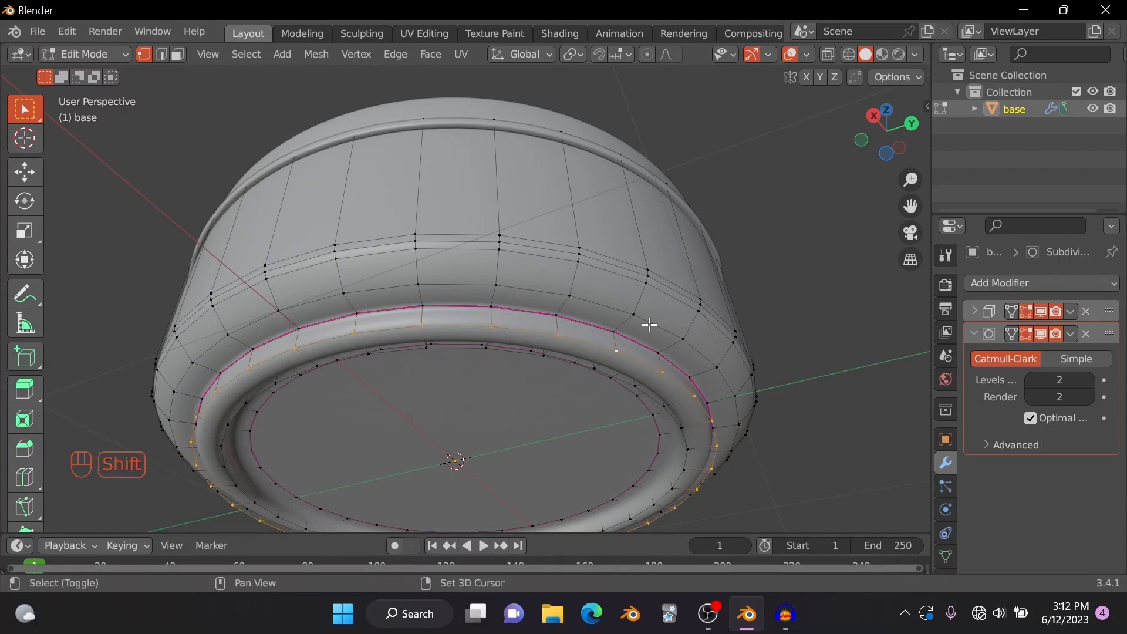
key("shift+e")
type("1")
key("Return")
key("Tab")
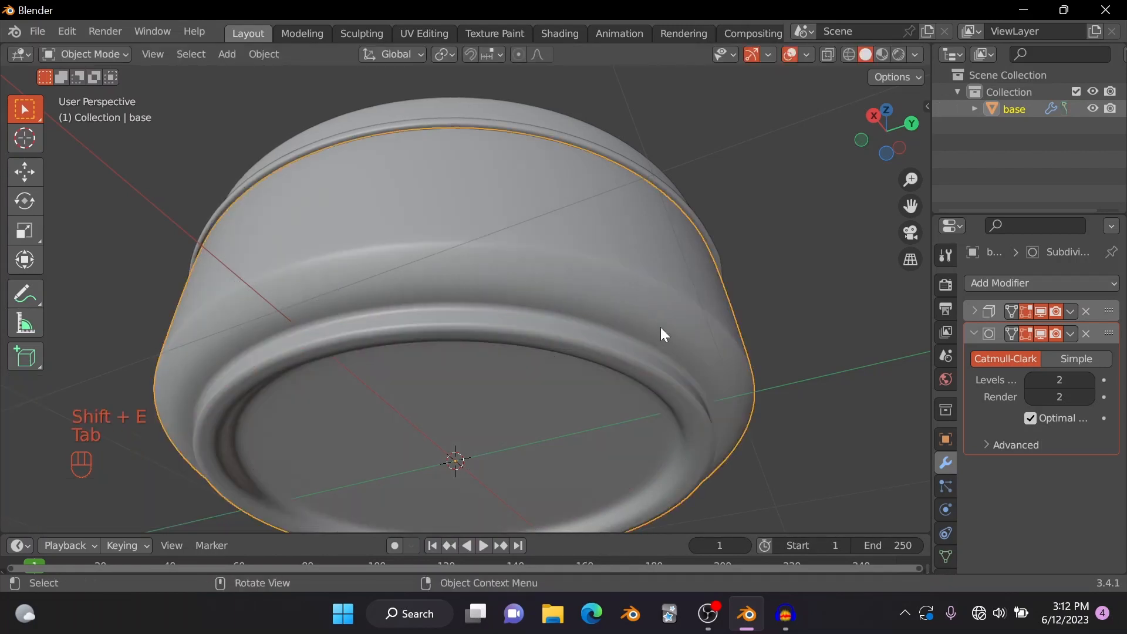
- Select the cover and lid and hide them
mouse_move(616, 348)
middle_mouse_down()
mouse_move(586, 314)
mouse_move(548, 352)
mouse_move(559, 390)
mouse_move(600, 376)
mouse_move(622, 326)
mouse_move(629, 347)
middle_mouse_up()
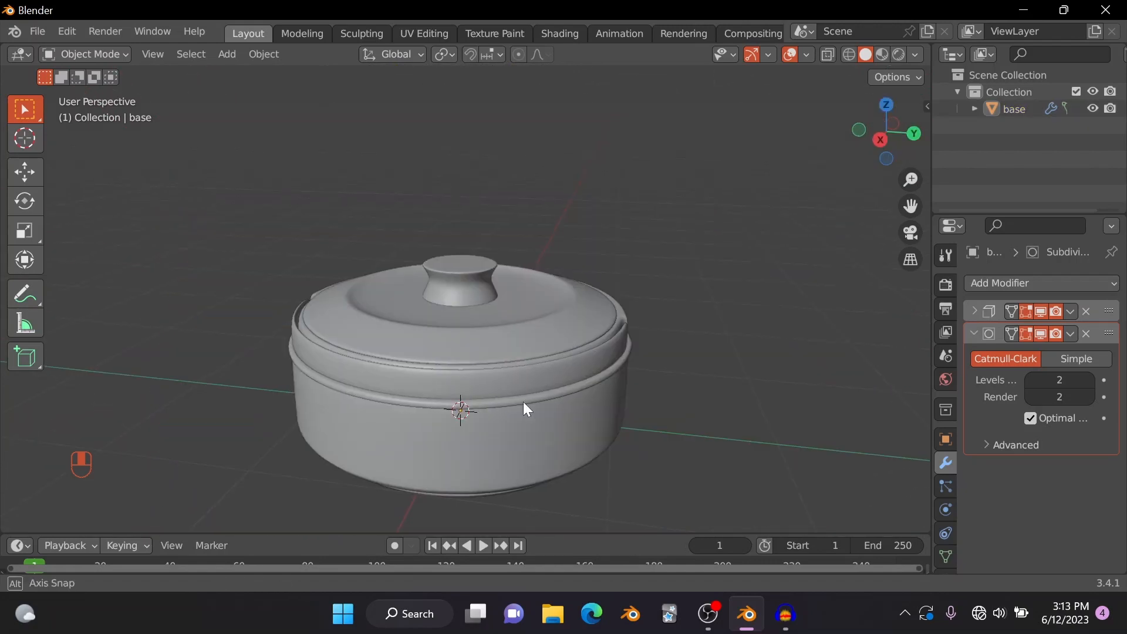
middle_click_drag(524, 402, 524, 401)
middle_click_drag(510, 356, 524, 334)
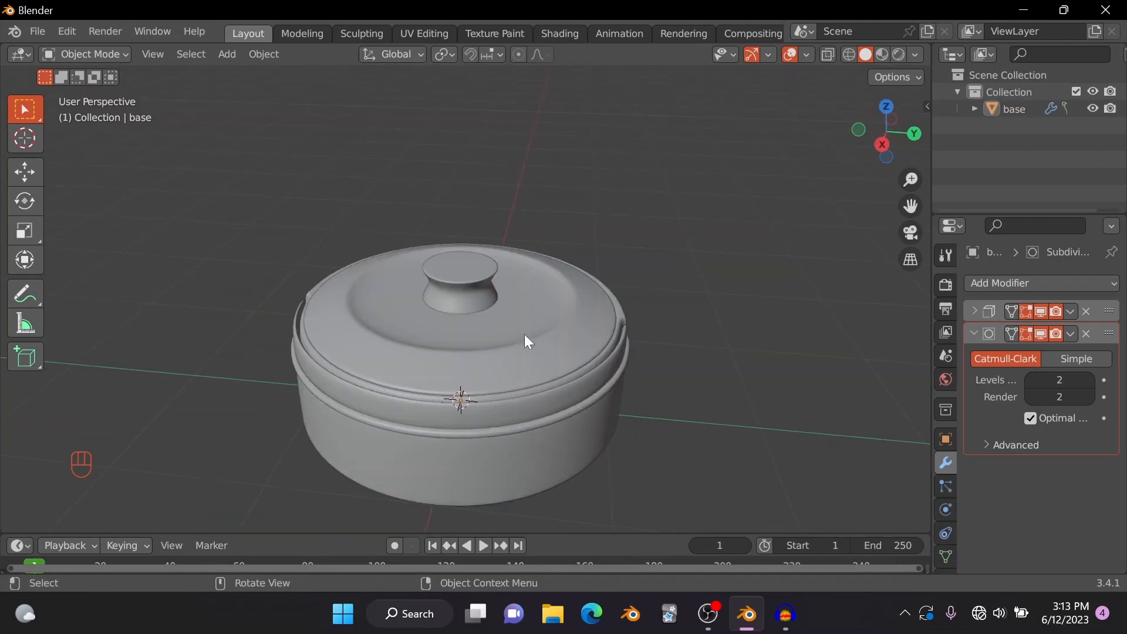
left_click(519, 320)
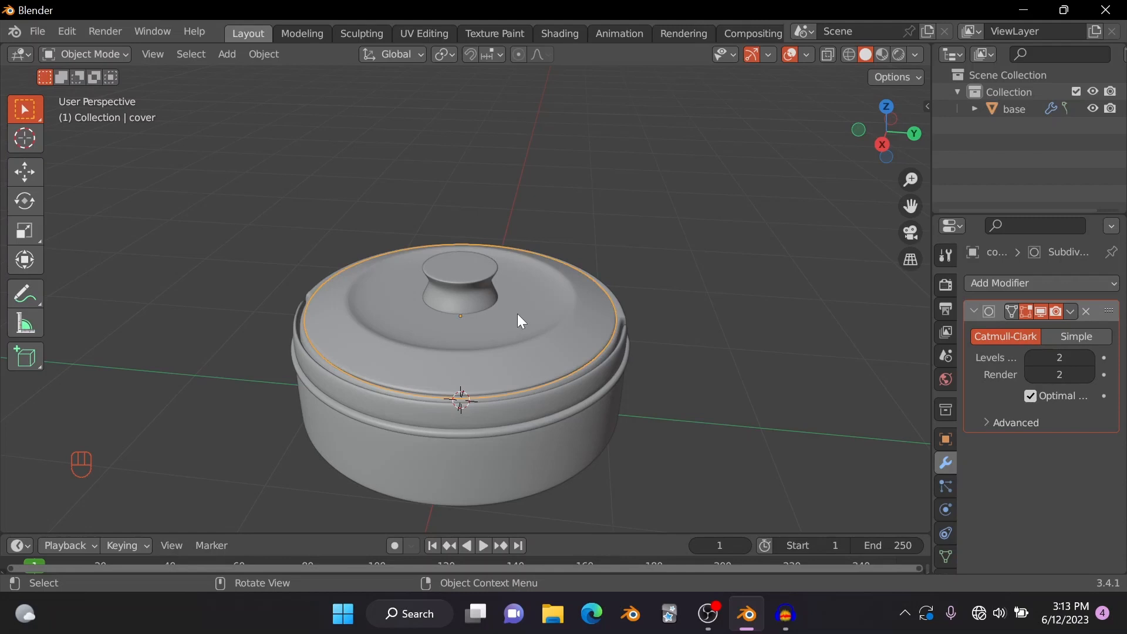
left_click(473, 287, "shift")
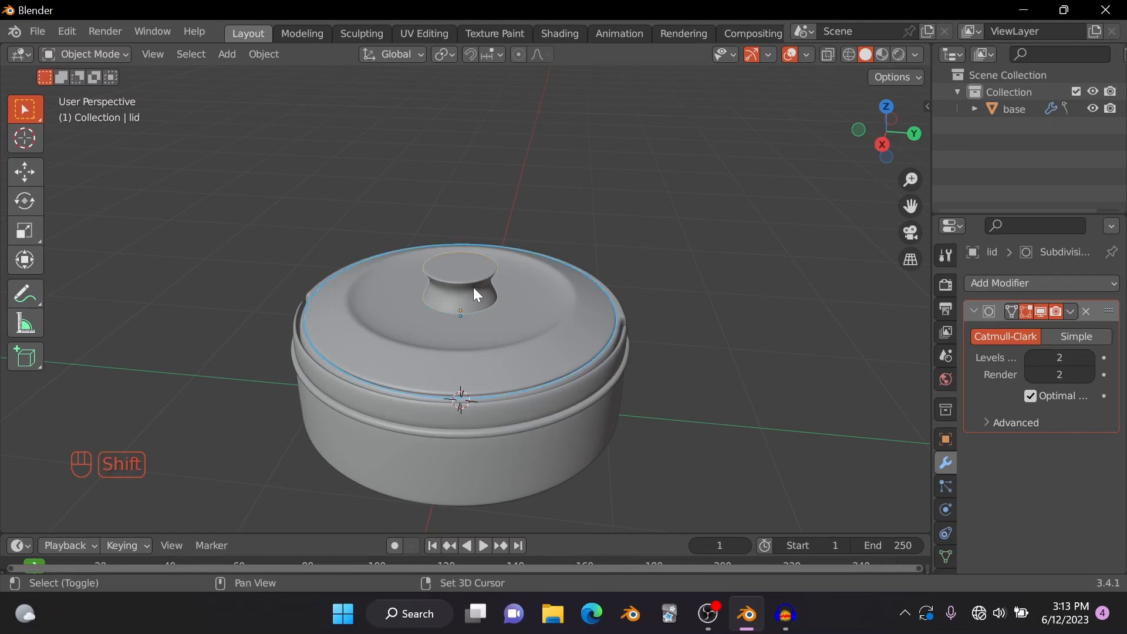
key("h")
- Select the pot base and isolate it in Local View
mouse_move(477, 294)
middle_mouse_down()
mouse_move(477, 327)
mouse_move(483, 300)
middle_mouse_up()
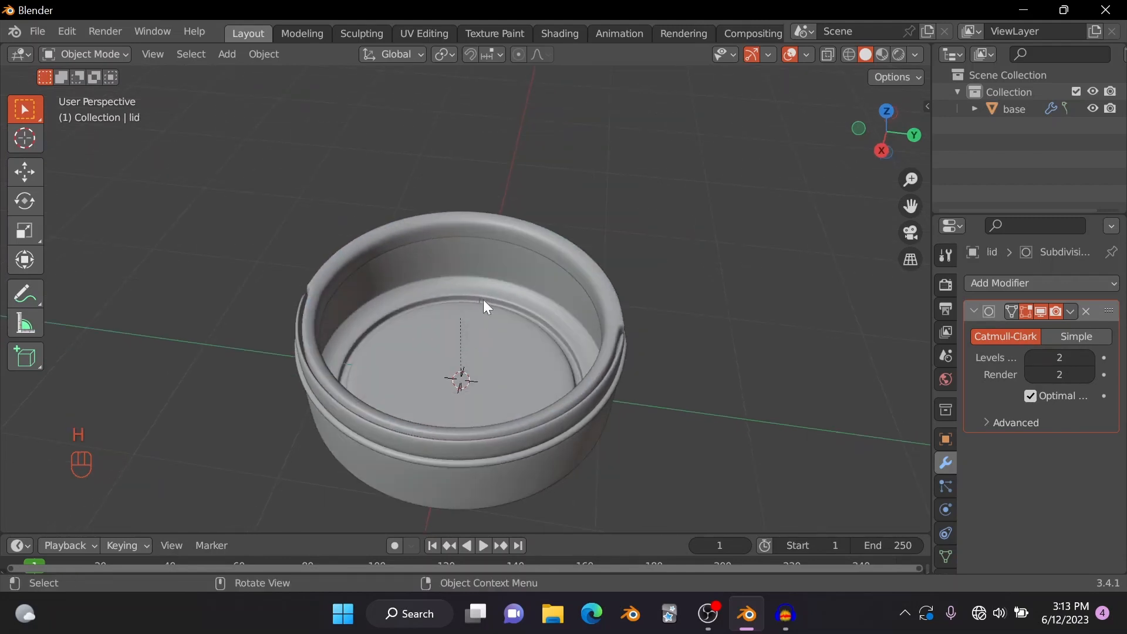
scroll(529, 258, "up", 4)
left_click(484, 301)
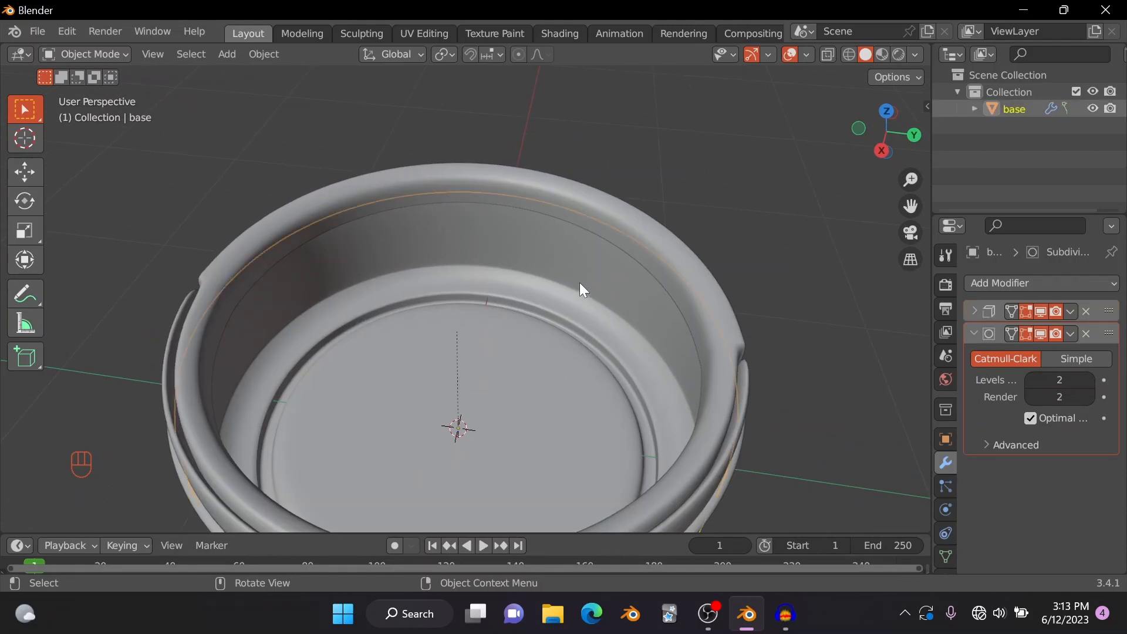
key("slash")
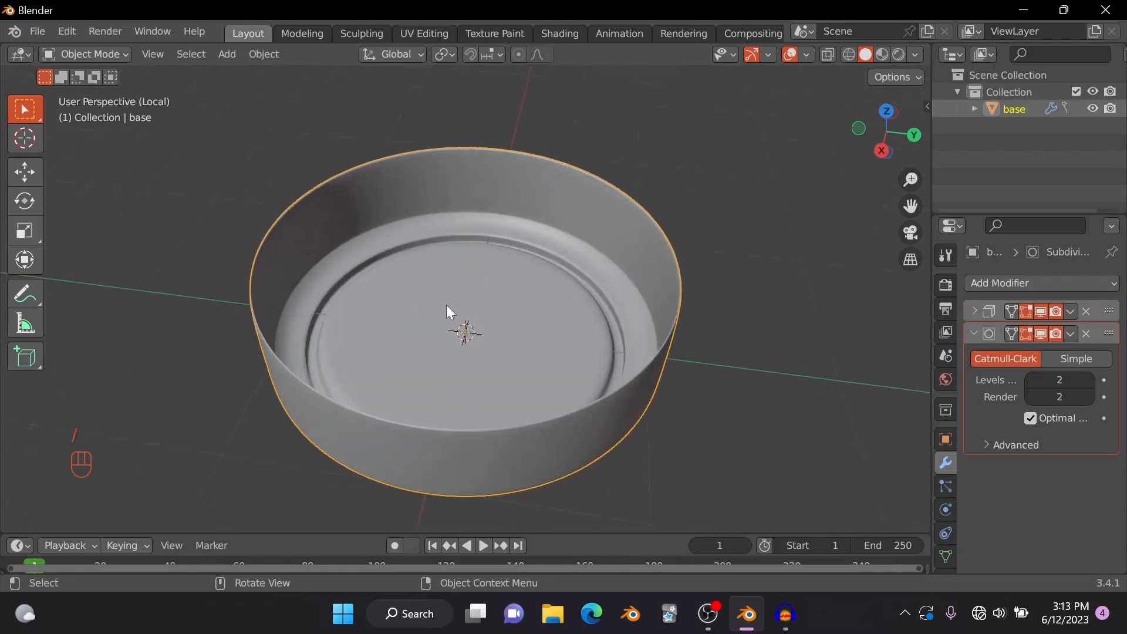
scroll(452, 311, "down", 3)
- Set the base's Solidify thickness to 0.08 m and apply the modifier with Ctrl+A
key("Tab")
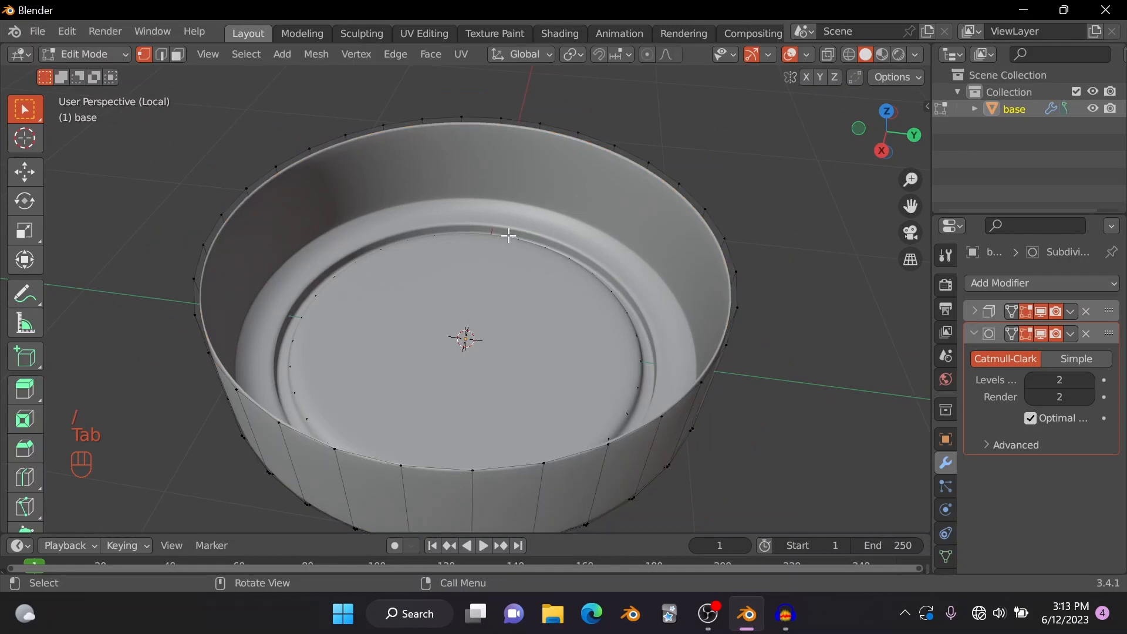
left_click(976, 311)
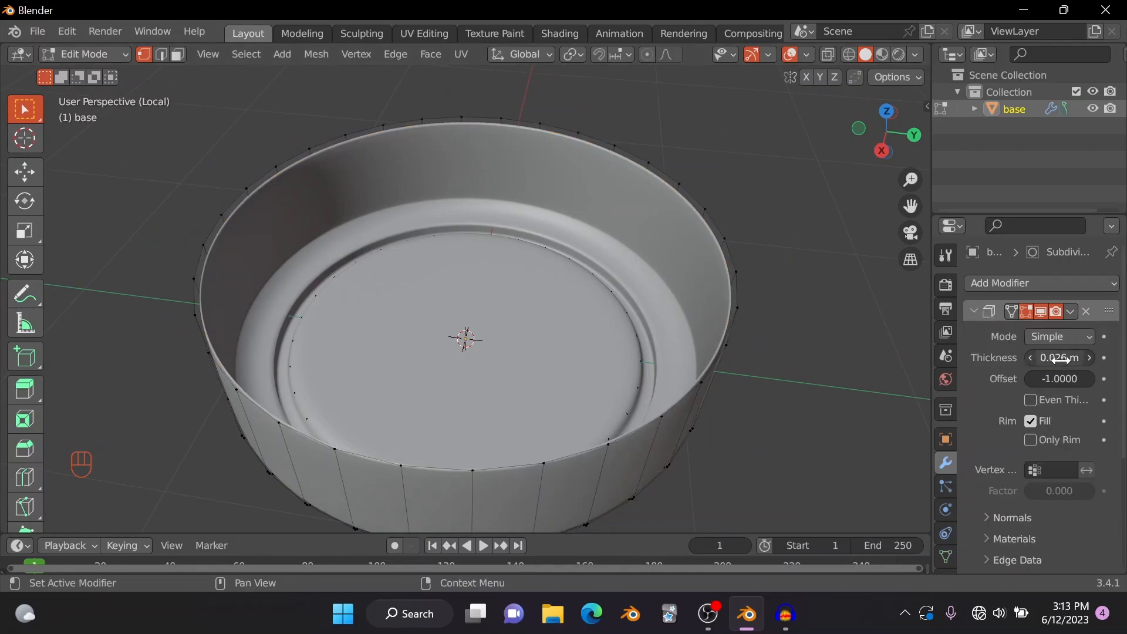
left_click_drag(1054, 357, 1093, 357)
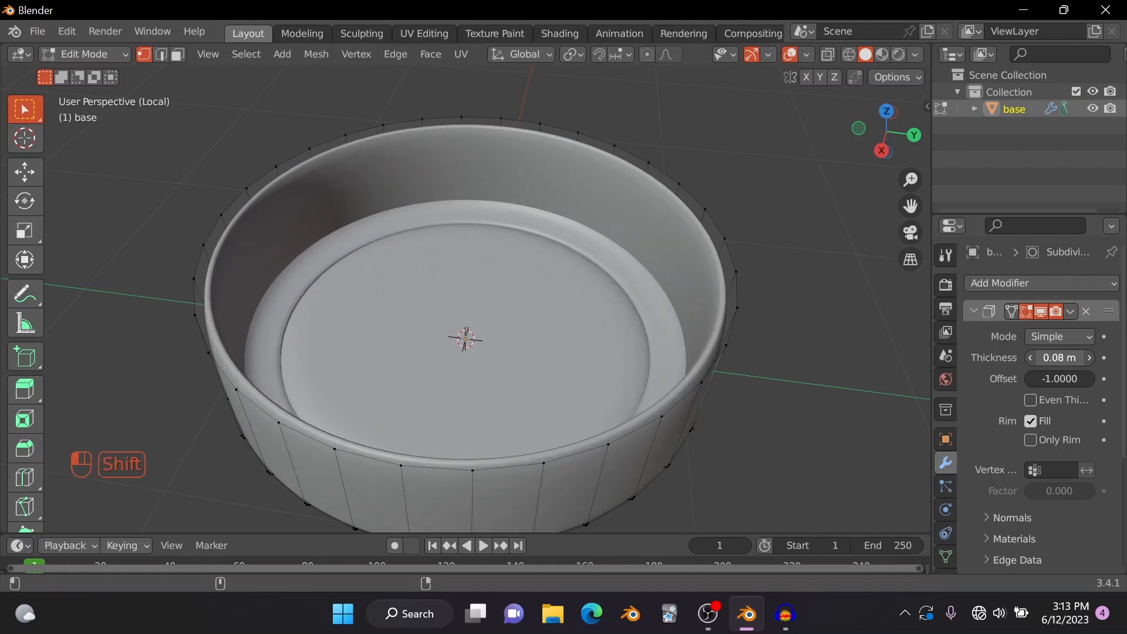
key("Tab")
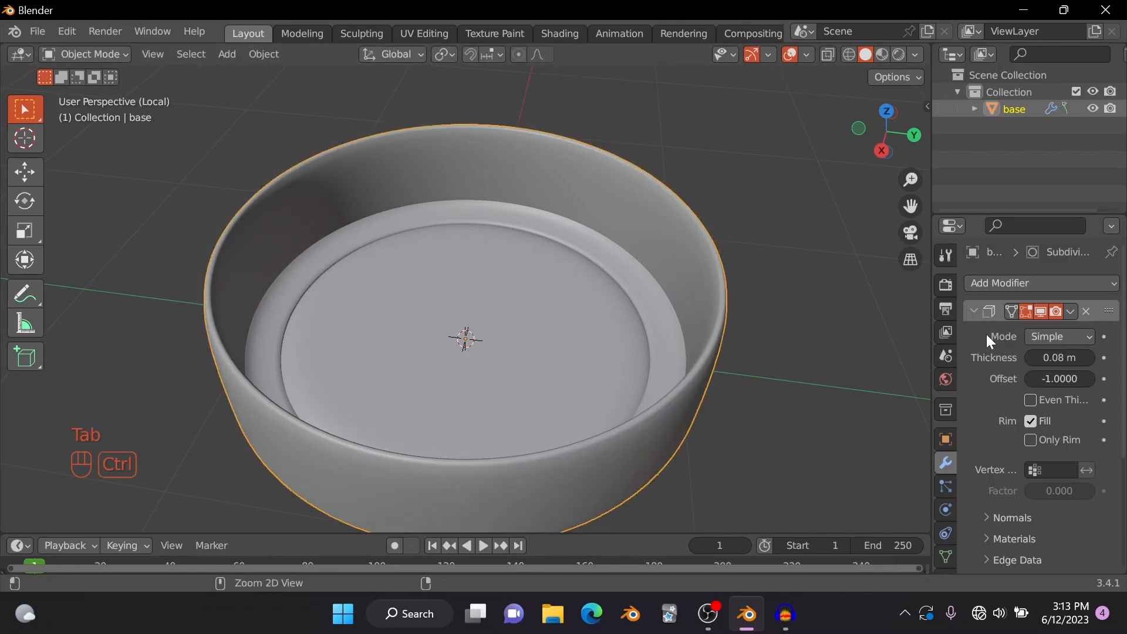
key("ctrl+a")
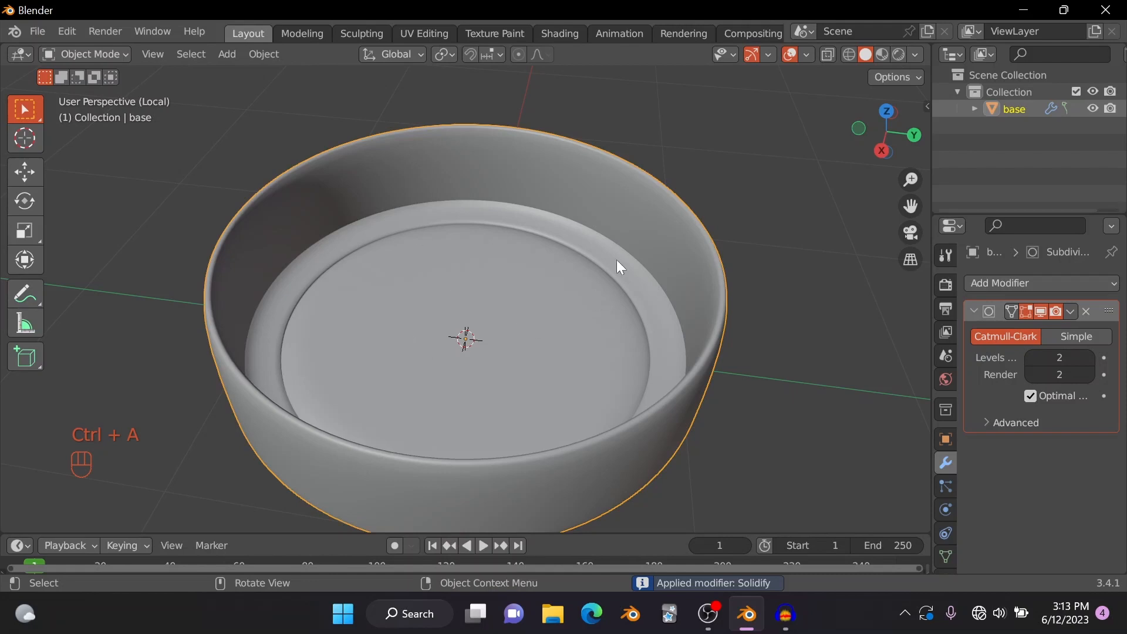
key("Tab")
- Turn off subdivision edit-mode display and bevel the inner ring edge loop
scroll(594, 223, "up", 1)
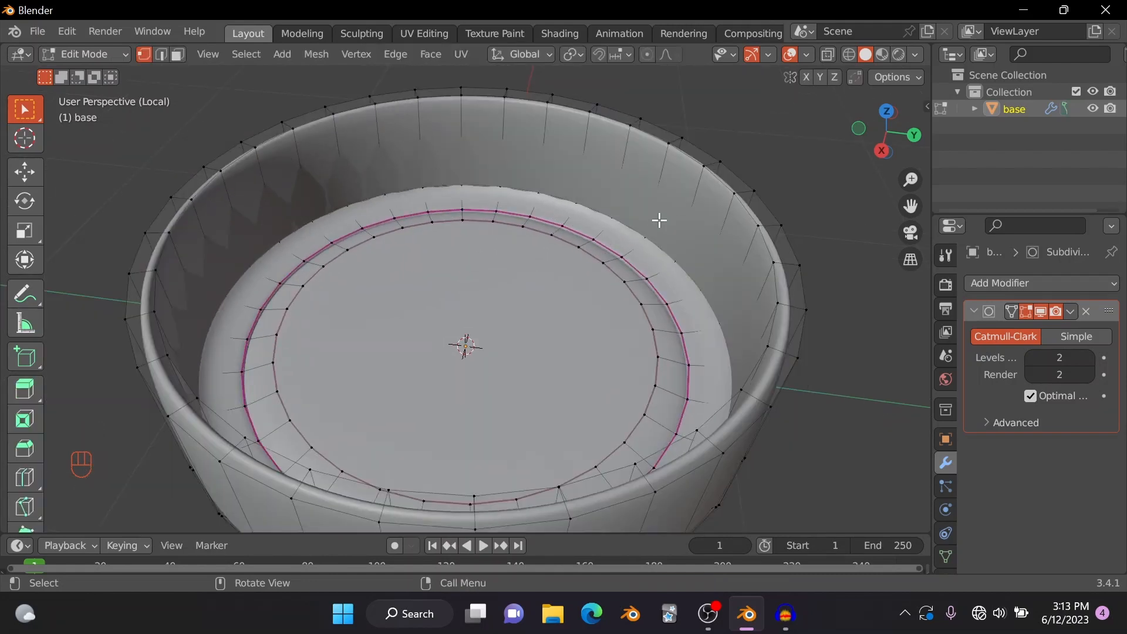
left_click(1026, 312)
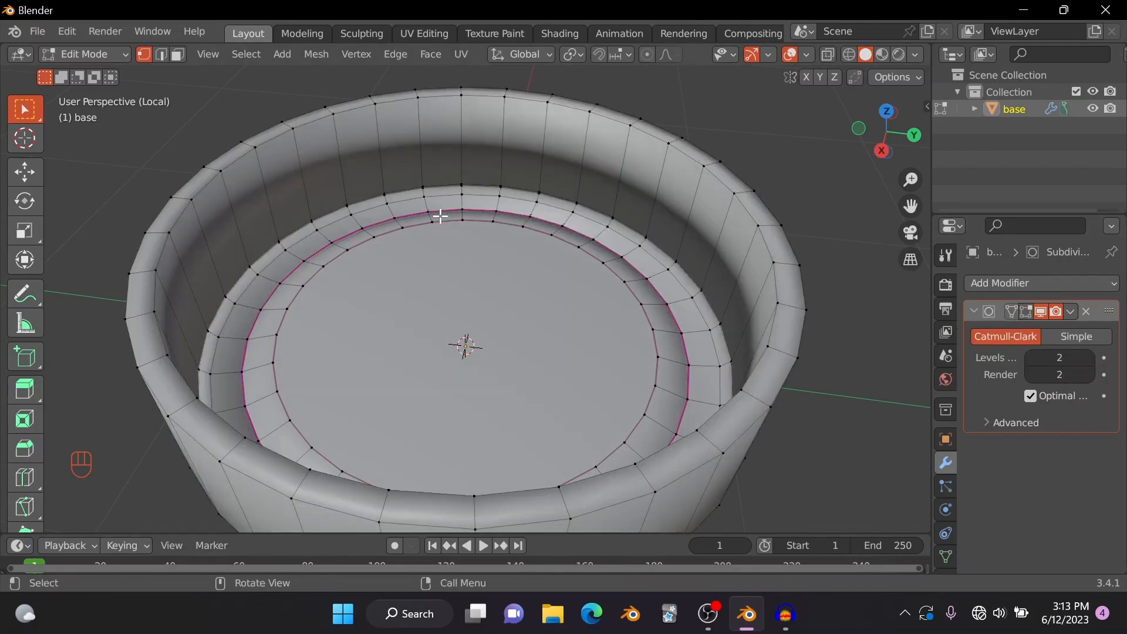
middle_click_drag(509, 276, 509, 299)
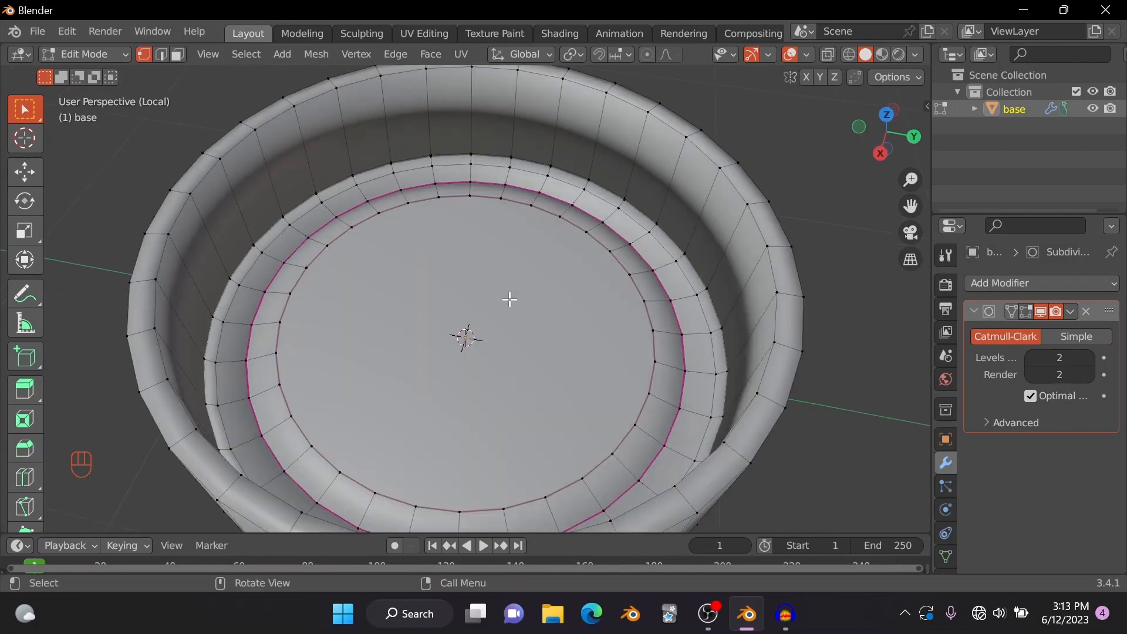
left_click(475, 167, "alt+shift")
key("ctrl+b")
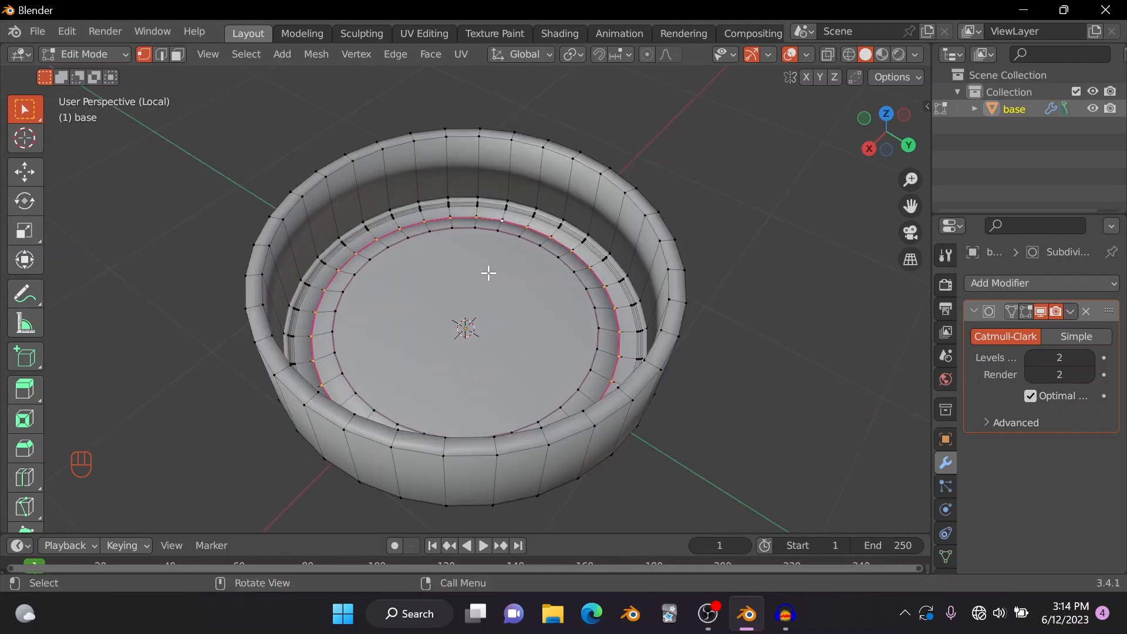
scroll(490, 272, "up", 5)
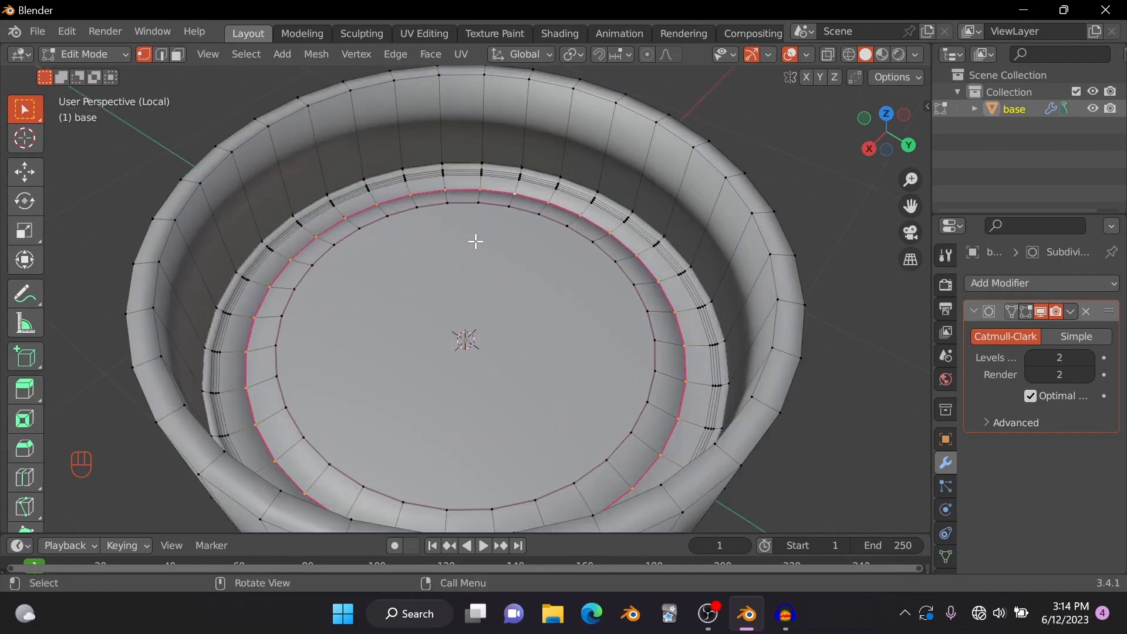
- Bevel the outer top rim edge loop by about 0.012 m and leave edit mode
left_click(270, 119, "alt+shift")
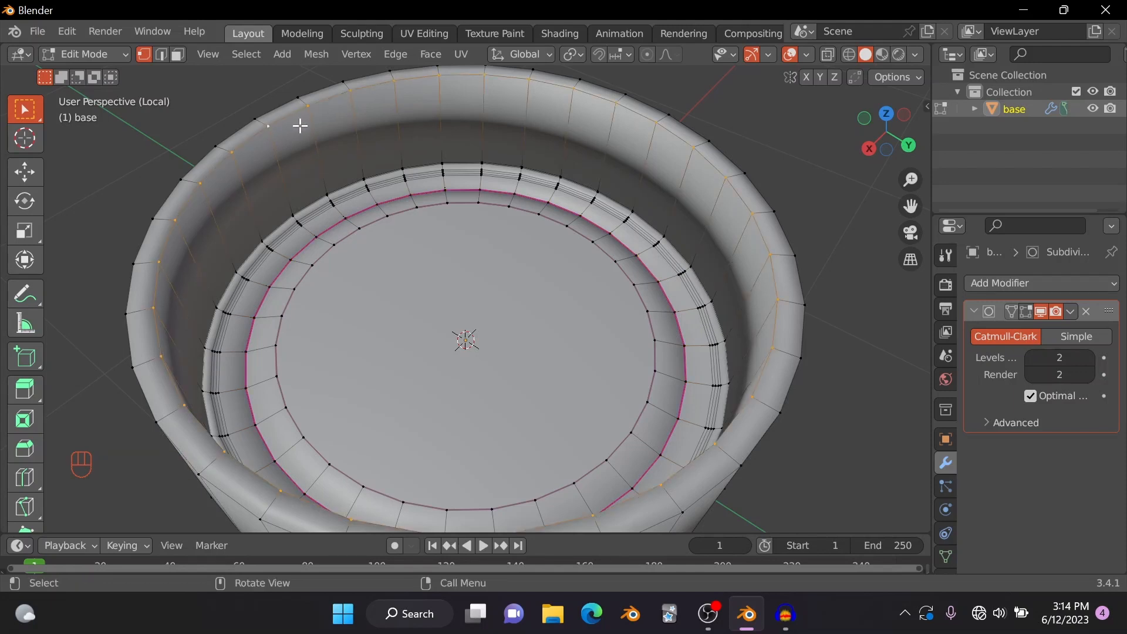
key("ctrl")
key("ctrl+b")
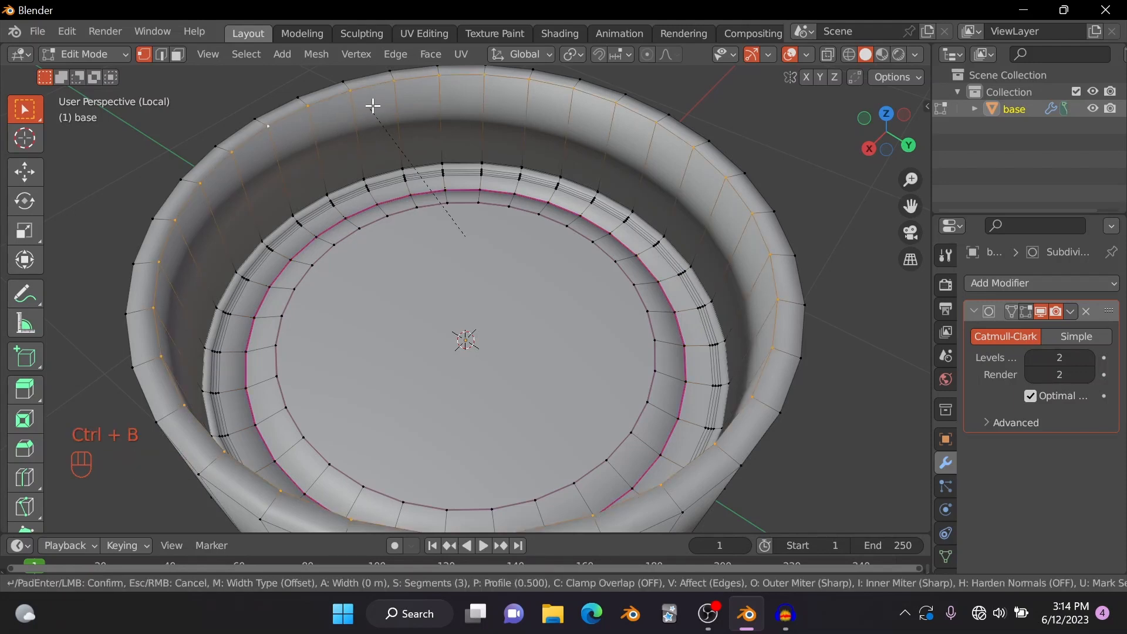
key("shift")
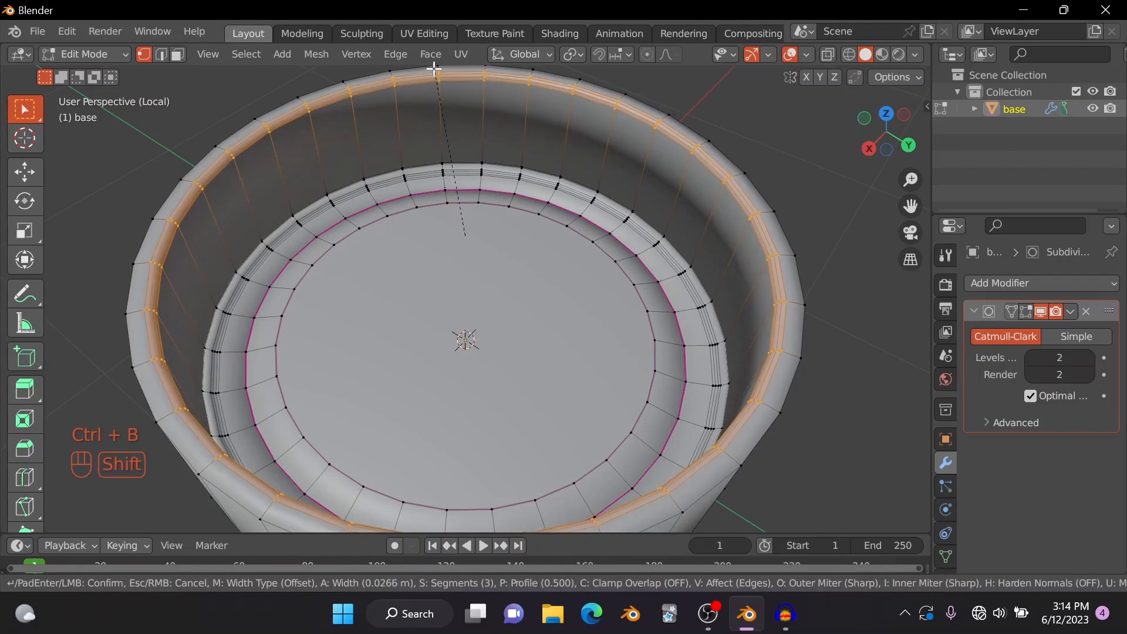
left_click(444, 108)
key("Tab")
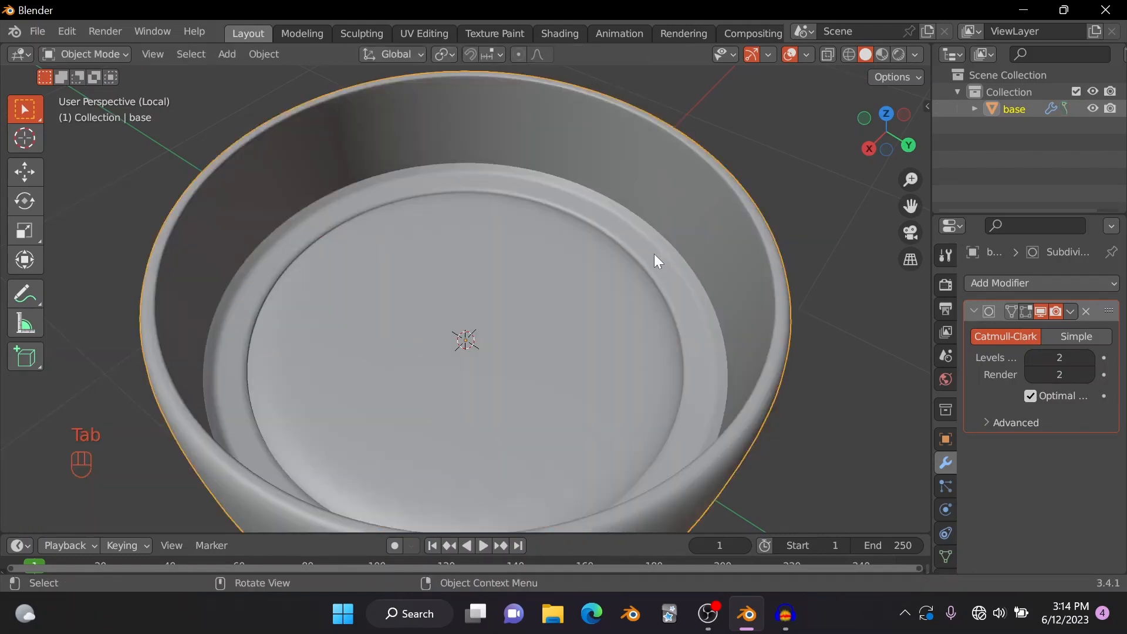
scroll(654, 253, "down", 5)
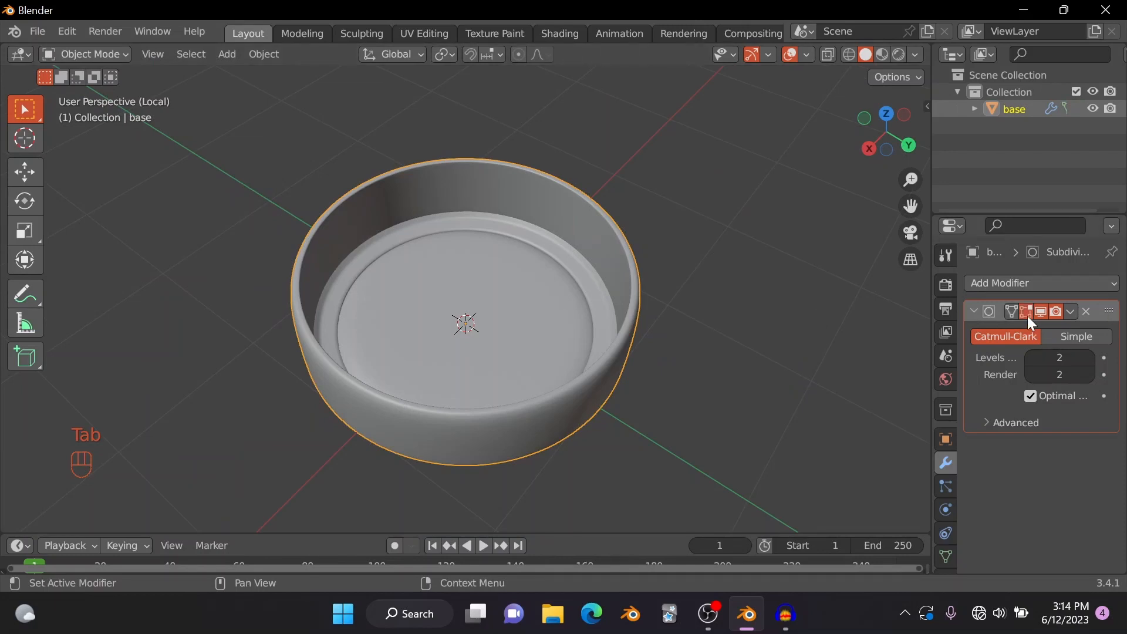
- Exit Local View and unhide the lid and cover with Alt+H
left_click(730, 301)
middle_click_drag(731, 301, 684, 292)
key("KP_Divide")
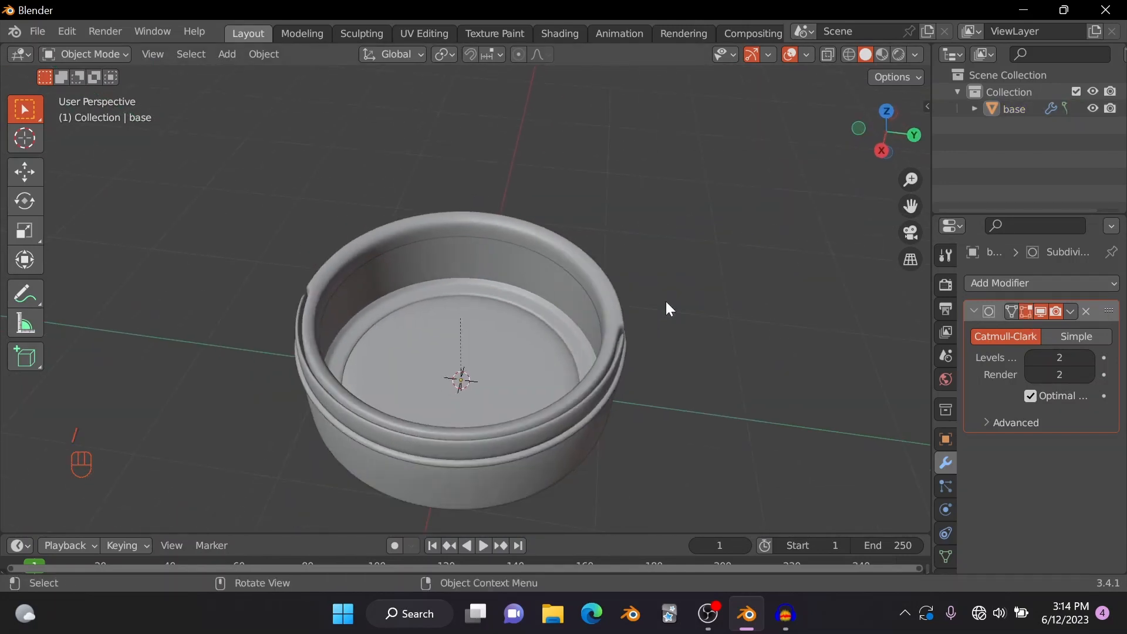
middle_click_drag(508, 395, 591, 352)
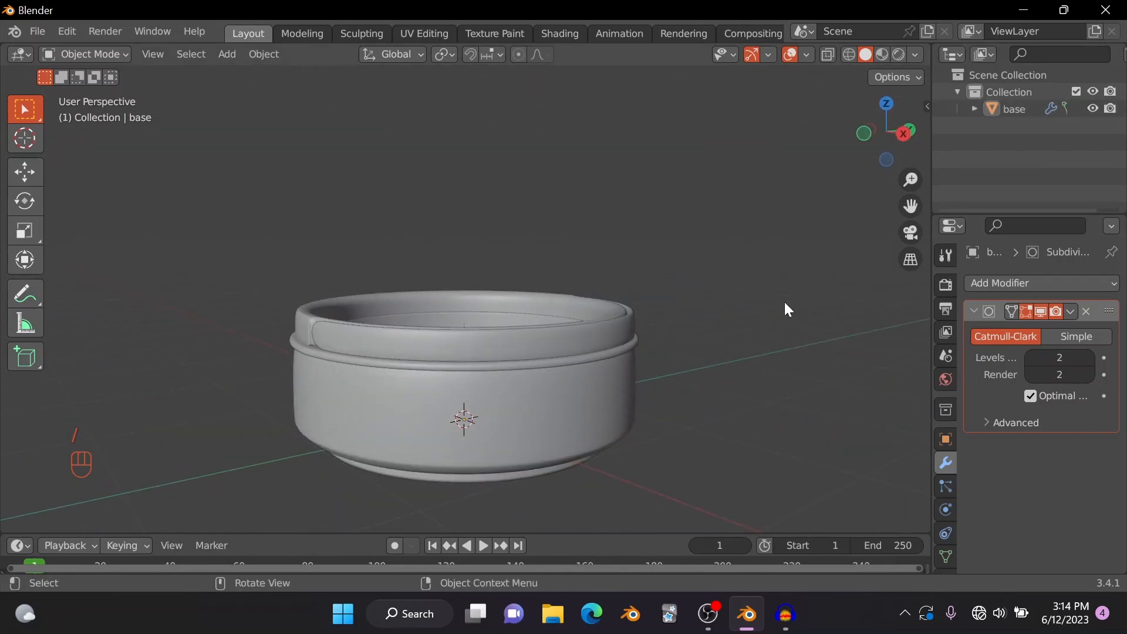
key("alt+h")
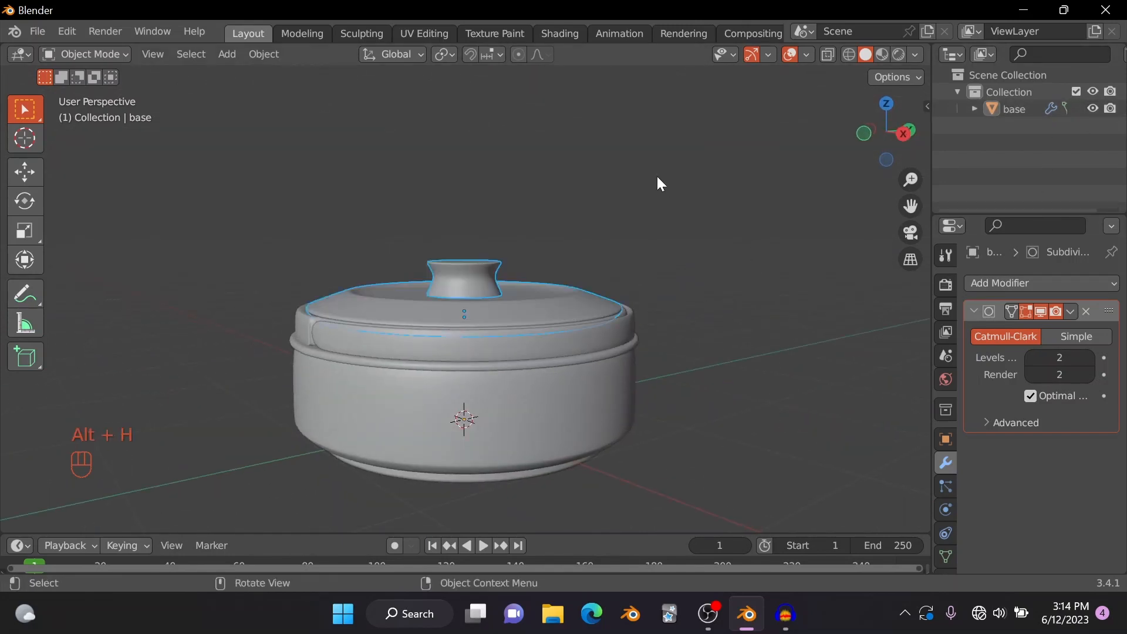
left_click(648, 216)
middle_click_drag(485, 269, 596, 351)
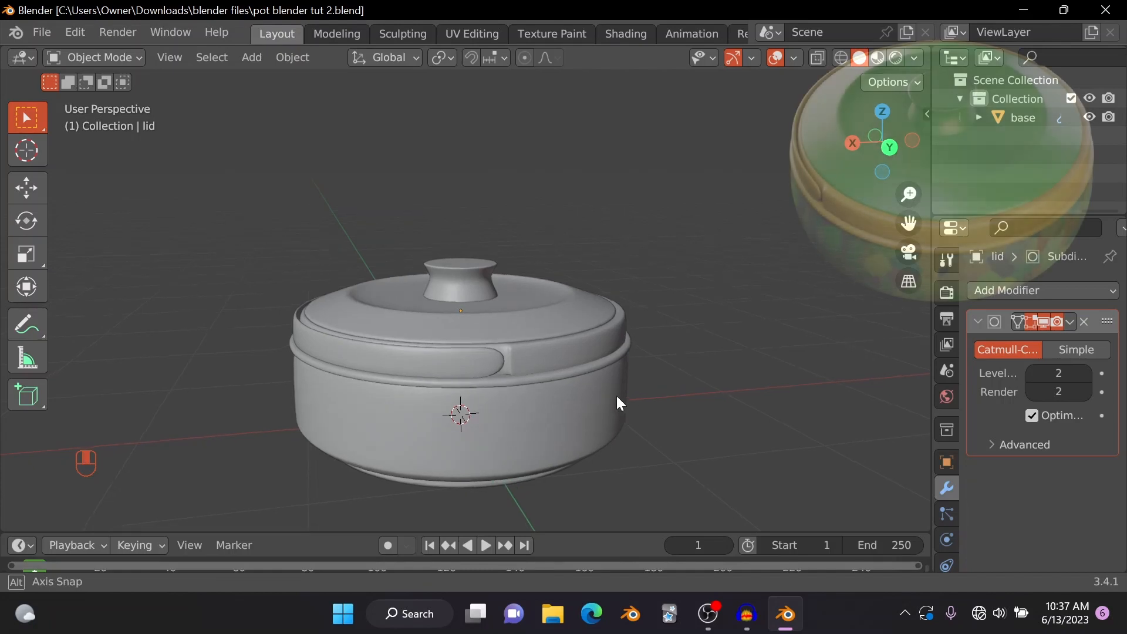
- Switch to back orthographic view and edit the pot base's mesh
middle_click_drag(620, 403, 628, 396)
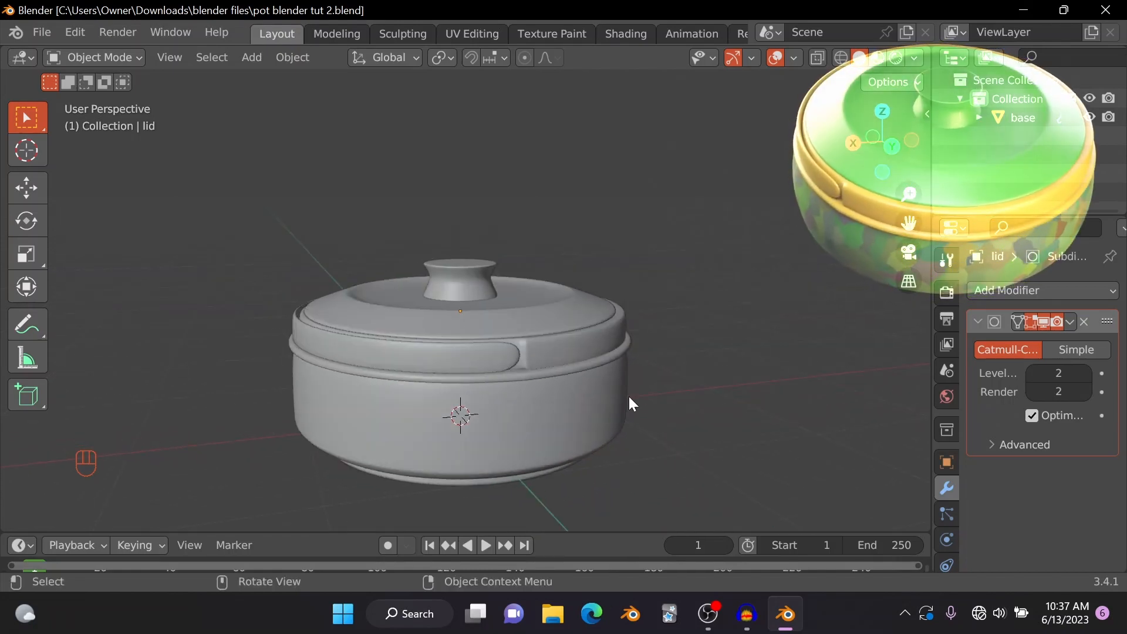
key("ctrl+KP_1")
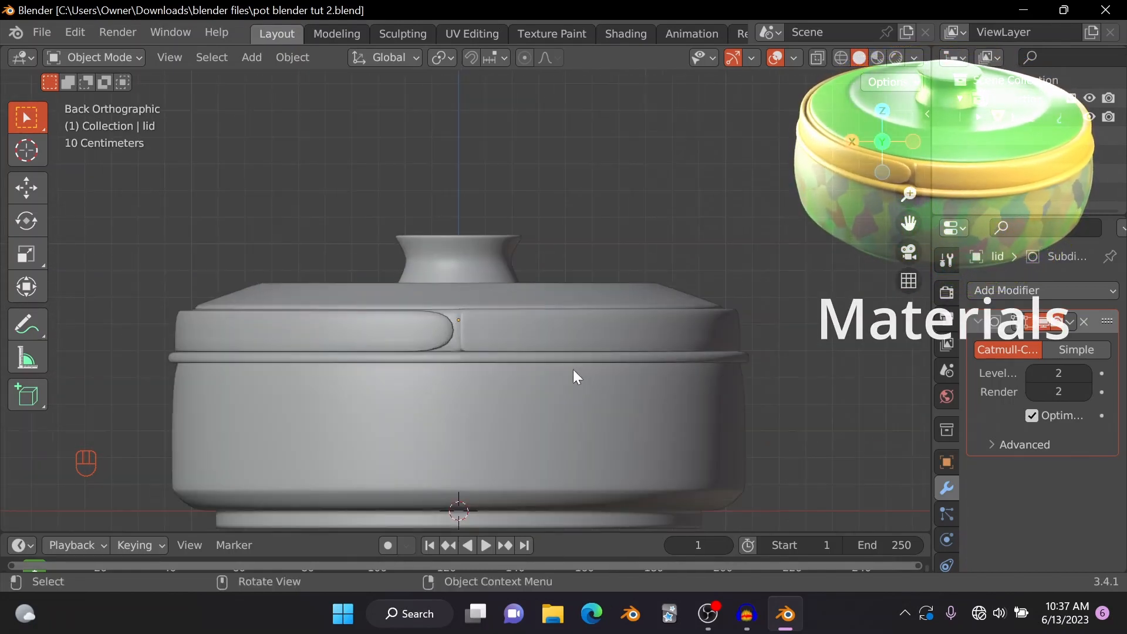
left_click(573, 371)
key("Tab")
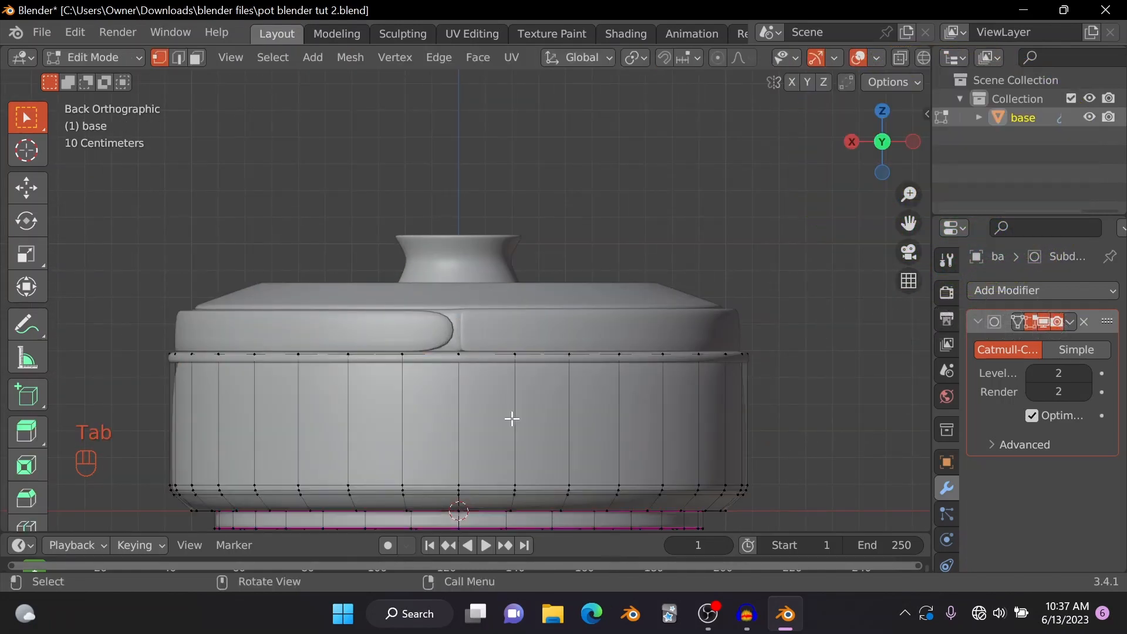
middle_click_drag(596, 416, 746, 344)
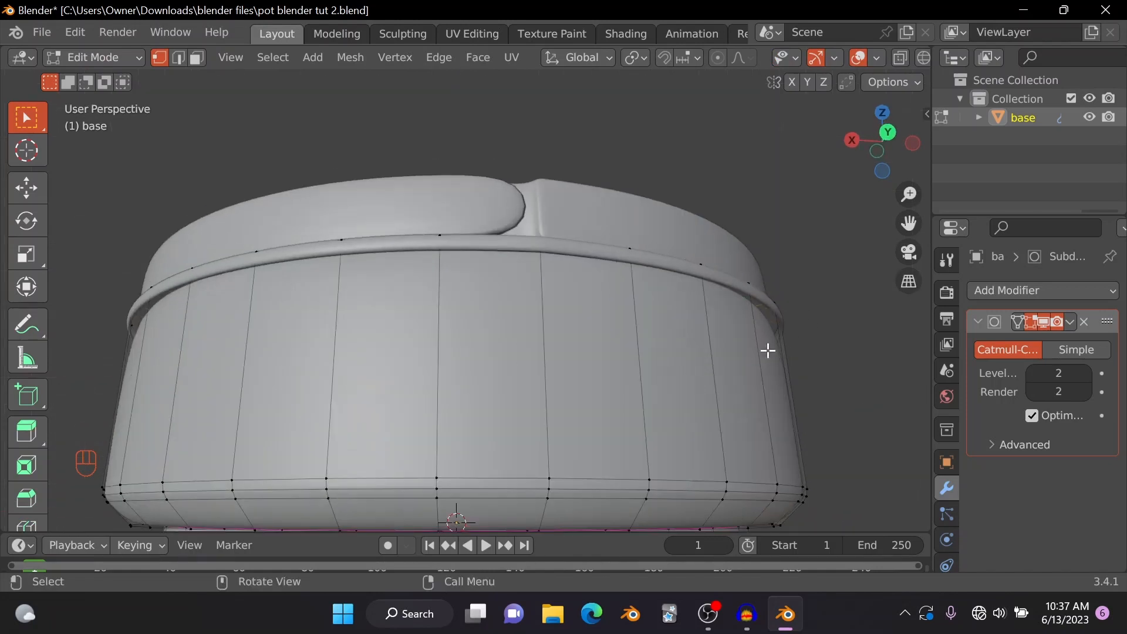
left_click(886, 132, "ctrl")
- Add new edge loops around the middle of the base wall
key("ctrl+r")
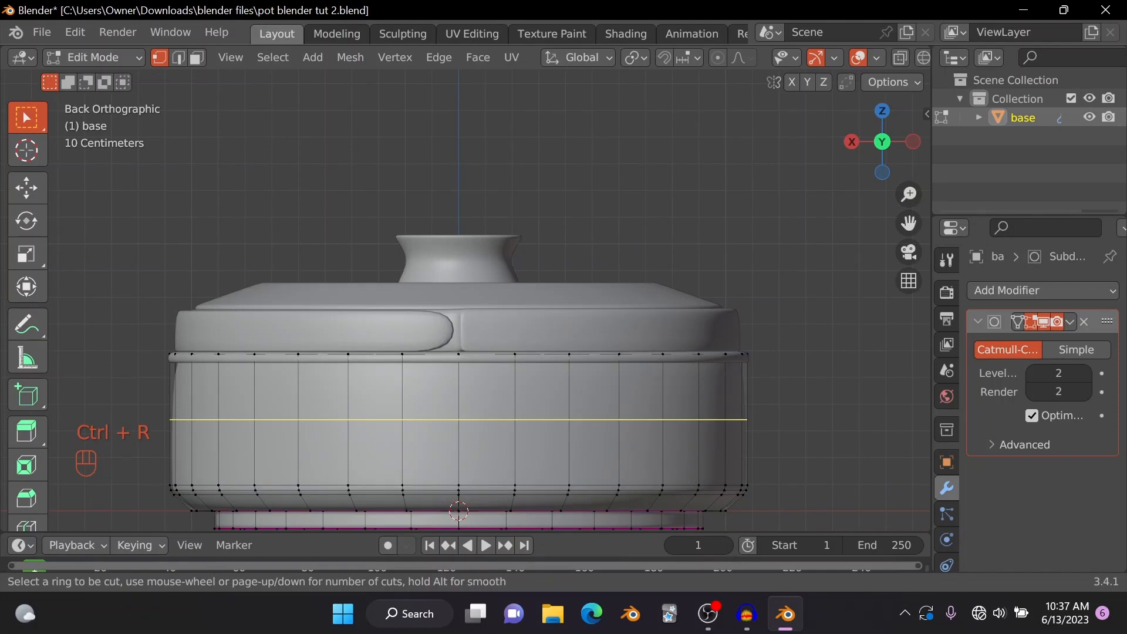
left_click(578, 411)
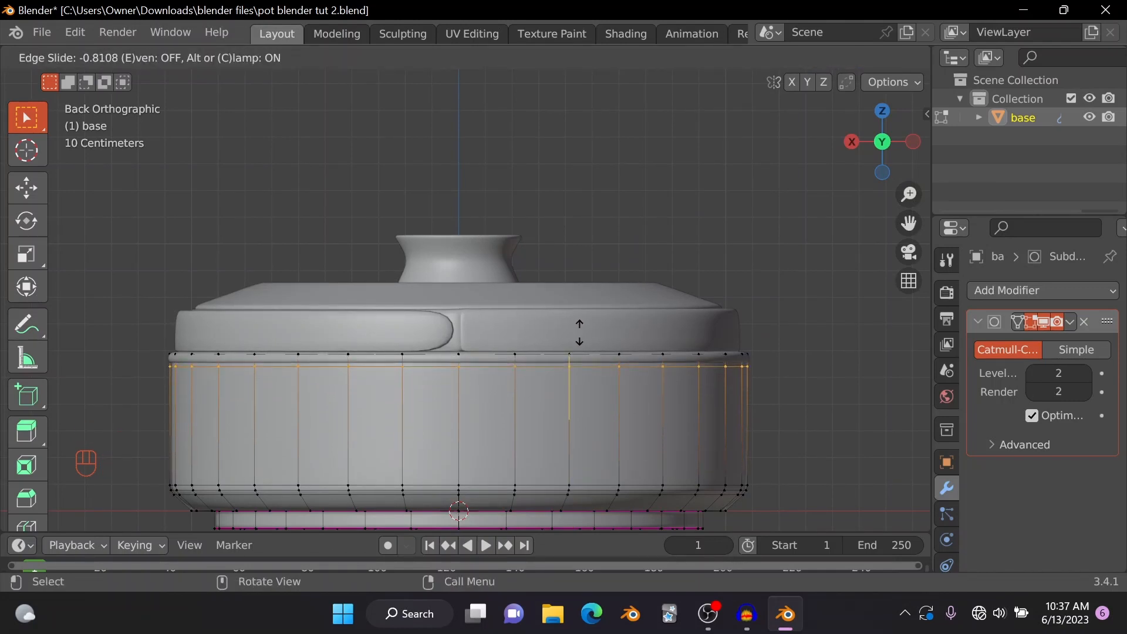
left_click(579, 332)
key("ctrl+r")
scroll(646, 411, "up", 1)
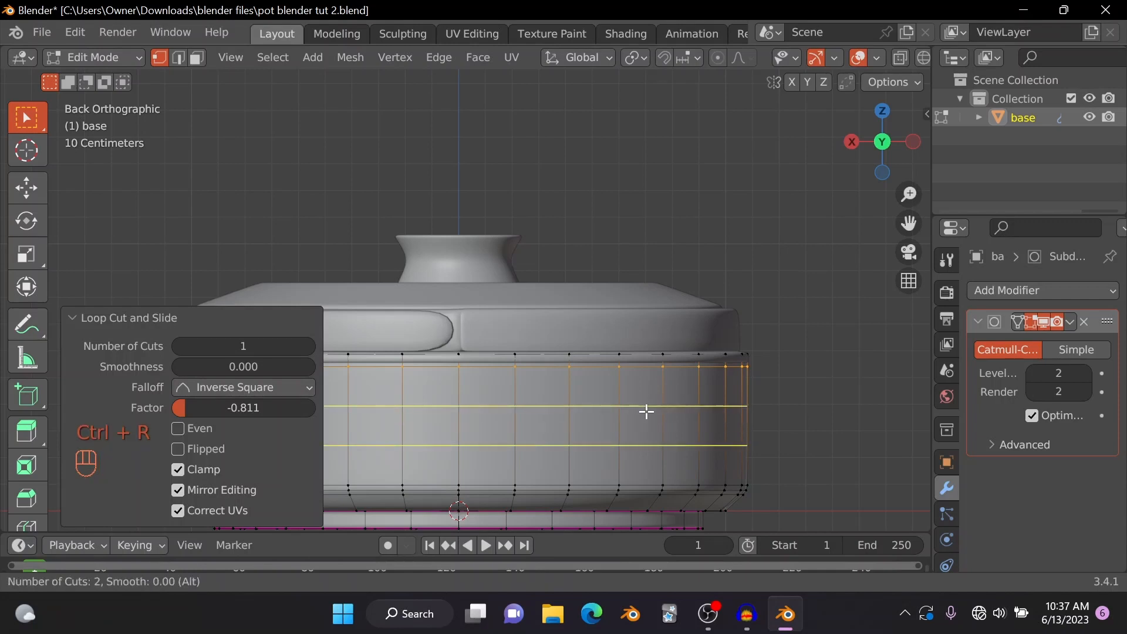
left_click(646, 412)
left_click(648, 414)
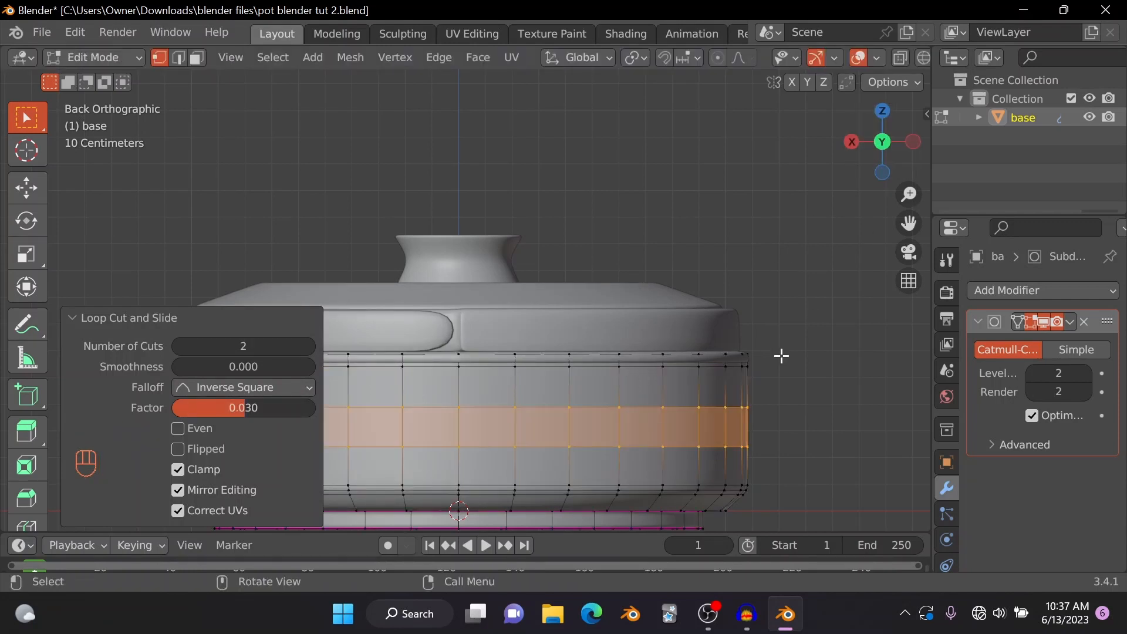
- Scale the middle band out to 1.03 and return to object mode
key("s")
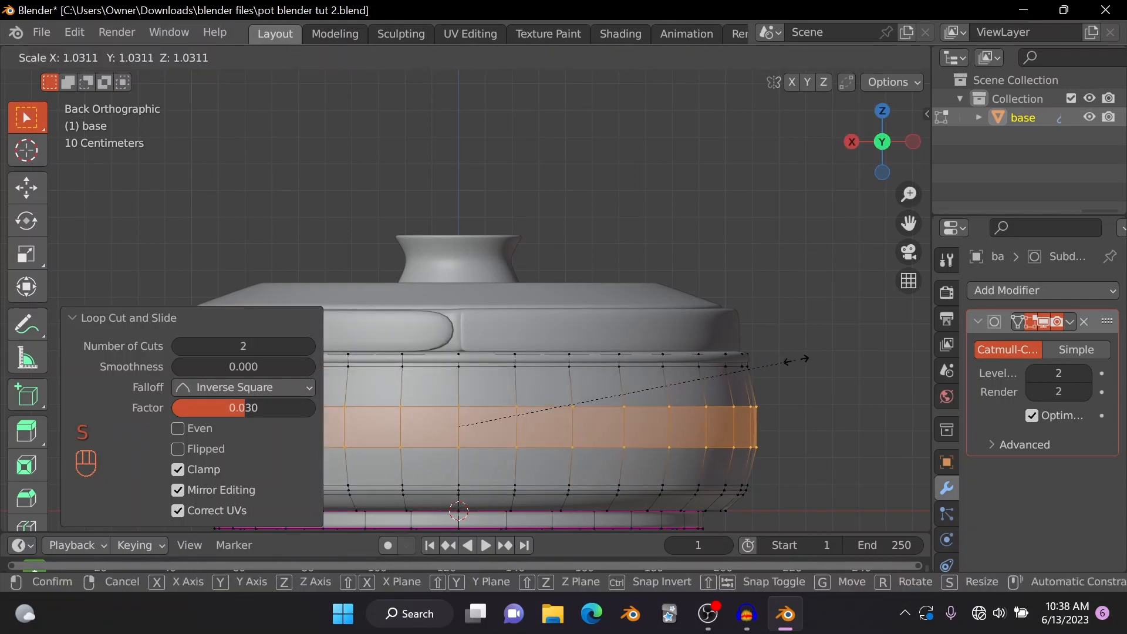
left_click(796, 360)
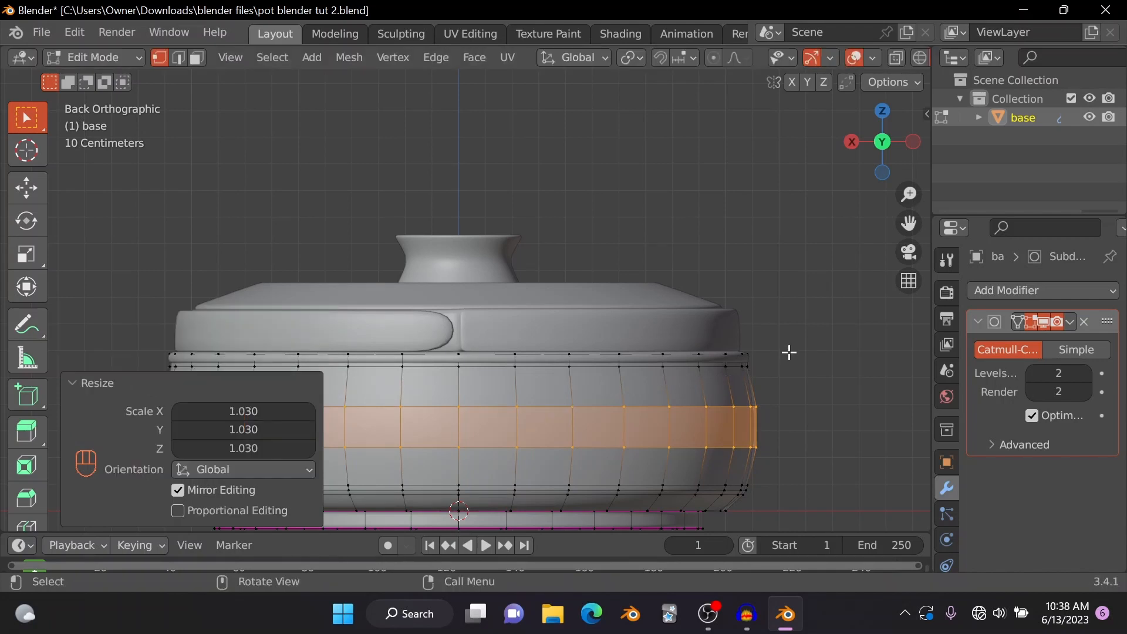
key("XF86AudioLowerVolume")
key("Tab")
scroll(734, 305, "down", 2)
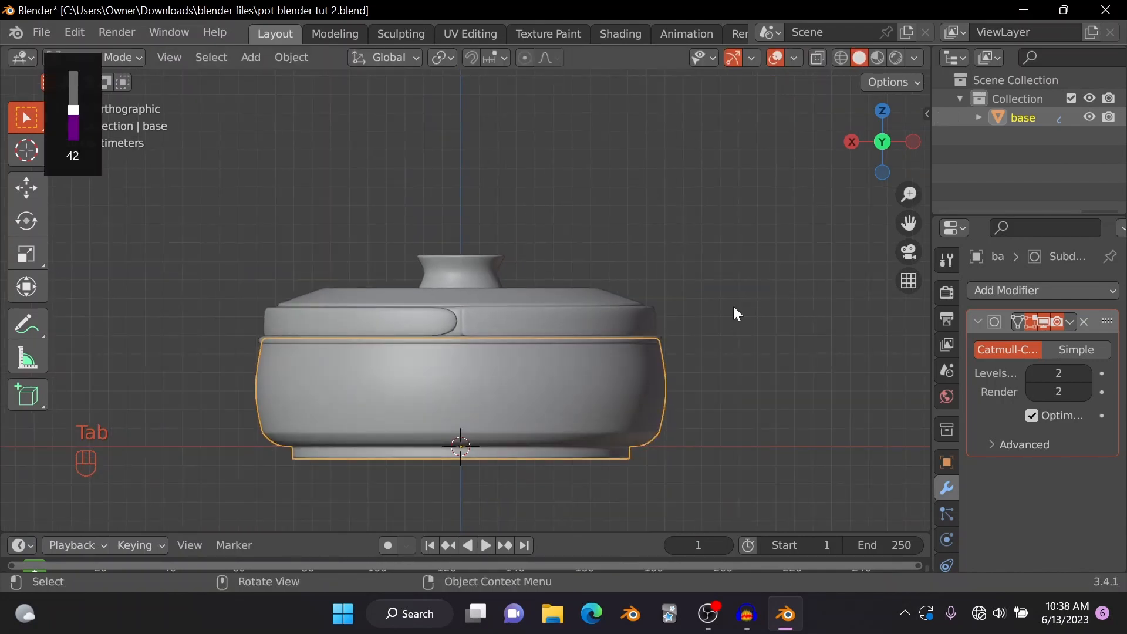
middle_click_drag(734, 306, 754, 245)
scroll(675, 246, "down", 1)
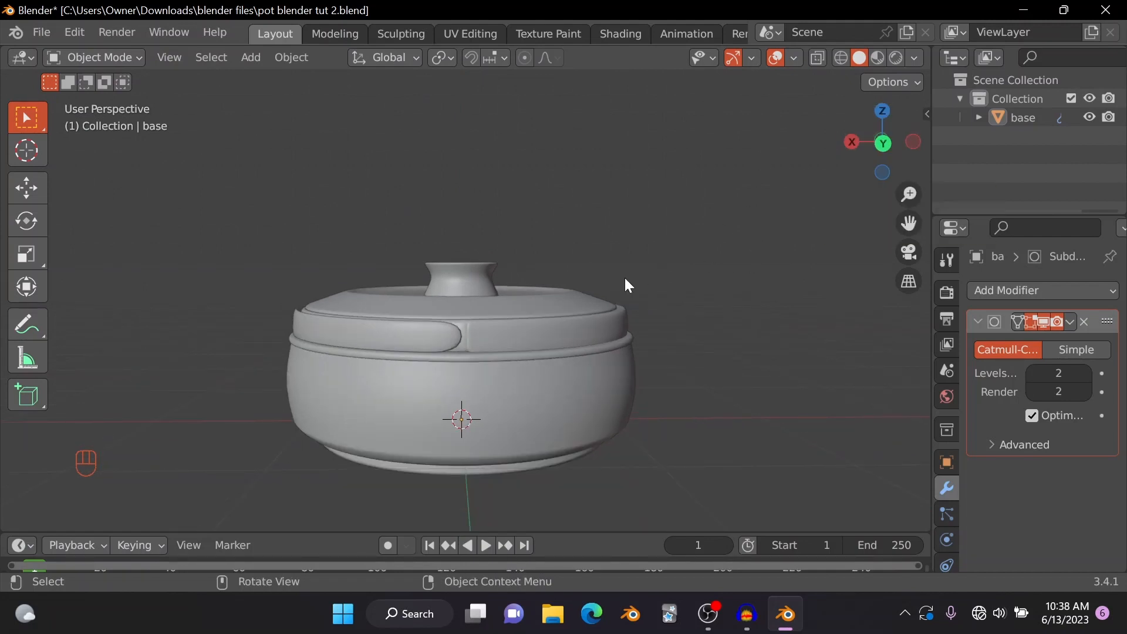
- Add a camera aligned to the current view and move it along Z
key("shift+a")
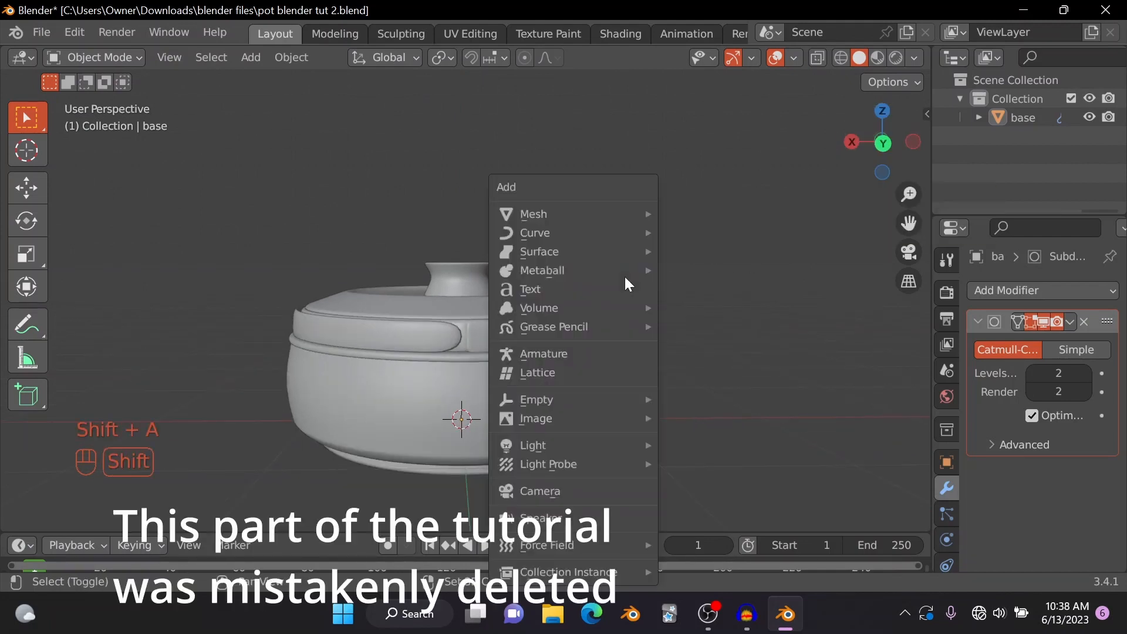
left_click(580, 493)
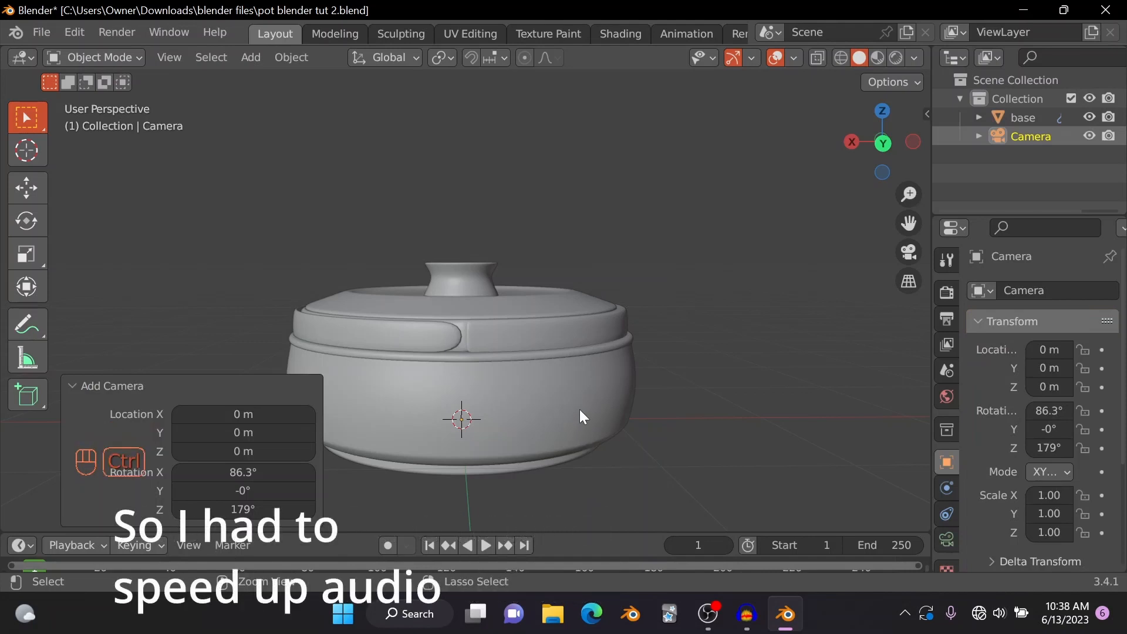
key("ctrl+alt+KP_0")
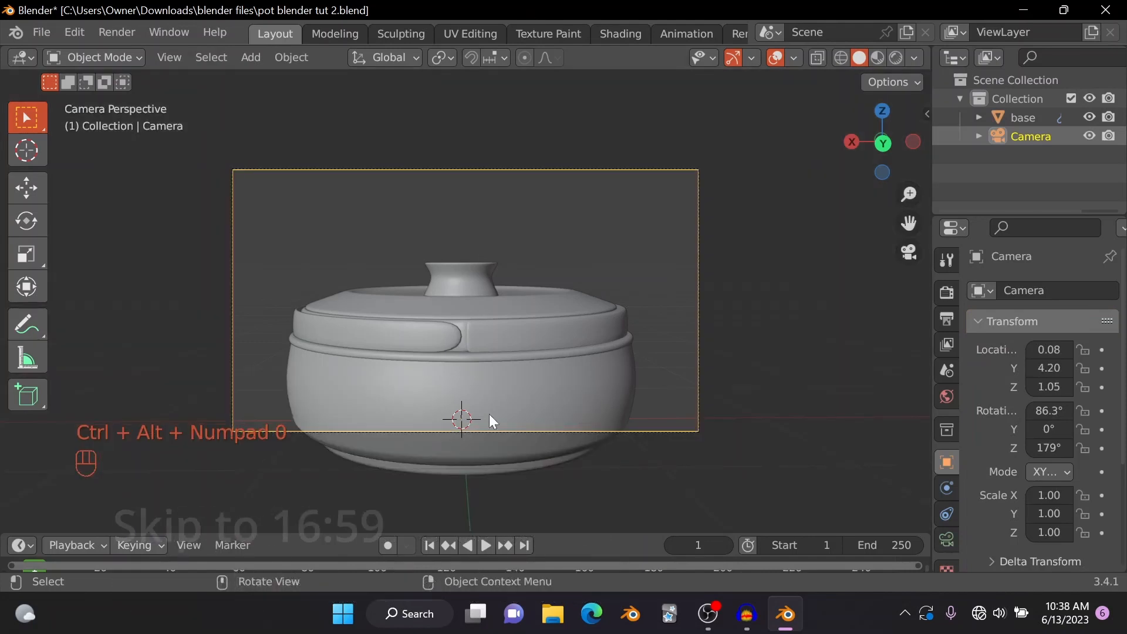
key("g")
key("z")
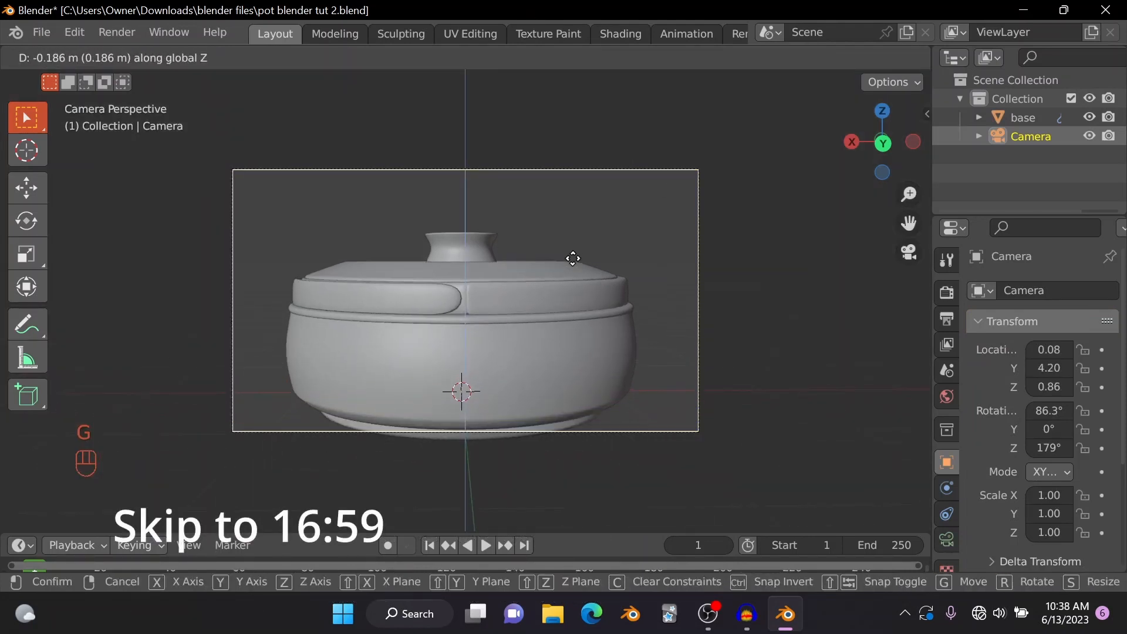
left_click(573, 258)
- Pull the camera back to frame the whole pot and look through it
key("g")
key("z")
key("z")
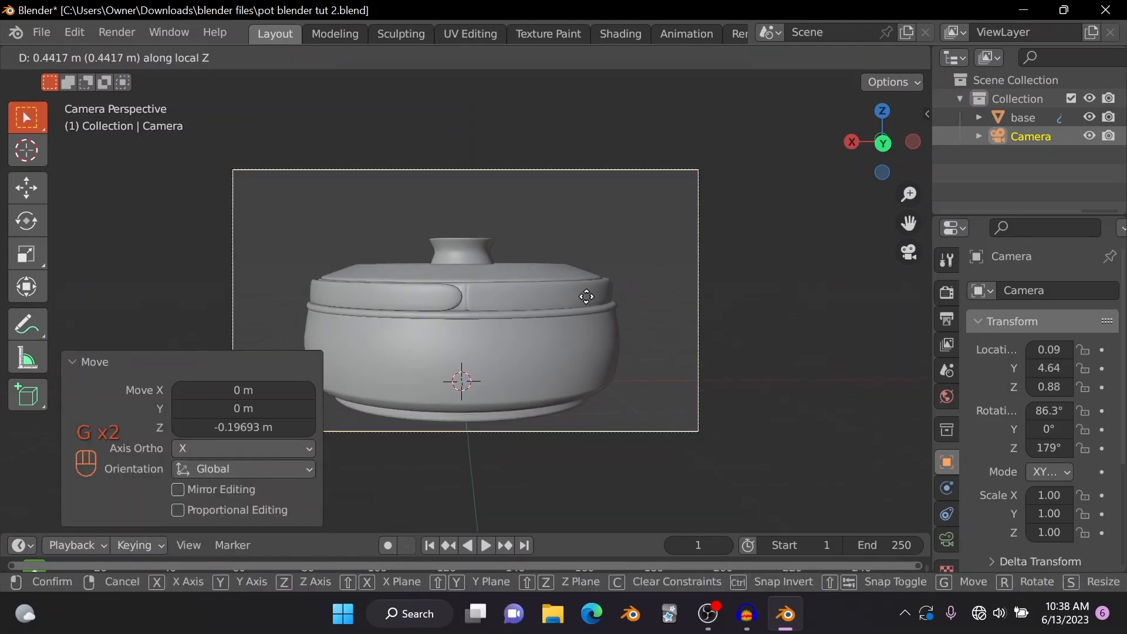
left_click(588, 328)
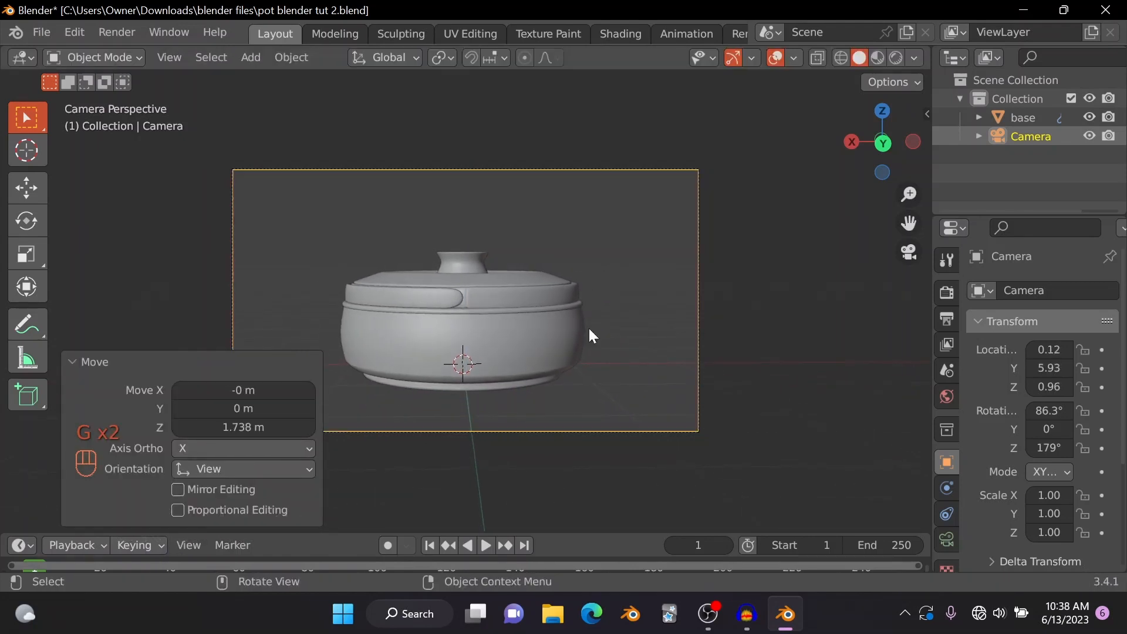
middle_click_drag(538, 308, 551, 265)
scroll(584, 292, "up", 2)
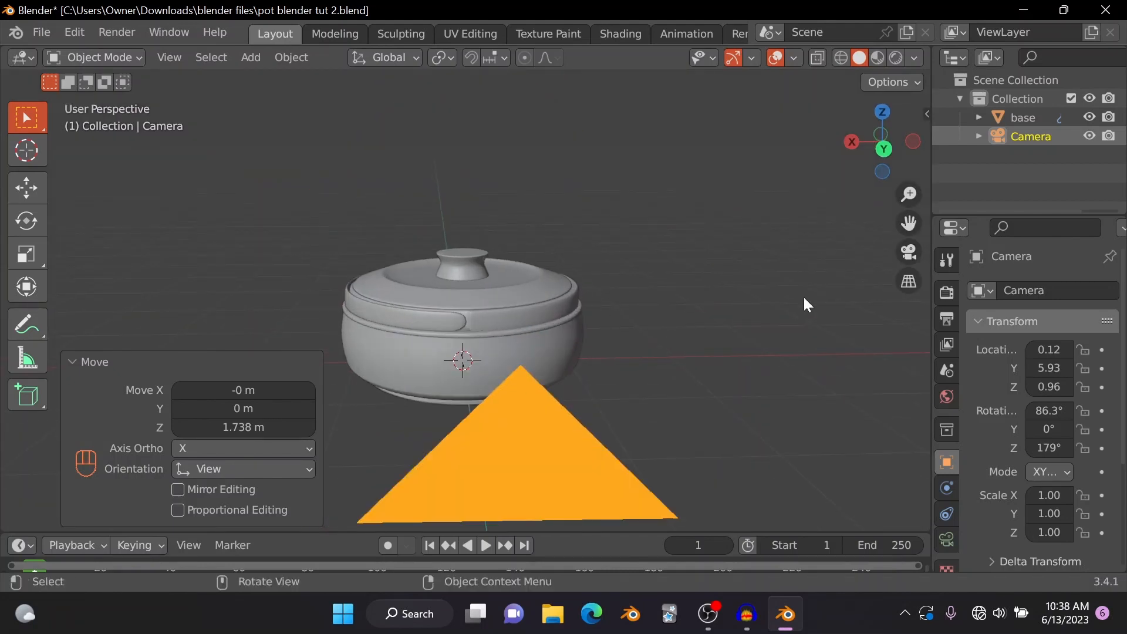
left_click(907, 252)
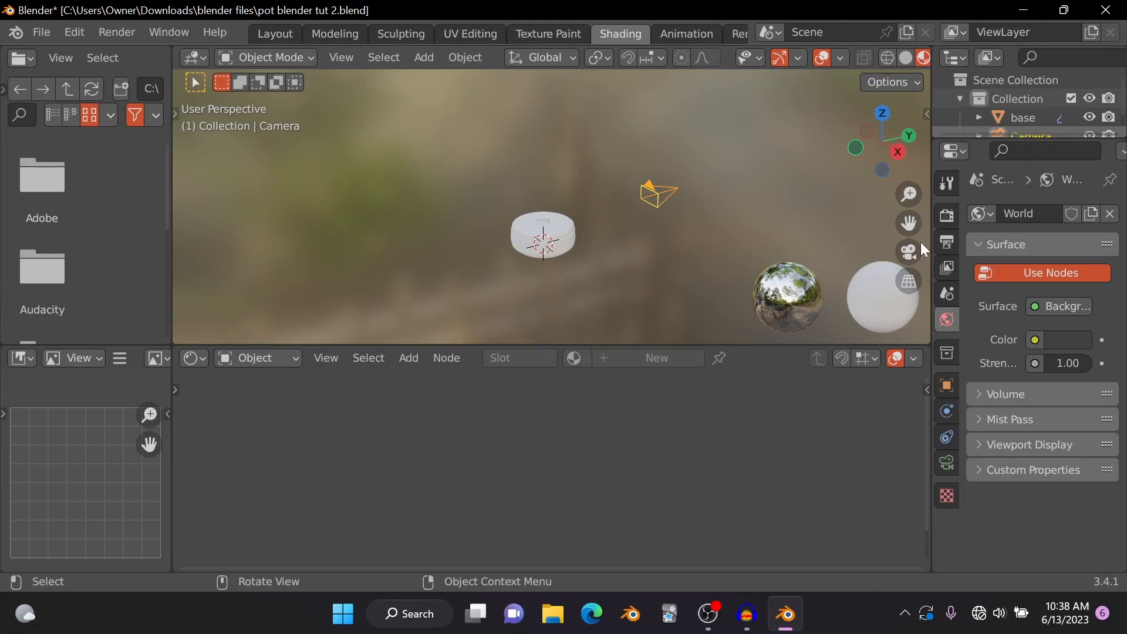
- Look through the camera, select the pot base and create its new material Material.001
left_click(909, 252)
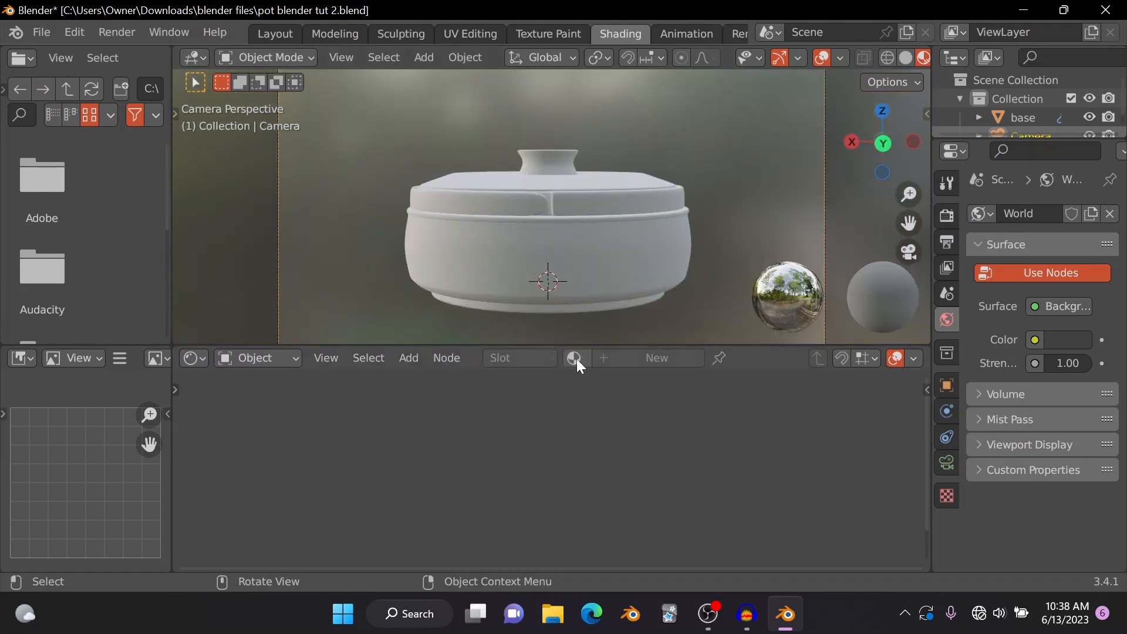
scroll(565, 304, "up", 2)
left_click(584, 255)
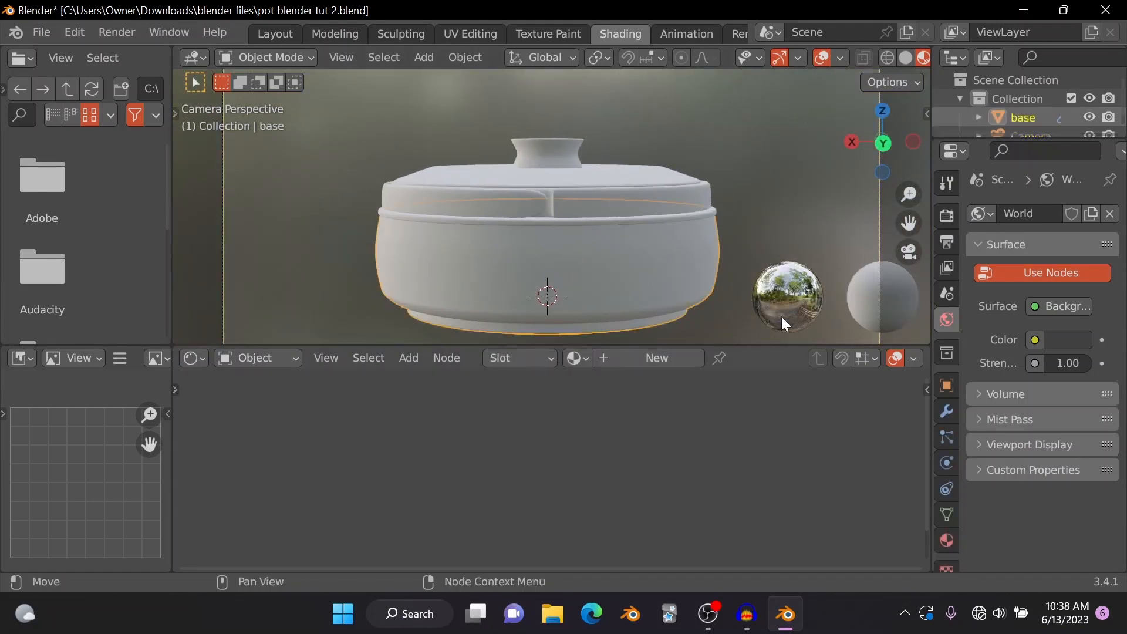
left_click(645, 363)
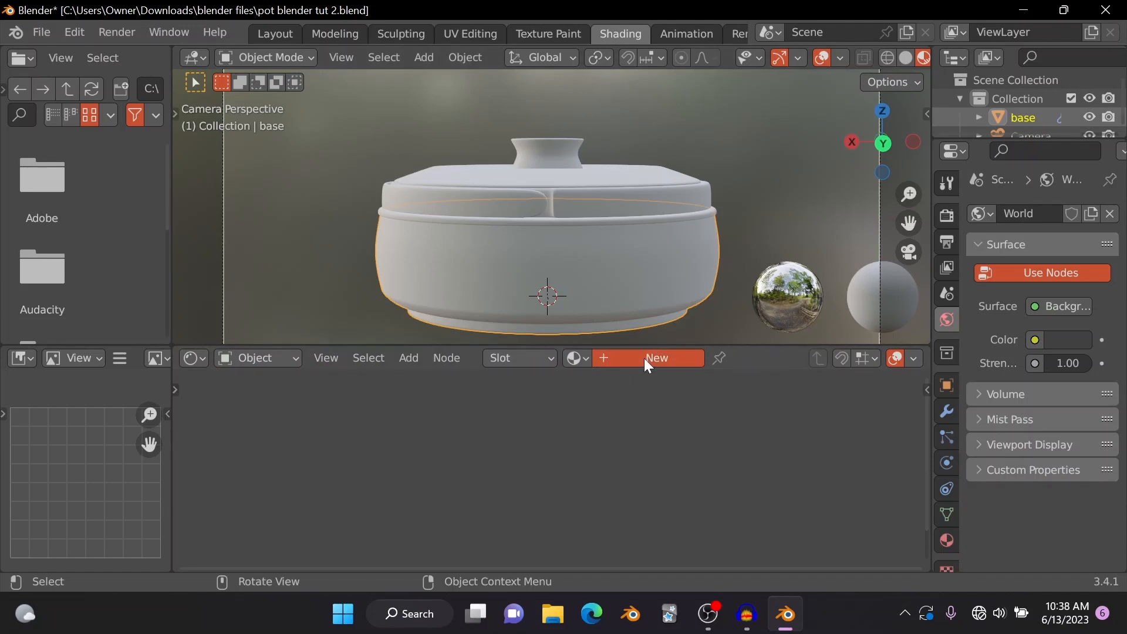
scroll(613, 376, "down", 2)
middle_click_drag(612, 376, 610, 509)
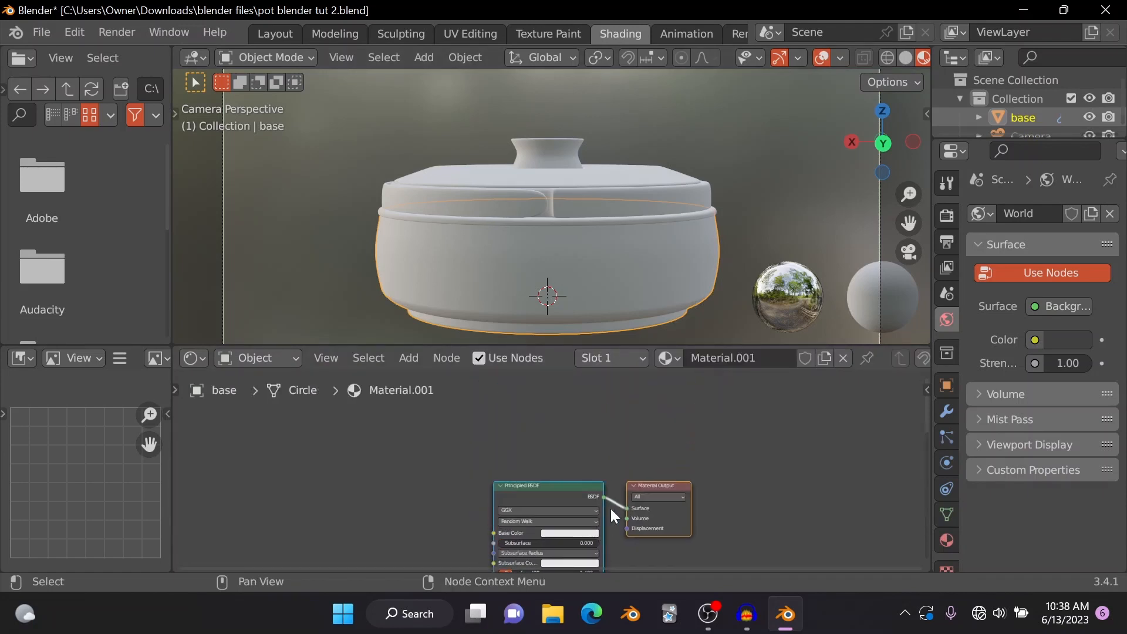
scroll(613, 517, "up", 3)
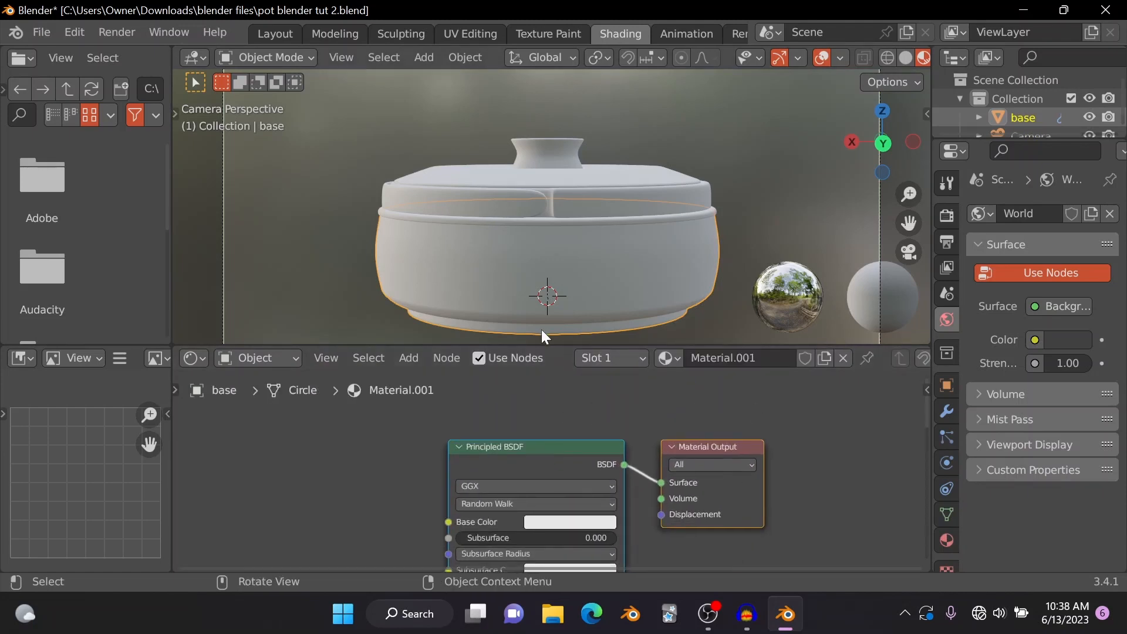
- Enable the Node Wrangler add-on in Preferences > Add-ons, then close Preferences
left_click(69, 35)
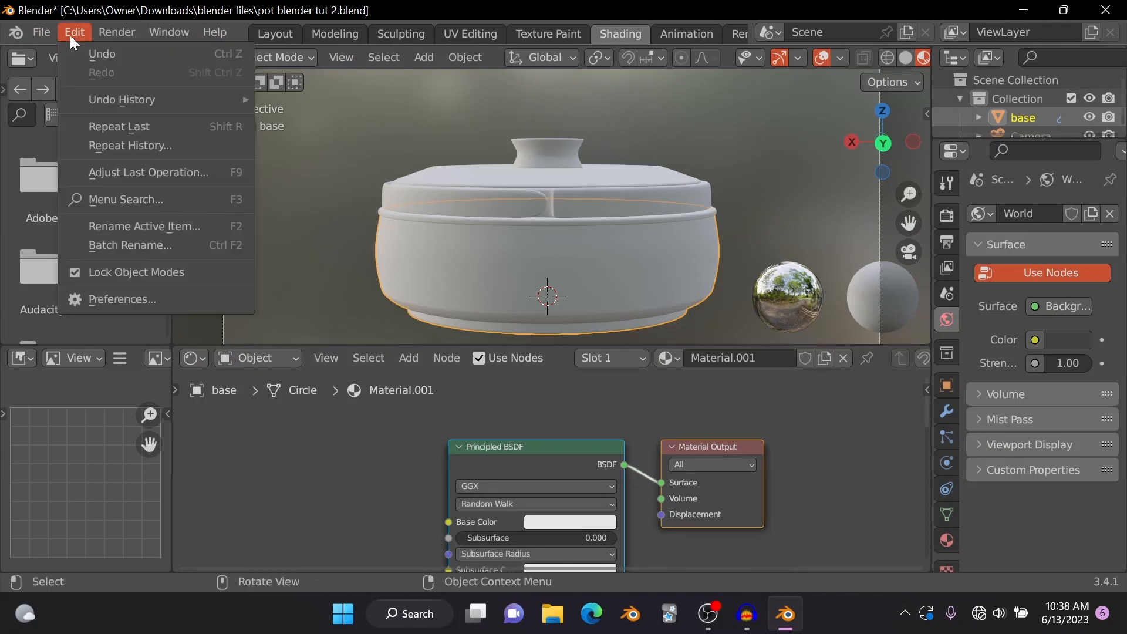
left_click(145, 300)
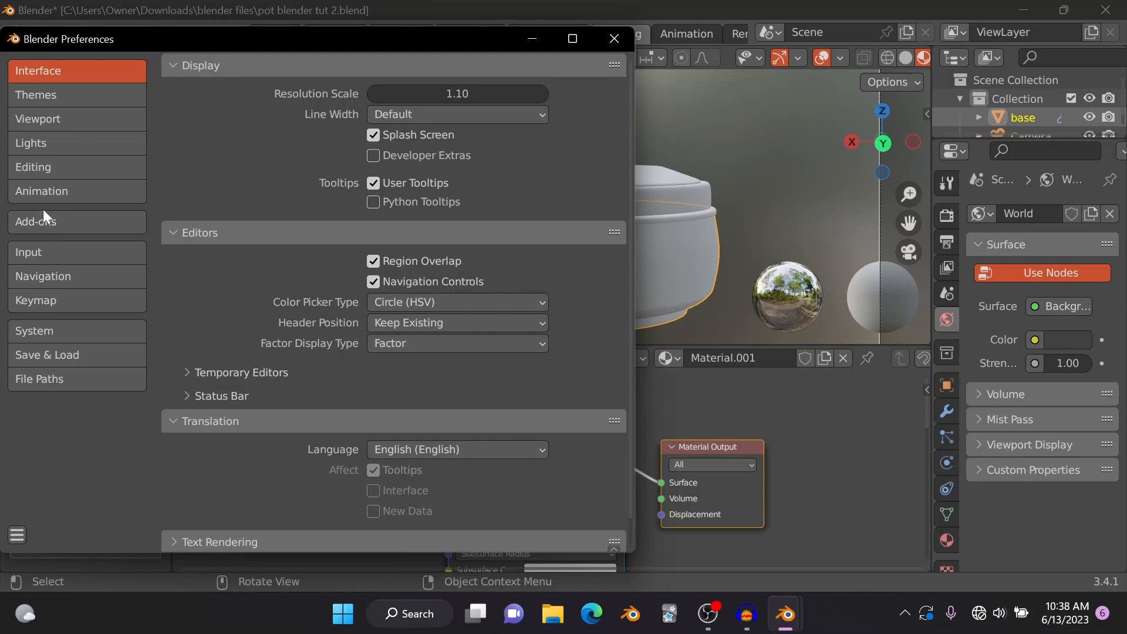
left_click(43, 218)
type("node")
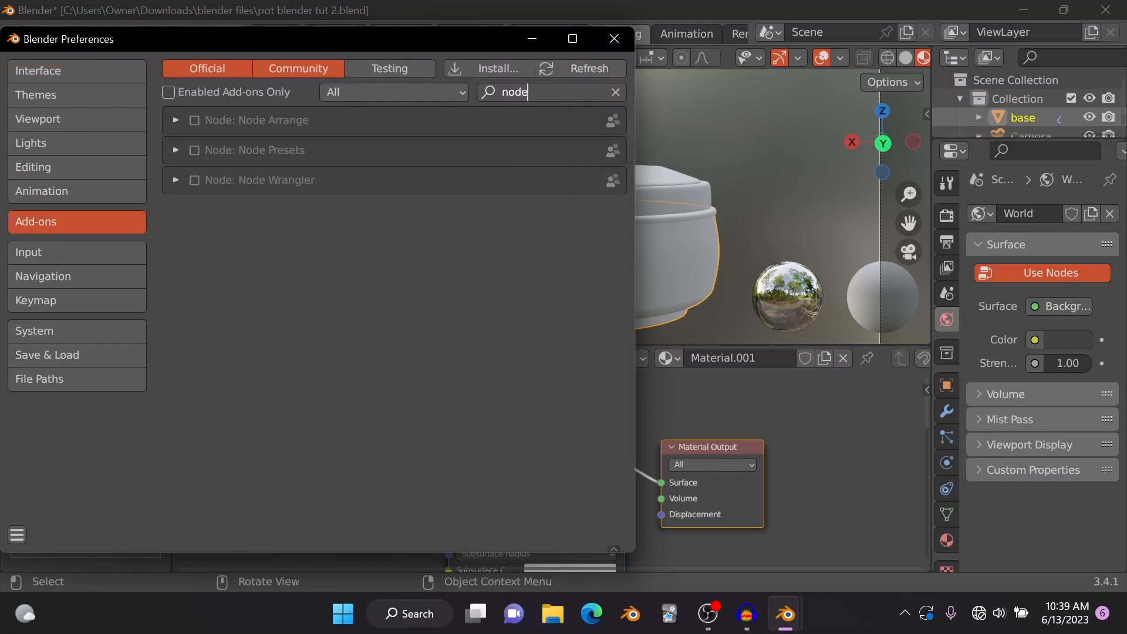
key("Return")
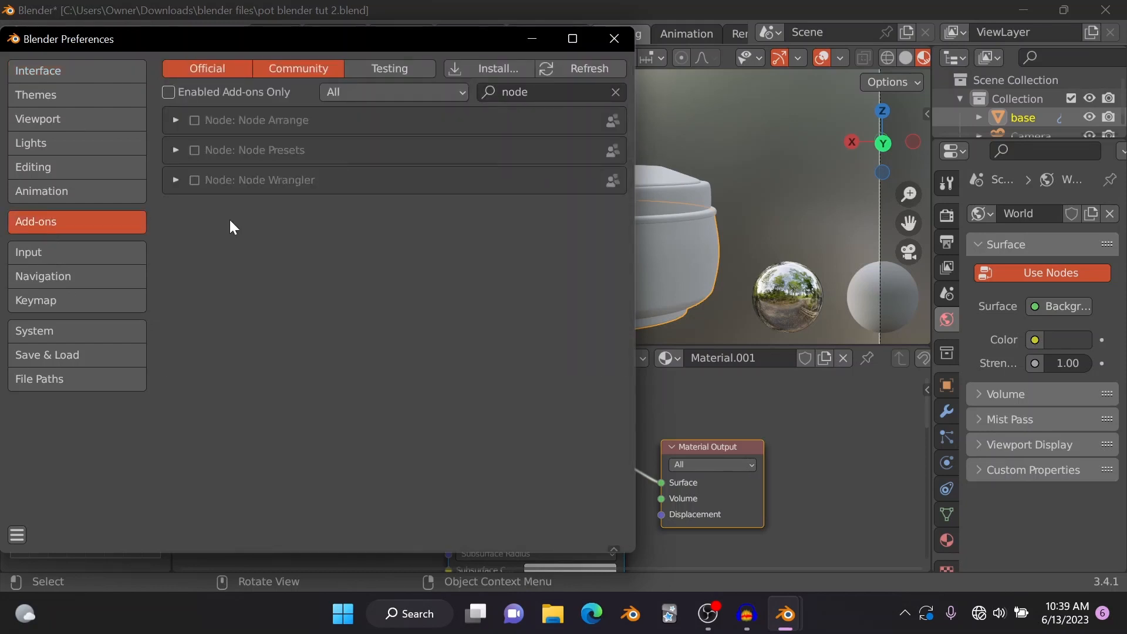
left_click(195, 180)
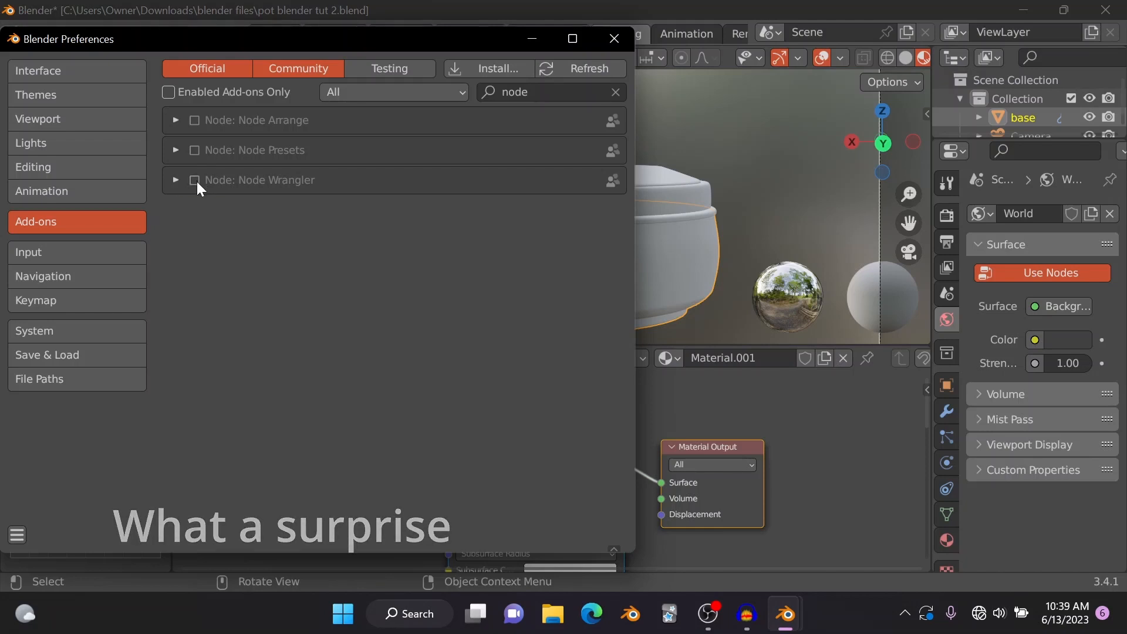
left_click(610, 40)
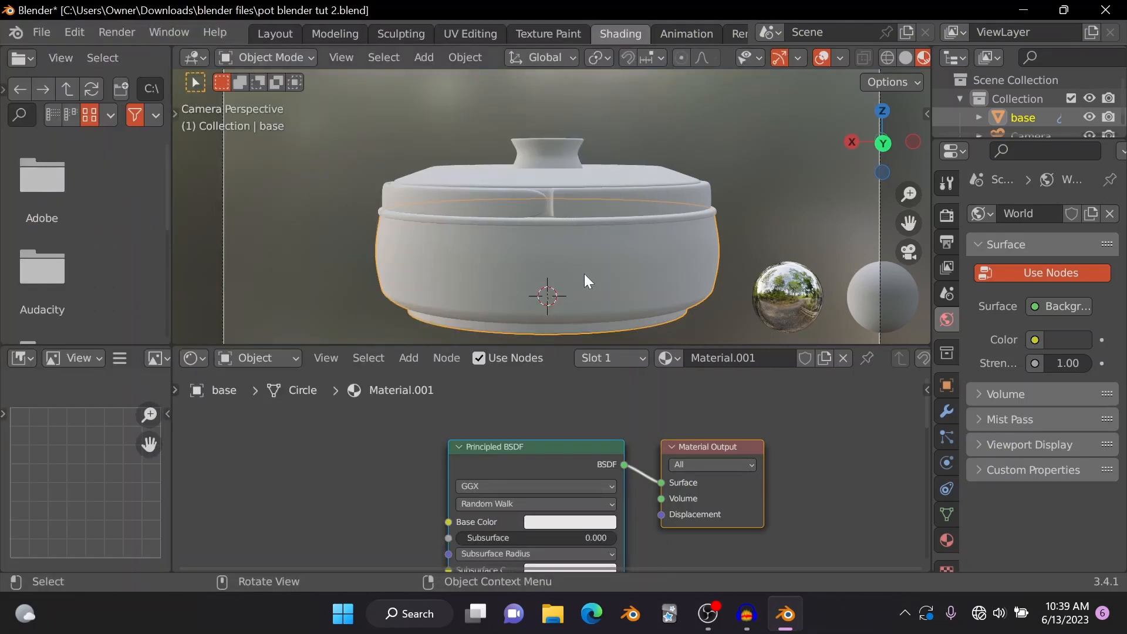
- Make the pot body's Base Color a darker, more saturated green
scroll(619, 479, "down", 2)
middle_click_drag(644, 519, 635, 450)
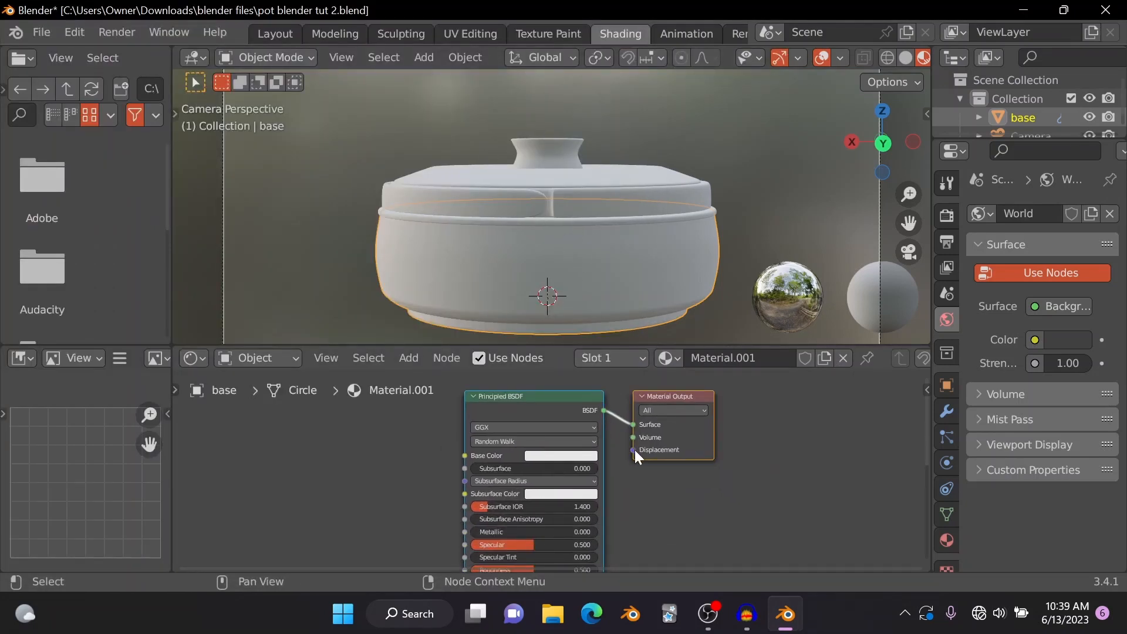
scroll(633, 447, "up", 2)
left_click_drag(738, 434, 747, 442)
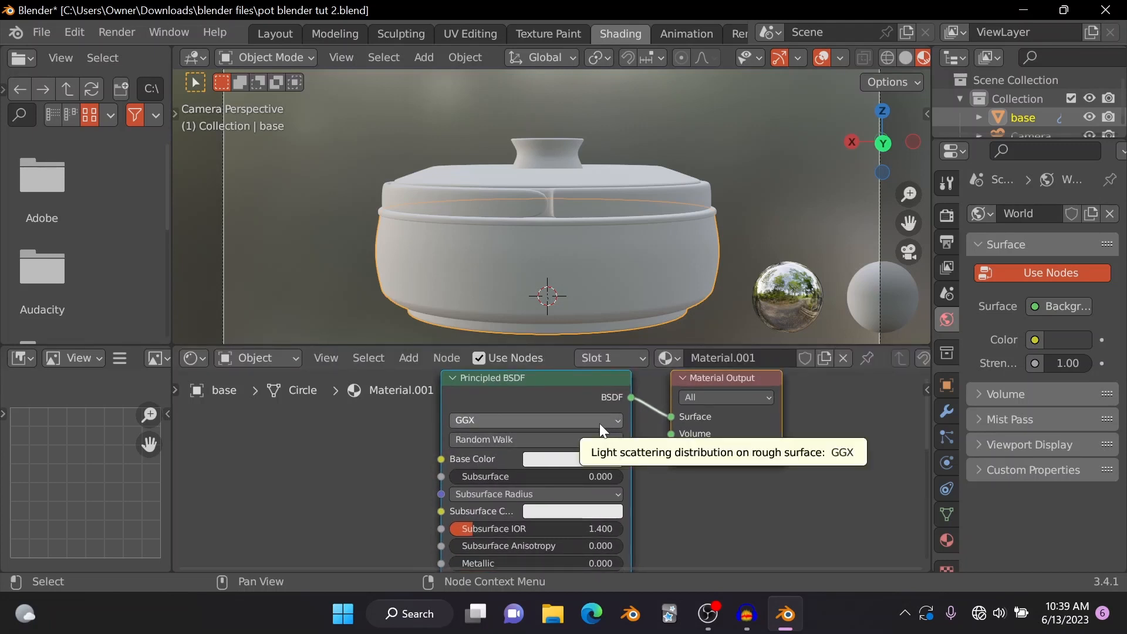
left_click(565, 462)
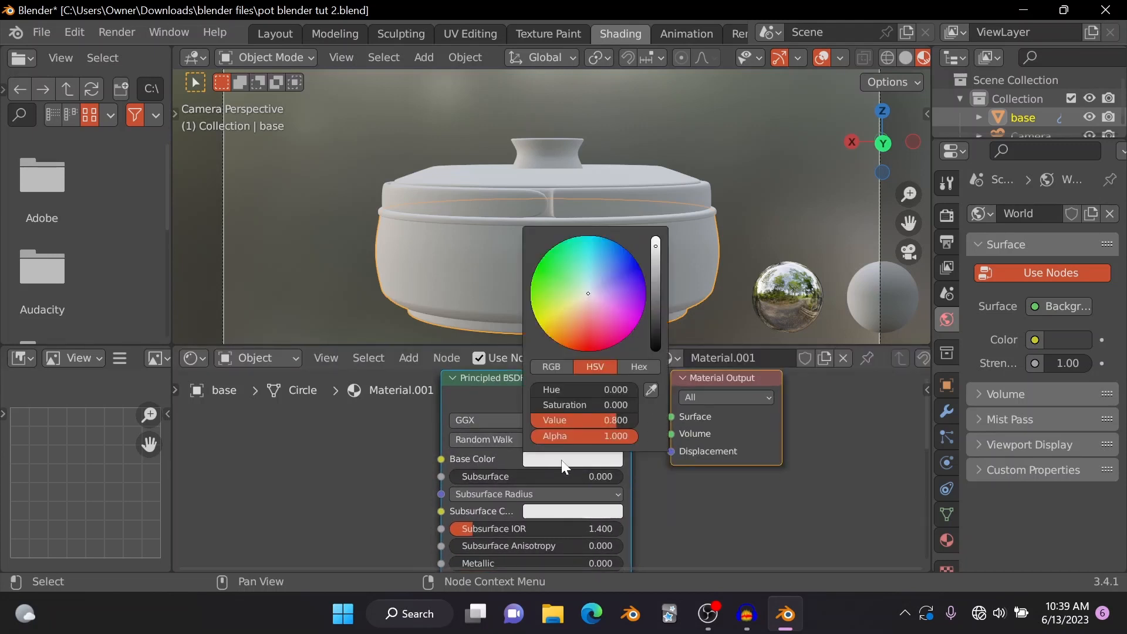
left_click(576, 280)
mouse_move(576, 281)
left_mouse_down()
mouse_move(570, 267)
mouse_move(552, 275)
left_mouse_up()
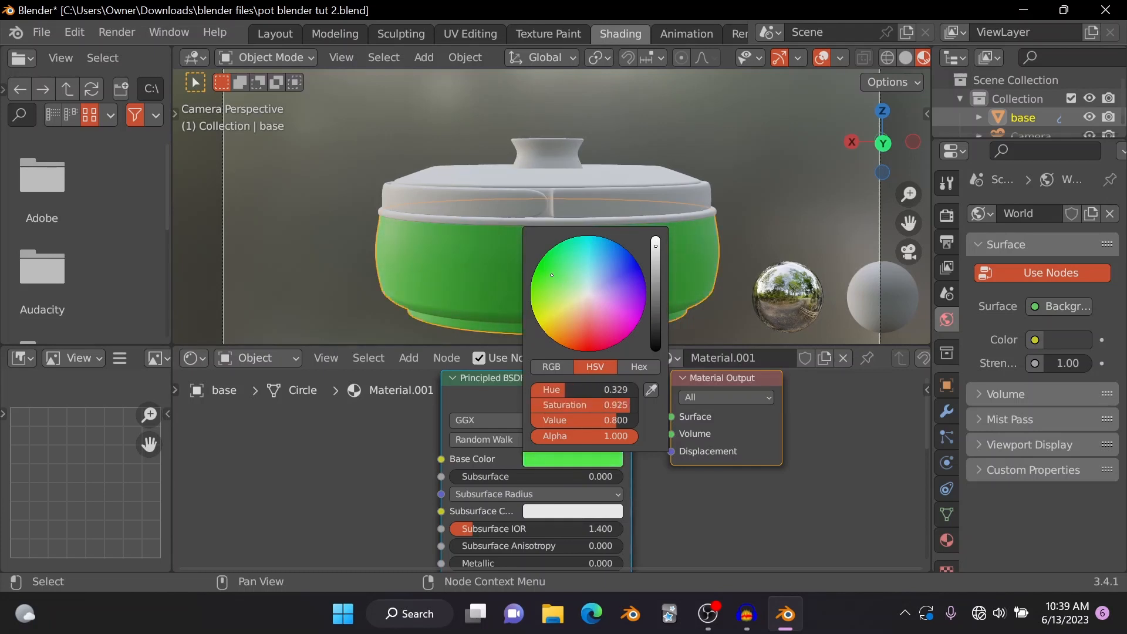
left_click_drag(655, 250, 656, 292)
- Save the file as pot blender tut 2.blend
scroll(662, 527, "down", 1)
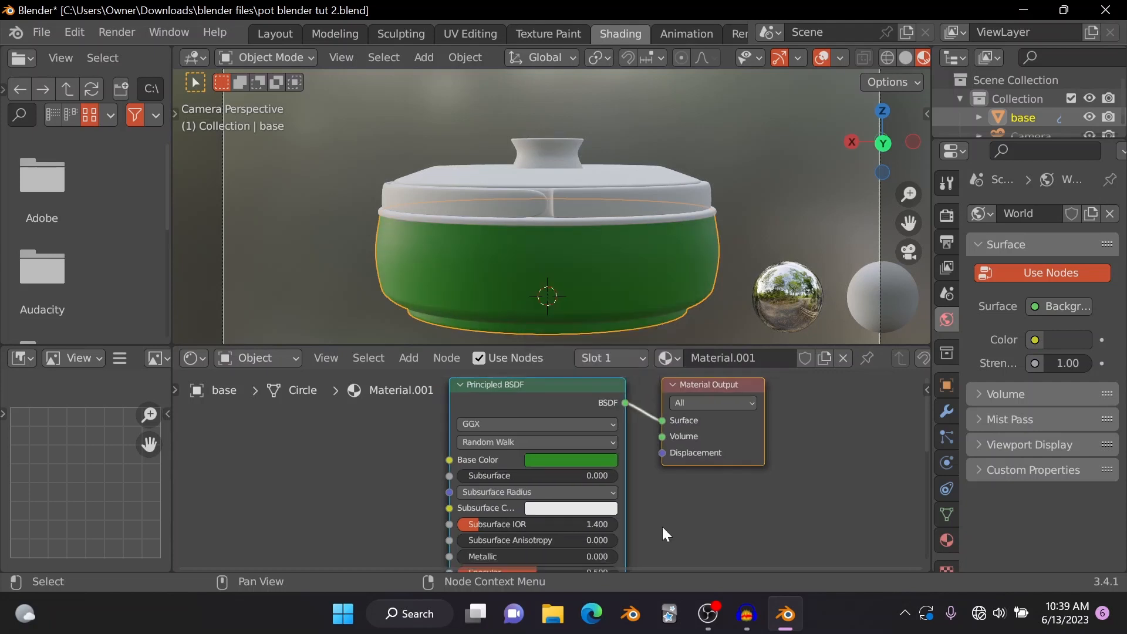
middle_click_drag(662, 527, 665, 412)
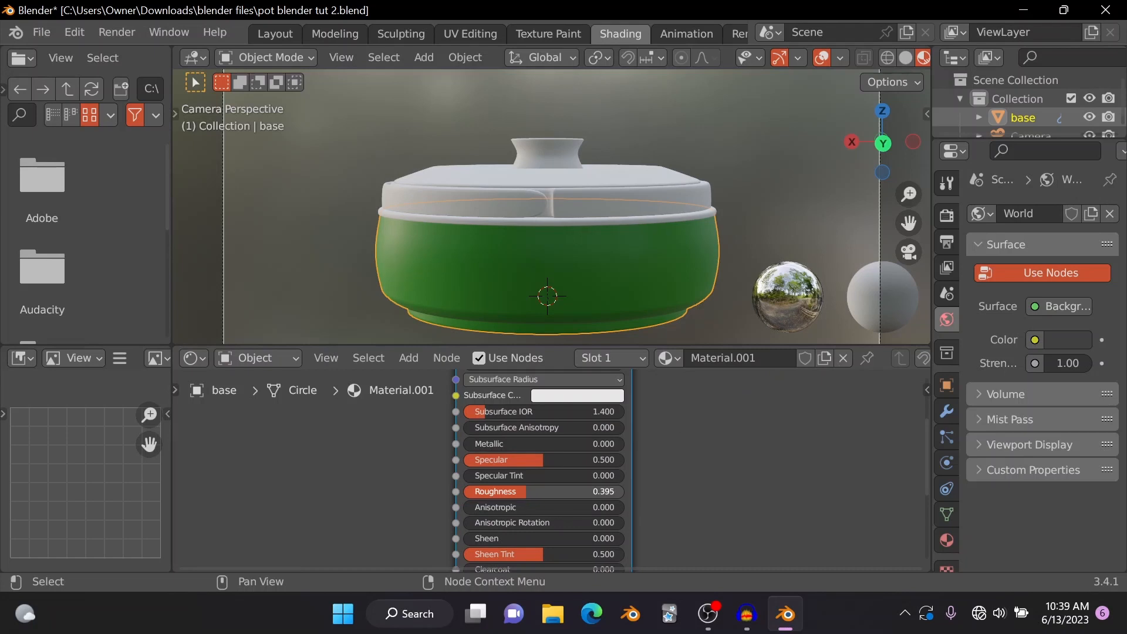
key("ctrl+s")
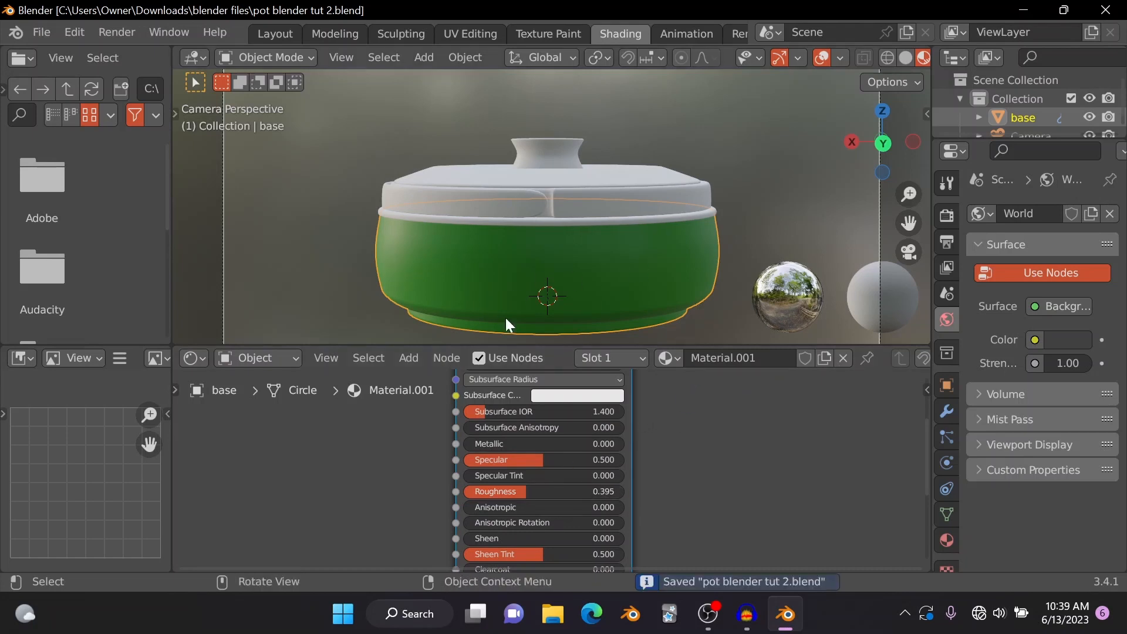
- Lower the body material's Principled BSDF Roughness to 0.384
scroll(519, 491, "up", 1)
left_click_drag(519, 491, 579, 460)
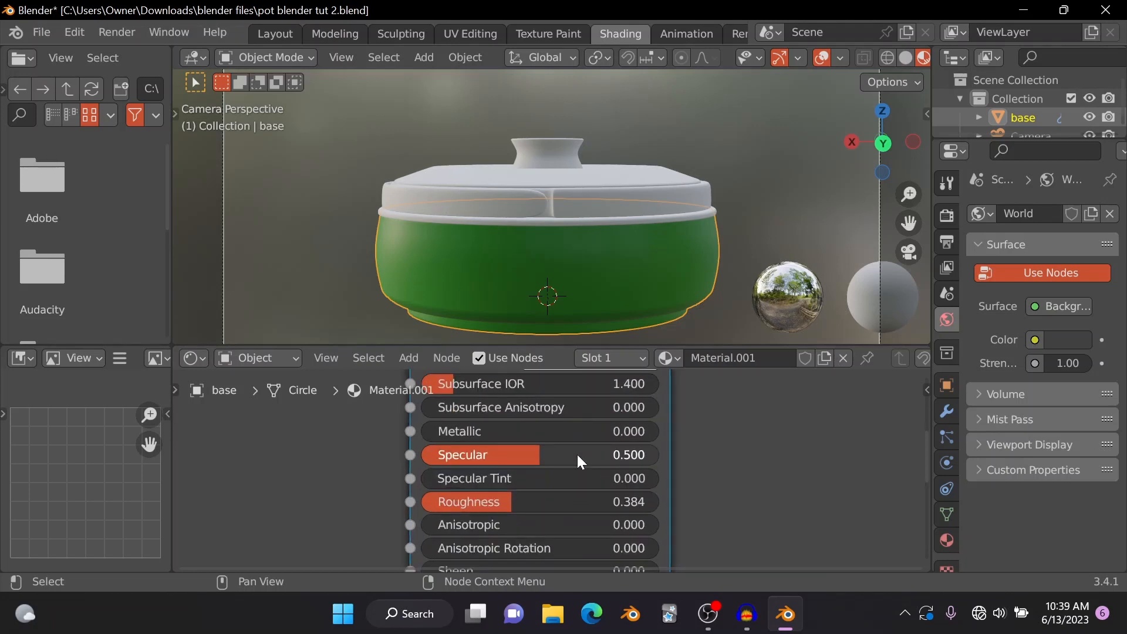
middle_click_drag(579, 460, 652, 399)
scroll(589, 471, "down", 2)
scroll(590, 471, "down", 2)
scroll(651, 520, "up", 2)
middle_click_drag(651, 525, 654, 455)
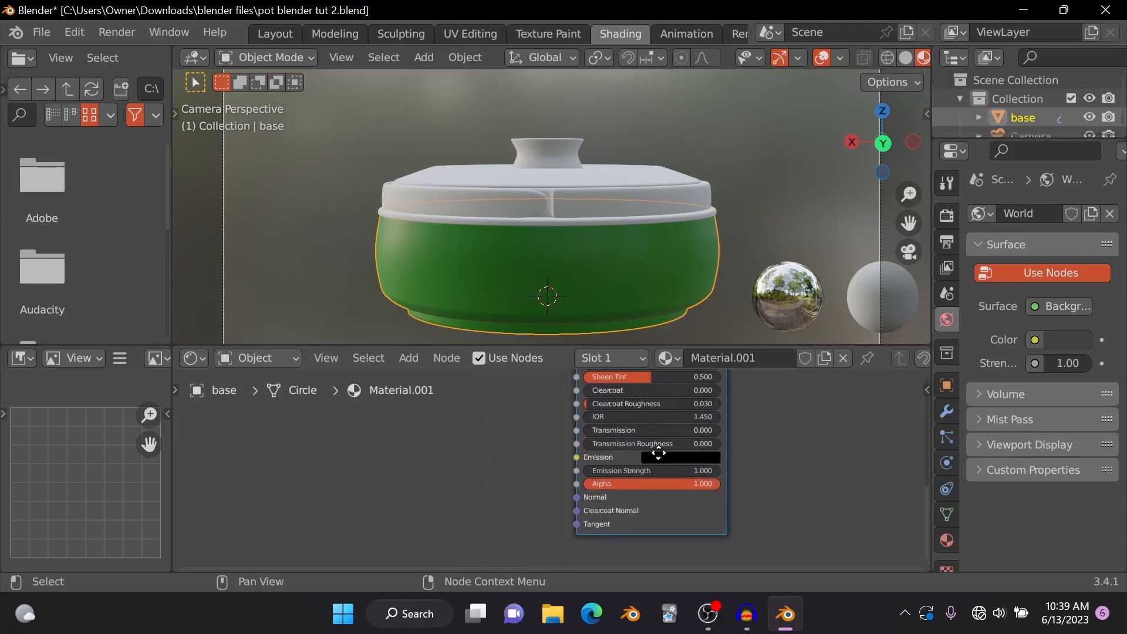
- Add a Noise Texture node with Texture Coordinate and Mapping inputs via Ctrl+T
key("shift+a")
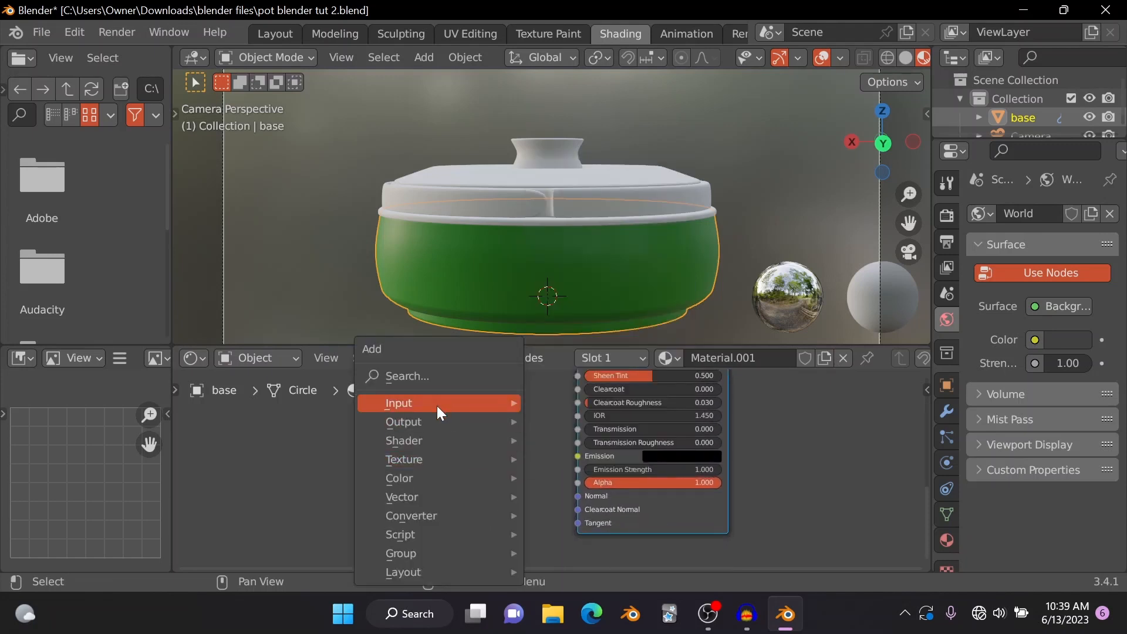
mouse_move(452, 448)
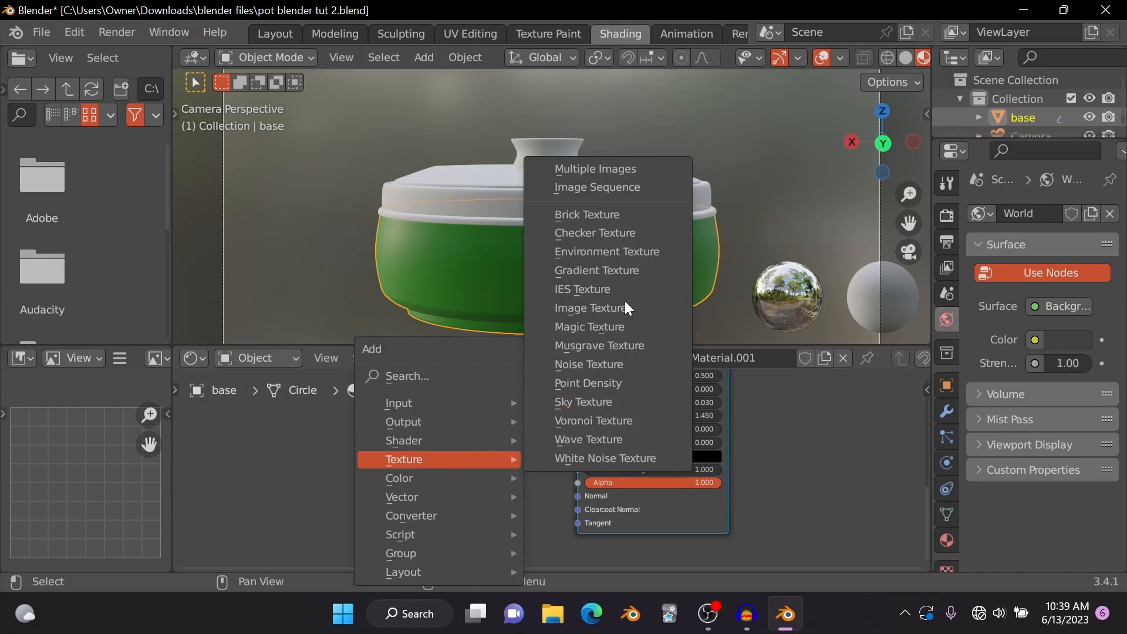
left_click(613, 364)
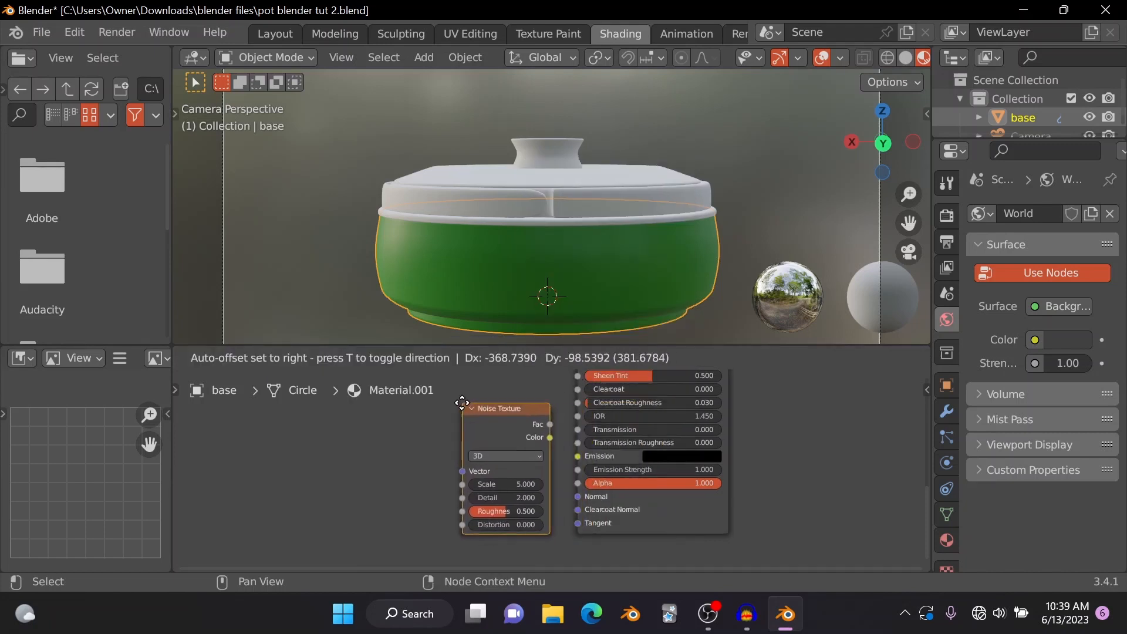
left_click(408, 447)
key("ctrl+t")
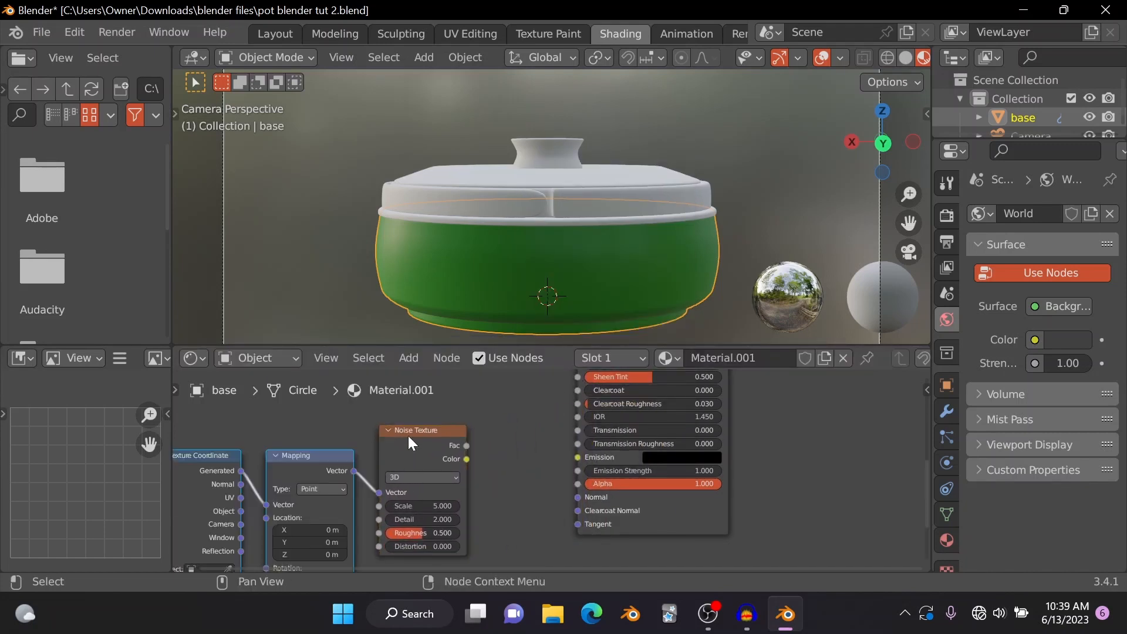
- Add a Bump node with the Noise Fac feeding its Height input
key("shift+a")
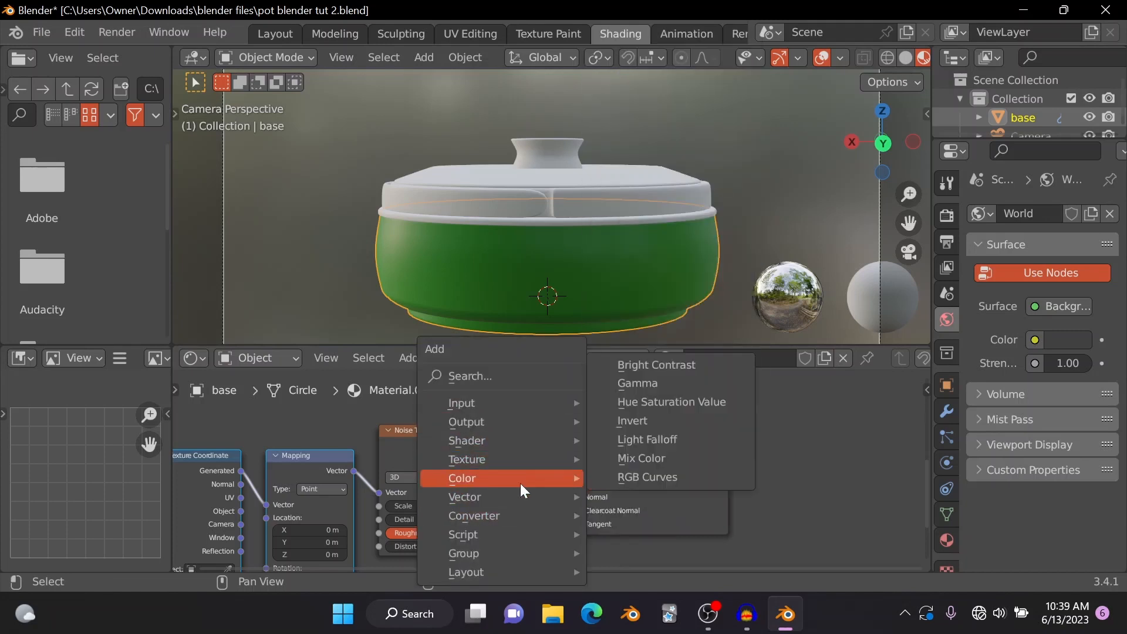
mouse_move(522, 494)
left_click(627, 347)
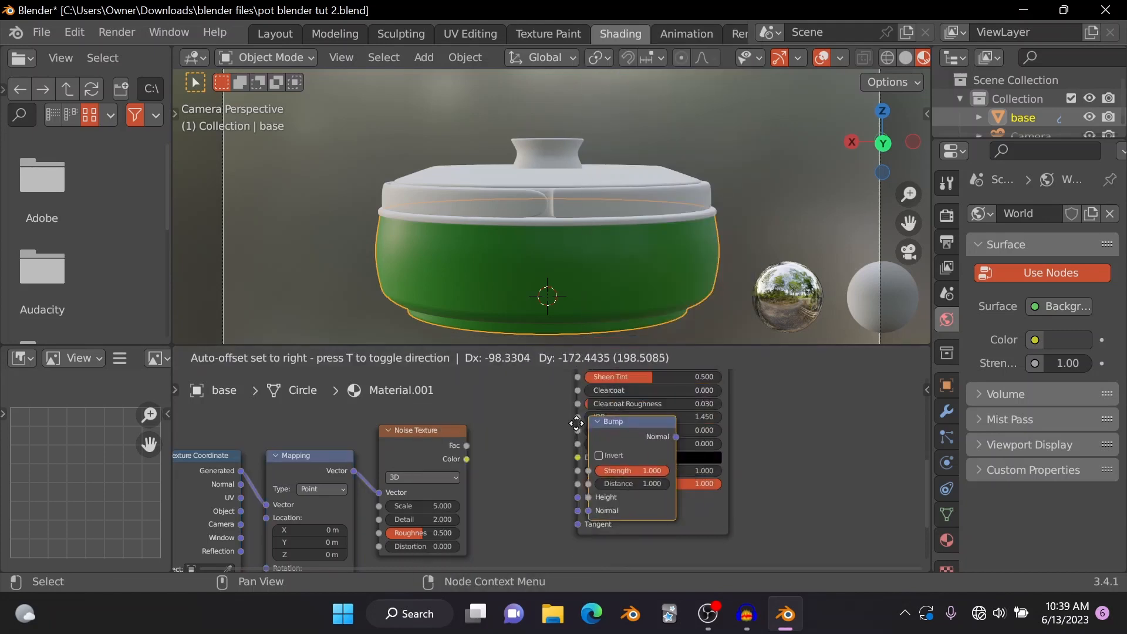
left_click(496, 436)
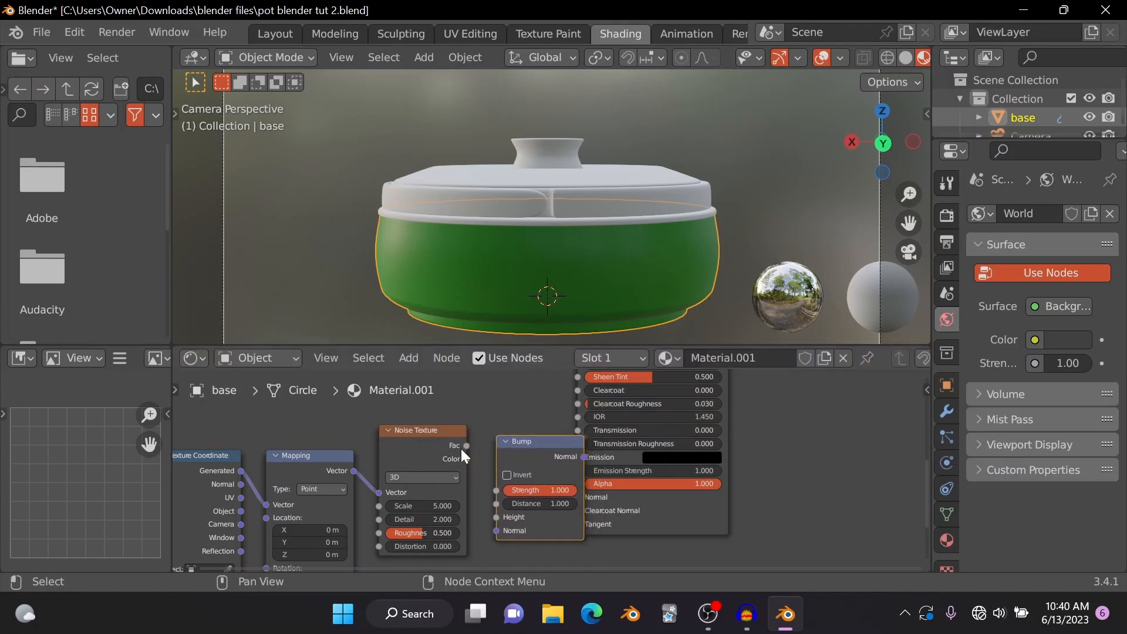
left_click_drag(466, 444, 479, 470)
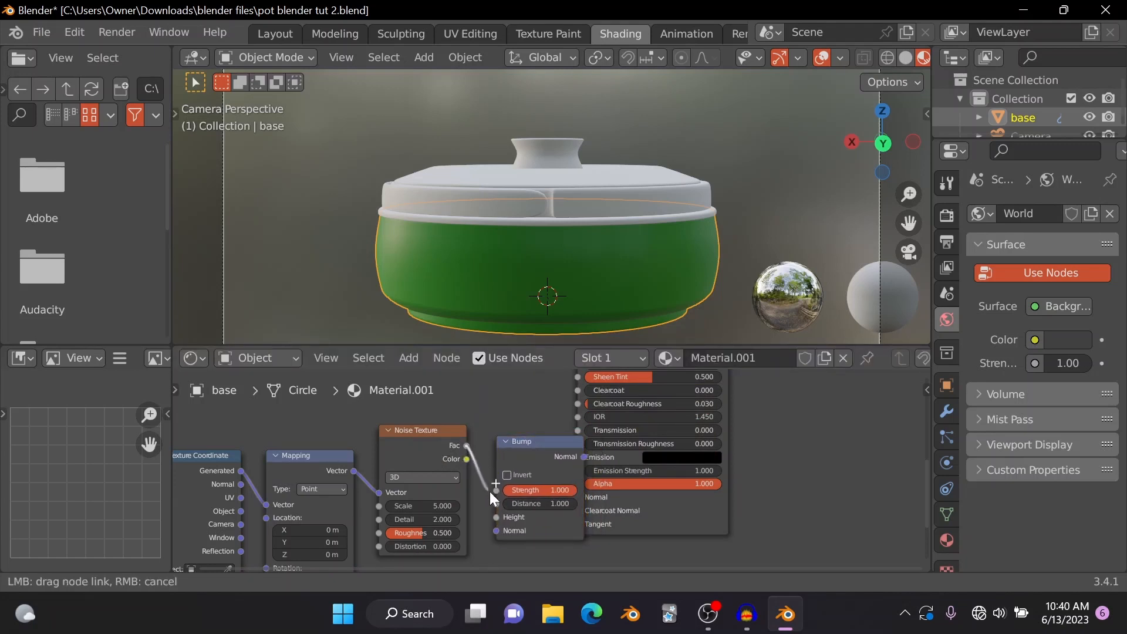
left_click_drag(497, 516, 498, 517)
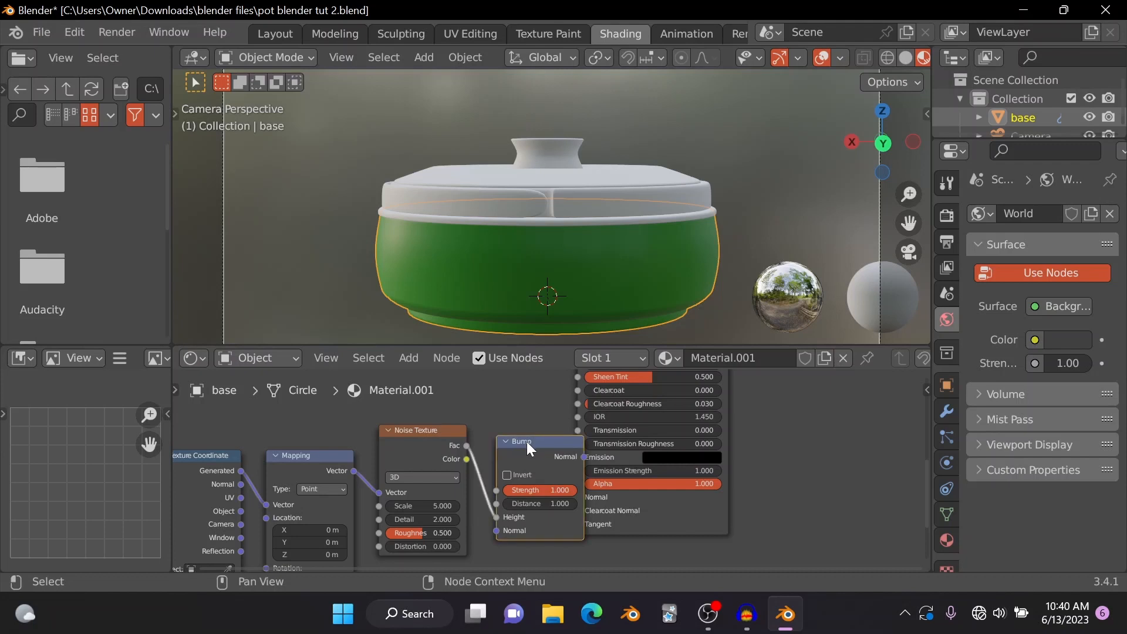
left_click_drag(526, 441, 505, 438)
left_click(506, 438)
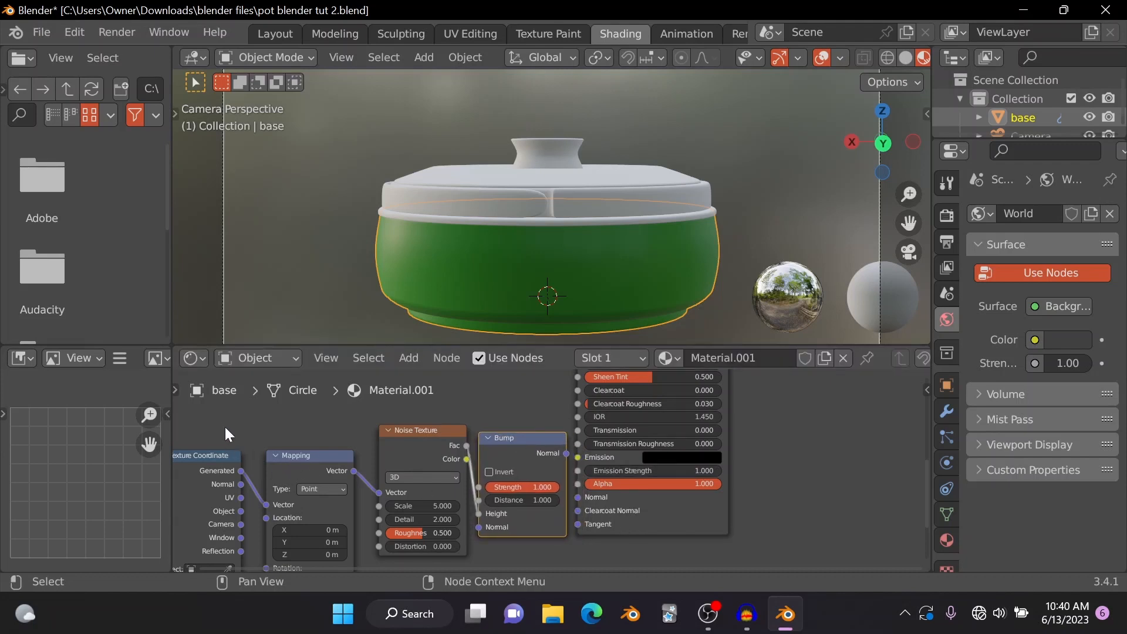
- Connect Bump Normal to the shader's Normal input and set Bump Strength to 0.010
left_click_drag(229, 416, 415, 527)
left_click_drag(403, 435, 346, 429)
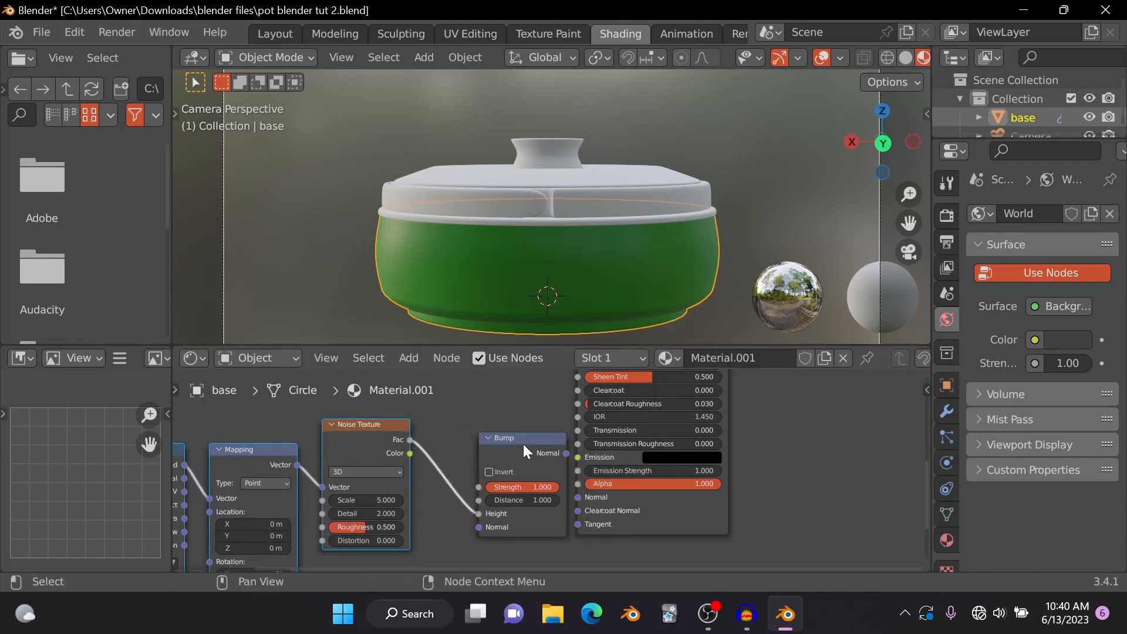
left_click_drag(523, 446, 578, 497)
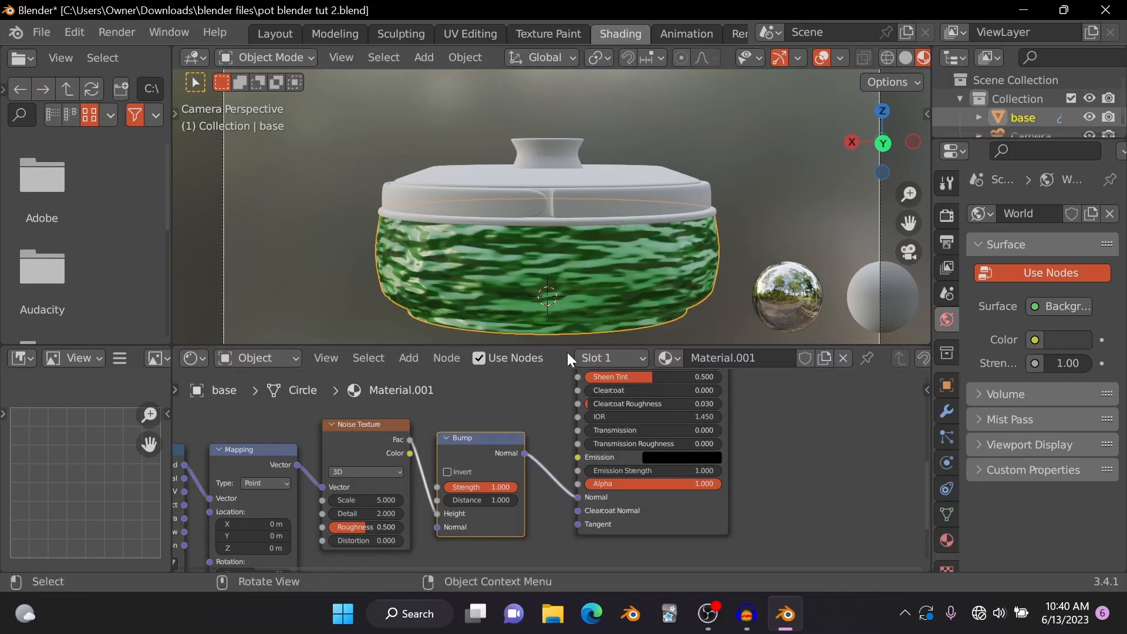
scroll(459, 487, "up", 3)
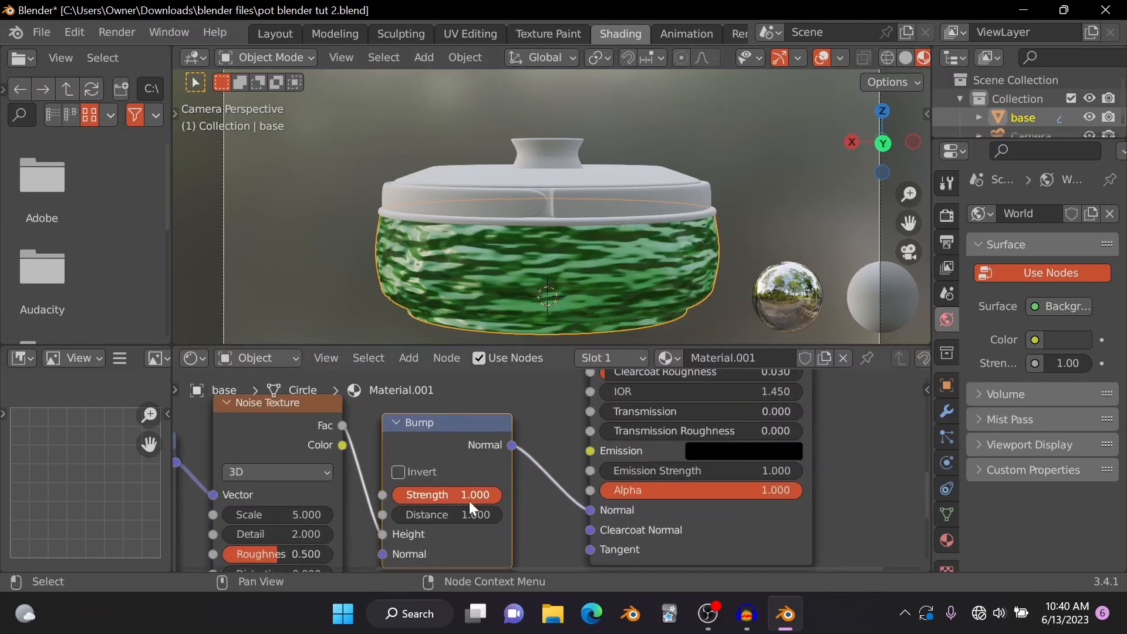
left_click_drag(459, 494, 427, 494)
left_click(446, 494)
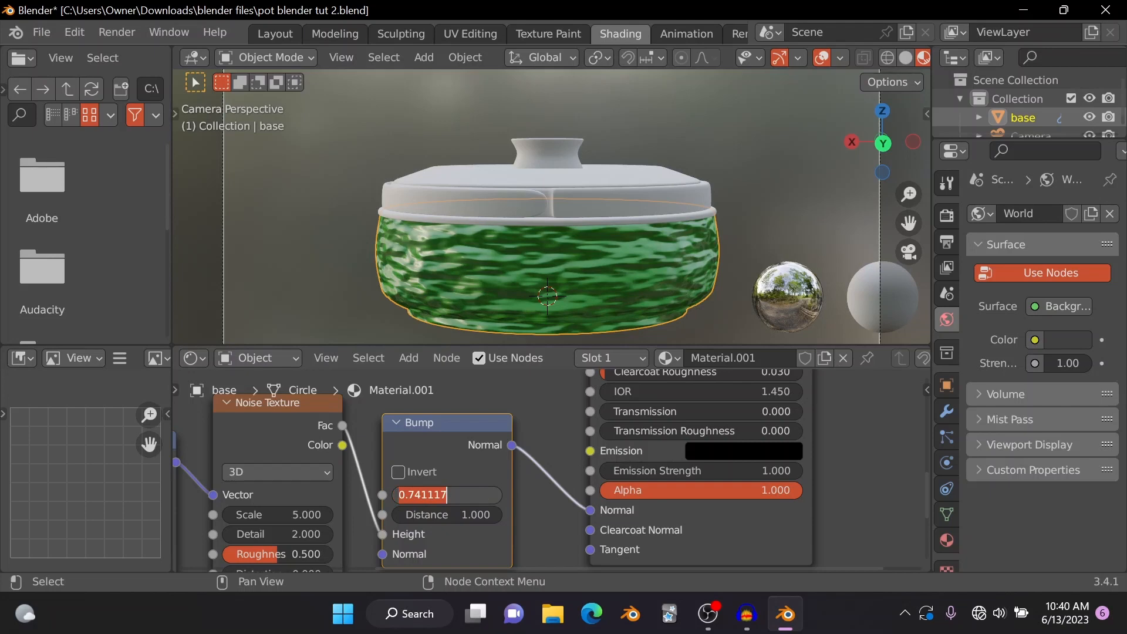
key("BackSpace")
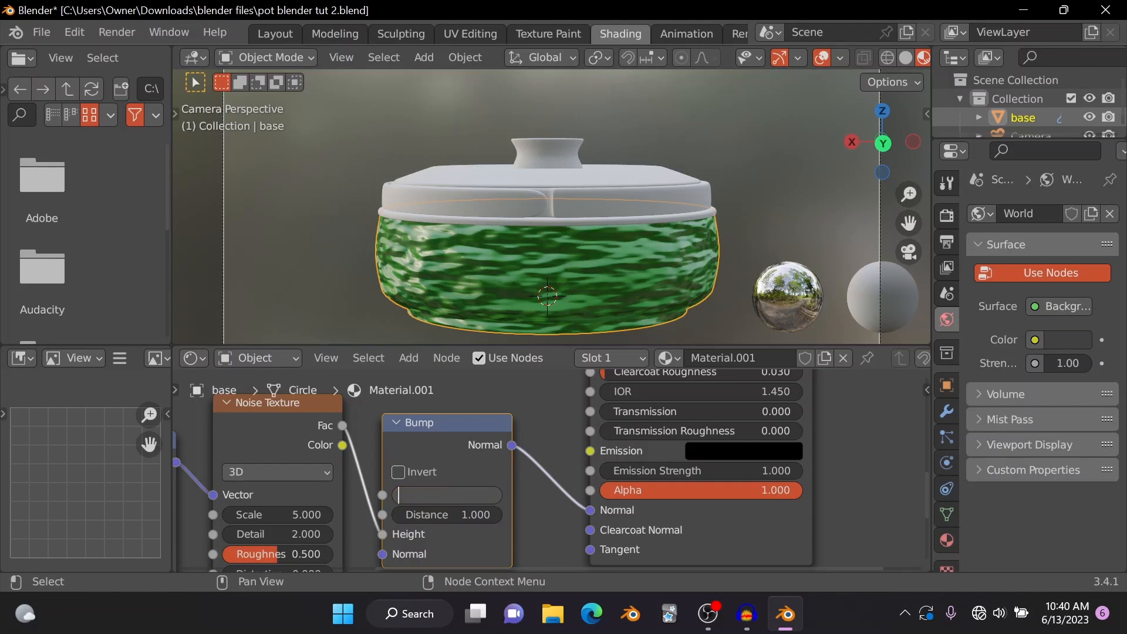
key("Return")
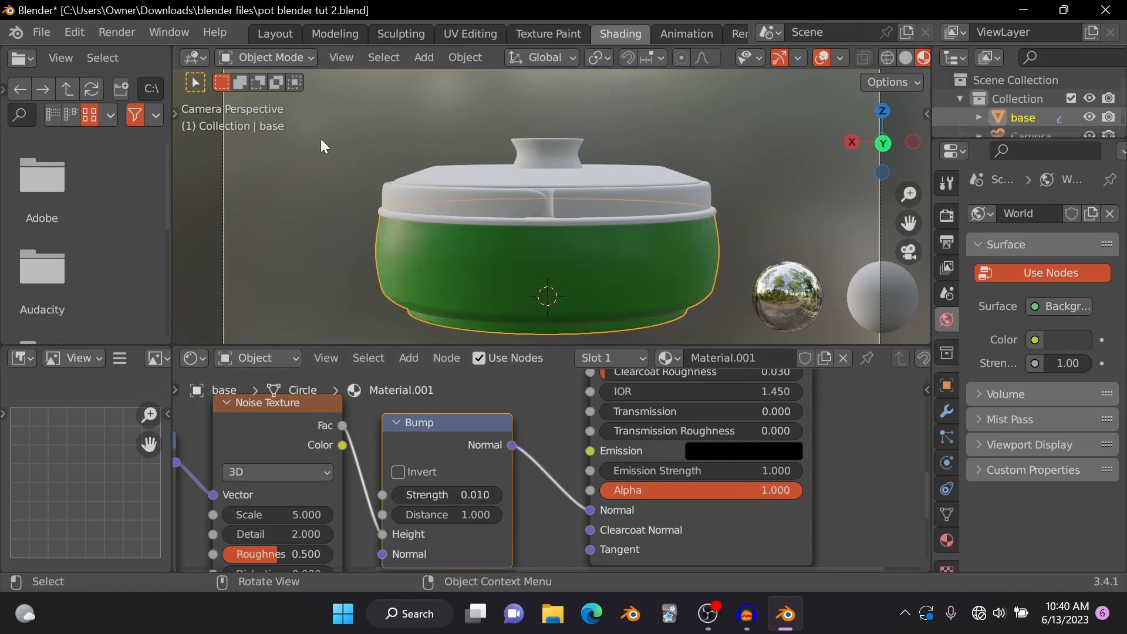
middle_click_drag(320, 138, 484, 230)
- In Edit Mode, Alt-select the edge loops of the pot's middle band and add a material slot
key("KP_0")
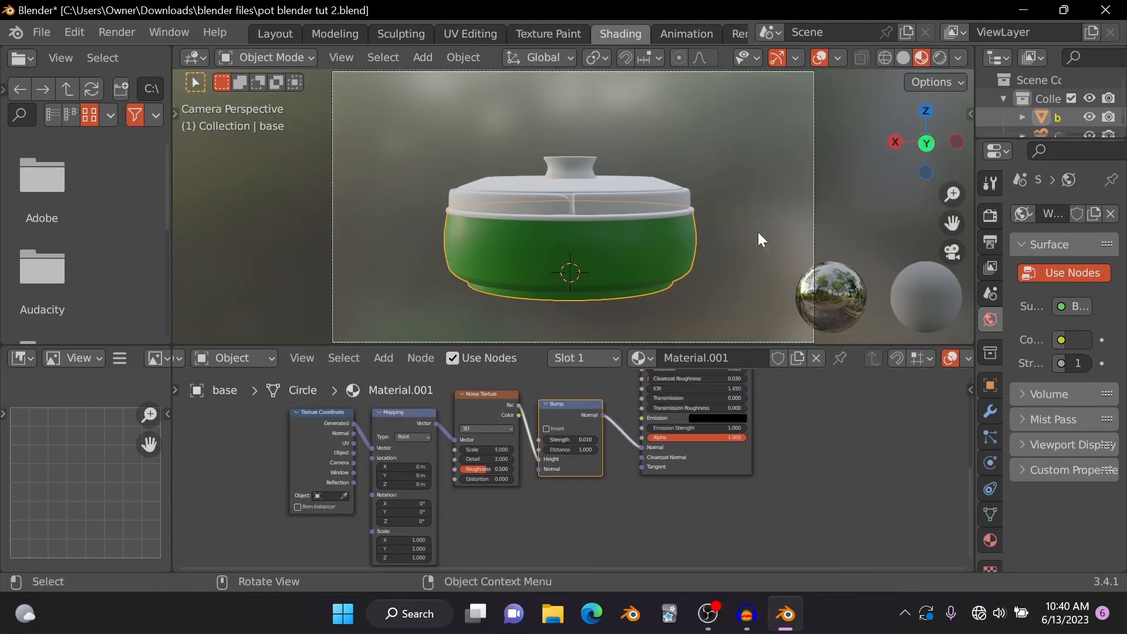
key("Tab")
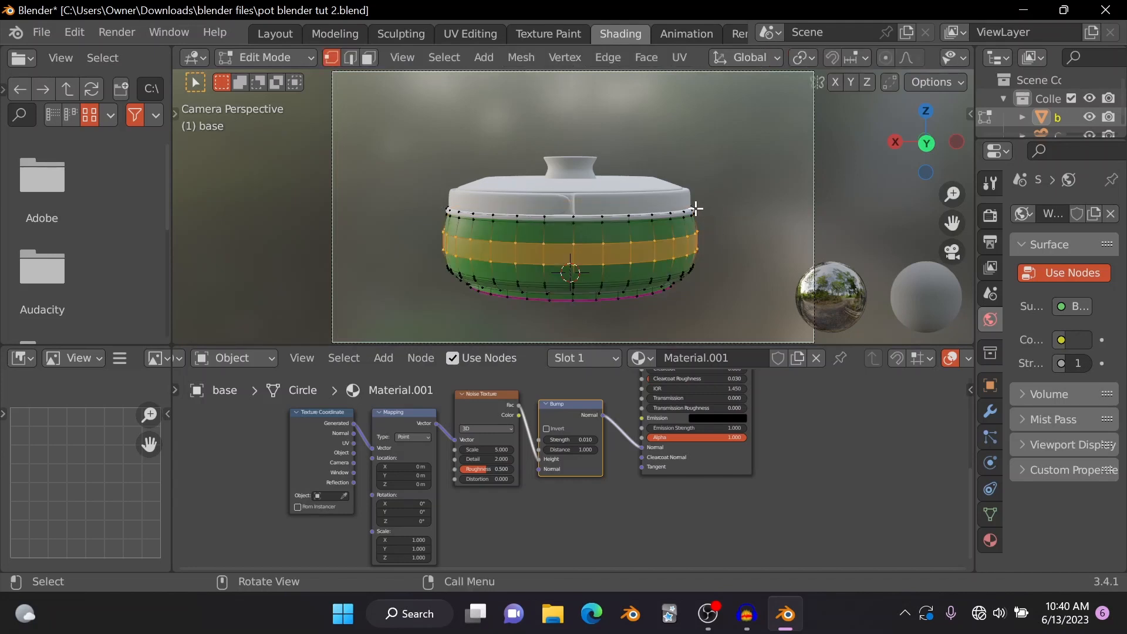
scroll(696, 209, "up", 2)
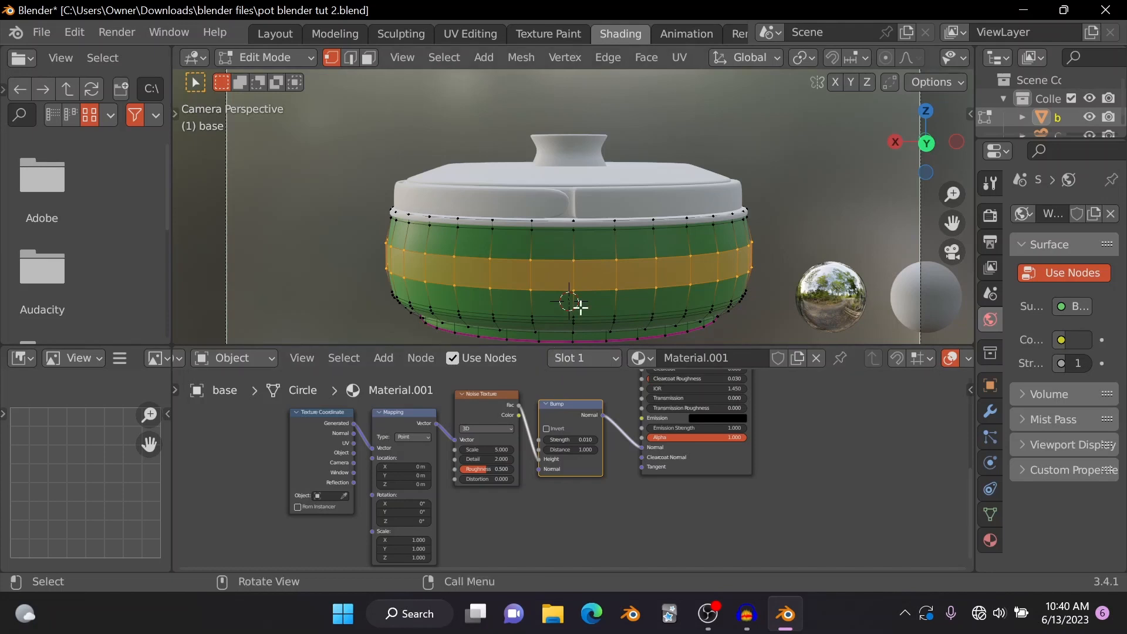
left_click(615, 231)
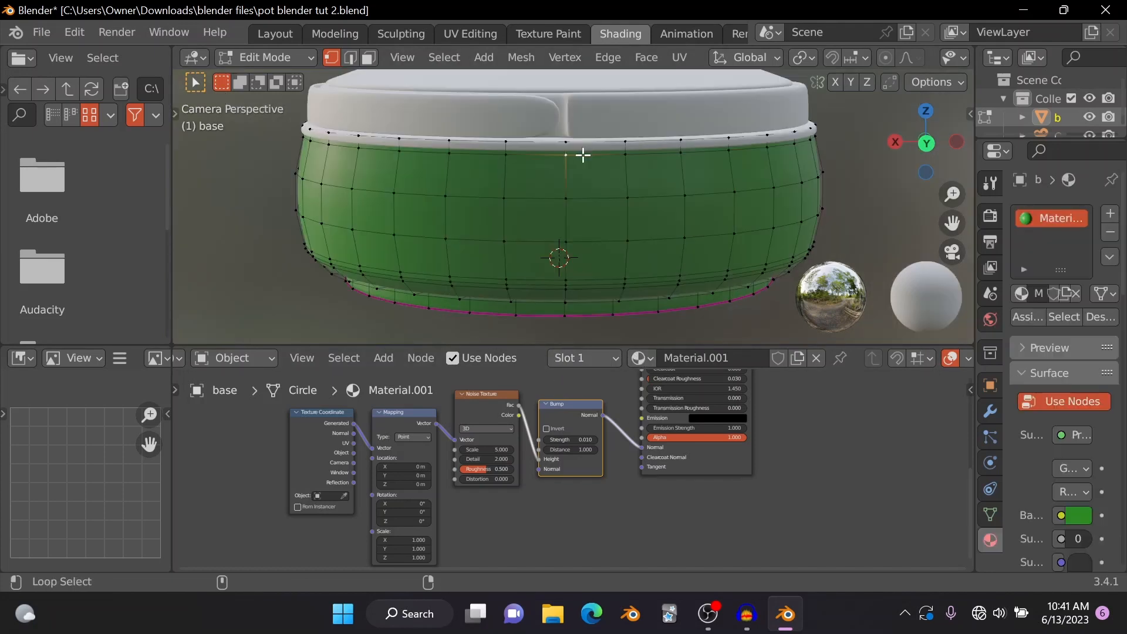
left_click(581, 155, "alt")
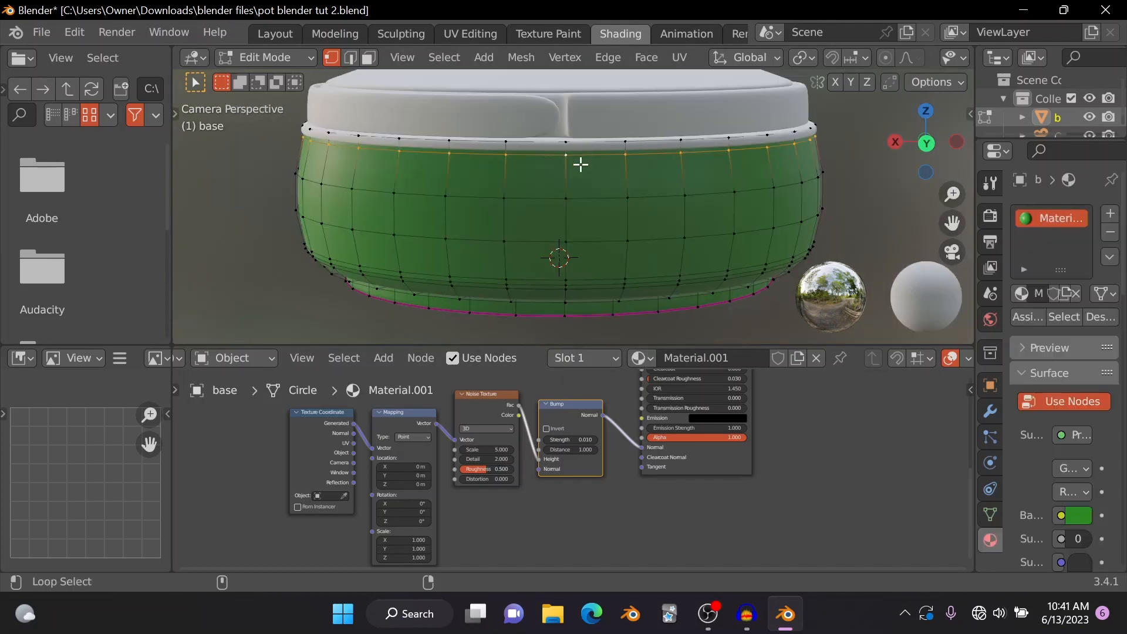
left_click(586, 203, "alt+shift")
left_click(594, 247, "alt+shift")
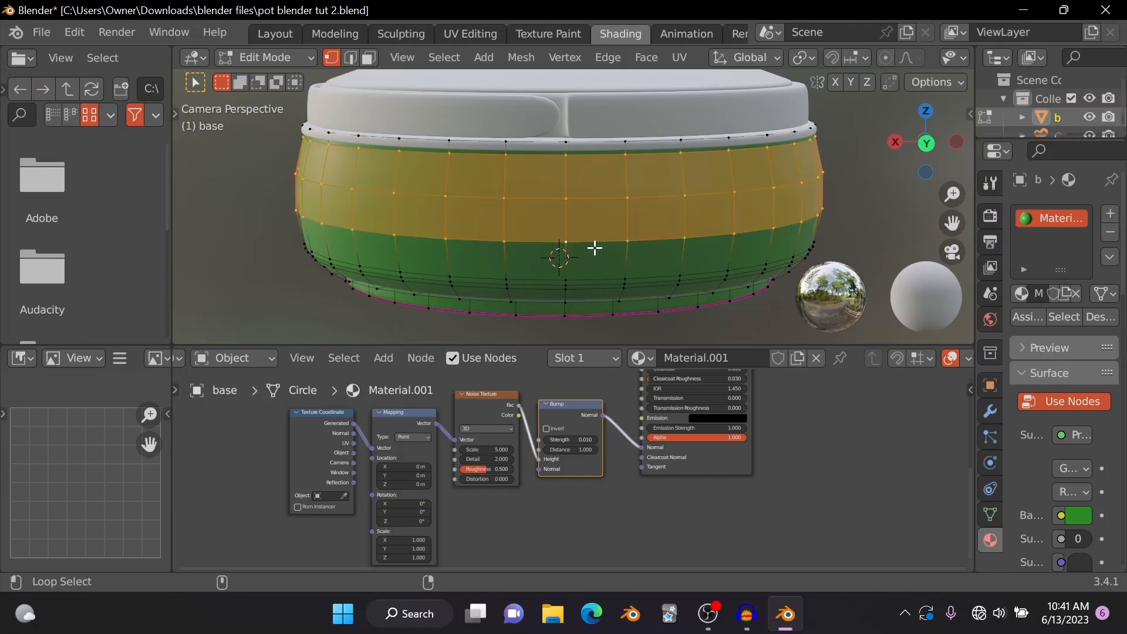
left_click(593, 263, "alt+shift")
left_click(597, 283, "alt+shift")
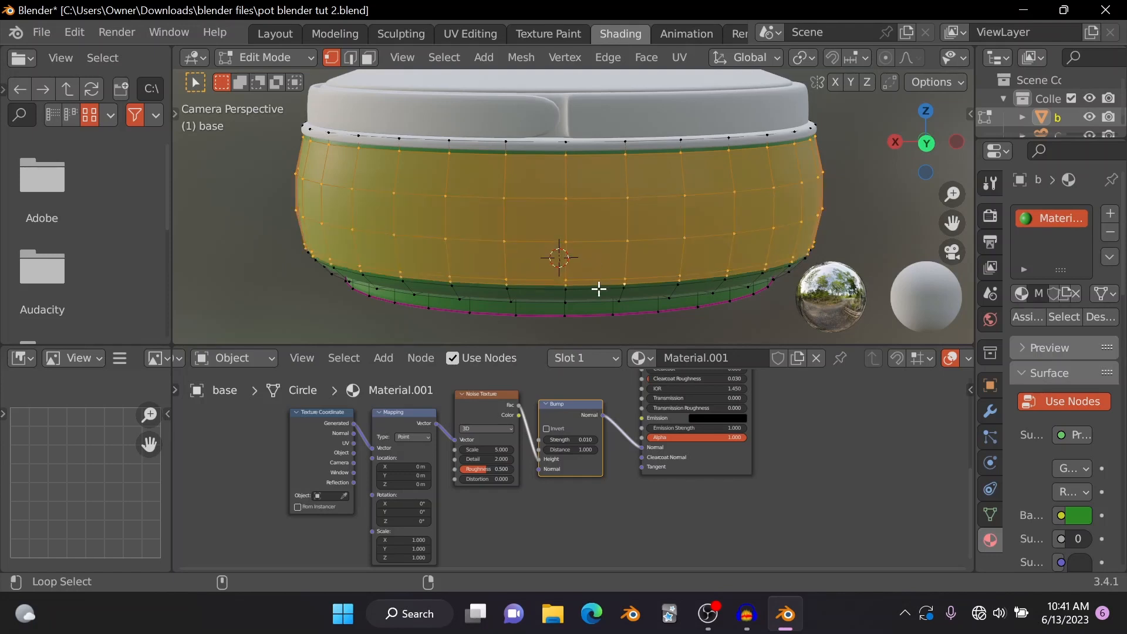
left_click(598, 288, "alt+shift")
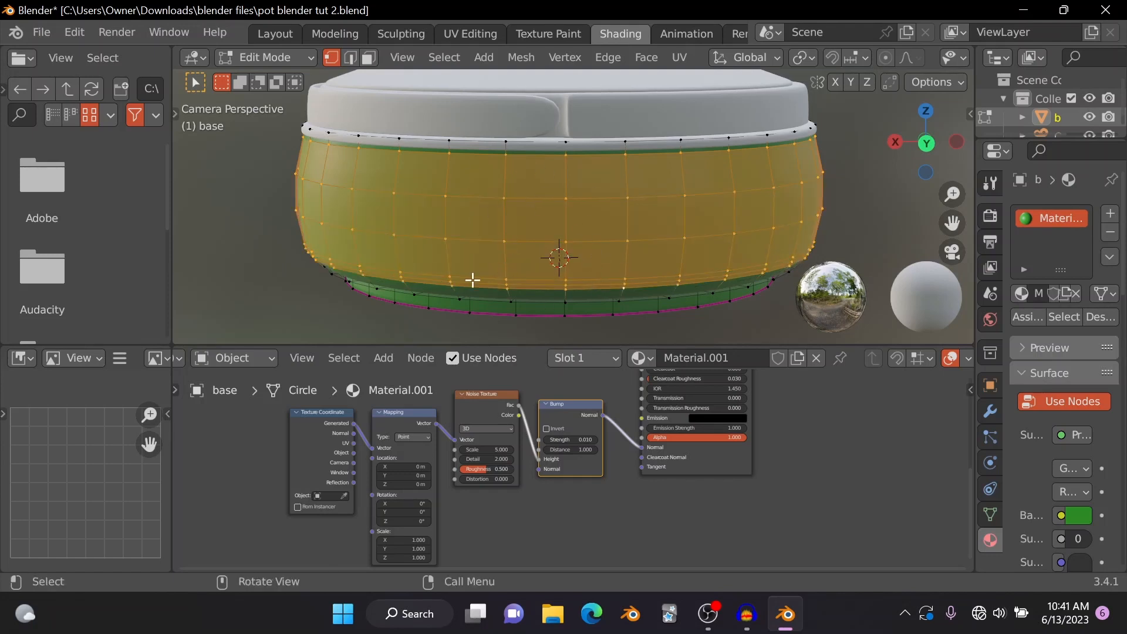
left_click(1112, 217)
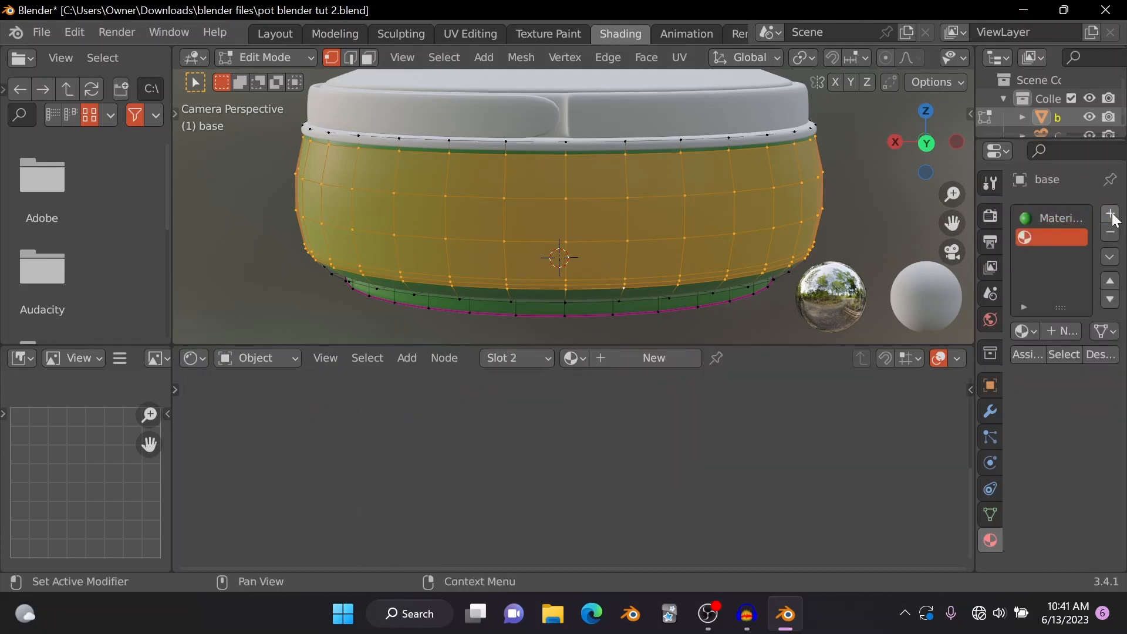
- Create new white Material.002 in the second slot and assign it to the middle band
left_click(1060, 333)
scroll(688, 466, "down", 2)
middle_click_drag(687, 466, 698, 566)
middle_click_drag(704, 476, 715, 552)
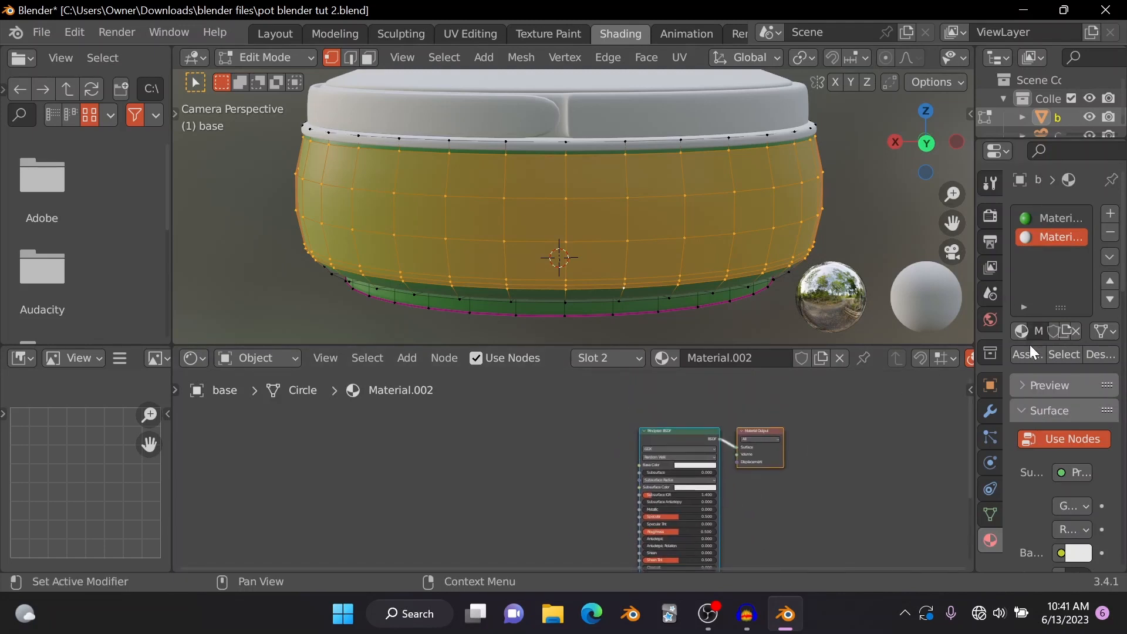
left_click(1021, 362)
scroll(600, 510, "up", 2)
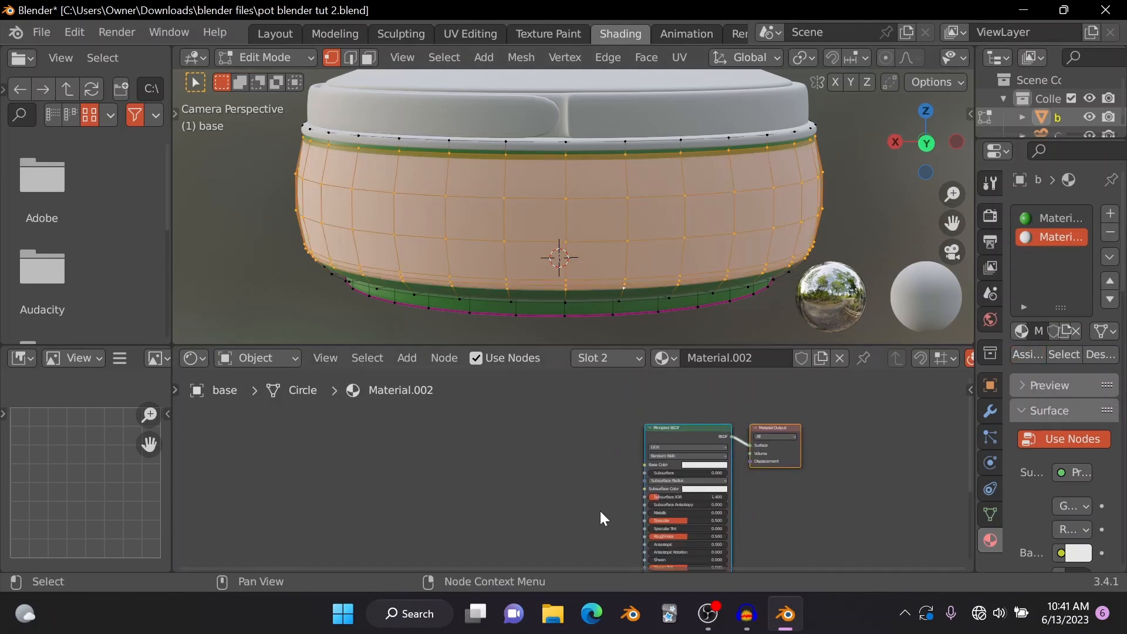
scroll(600, 511, "up", 1)
middle_click_drag(689, 487, 583, 460)
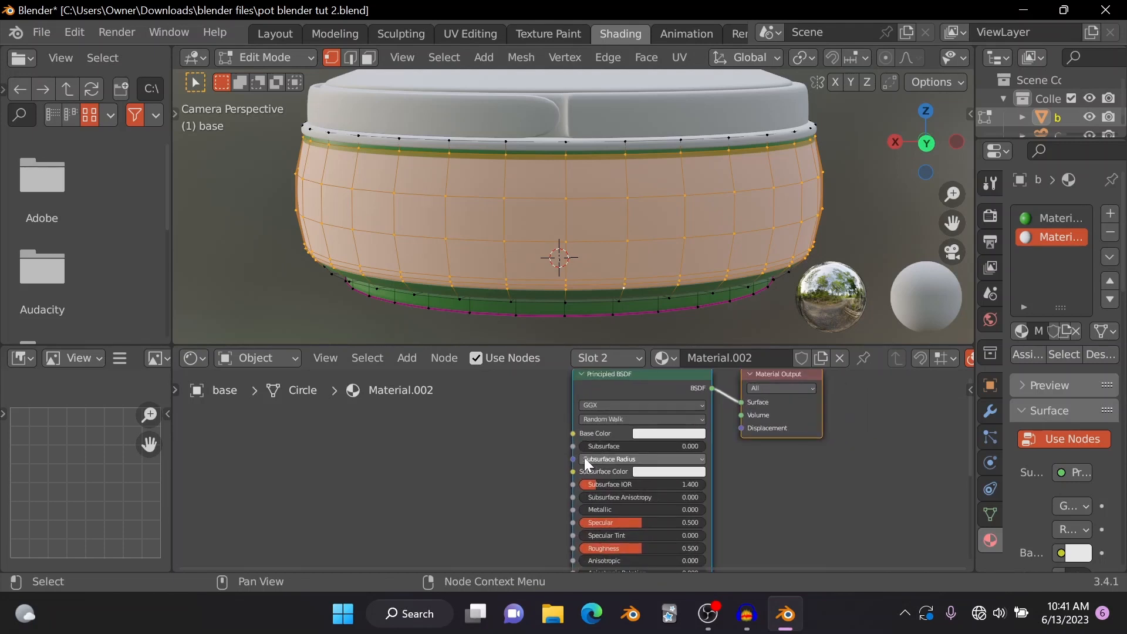
scroll(616, 153, "up", 2)
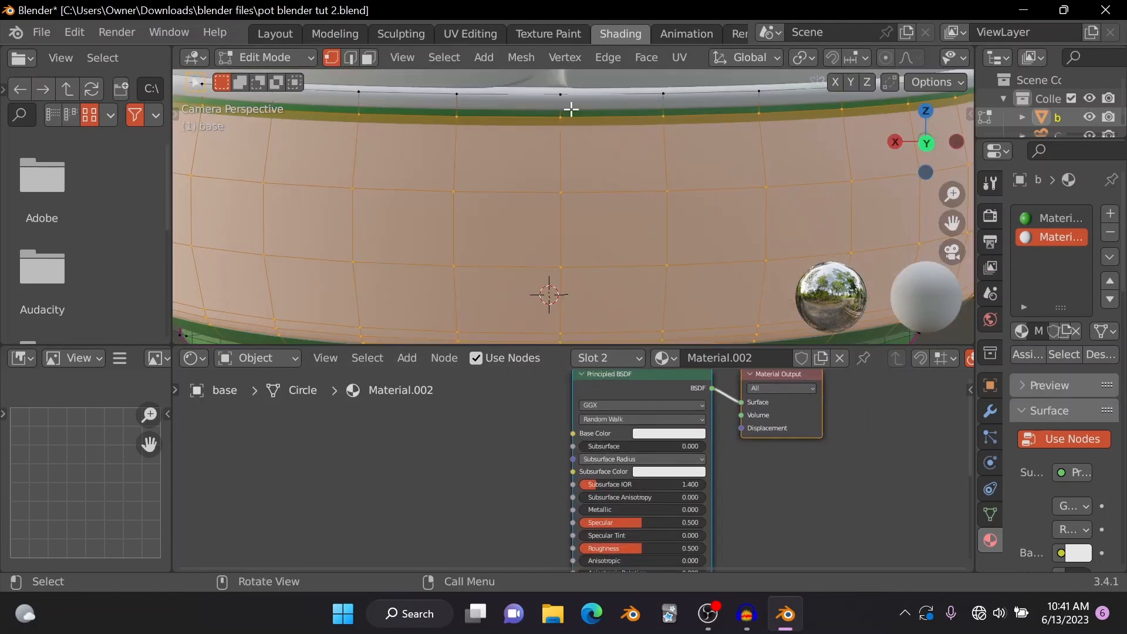
scroll(555, 95, "up", 1)
- Assign the white material to the top rim band loops and make the node editor taller
key("alt+a")
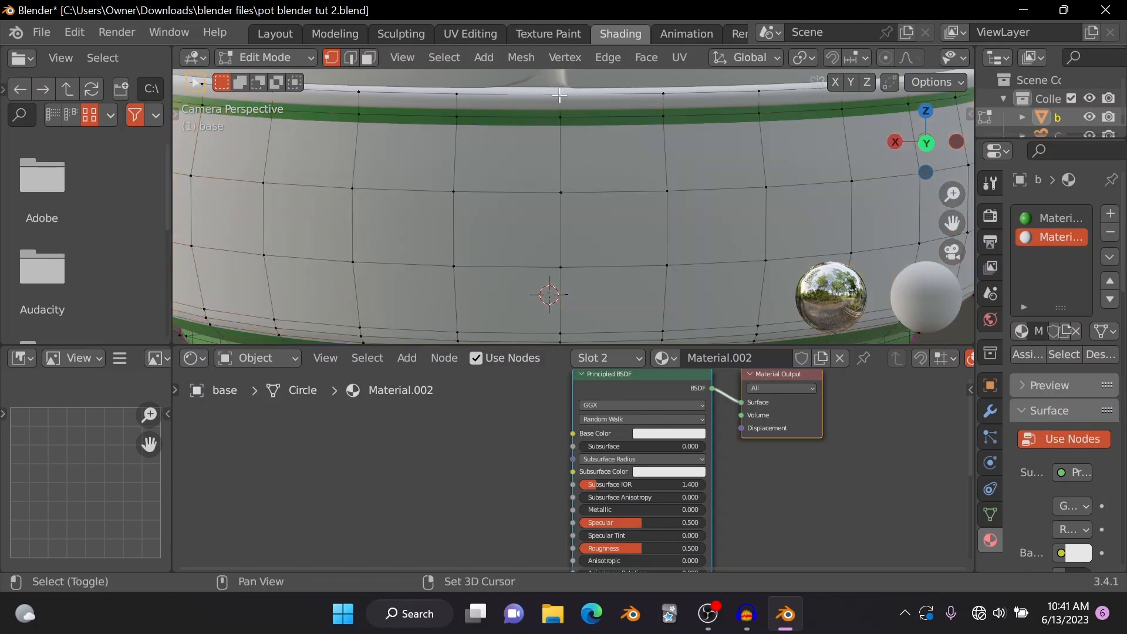
left_click(558, 95, "alt+shift")
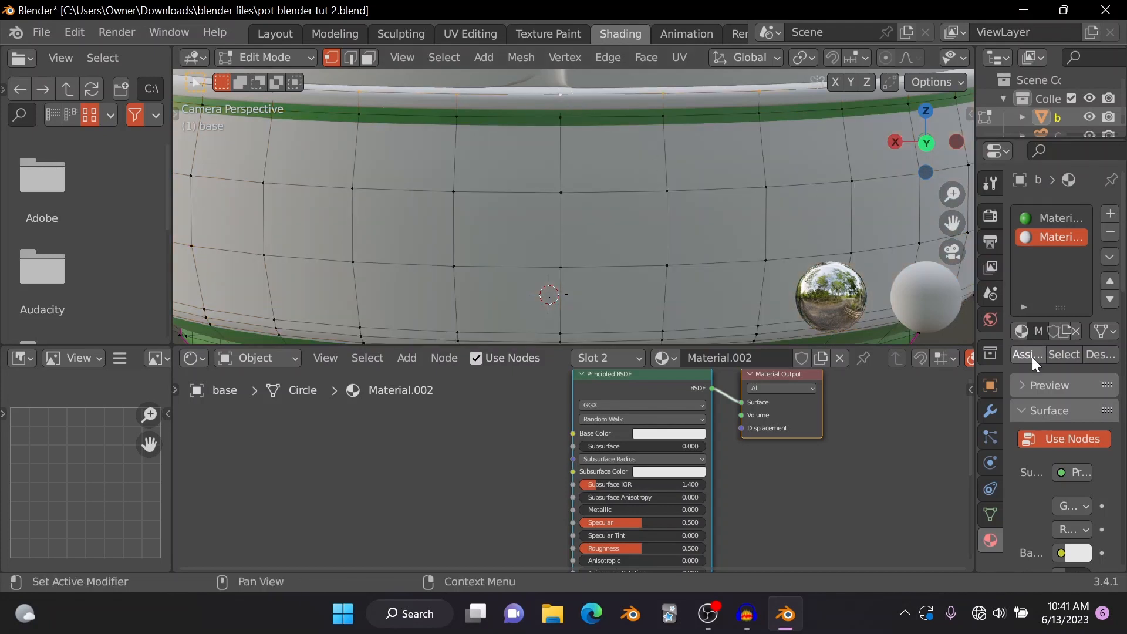
left_click(1026, 354)
left_click(660, 118, "alt+shift")
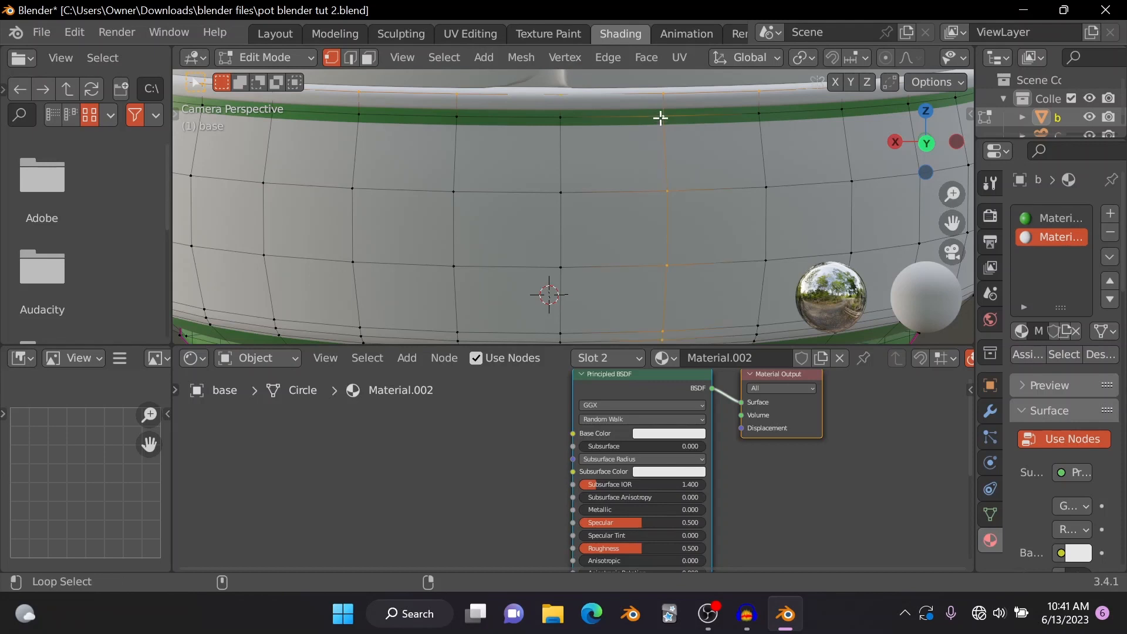
left_click(658, 114, "alt+shift")
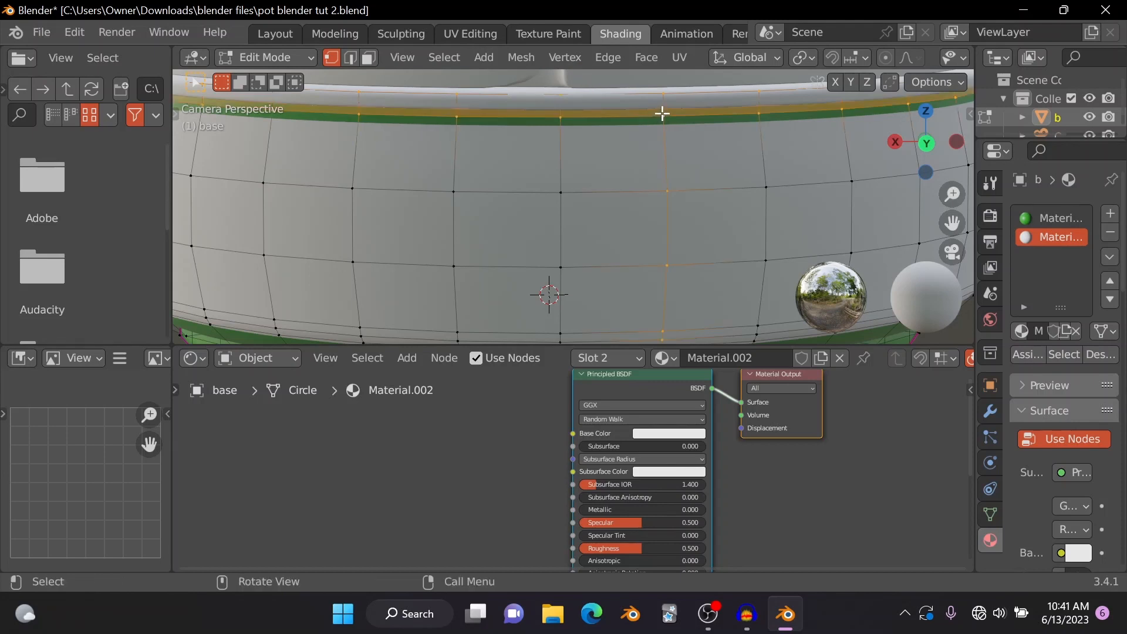
left_click(1026, 354)
scroll(406, 135, "down", 4)
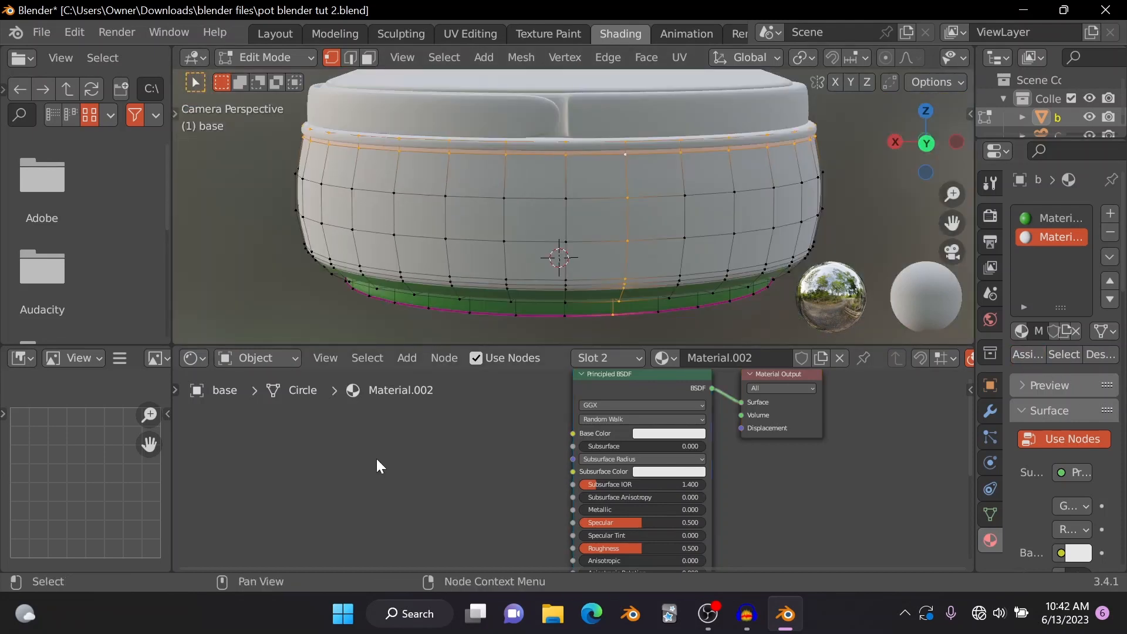
scroll(556, 465, "up", 2)
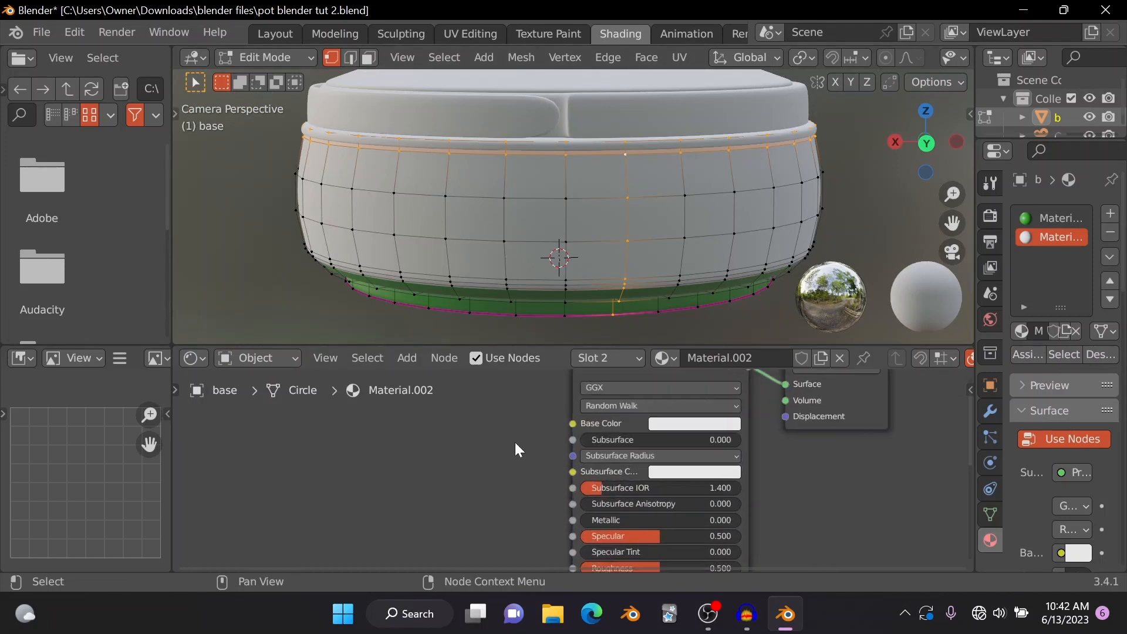
key("shift+a")
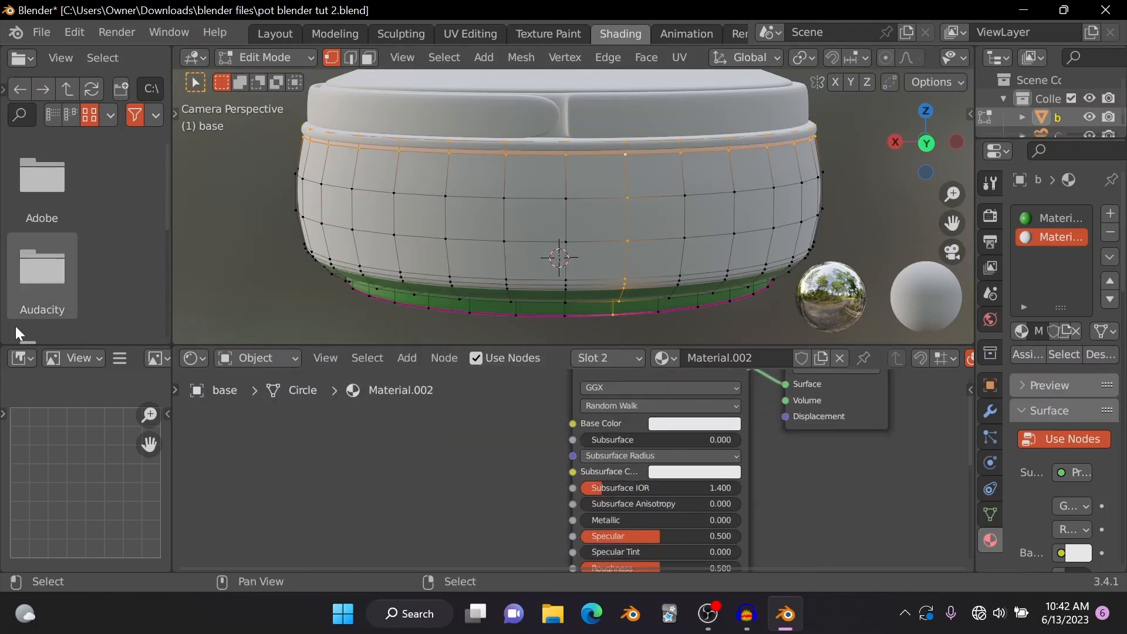
left_click_drag(393, 342, 393, 284)
- Join the file browser area into the node editor to widen it
right_click(171, 392)
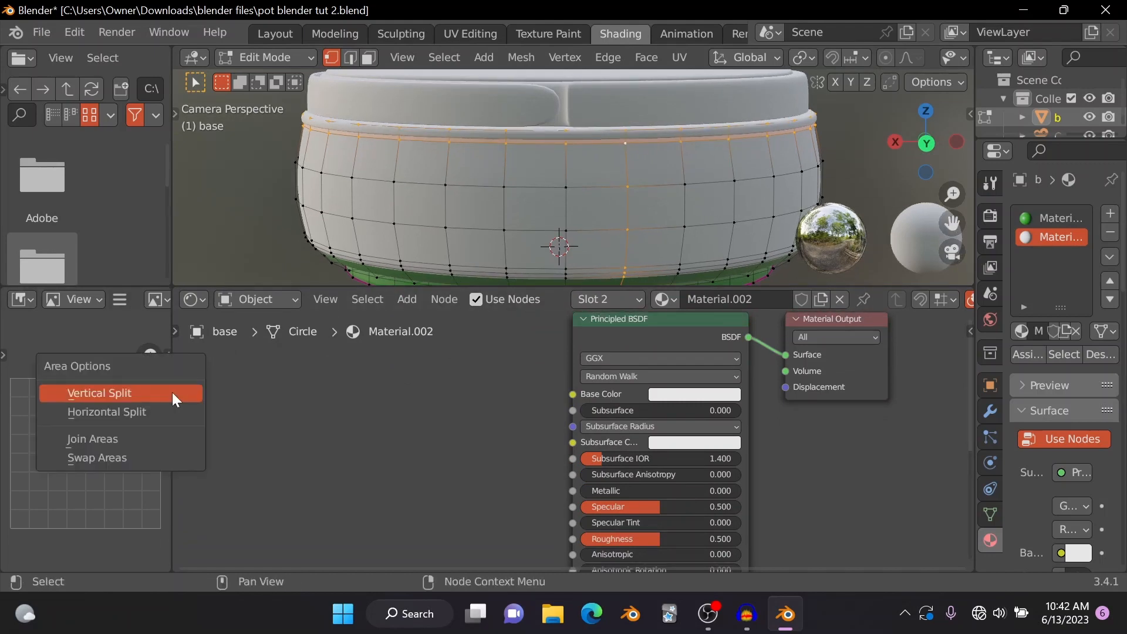
left_click(171, 439)
left_click(311, 441)
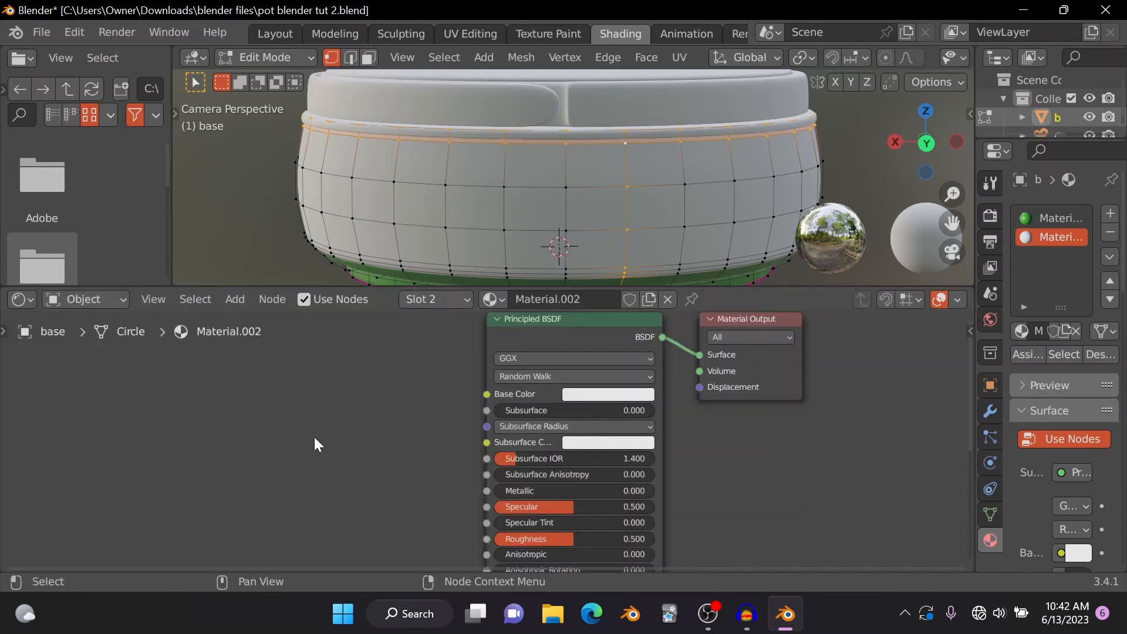
- Add a Voronoi Texture mapped by Object coordinates, its Distance feeding Base Color
key("shift+a")
mouse_move(263, 347)
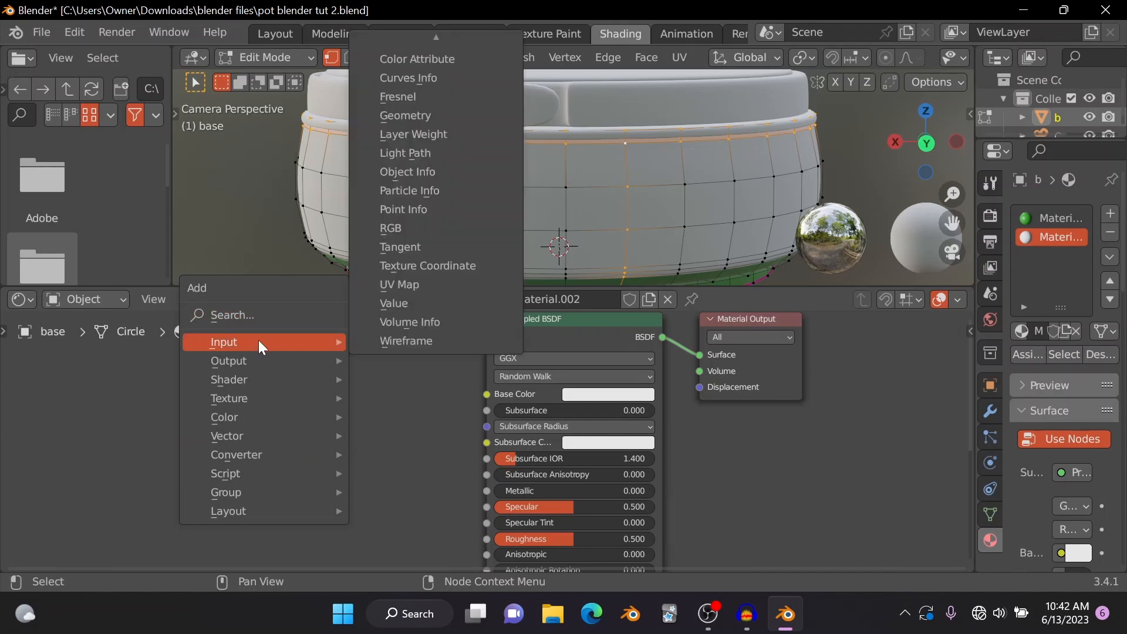
mouse_move(283, 398)
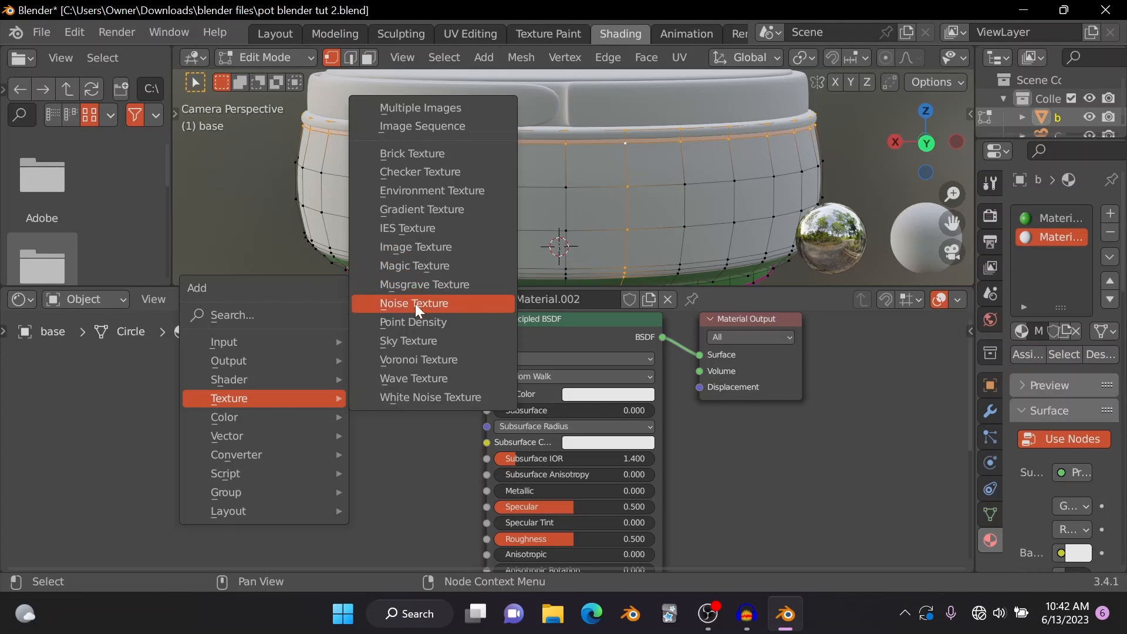
left_click(422, 359)
left_click(268, 371)
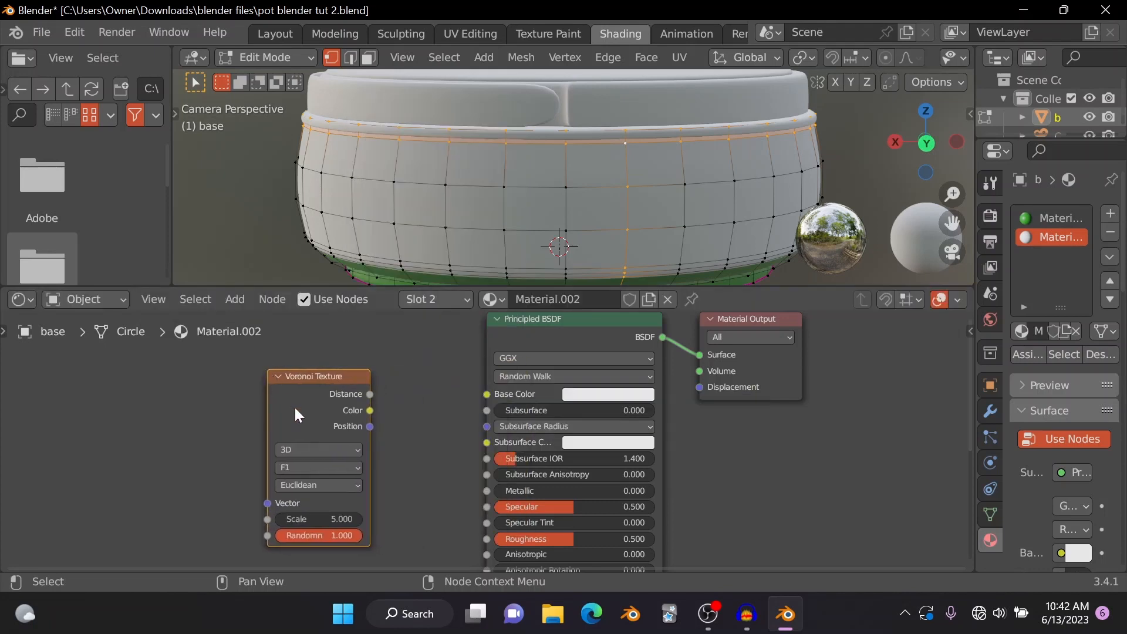
key("ctrl+t")
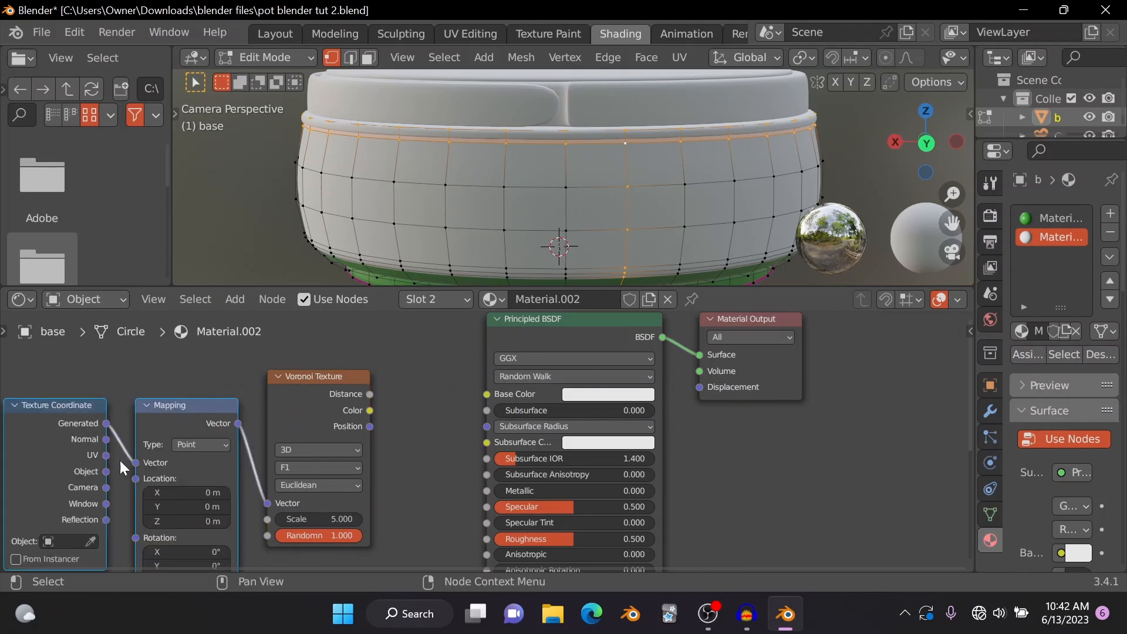
left_click_drag(106, 471, 147, 471)
scroll(473, 417, "down", 1)
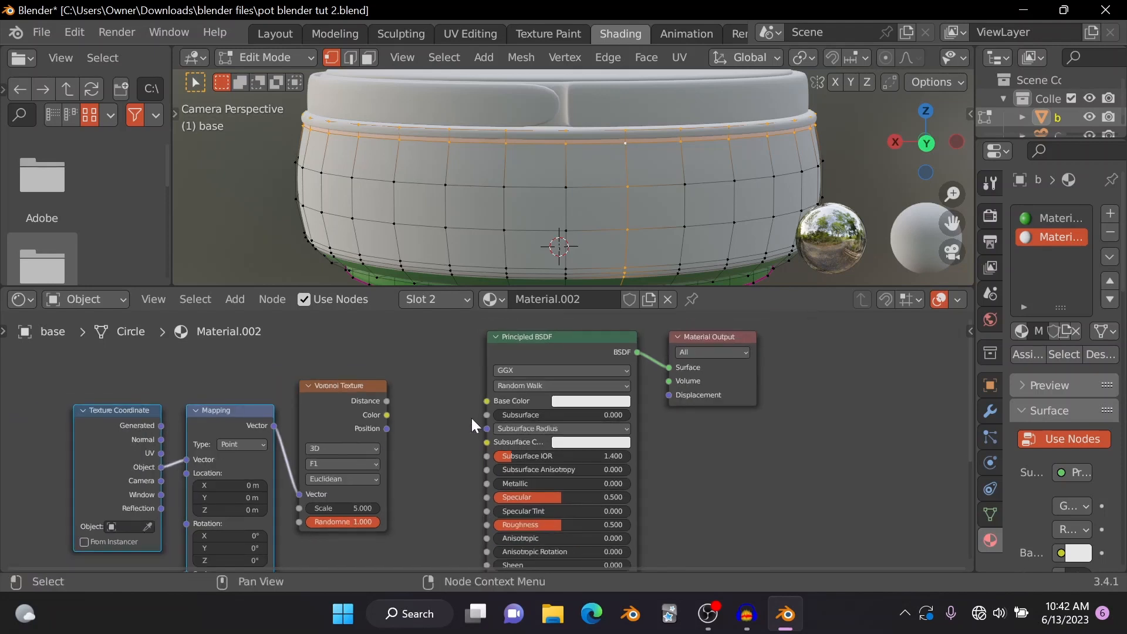
left_click_drag(386, 401, 416, 379)
left_click_drag(485, 417, 494, 405)
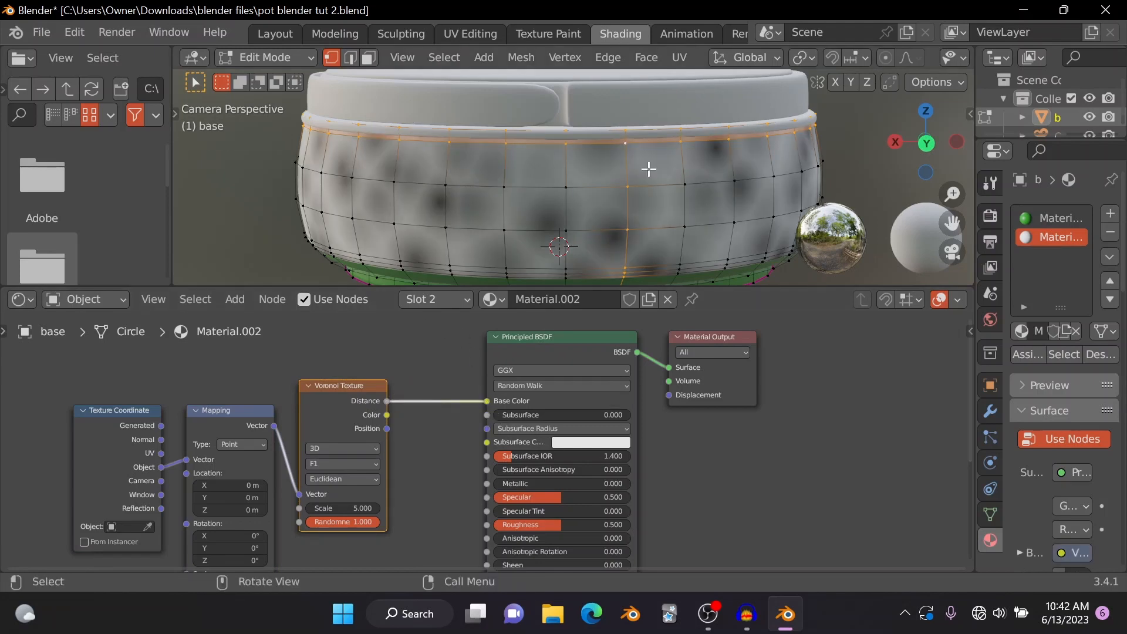
- Feed Voronoi Color into Base Color, set Scale 6.3, and rotate Mapping 12.4° X, 12.8° Y
left_click_drag(387, 415, 490, 405)
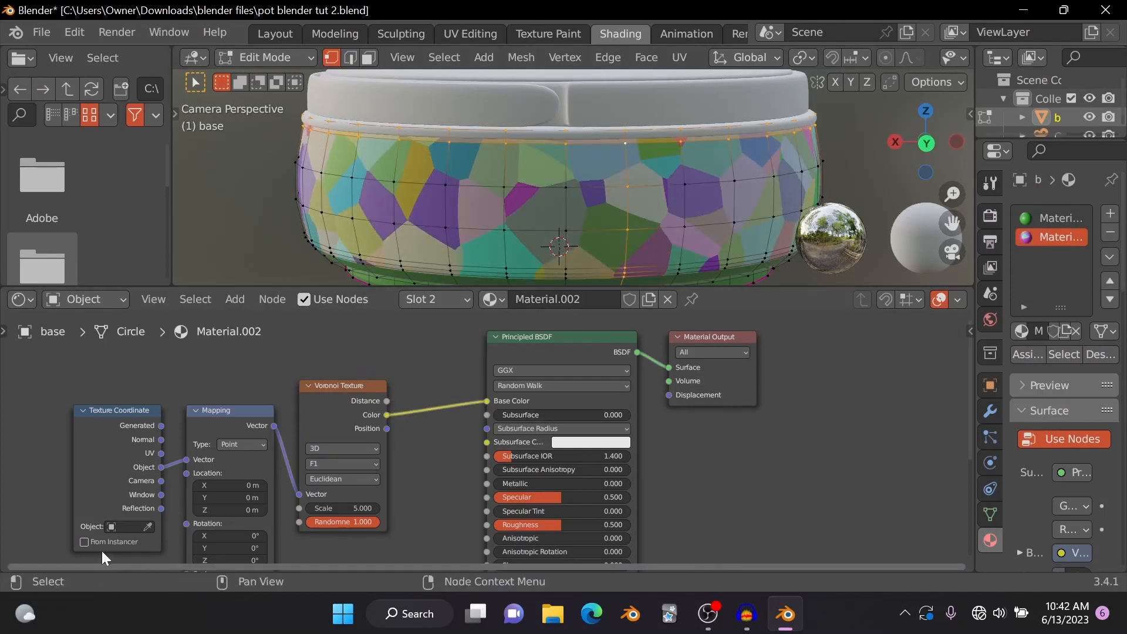
left_click_drag(98, 450, 75, 409)
left_click_drag(229, 421, 198, 359)
scroll(330, 490, "up", 2)
mouse_move(331, 523)
left_mouse_down()
mouse_move(416, 519)
mouse_move(331, 519)
left_mouse_up()
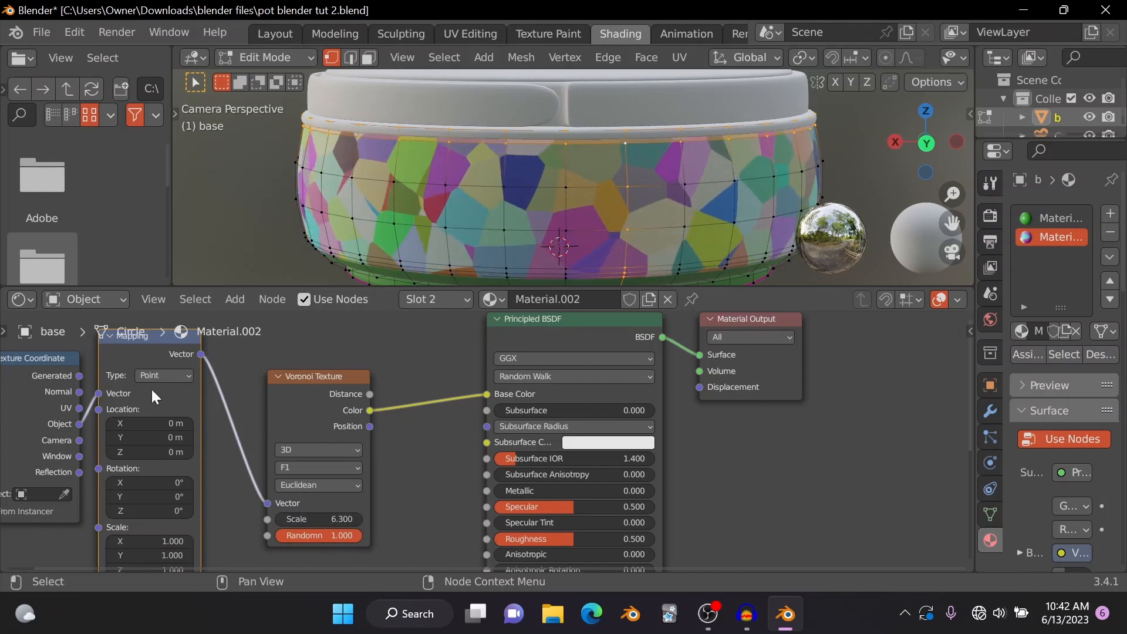
scroll(159, 517, "down", 1)
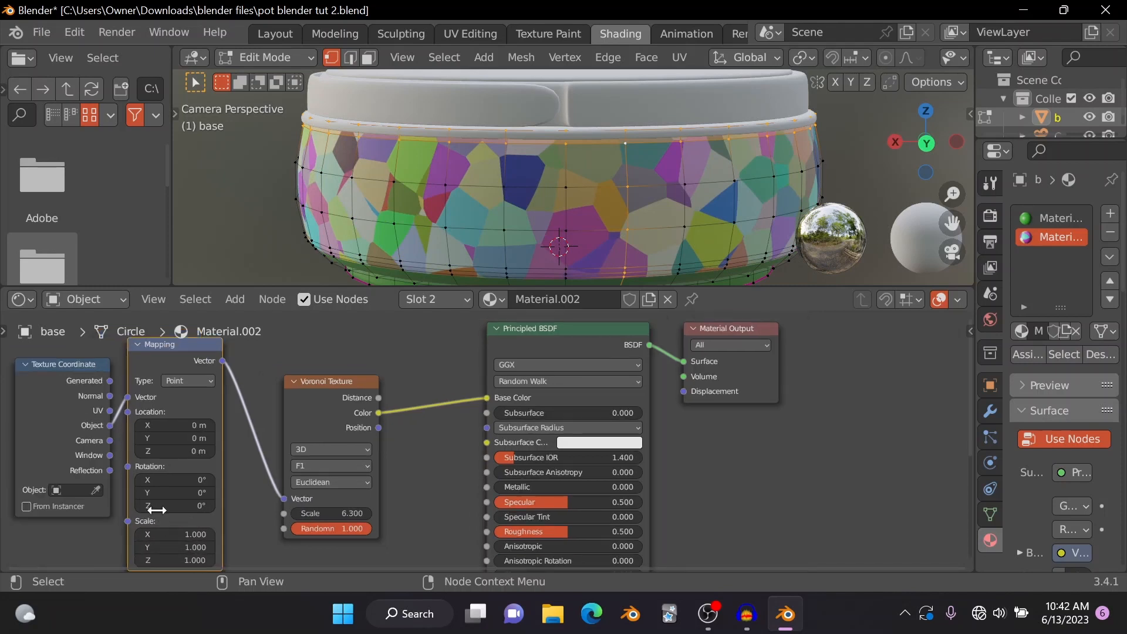
mouse_move(174, 479)
left_mouse_down()
mouse_move(193, 480)
mouse_move(167, 493)
mouse_move(185, 493)
left_mouse_up()
scroll(431, 326, "down", 3)
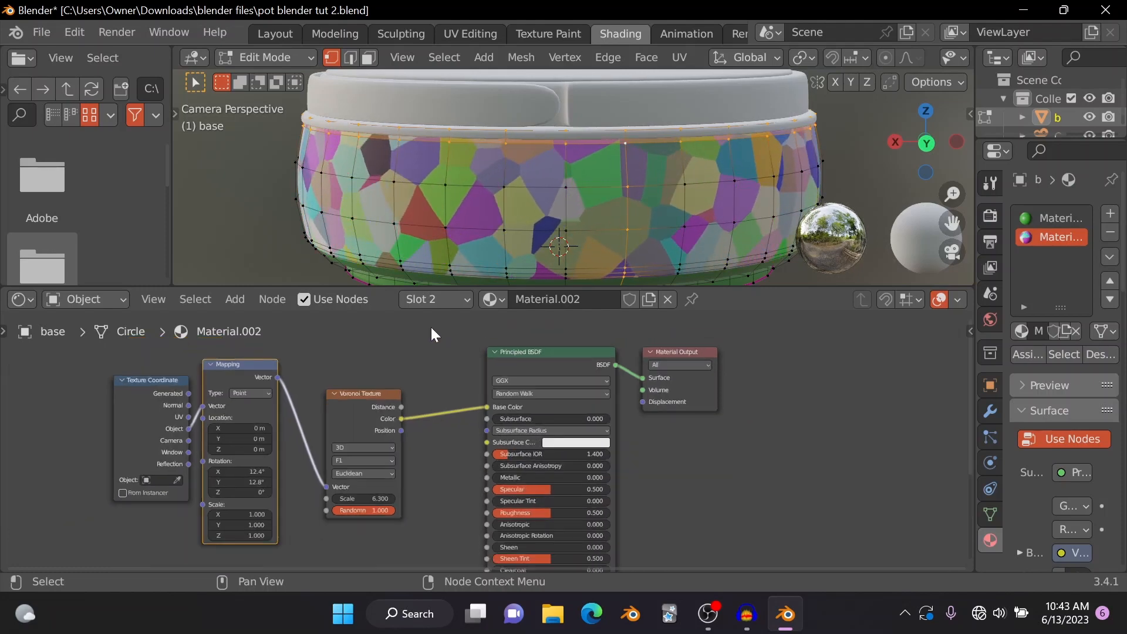
- Insert a Mix Color node with Voronoi in B and A eyedropped from the pot's green bottom
key("shift+a")
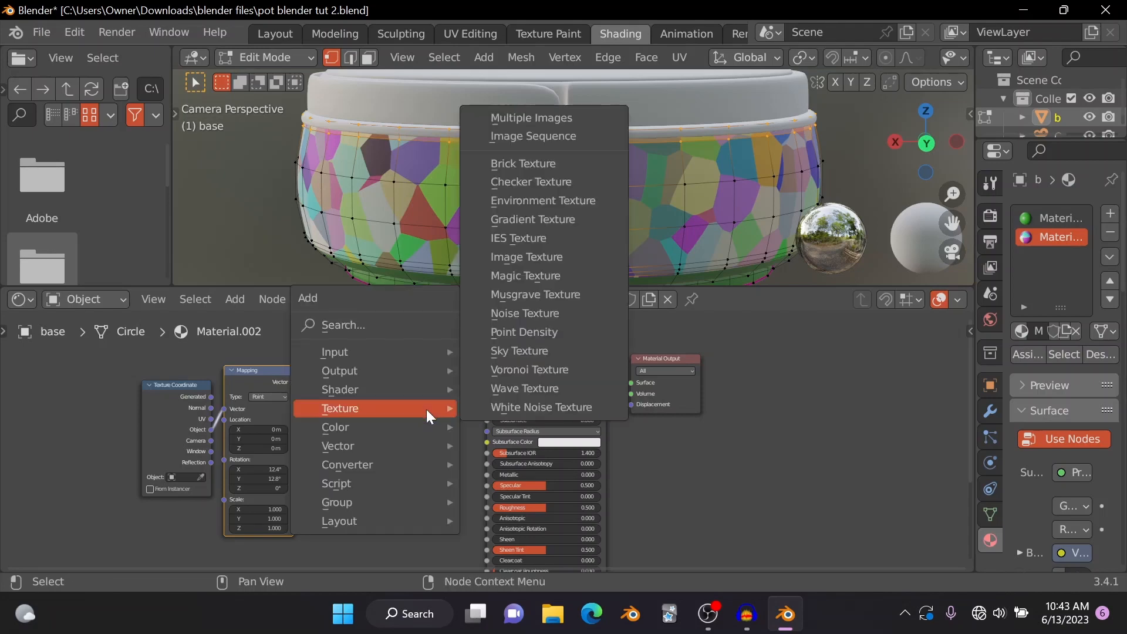
mouse_move(395, 369)
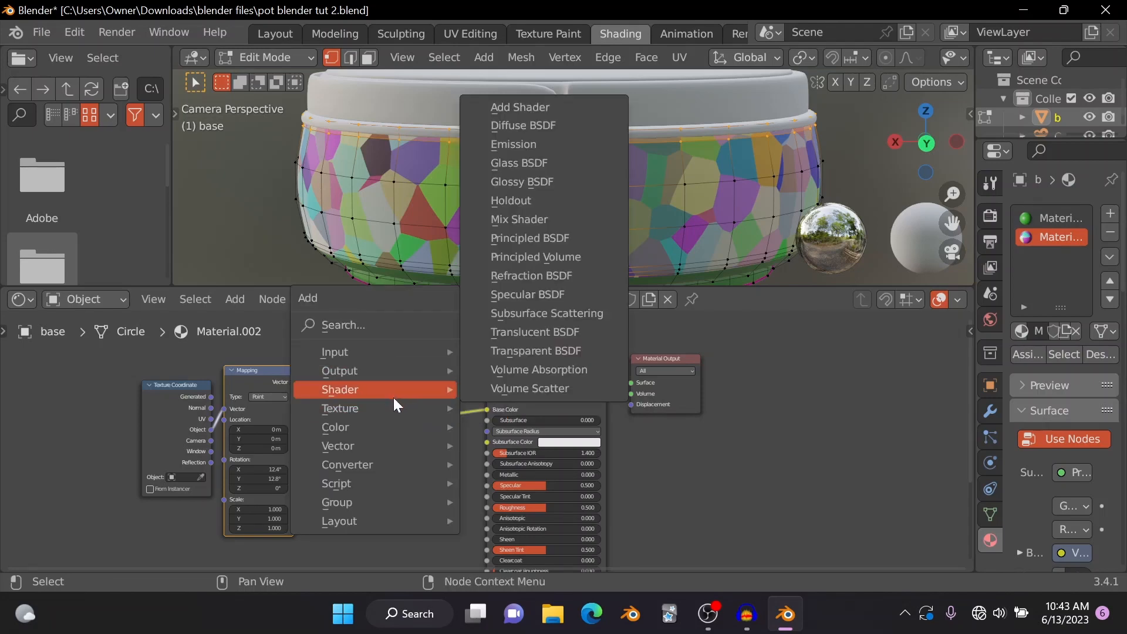
mouse_move(392, 436)
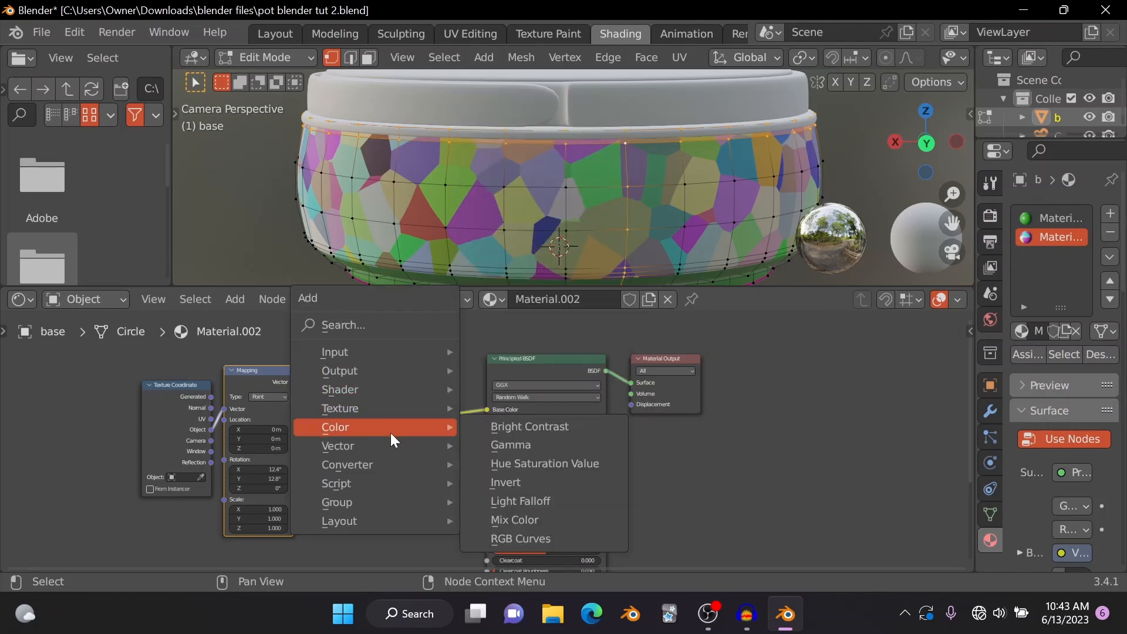
left_click(574, 520)
left_click(442, 374)
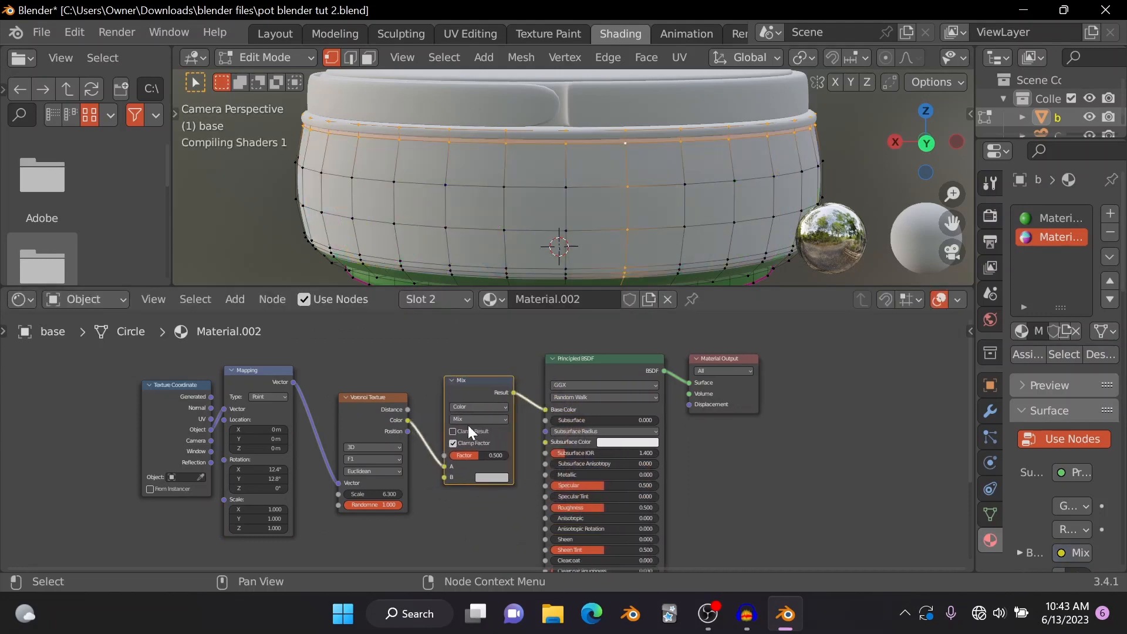
scroll(496, 465, "up", 2)
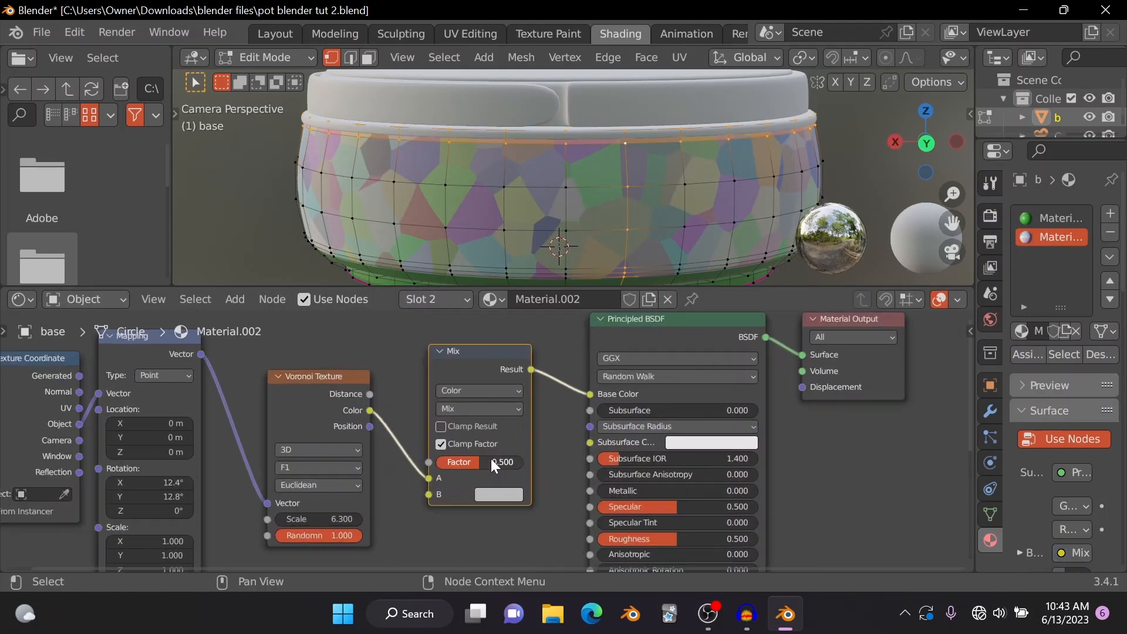
left_click_drag(429, 478, 429, 494)
left_click(492, 485)
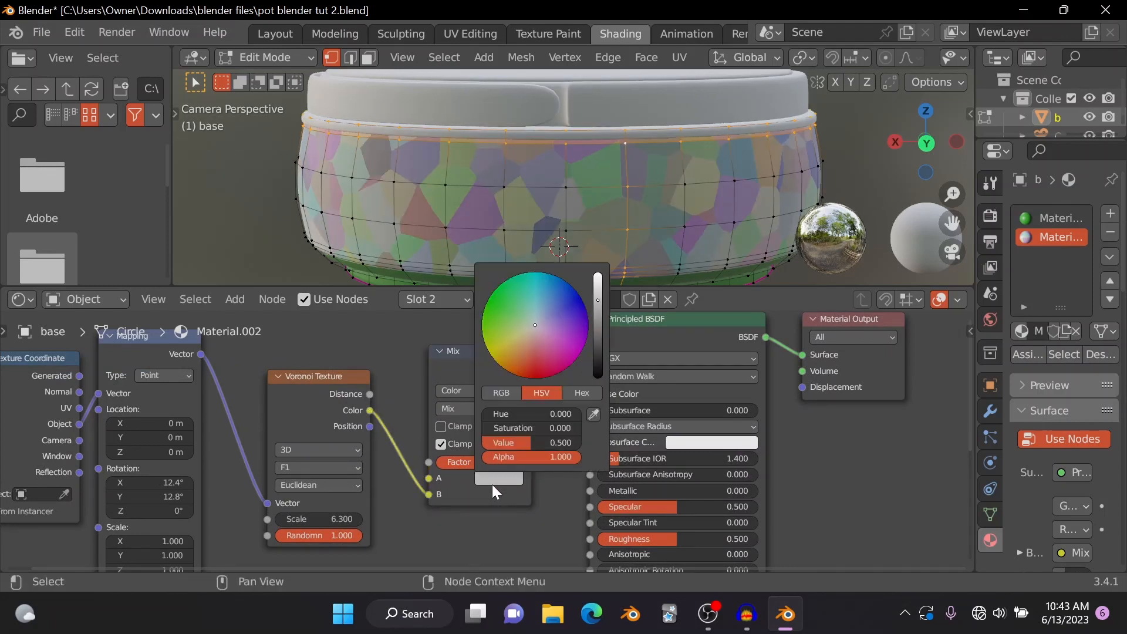
left_click(593, 414)
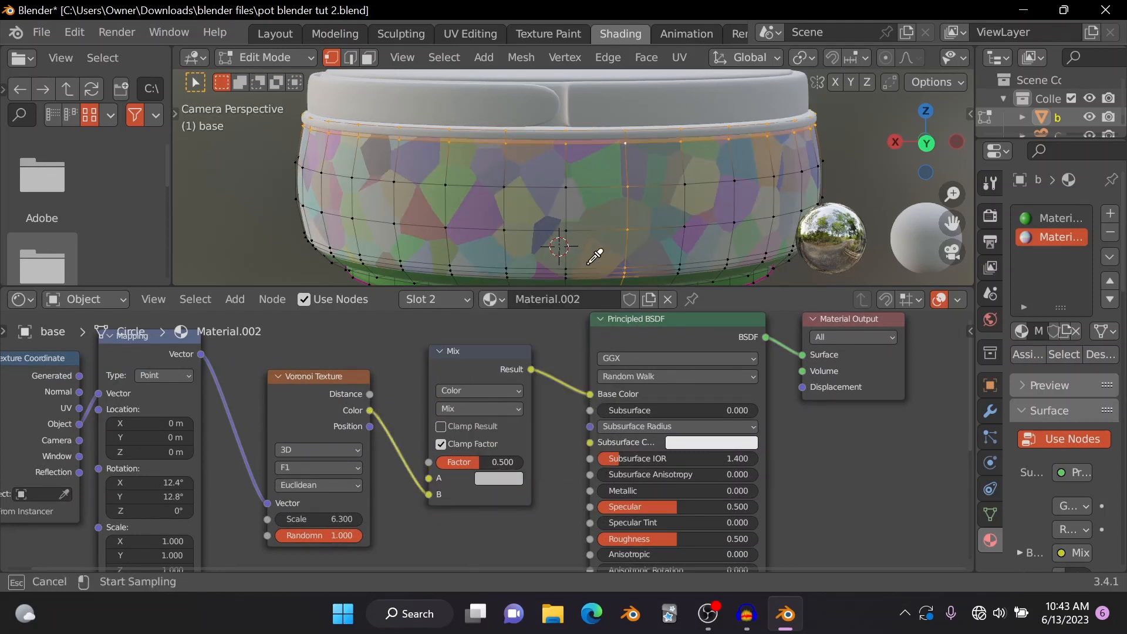
left_click(728, 273)
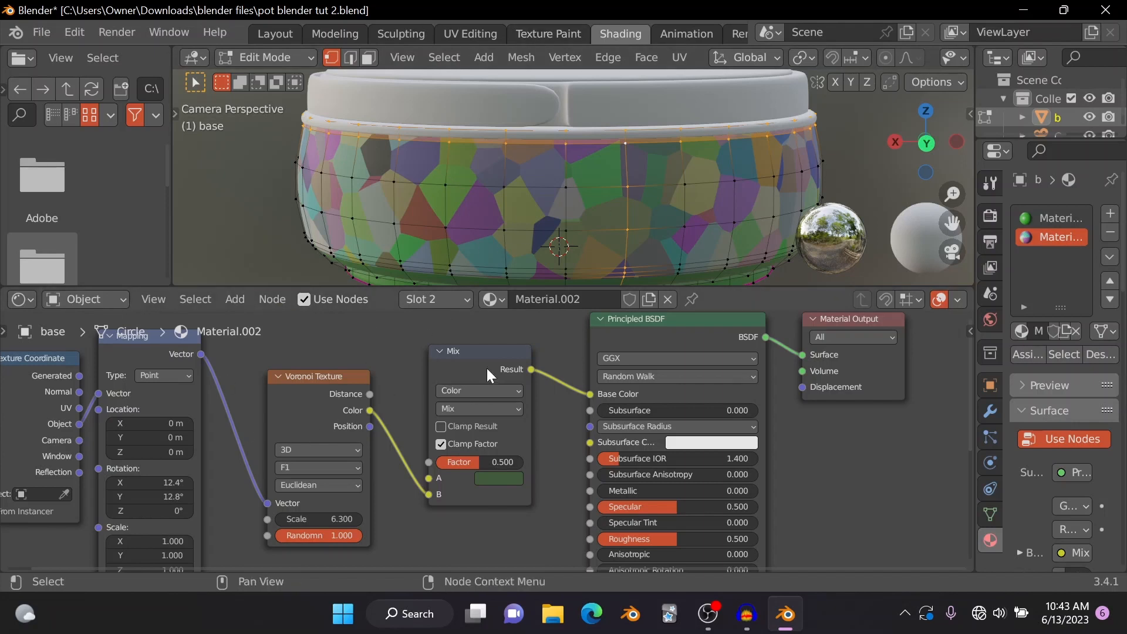
- Set the Mix to Soft Light, turn off Clamp Factor, set Factor 0.734, and tweak Voronoi randomness
left_click(486, 408)
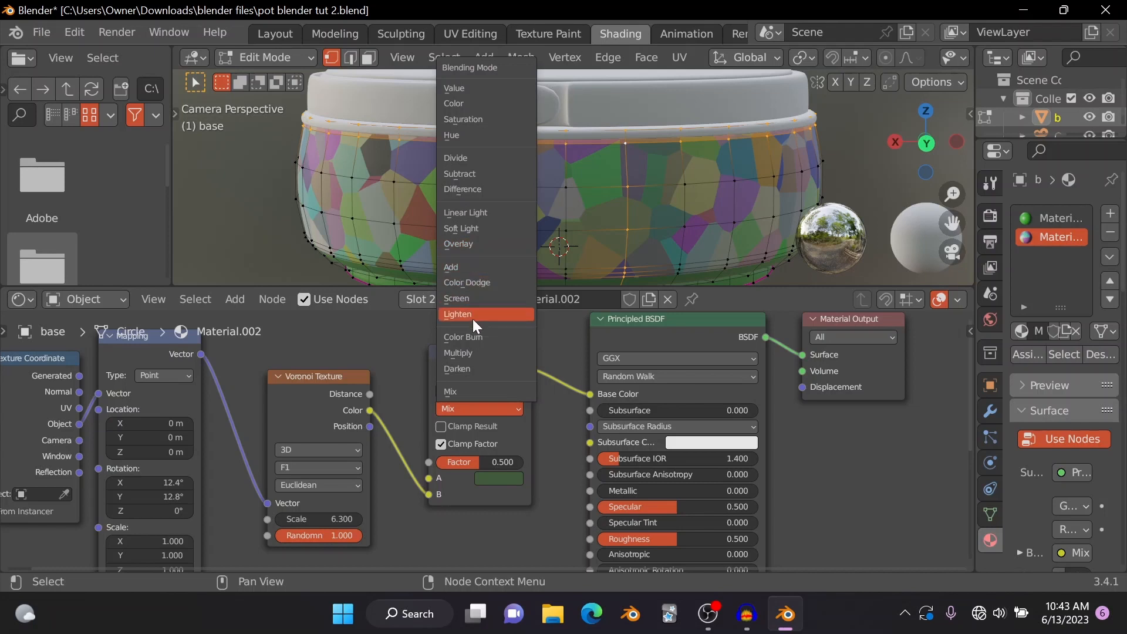
left_click(496, 227)
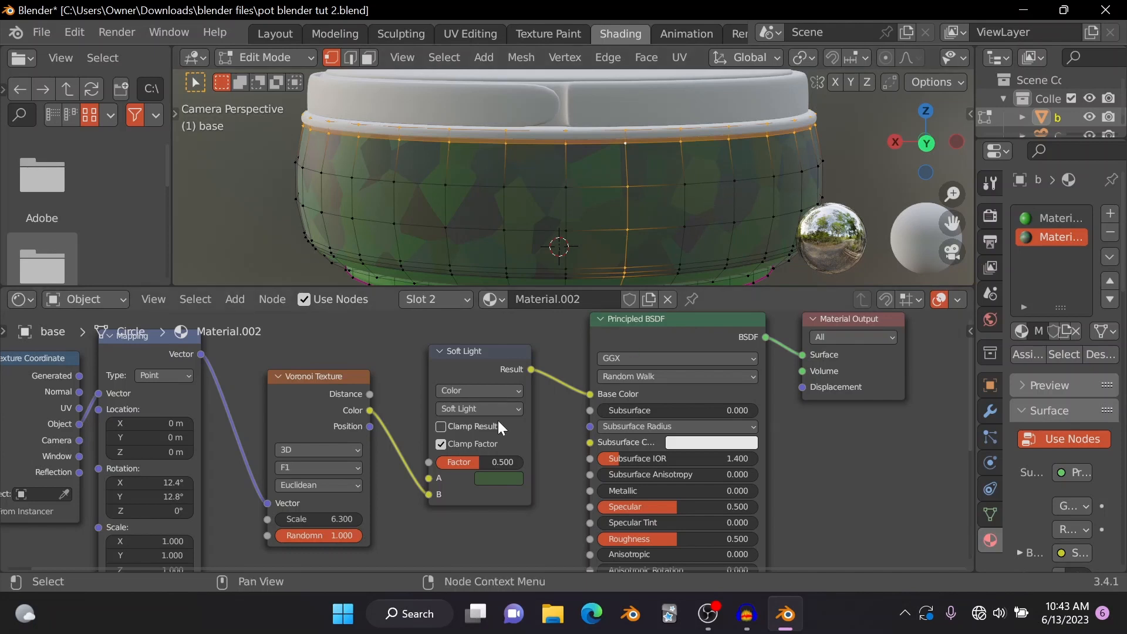
left_click(469, 409)
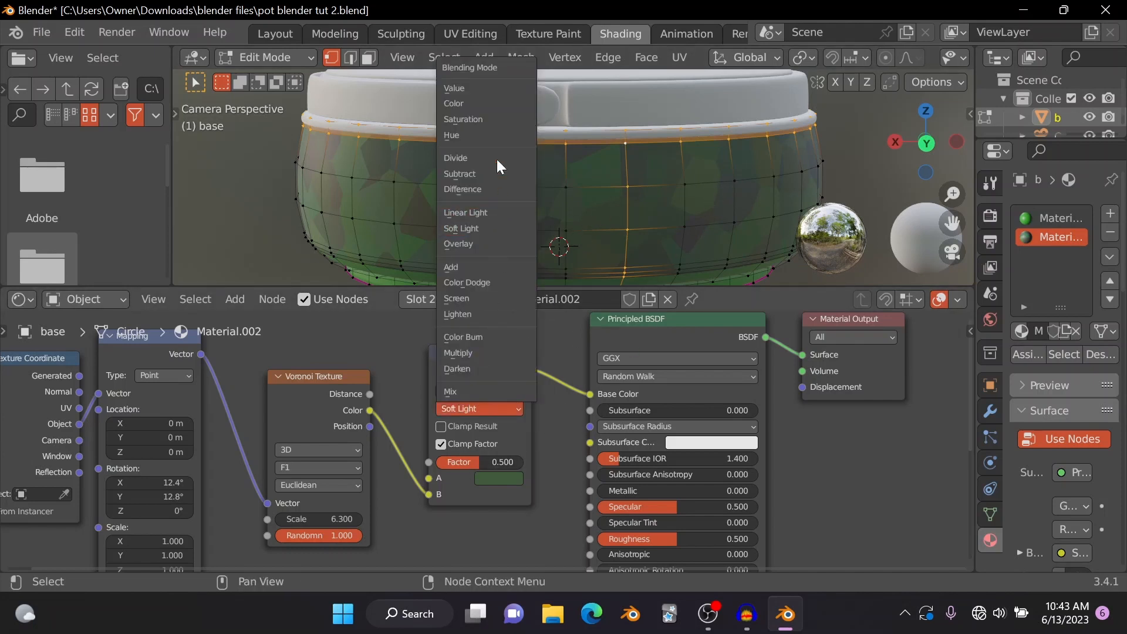
left_click(451, 354)
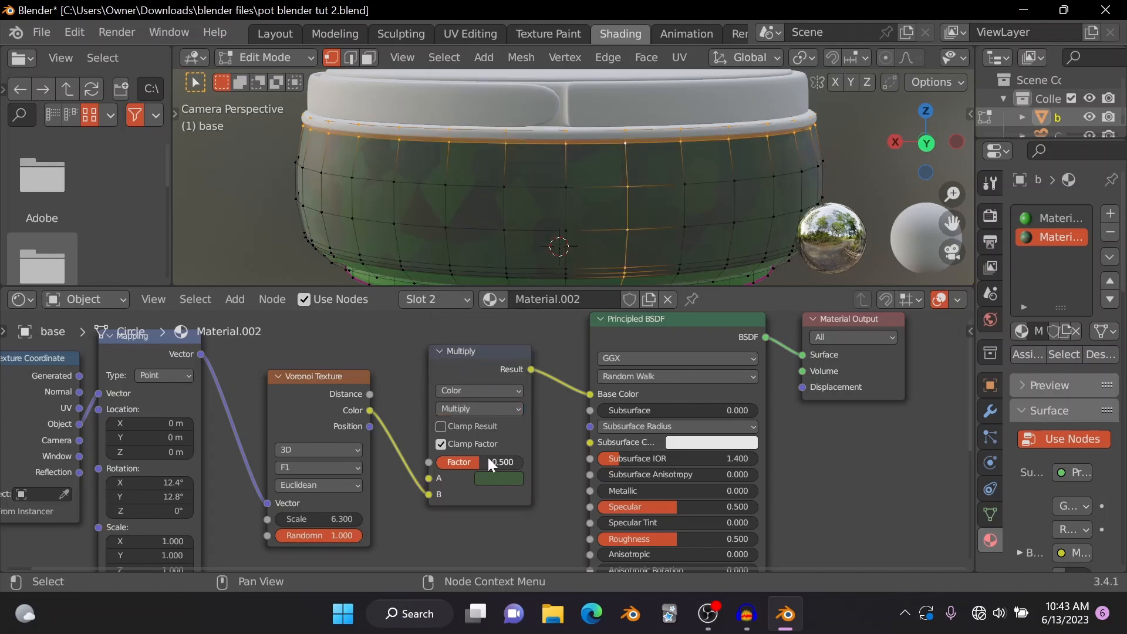
left_click(498, 407)
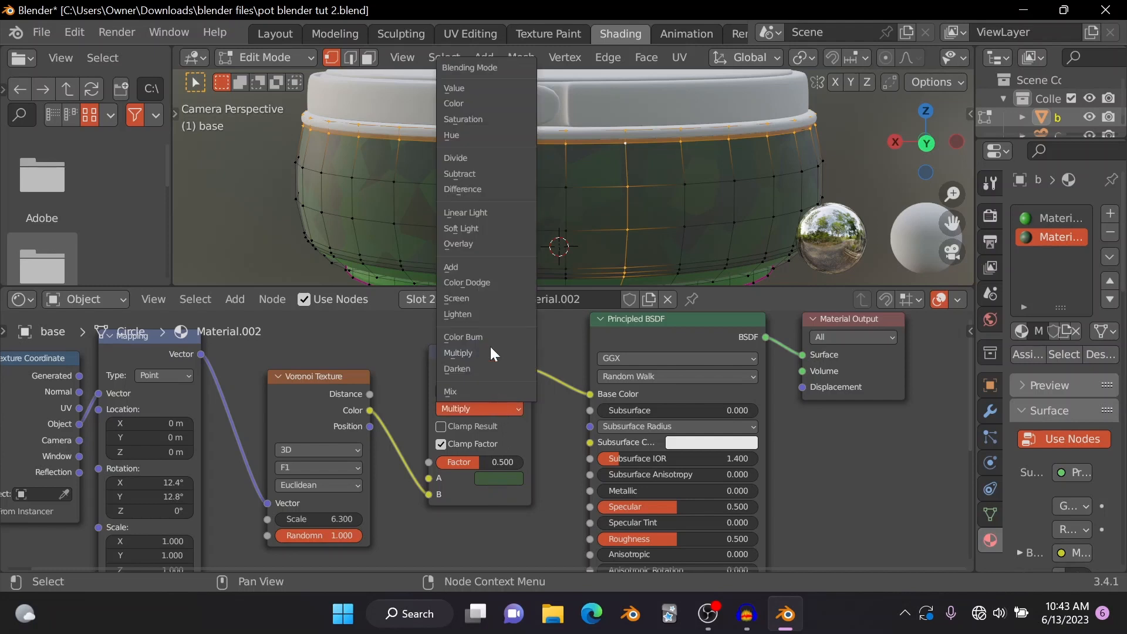
left_click(479, 228)
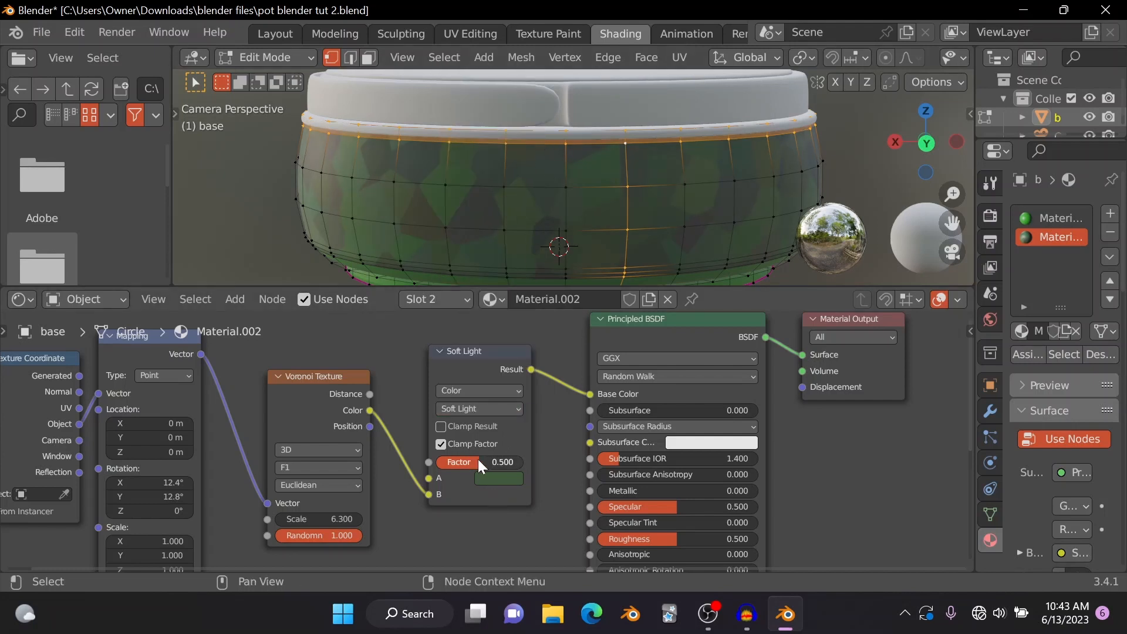
mouse_move(478, 459)
left_mouse_down()
mouse_move(466, 459)
mouse_move(490, 462)
left_mouse_up()
left_click(441, 444)
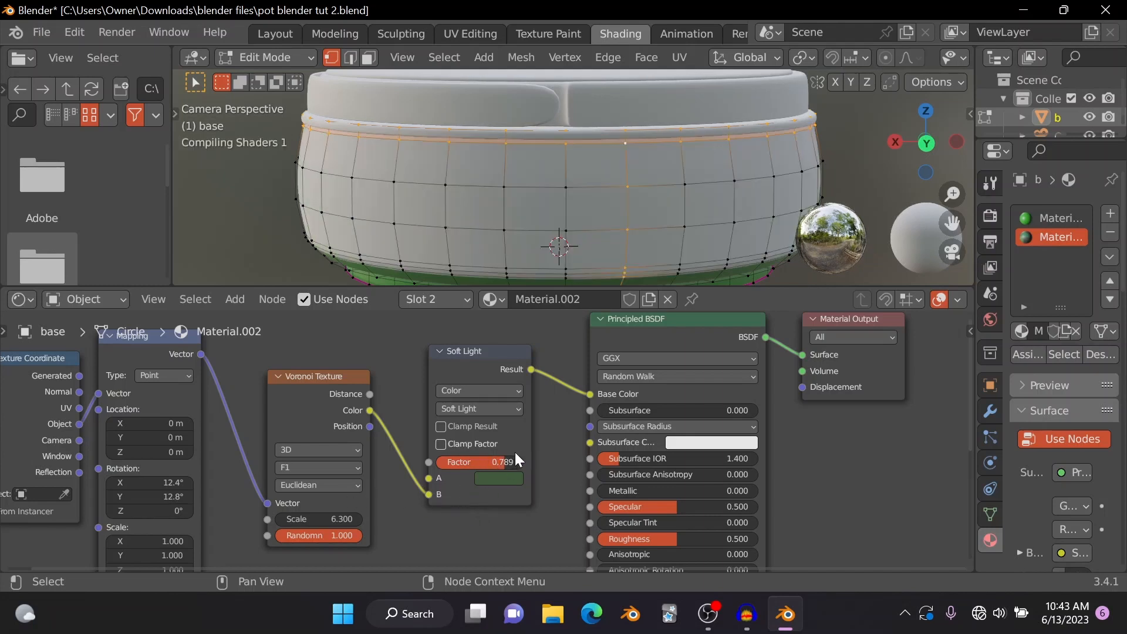
left_click_drag(505, 460, 502, 460)
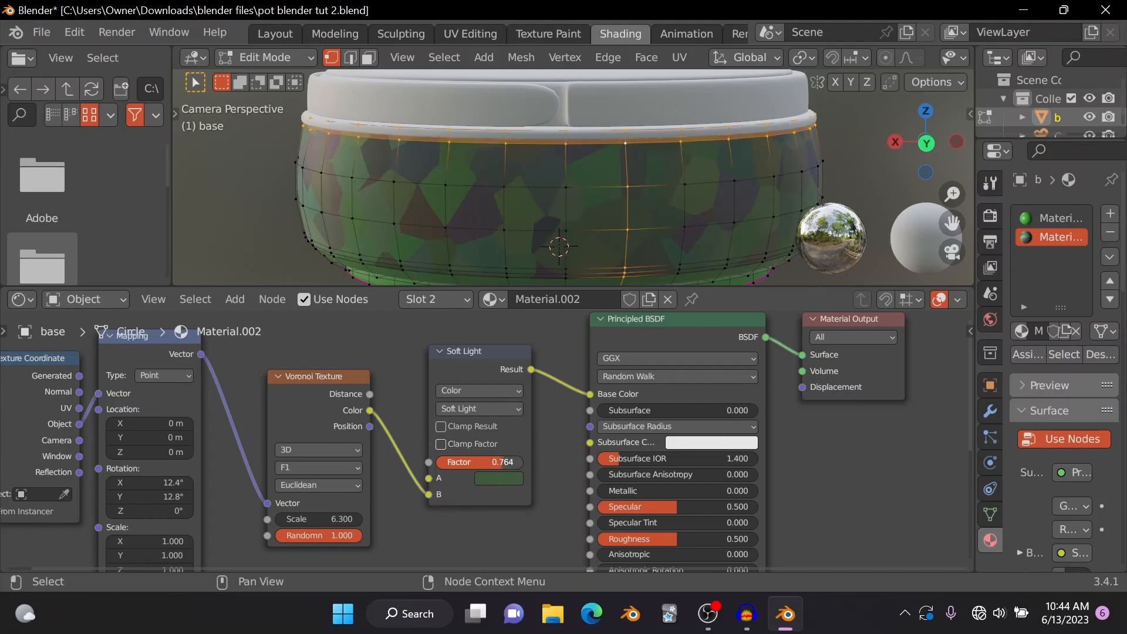
scroll(634, 178, "down", 1)
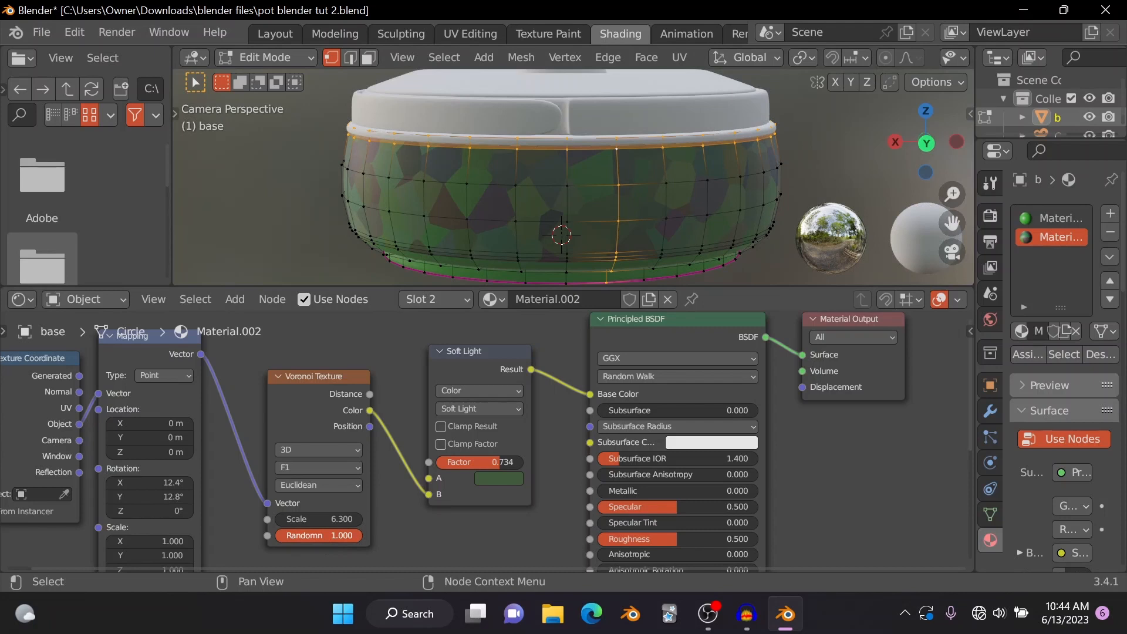
left_click_drag(326, 535, 326, 535)
- Switch the Voronoi distance metric to Manhattan and lower the band's Roughness to 0.475
left_click(296, 469)
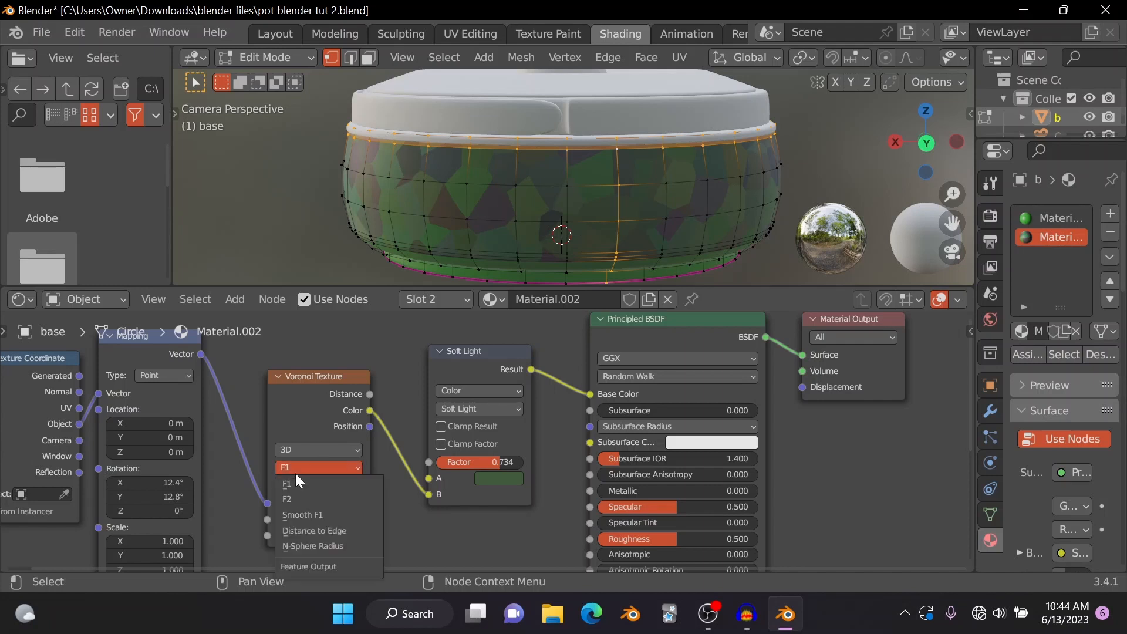
left_click(287, 485)
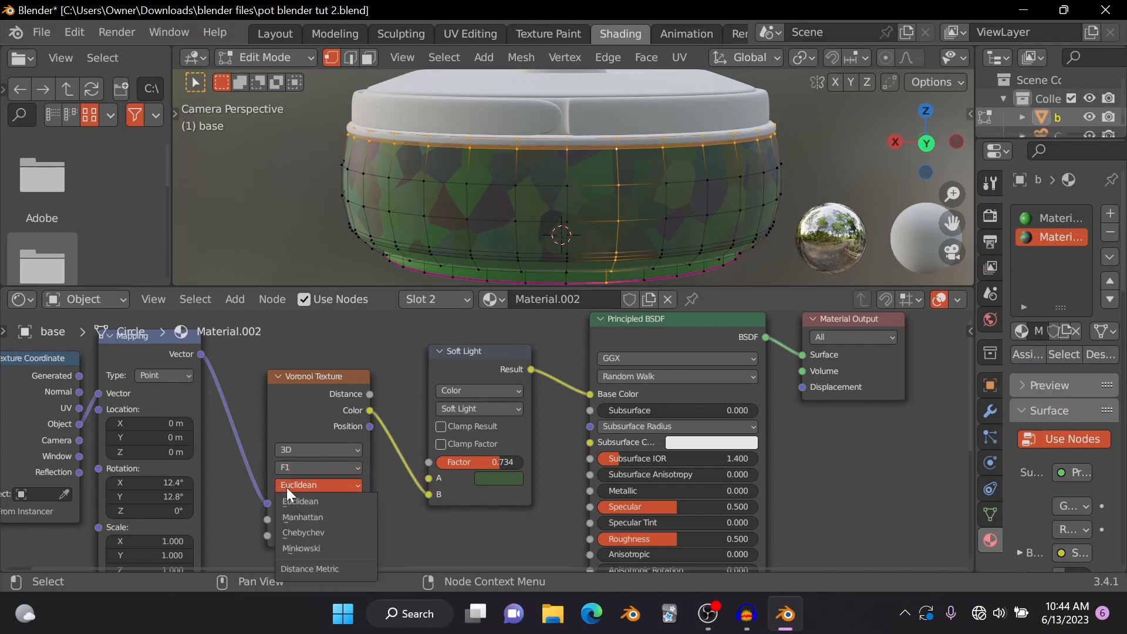
left_click(306, 517)
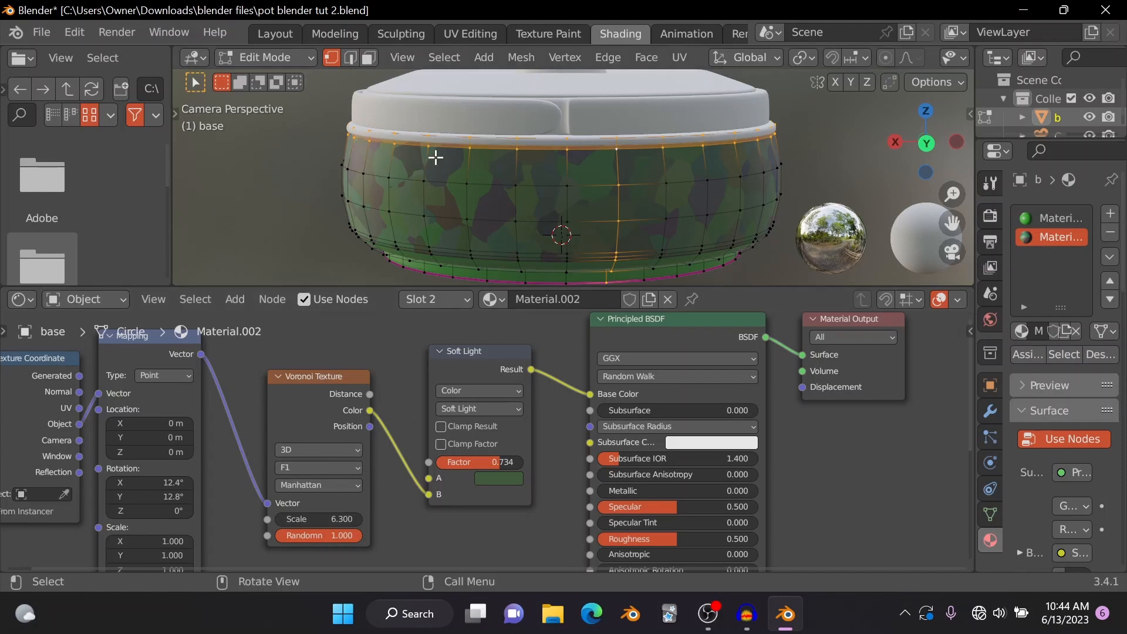
scroll(705, 445, "down", 1)
middle_click_drag(669, 487, 667, 429)
left_click_drag(657, 474, 640, 474)
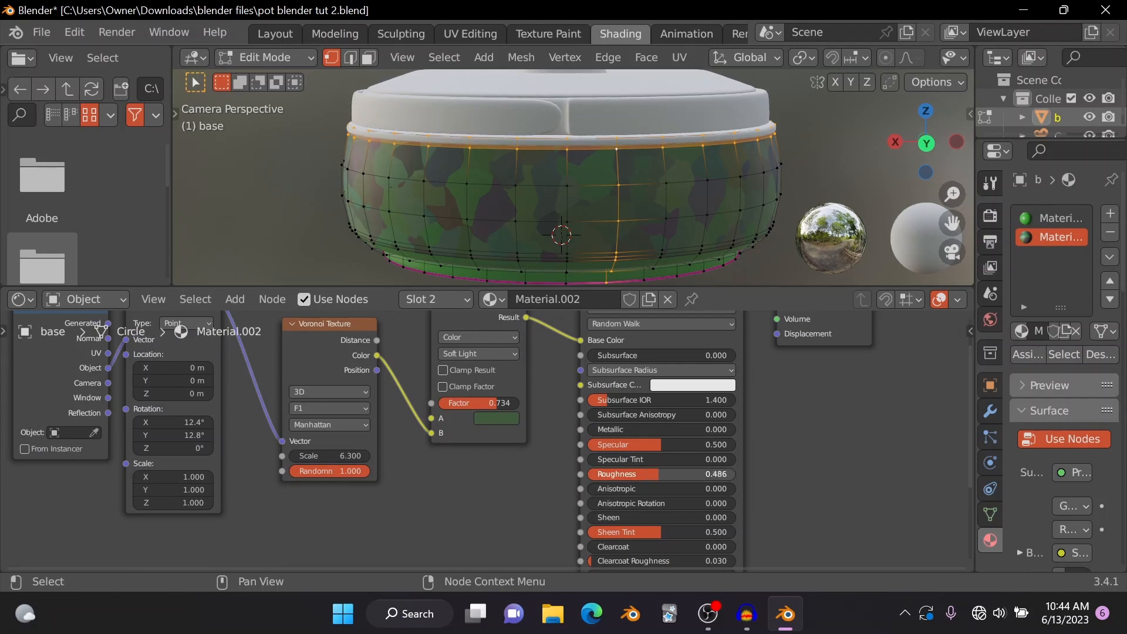
left_click_drag(639, 475, 643, 474)
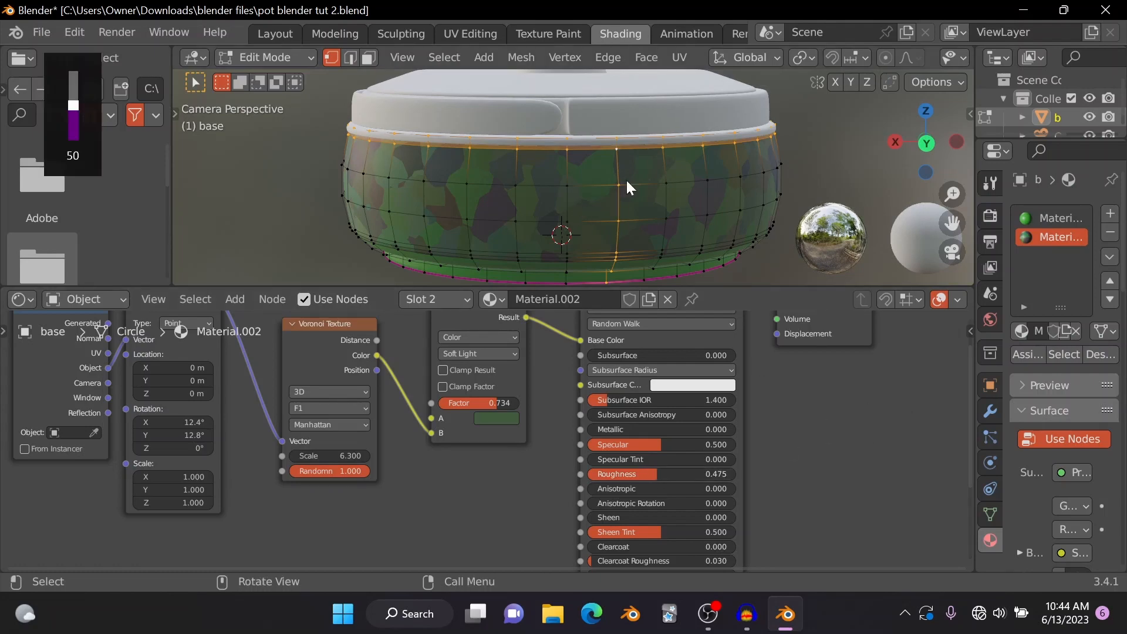
- Return to Object Mode, view through the camera, and select the lid rim object
key("Tab")
middle_click_drag(701, 181, 692, 210)
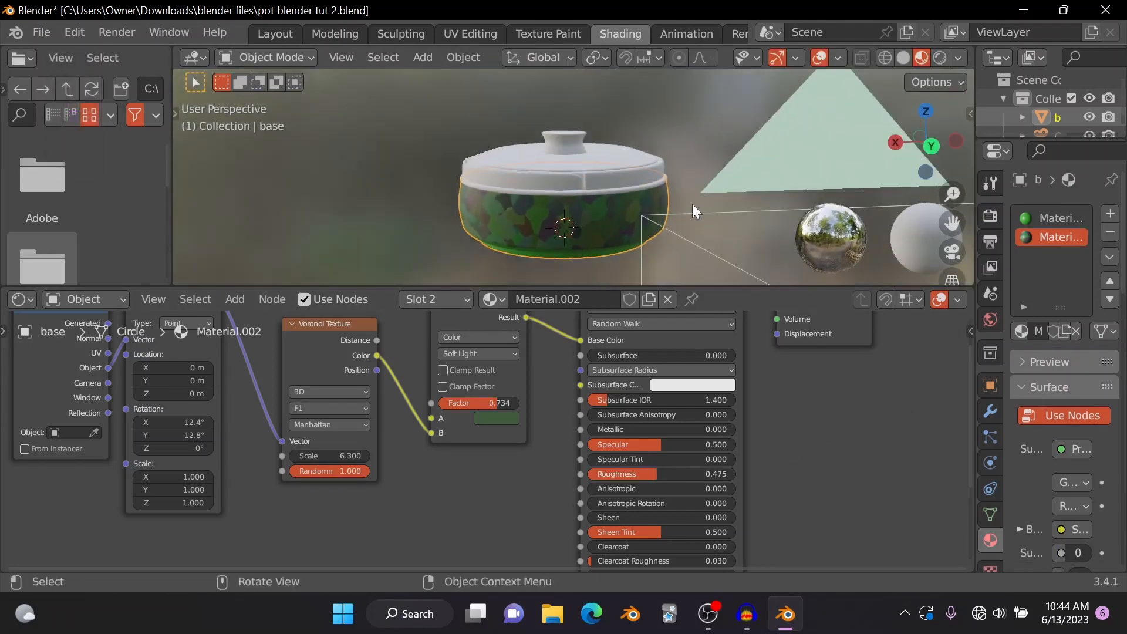
scroll(526, 220, "up", 3)
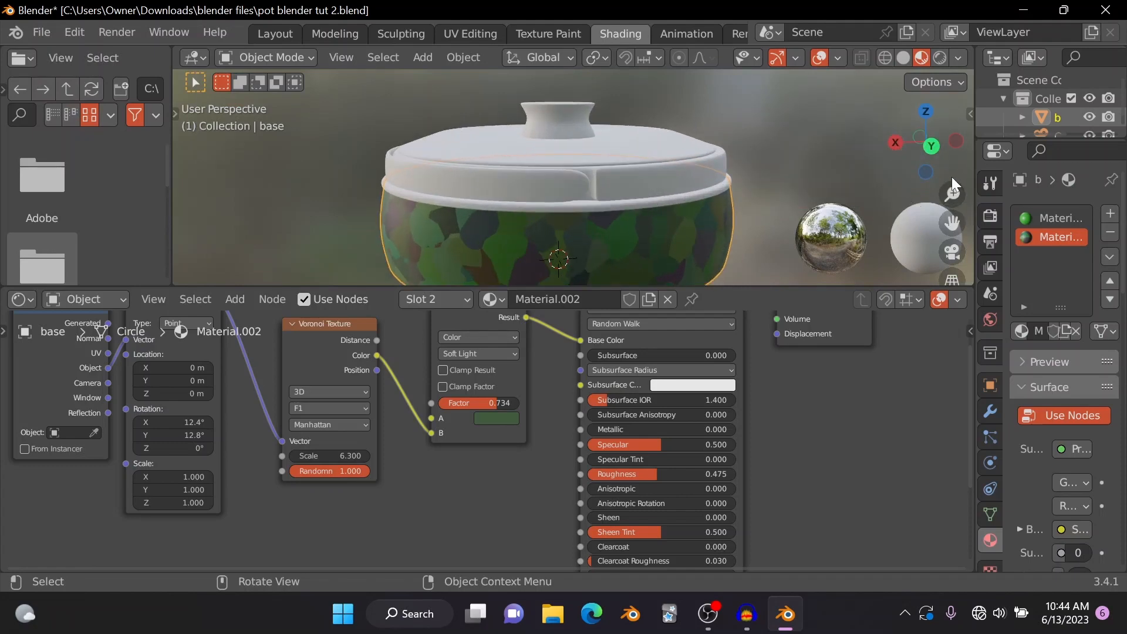
left_click(957, 248)
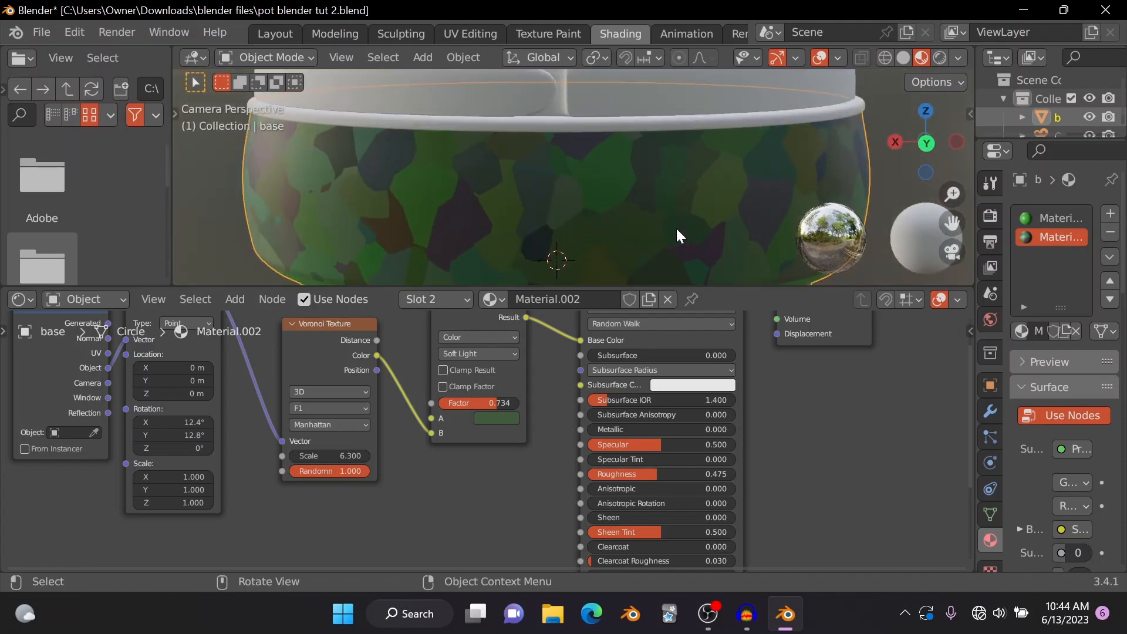
left_click(663, 125)
scroll(646, 128, "down", 3)
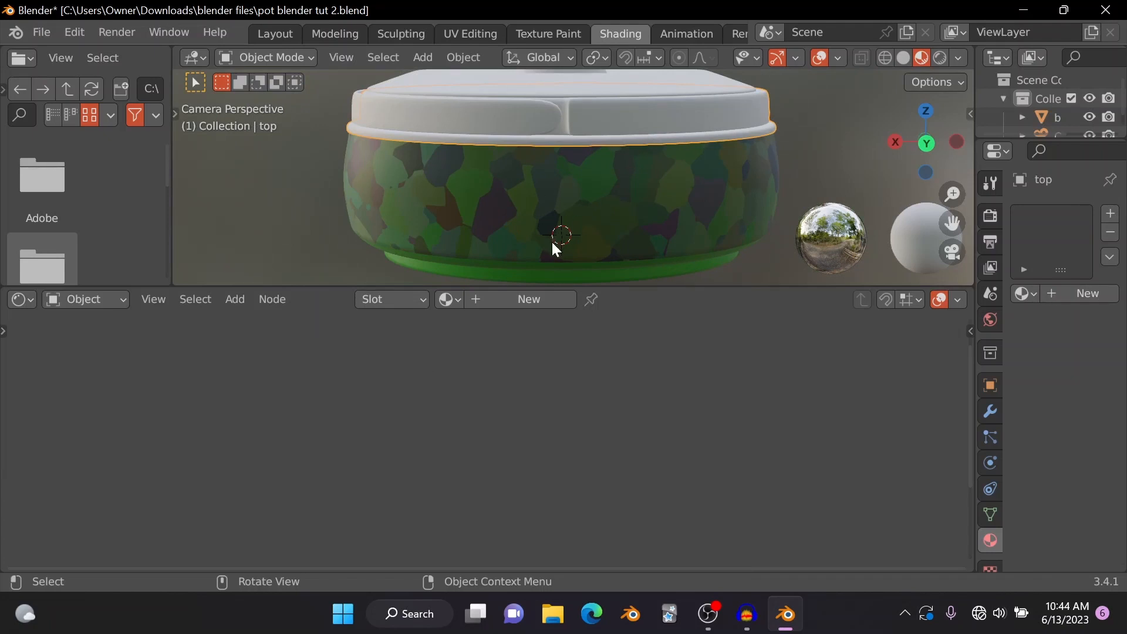
- Create a new material for the lid rim and give it a dark gold base colour
scroll(544, 244, "up", 1)
left_click(530, 299)
scroll(638, 433, "up", 2)
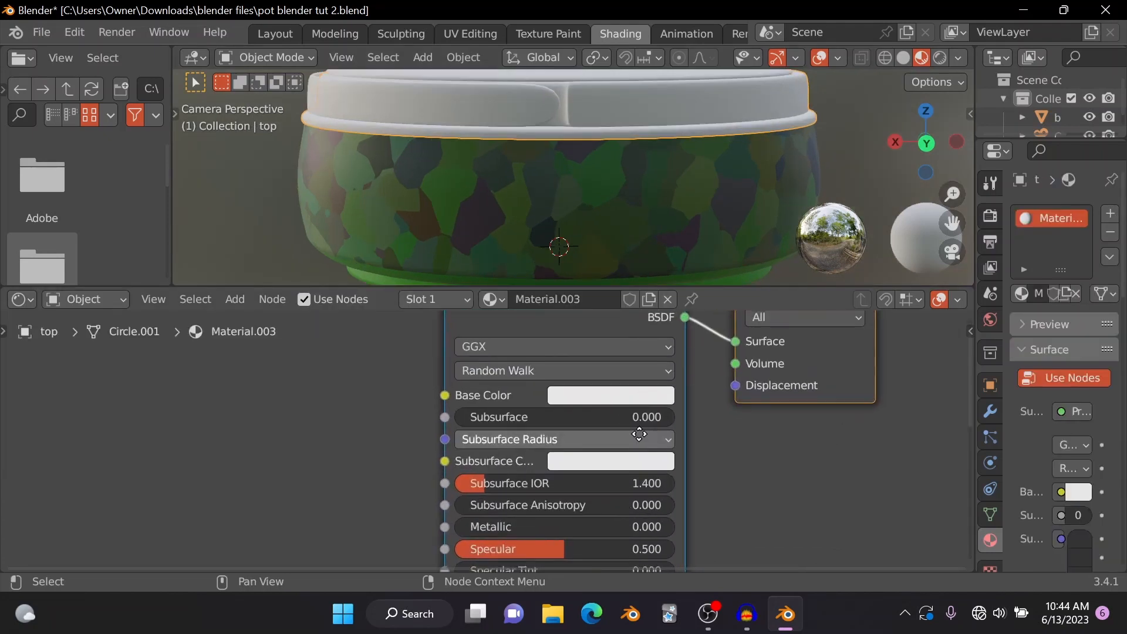
middle_click_drag(639, 434, 632, 407)
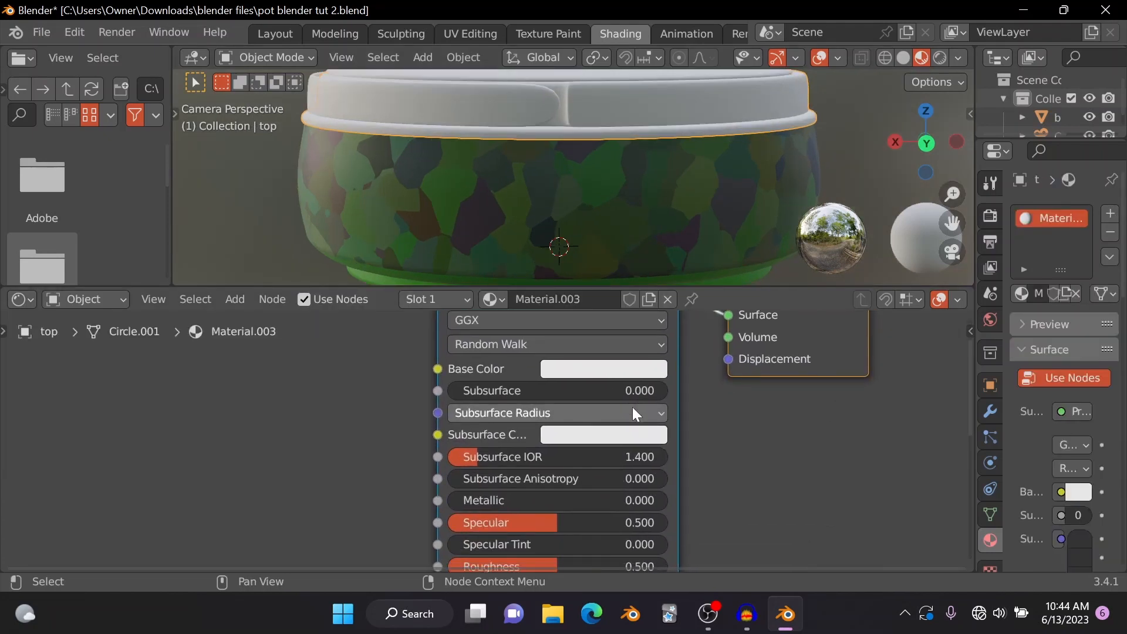
left_click(598, 369)
left_click(586, 197)
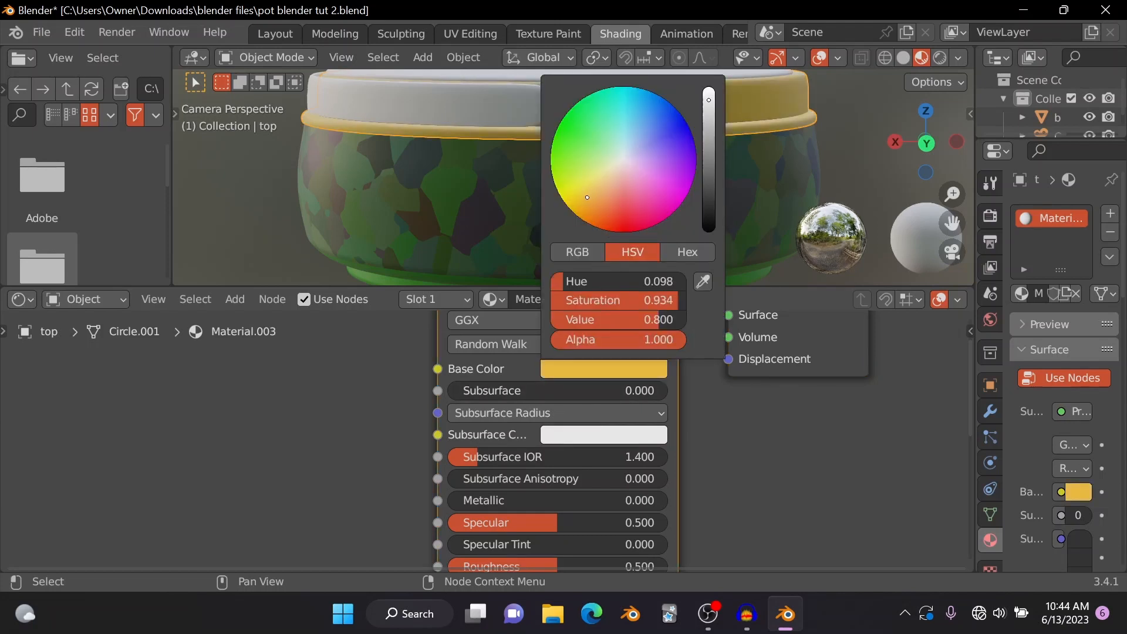
left_click_drag(587, 197, 581, 200)
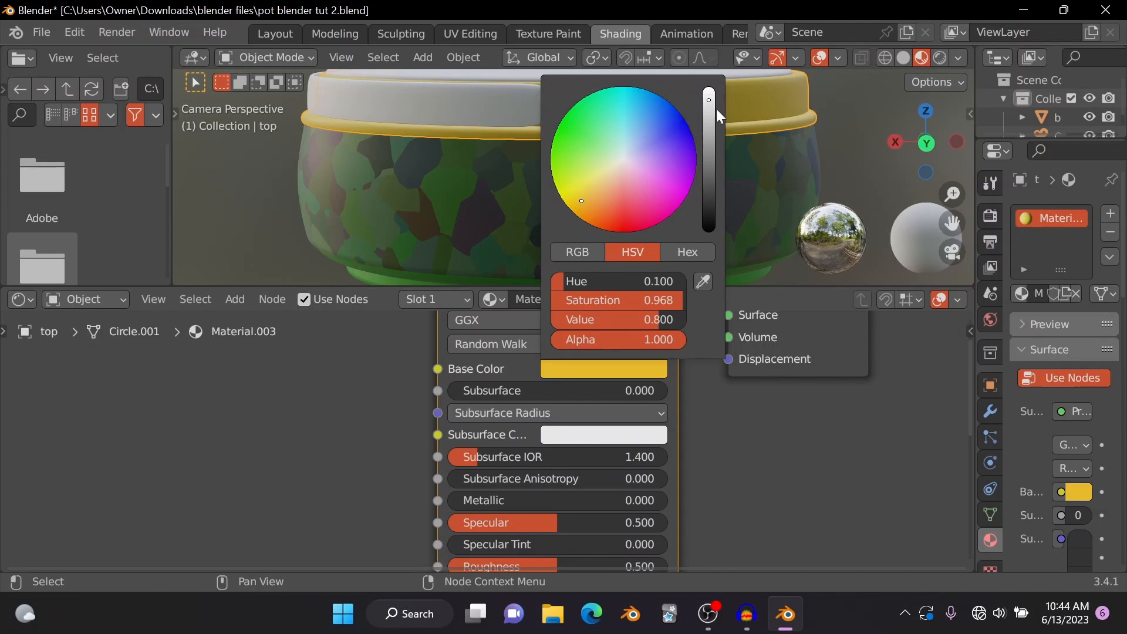
left_click_drag(710, 110, 709, 148)
left_click(700, 519)
- Lower the gold material's roughness to 0.392
middle_click_drag(688, 484, 698, 318)
left_click_drag(565, 398, 542, 398)
scroll(684, 229, "down", 3)
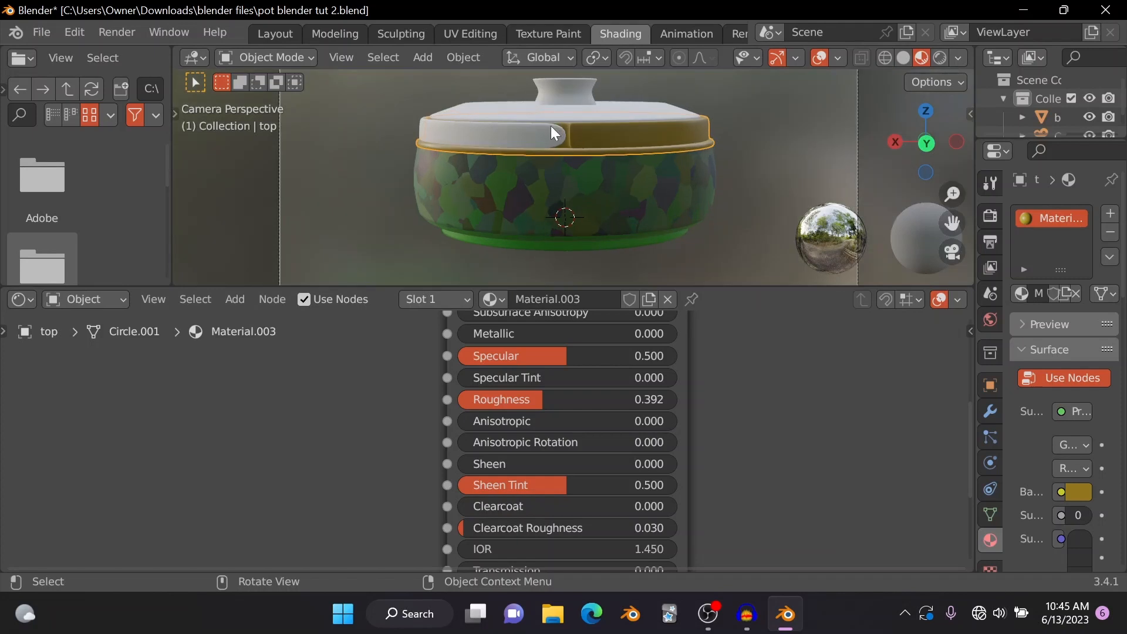
- Link the rim's gold Material.003 onto the handle band with Ctrl+L Link Materials
left_click(554, 141)
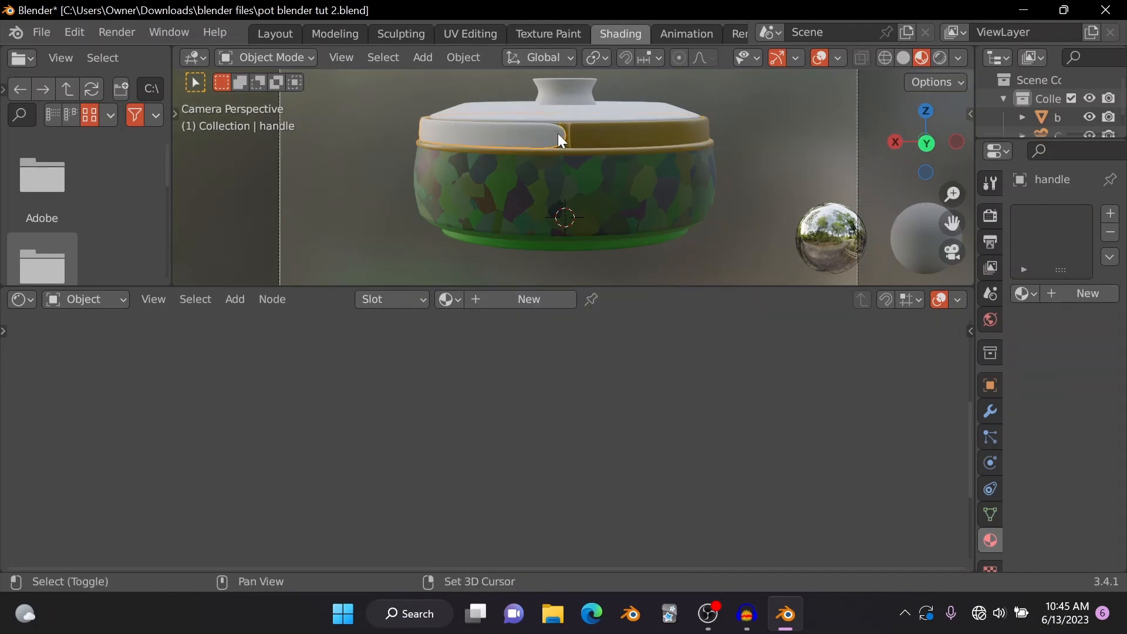
left_click(600, 129, "shift")
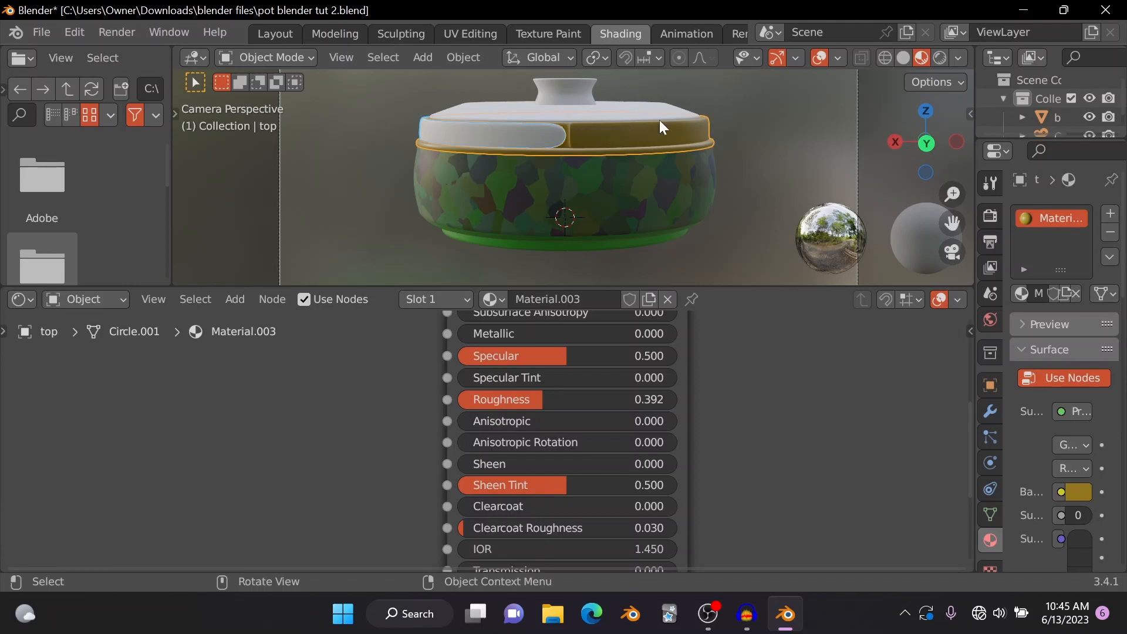
key("ctrl+l")
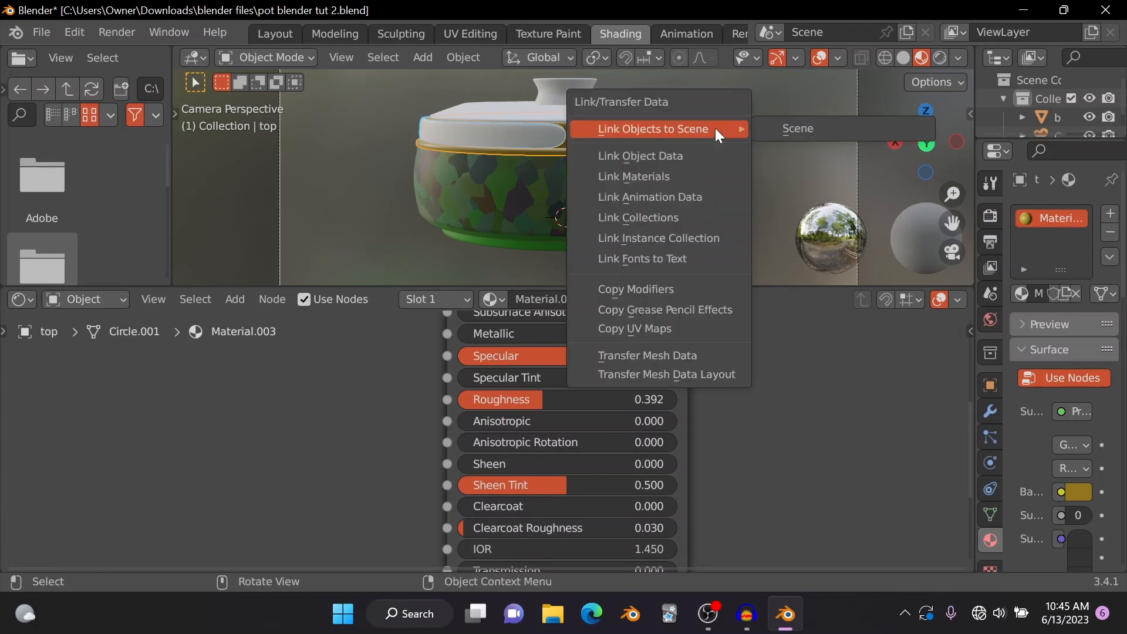
left_click(659, 172)
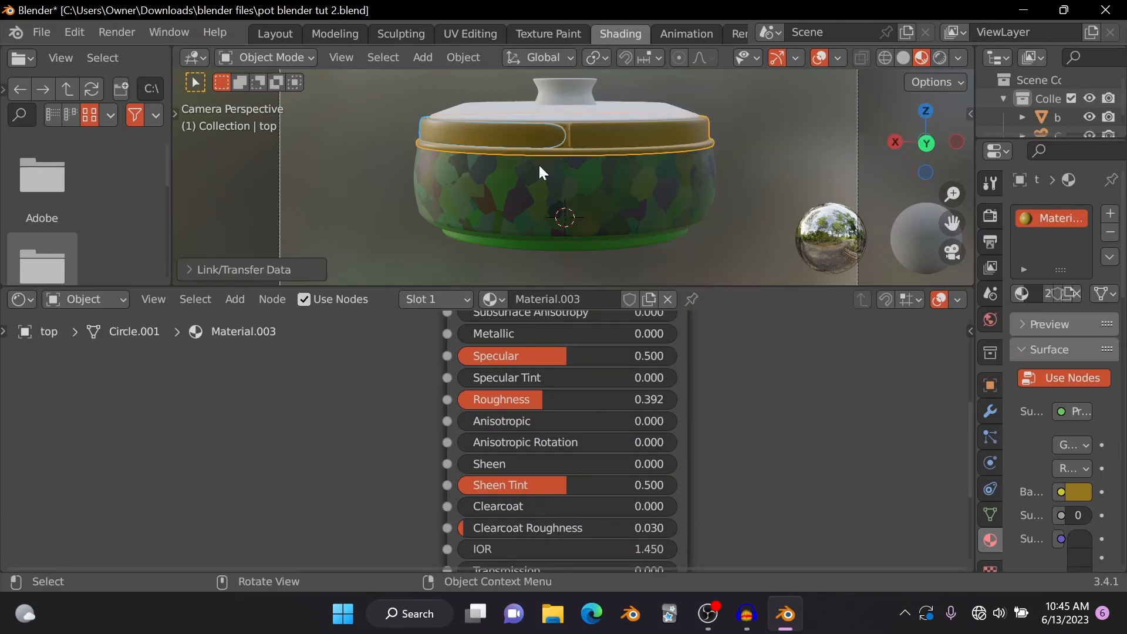
- Select the handle band, then orbit to a top view and select the lid cover
left_click(536, 140)
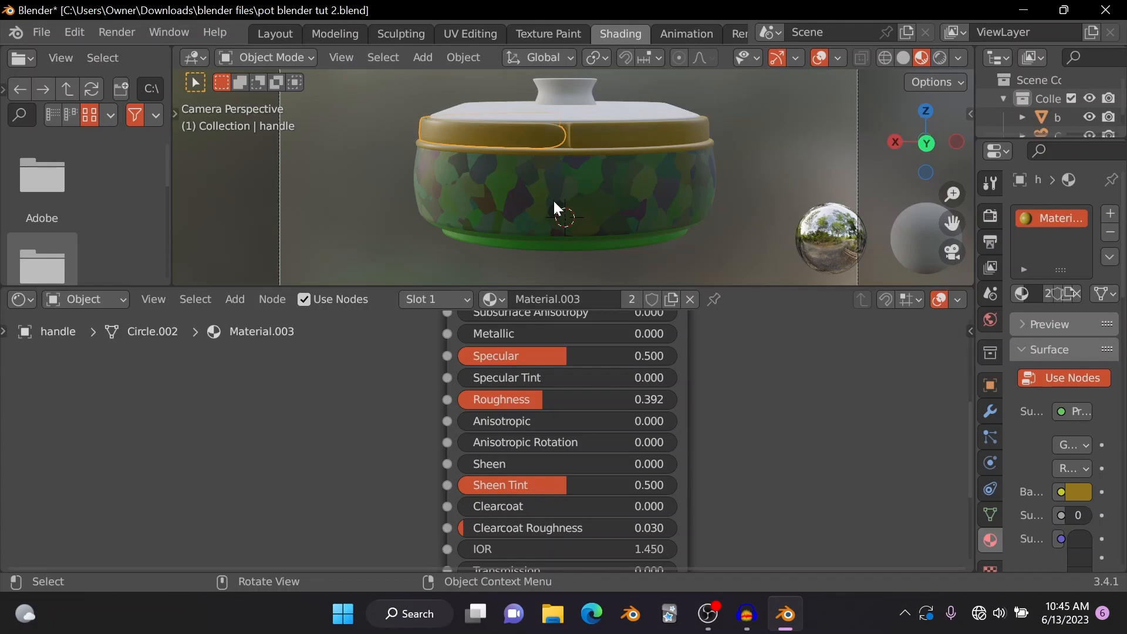
middle_click_drag(705, 164, 597, 167)
scroll(597, 165, "up", 1)
left_click(593, 160)
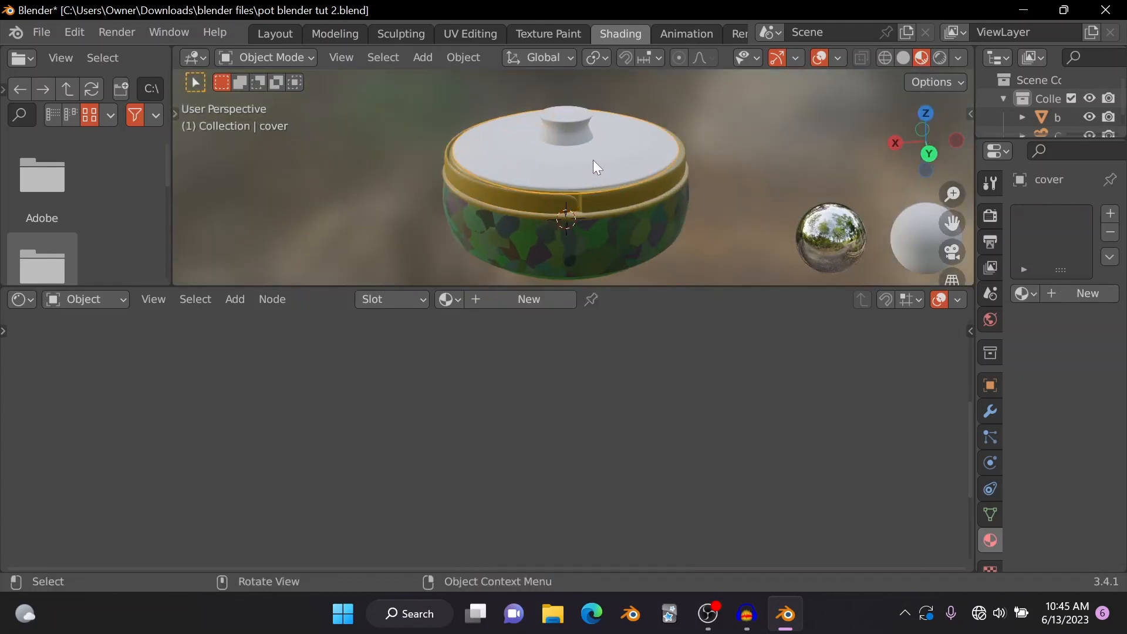
- Assign the existing green Material.001 to the lid cover
scroll(593, 162, "up", 2)
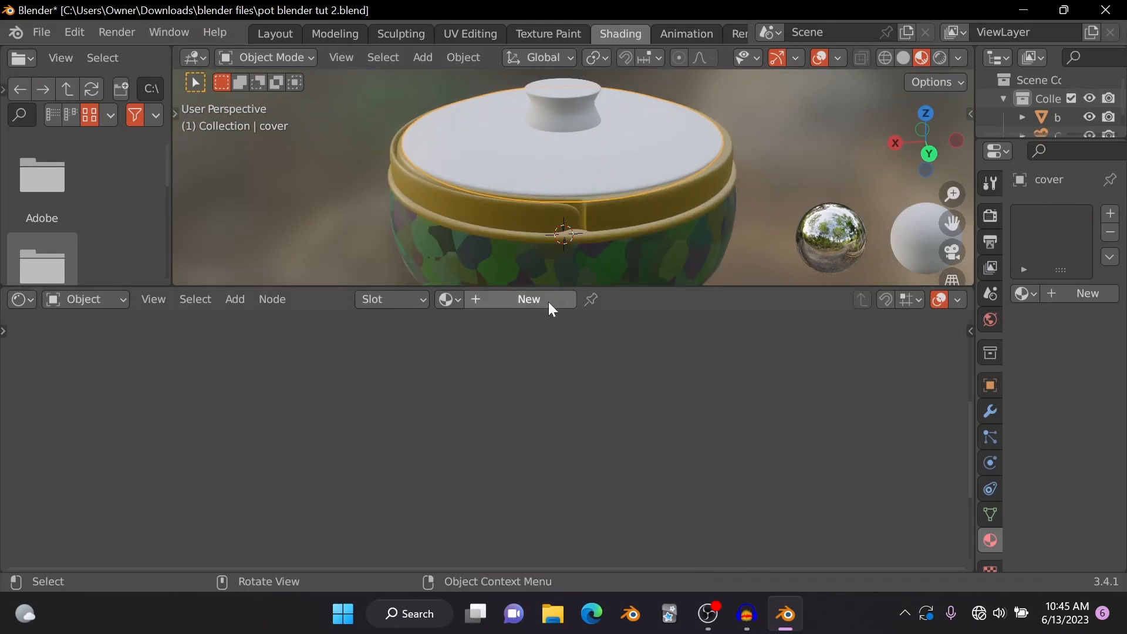
left_click(439, 296)
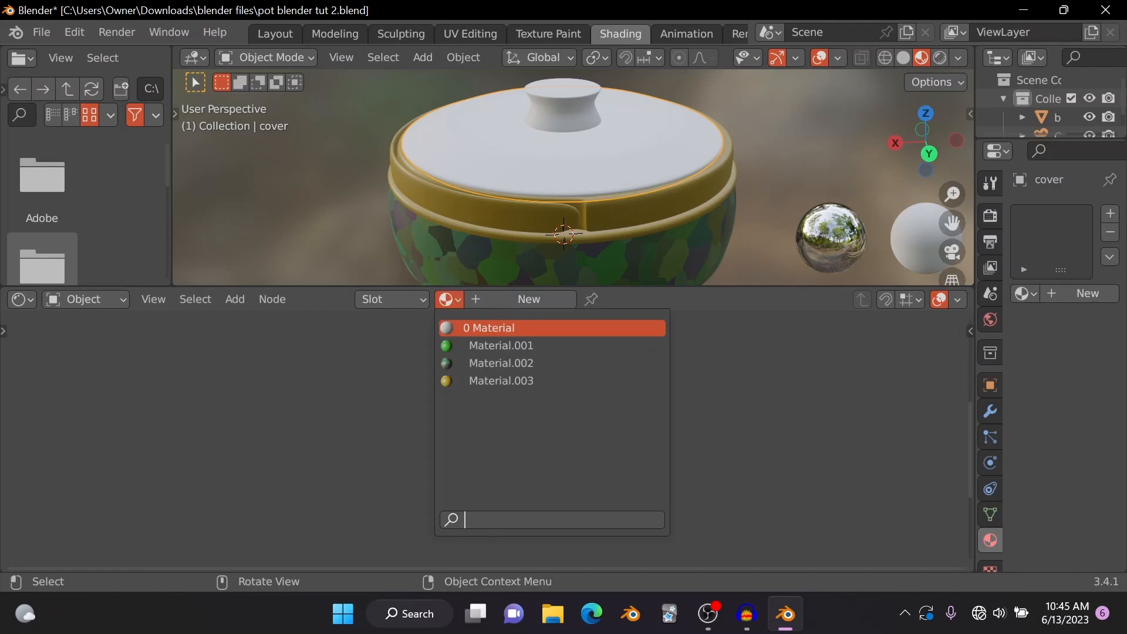
left_click(501, 345)
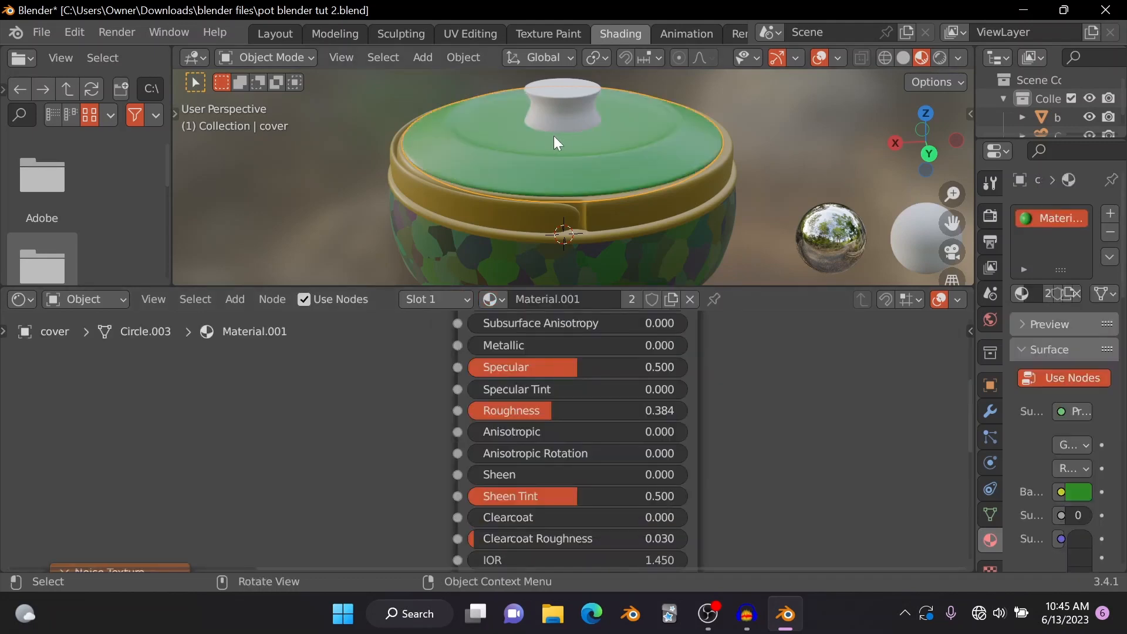
- Link the cover's green Material.001 onto the knob
scroll(590, 188, "down", 2)
middle_click_drag(594, 185, 584, 135)
scroll(587, 136, "up", 2)
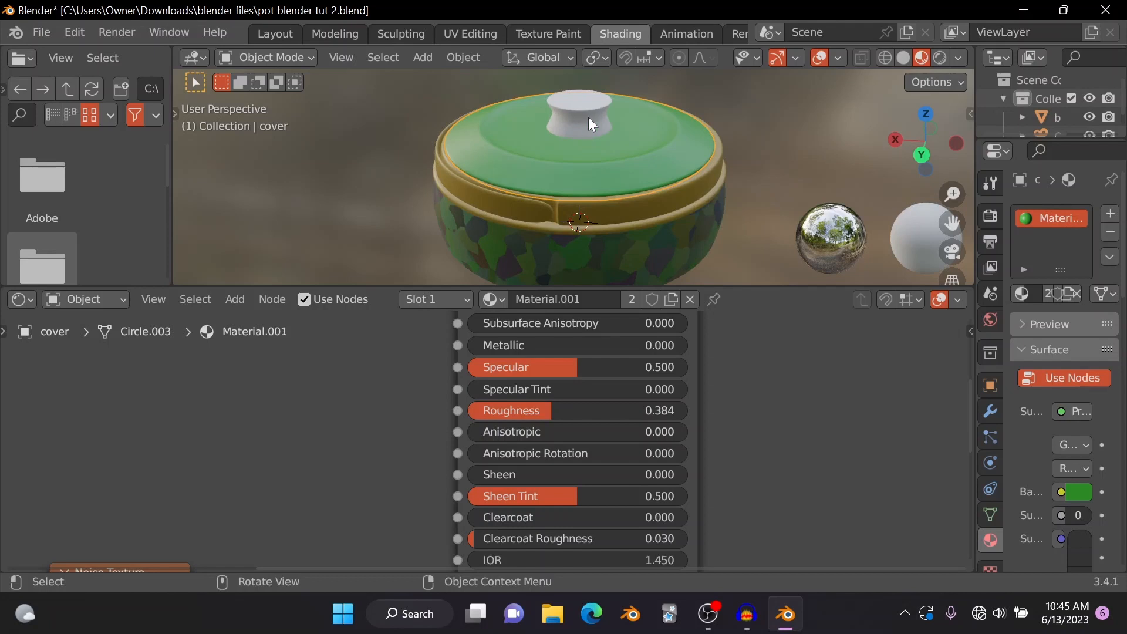
left_click(589, 118)
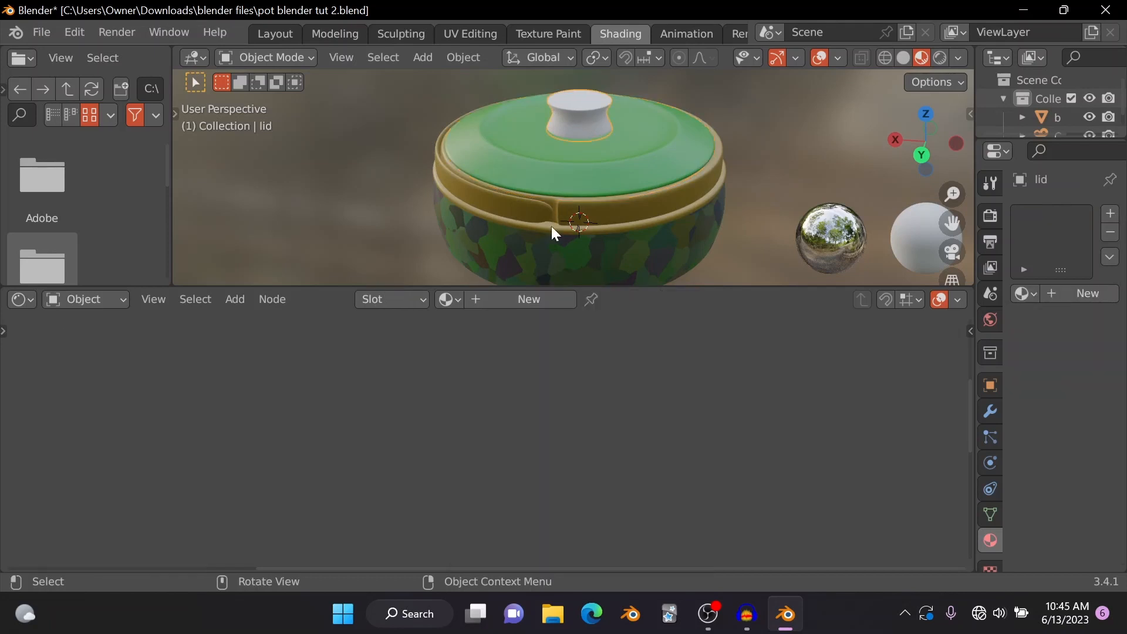
left_click(559, 171)
key("ctrl+l")
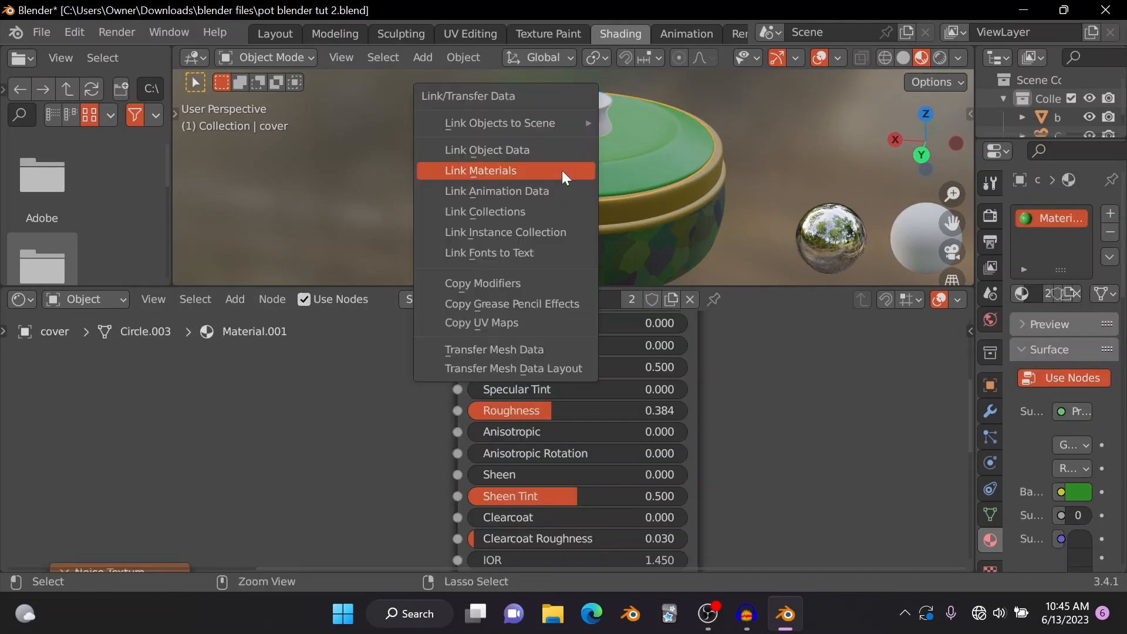
left_click(564, 171)
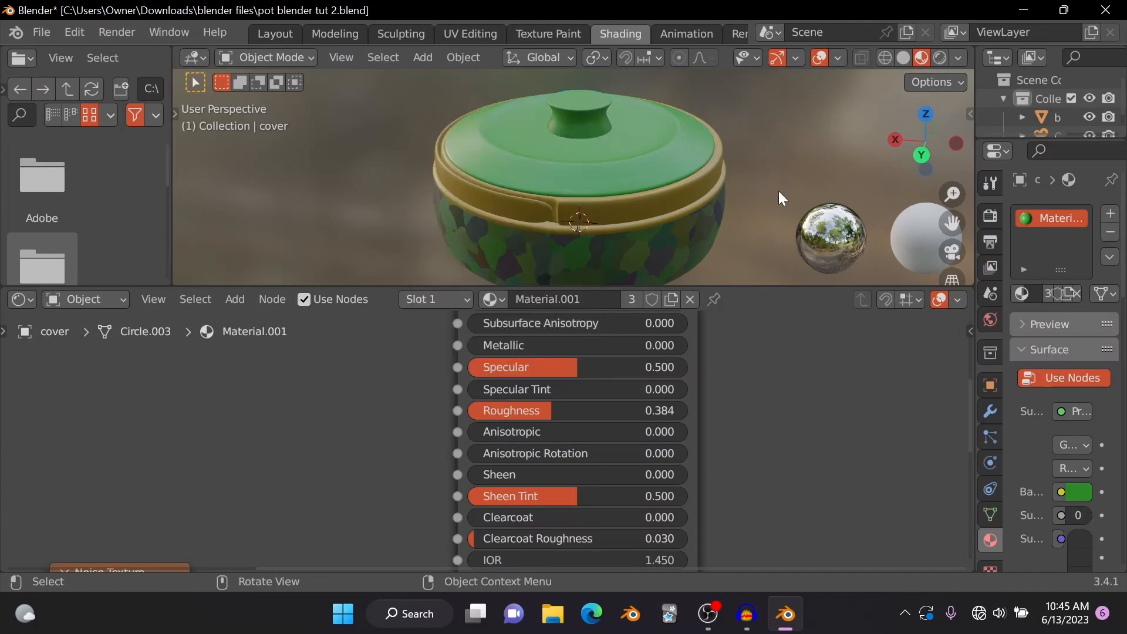
- Orbit above the green lid, select the knob and save the file
middle_click_drag(782, 196, 714, 145)
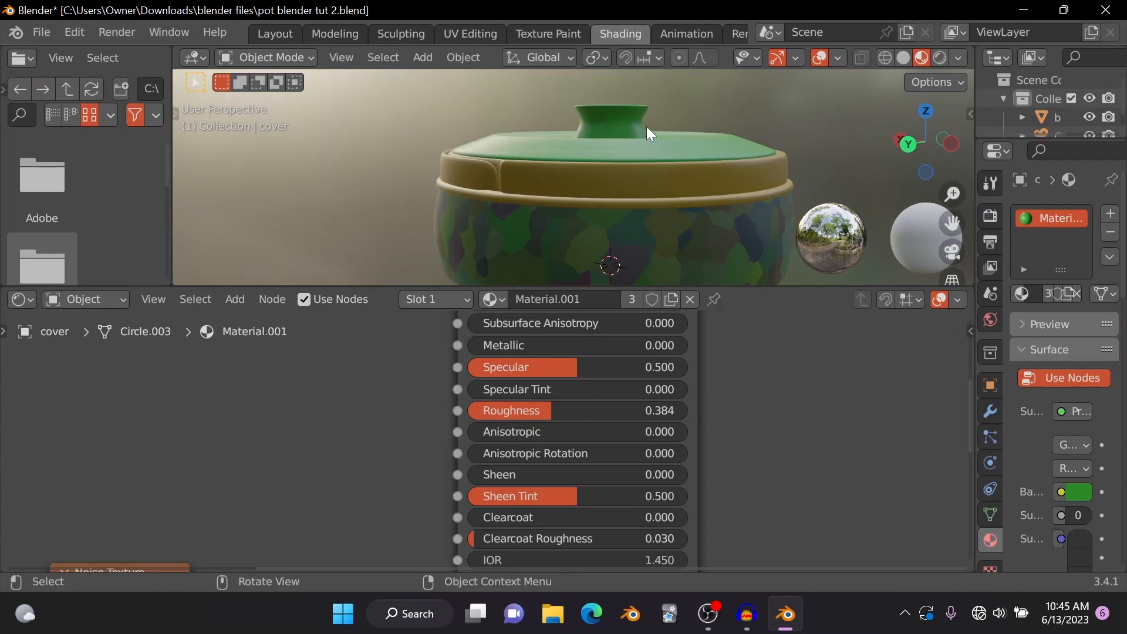
middle_click_drag(646, 125, 633, 170)
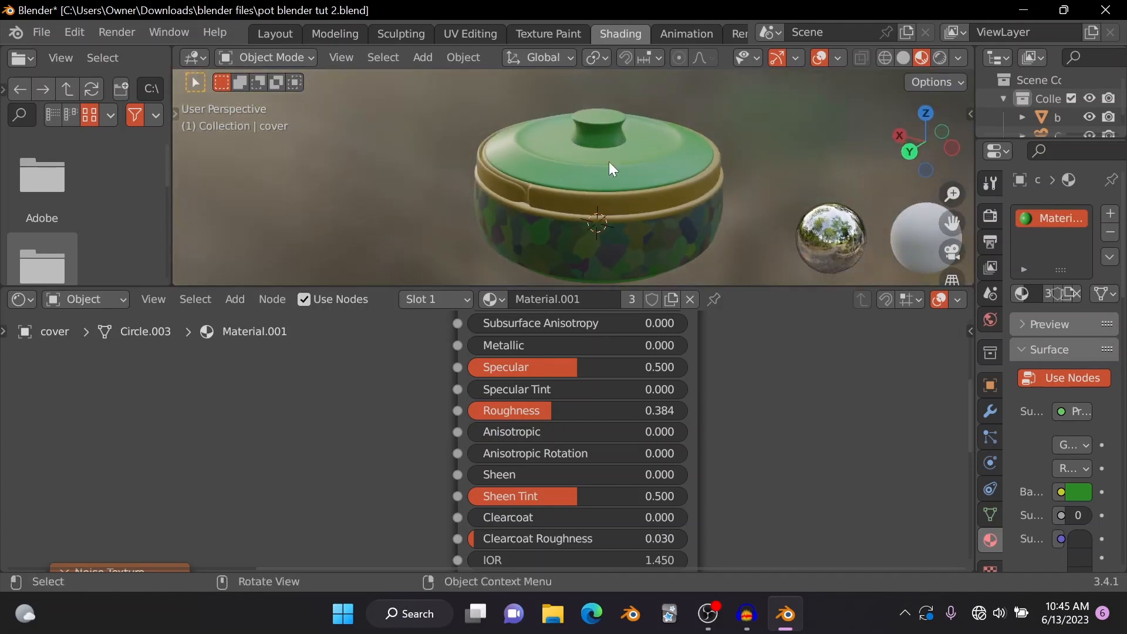
left_click(605, 135, "shift")
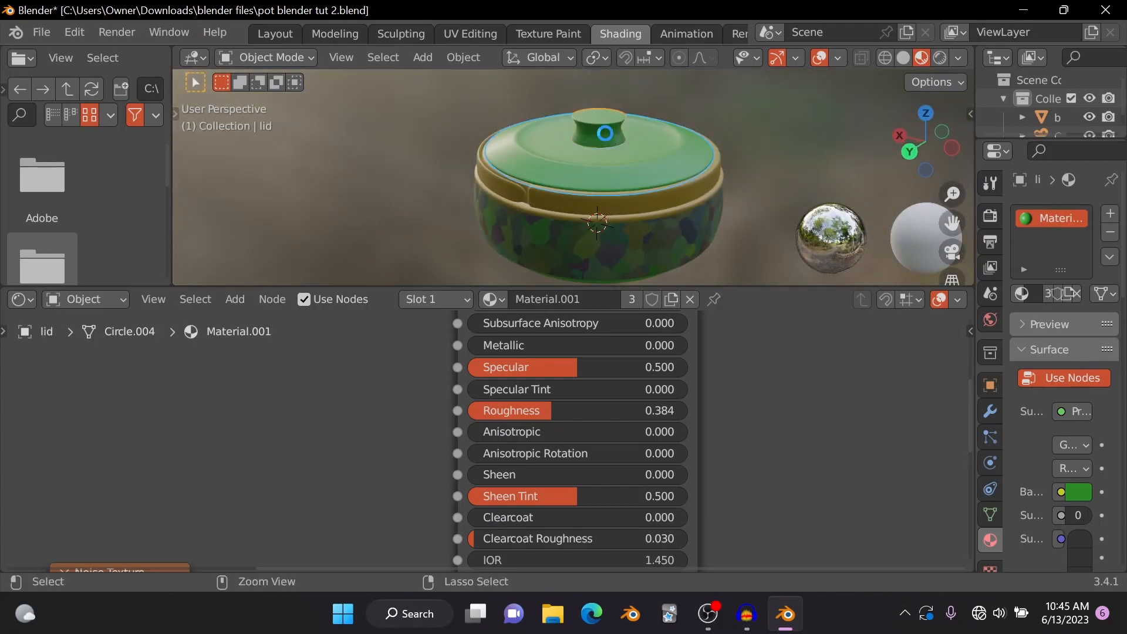
key("ctrl+s")
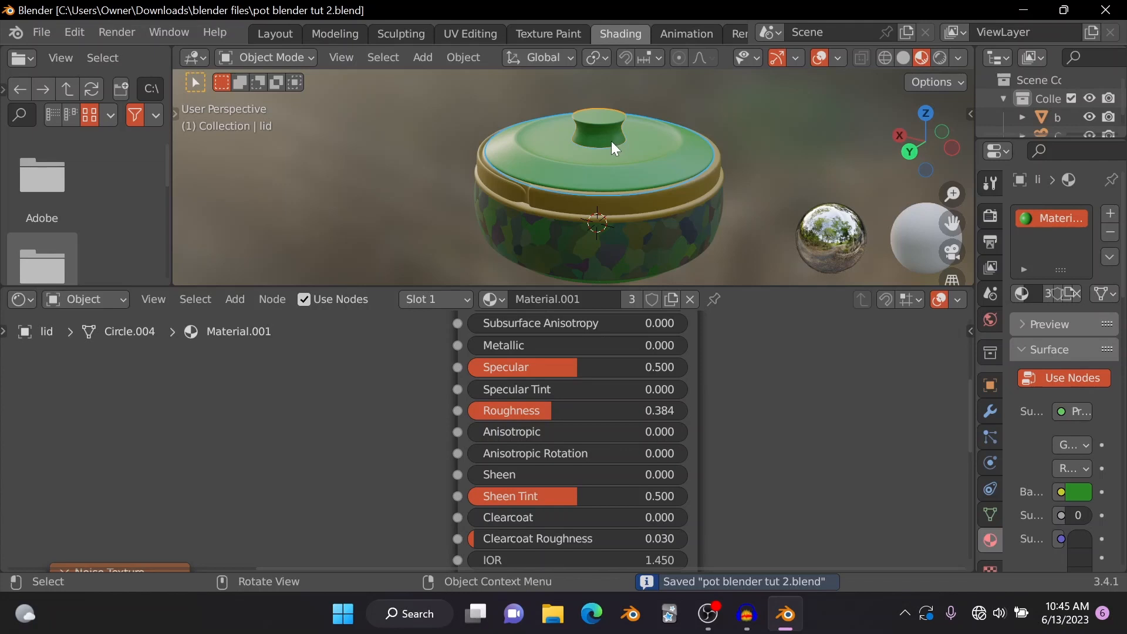
- Hide the lid cover and knob to look into the open pot, then select the pot body
left_click(643, 150, "shift")
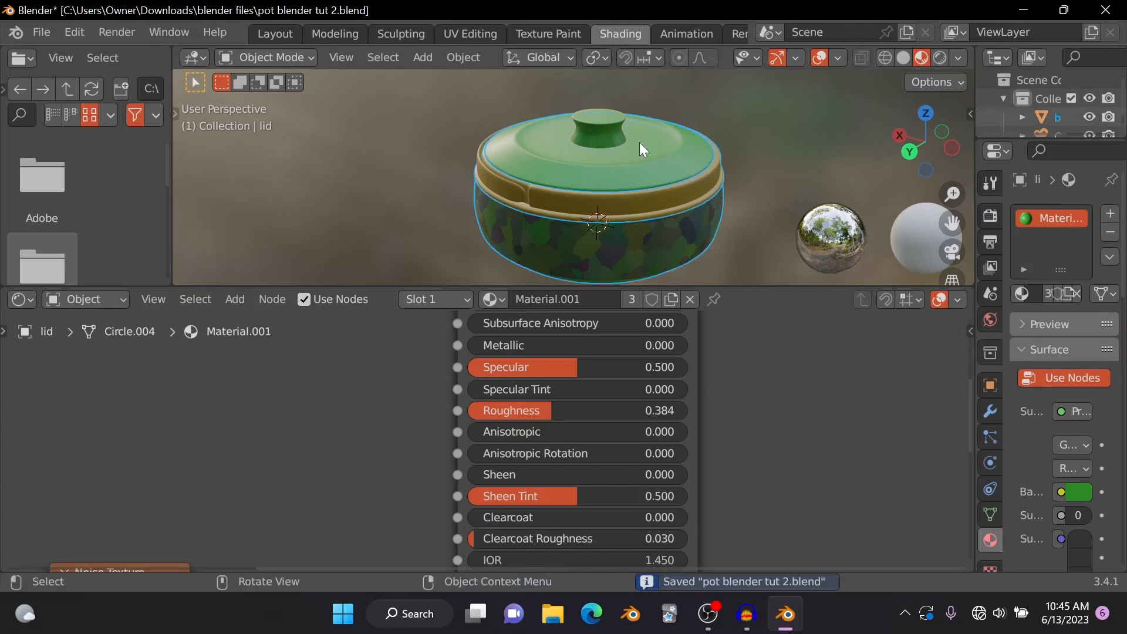
left_click(614, 163, "shift")
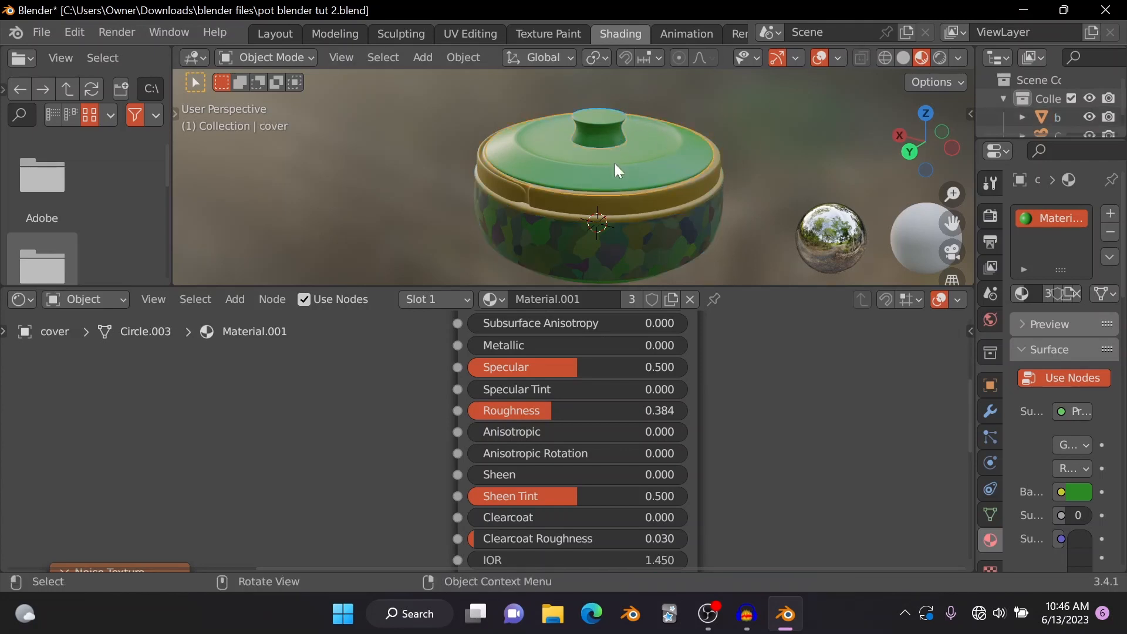
key("h")
middle_click_drag(635, 151, 579, 143)
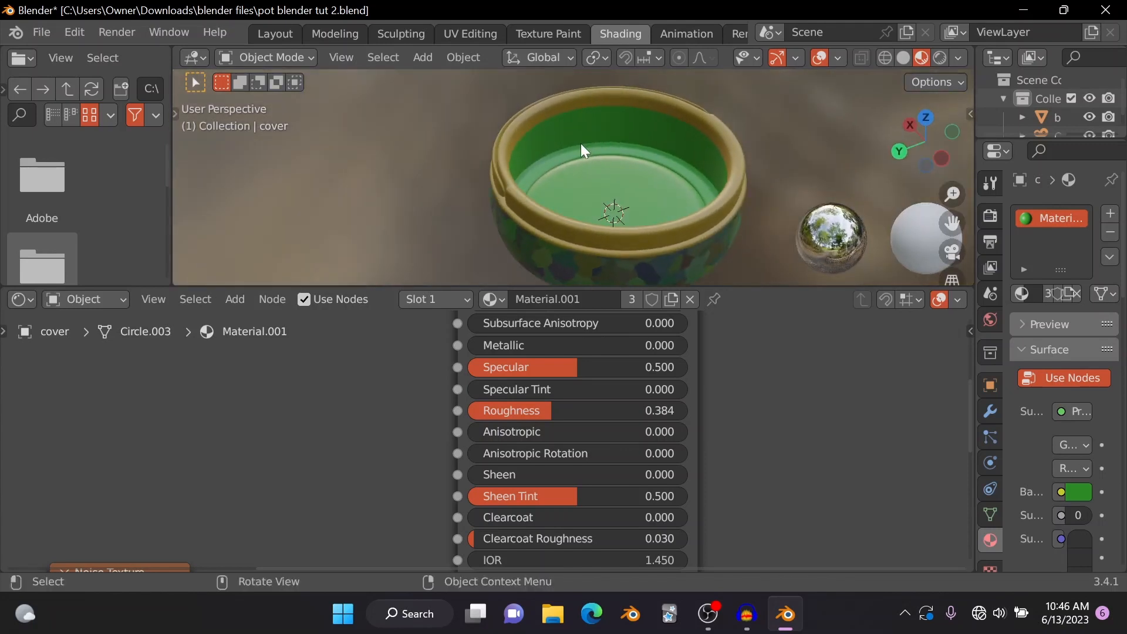
left_click(561, 130)
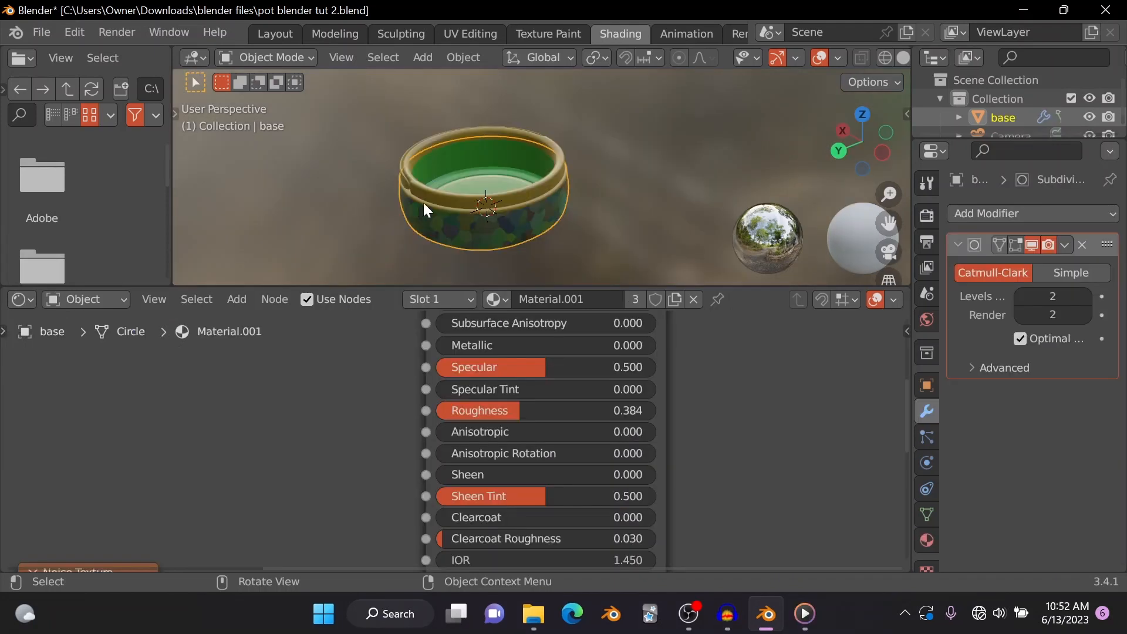
- Isolate the pot body in Local view and select only its inner floor face in Edit Mode
middle_click_drag(424, 203, 544, 174)
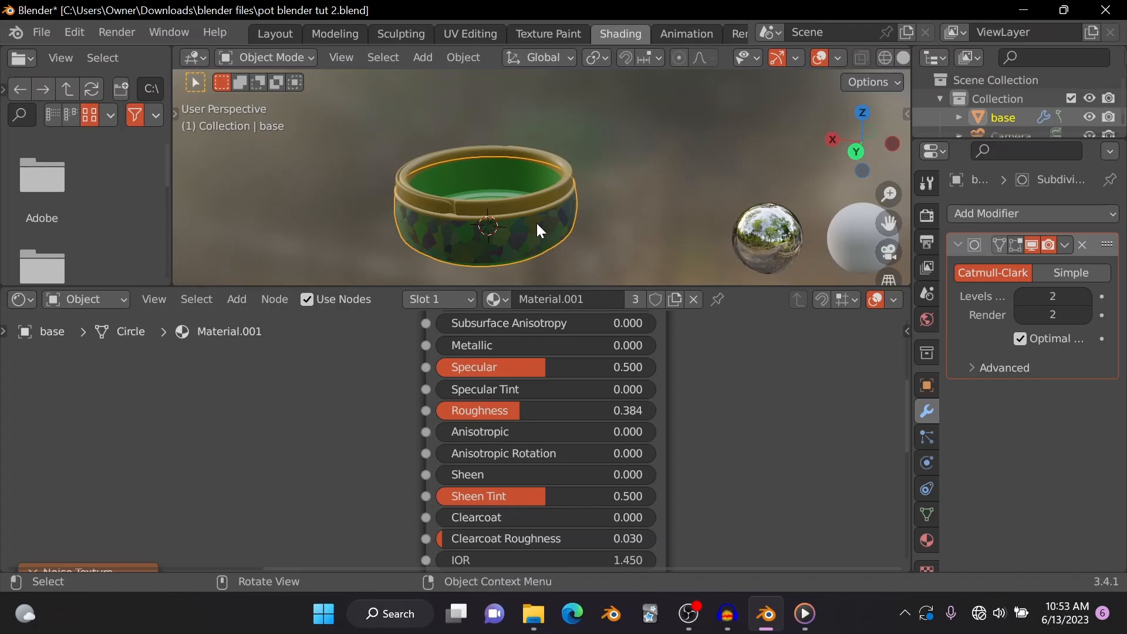
key("KP_Divide")
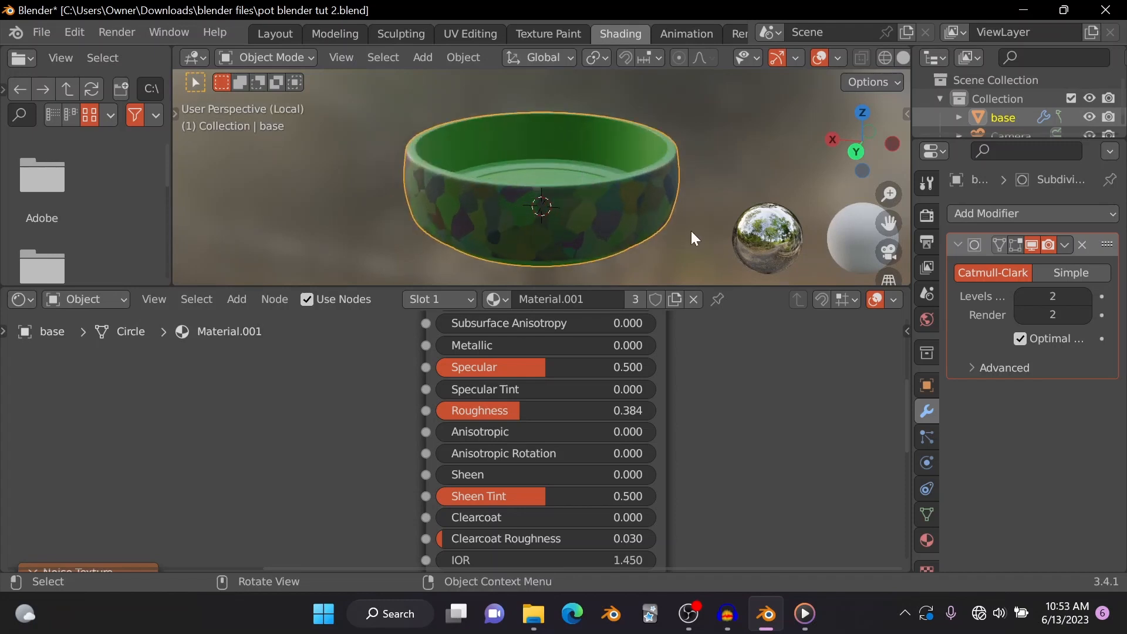
key("Tab")
key("alt+a")
middle_click_drag(712, 184, 699, 231)
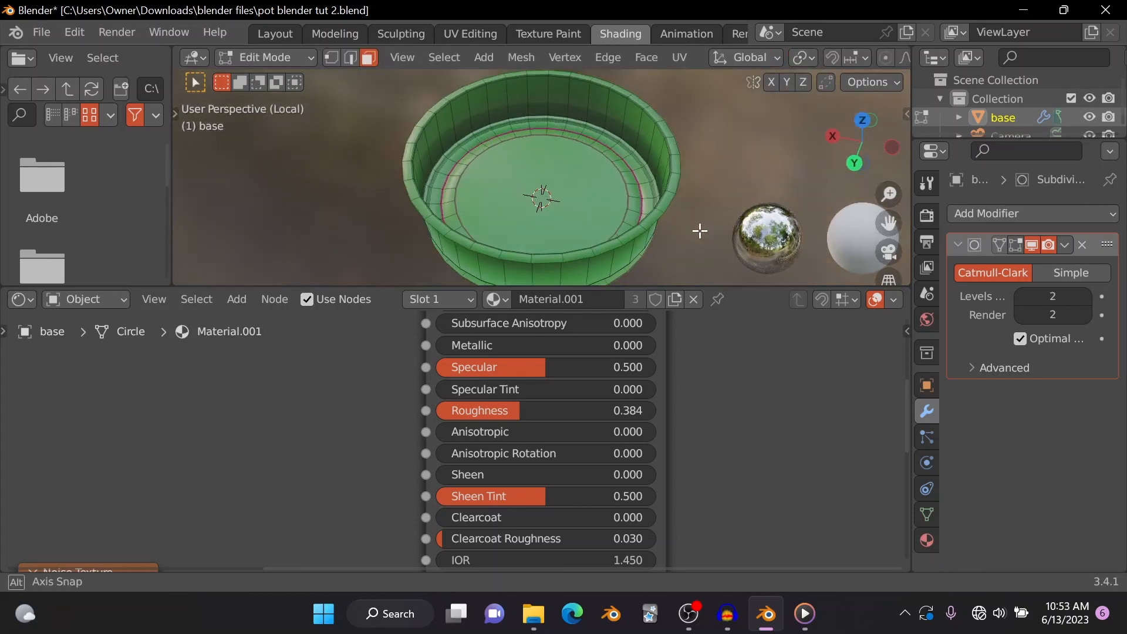
scroll(675, 212, "up", 3)
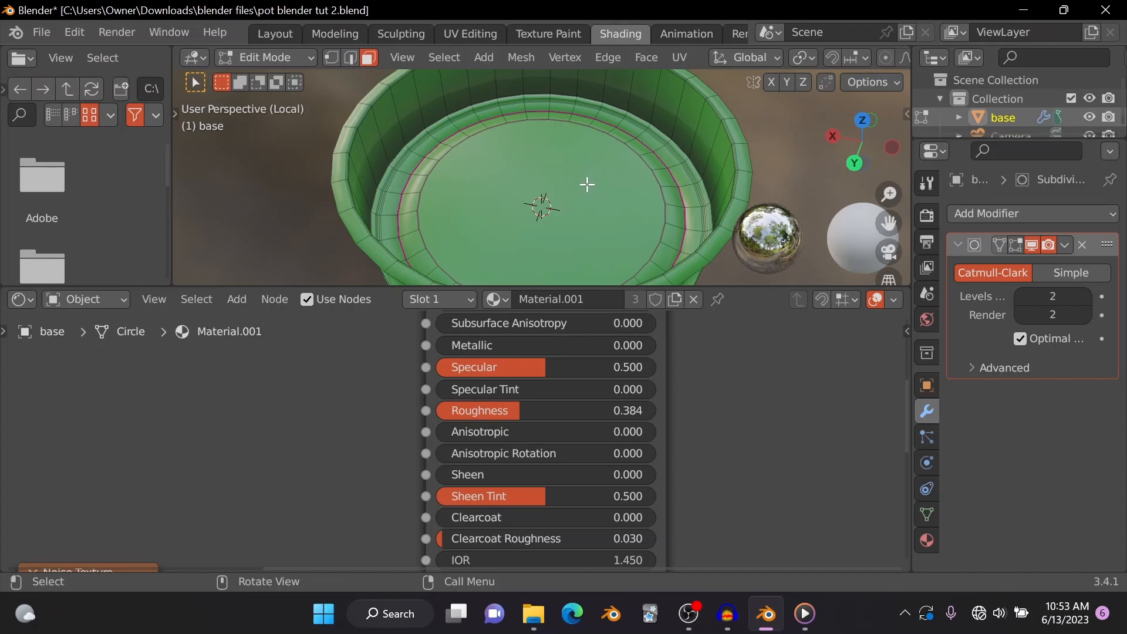
left_click(564, 185)
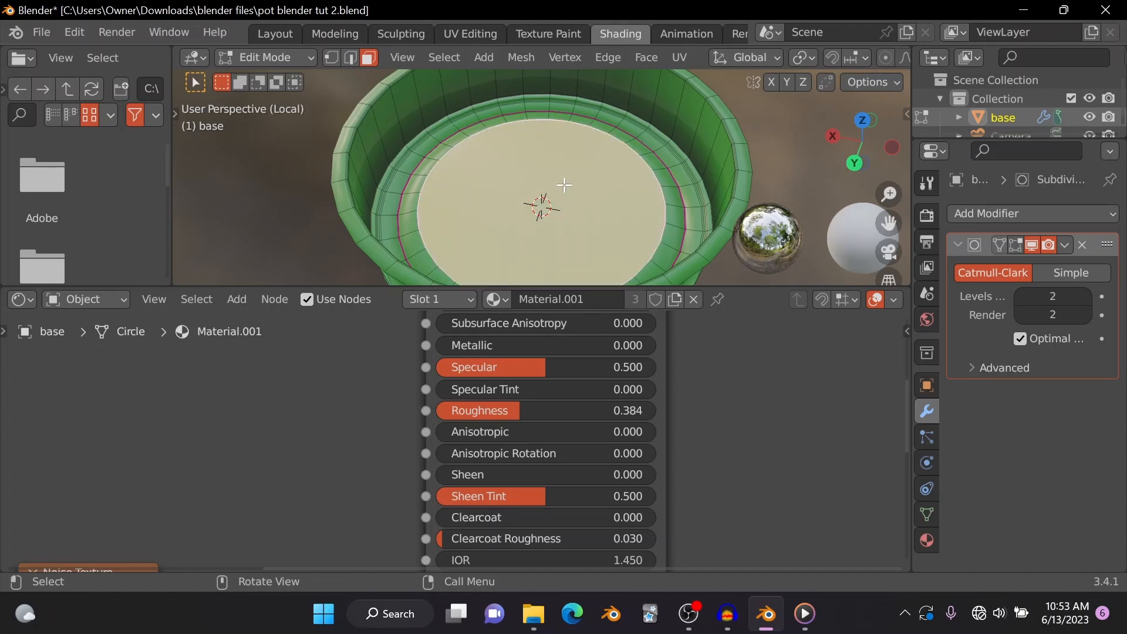
- Grow the face selection three rings outward to cover the inner walls
middle_click_drag(528, 195, 561, 200)
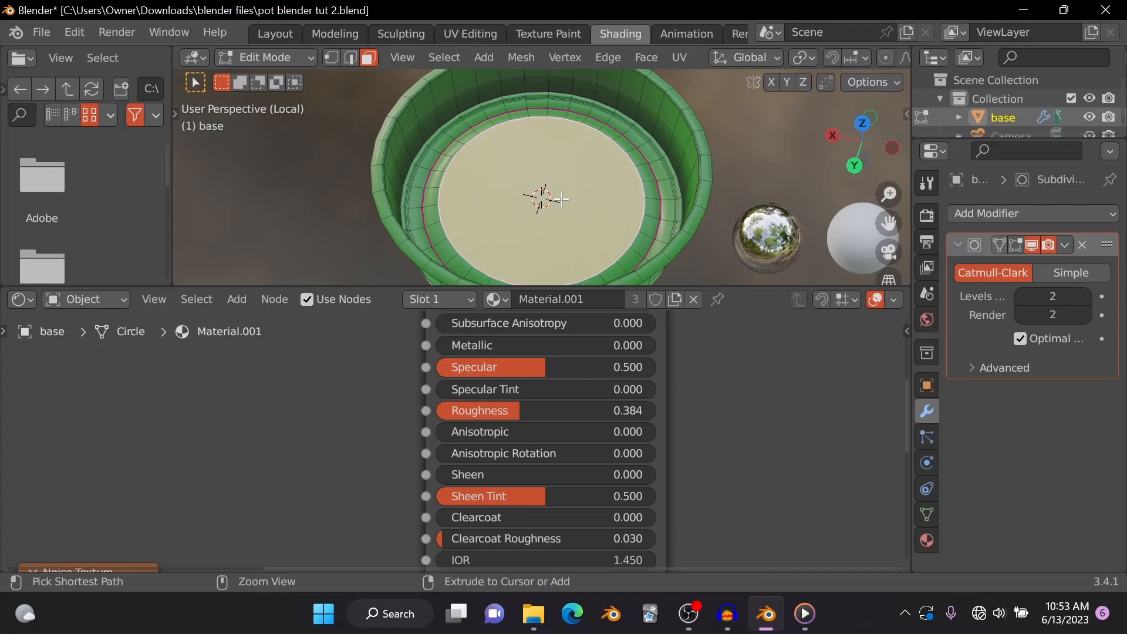
key("ctrl+KP_Add")
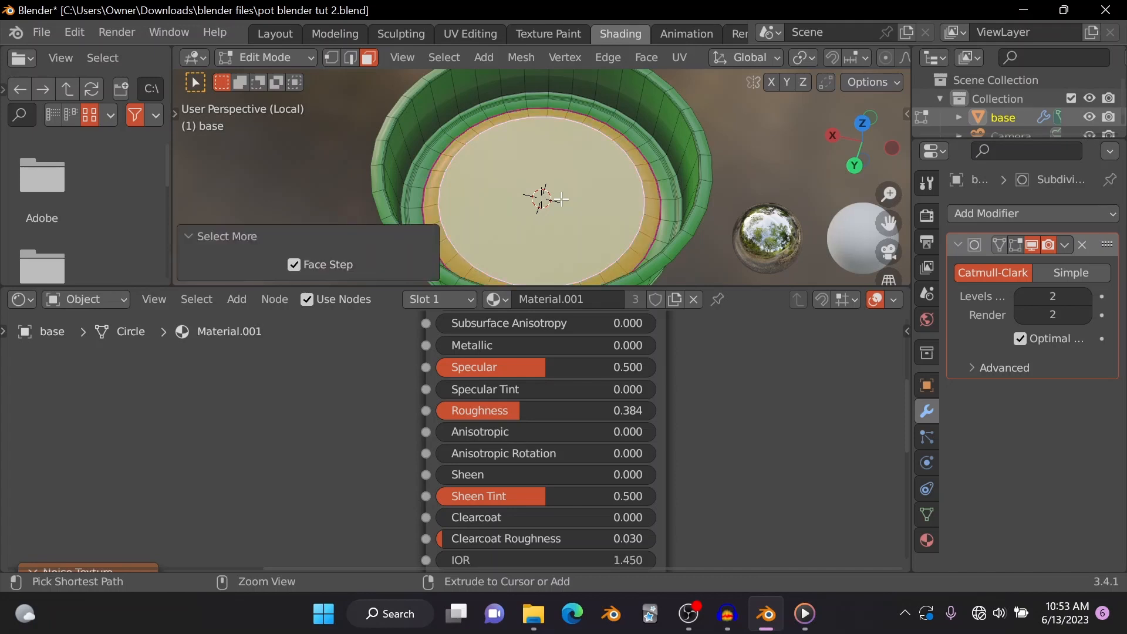
key("ctrl+KP_Add")
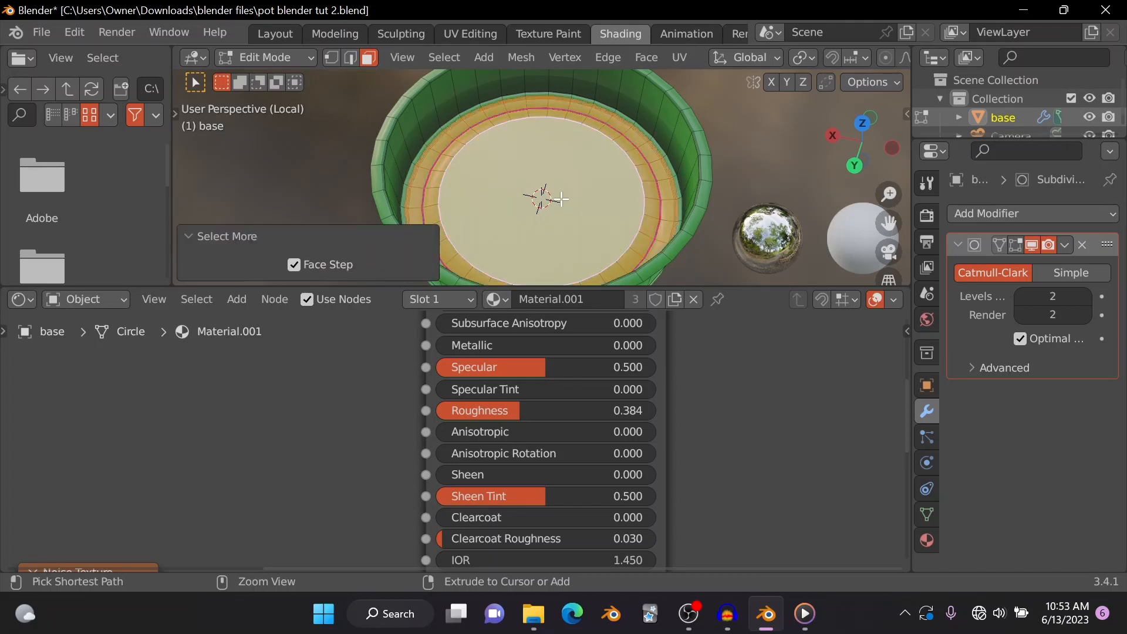
key("ctrl+KP_Add")
middle_click_drag(561, 199, 636, 195)
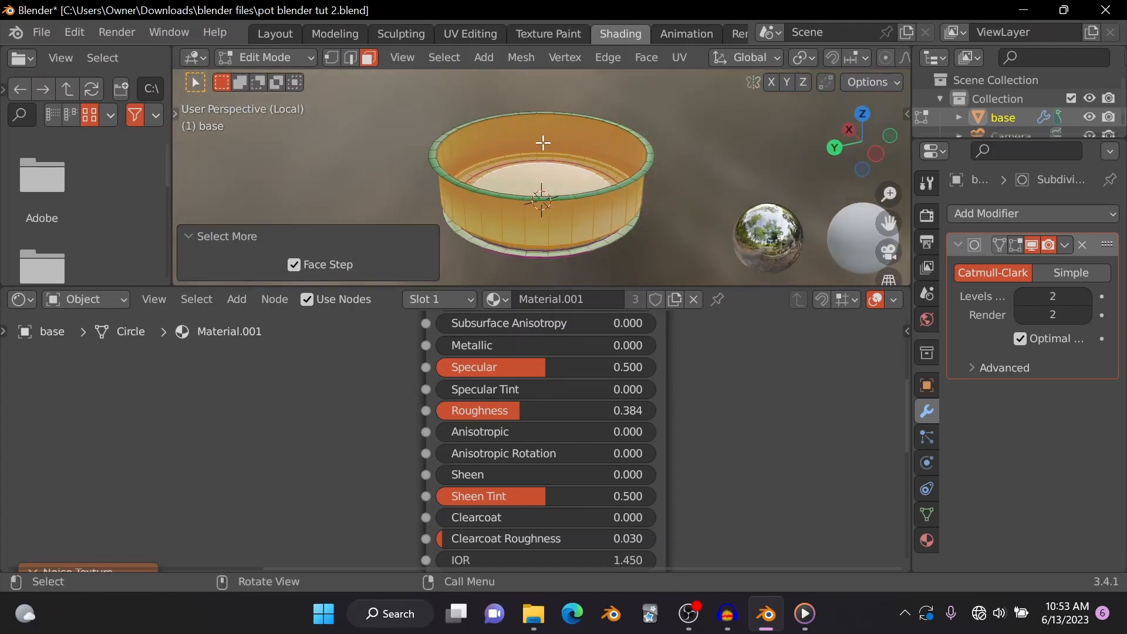
scroll(411, 496, "down", 5)
scroll(405, 497, "down", 1)
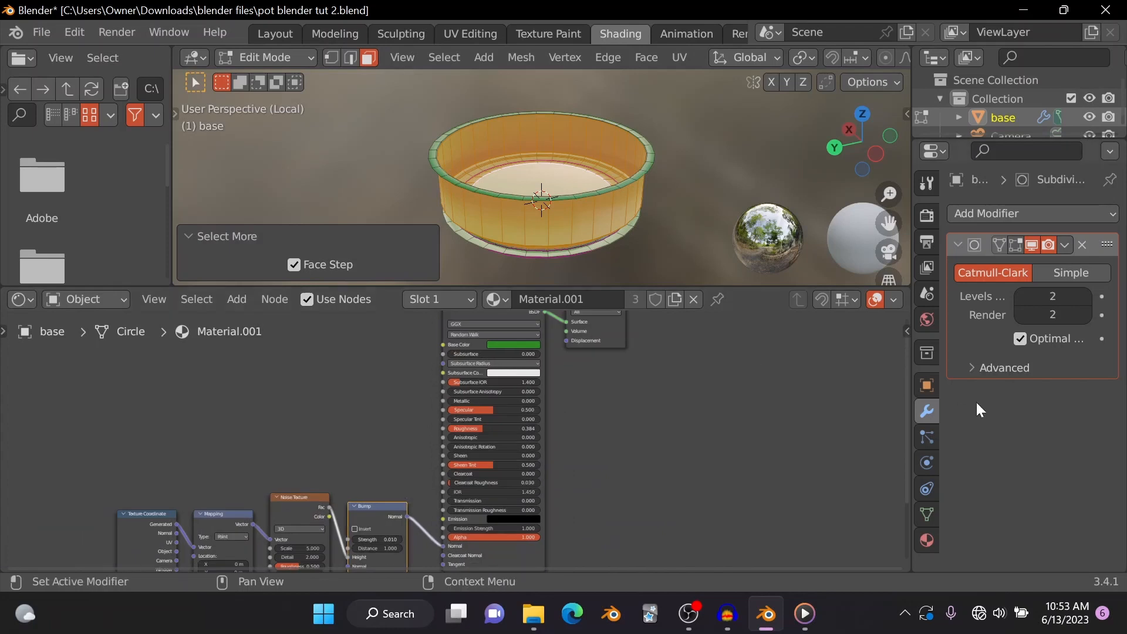
- Add a third material slot with new Material.004 assigned to the selected interior faces
left_click(926, 540)
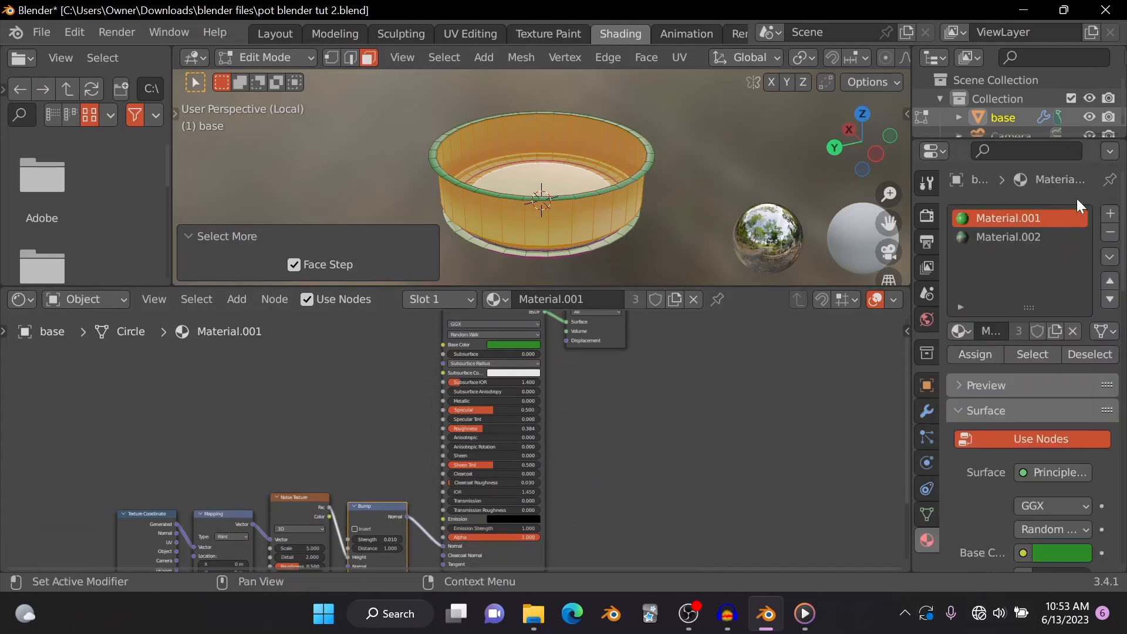
left_click(1110, 213)
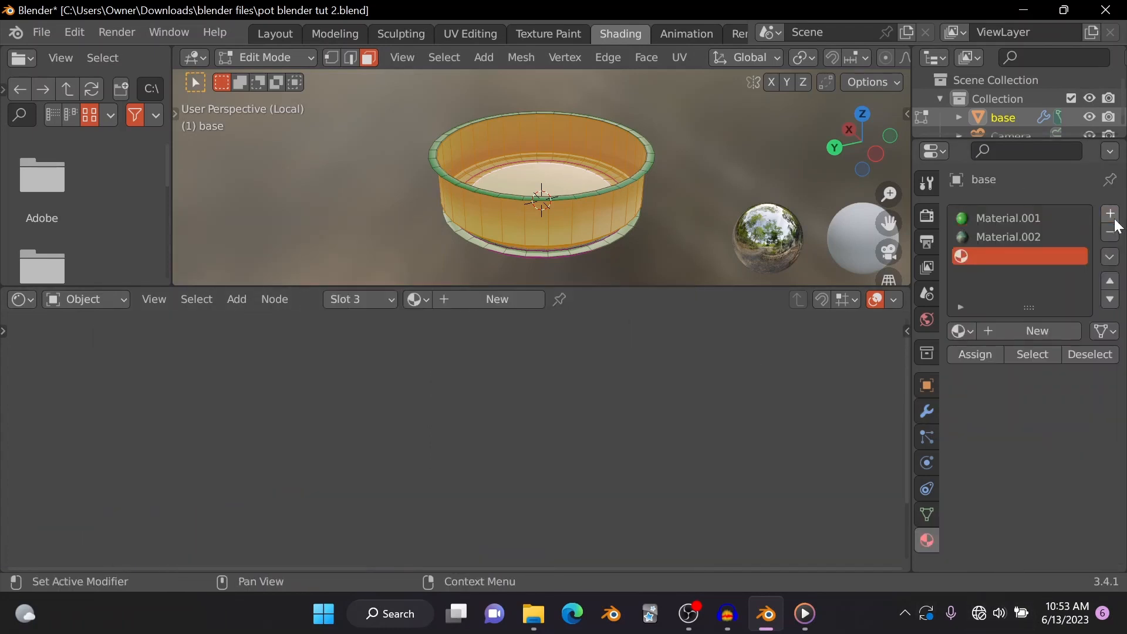
left_click(1027, 330)
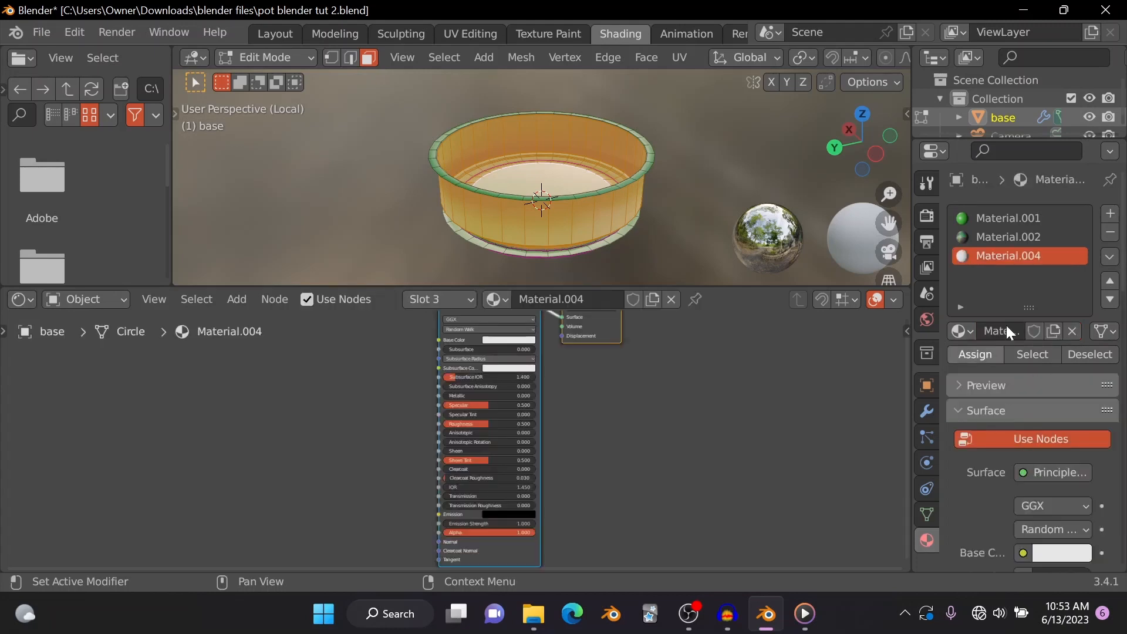
left_click(987, 354)
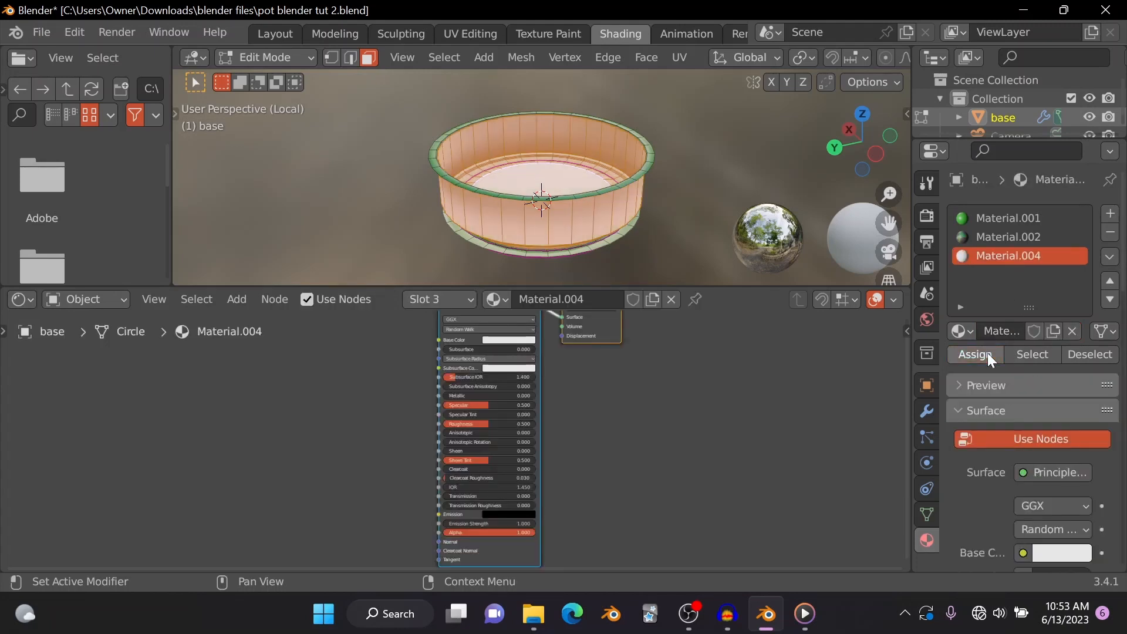
- Set the interior material's Metallic value to 1.000
left_click_drag(889, 221, 986, 261)
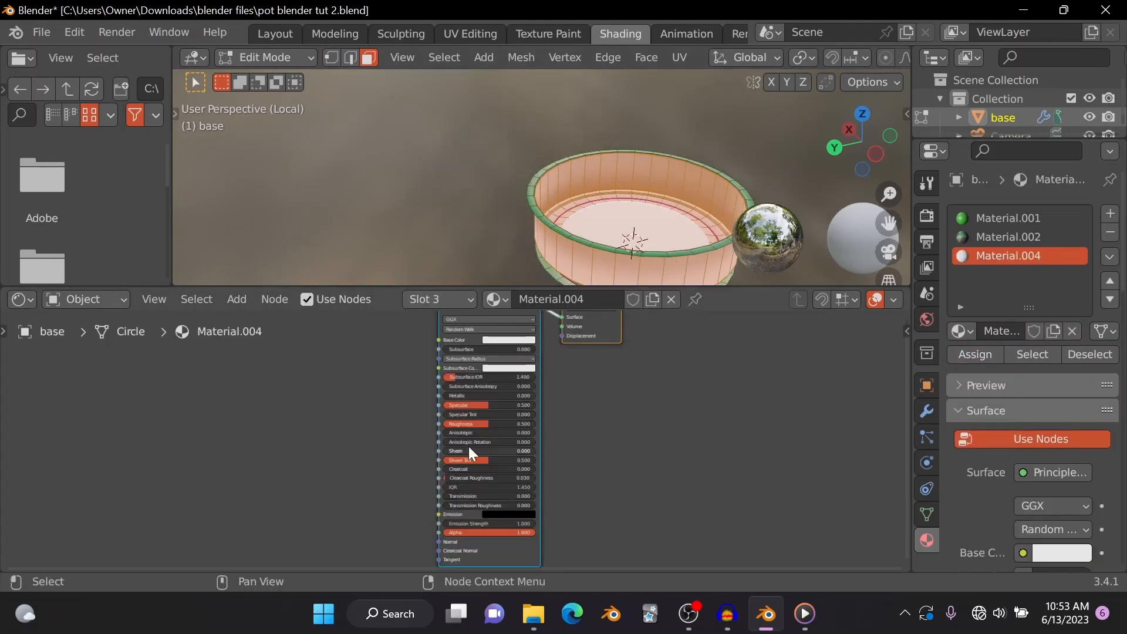
scroll(468, 446, "up", 3)
middle_click_drag(476, 375, 481, 453)
scroll(481, 453, "up", 3)
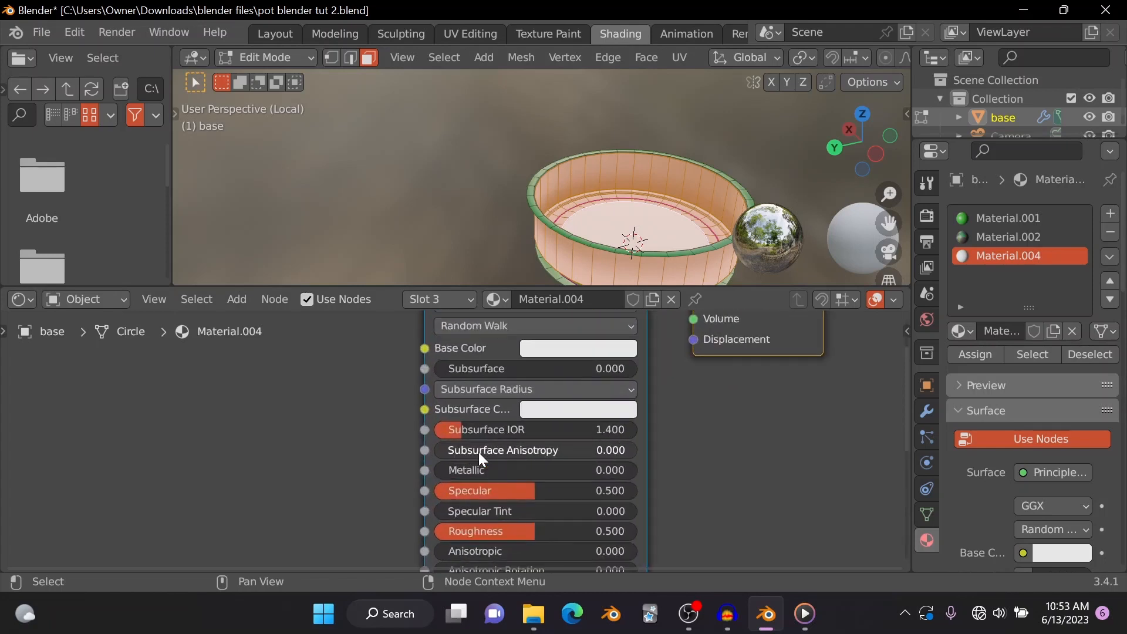
left_click(468, 470)
type("0.0")
key("BackSpace")
key("BackSpace")
key("BackSpace")
type("1")
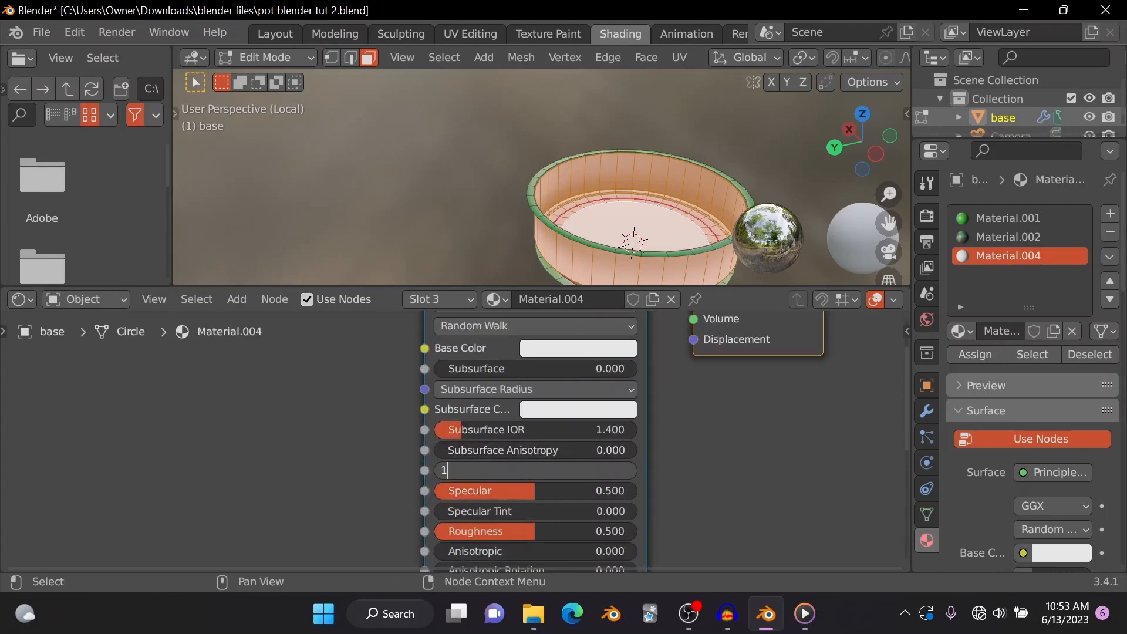
key("Return")
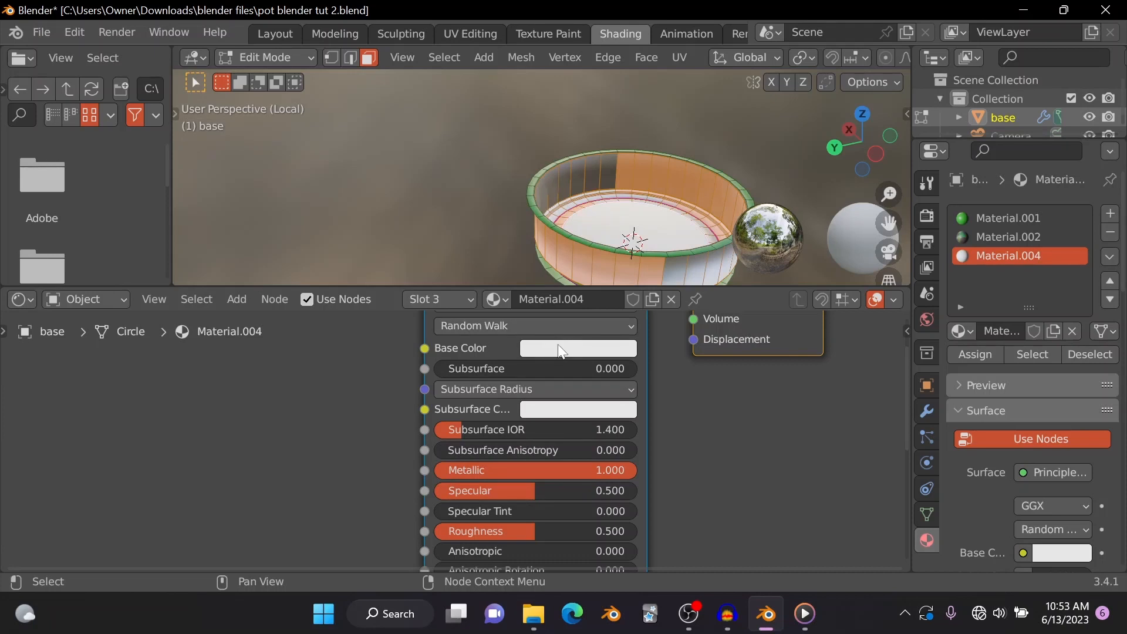
- Make the interior base colour dark grey (value 0.166), then exit Local view and reveal hidden faces
left_click(561, 350)
left_click_drag(611, 308, 656, 302)
mouse_move(674, 155)
left_mouse_down()
mouse_move(675, 172)
mouse_move(675, 154)
left_mouse_up()
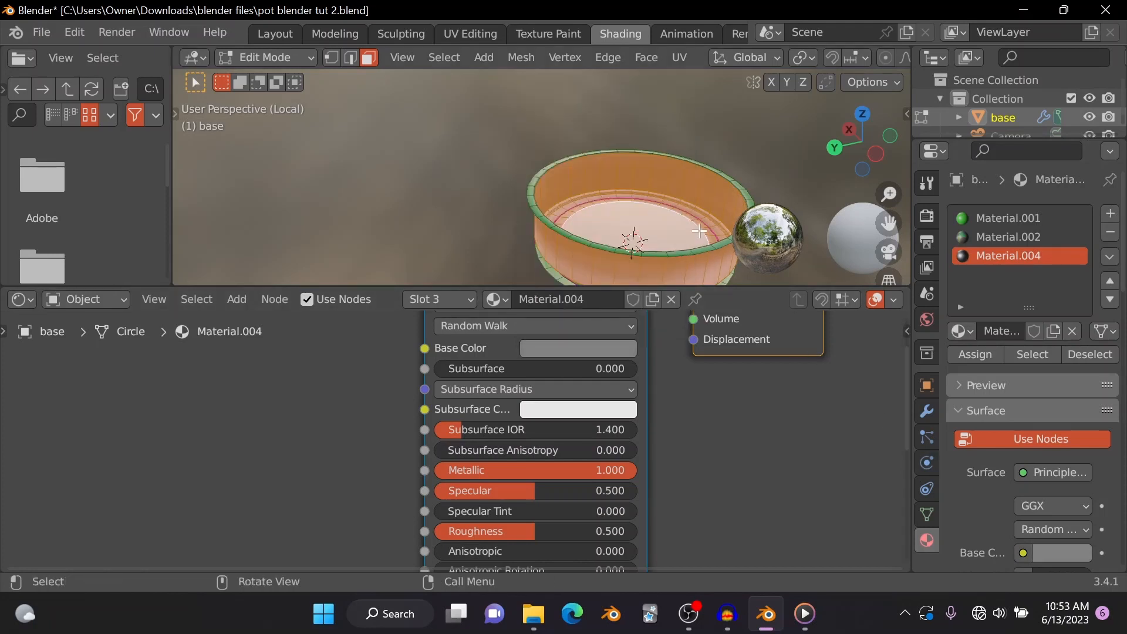
key("KP_Divide")
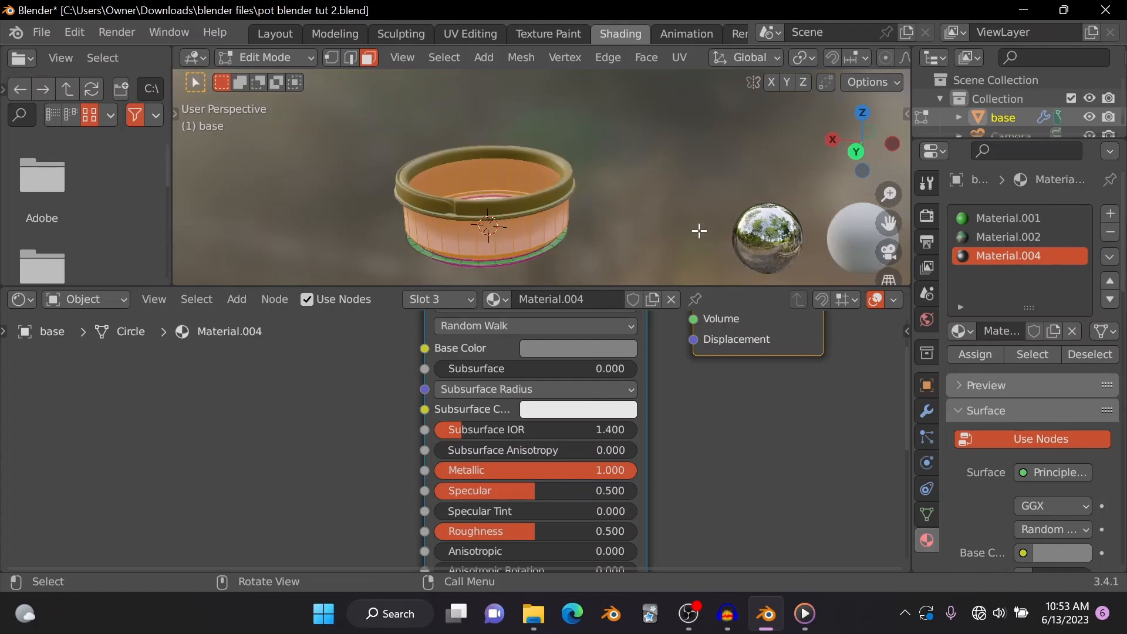
key("alt+h")
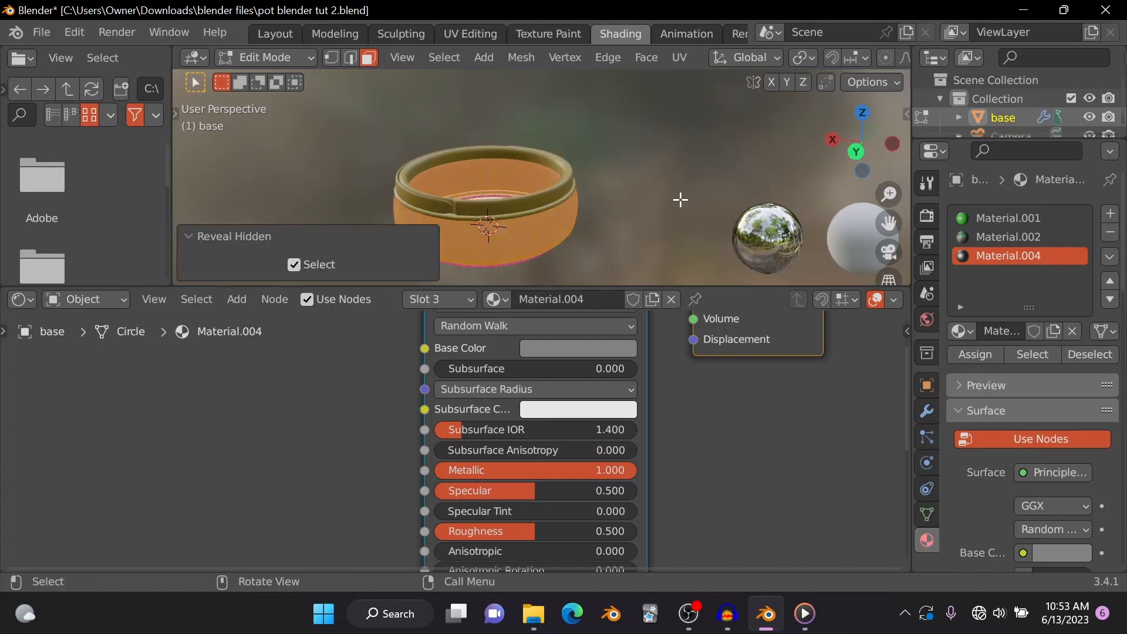
- Return to Object Mode, reveal the green lid and orbit to look into the pot
key("Tab")
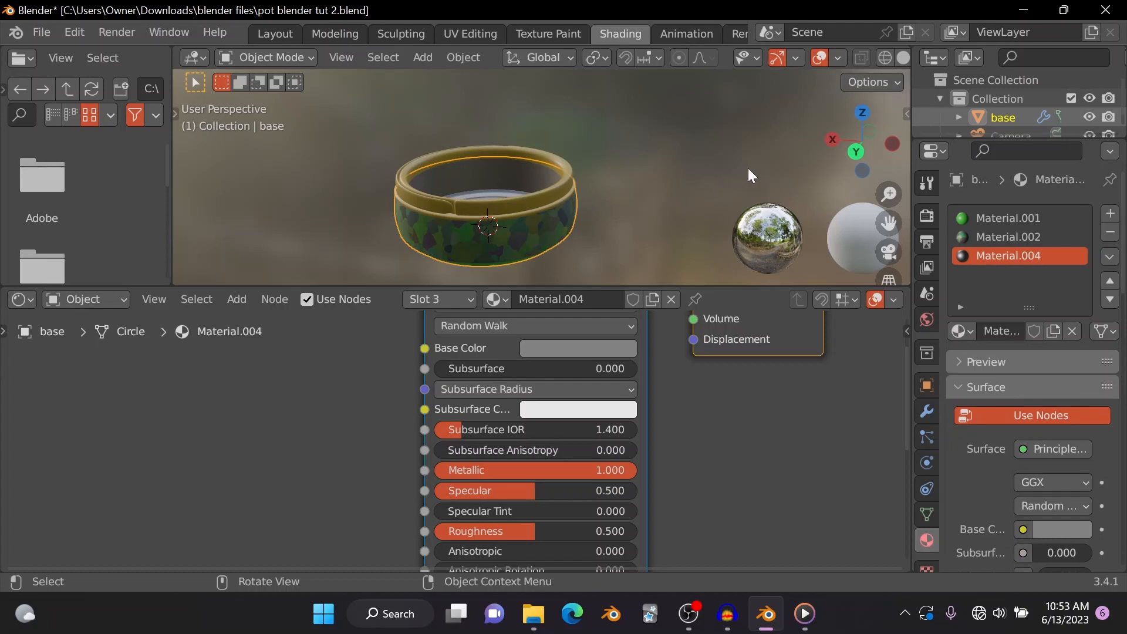
key("alt+h")
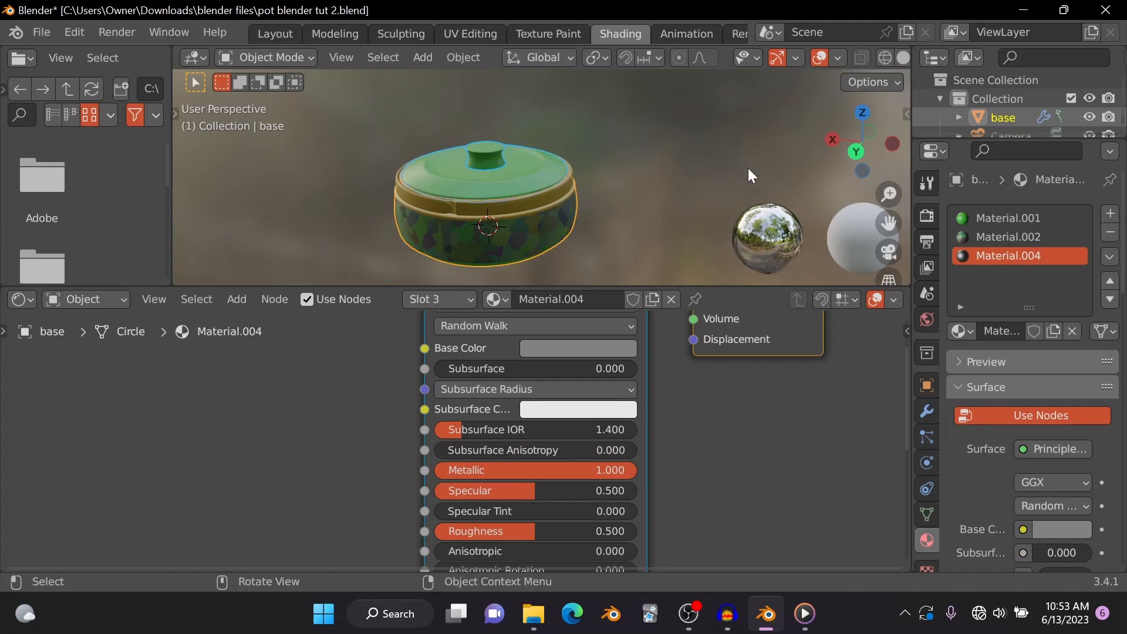
left_click(474, 168)
key("ctrl+z")
key("ctrl+z")
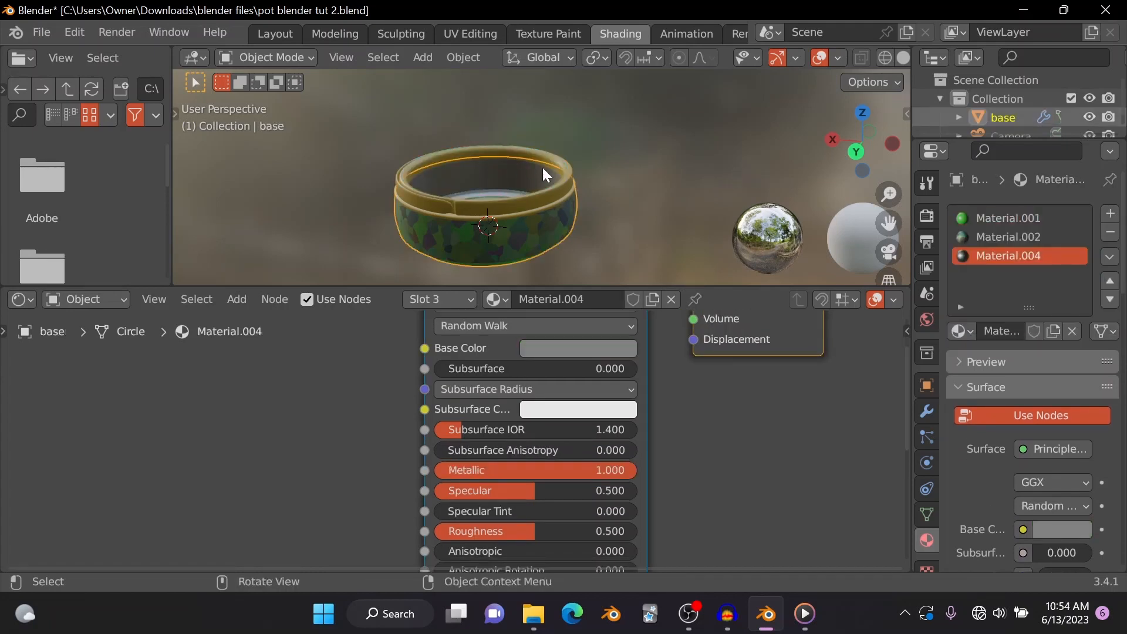
middle_click_drag(542, 167, 552, 212)
scroll(552, 208, "up", 5)
scroll(552, 209, "down", 5)
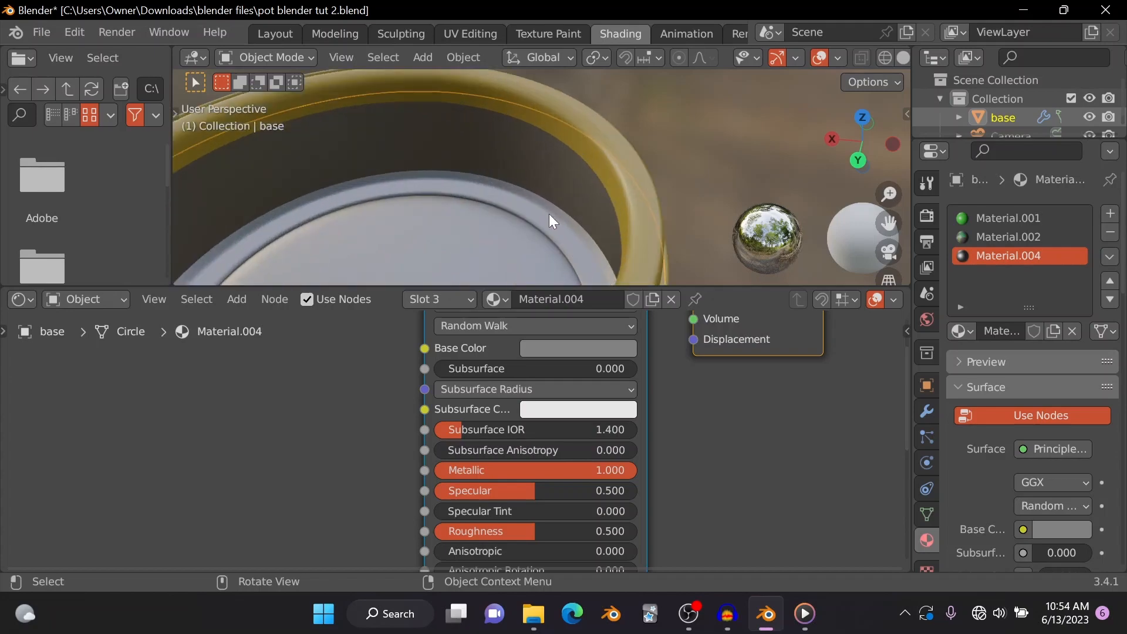
mouse_move(547, 227)
middle_mouse_down()
mouse_move(512, 210)
mouse_move(539, 167)
mouse_move(548, 235)
middle_mouse_up()
scroll(550, 441, "down", 1)
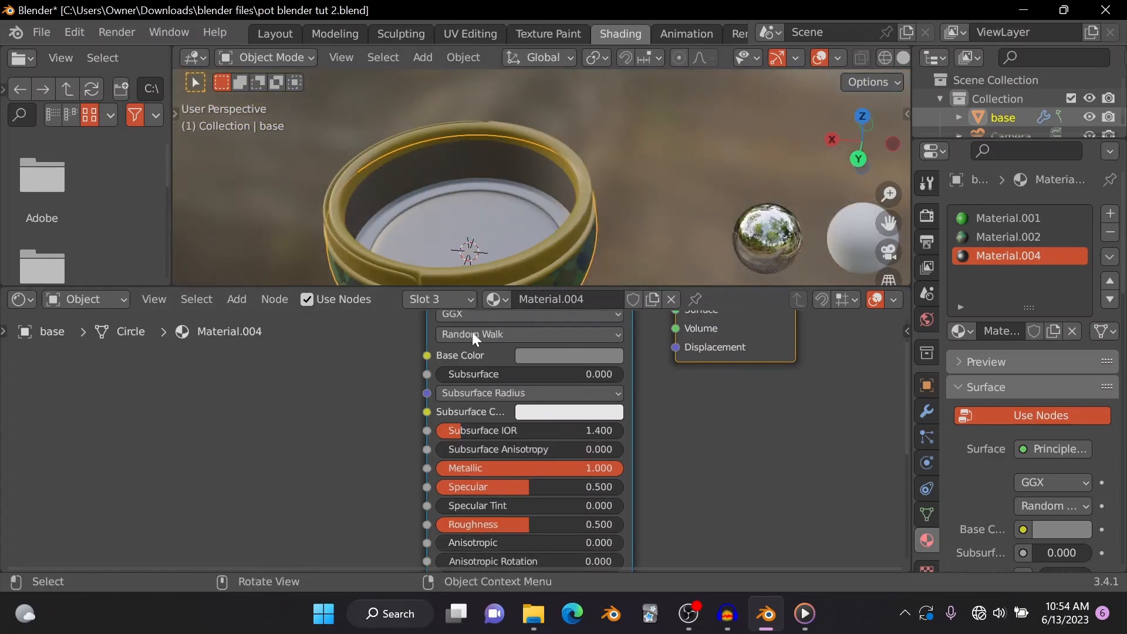
- Lower the interior roughness to 0.276 and lighten its grey base colour to value 0.273
left_click_drag(523, 524, 487, 525)
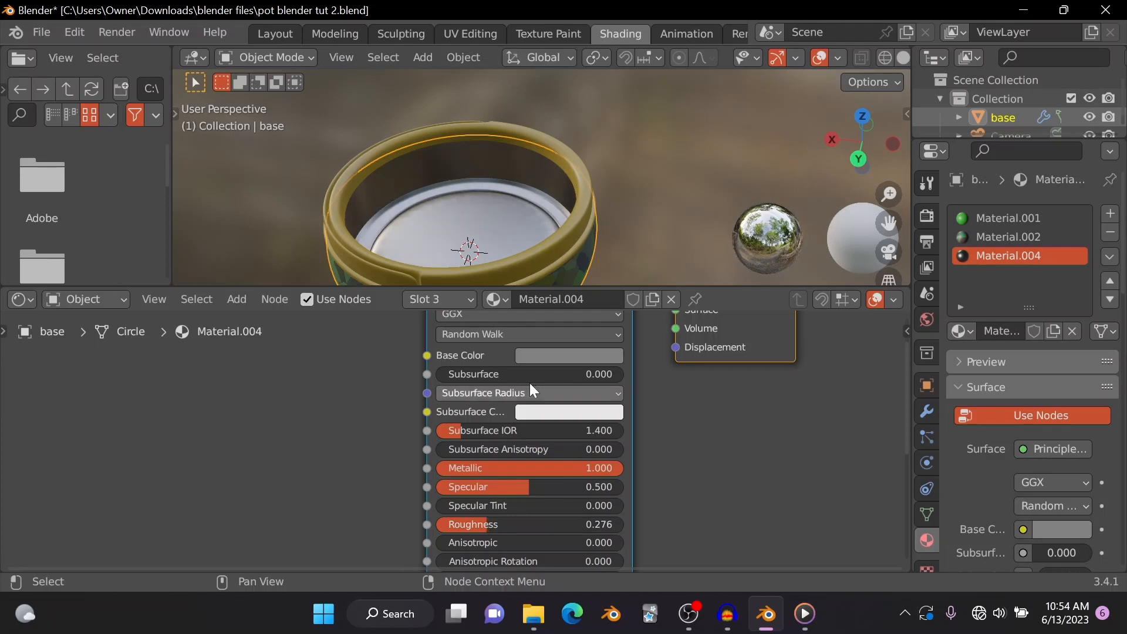
left_click(567, 358)
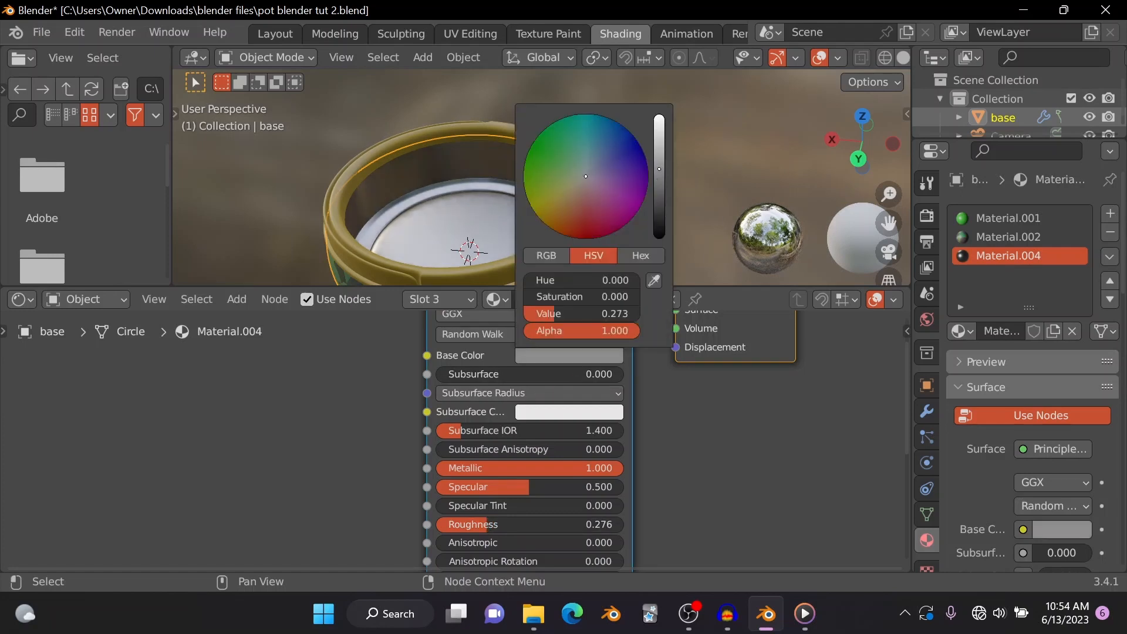
middle_click_drag(450, 220, 489, 196)
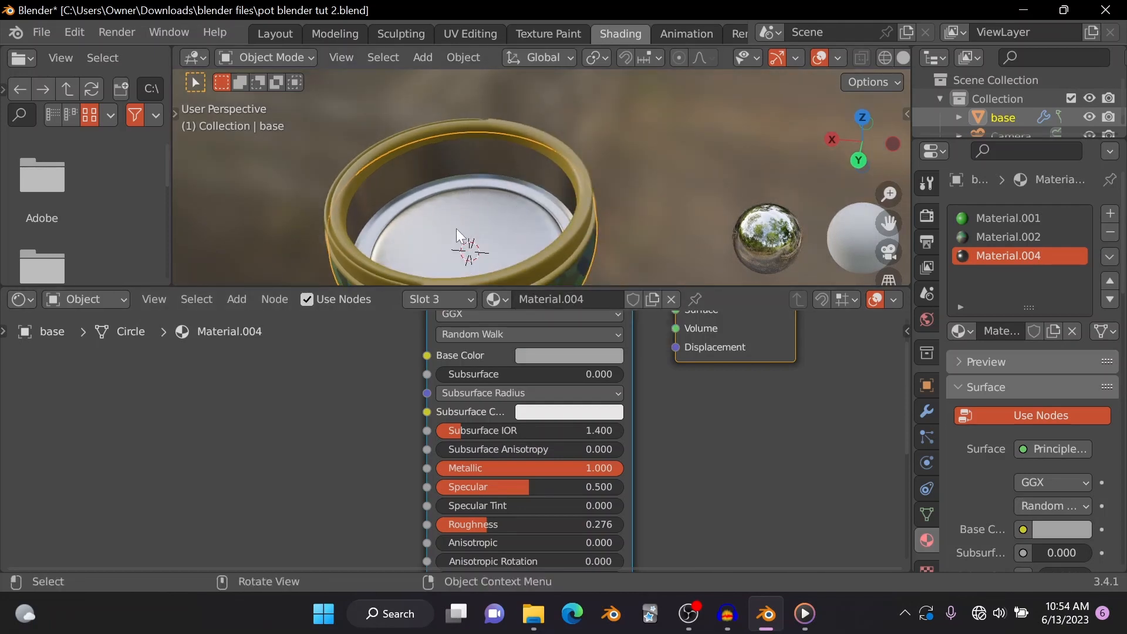
key("Tab")
- Inset the pot's inner floor face
left_click(486, 209)
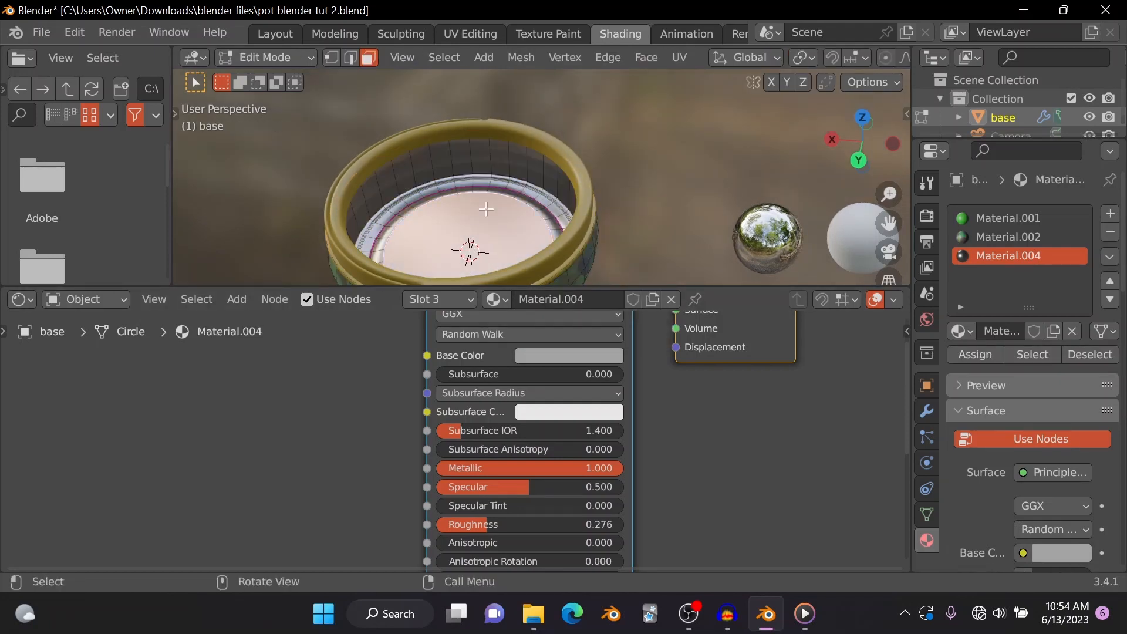
key("i")
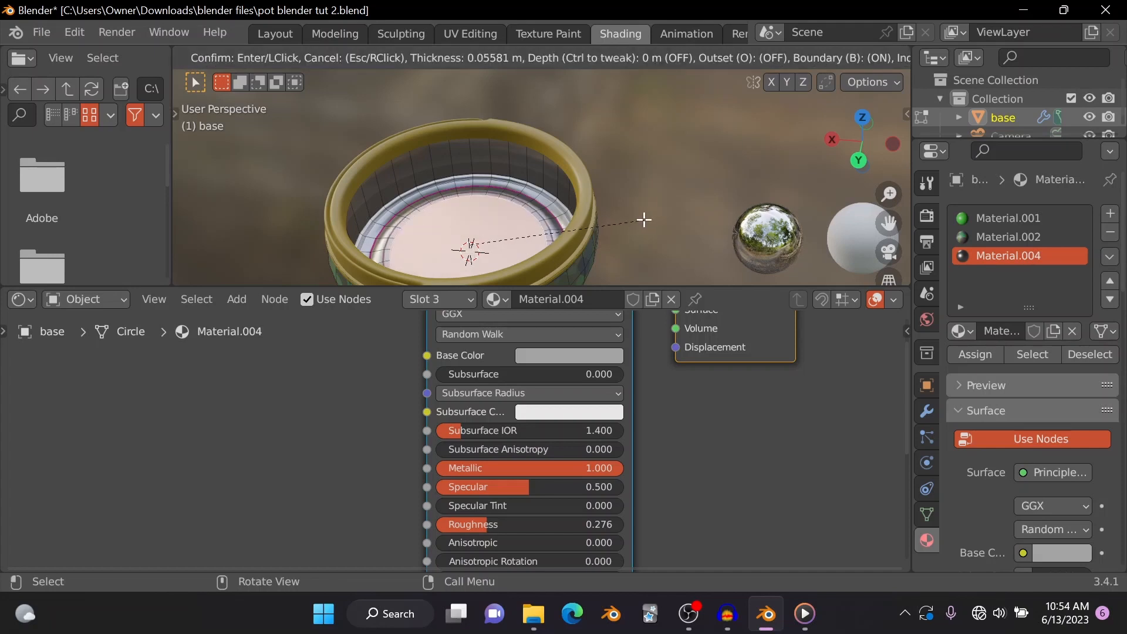
left_click(637, 219)
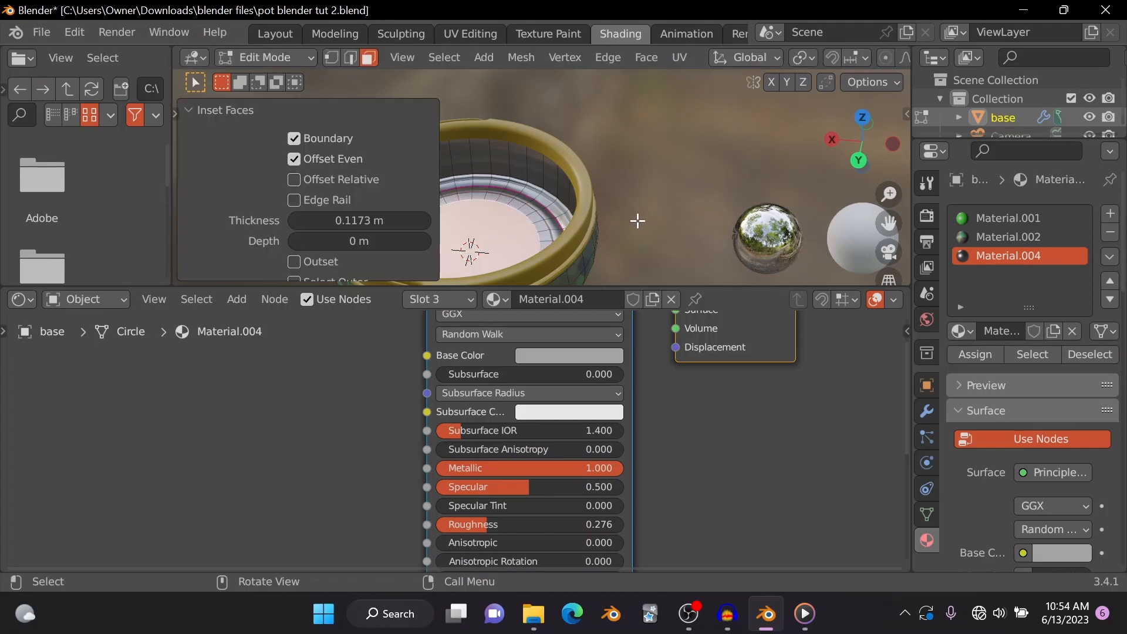
- Leave Edit Mode, undo to restore the lidded top and return to the side-on Layout view
key("Tab")
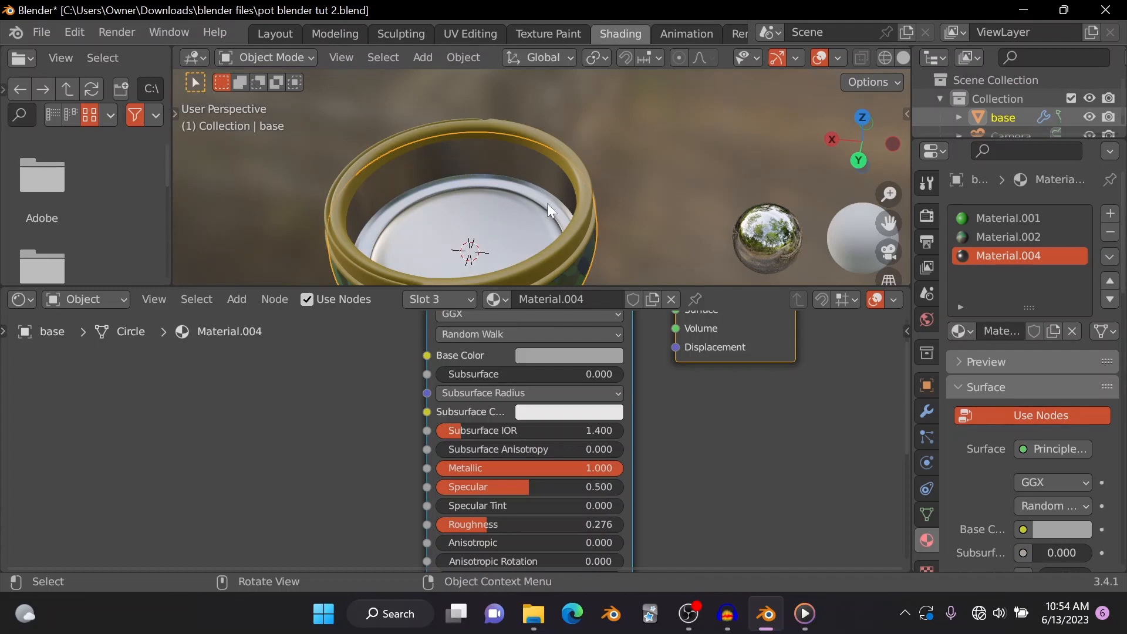
scroll(543, 206, "down", 2)
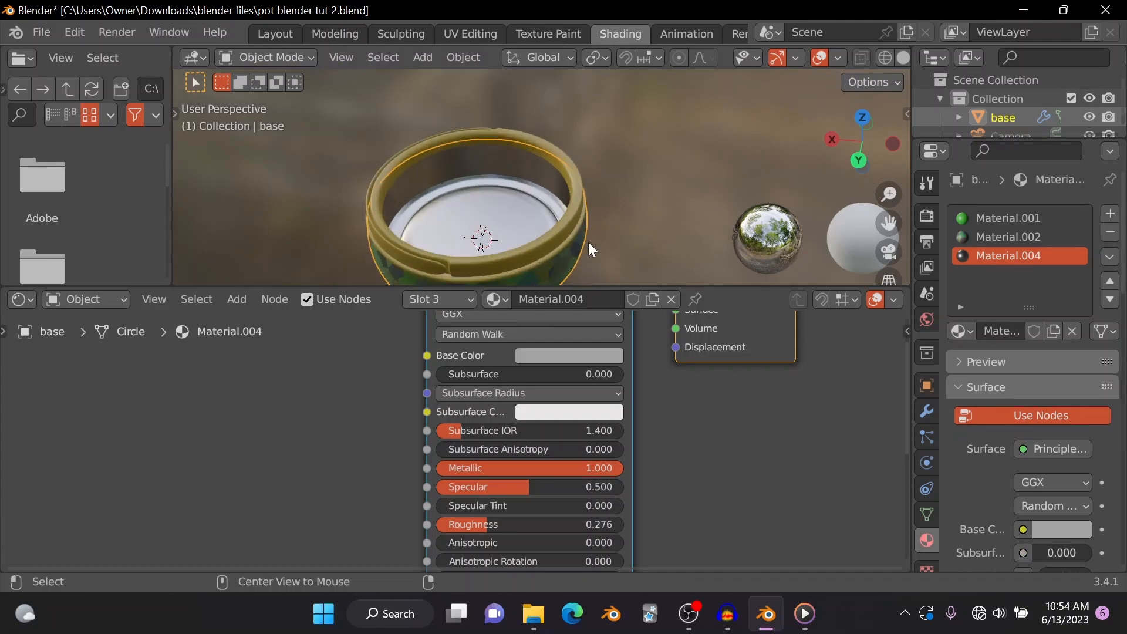
key("ctrl+z")
scroll(559, 210, "down", 2)
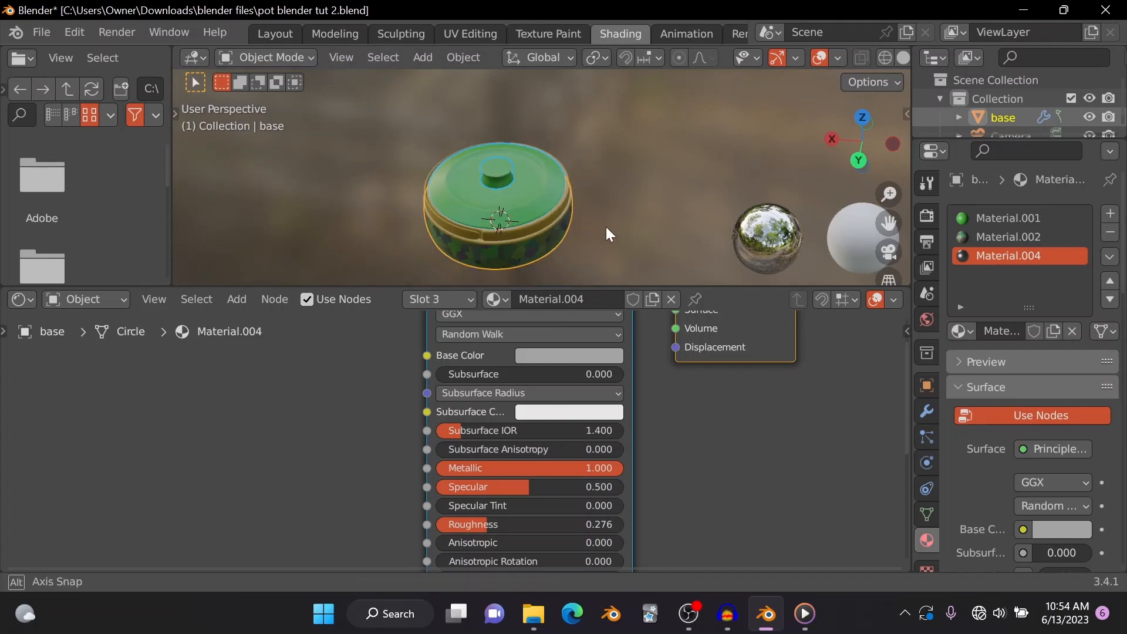
middle_click_drag(606, 227, 638, 133)
scroll(605, 156, "up", 3)
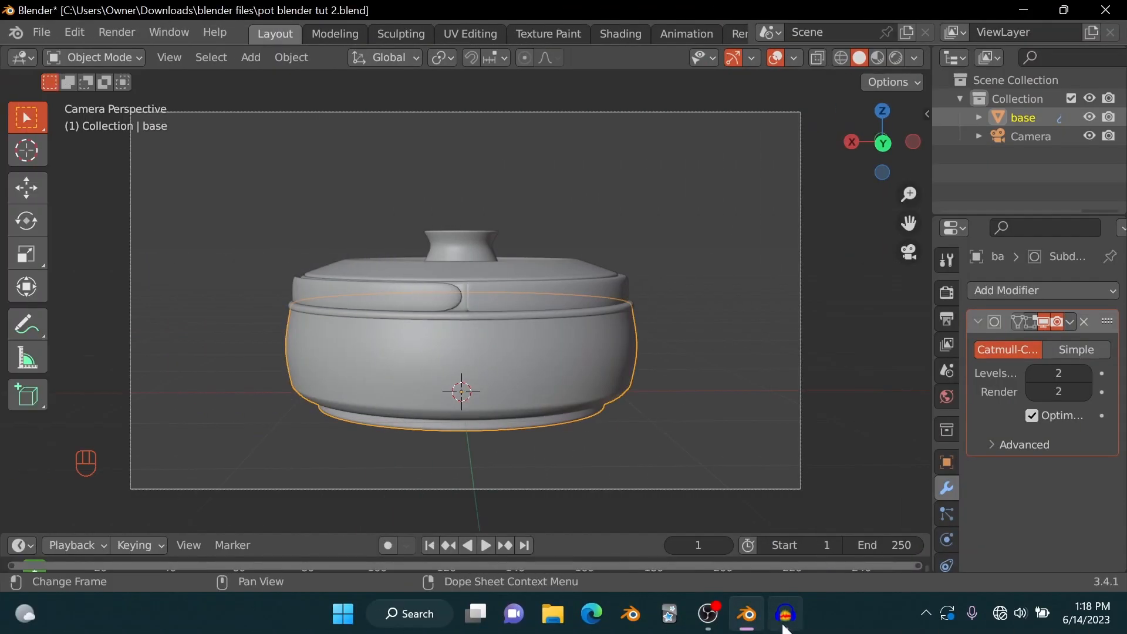
mouse_move(787, 626)
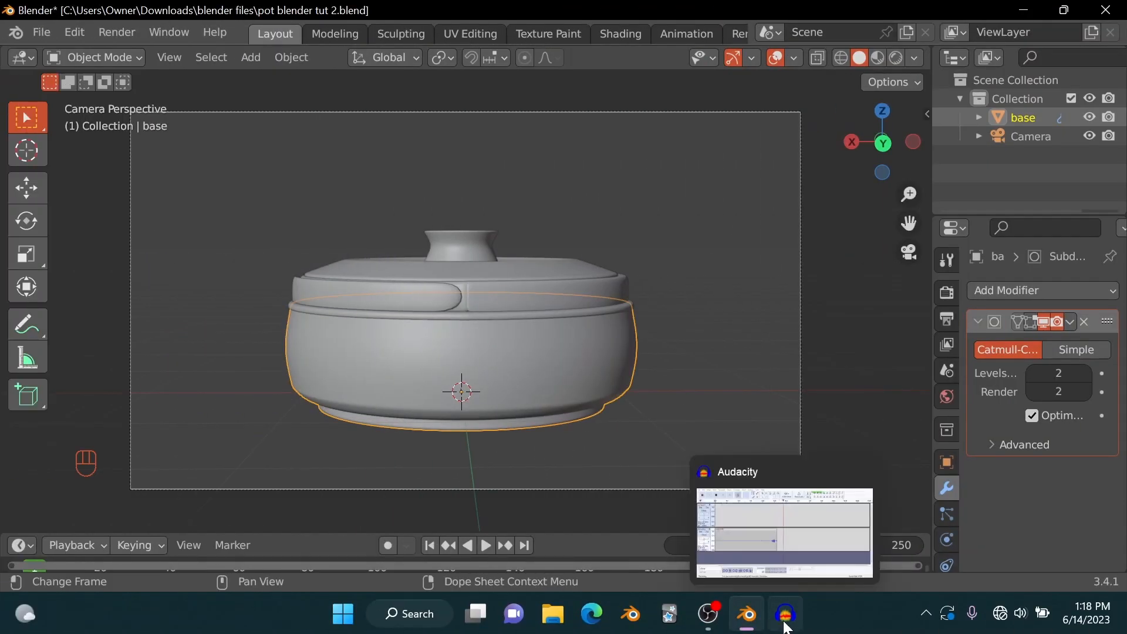
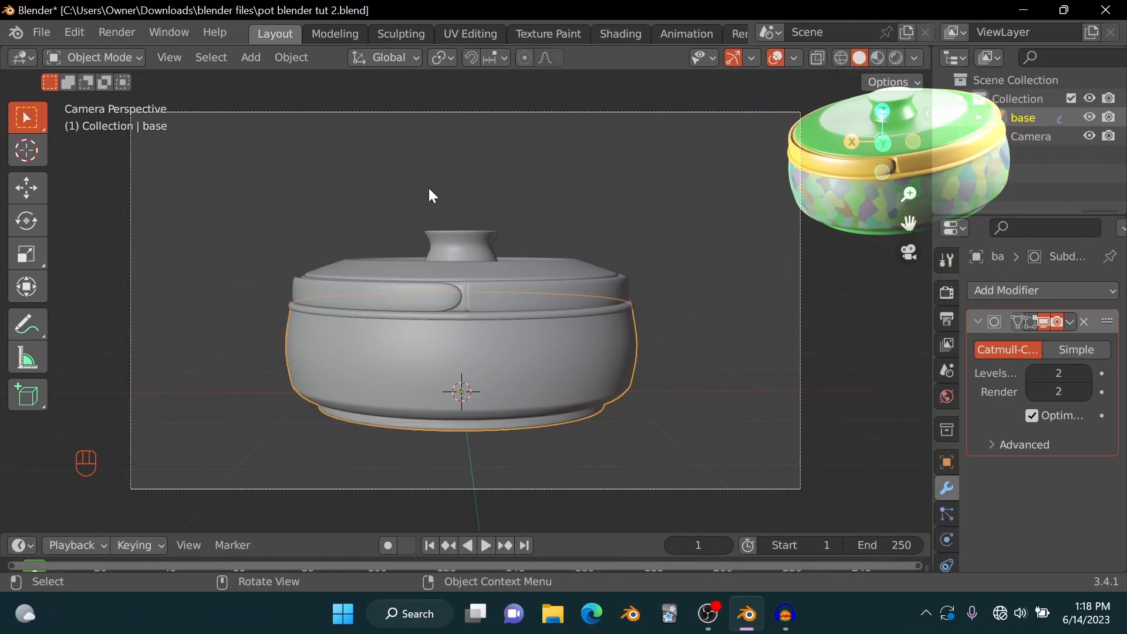
- Test-move the pot, then select knob, cover, handle and top ring with the base active for Alt+P
key("g")
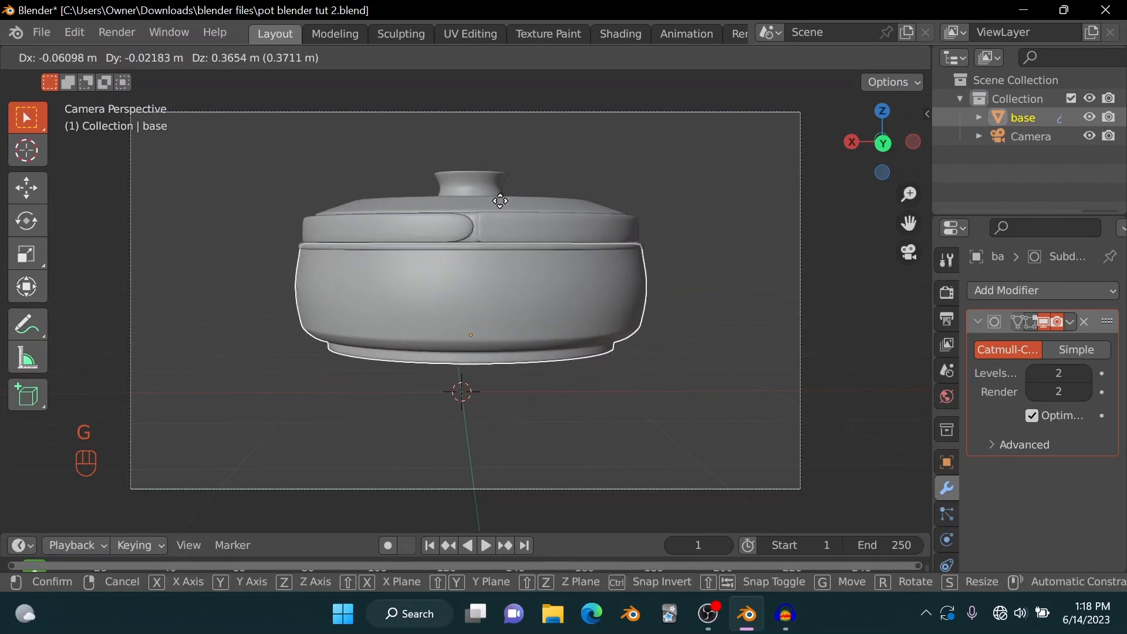
left_click(445, 363)
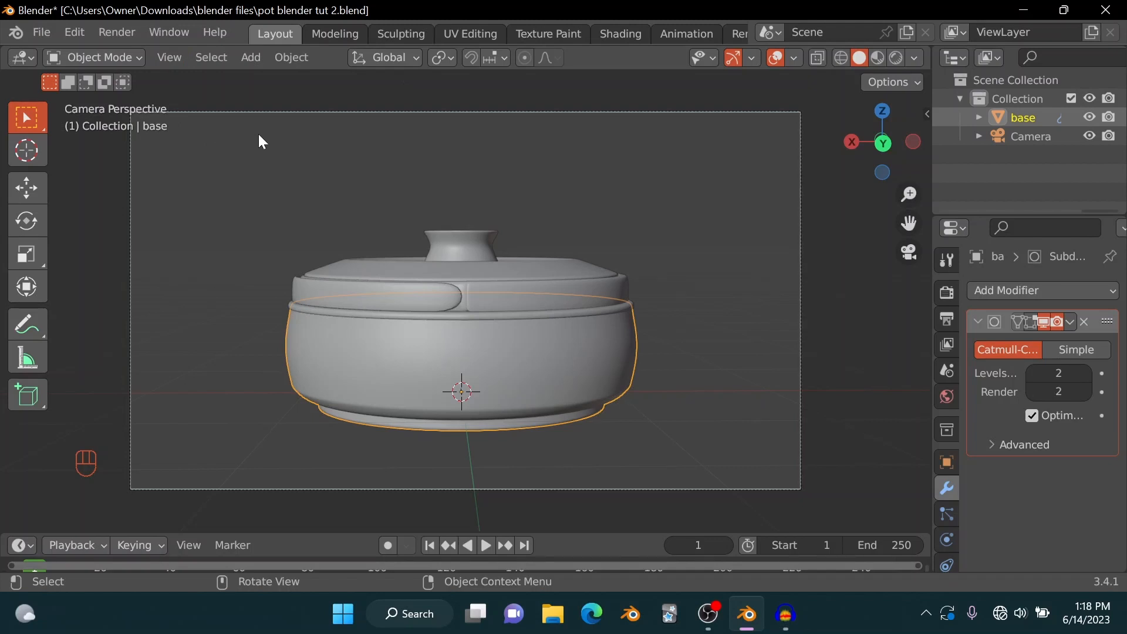
left_click(481, 247)
left_click(489, 273, "shift")
left_click(435, 300, "shift")
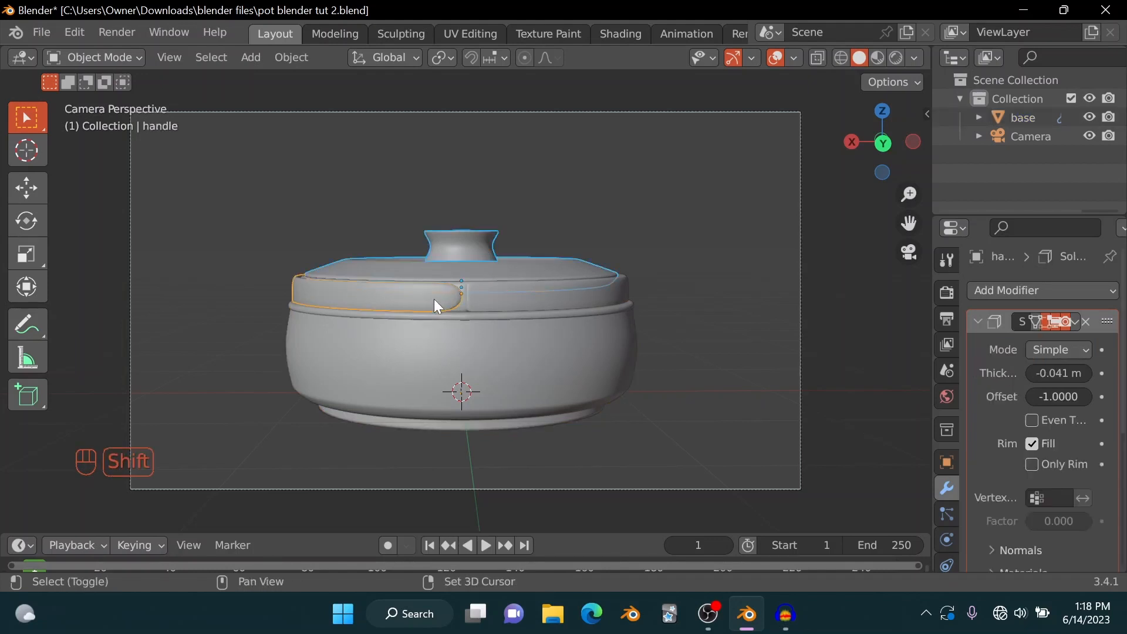
left_click(509, 306, "shift")
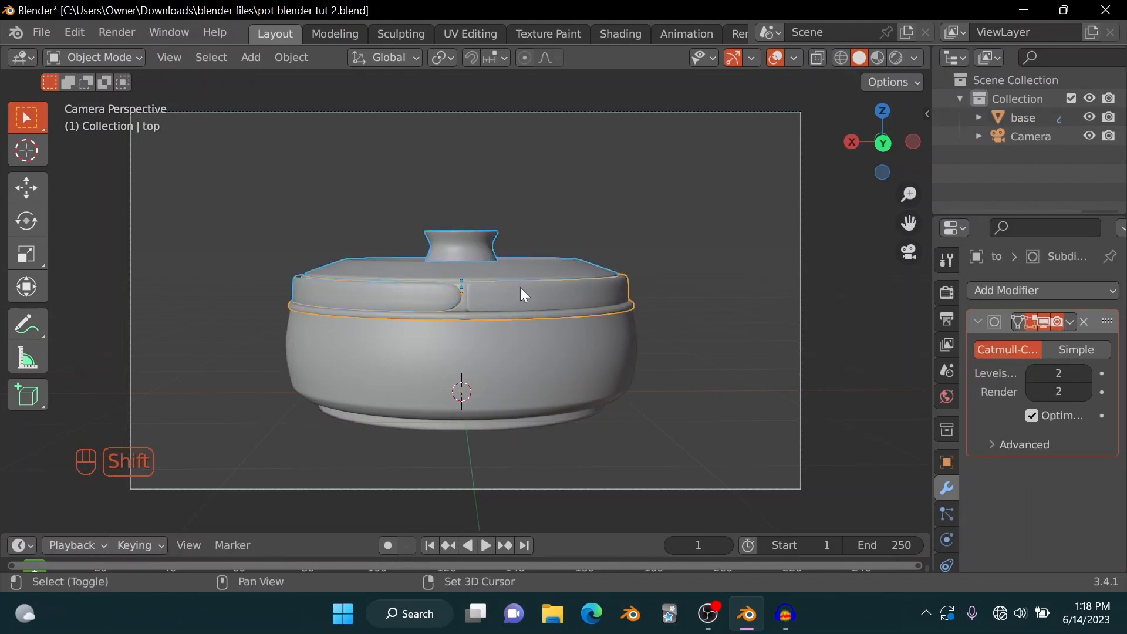
left_click(417, 394, "shift")
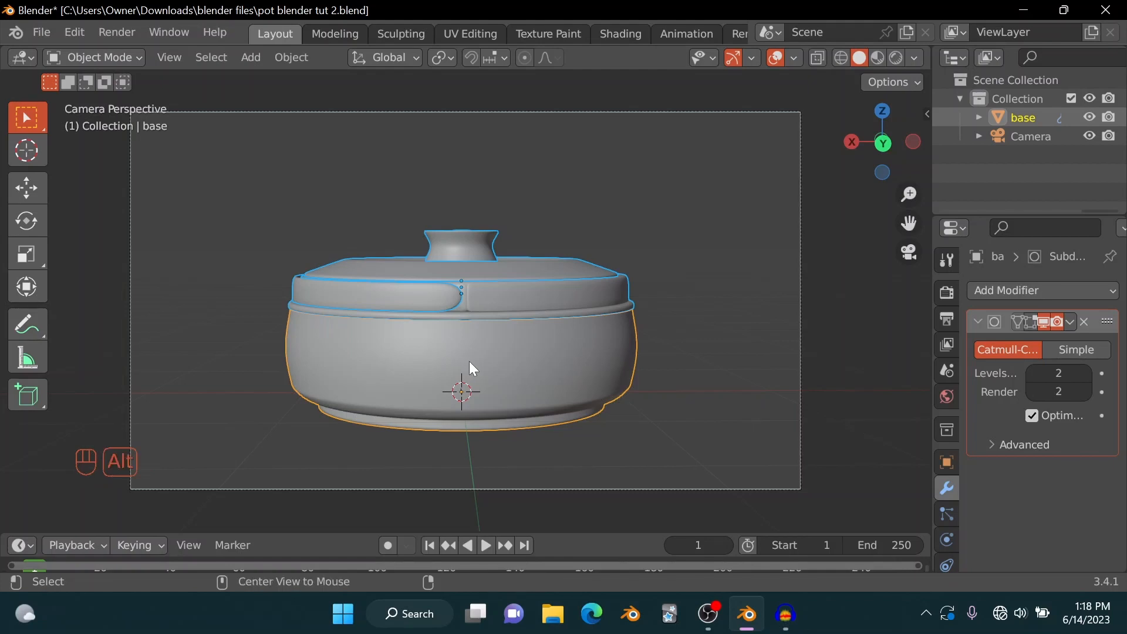
key("alt+p")
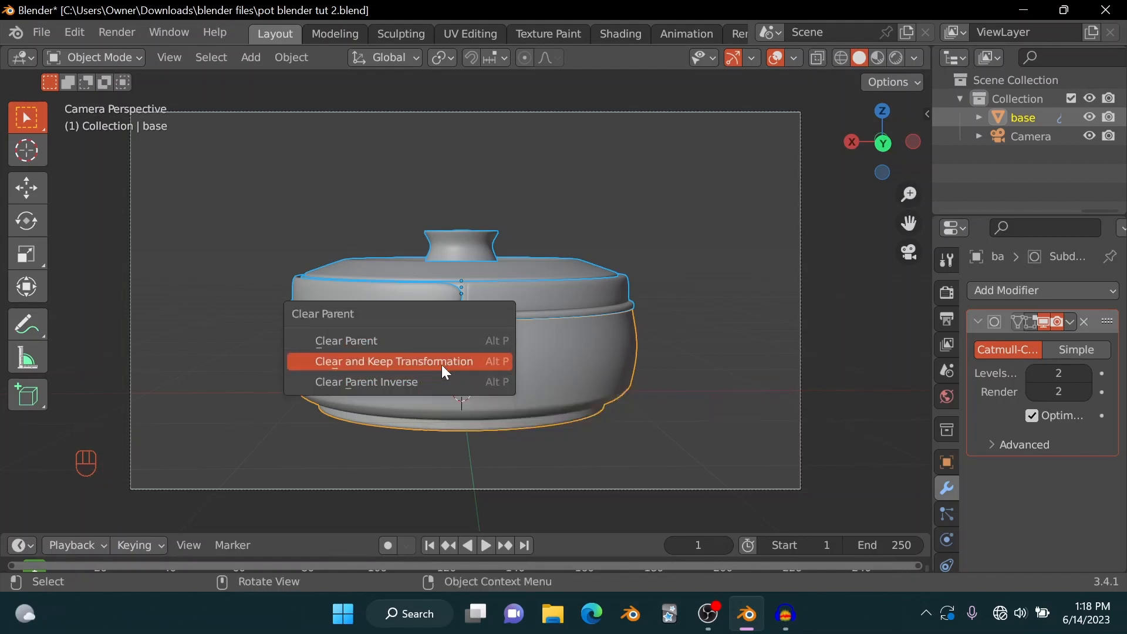
- Clear the parents with Clear and Keep Transformation, then test-move the cover and base separately
left_click(441, 365)
left_click(561, 350)
left_click(523, 261)
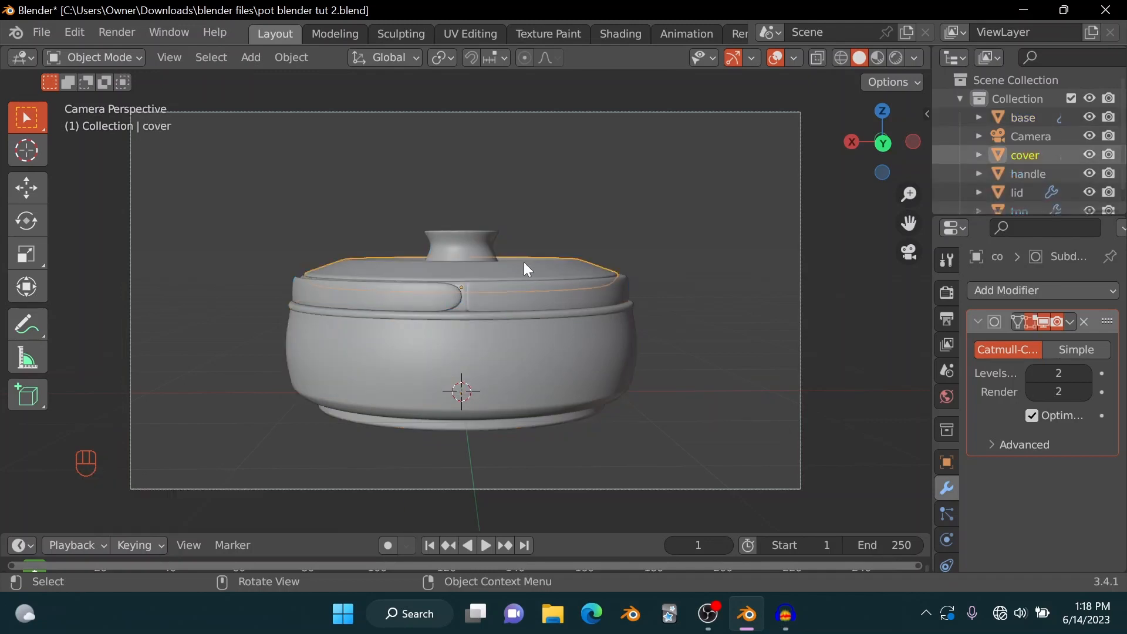
key("g")
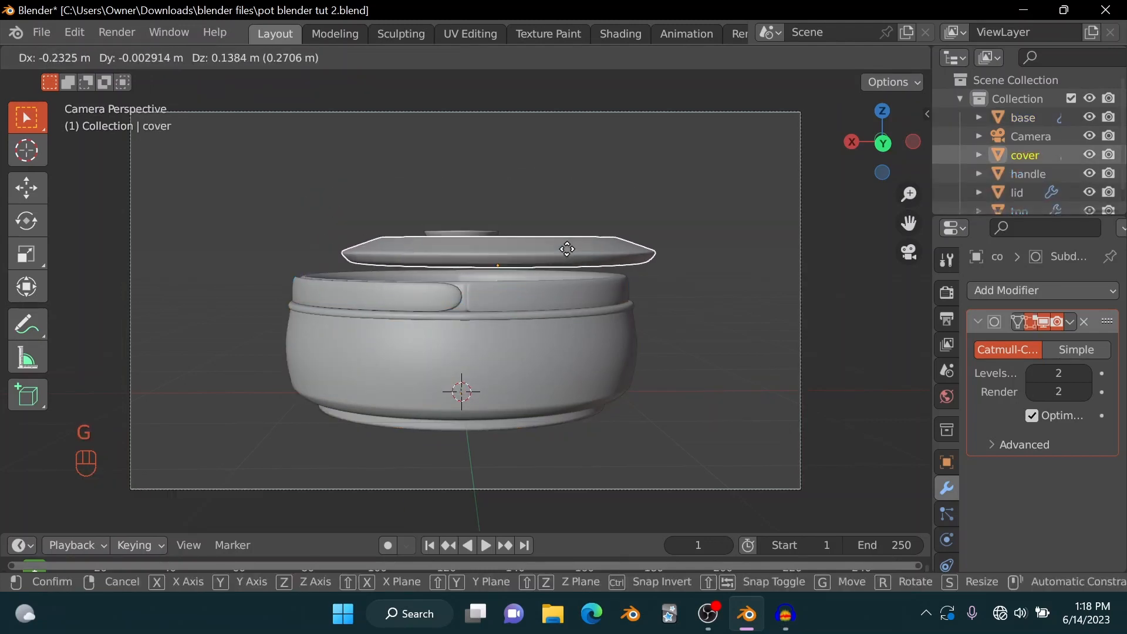
right_click(549, 241)
left_click(562, 327)
key("g")
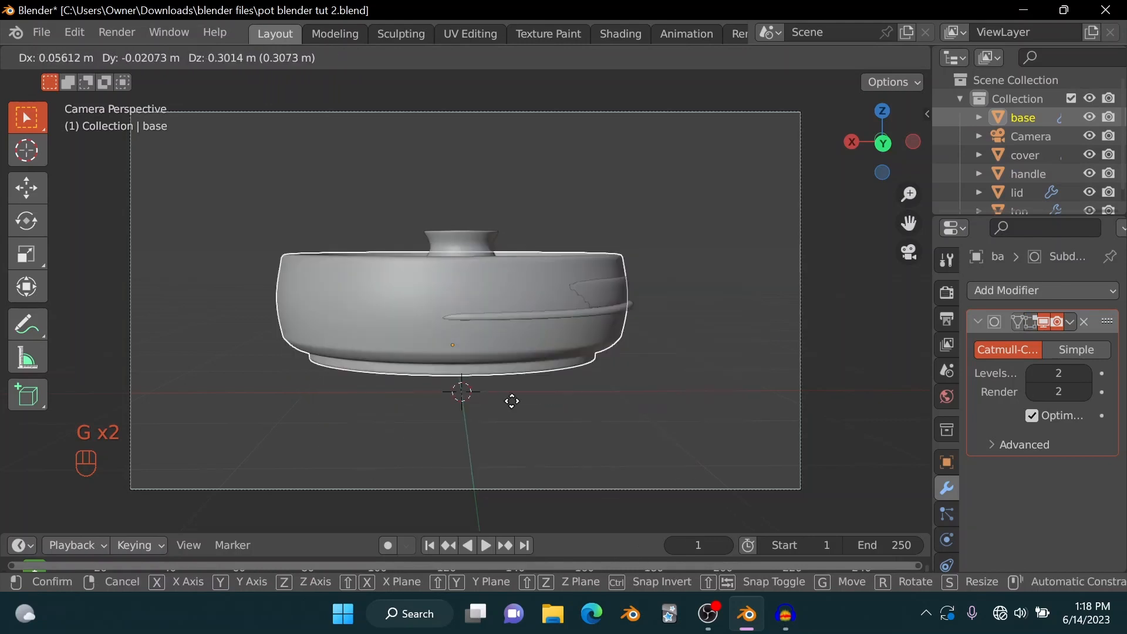
right_click(568, 339)
- Join the knob into the cover with Ctrl+J, test-move the lid, and return to camera view
scroll(604, 280, "up", 1)
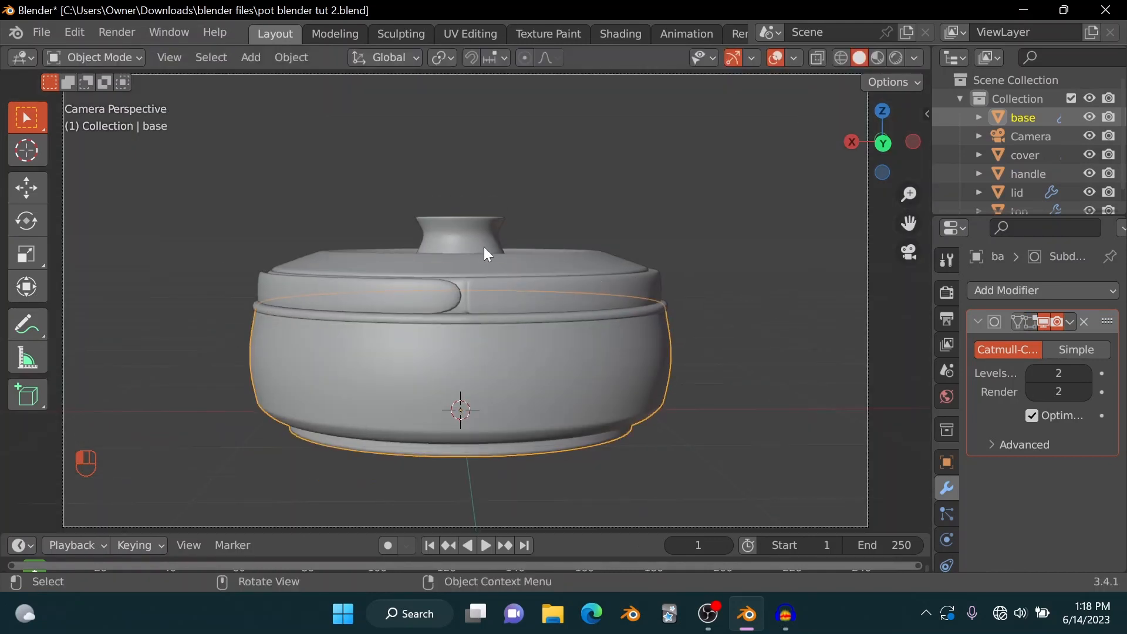
left_click(485, 246)
middle_click_drag(534, 259, 544, 298)
scroll(540, 304, "up", 4)
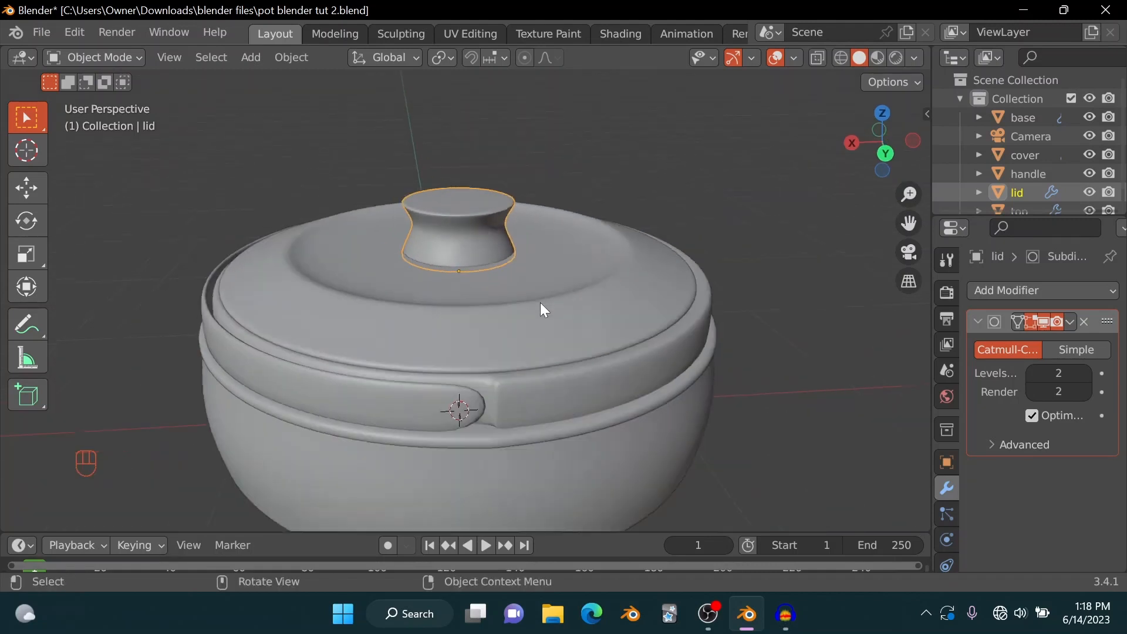
scroll(540, 302, "down", 3)
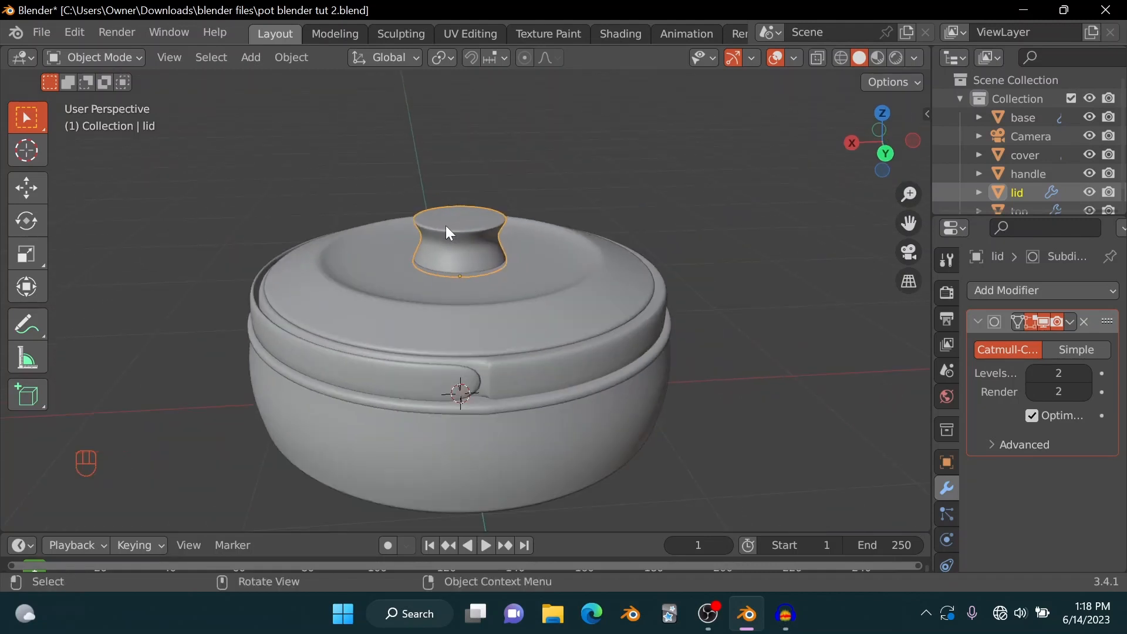
left_click(527, 313, "shift")
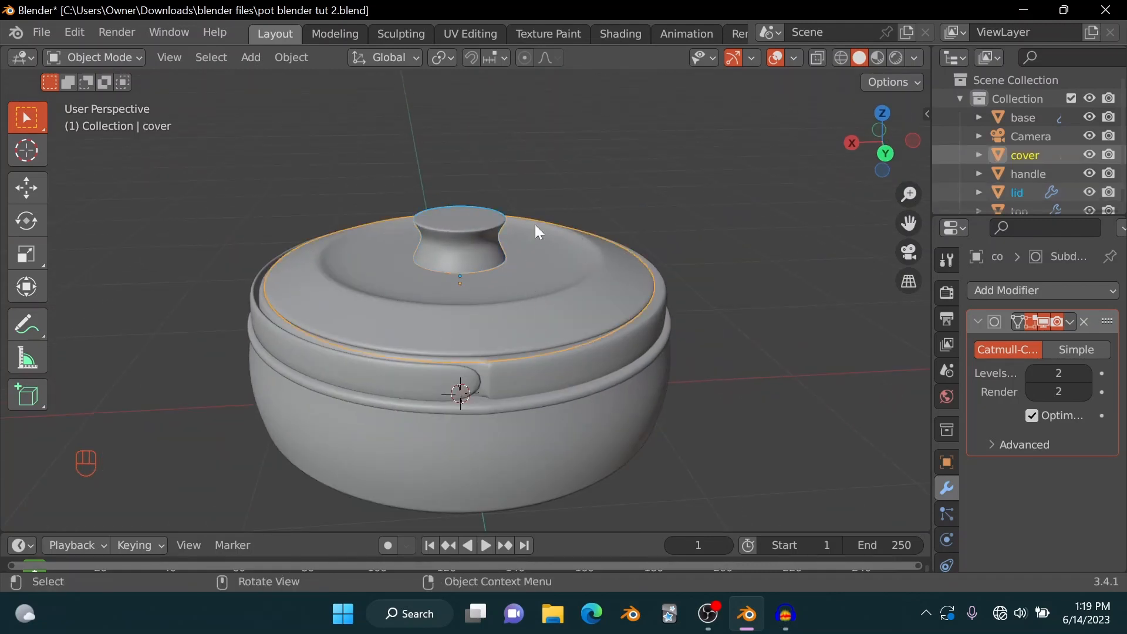
left_click(452, 255)
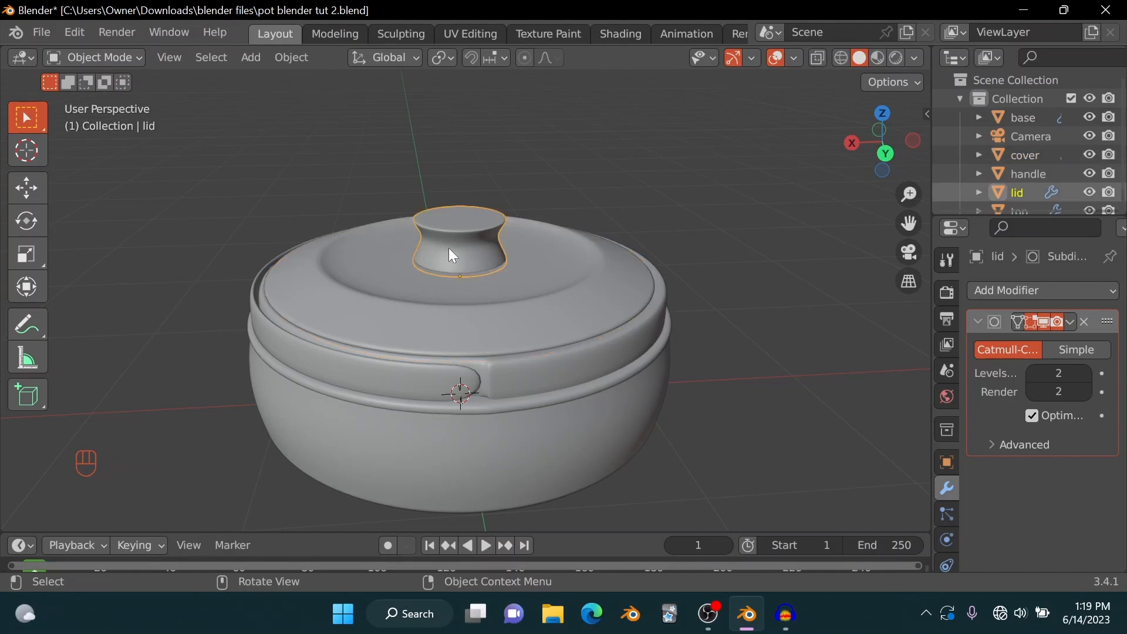
left_click(533, 294, "shift")
key("ctrl")
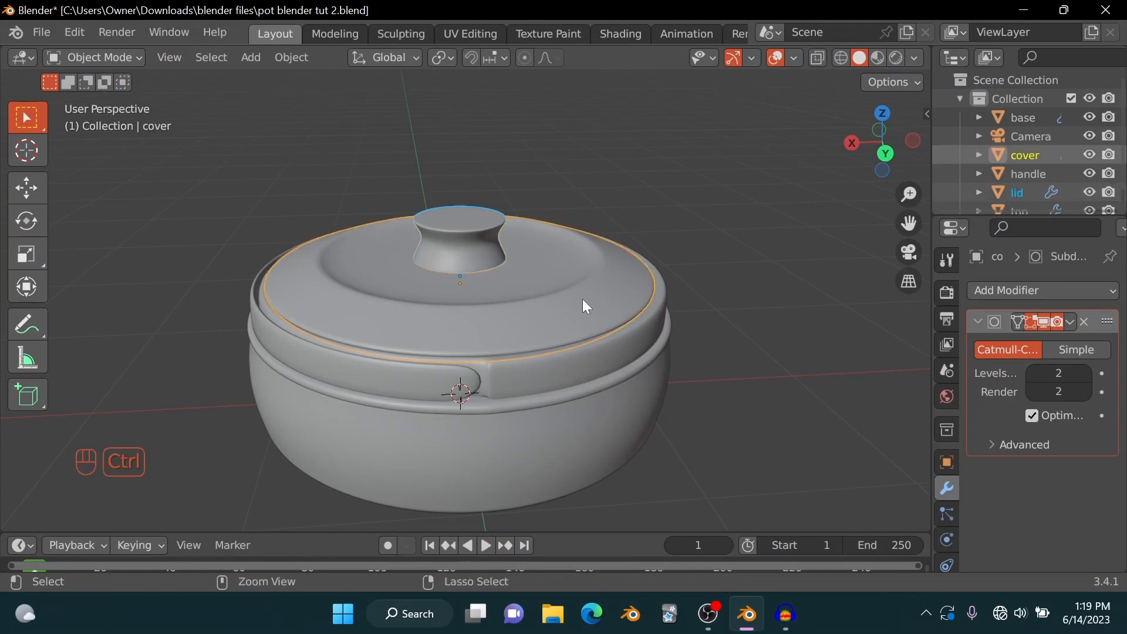
key("ctrl+j")
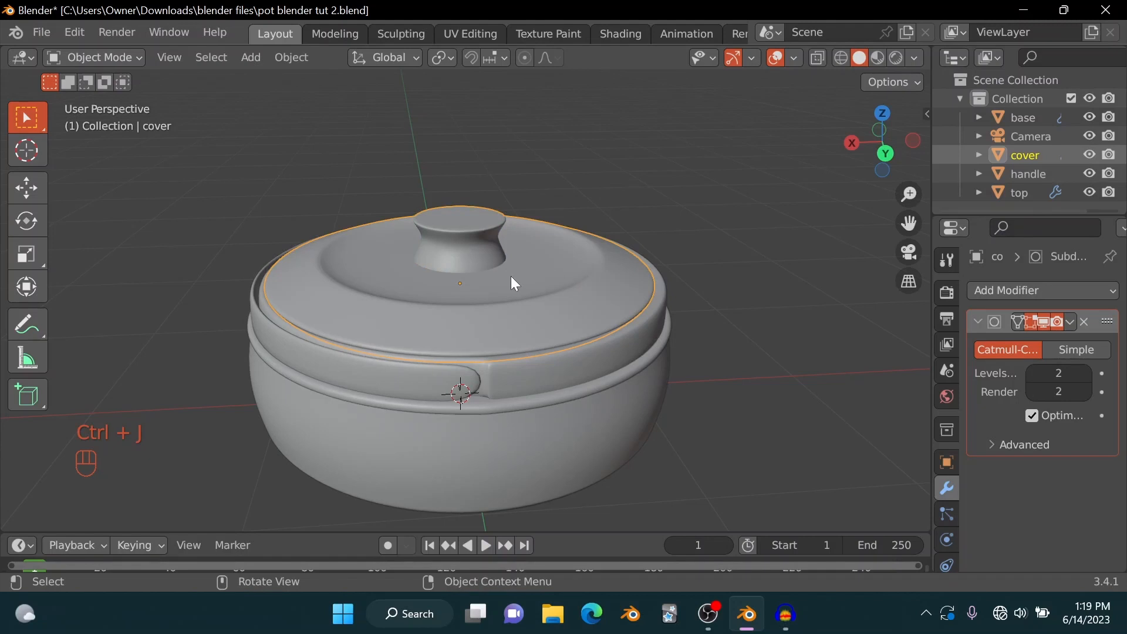
key("g")
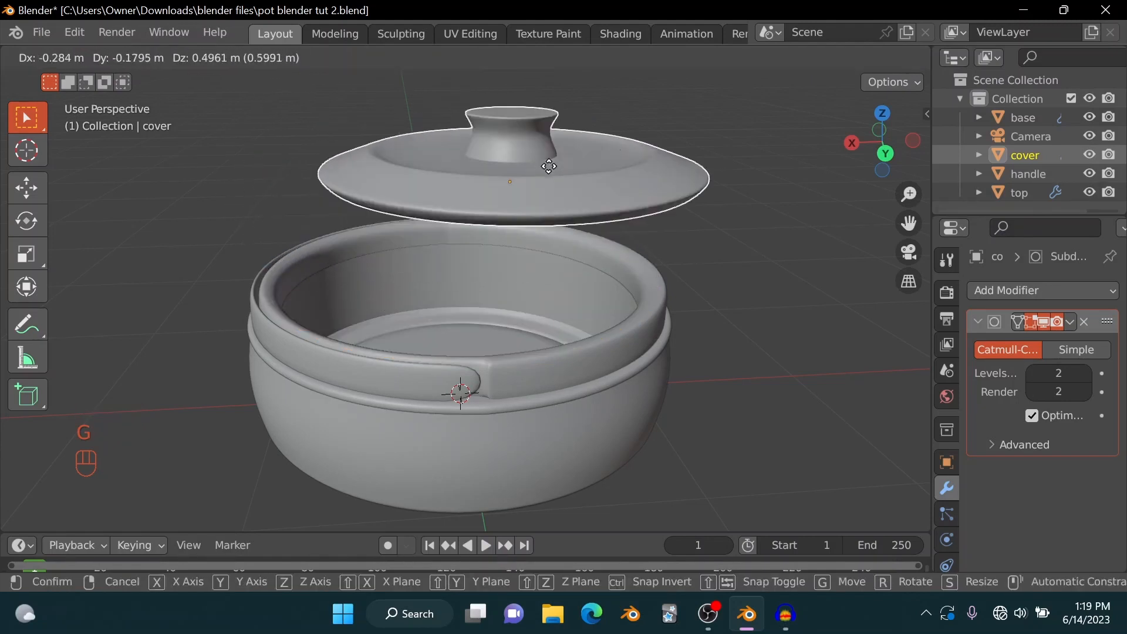
key("Escape")
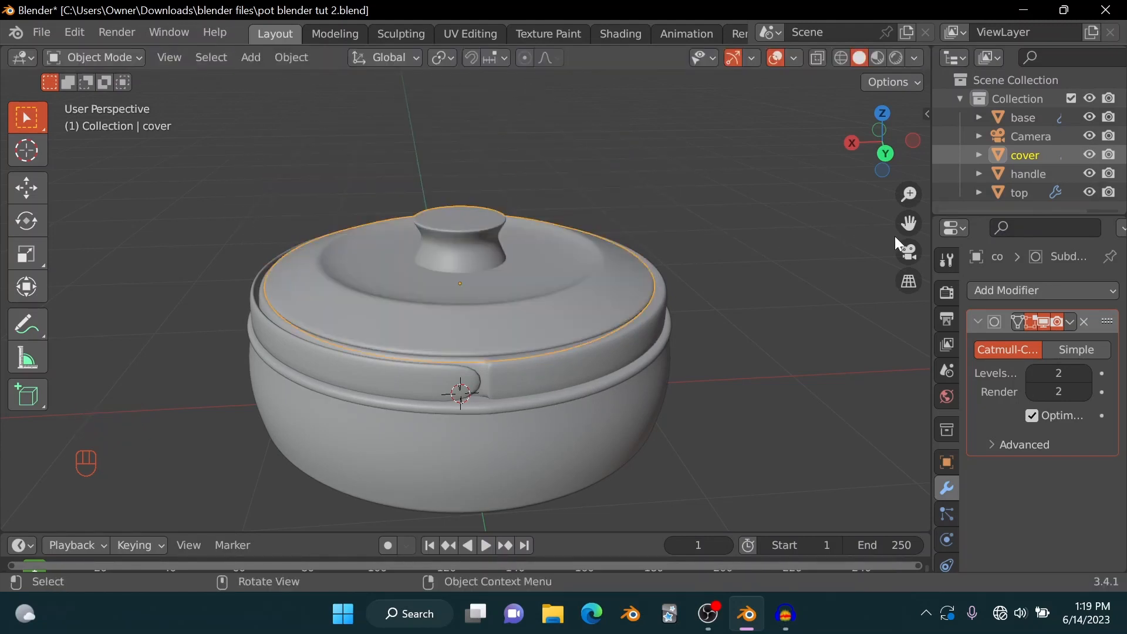
left_click(909, 252)
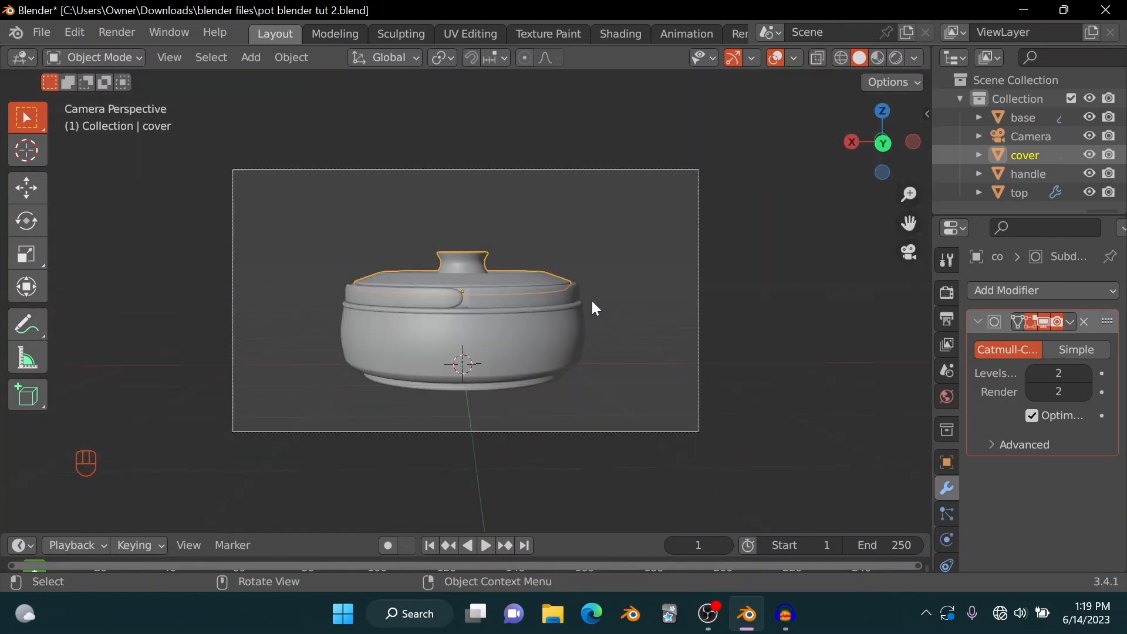
- Set the camera's focal length to 70 mm
scroll(592, 301, "up", 3)
left_click(718, 489)
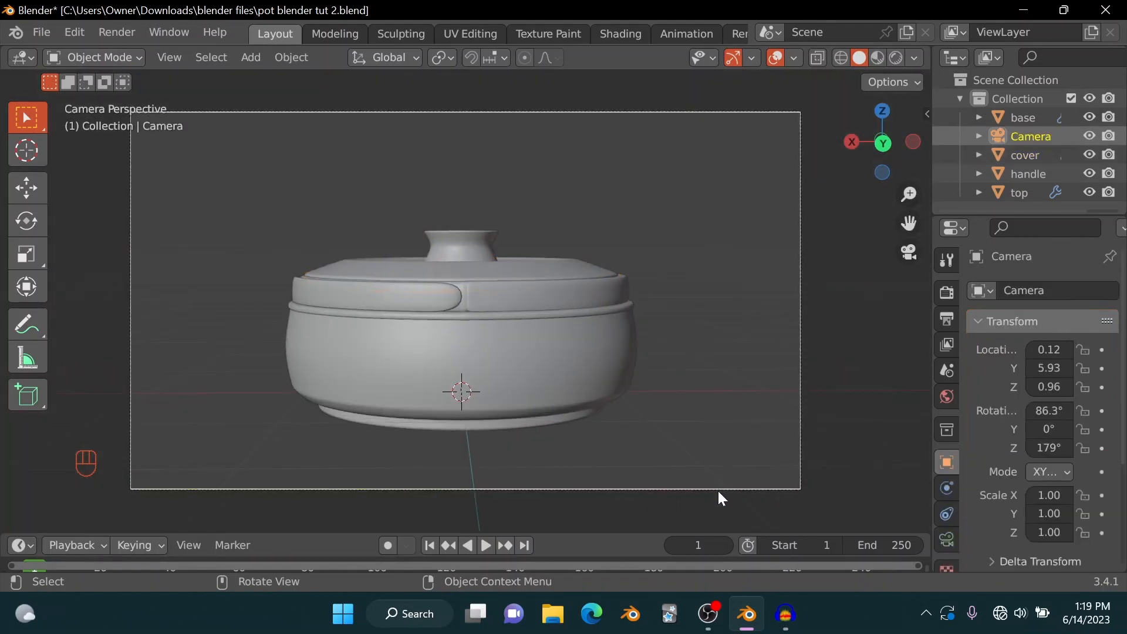
left_click(947, 539)
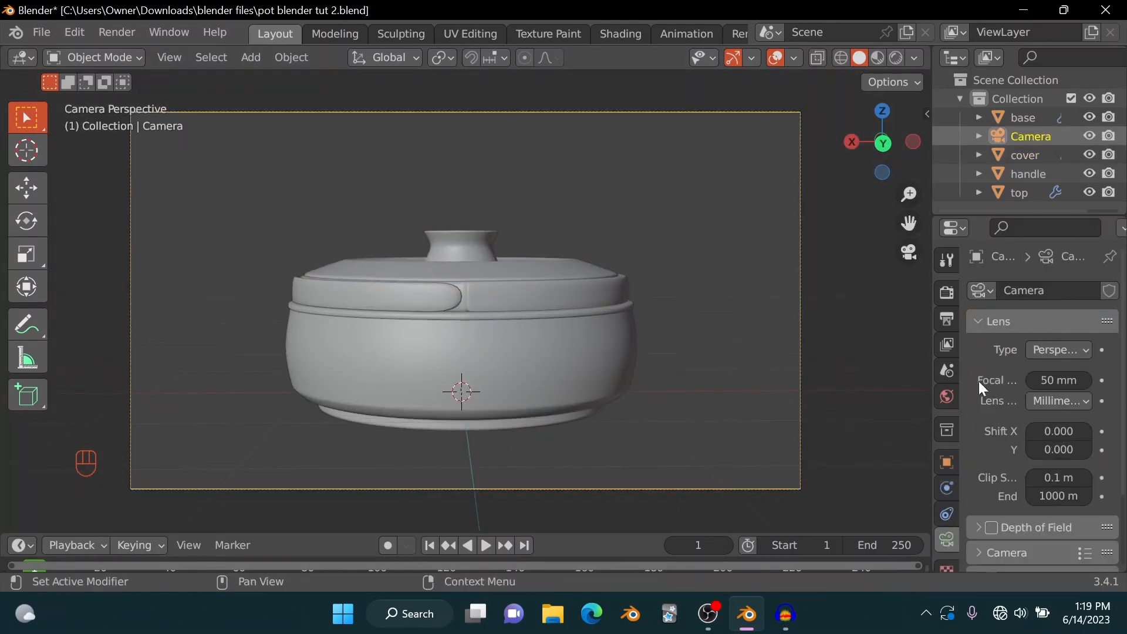
left_click(1058, 381)
type("70")
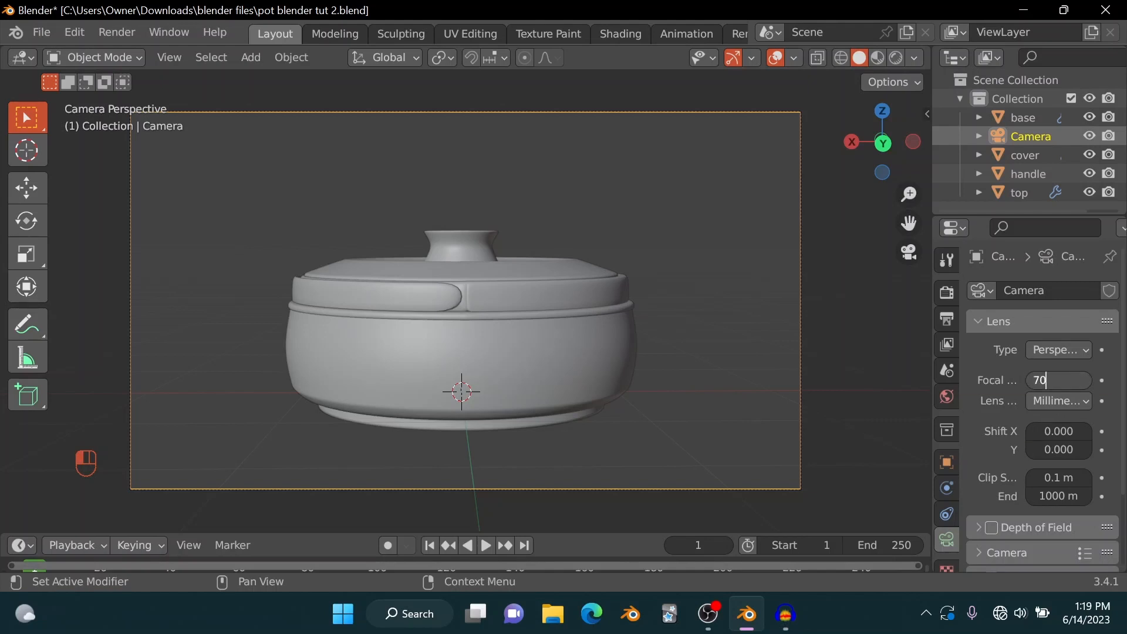
key("Return")
- Pull the camera back along its local Z axis to frame the pot
key("g")
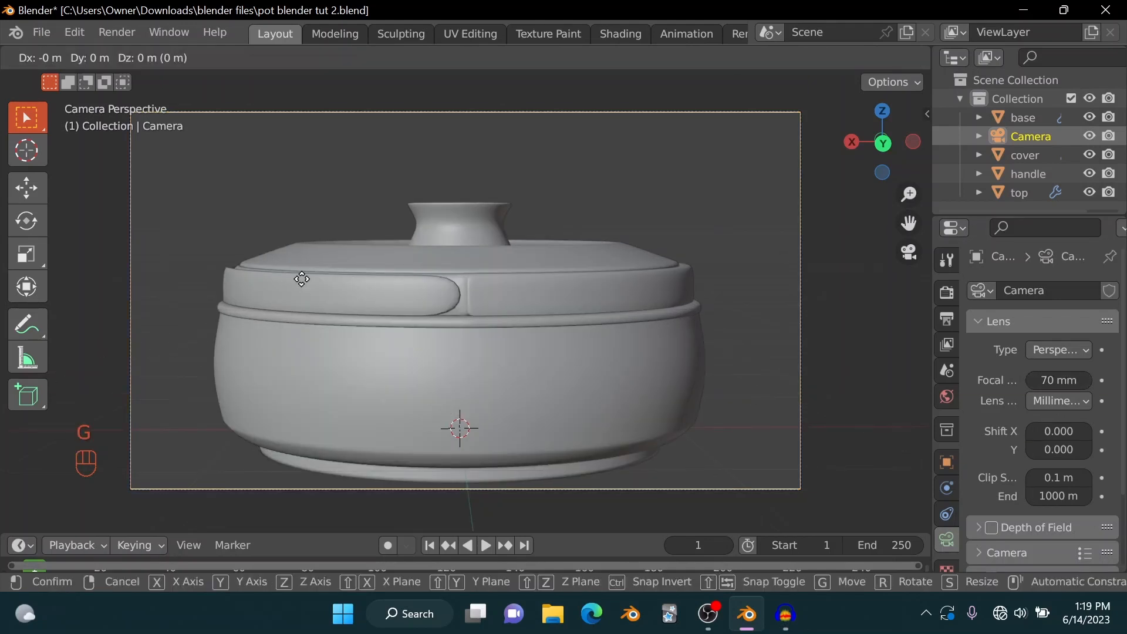
key("z")
key("z")
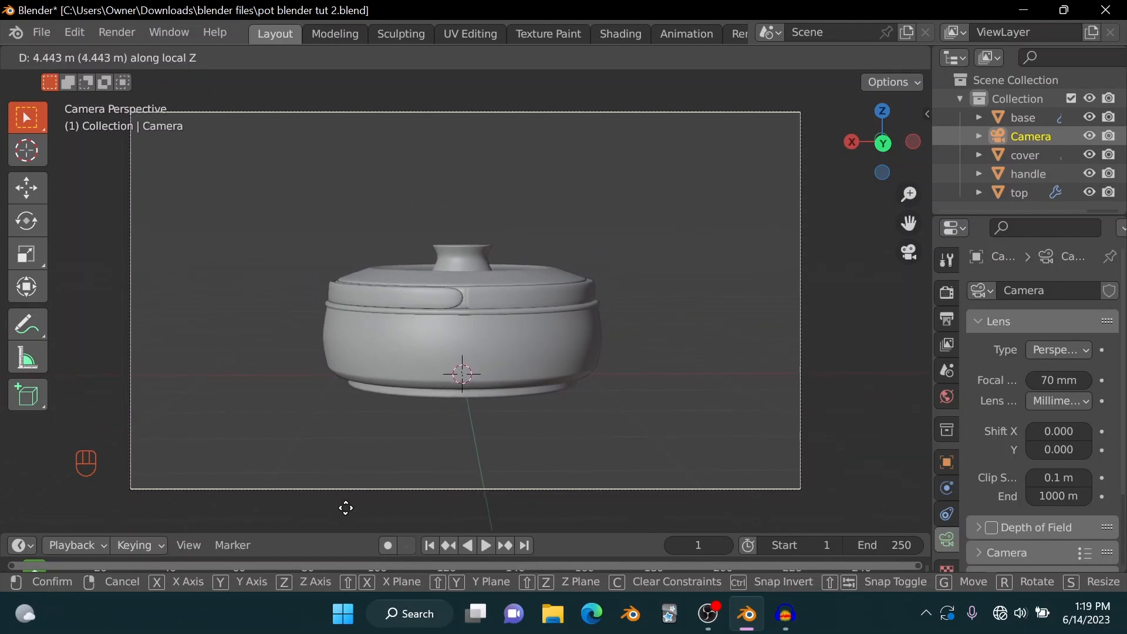
left_click(345, 508)
left_click(513, 304)
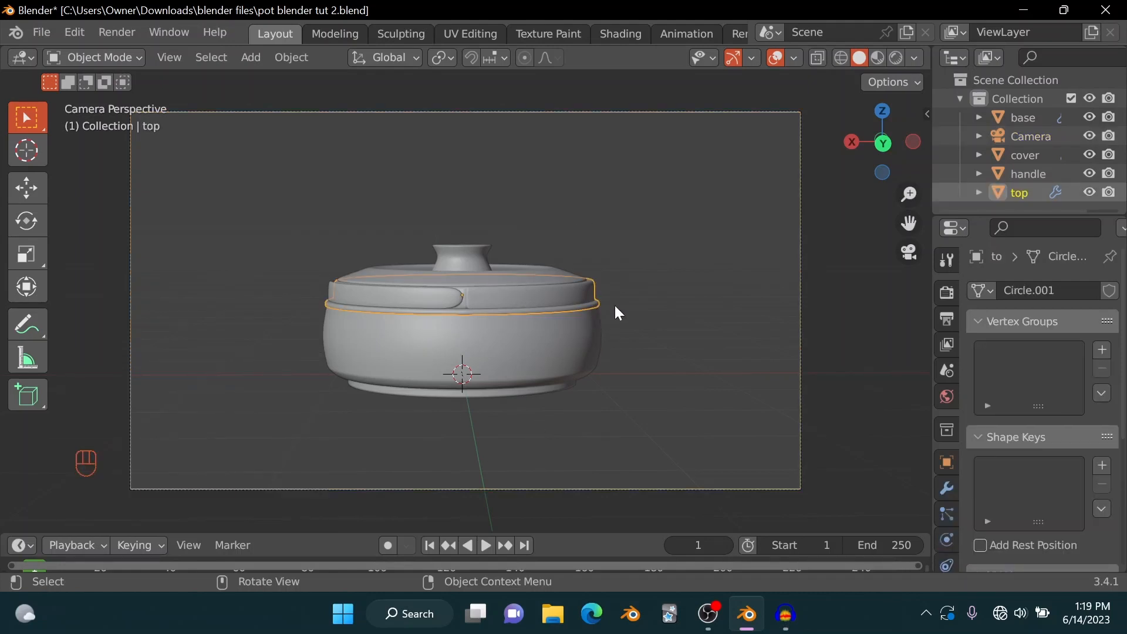
key("XF86AudioLowerVolume")
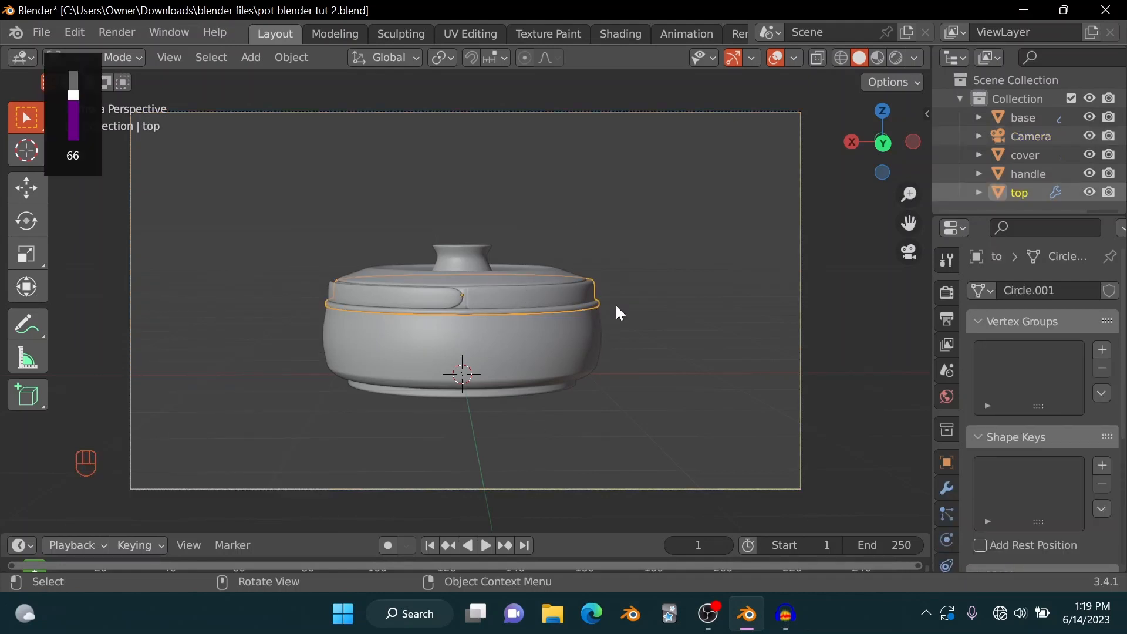
- Switch the render engine to Cycles and cap viewport samples at 30
left_click(688, 246)
left_click(945, 293)
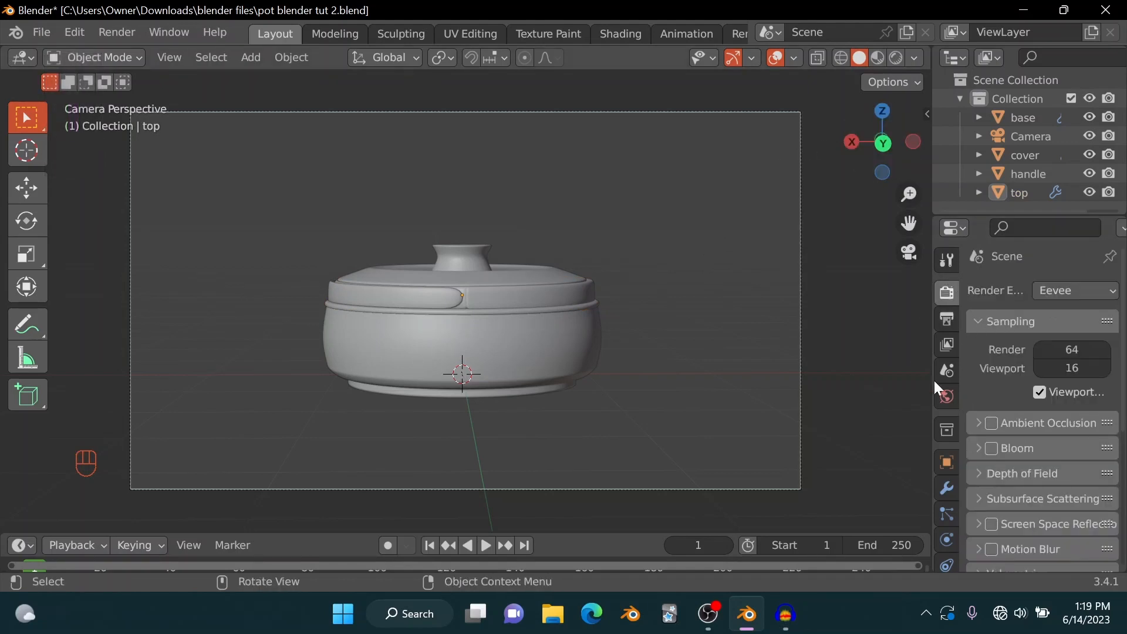
left_click(1051, 290)
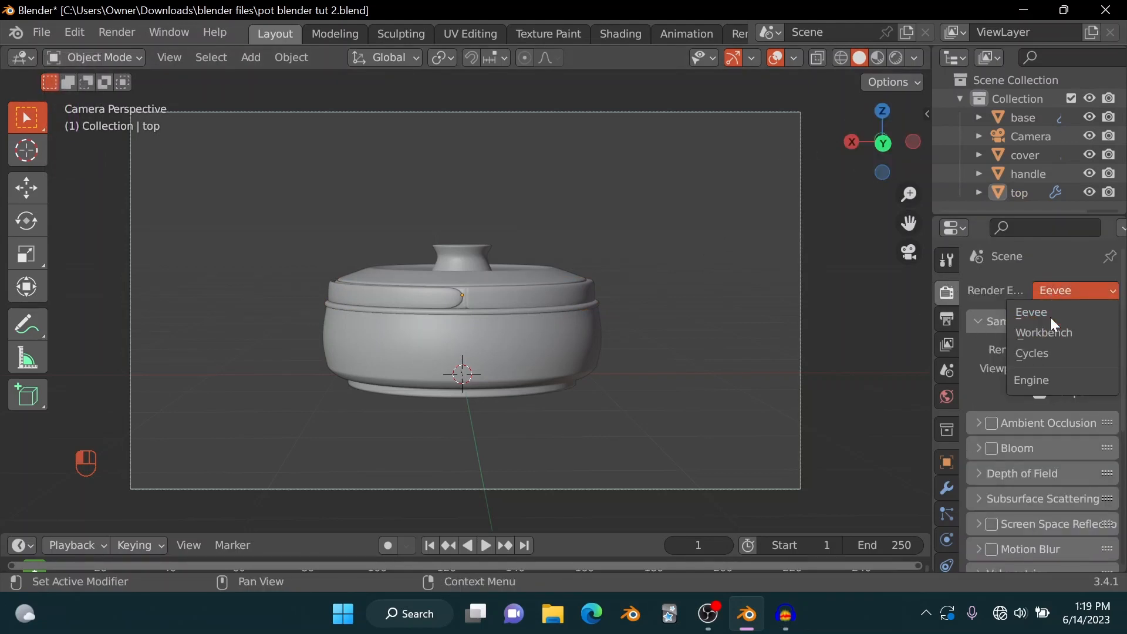
left_click(1043, 358)
scroll(1011, 409, "down", 4)
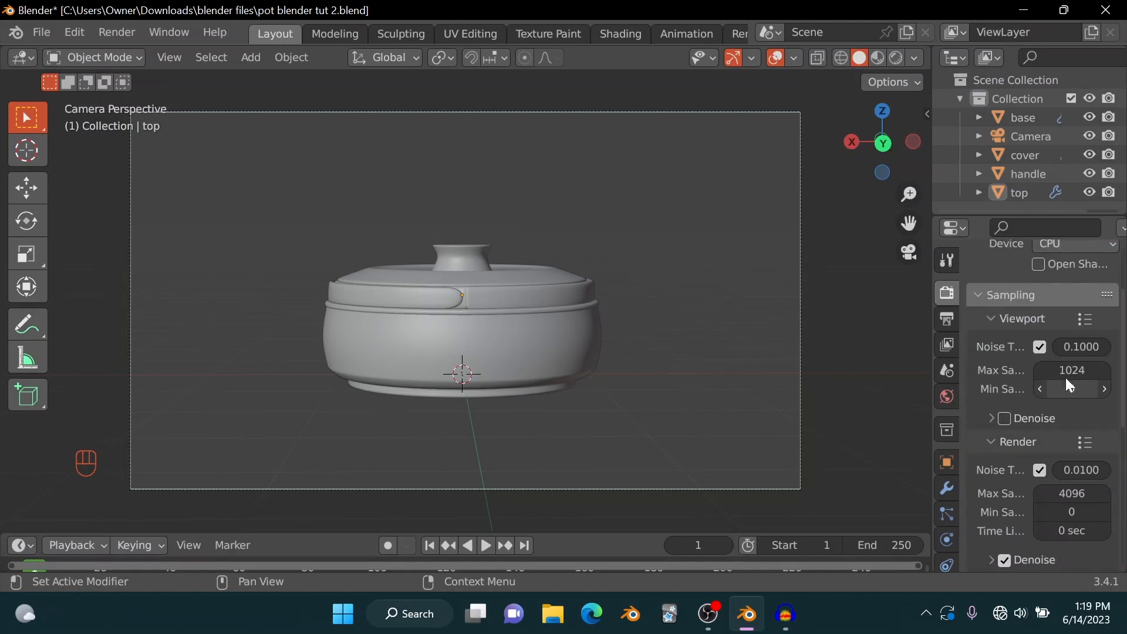
double_click(1066, 373)
type("30")
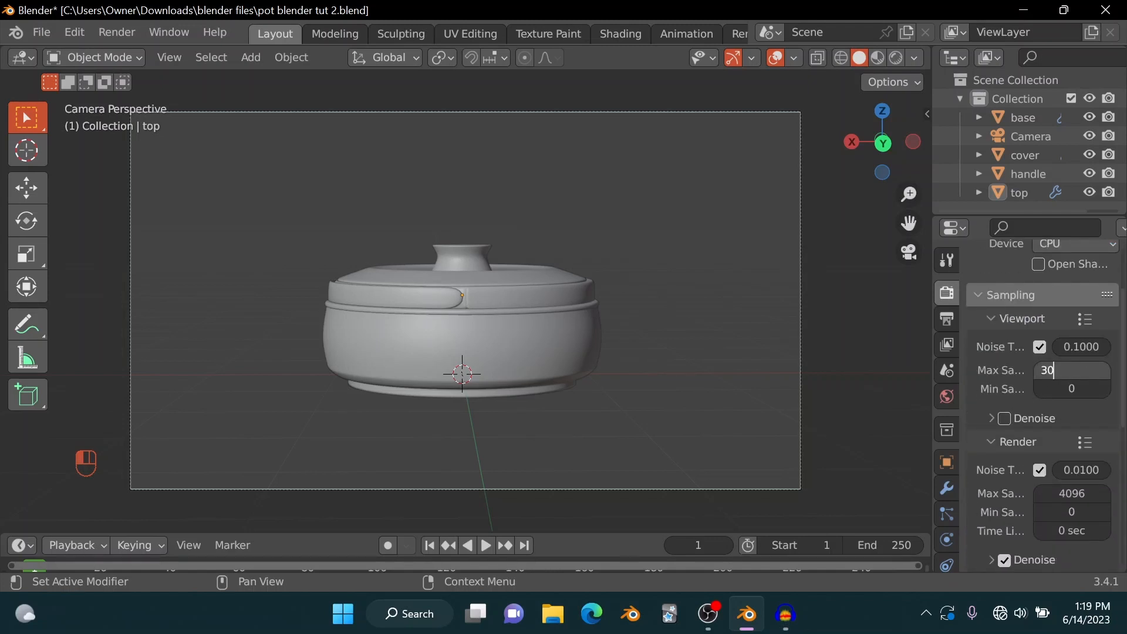
key("Return")
- Turn on viewport denoising and set its start samples value
left_click(1005, 441)
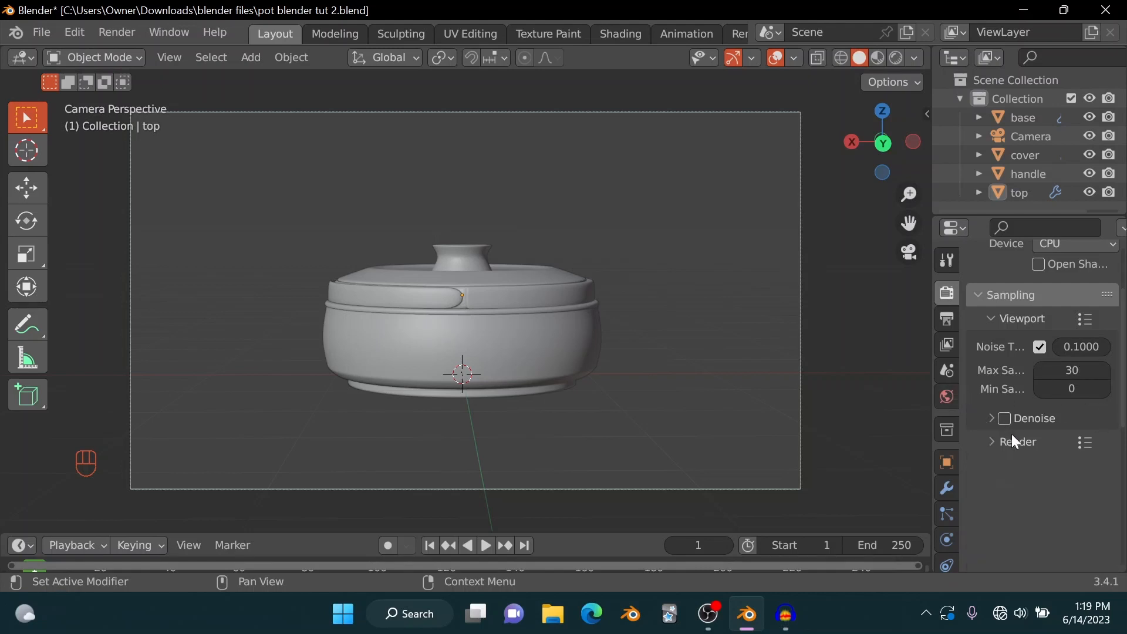
left_click(1004, 419)
left_click(998, 424)
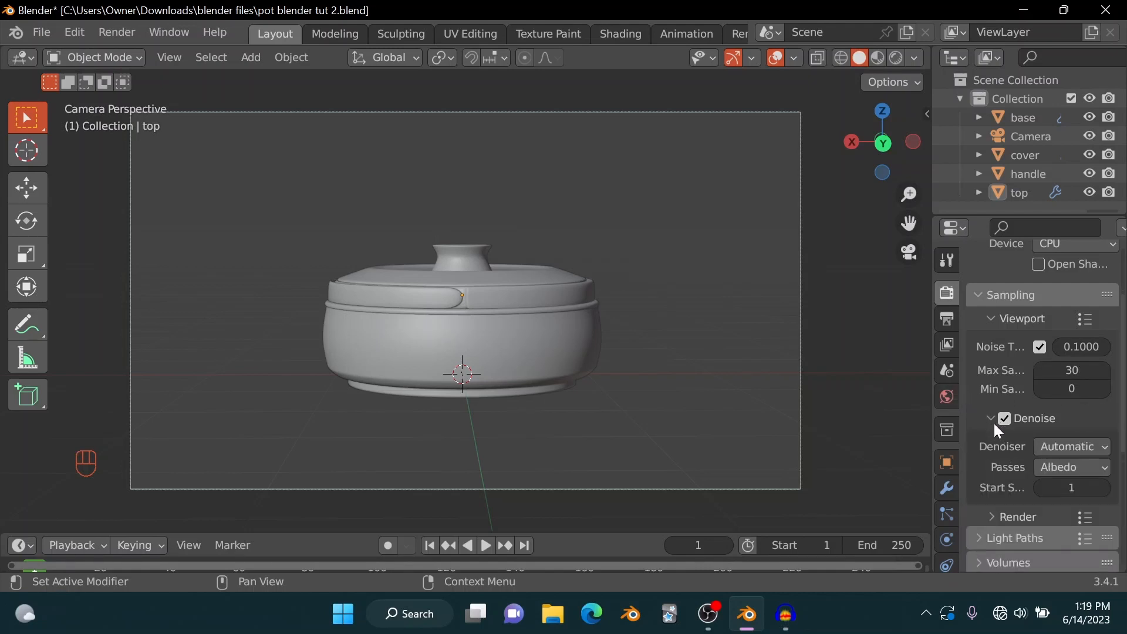
left_click(1073, 486)
type("8")
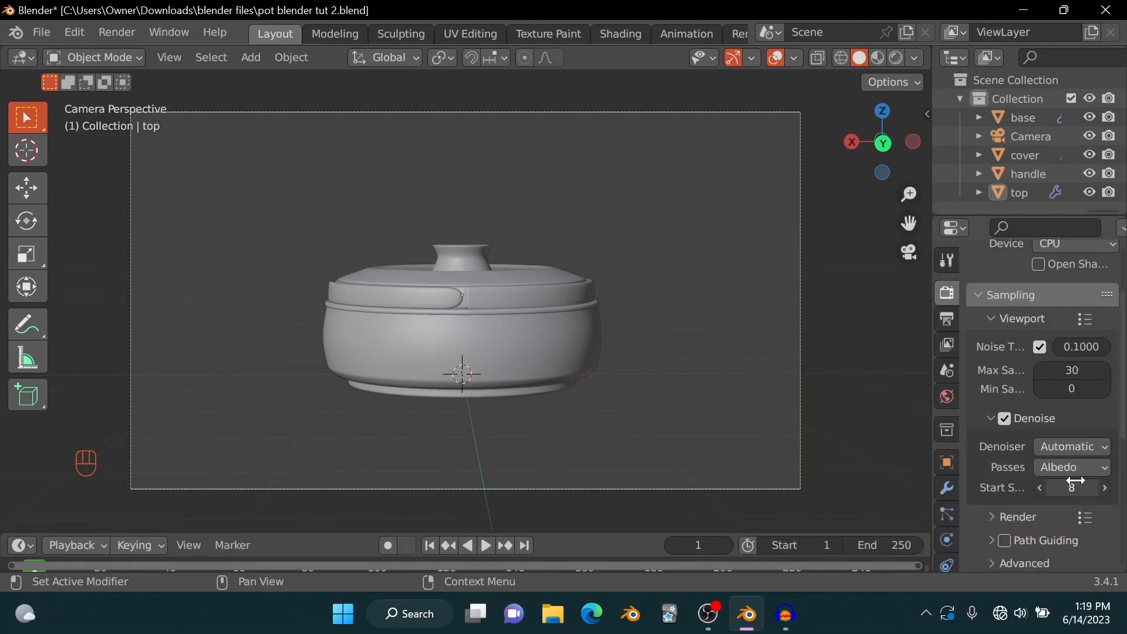
key("Return")
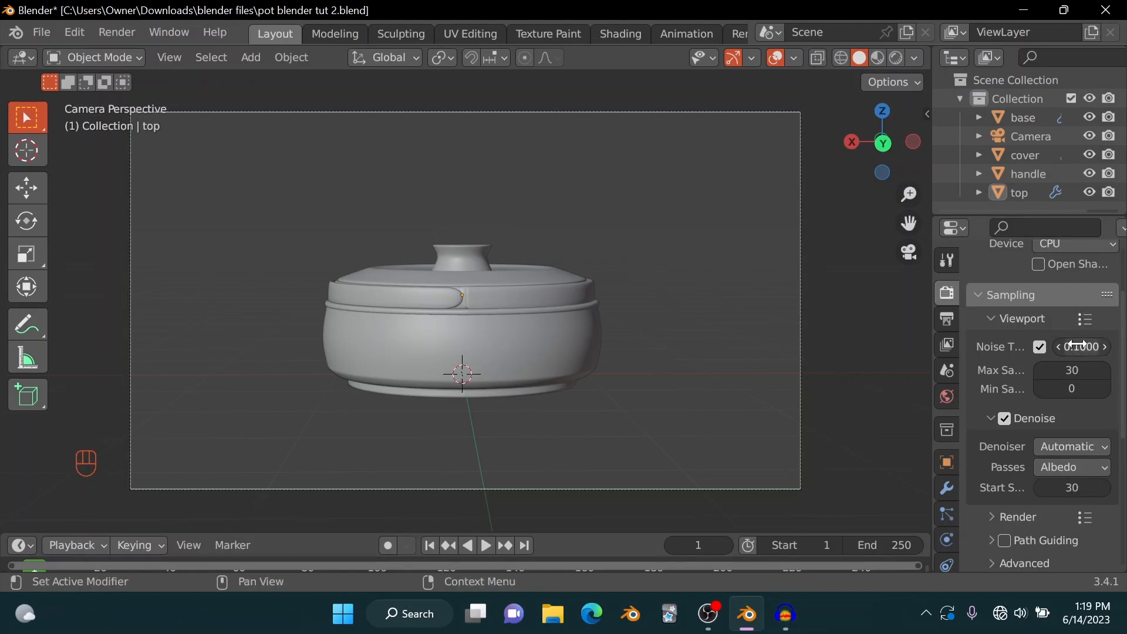
scroll(1065, 458, "down", 1)
scroll(1082, 469, "up", 2)
scroll(1066, 452, "up", 2)
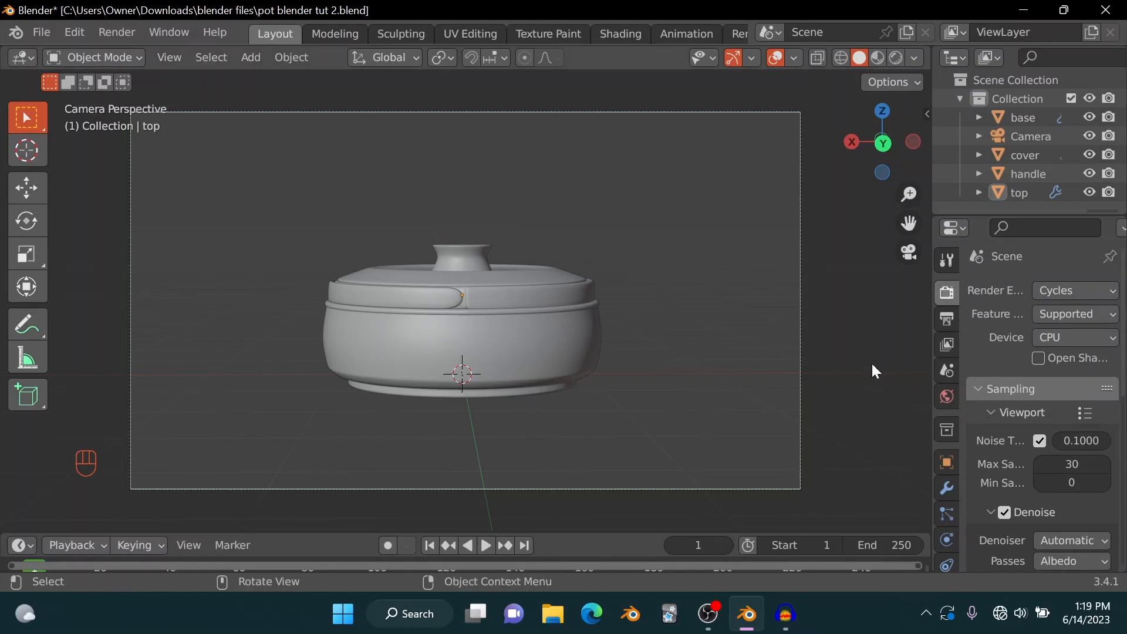
scroll(1052, 499, "down", 1)
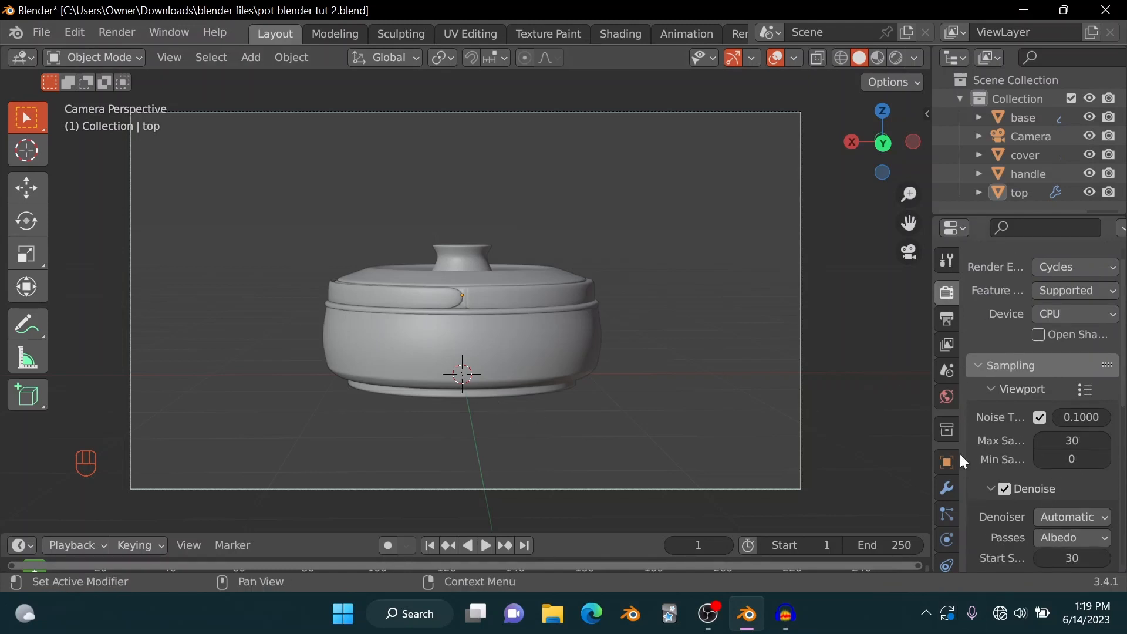
scroll(997, 320, "down", 1)
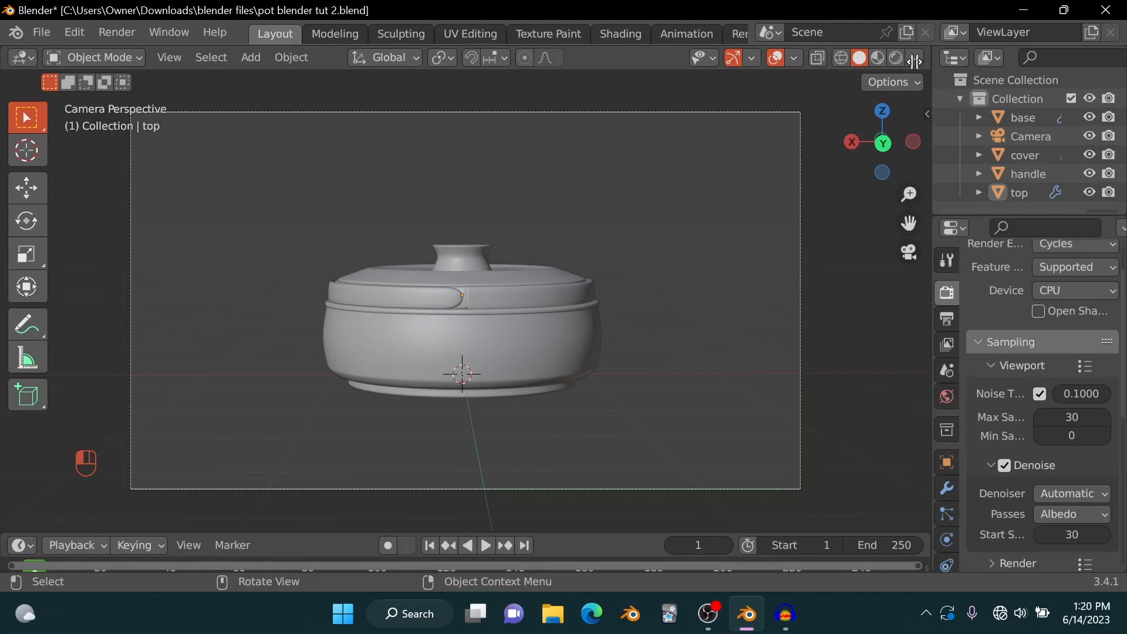
- Split the viewport with a rendered left view and add an area light
left_click_drag(914, 61, 786, 117)
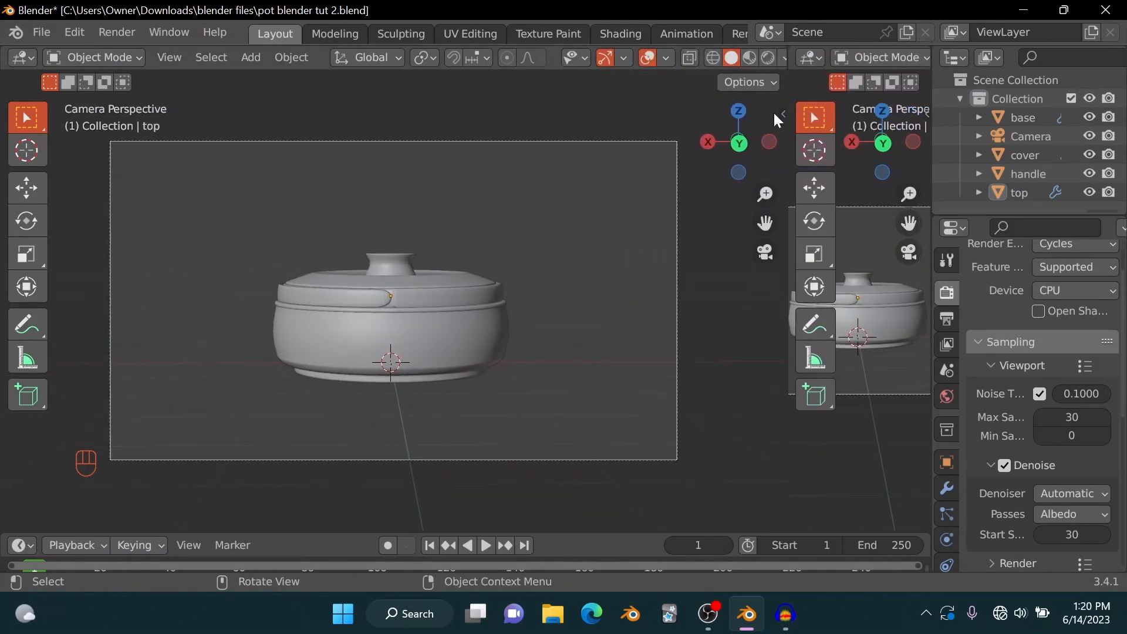
left_click(769, 59)
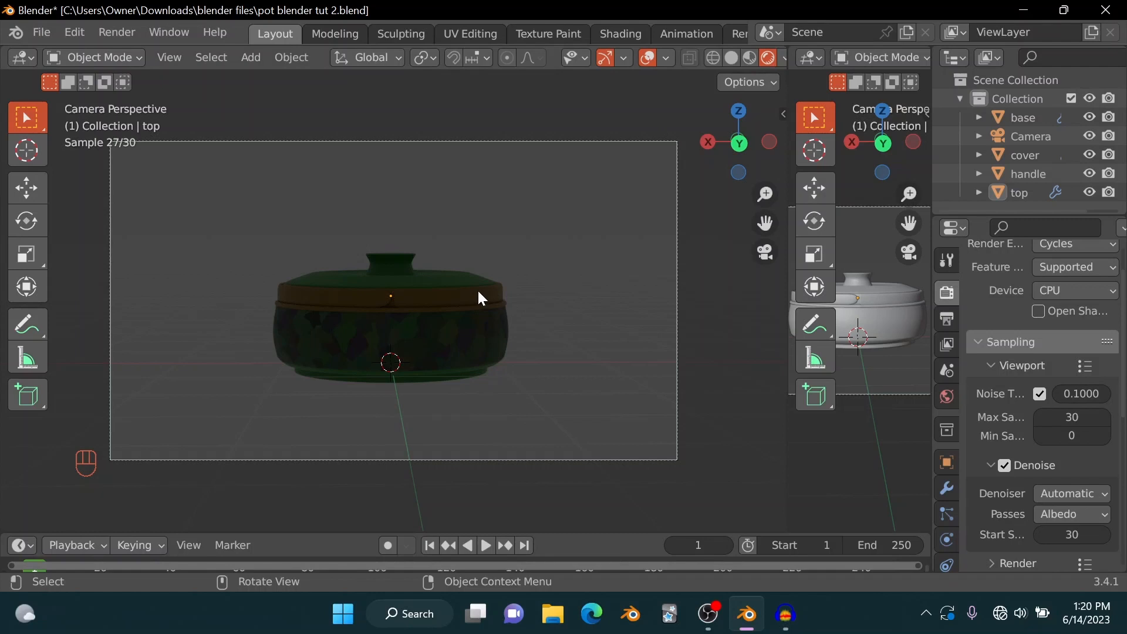
key("shift+a")
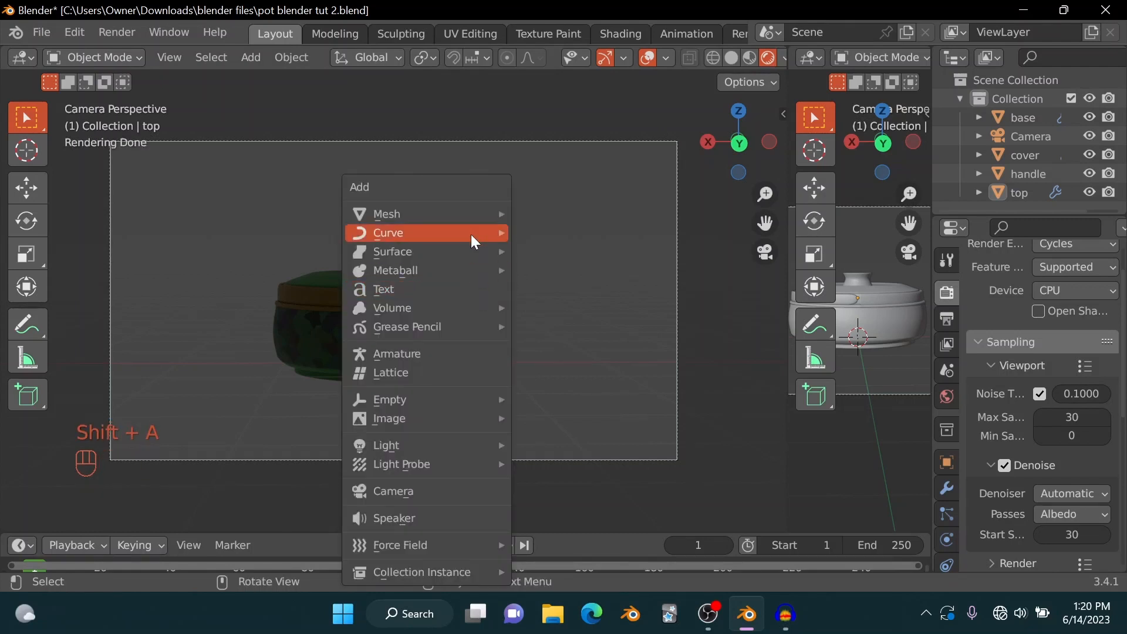
mouse_move(477, 445)
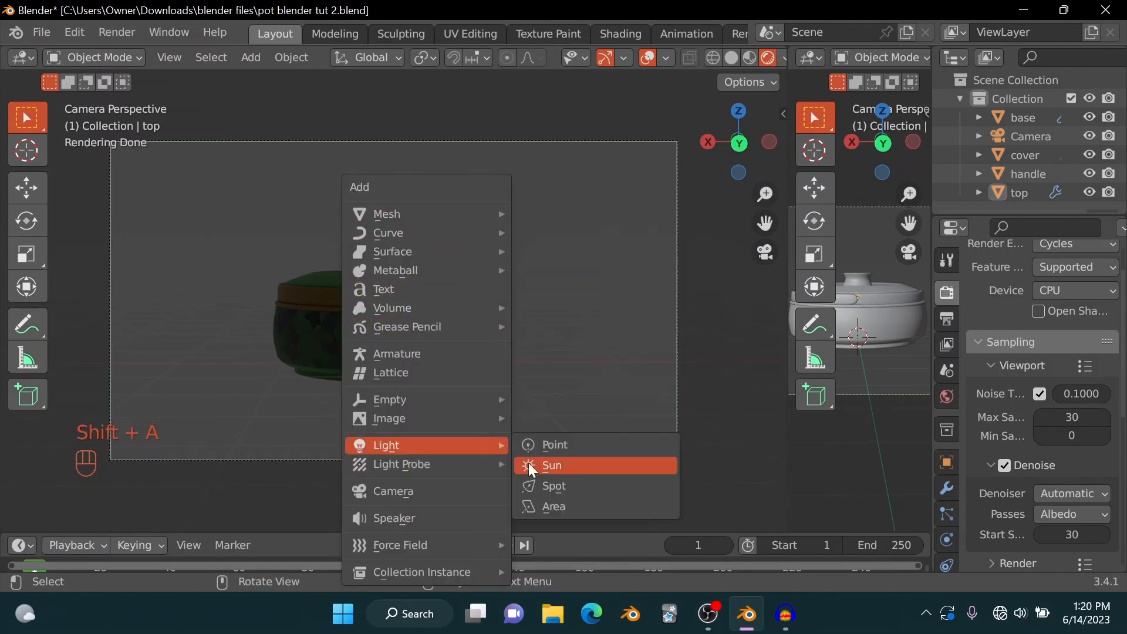
left_click(556, 503)
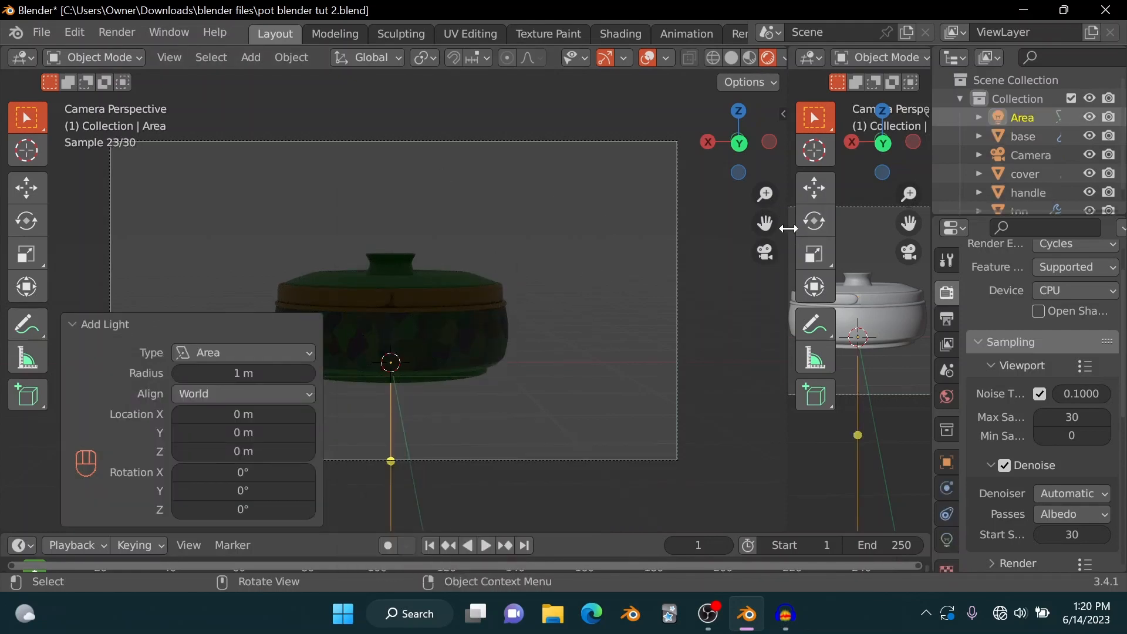
left_click_drag(788, 228, 603, 216)
scroll(1015, 359, "up", 3)
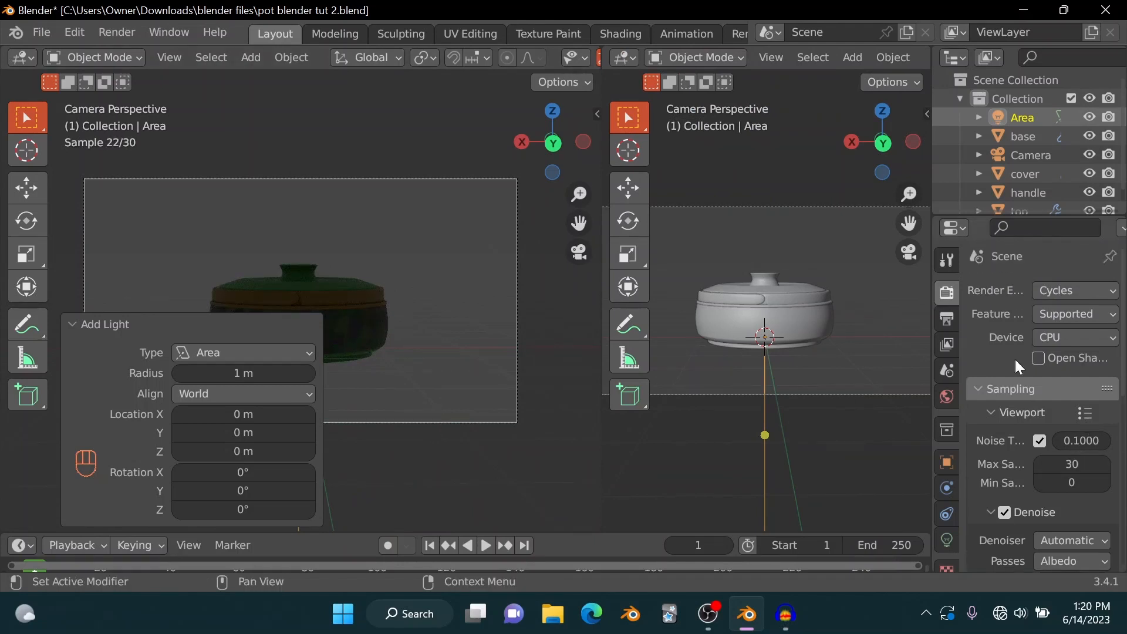
- Enable Render Region in the Output Properties
left_click(946, 319)
left_click(456, 327)
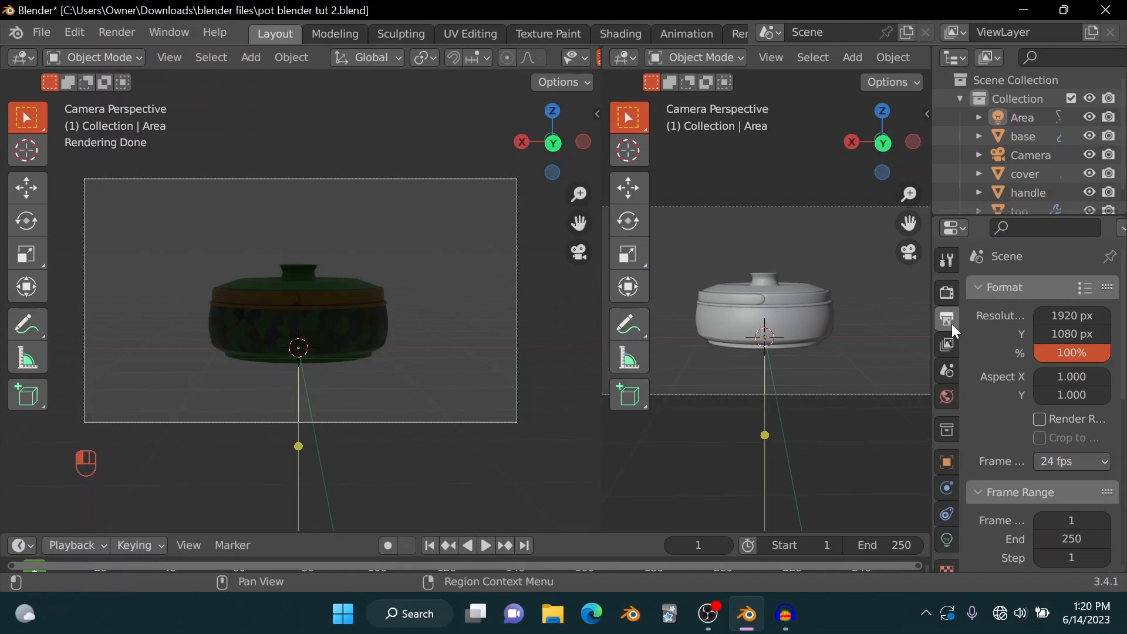
left_click(1040, 421)
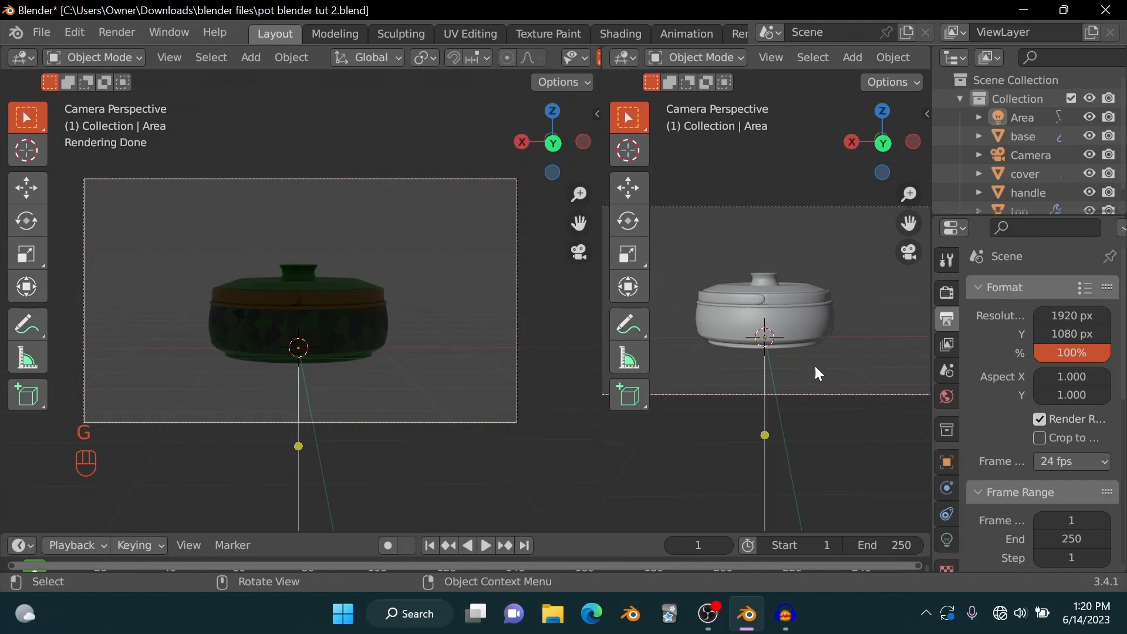
- Raise the Area light about 2 m along Z
left_click(765, 385)
key("g")
key("z")
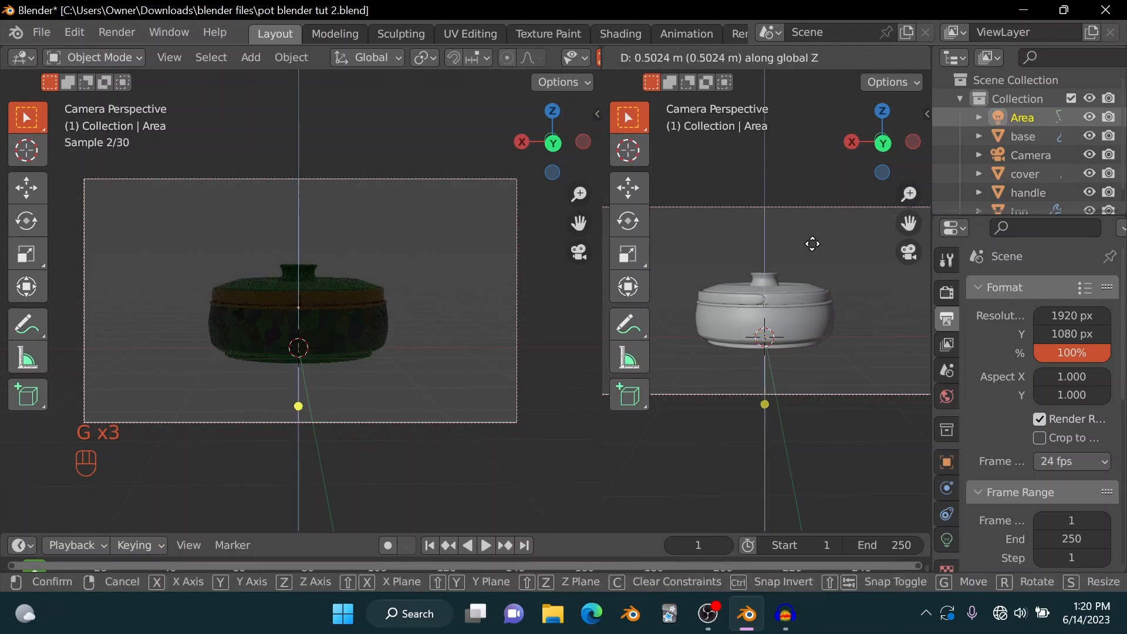
left_click(817, 189)
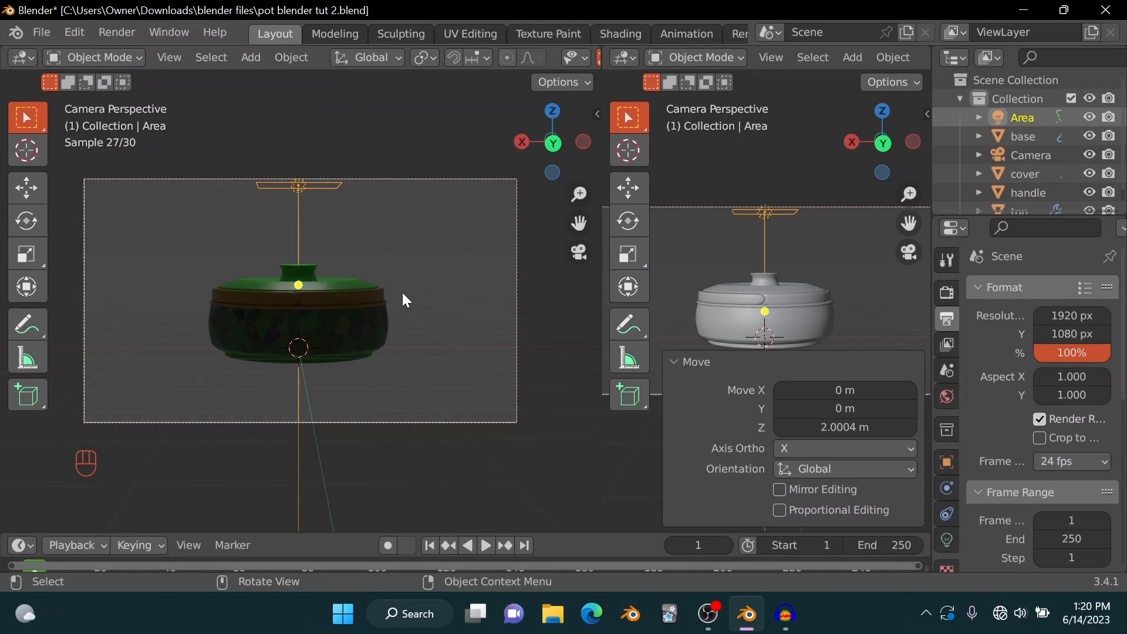
- Align the camera to a close view of the lid and adjust it vertically
middle_click_drag(403, 292, 355, 329)
scroll(355, 329, "up", 2)
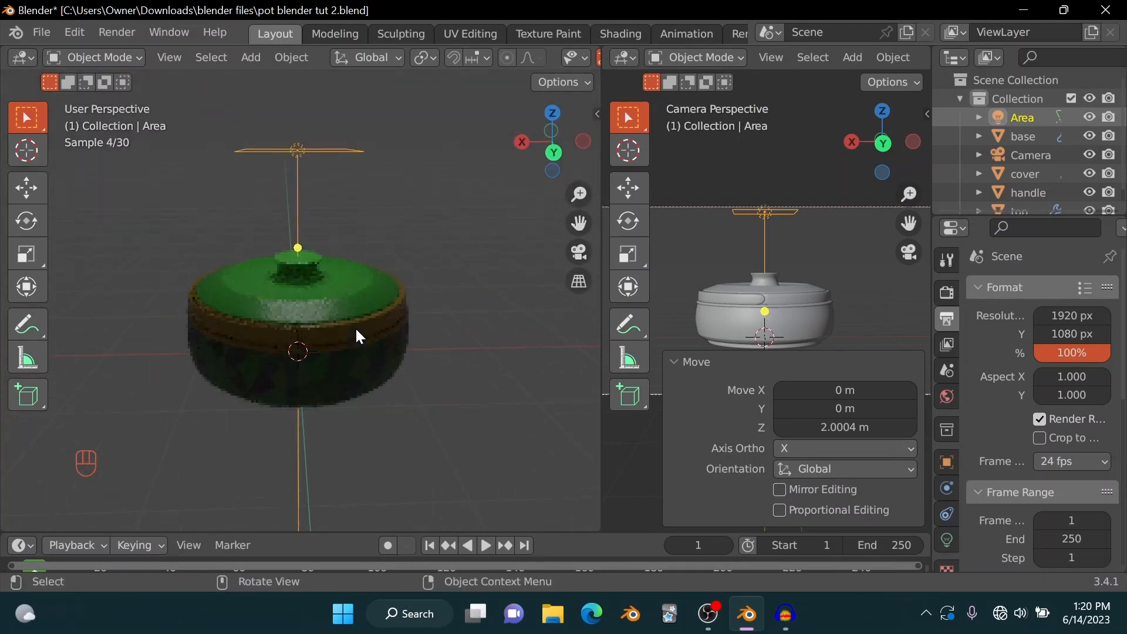
scroll(358, 331, "up", 2)
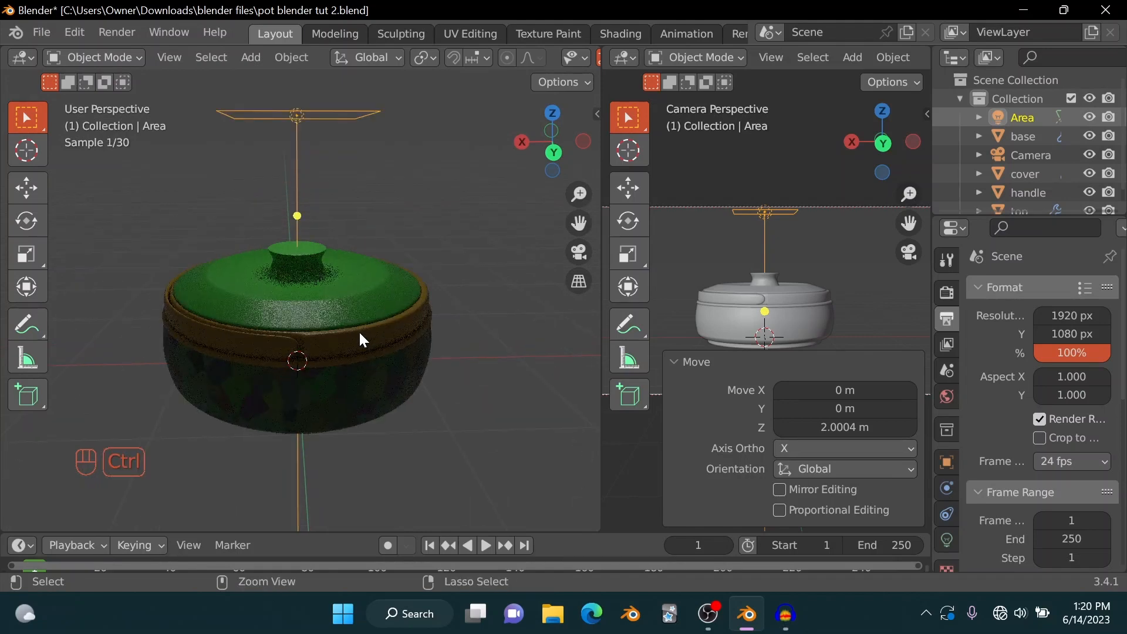
key("ctrl+alt+KP_0")
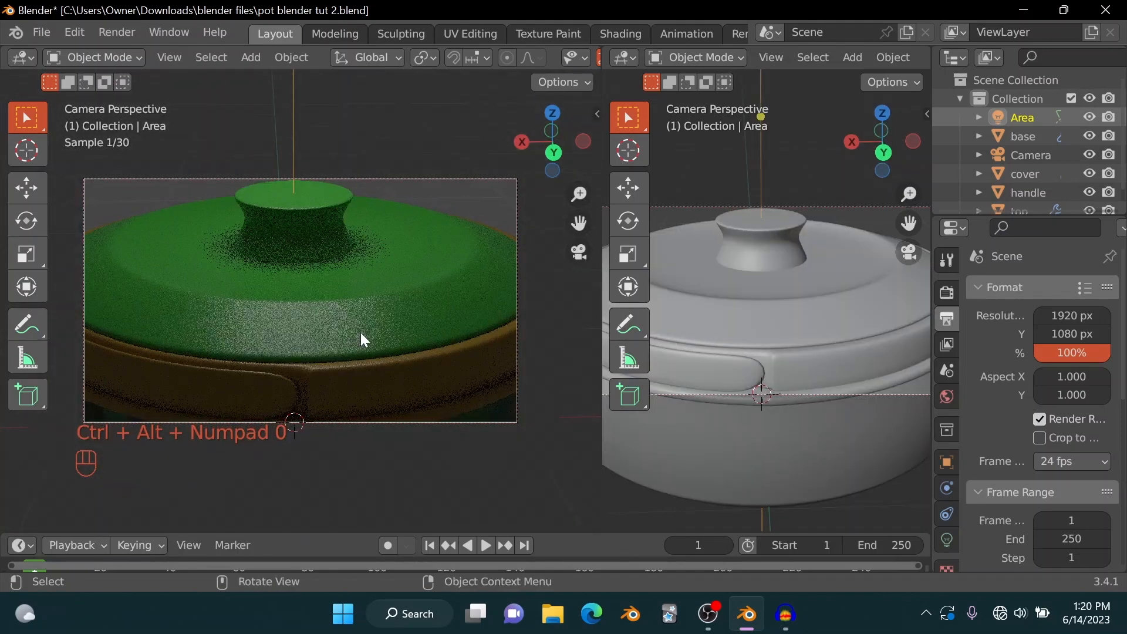
key("g")
key("z")
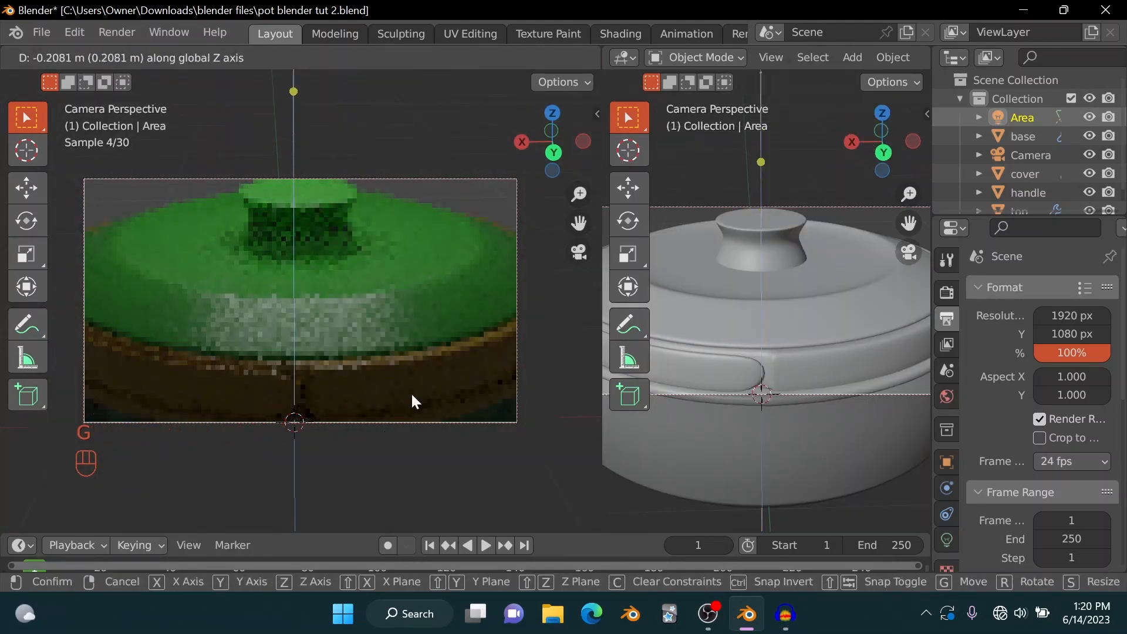
left_click(429, 421)
- Dolly the camera about 5.34 m back along its local Z to frame the pot
left_click(1027, 156)
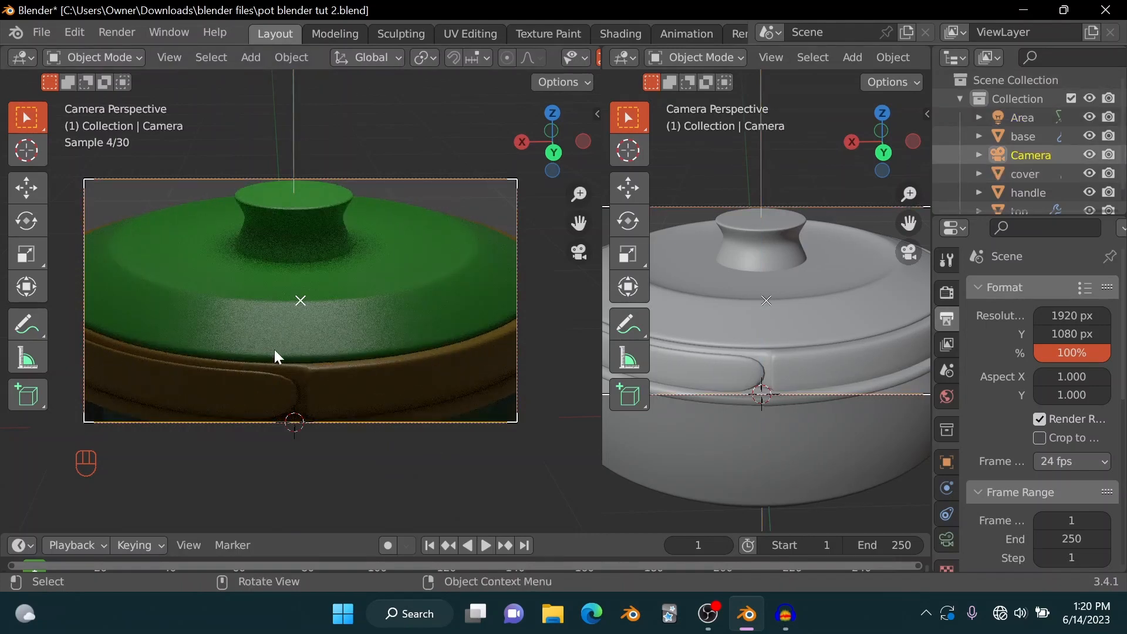
key("g")
key("z")
key("z")
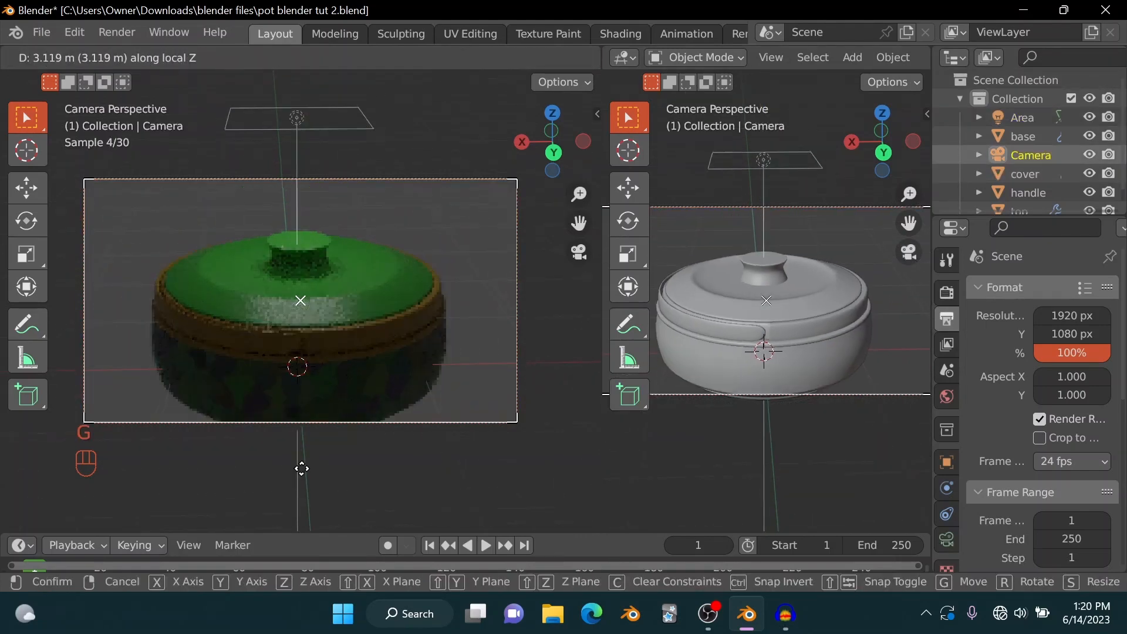
left_click(314, 503)
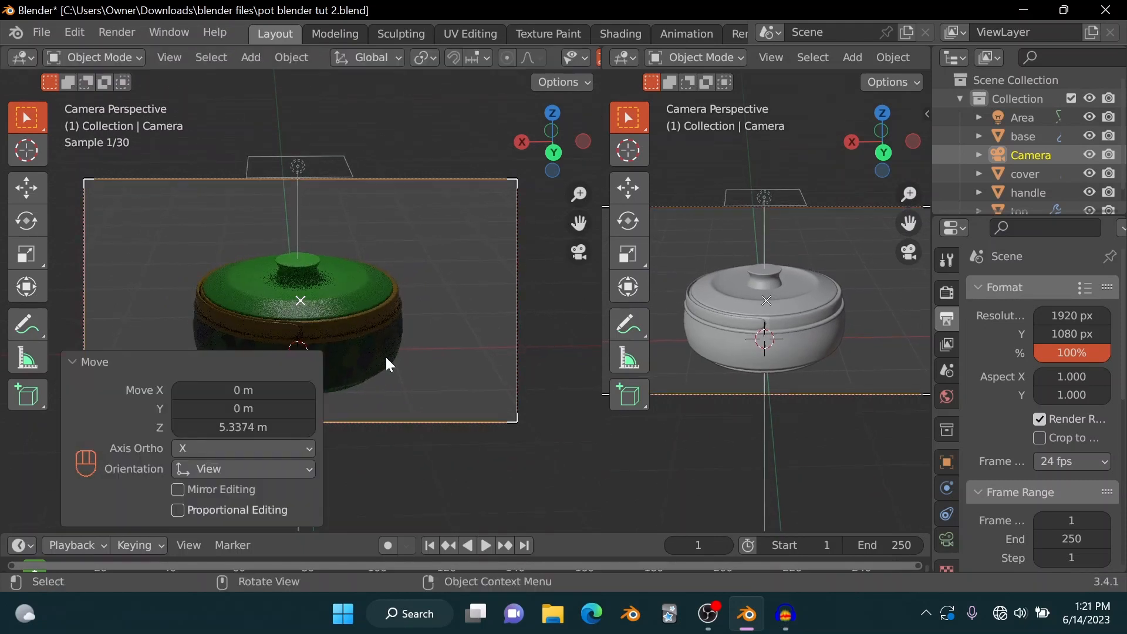
- Select the Area light and show its Object Data settings
left_click(405, 299)
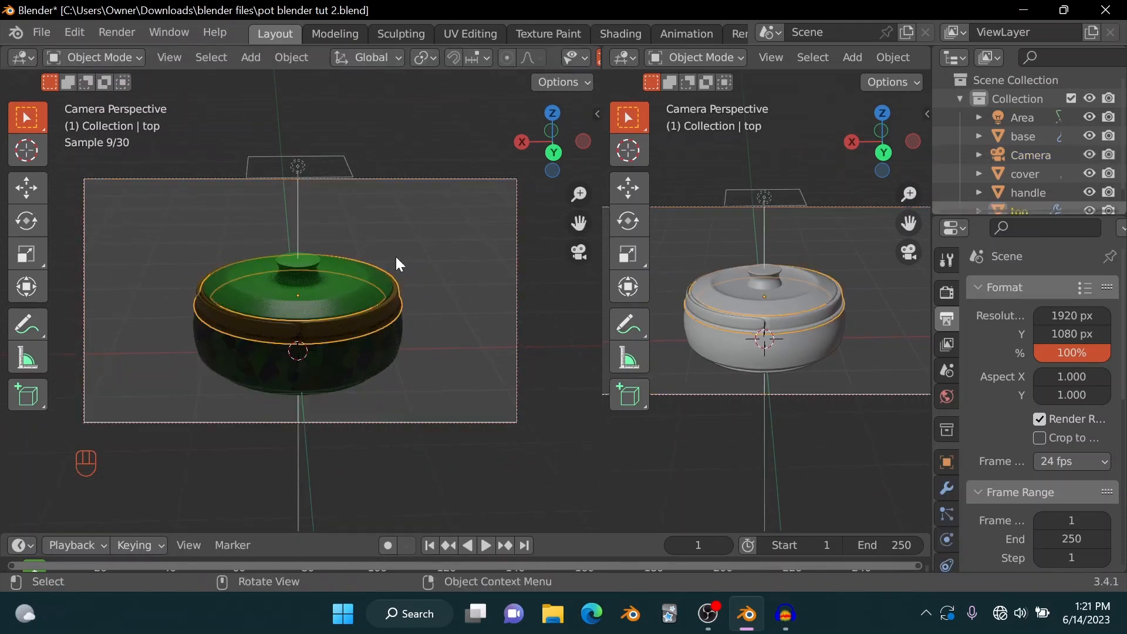
left_click(299, 167)
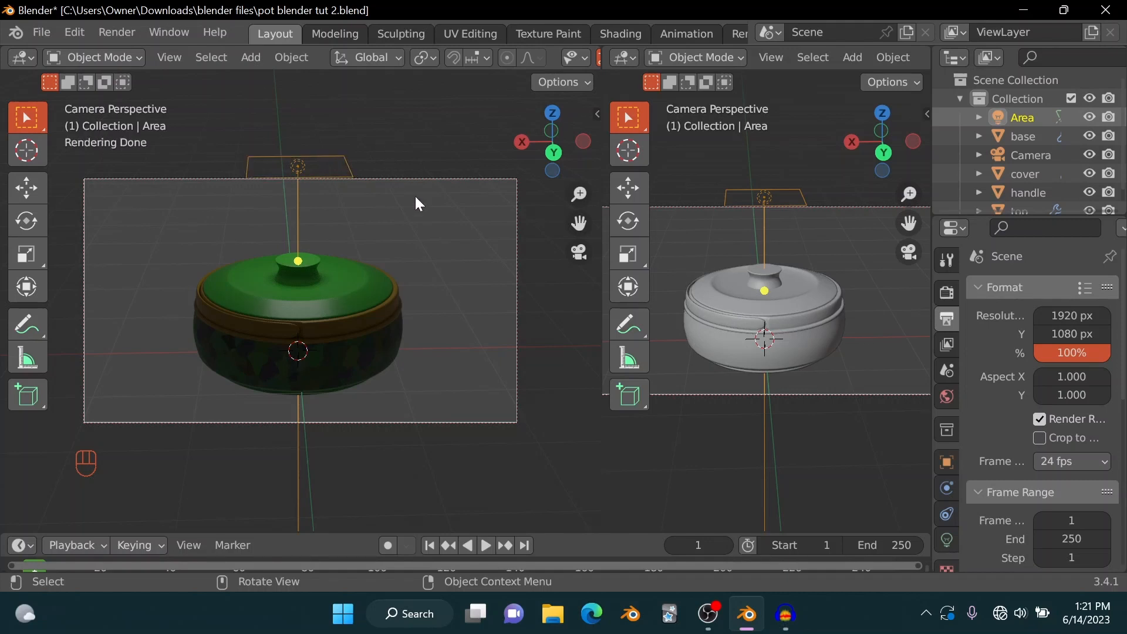
left_click(947, 540)
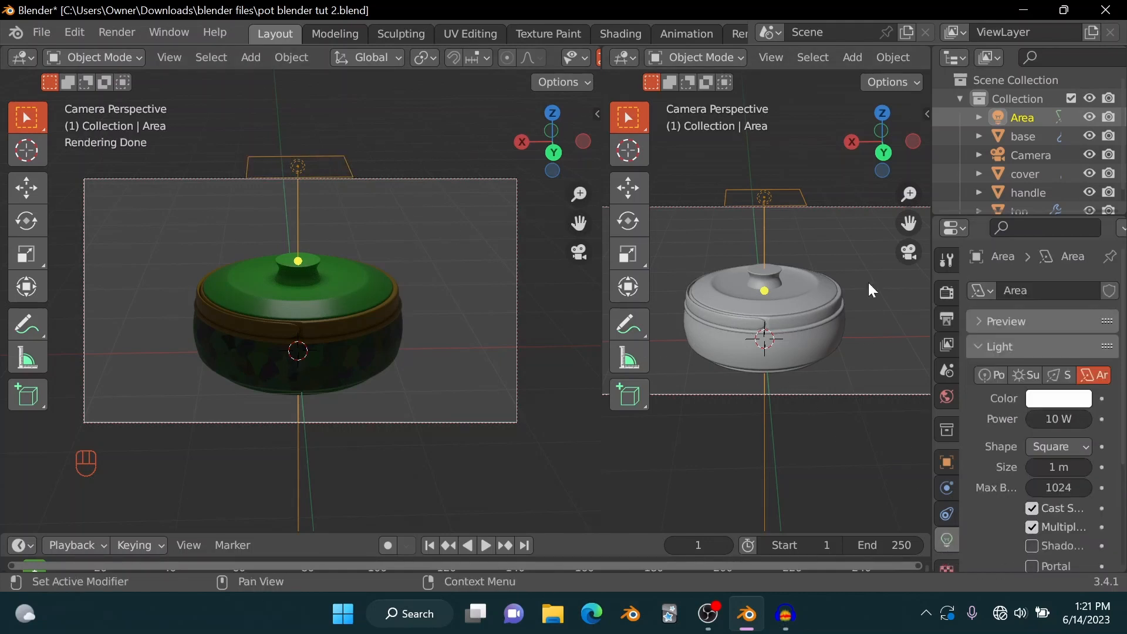
- Enlarge the area light to 1.93 m and set its power to 100 W
left_click_drag(352, 181, 699, 205)
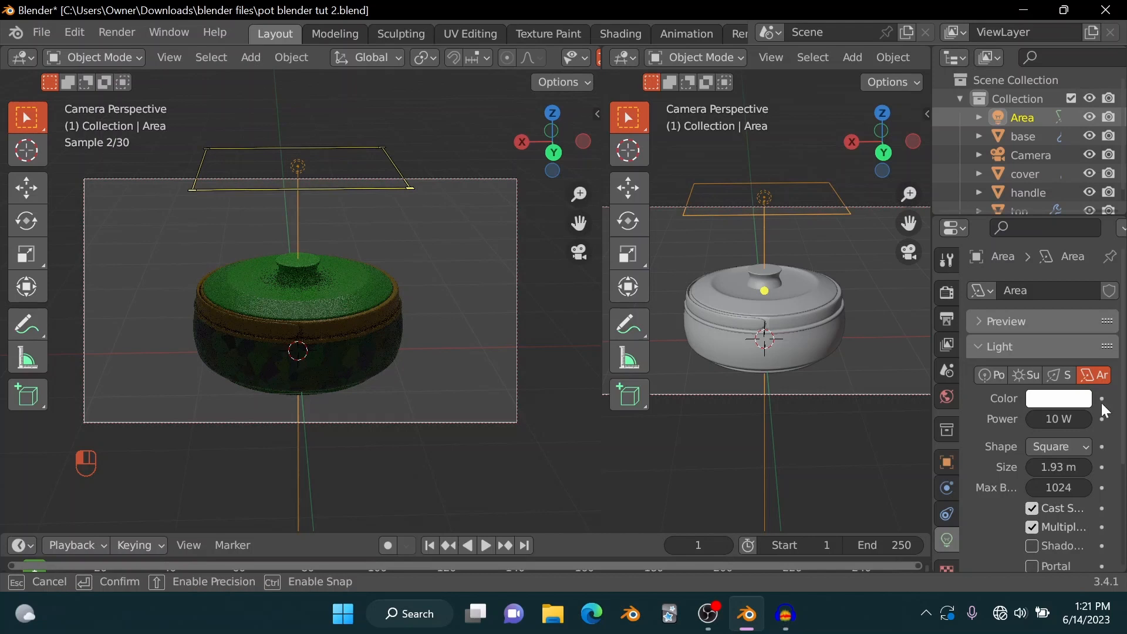
left_click_drag(1106, 411, 1106, 411)
left_click(1058, 418)
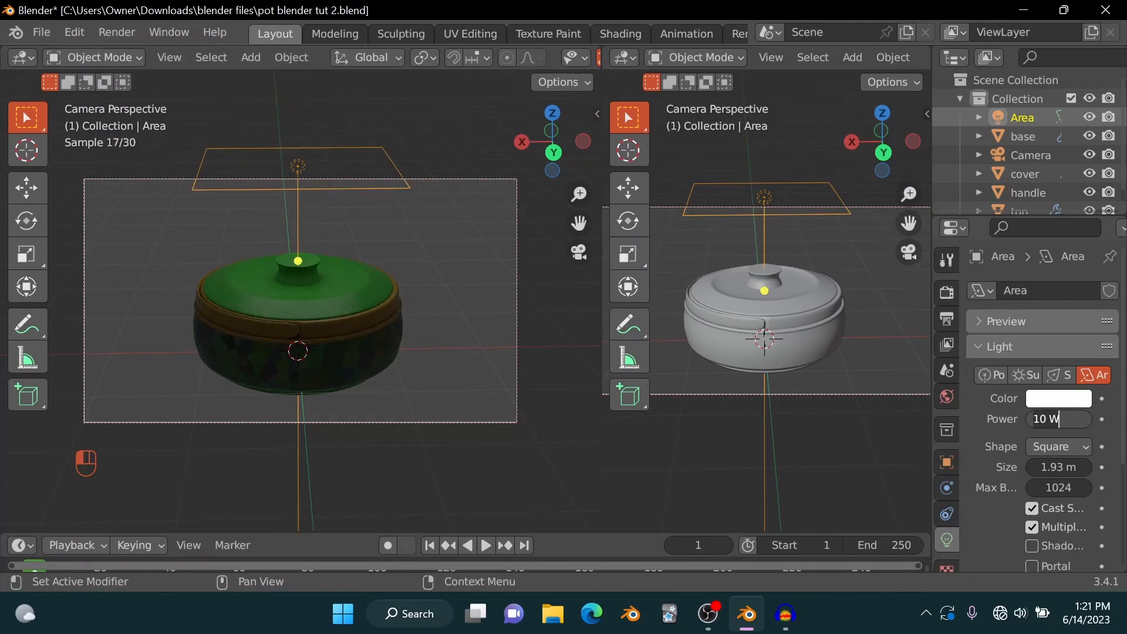
key("BackSpace")
key("BackSpace")
type("0")
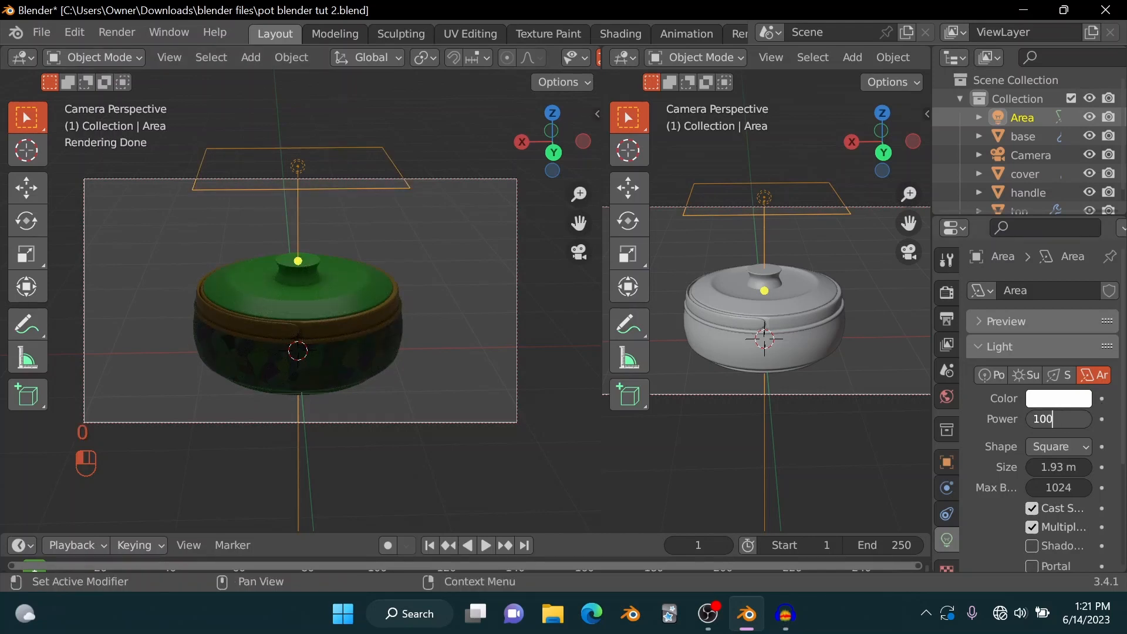
key("Return")
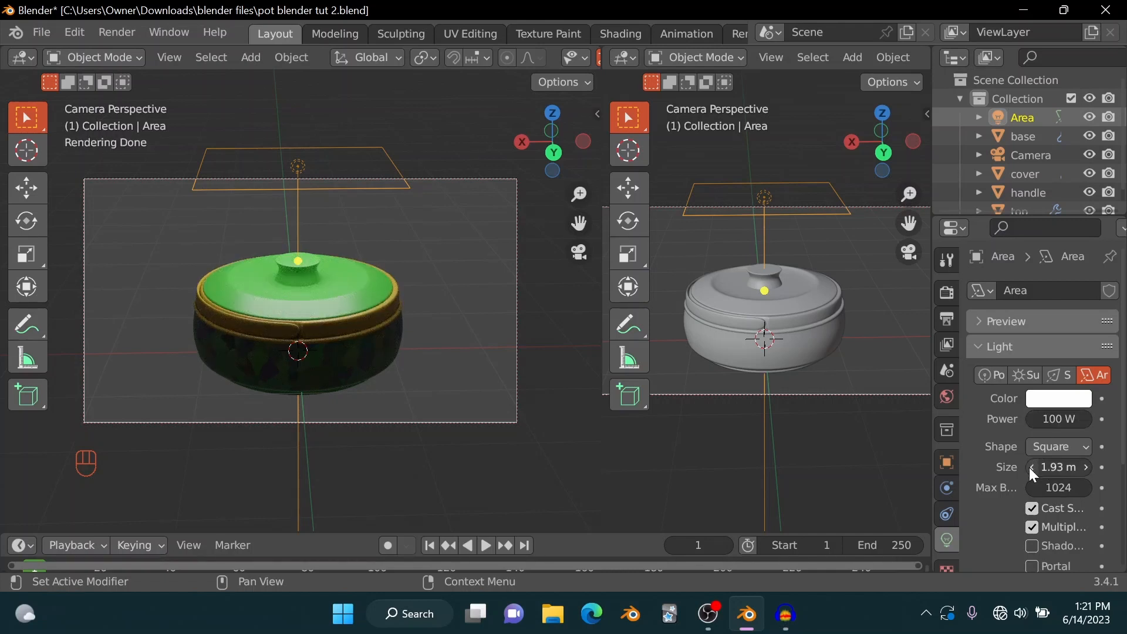
- Change the area light's shape to Disk
left_click(1042, 452)
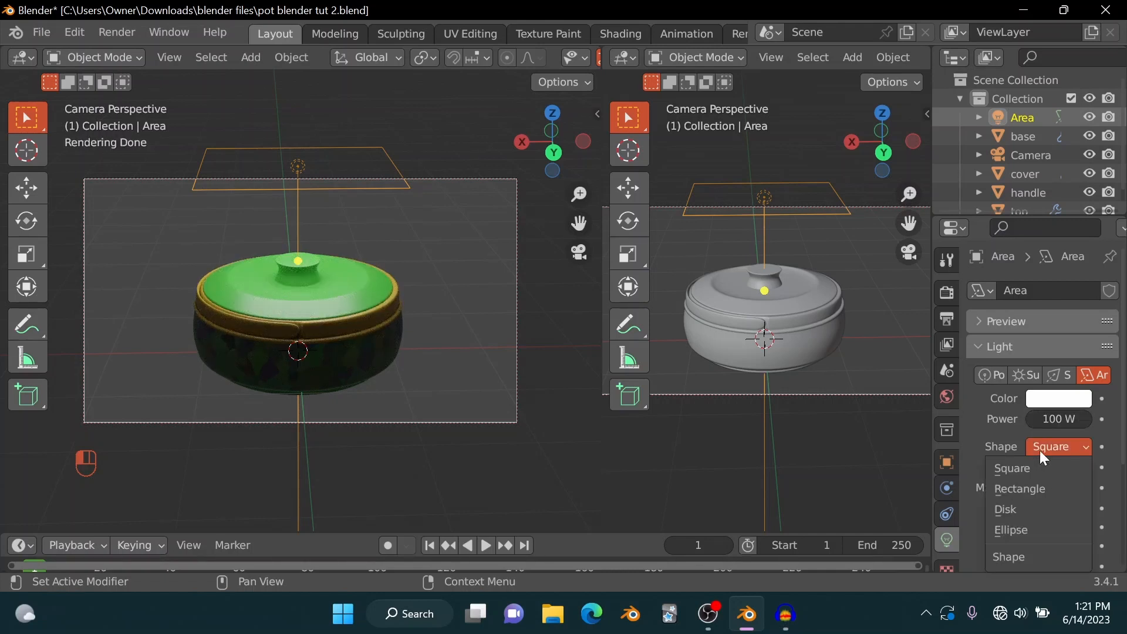
left_click(1021, 530)
middle_click_drag(793, 345, 830, 334)
scroll(826, 328, "up", 5)
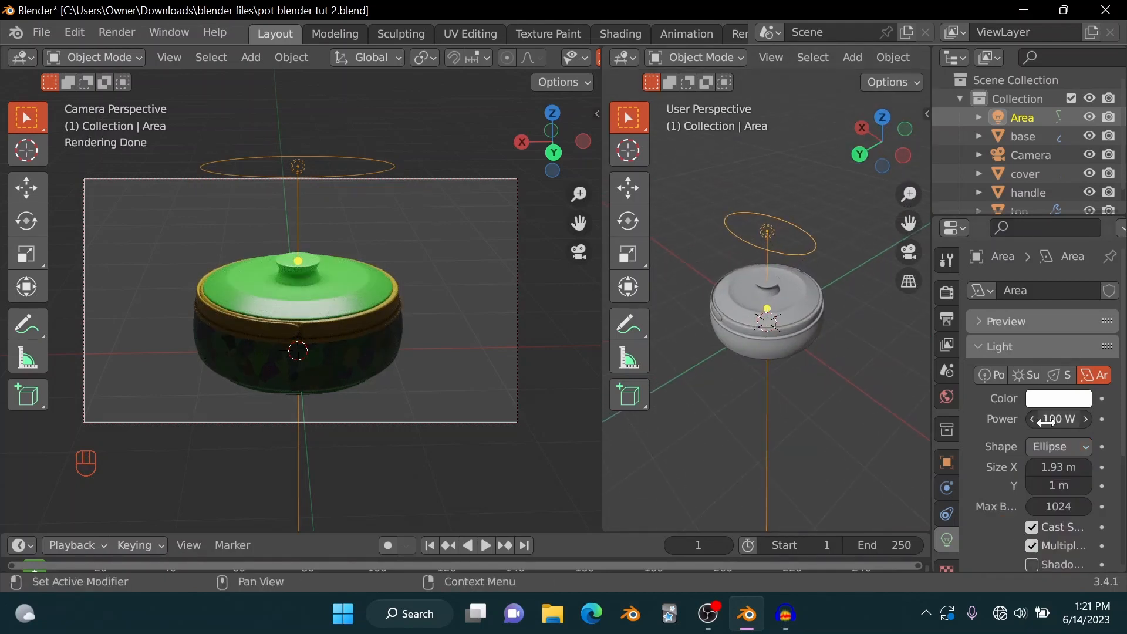
left_click(1051, 452)
left_click(1029, 508)
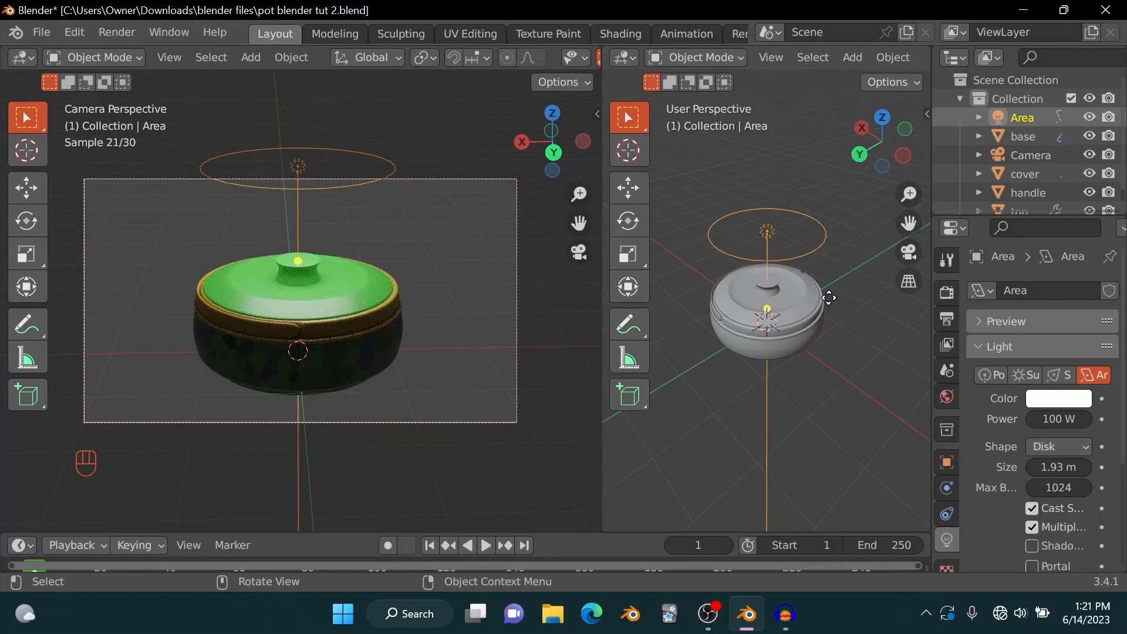
key("g")
key("y")
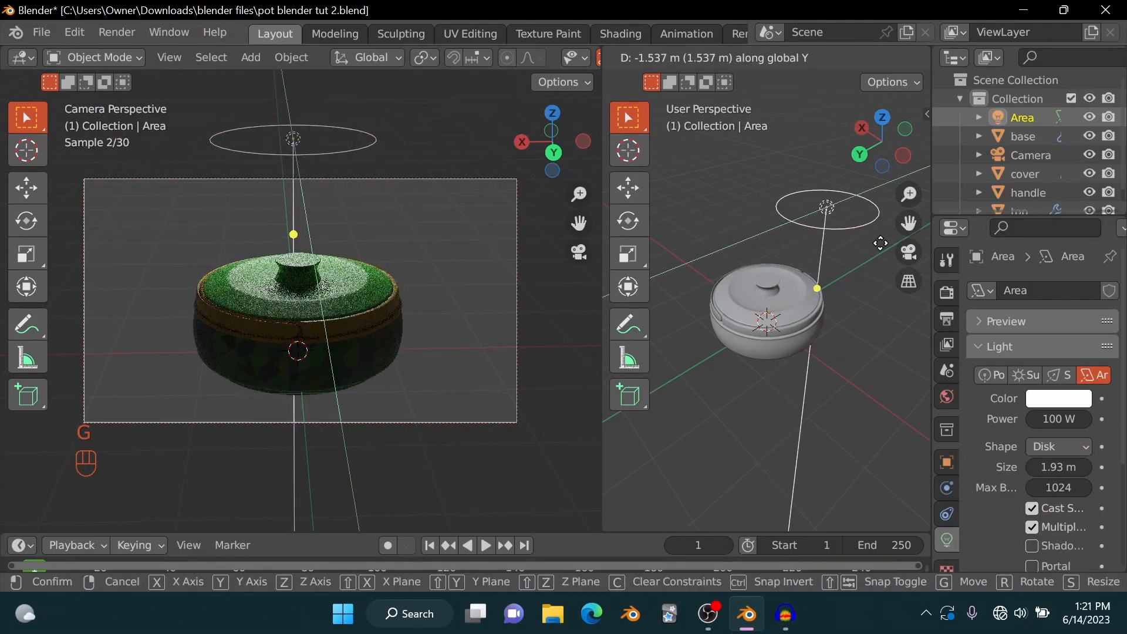
- Move the light to -1.79 m along Y and save the file
left_click(891, 233)
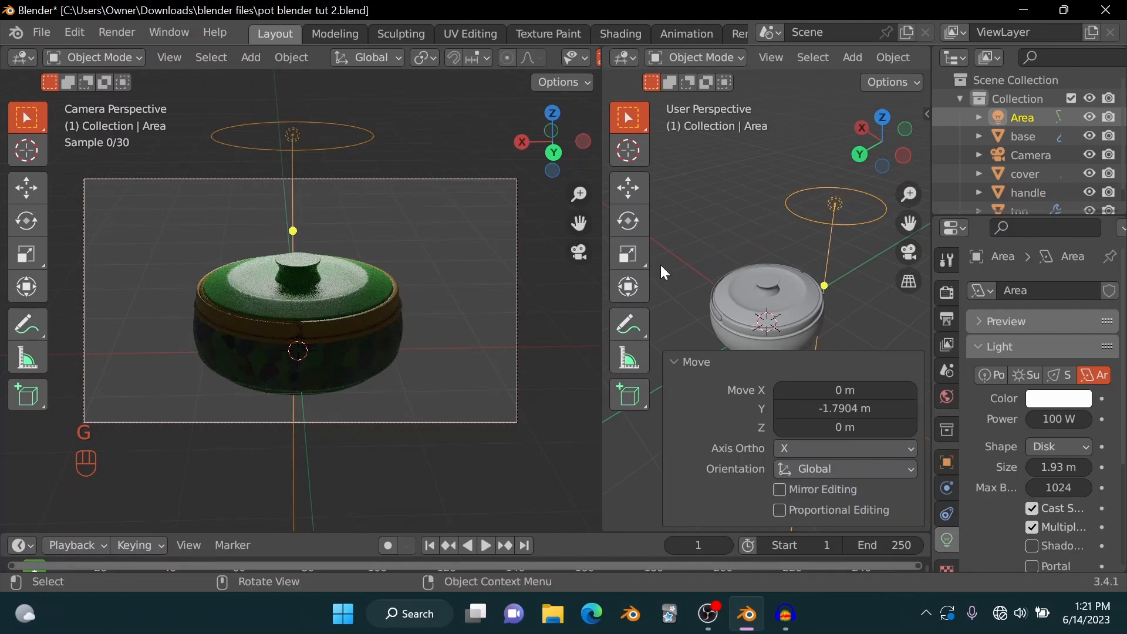
left_click_drag(603, 257, 565, 257)
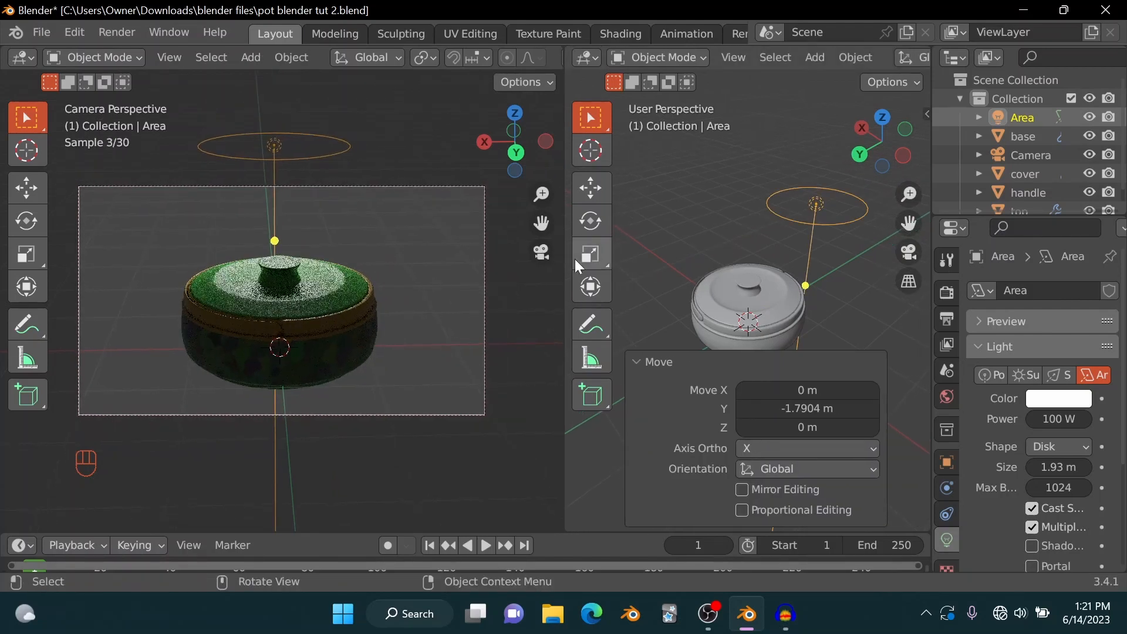
key("ctrl+s")
scroll(856, 300, "up", 1)
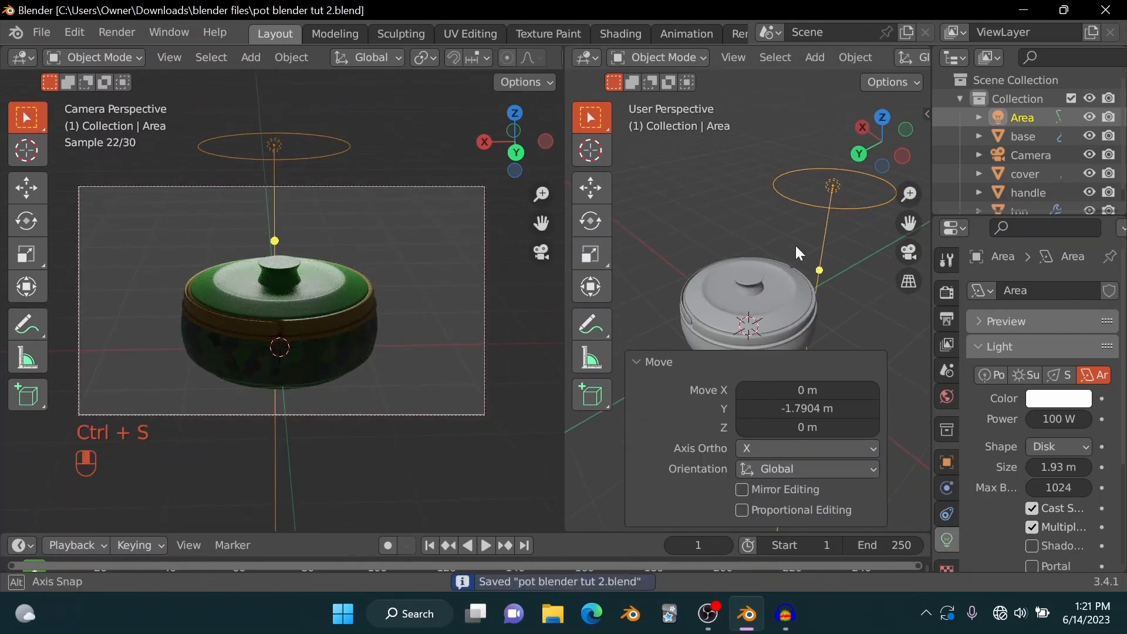
middle_click_drag(799, 251, 843, 154)
scroll(869, 196, "down", 2)
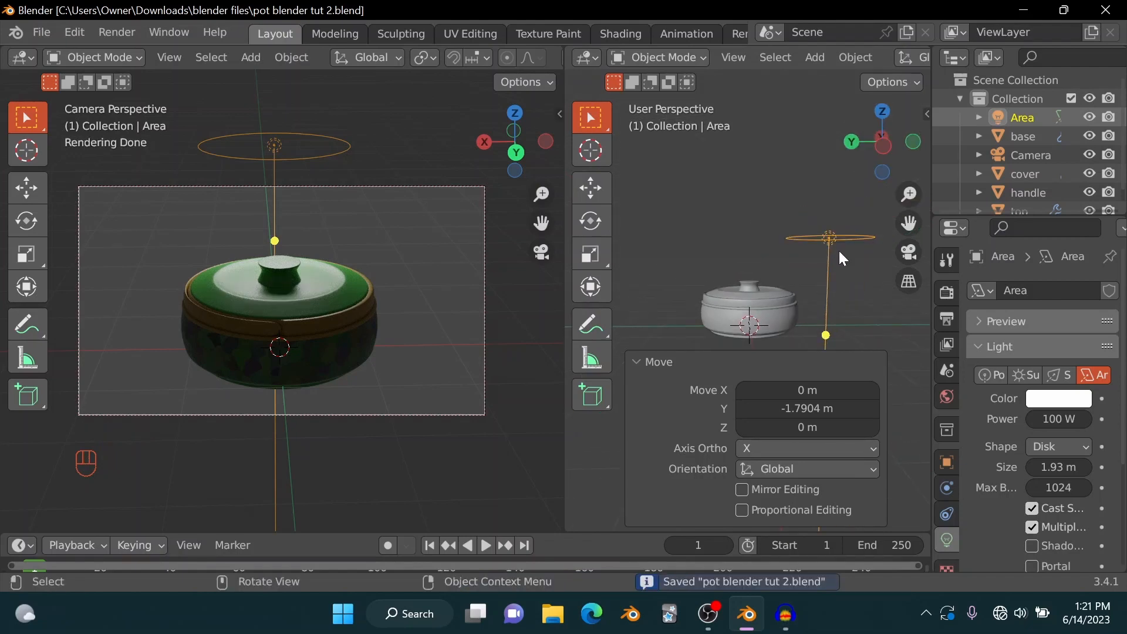
- Tilt the area light 38° about X and enlarge it to 2.2 m
key("r")
key("y")
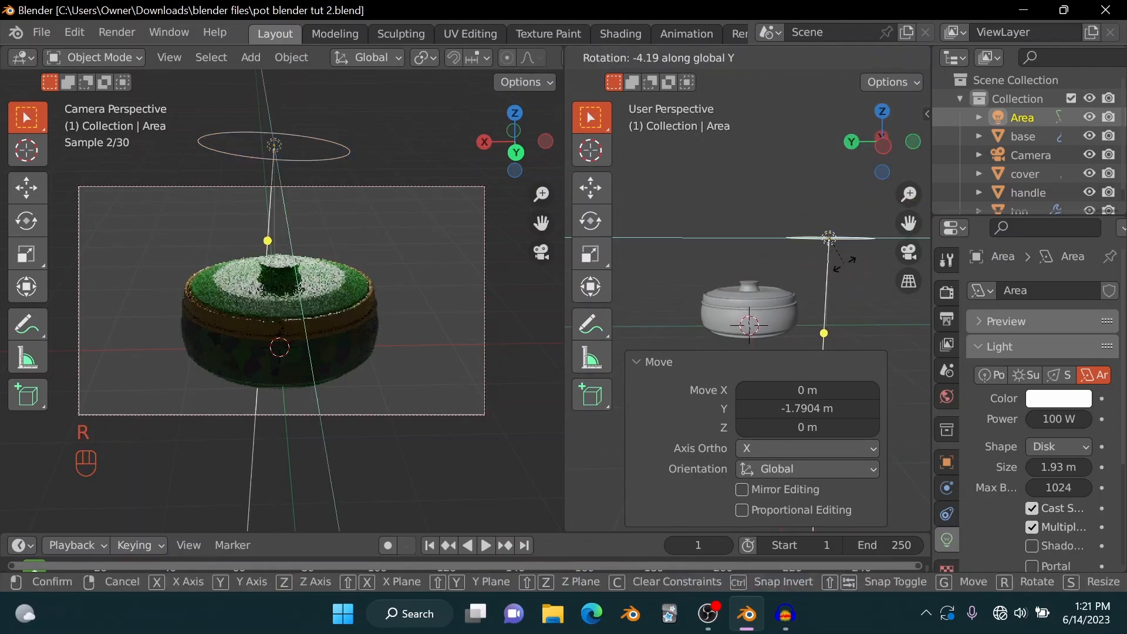
key("x")
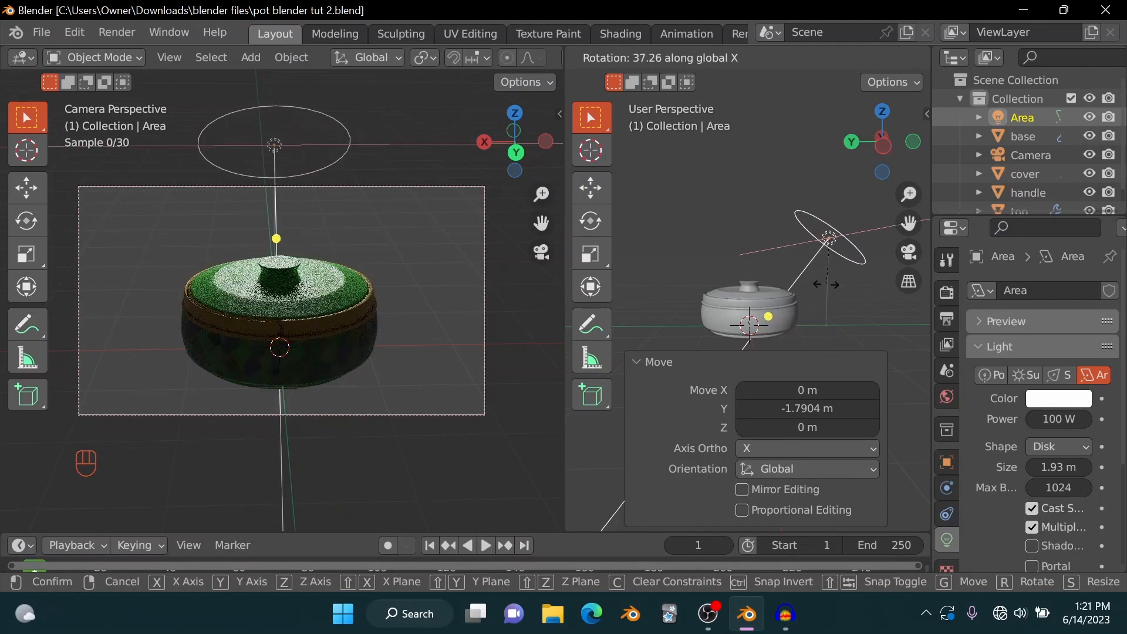
left_click(826, 284)
middle_click_drag(826, 284, 902, 285)
left_click(909, 253)
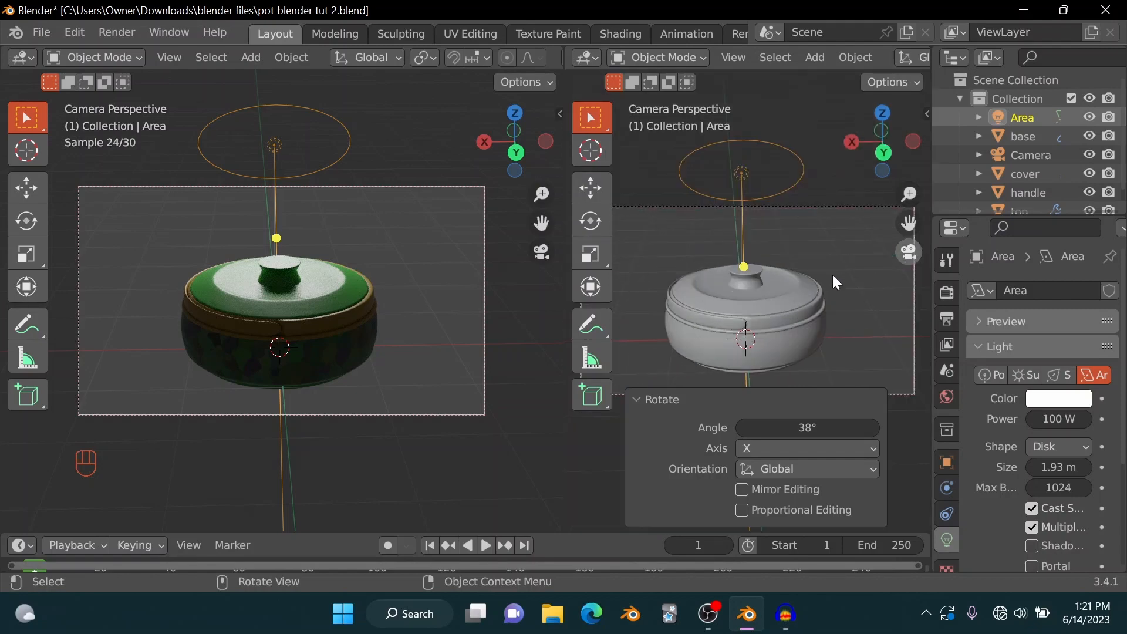
left_click_drag(1057, 467, 1080, 466)
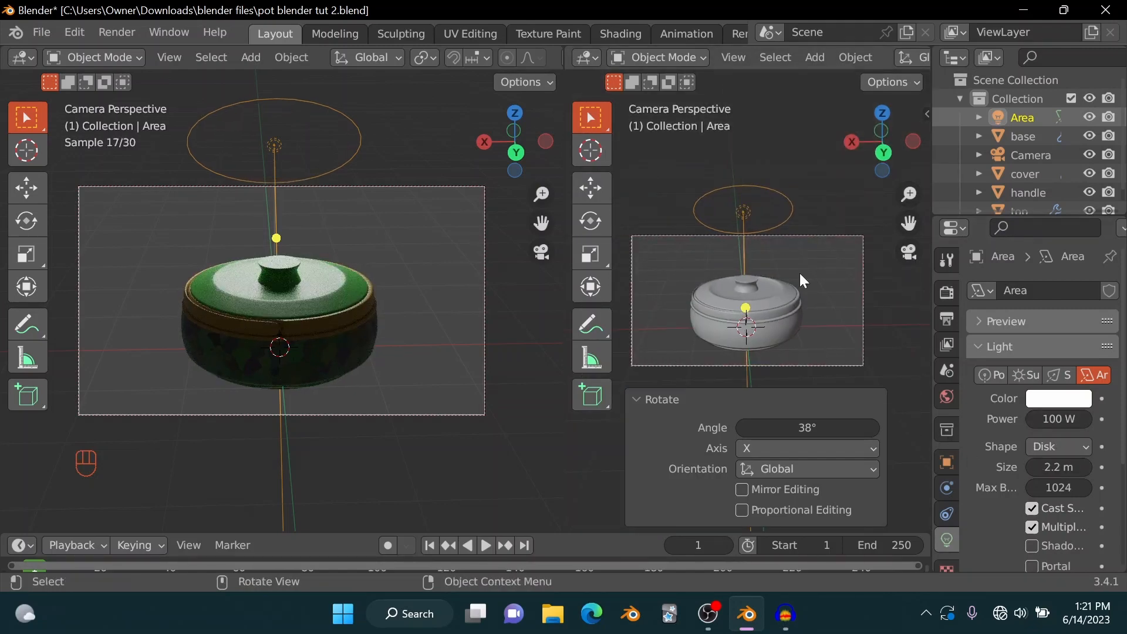
scroll(807, 210, "down", 2)
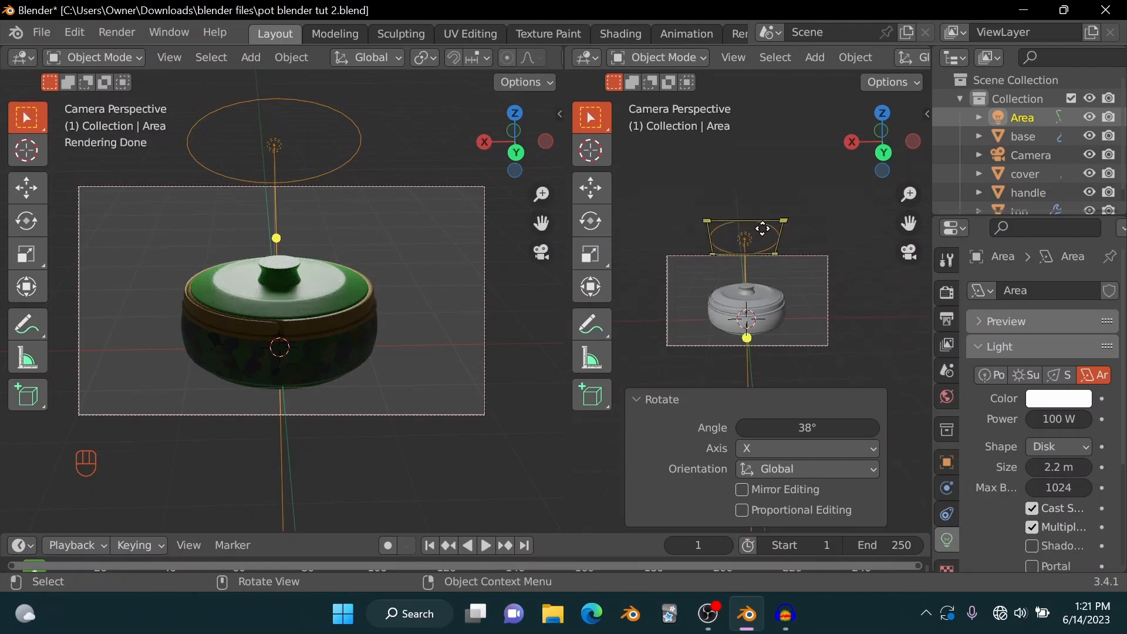
key("shift+d")
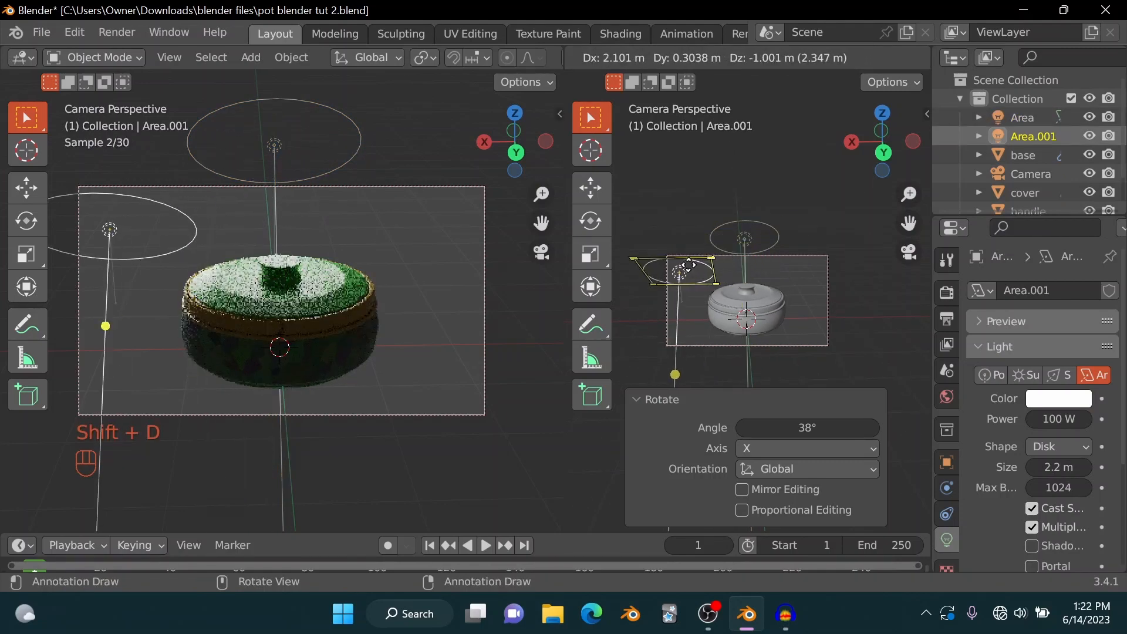
- Place the duplicate light Area.001 on the pot's other side along Y and aim it
left_click(636, 274)
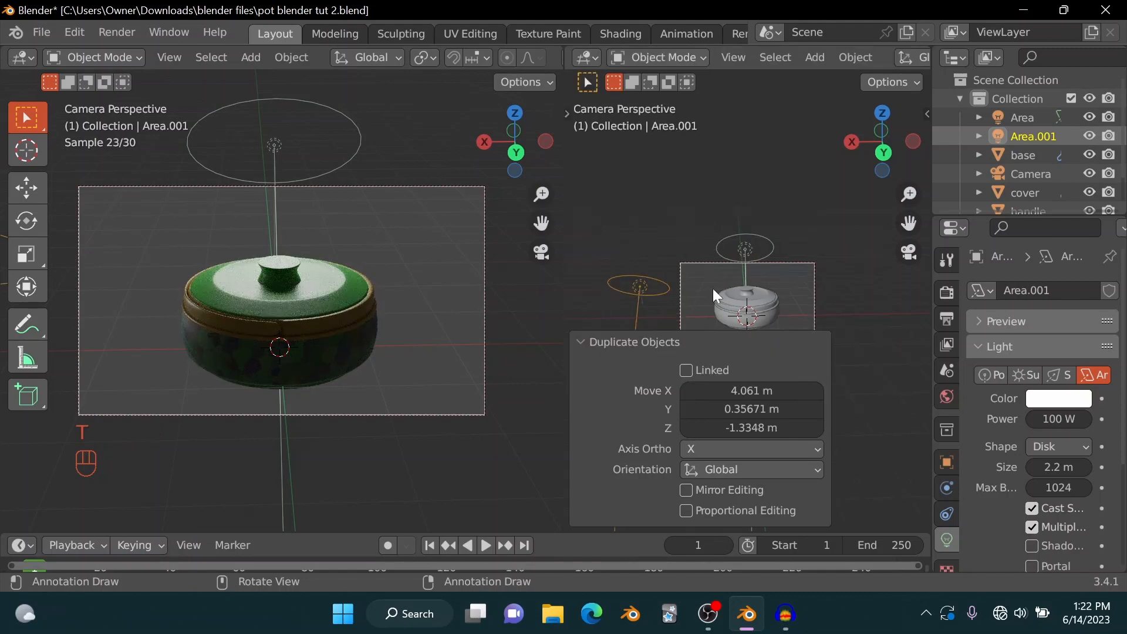
middle_click_drag(671, 240, 786, 274)
left_click(743, 316)
left_click(653, 315)
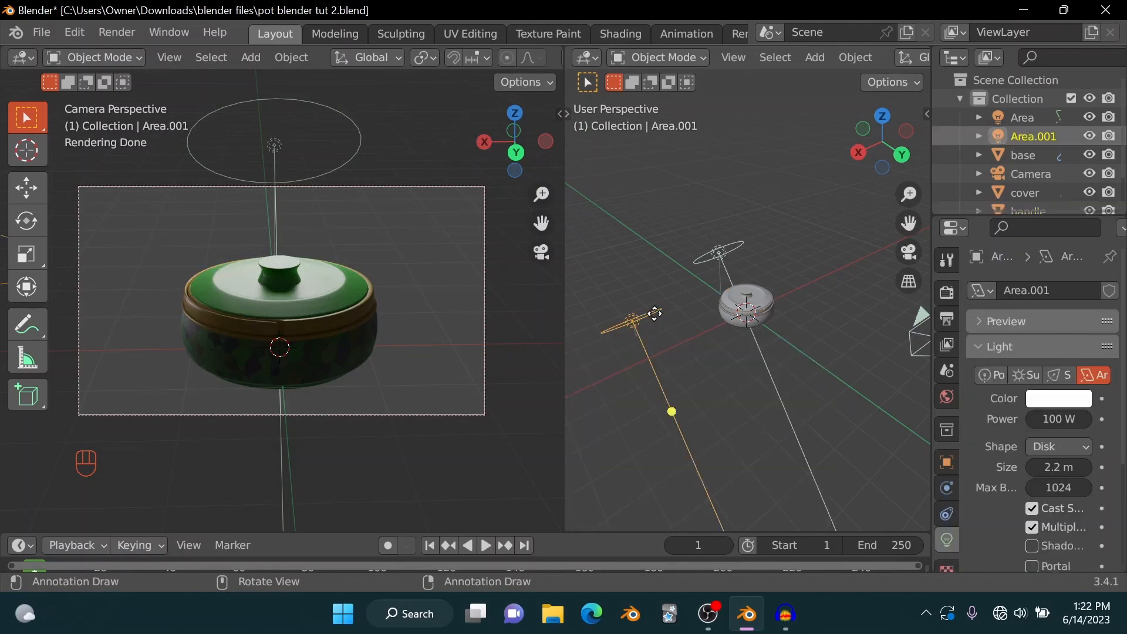
key("g")
key("y")
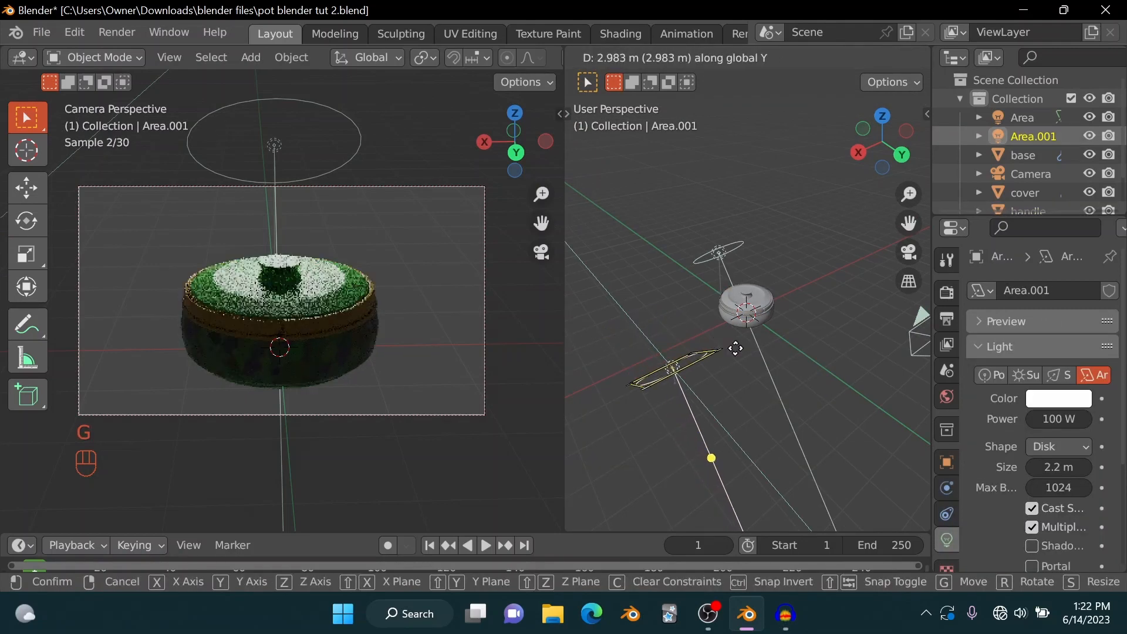
left_click(738, 350)
key("r")
key("r")
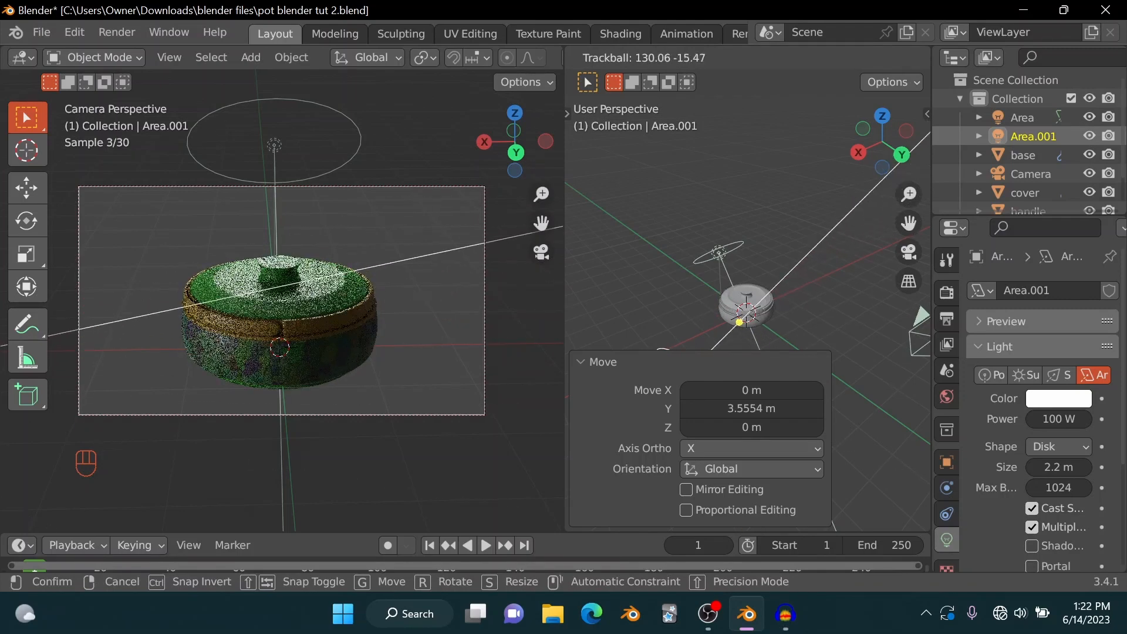
left_click(736, 422)
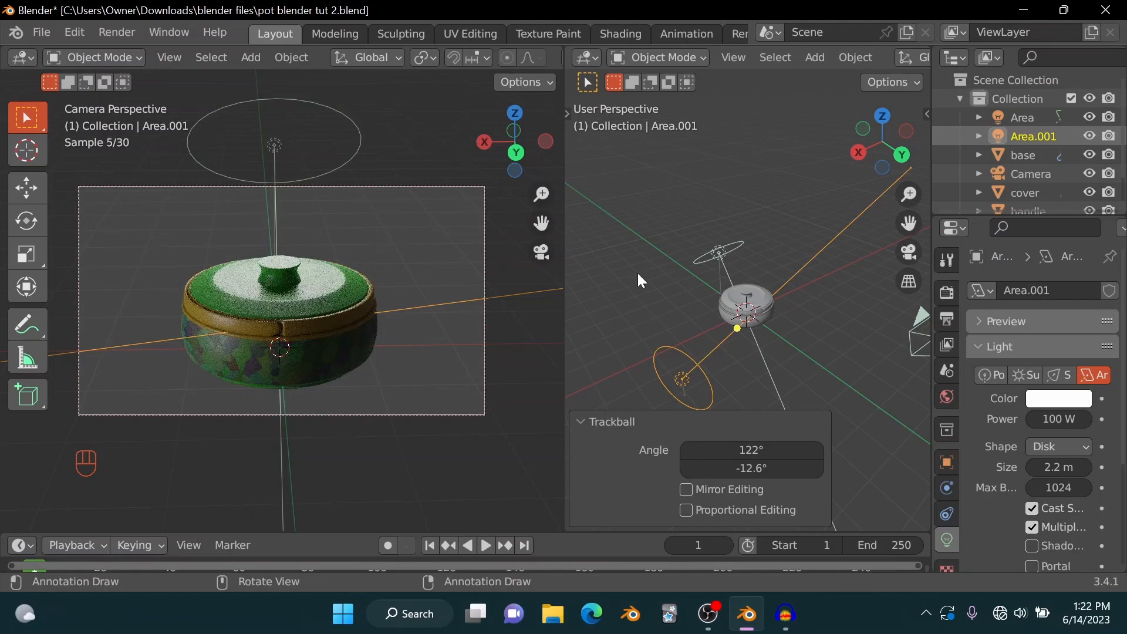
- Raise Area.001 by 0.771 m and tilt it -11.2° about Y
middle_click_drag(698, 270, 796, 246)
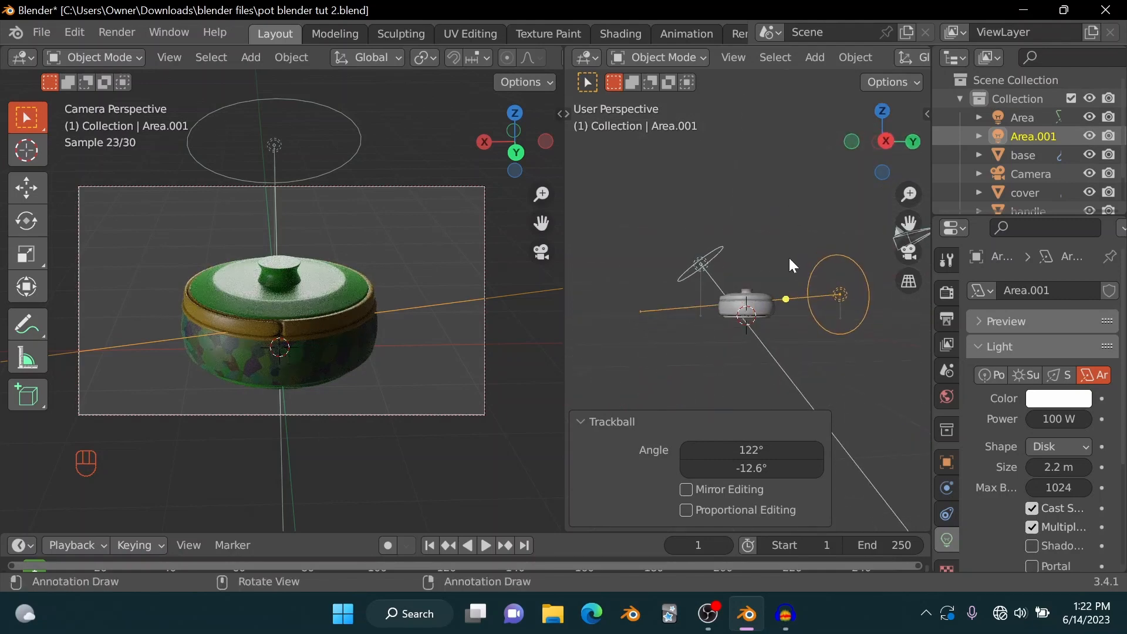
key("g")
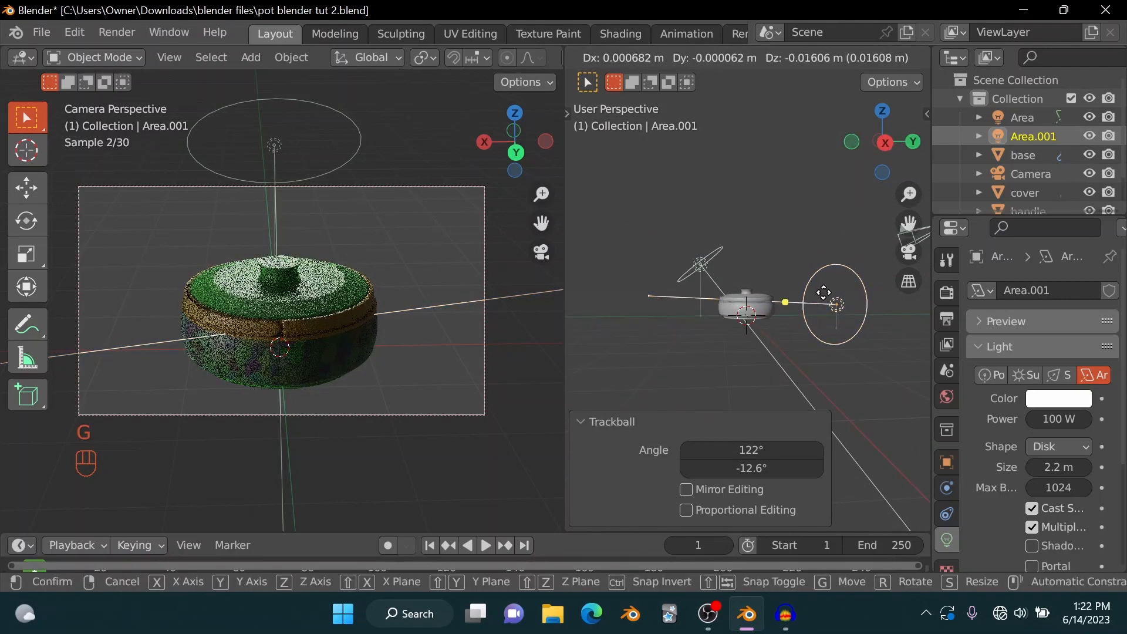
key("z")
left_click(821, 271)
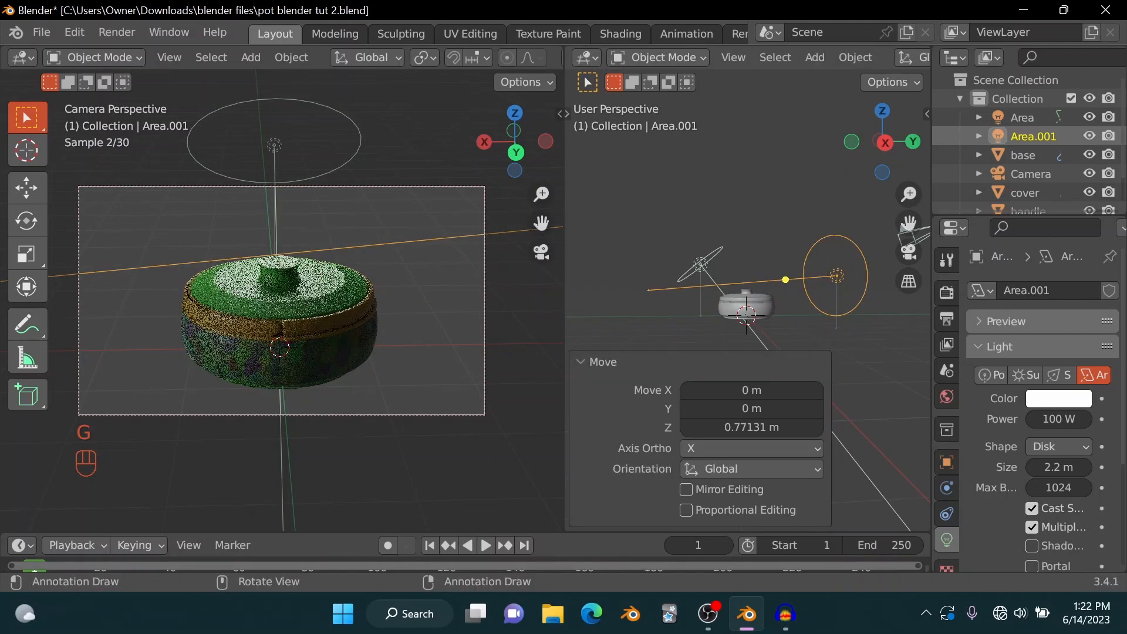
key("r")
key("y")
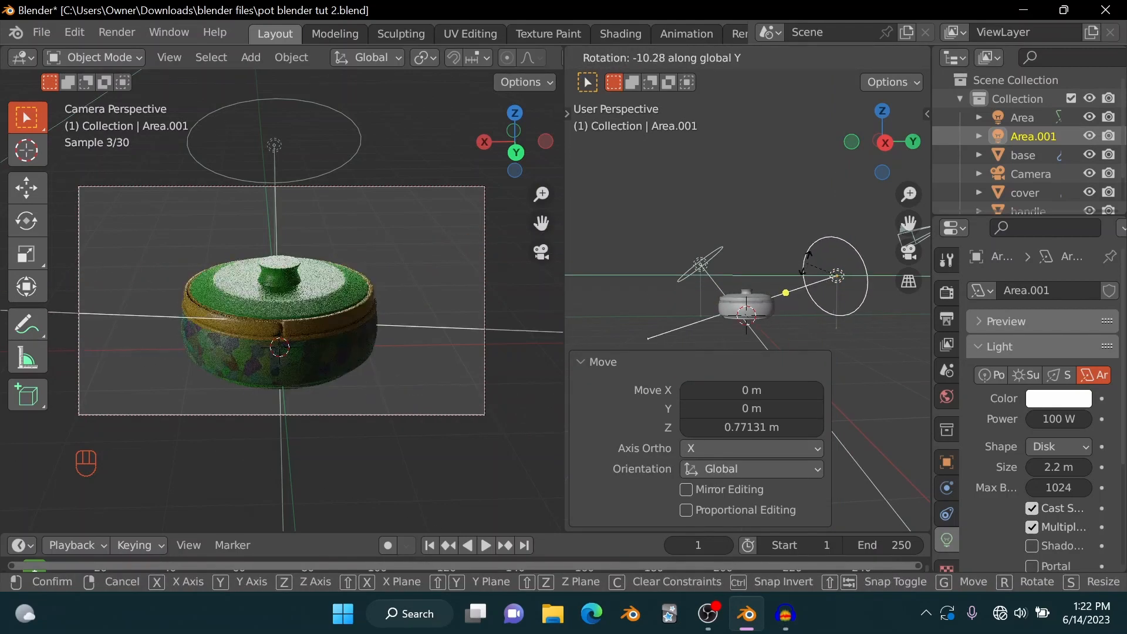
left_click(805, 267)
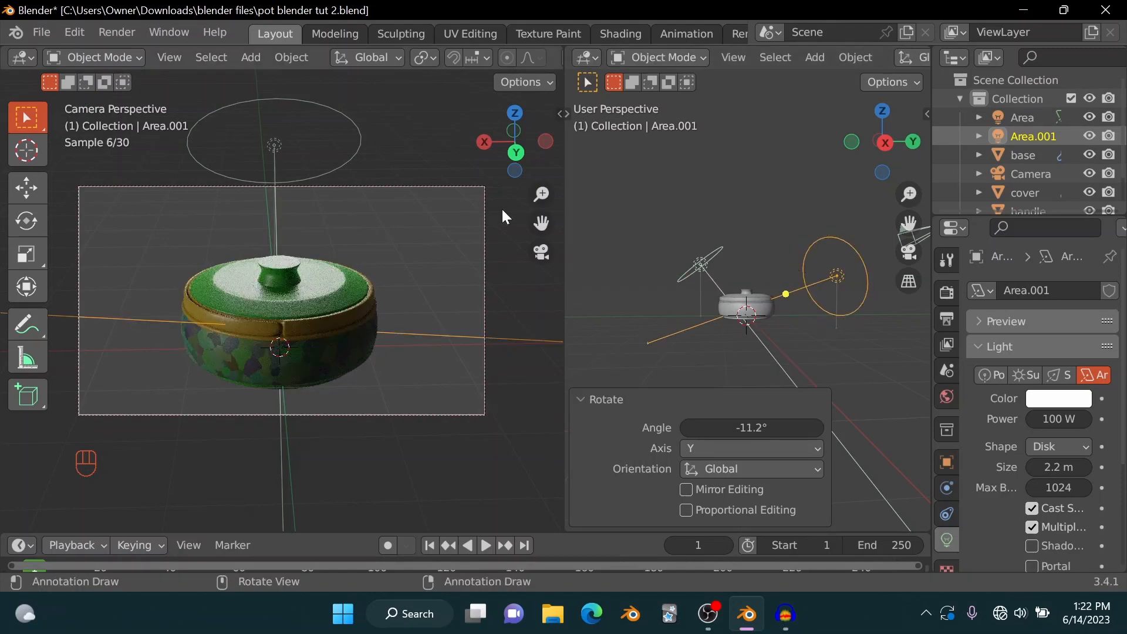
left_click(946, 397)
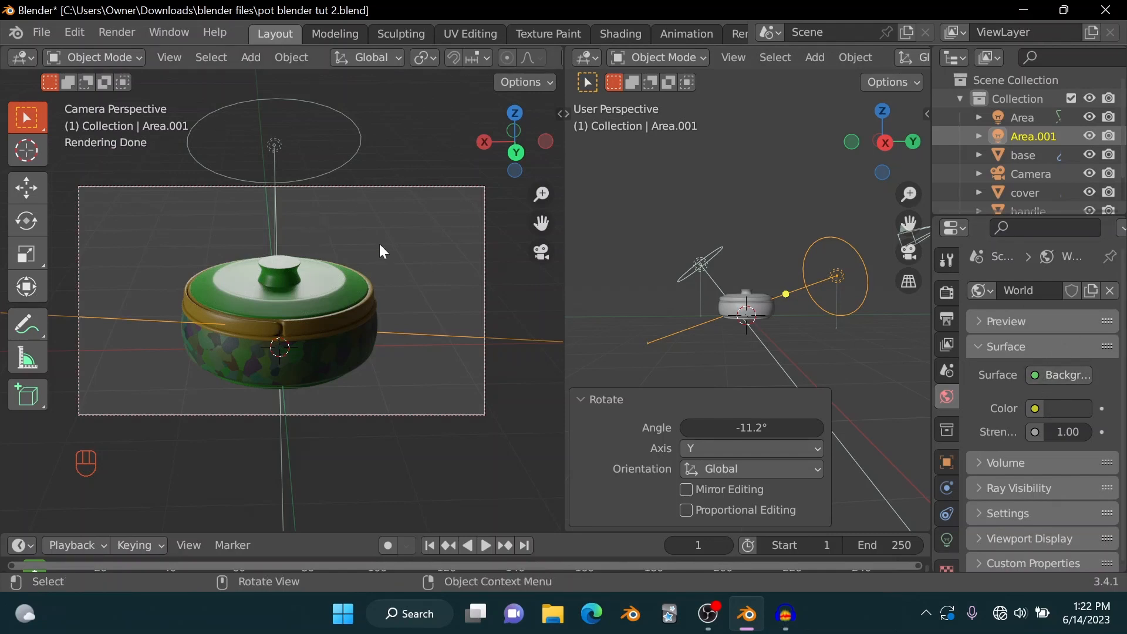
- Set the world background colour to pure black and hide the first Area light
left_click(1070, 409)
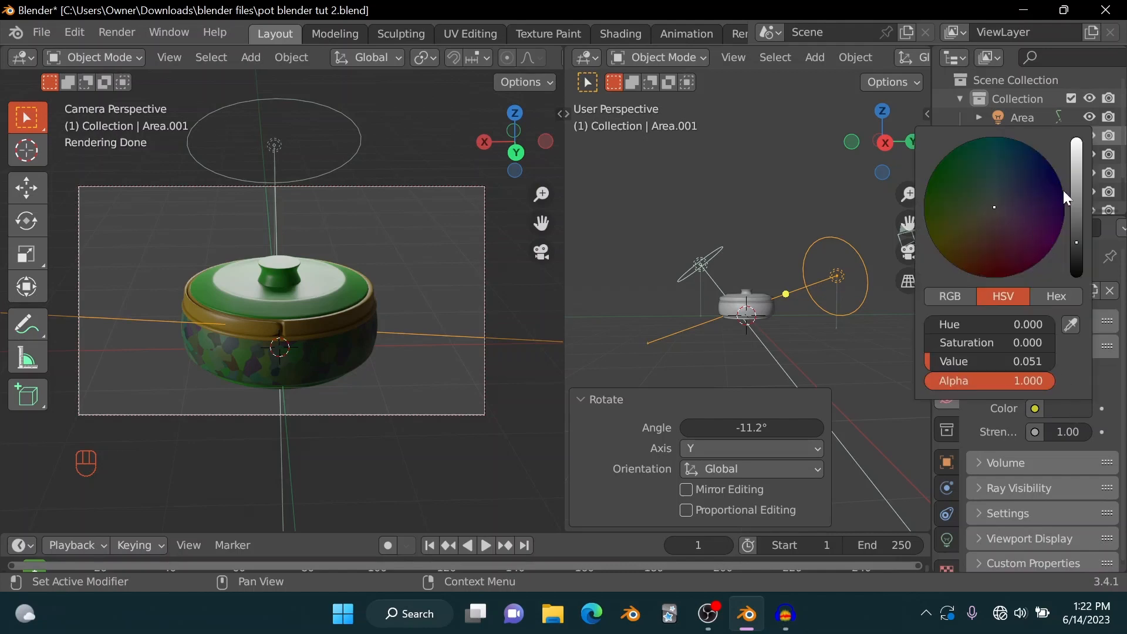
left_click_drag(1082, 241, 1081, 279)
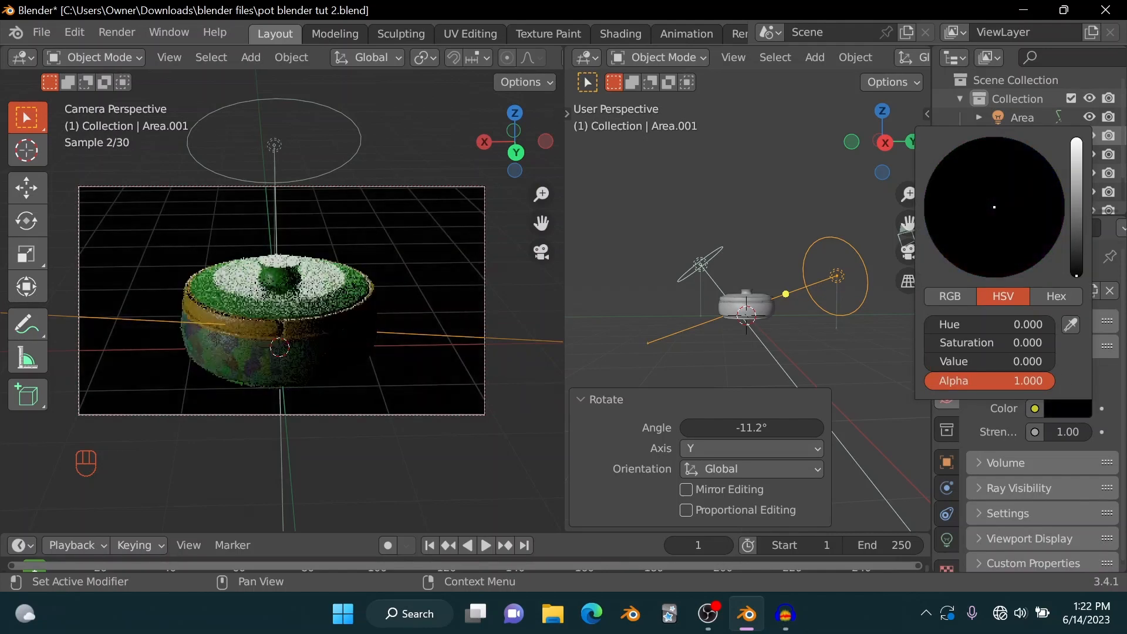
left_click(276, 145)
key("h")
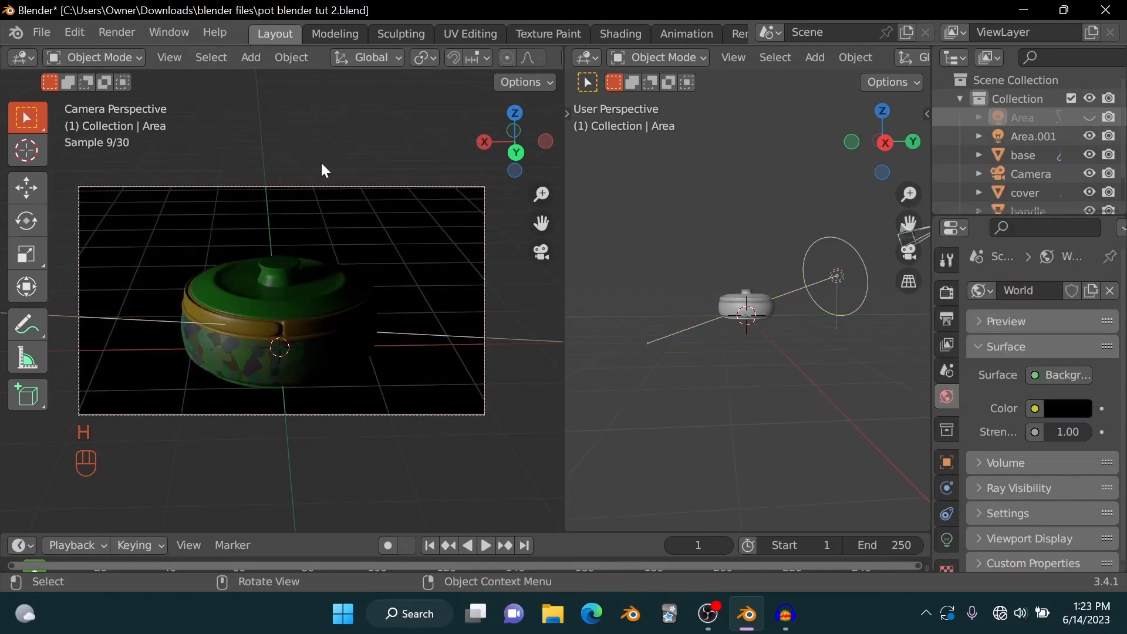
- Raise the second area light Area.001 to 500 W power
left_click(182, 324)
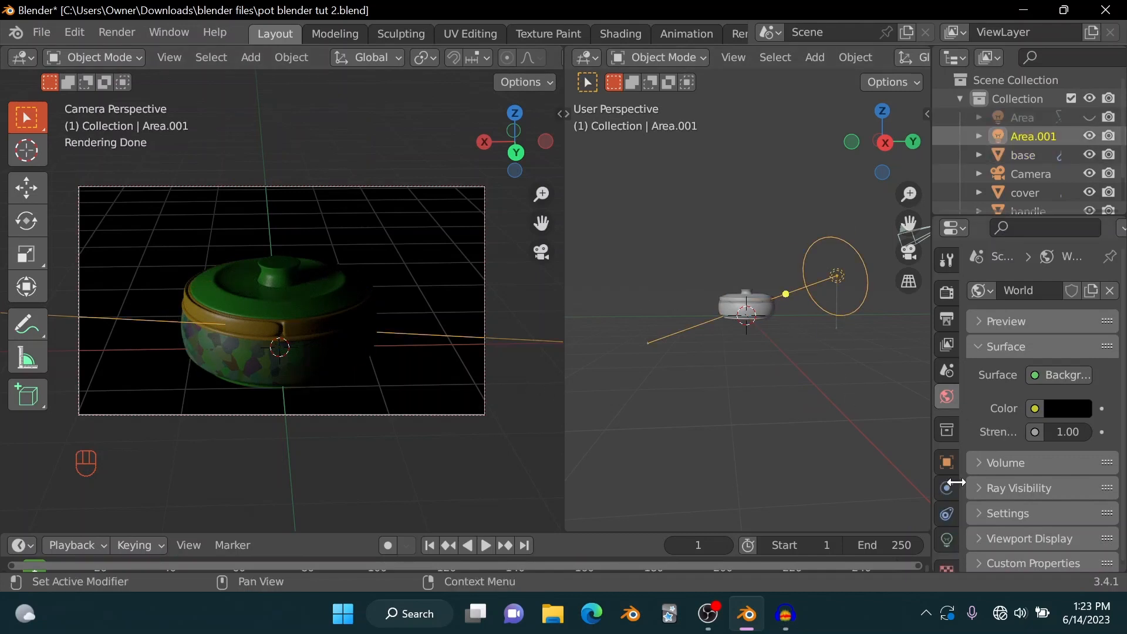
left_click(946, 540)
left_click(1058, 419)
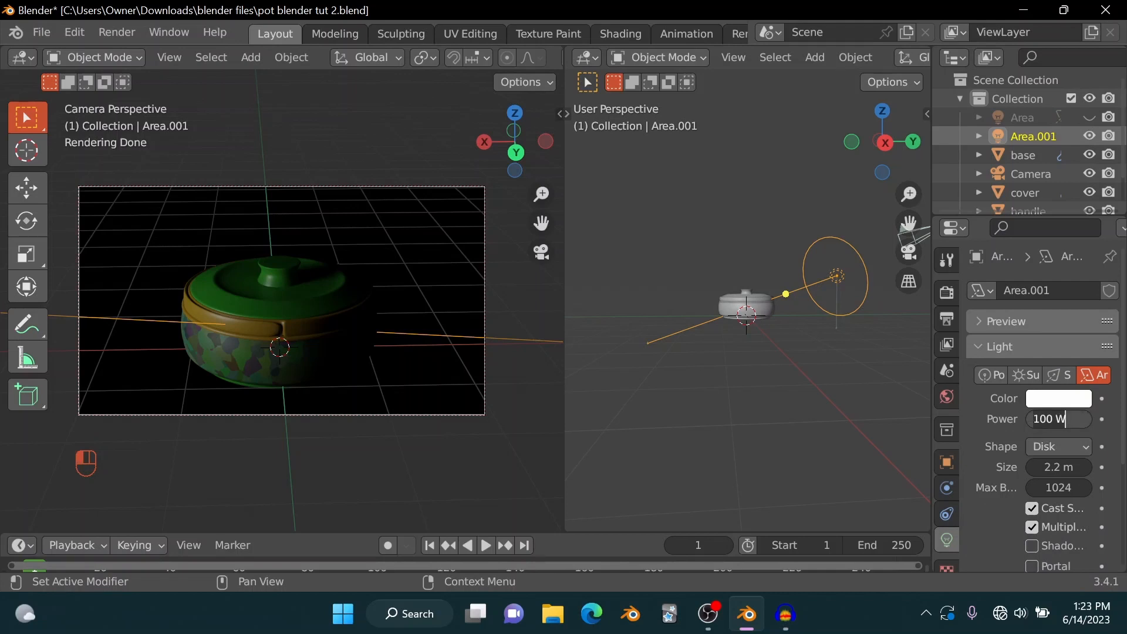
type("500")
key("Return")
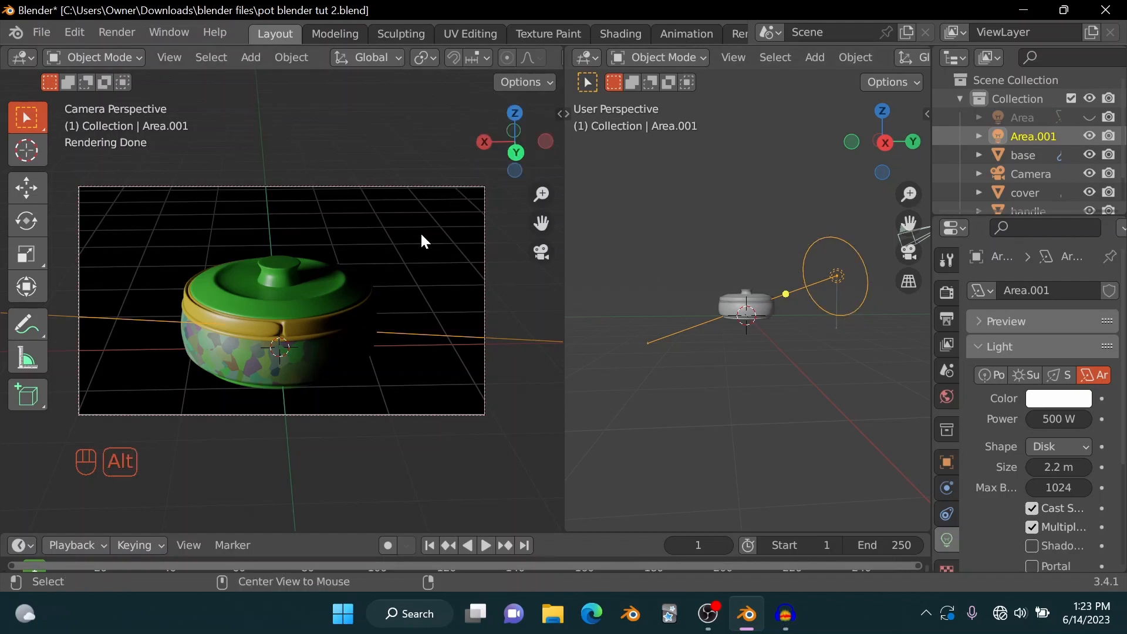
- Unhide the first Area light, deselect everything, and view through the scene camera
key("alt+h")
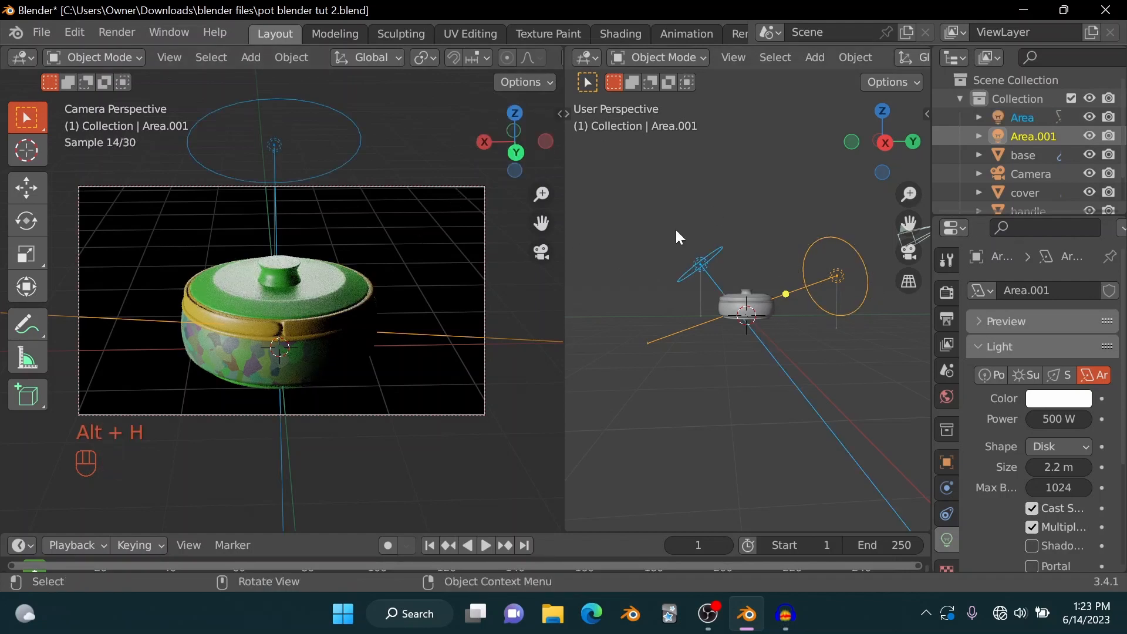
left_click(771, 198)
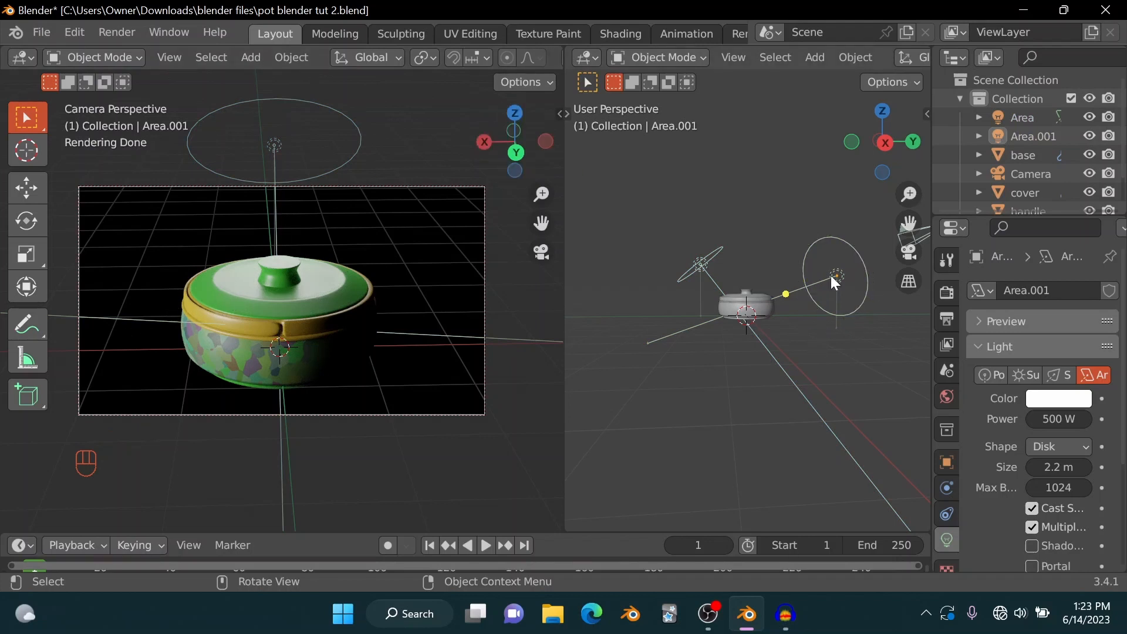
left_click(908, 252)
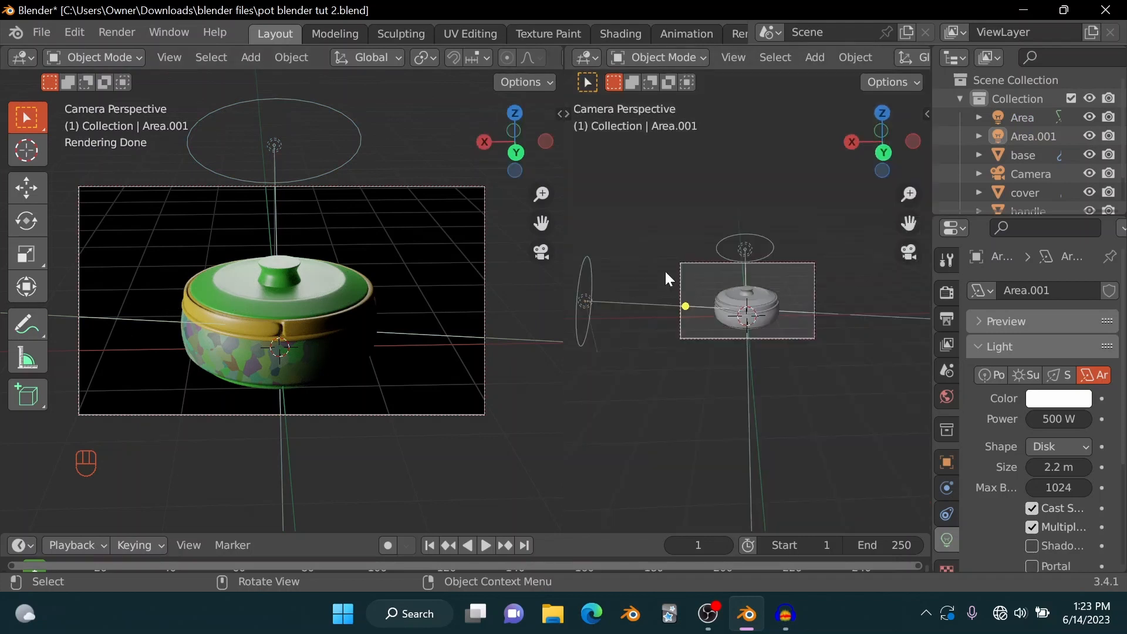
- Duplicate the top area light as Area.002 and roughly place it, turning it 46.5° about Z
left_click(730, 262)
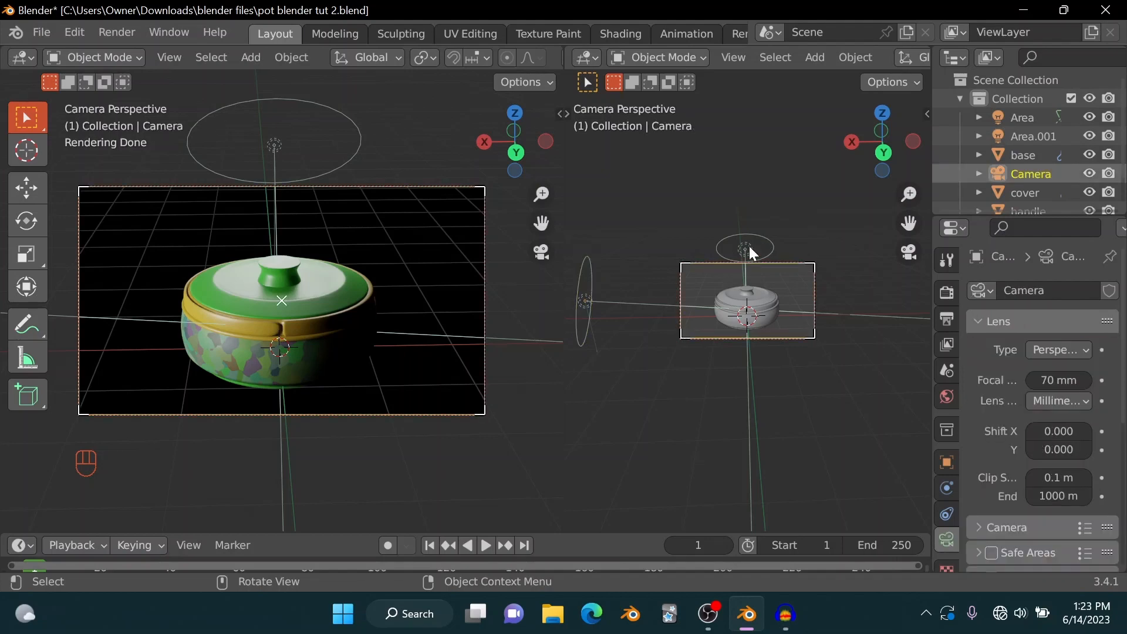
left_click(749, 247)
key("shift+d")
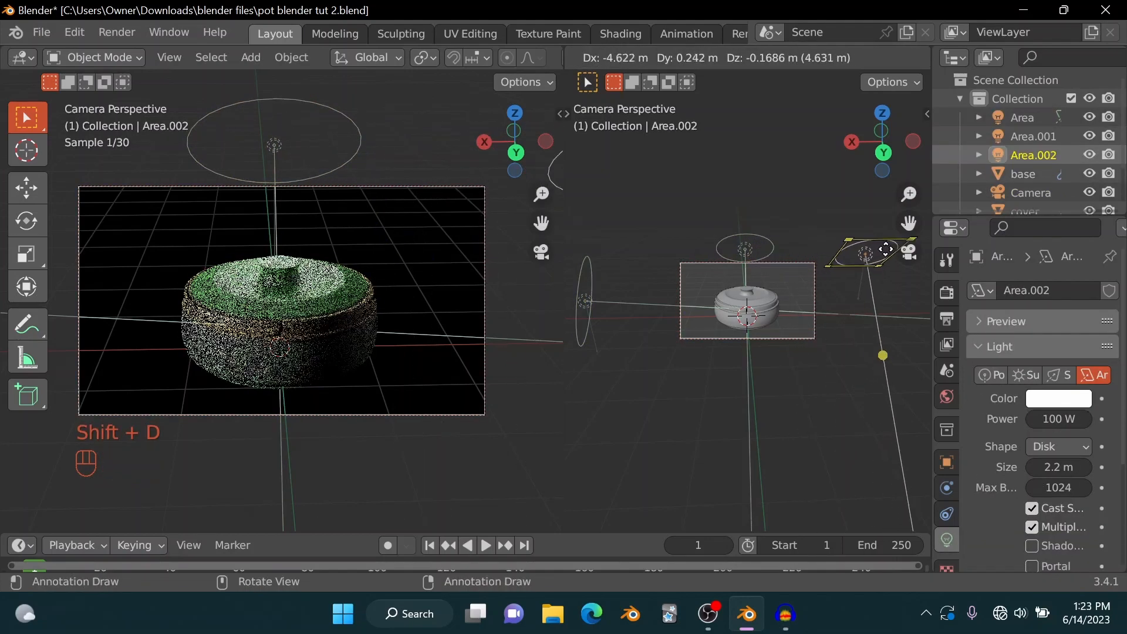
left_click(888, 249)
scroll(768, 302, "down", 1)
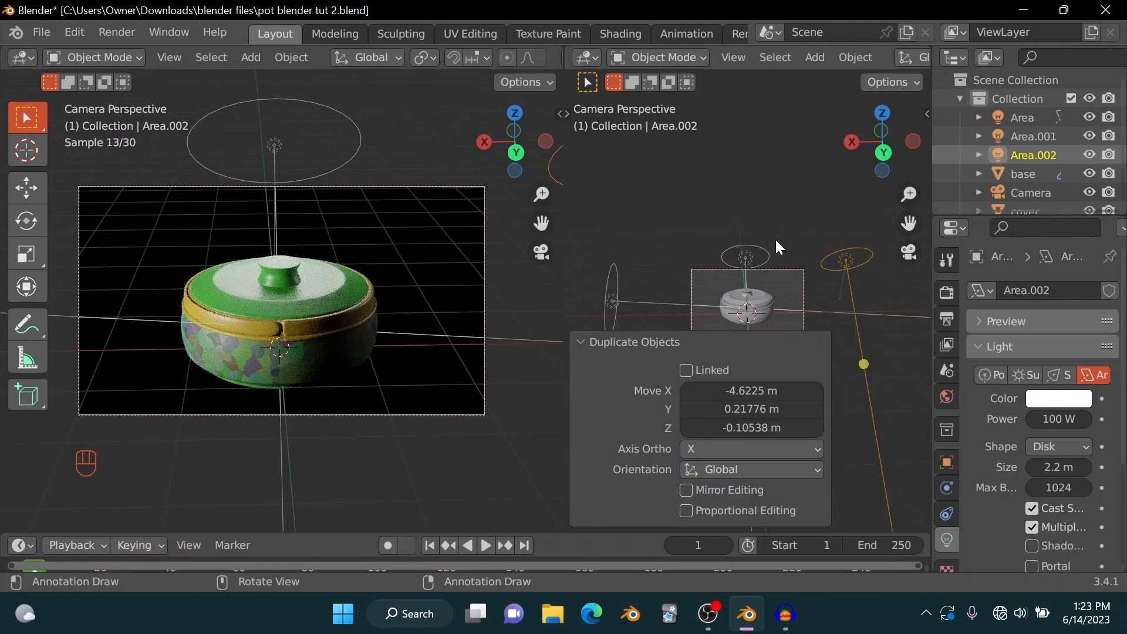
middle_click_drag(775, 238, 749, 298)
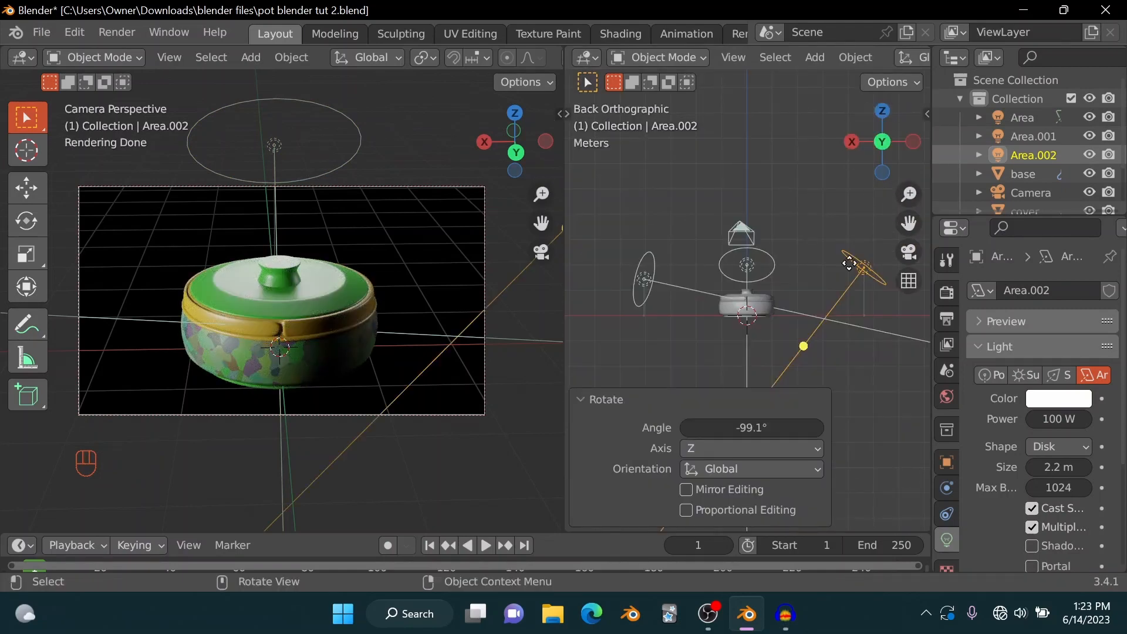
key("r")
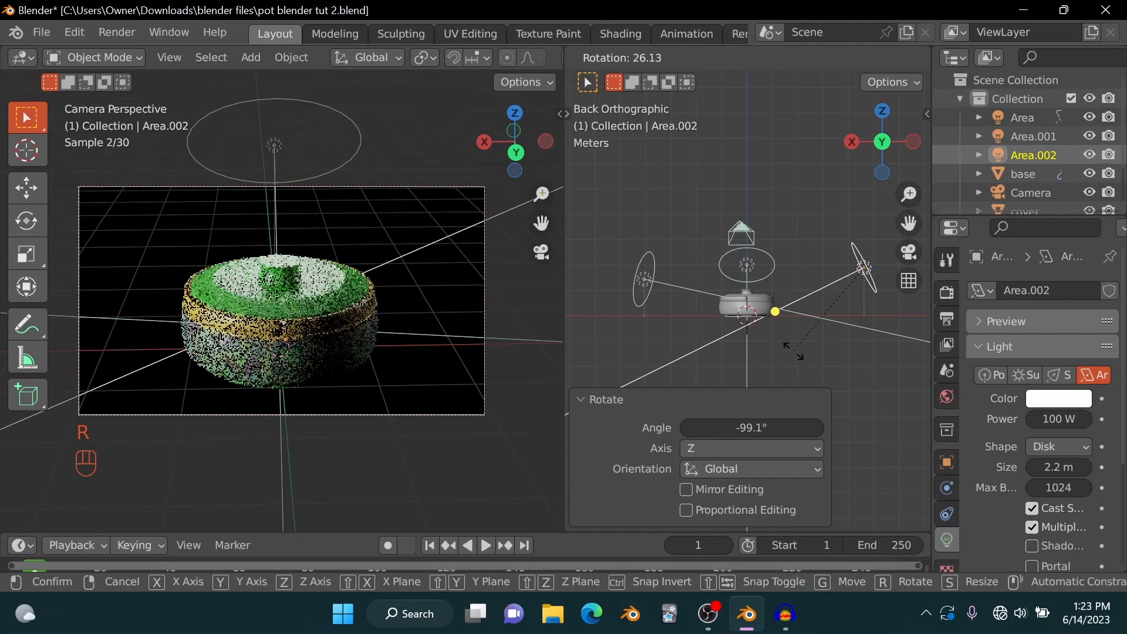
left_click(792, 350)
key("g")
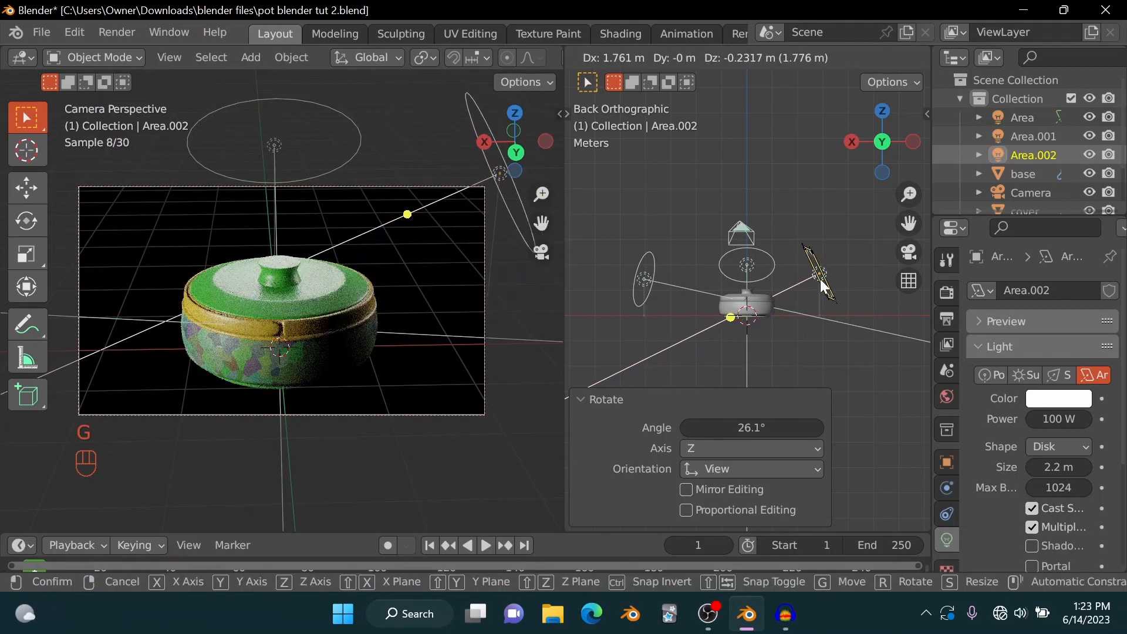
left_click(820, 276)
key("r")
key("z")
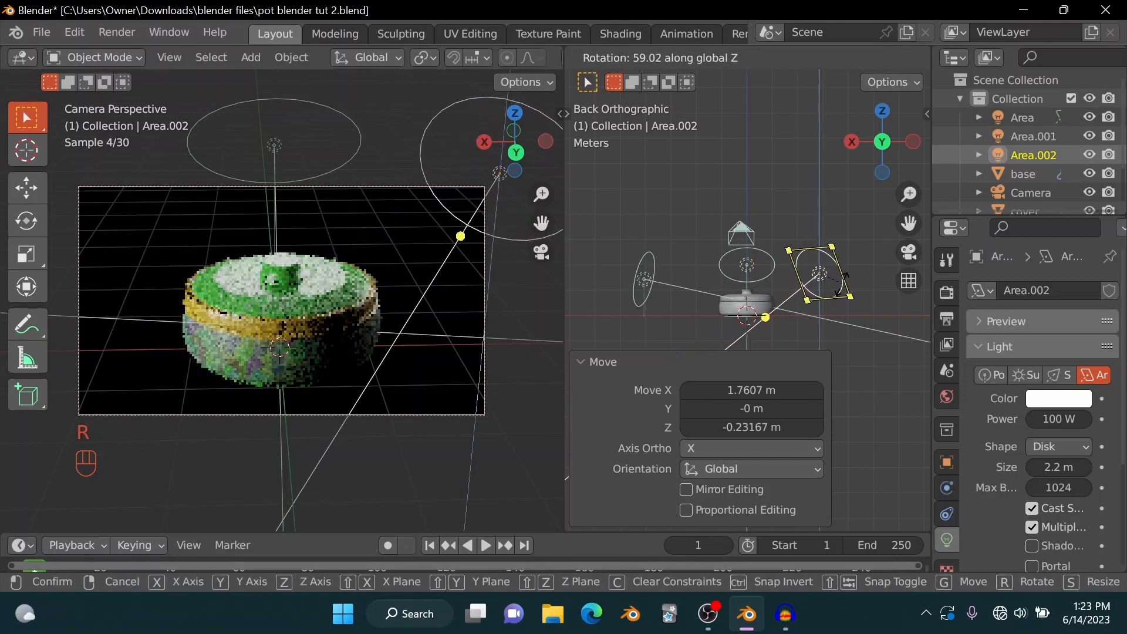
left_click(831, 286)
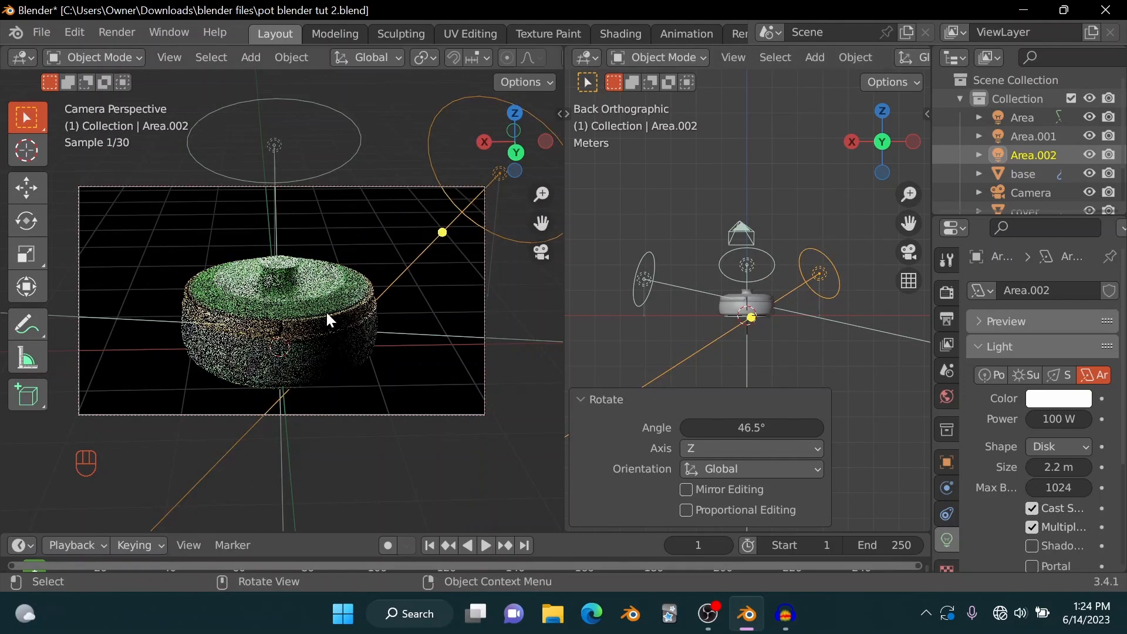
- Move Area.002 1.278 m along Y and rotate it -17.9° about Z
key("g")
right_click(777, 226)
middle_click_drag(777, 227, 804, 297)
key("g")
key("y")
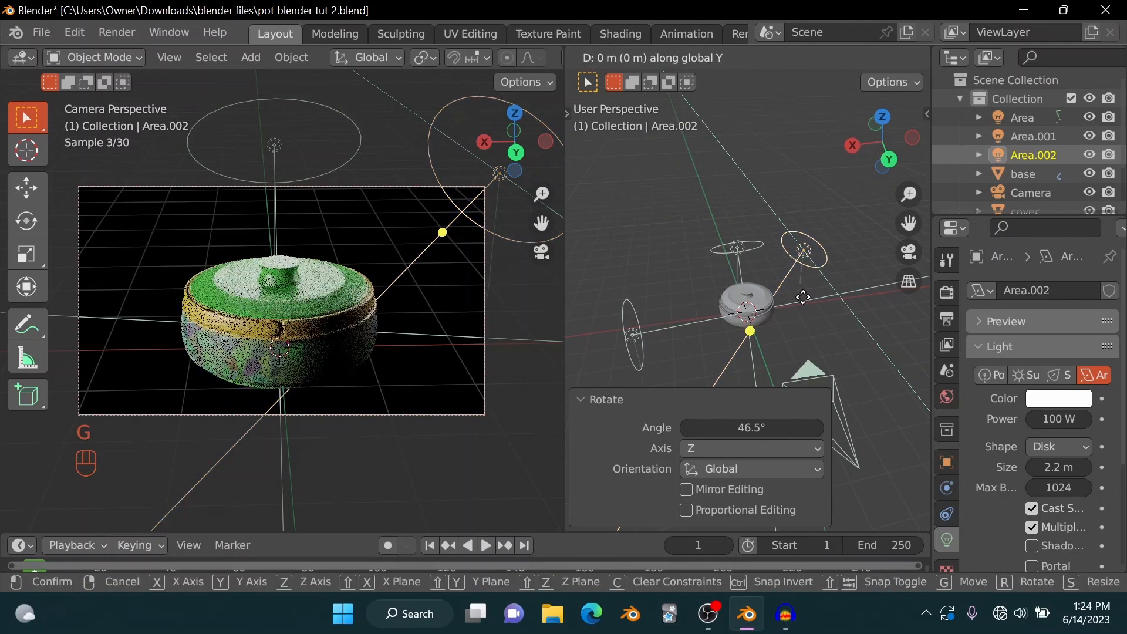
left_click(813, 311)
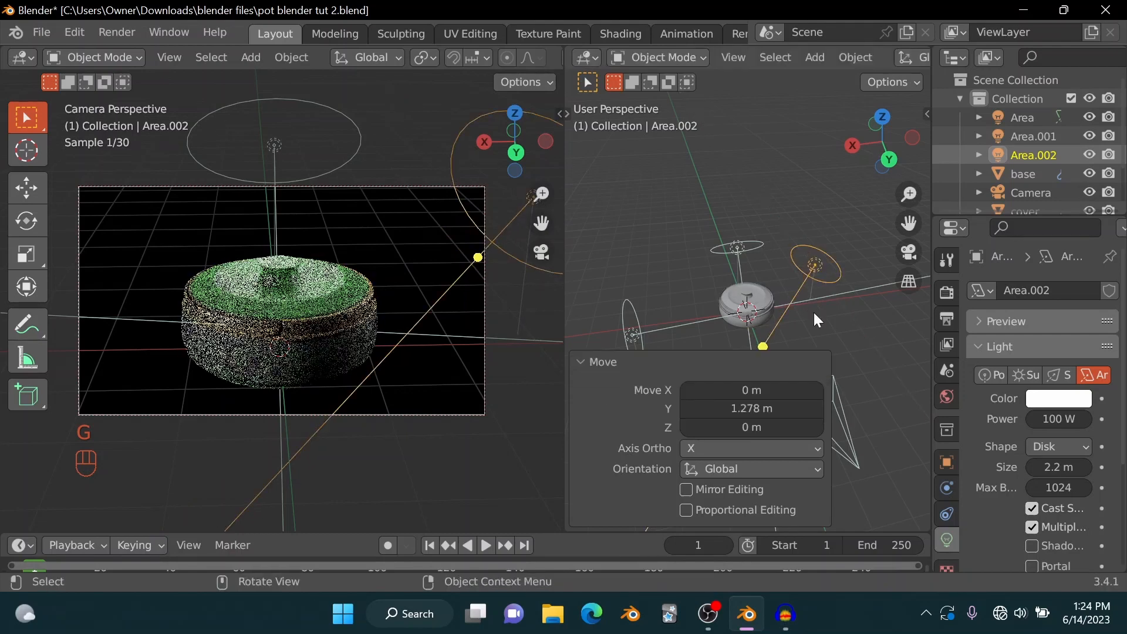
key("r")
key("z")
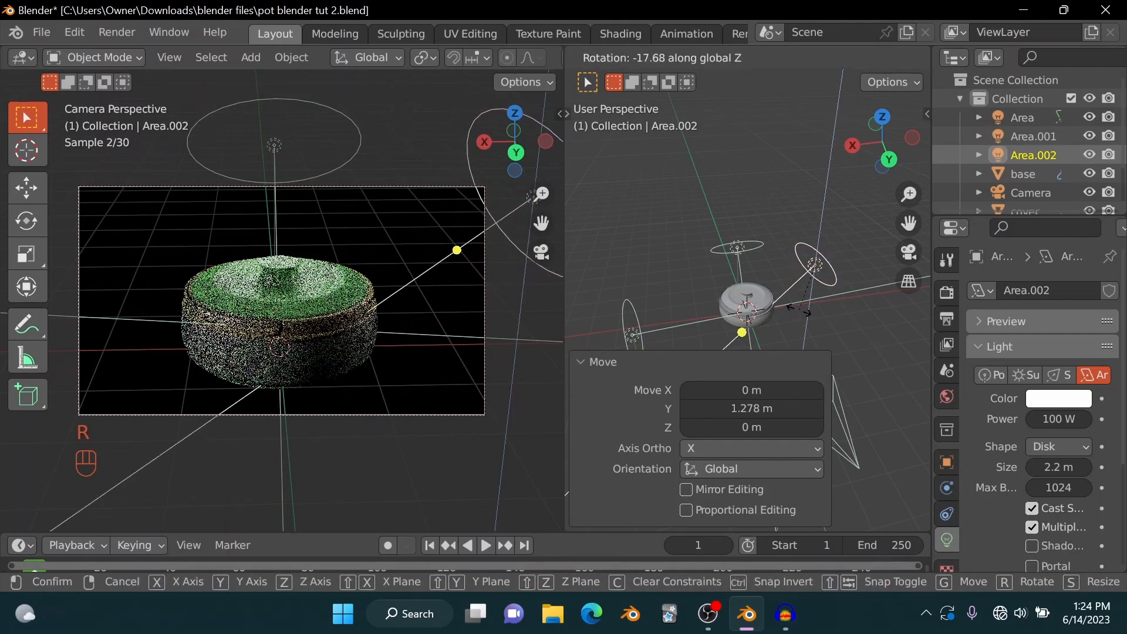
left_click(799, 311)
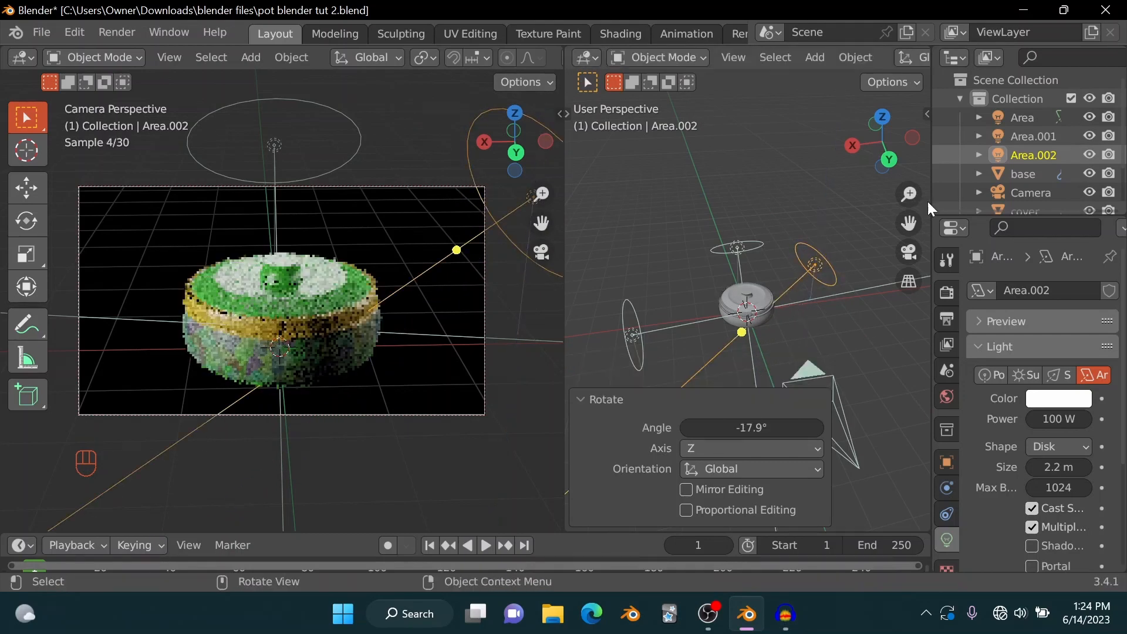
left_click(757, 245)
left_click(639, 339, "shift")
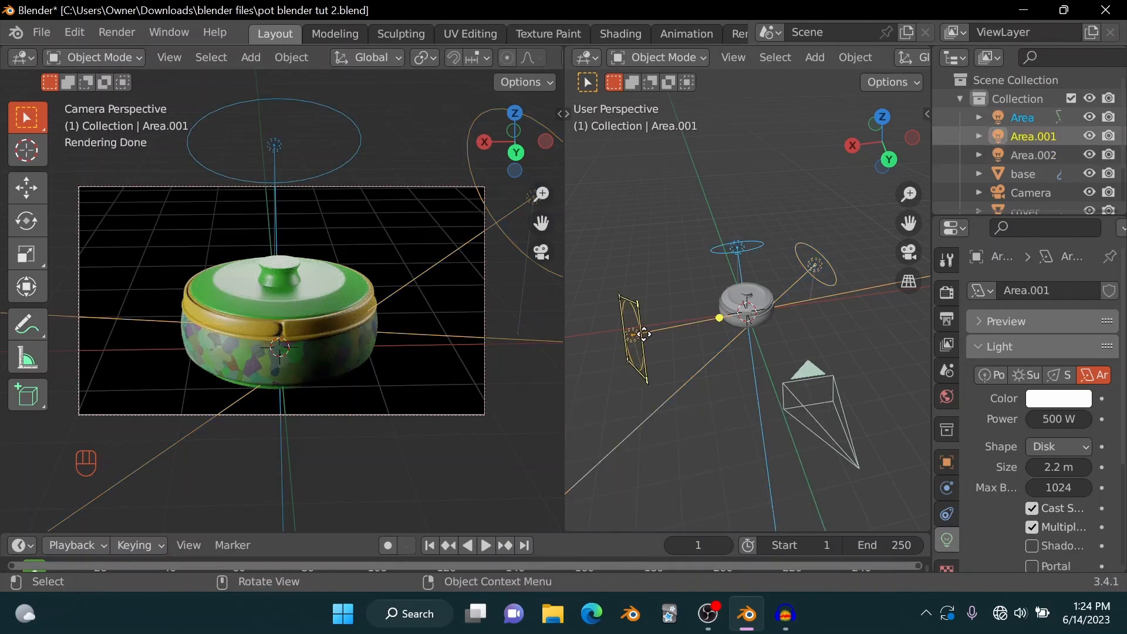
- Hide Area and Area.001, then shift Area.002 0.758 m along Y and turn it -8.05° about Z
key("h")
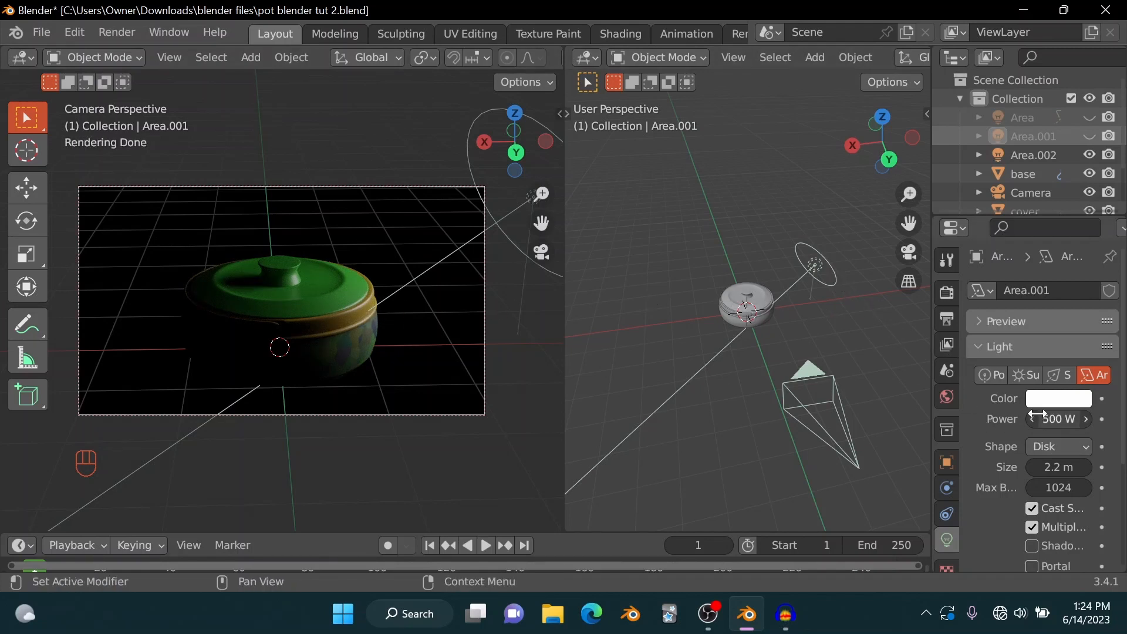
key("g")
key("y")
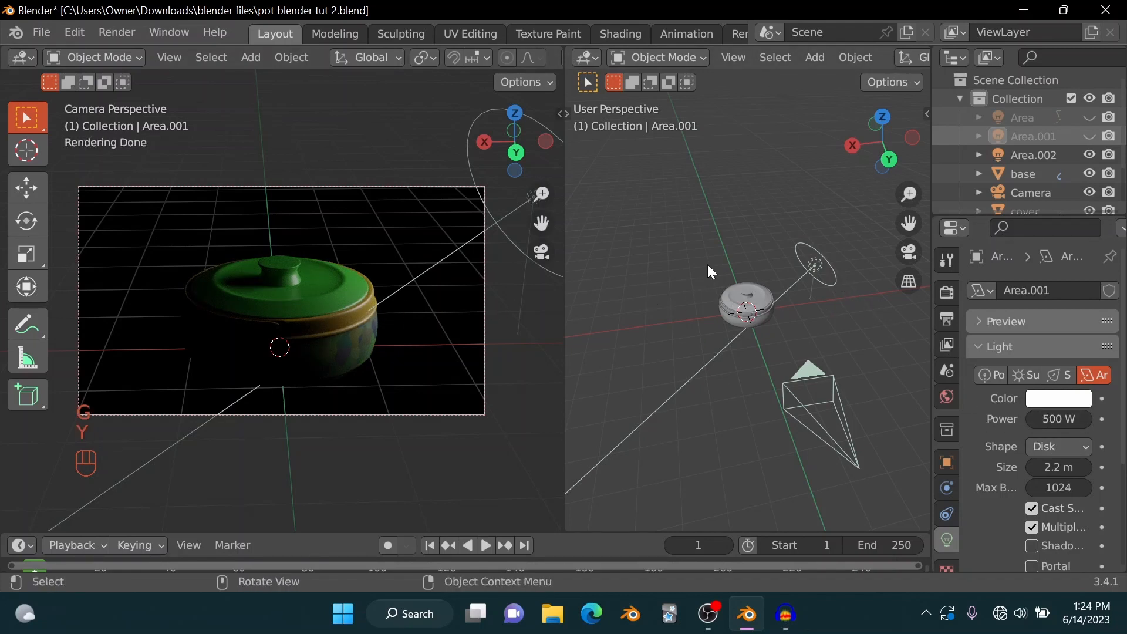
left_click(795, 282)
key("g")
key("y")
left_click(844, 250)
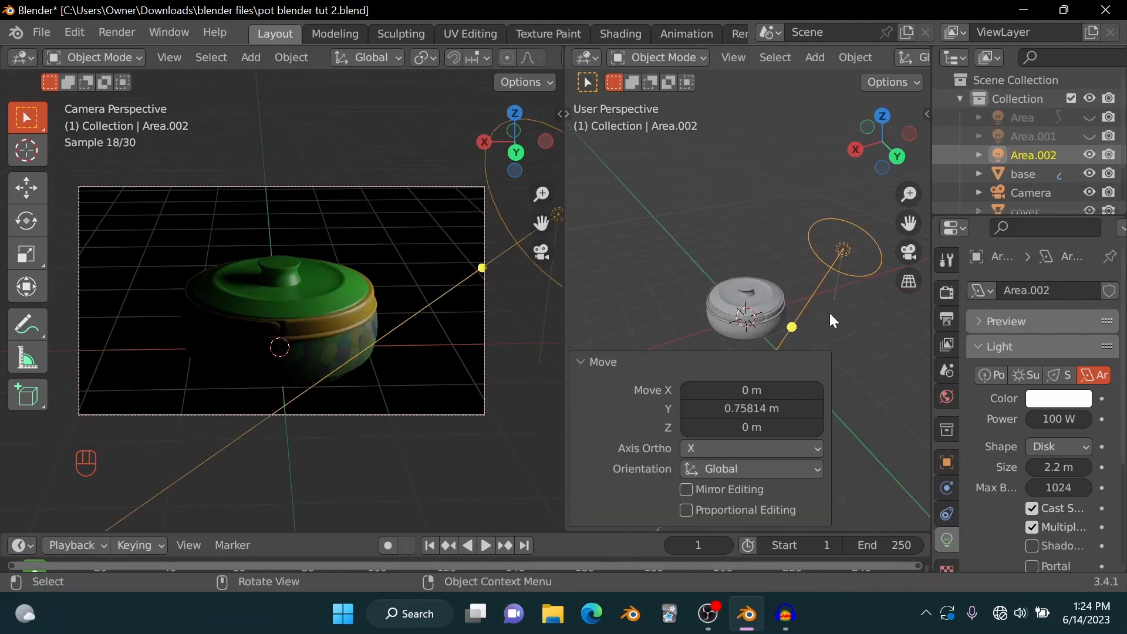
key("r")
key("z")
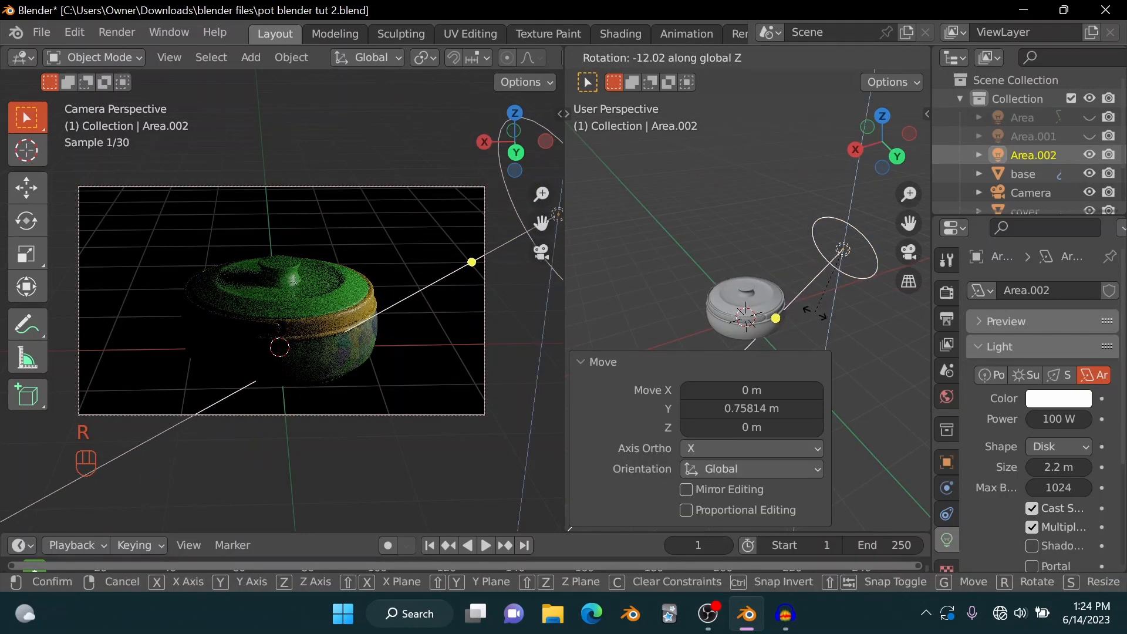
left_click(820, 313)
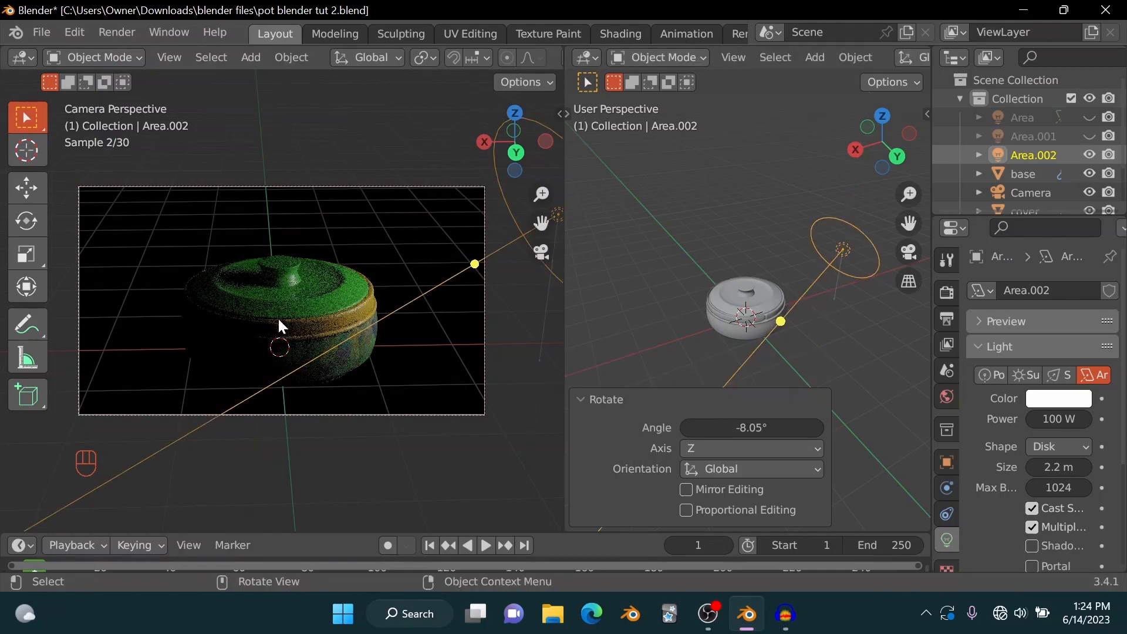
- Set Area.002's power to 300 W, unhide all lights, and select the pot's lid
left_click(1059, 418)
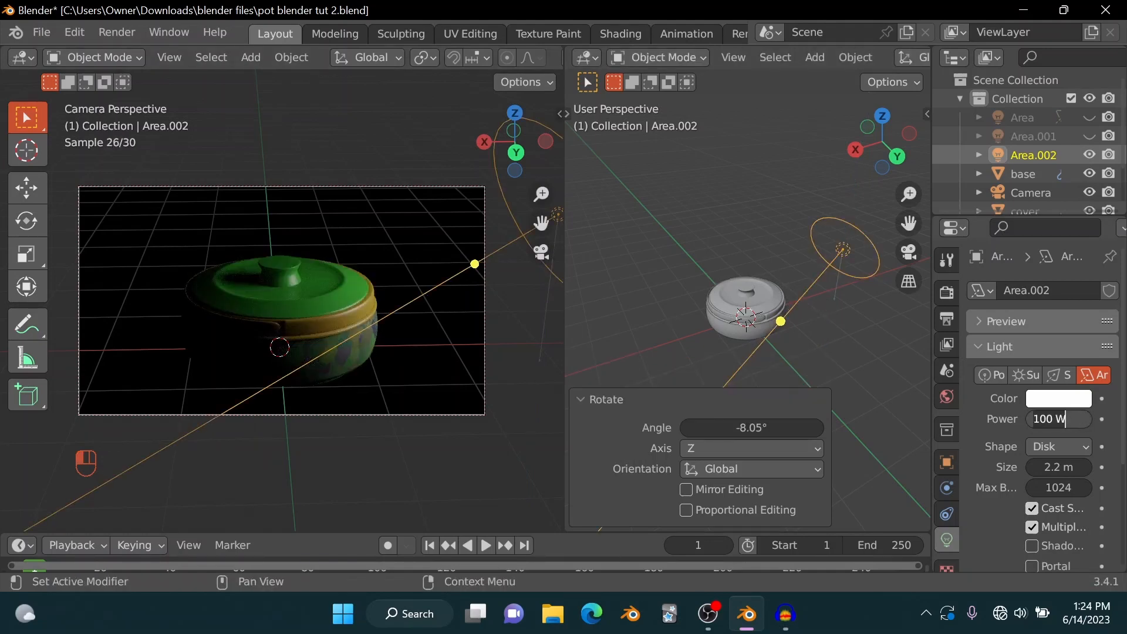
type("300")
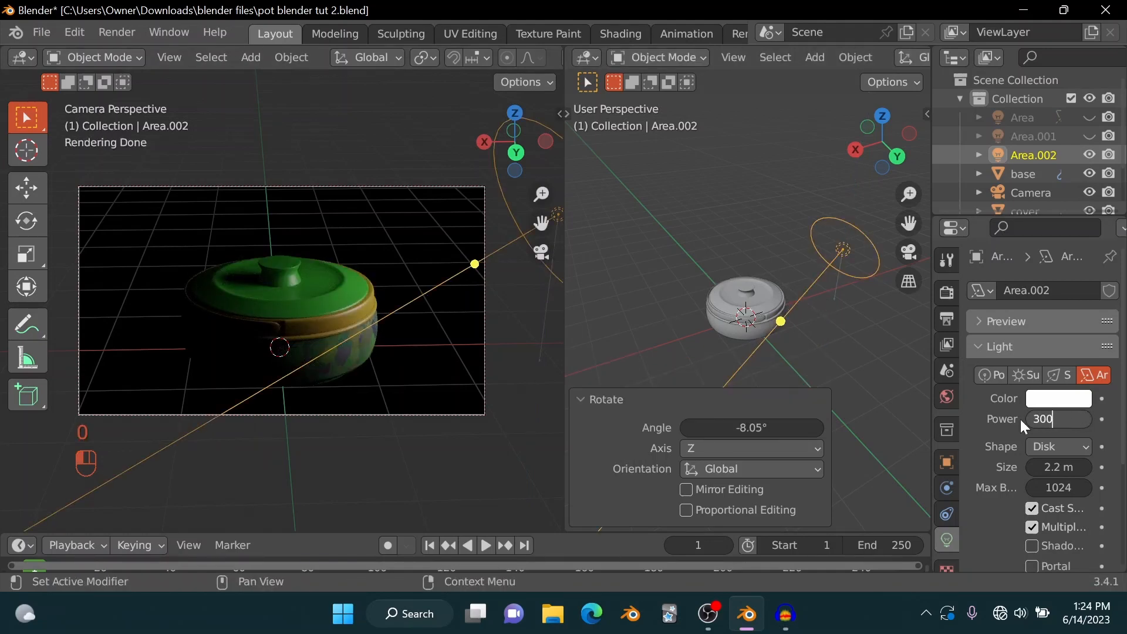
key("Return")
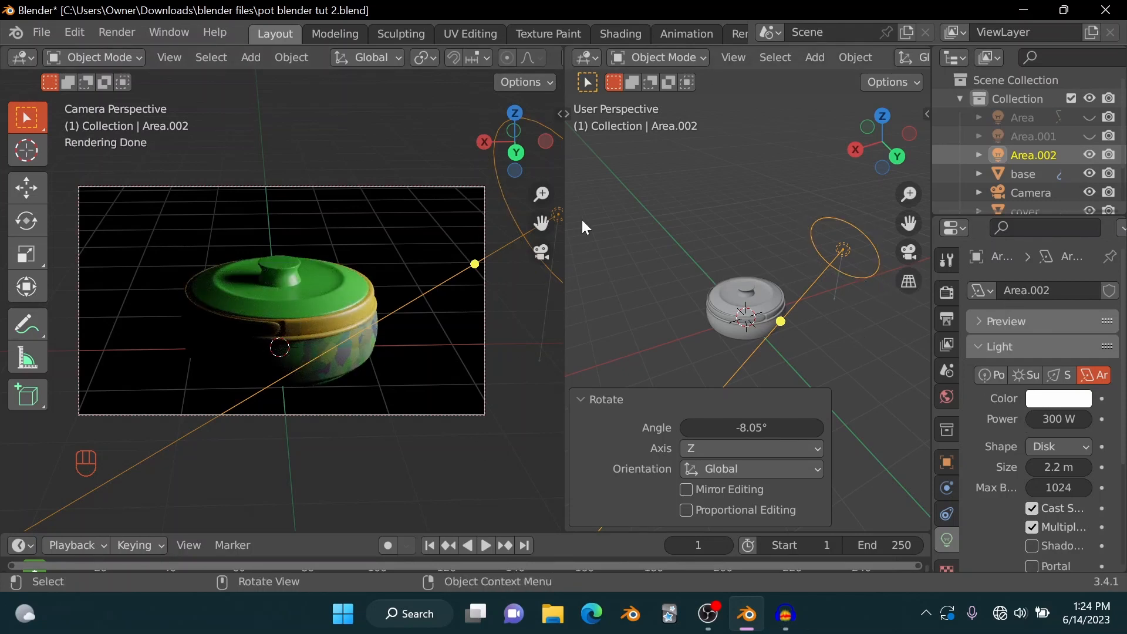
key("alt")
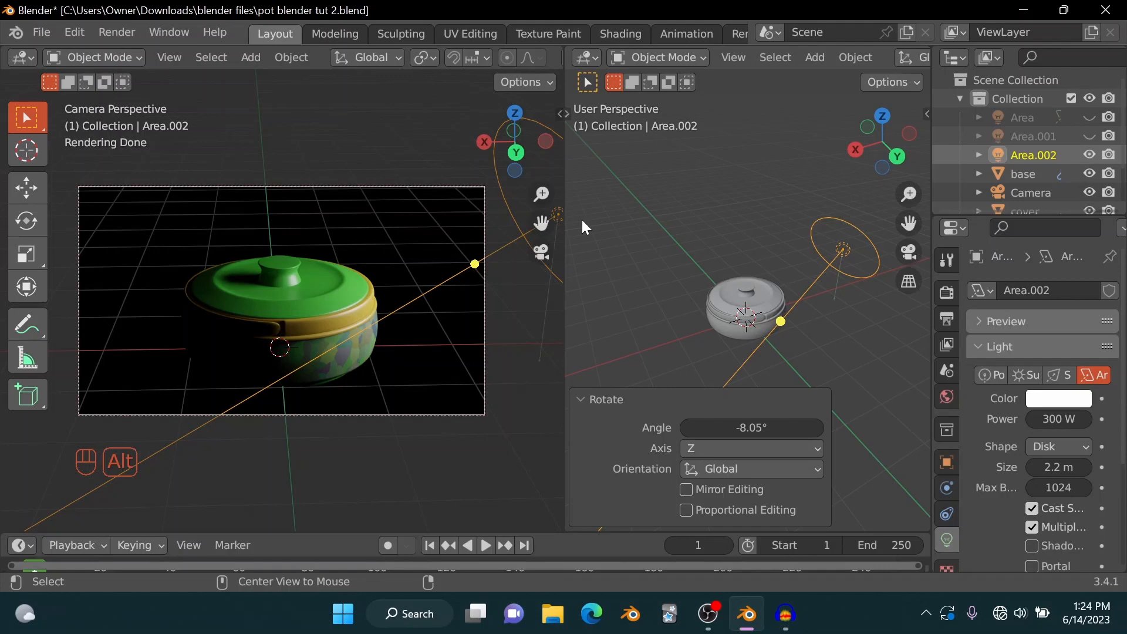
key("alt+h")
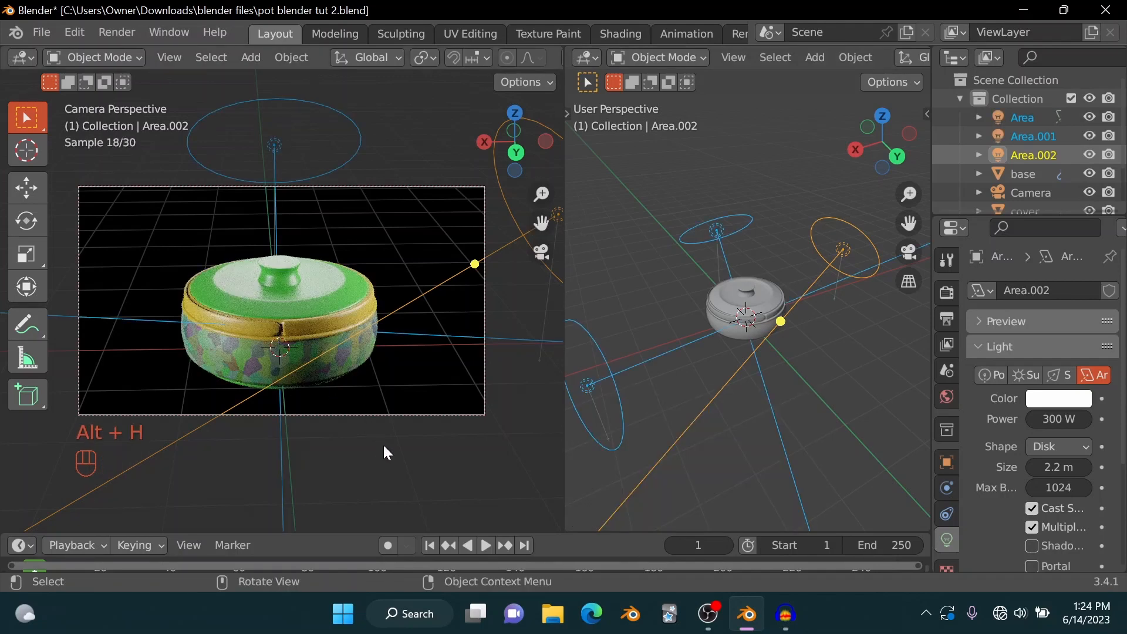
left_click(384, 446)
left_click(230, 273)
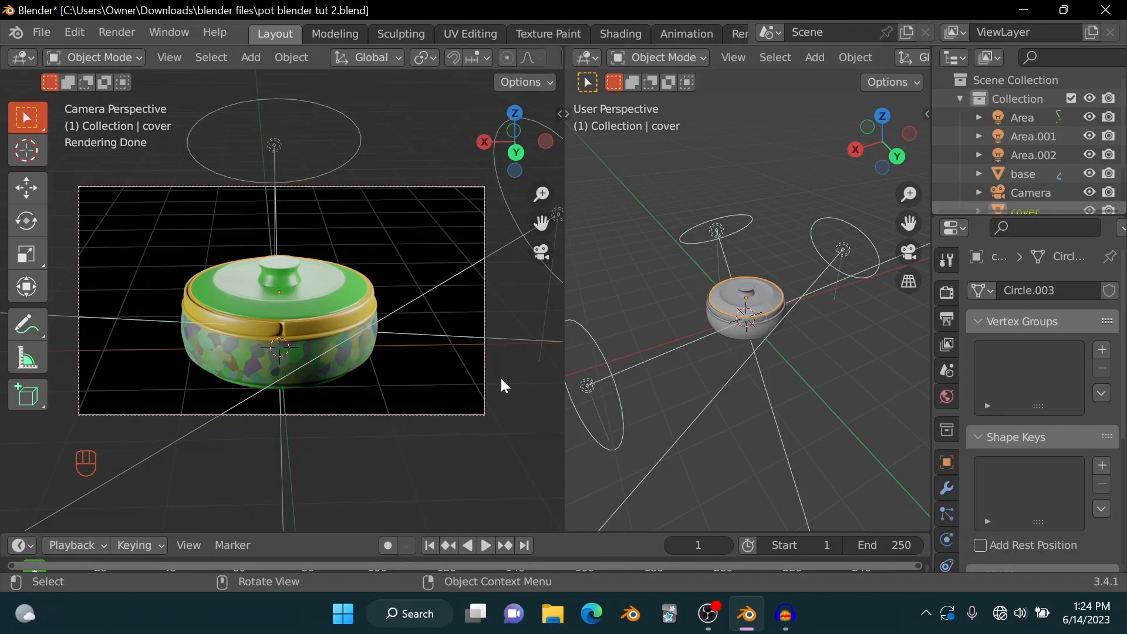
- Lower the top Area light's power to 50 W
left_click(274, 173)
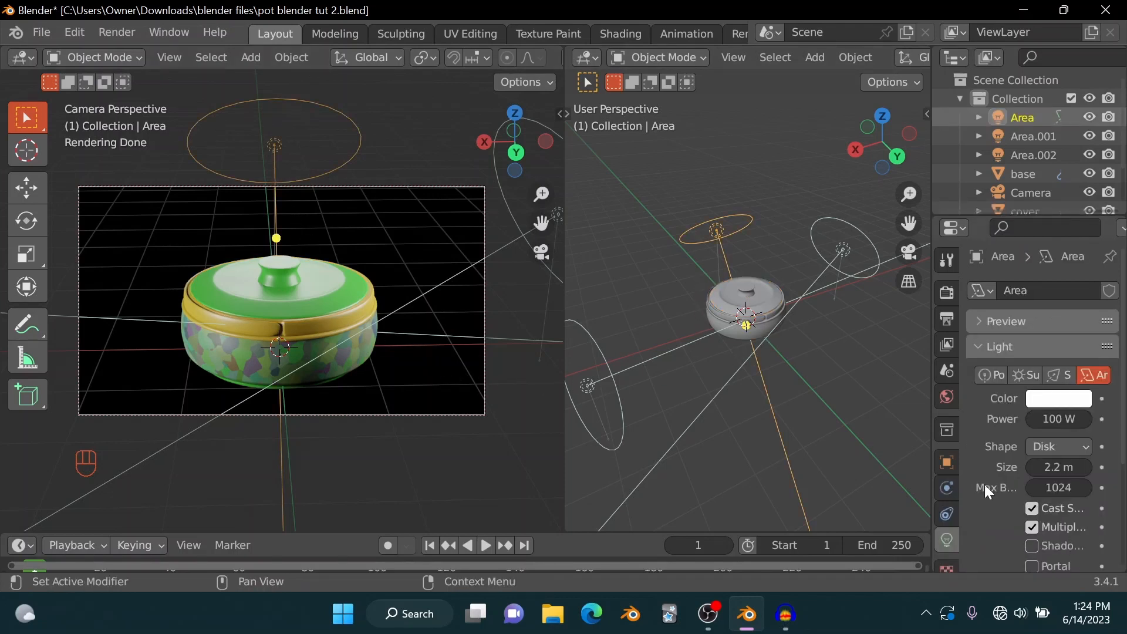
left_click(1058, 418)
left_click(1065, 418)
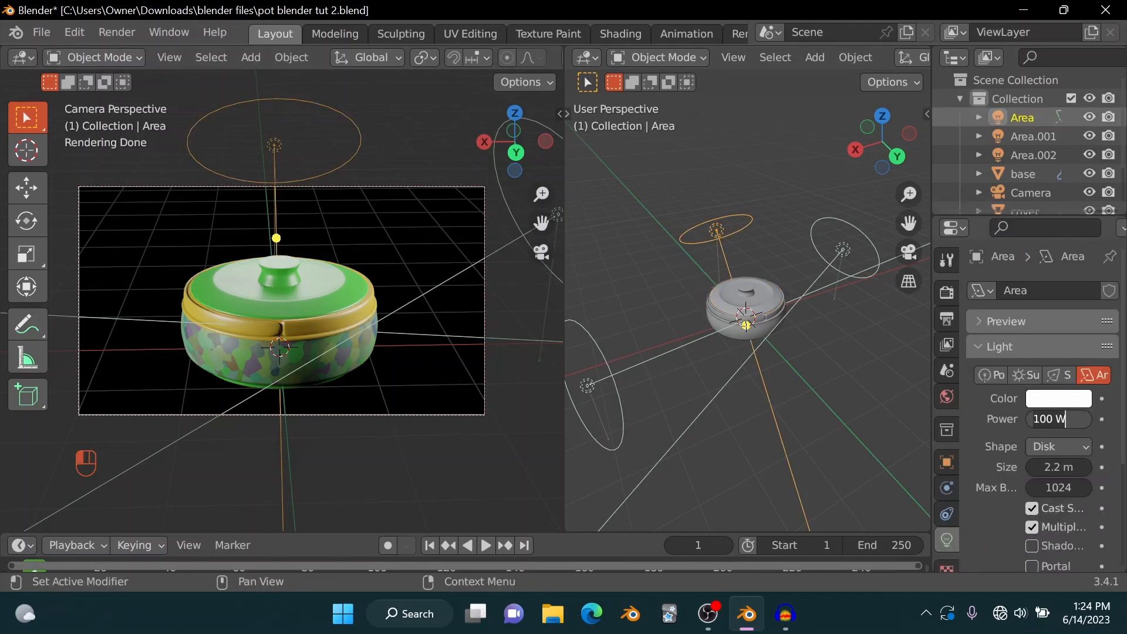
type("50")
key("Return")
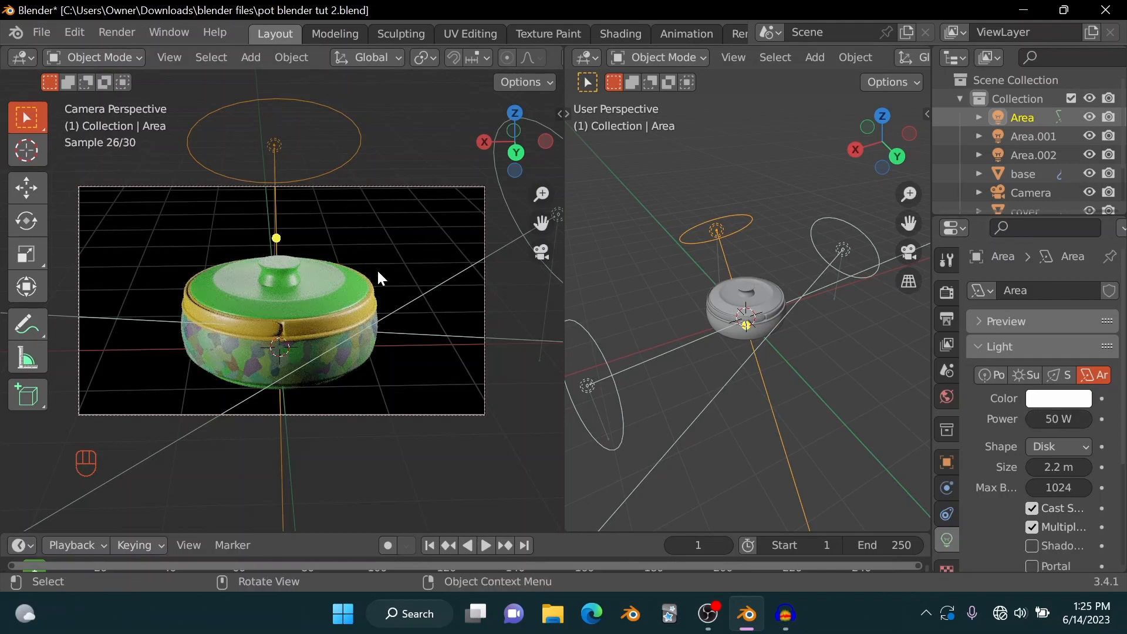
- Duplicate the area light as Area.003 and clear its rotation
left_click(909, 252)
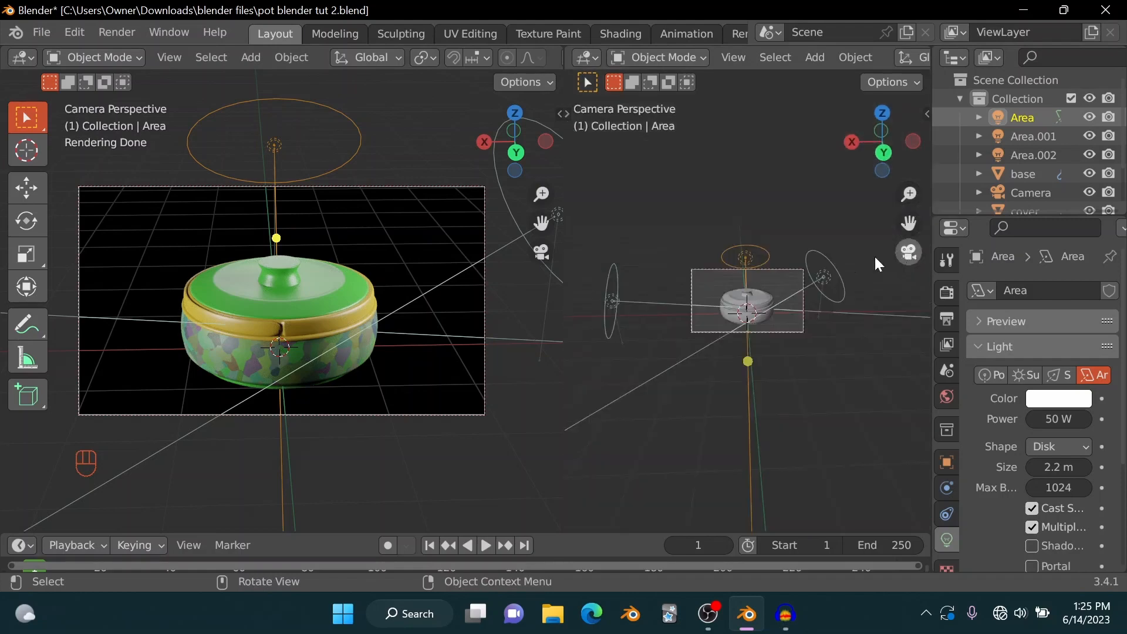
scroll(810, 259, "down", 2)
scroll(747, 254, "up", 5)
scroll(747, 270, "down", 2)
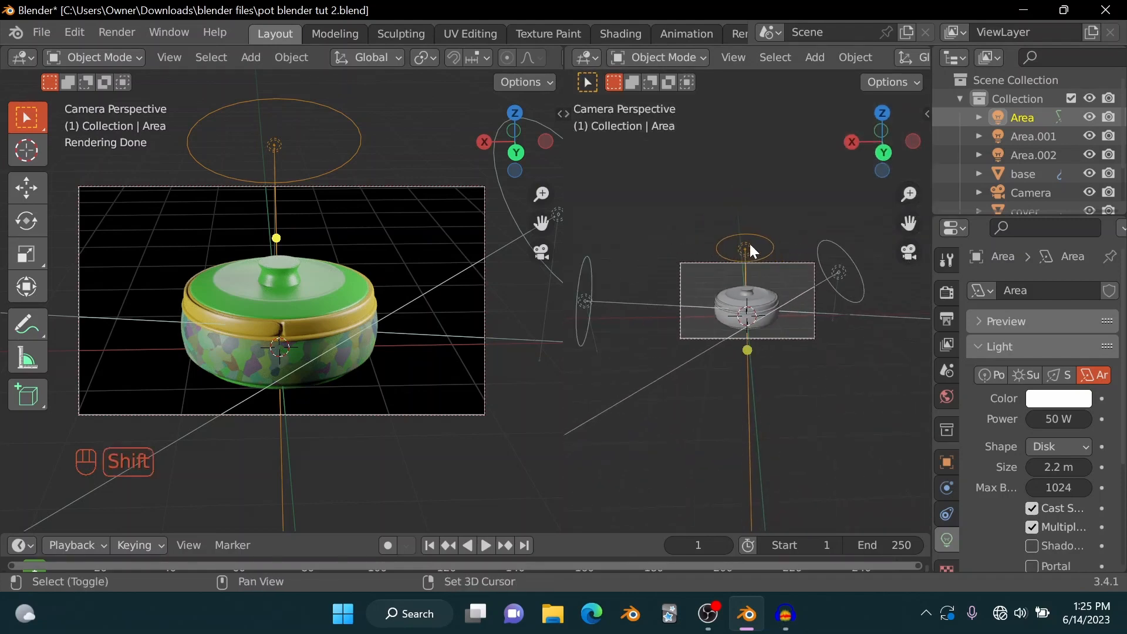
key("shift+d")
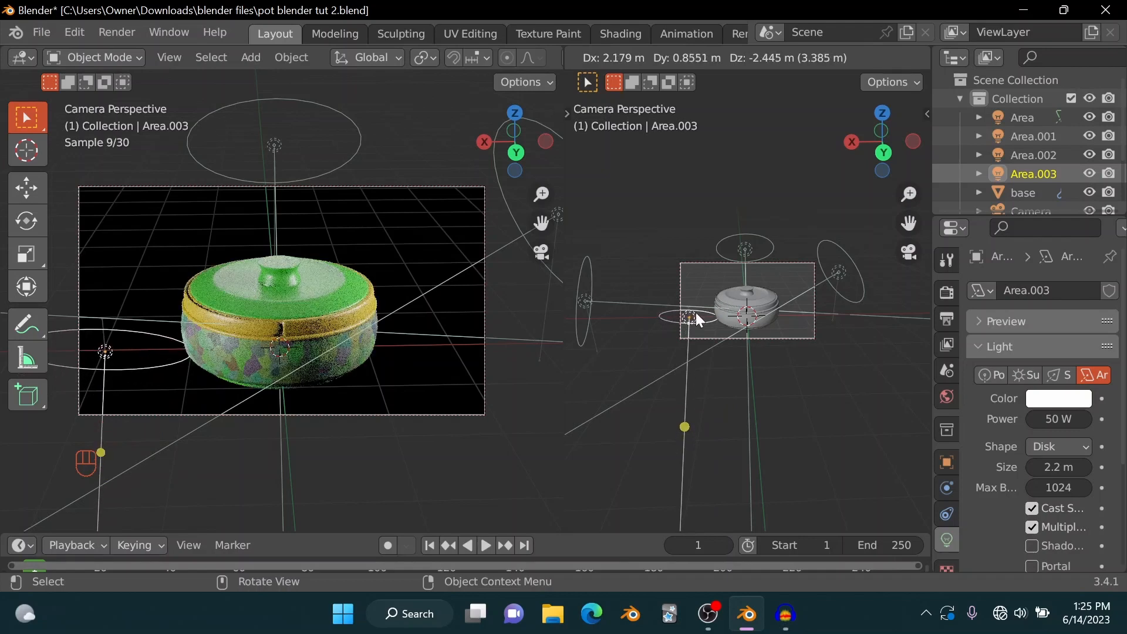
left_click(695, 312)
key("alt+r")
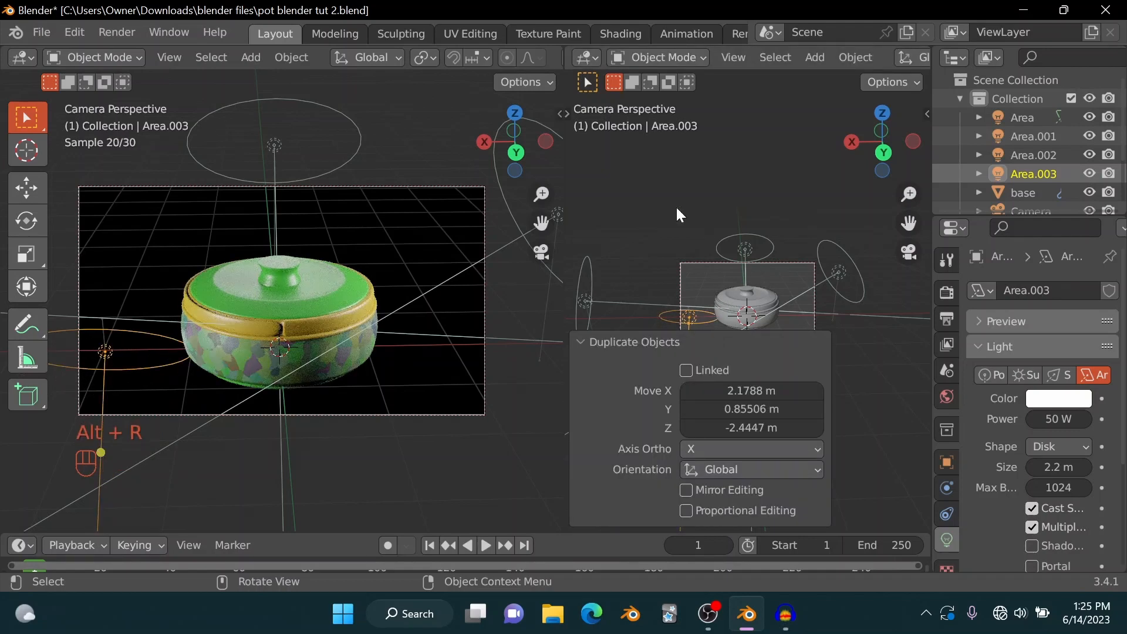
scroll(663, 238, "up", 3)
middle_click_drag(659, 330, 672, 356)
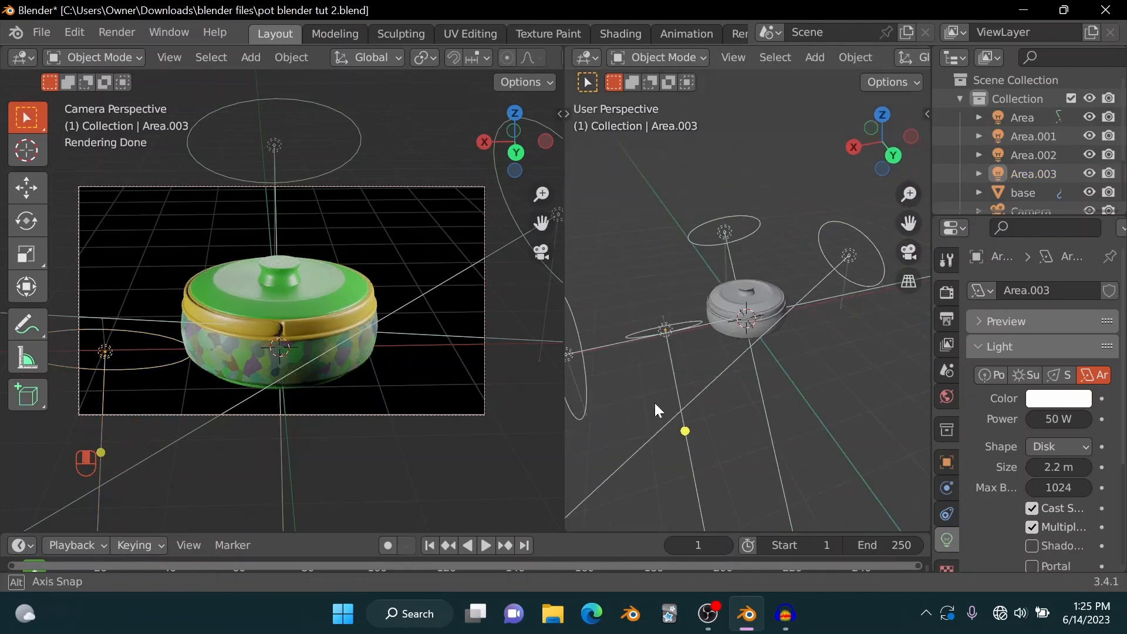
left_click(670, 345)
key("alt+r")
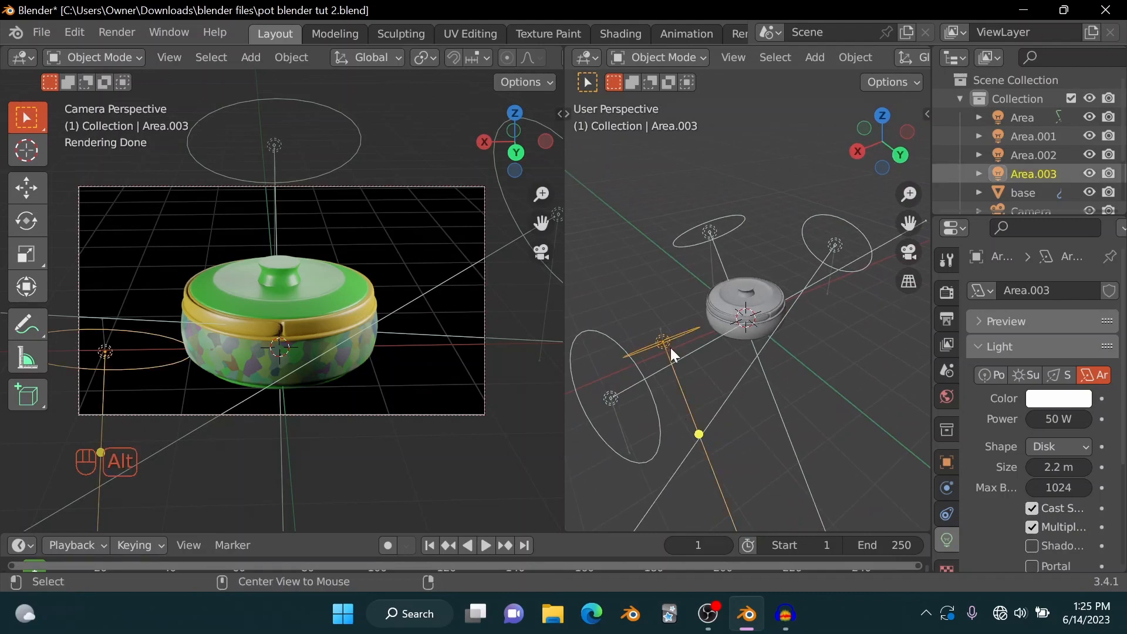
- Position Area.003 beneath the pot, moving it along Y, in top view, then up along Z
key("g")
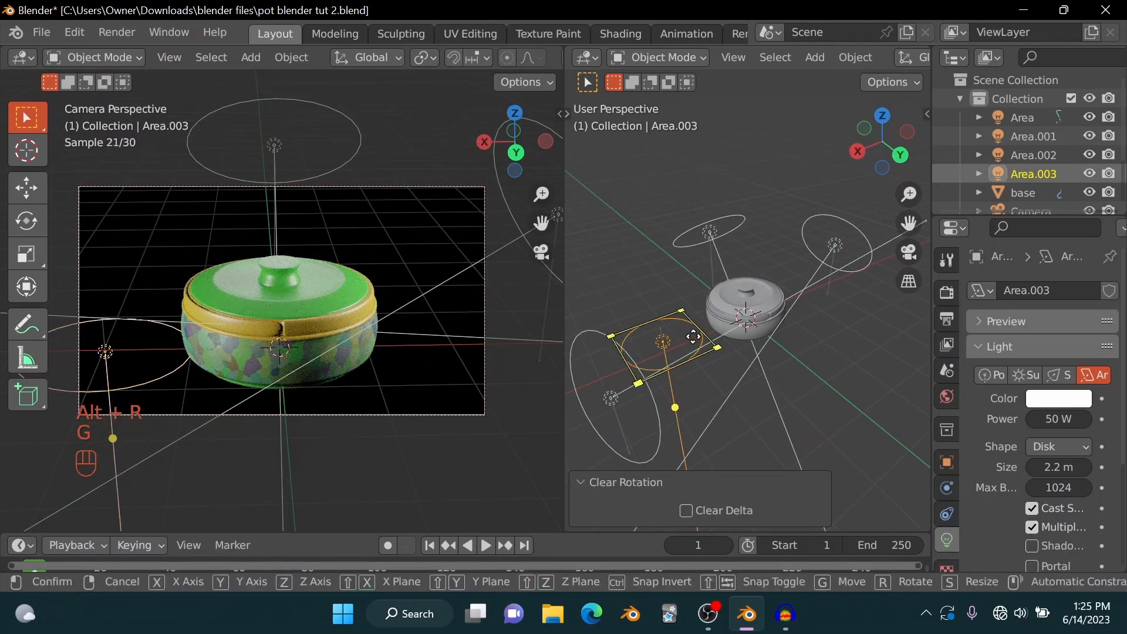
key("y")
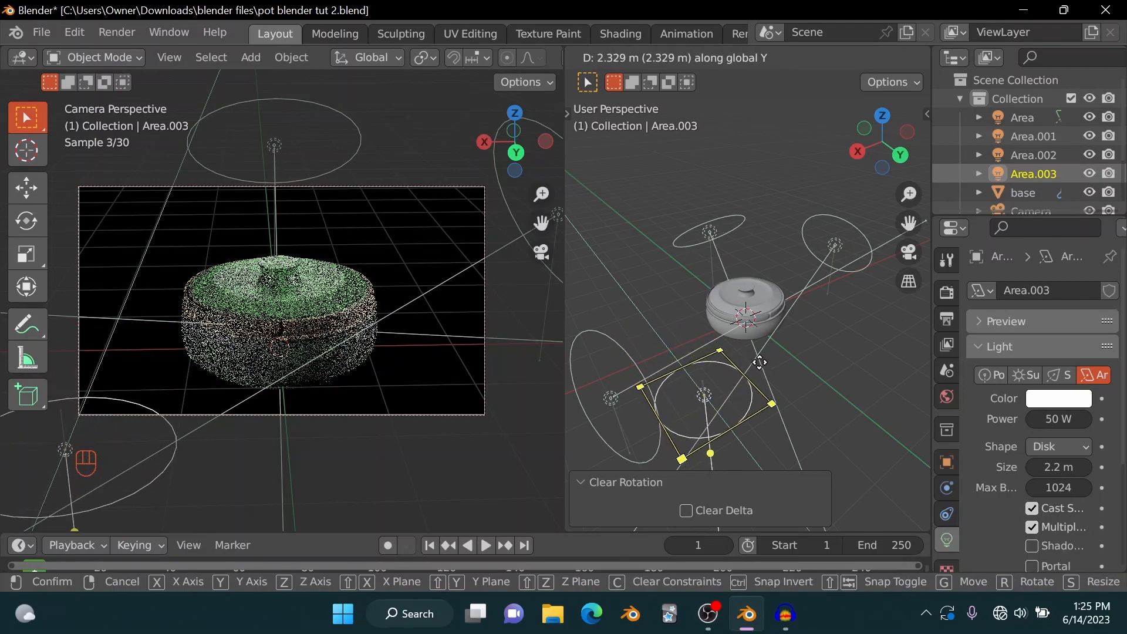
left_click(756, 359)
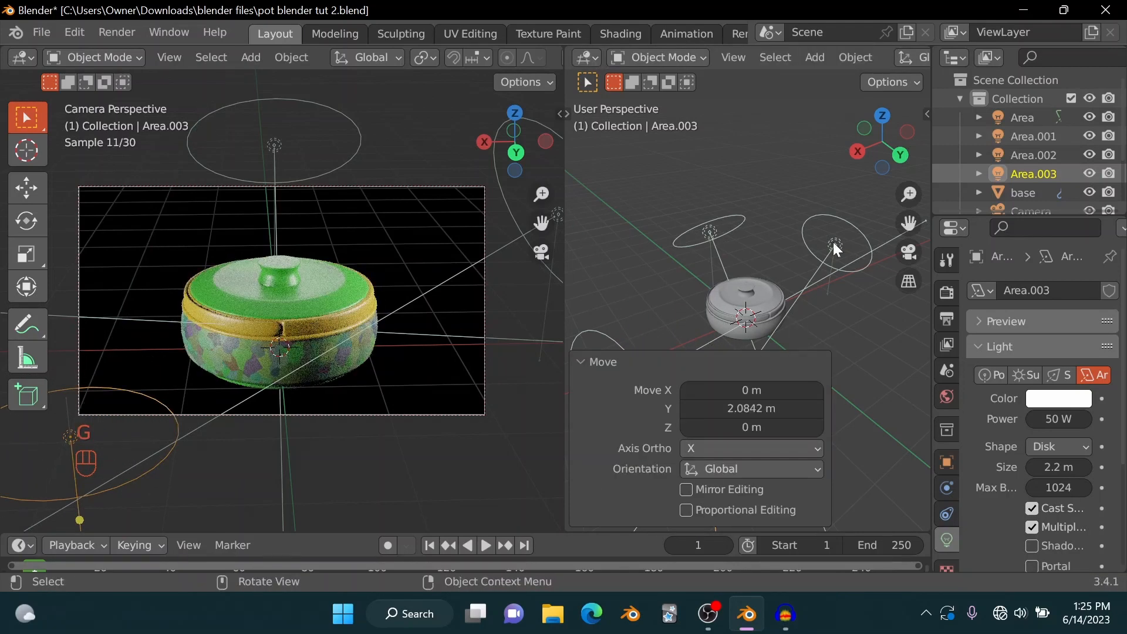
left_click(882, 115)
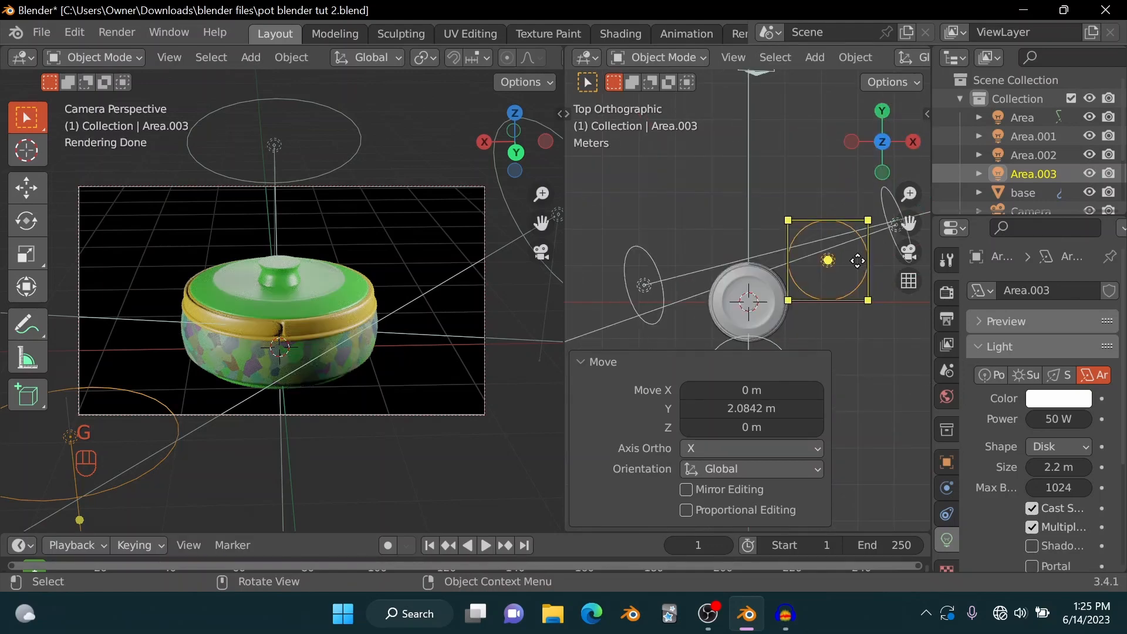
key("g")
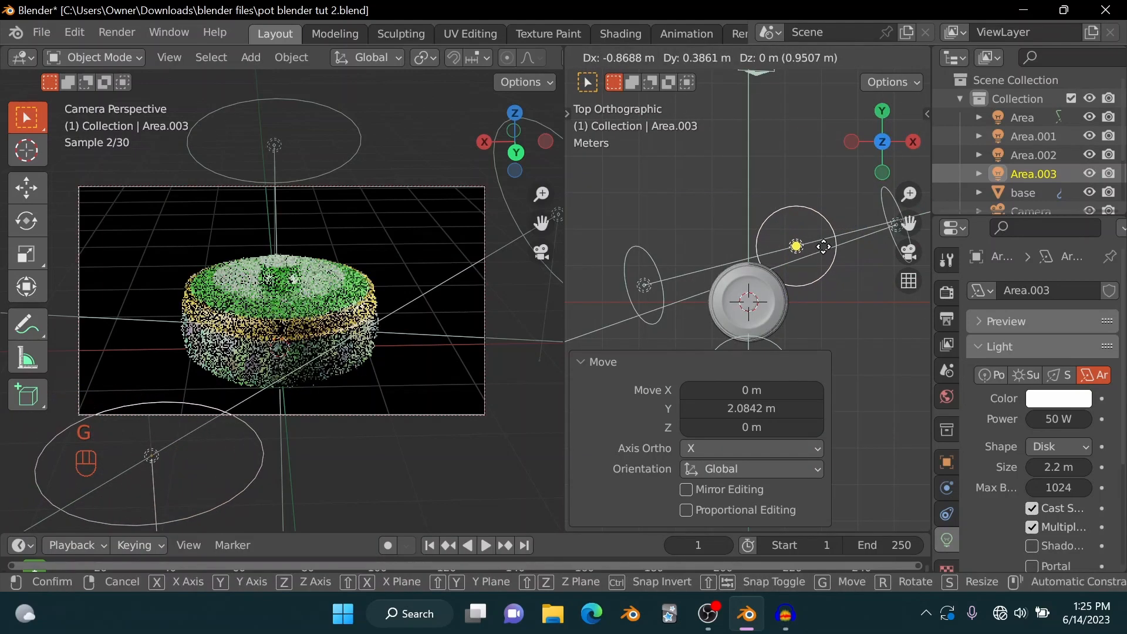
left_click(817, 242)
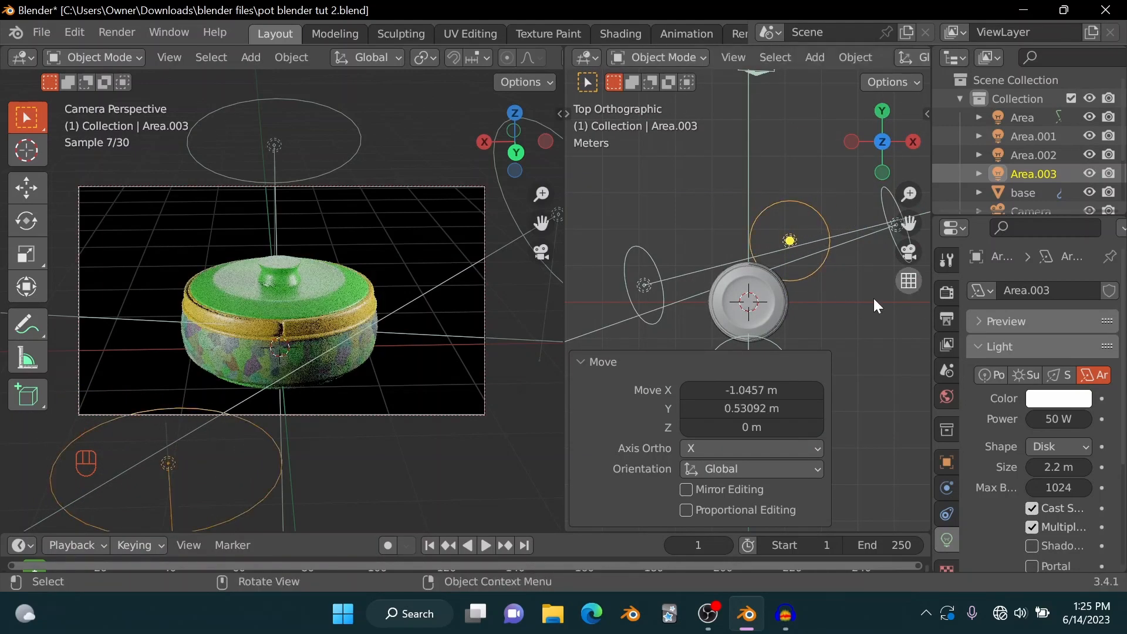
middle_click_drag(832, 272, 815, 186)
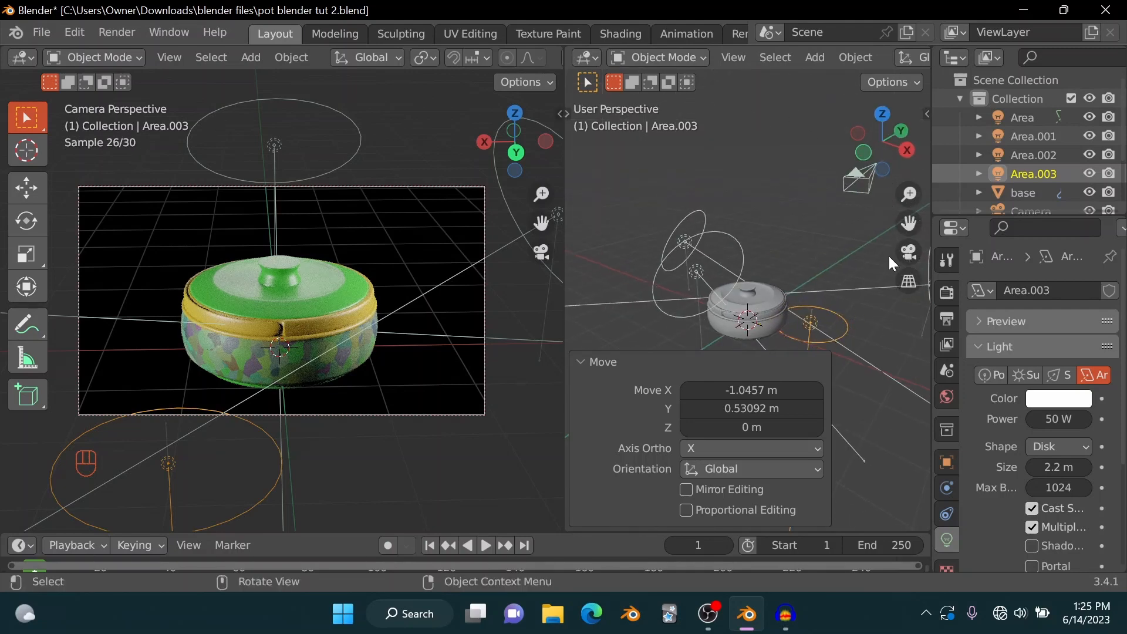
left_click(909, 252)
key("g")
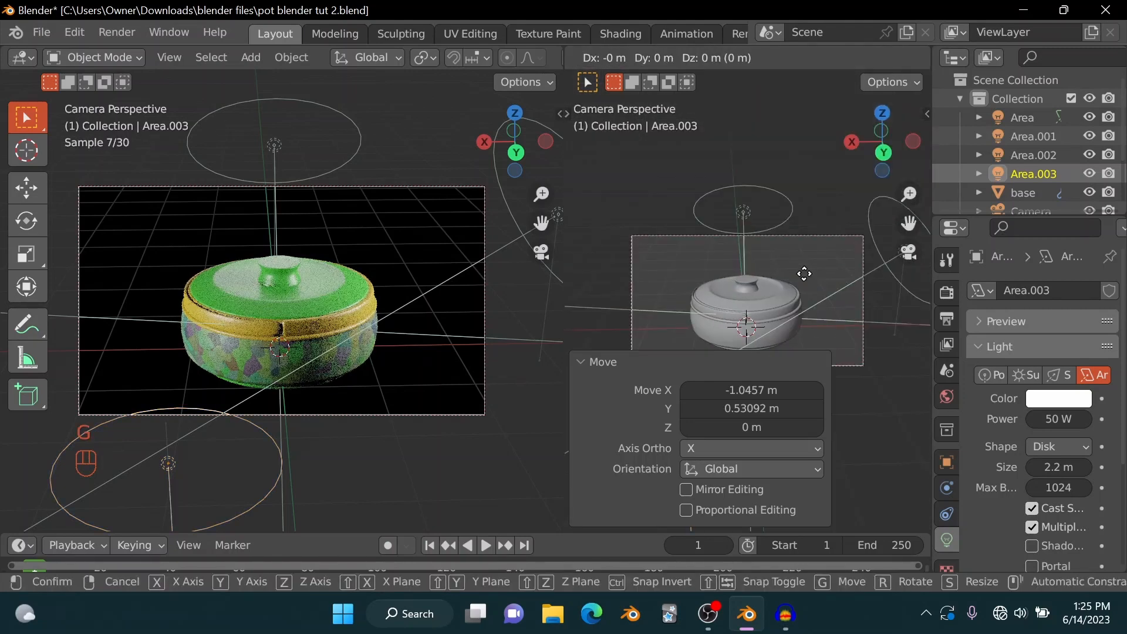
key("z")
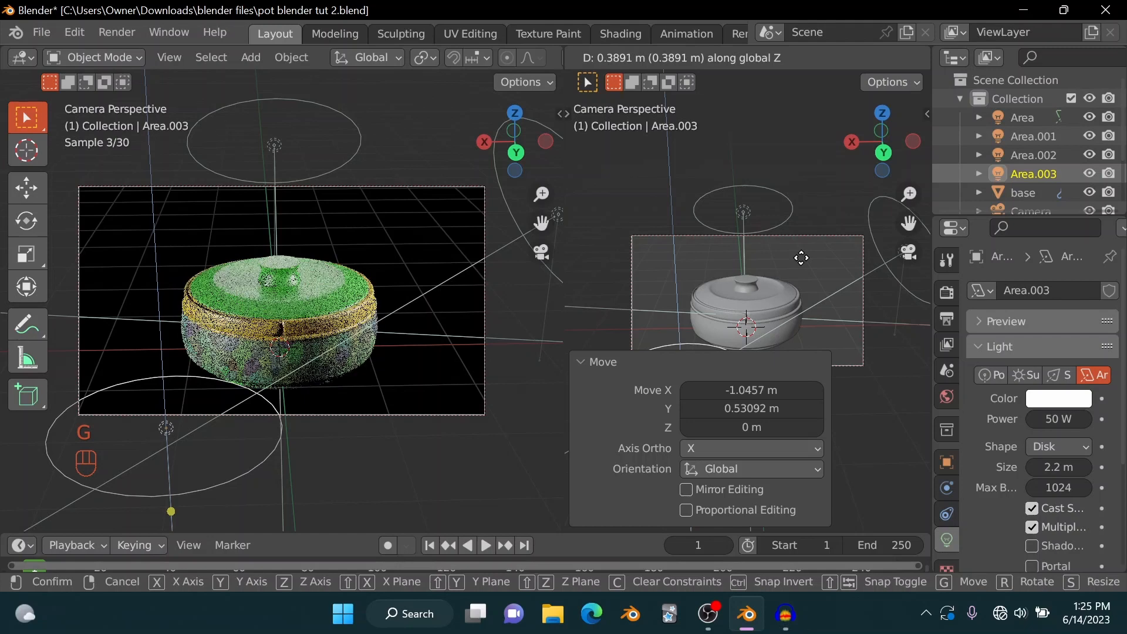
left_click(803, 280)
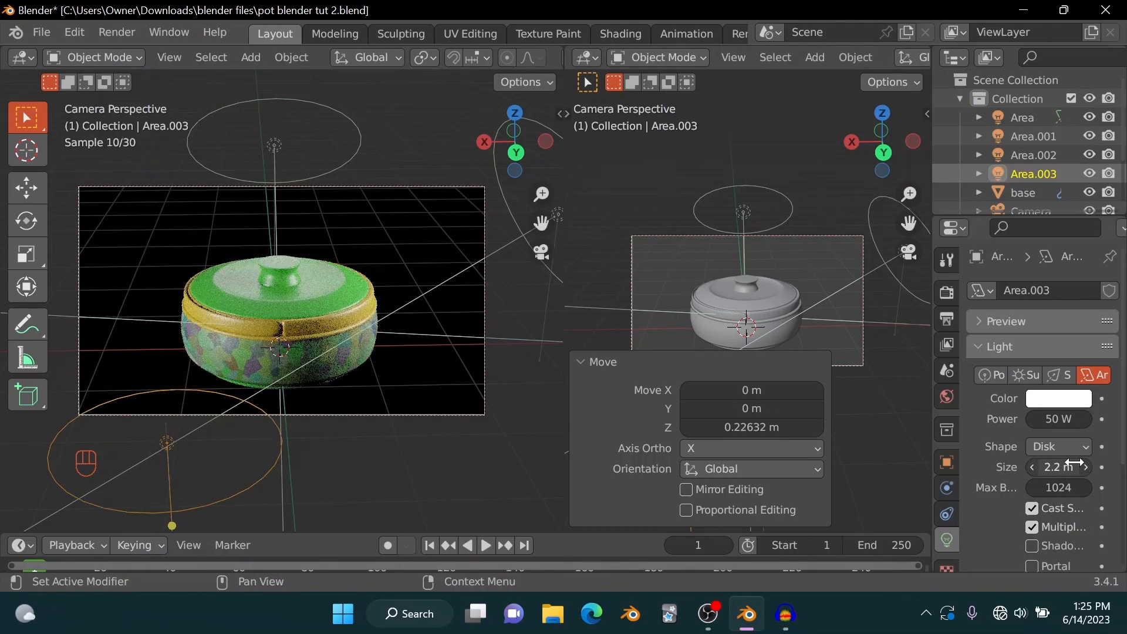
- Shrink Area.003 to 1.41 m, set its power to 10 W, and save the file
mouse_move(1074, 463)
left_mouse_down()
mouse_move(1096, 466)
mouse_move(1059, 467)
left_mouse_up()
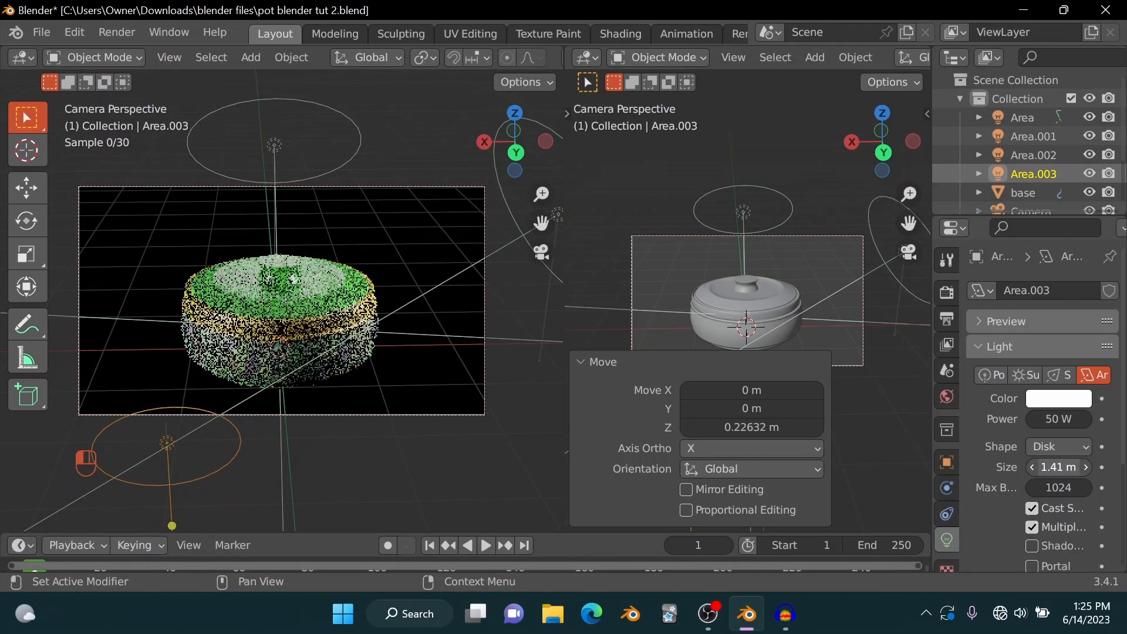
left_click(1058, 419)
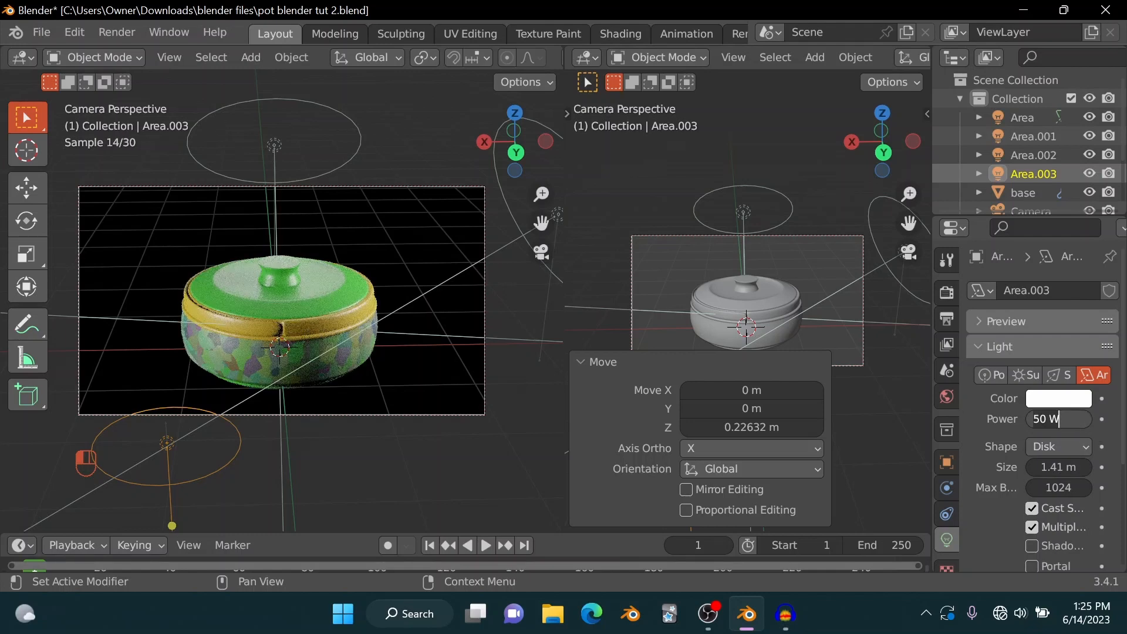
type("1")
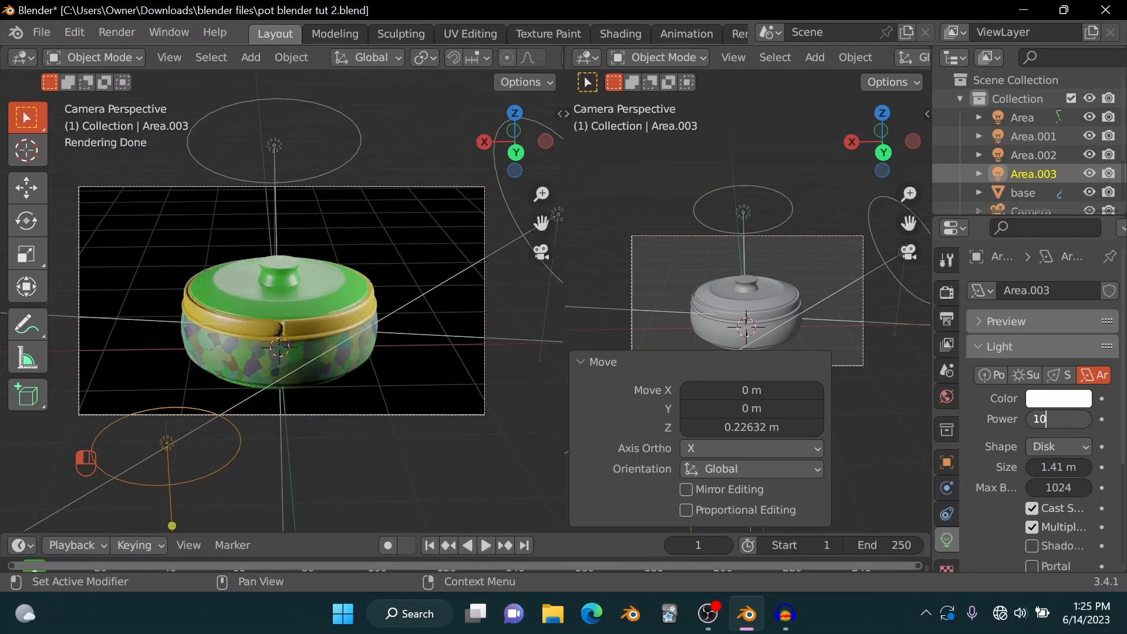
type("0")
key("Return")
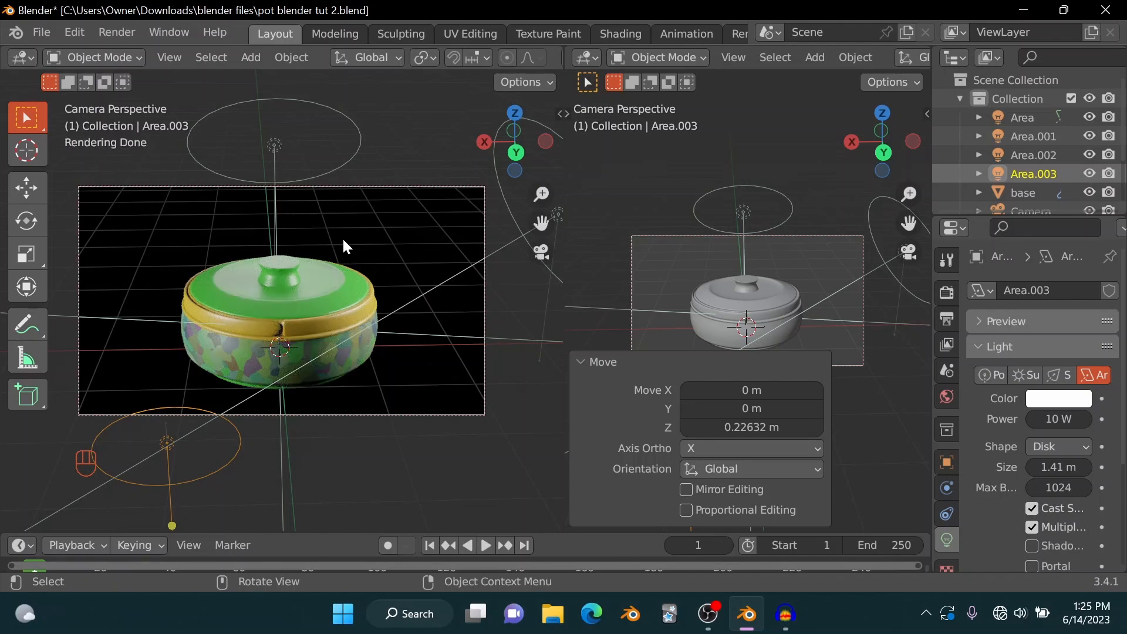
key("ctrl")
key("ctrl+s")
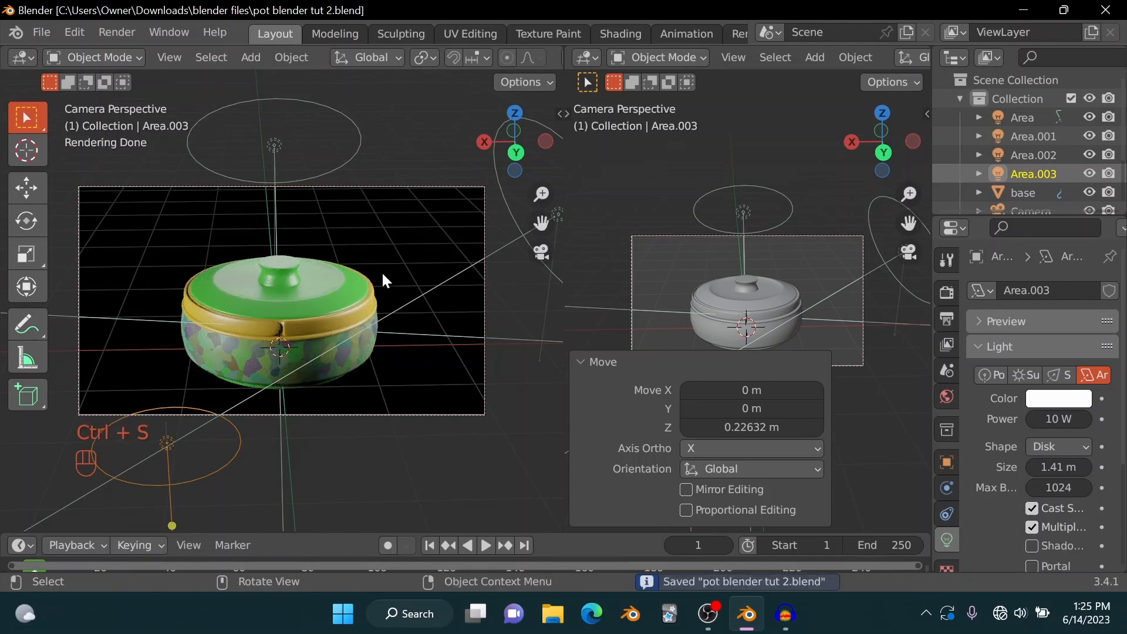
- Deselect the bottom light, Join Areas across the viewport border, and drag the timeline taller
left_click(501, 460)
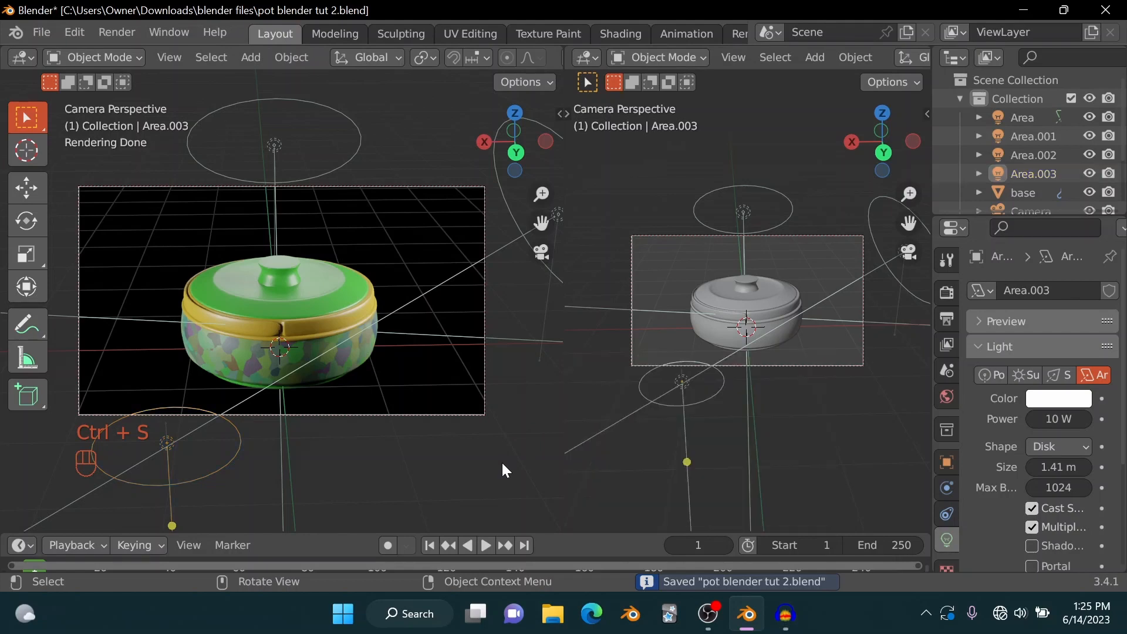
right_click(564, 242)
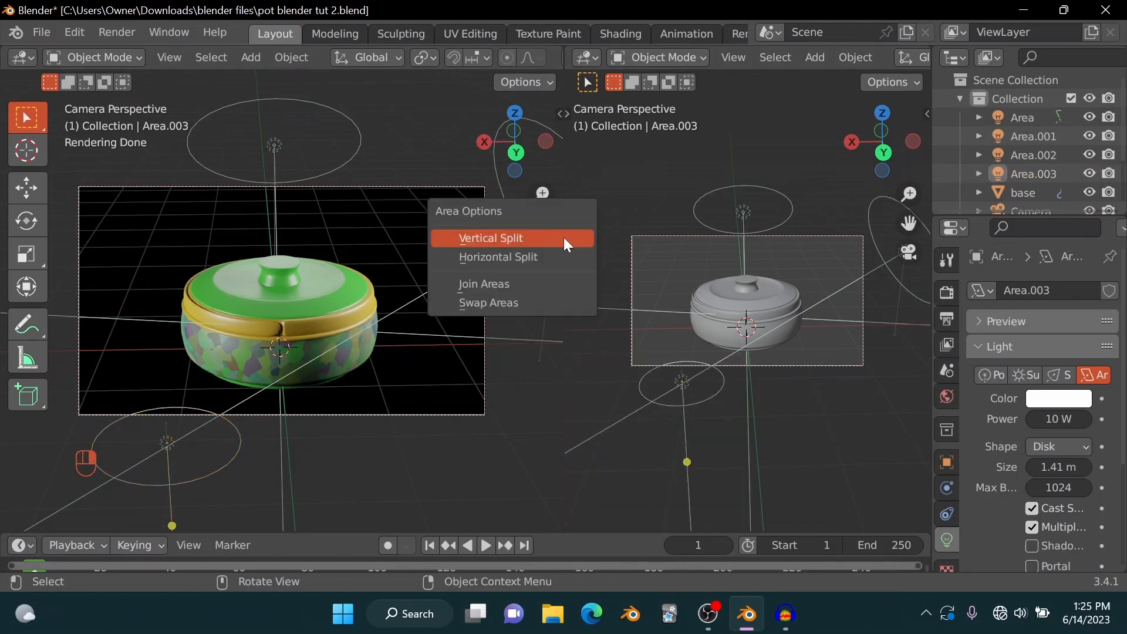
left_click(569, 282)
left_click(410, 301)
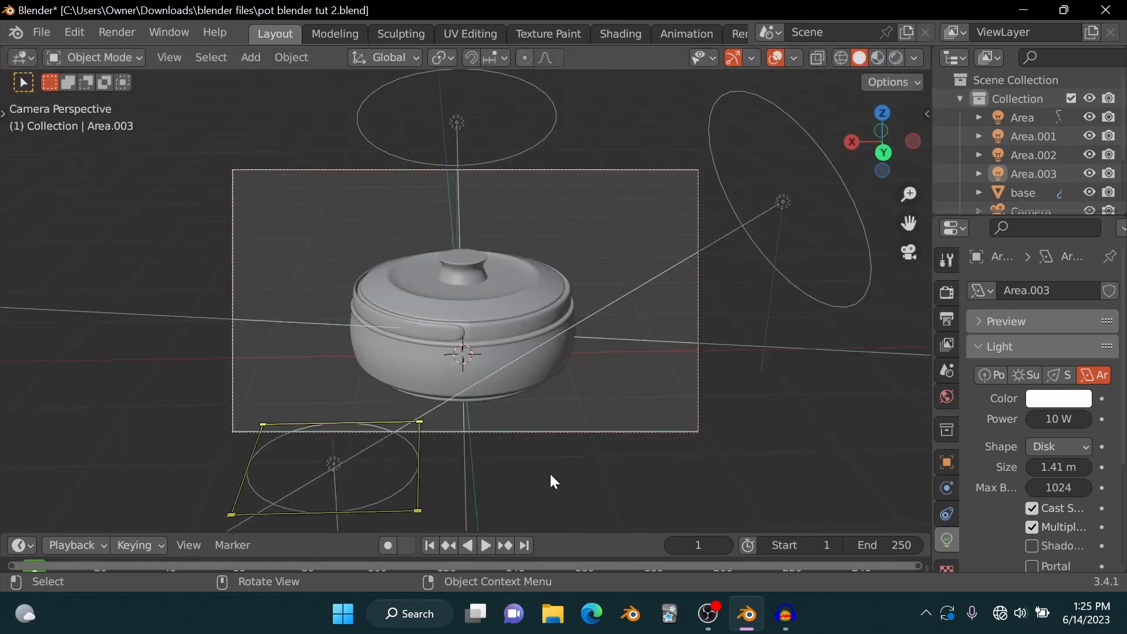
left_click_drag(534, 532, 558, 444)
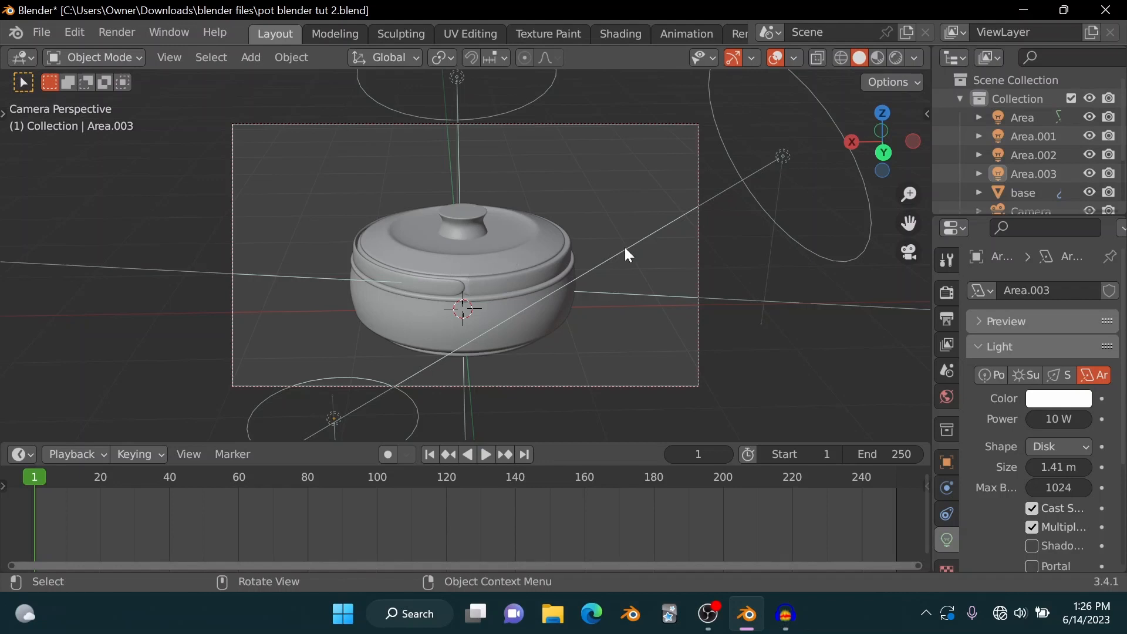
- Add a Cube empty at the origin and raise it 0.424 m along Z
key("shift+a")
mouse_move(626, 248)
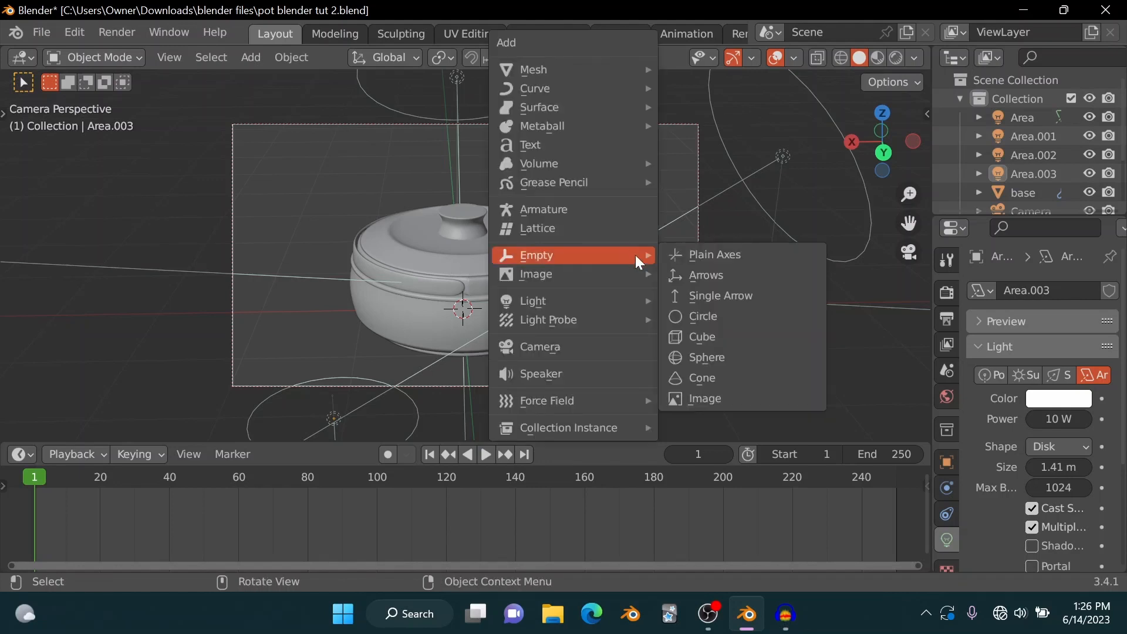
left_click(707, 342)
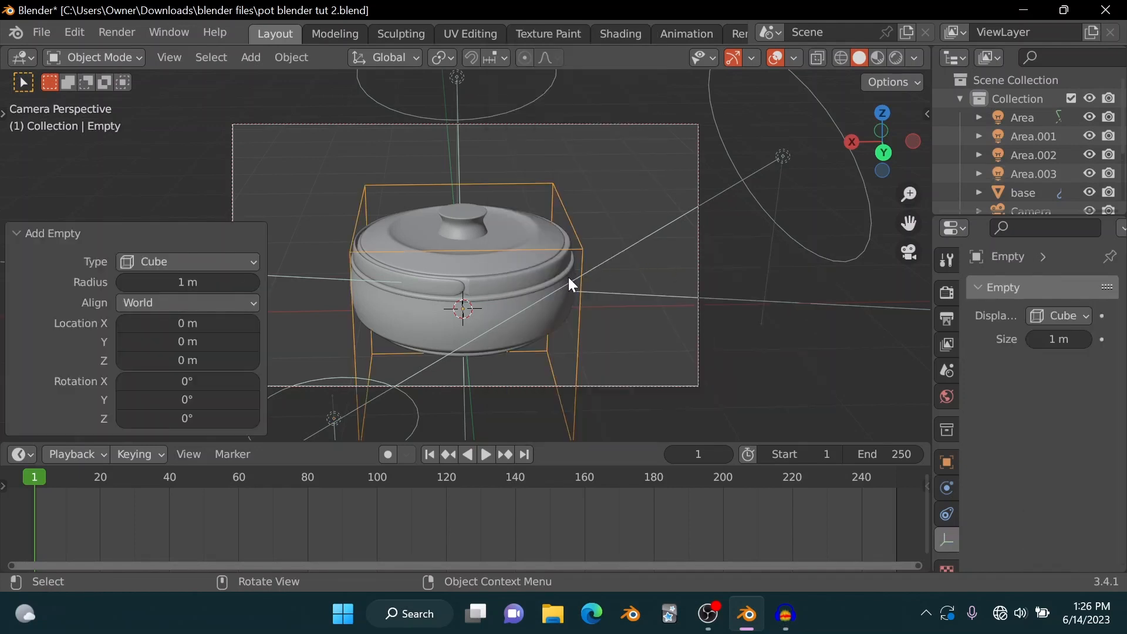
key("g")
key("z")
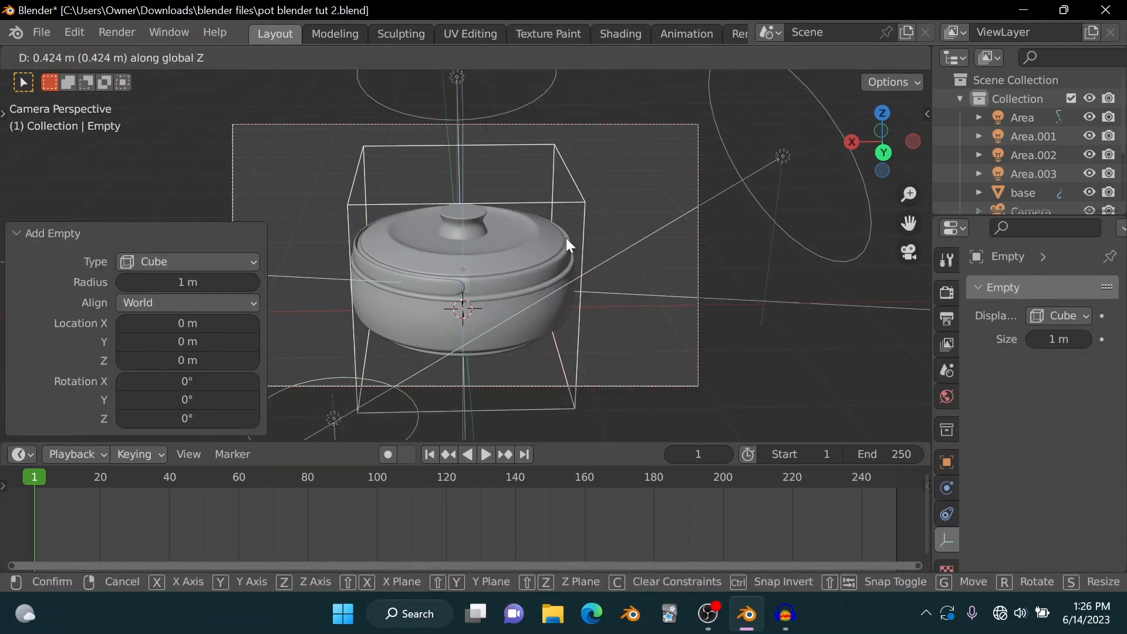
left_click(566, 239)
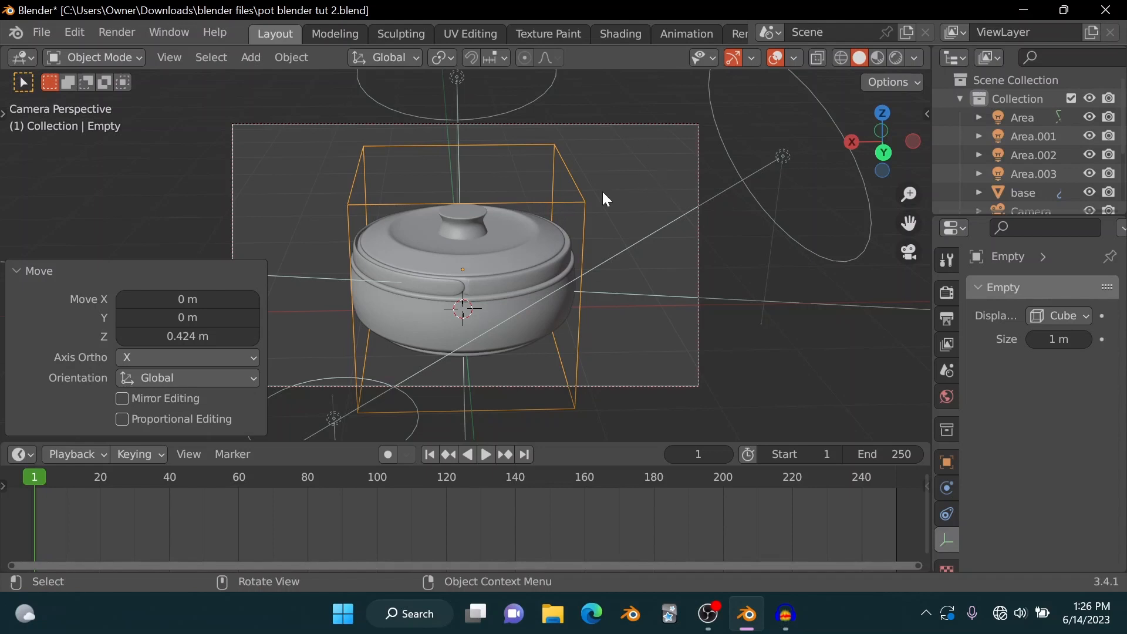
scroll(528, 238, "down", 2)
middle_click_drag(535, 239, 564, 255)
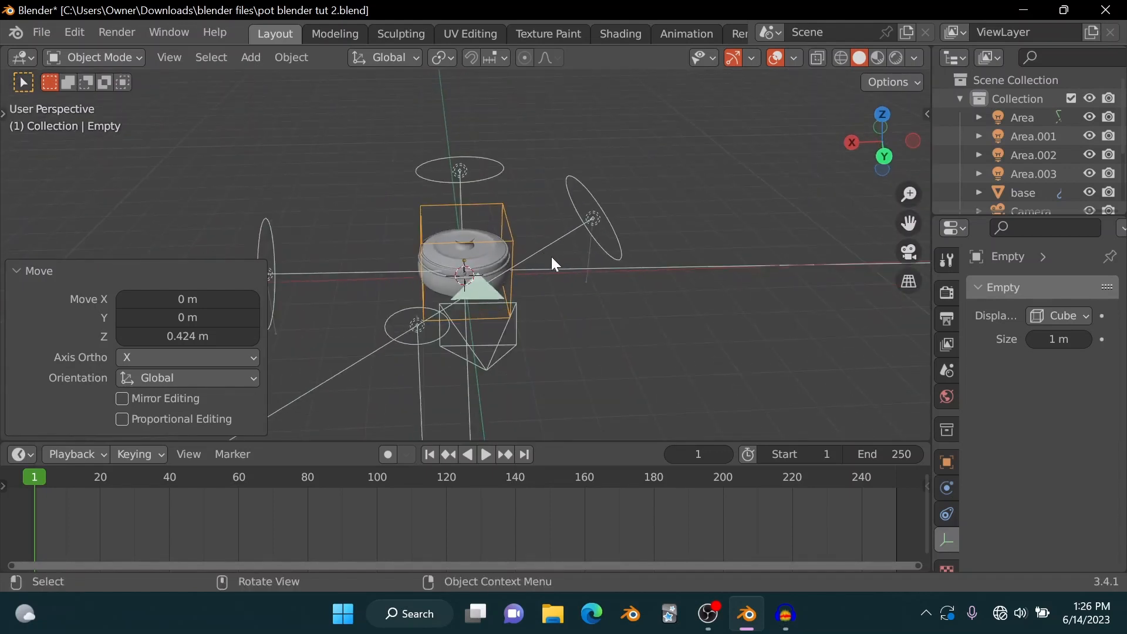
scroll(575, 252, "up", 2)
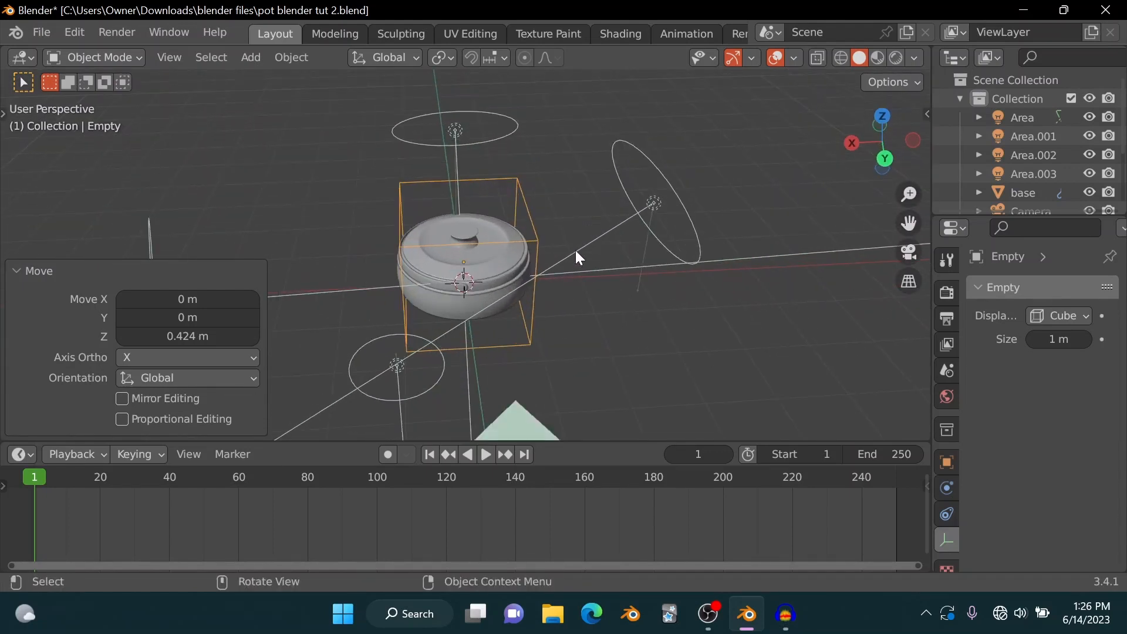
- Select all four area lights, making Area.002 the active one
scroll(575, 250, "down", 2)
left_click(503, 166)
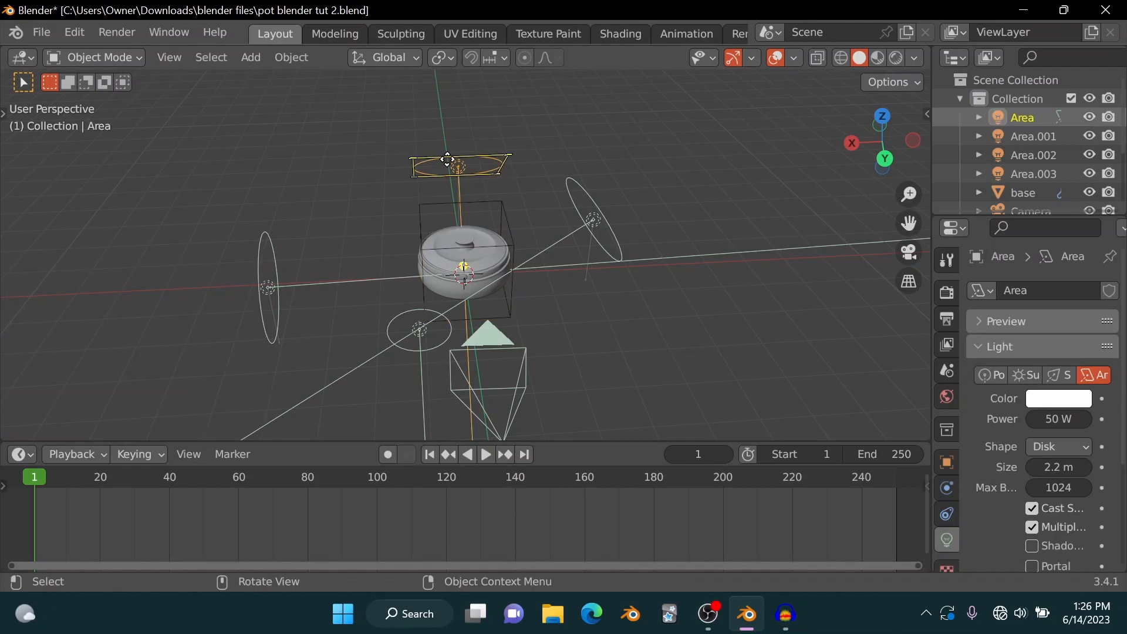
left_click(264, 316, "shift")
left_click(577, 222, "shift")
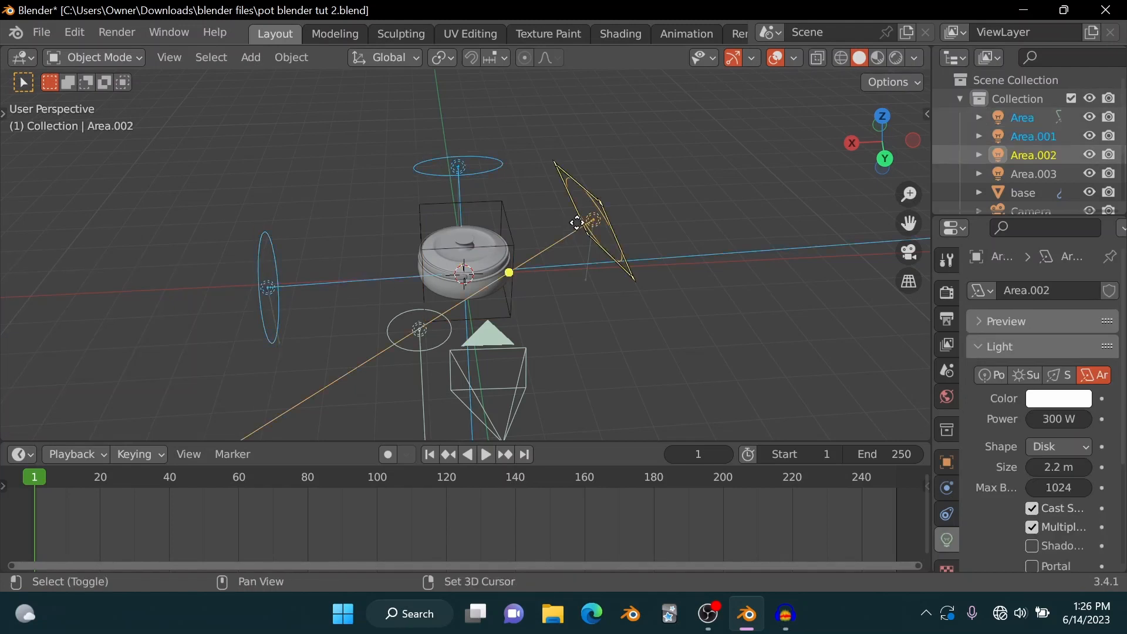
key("t")
left_click(432, 369, "shift")
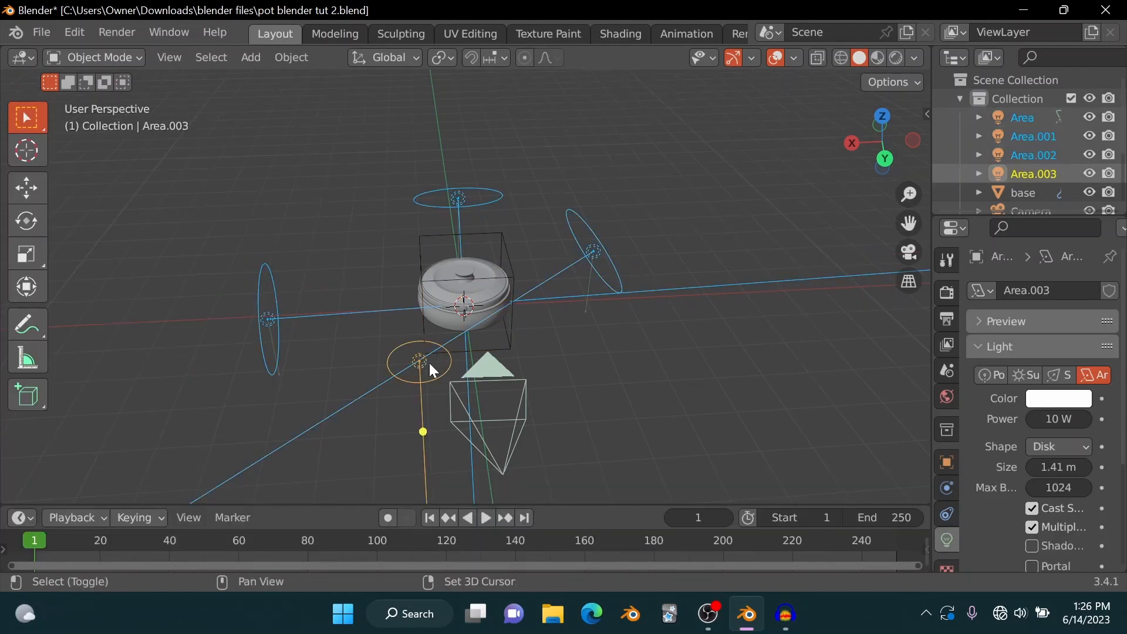
left_click(589, 264, "shift")
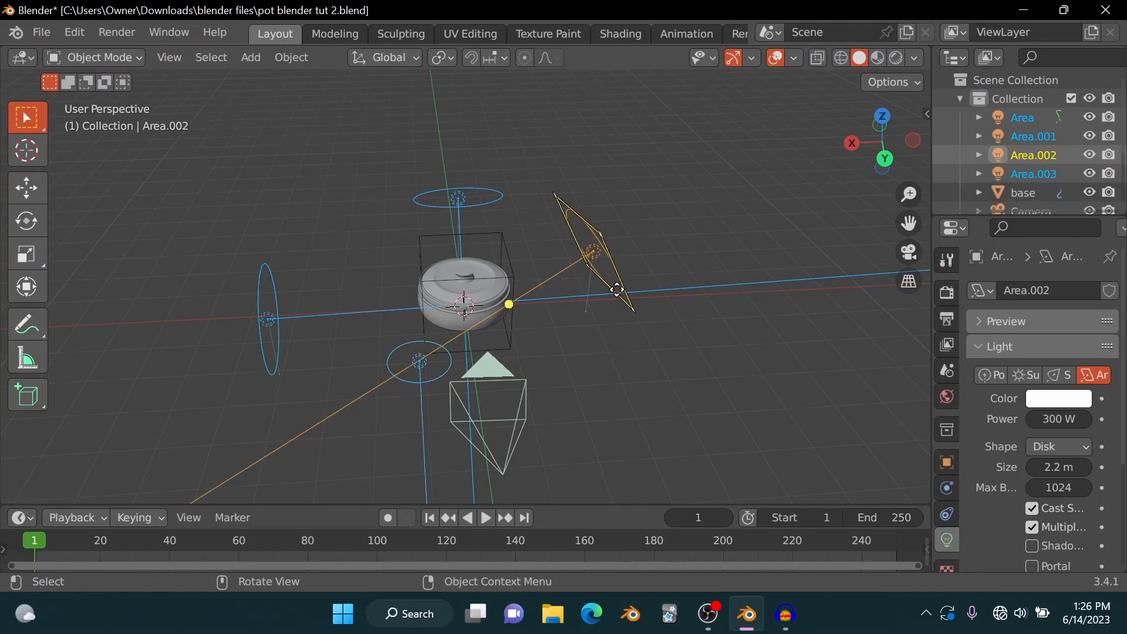
key("g")
right_click(602, 263)
scroll(547, 318, "up", 2)
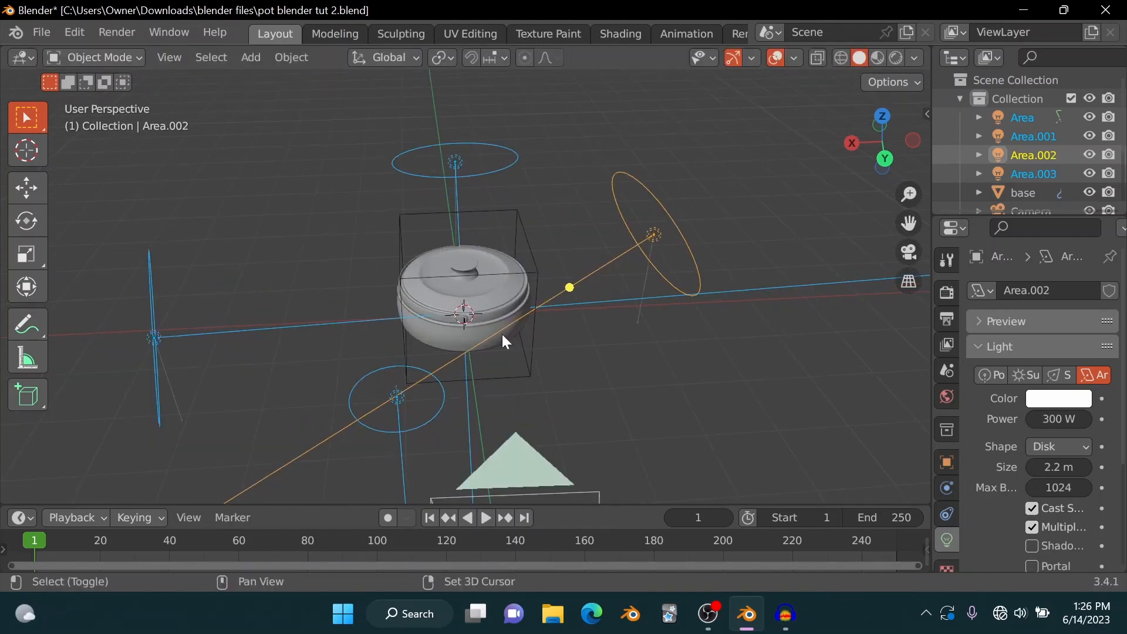
scroll(465, 283, "up", 4)
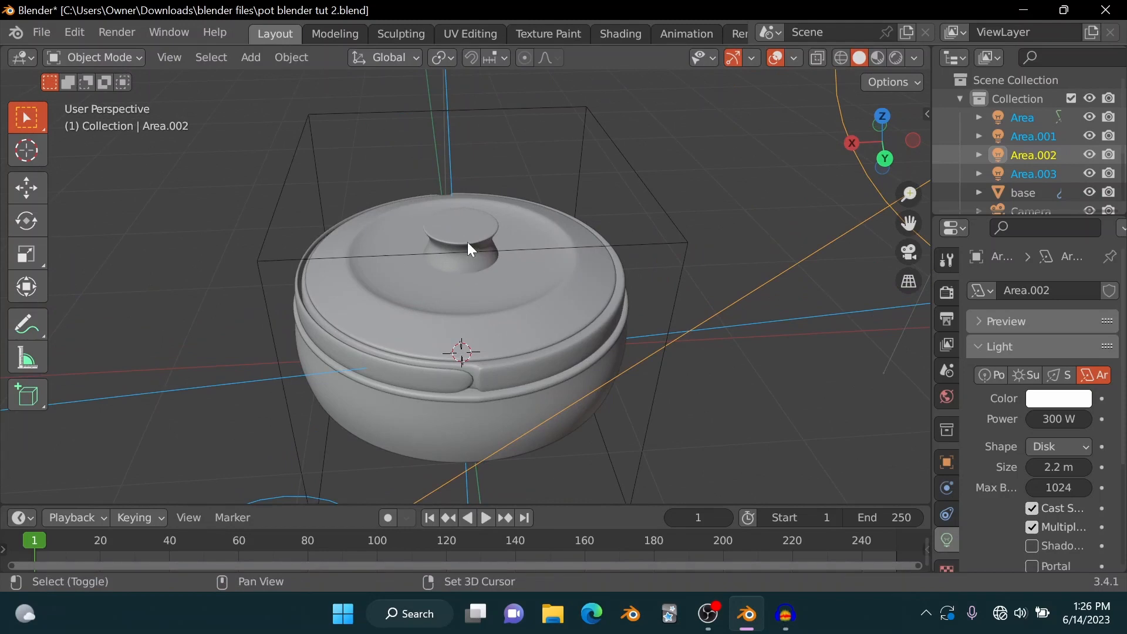
- Add the pot's cover, top, handle and base, parent all to the Empty (Keep Transform), then view through the camera
left_click(474, 263)
left_click(438, 388)
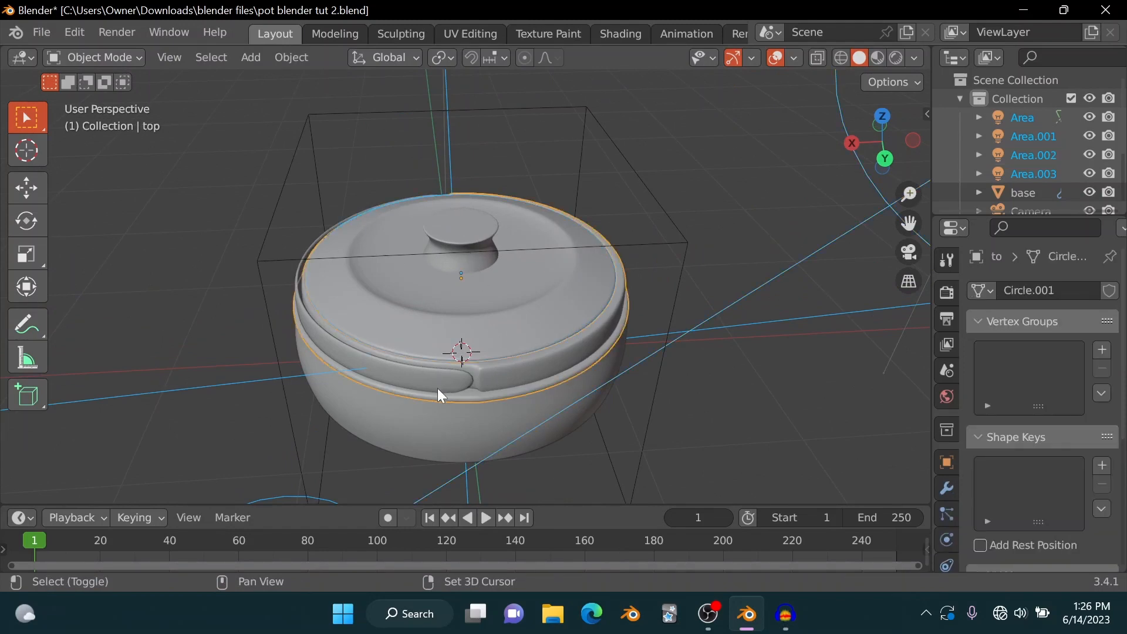
left_click(467, 421)
left_click(480, 443)
scroll(510, 413, "down", 3)
key("g")
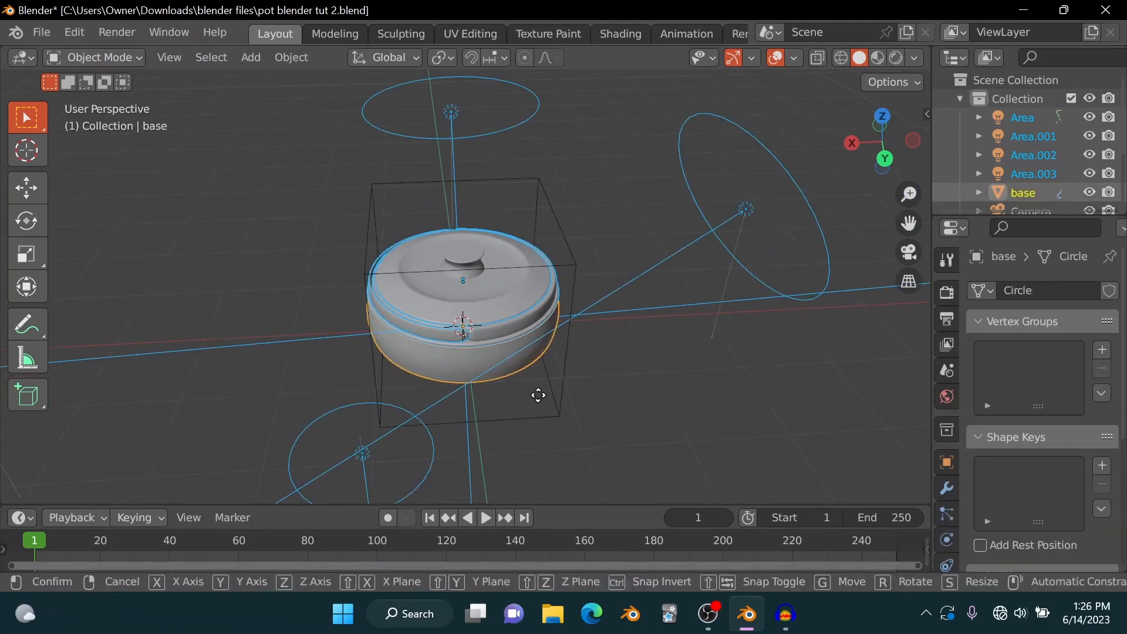
key("Escape")
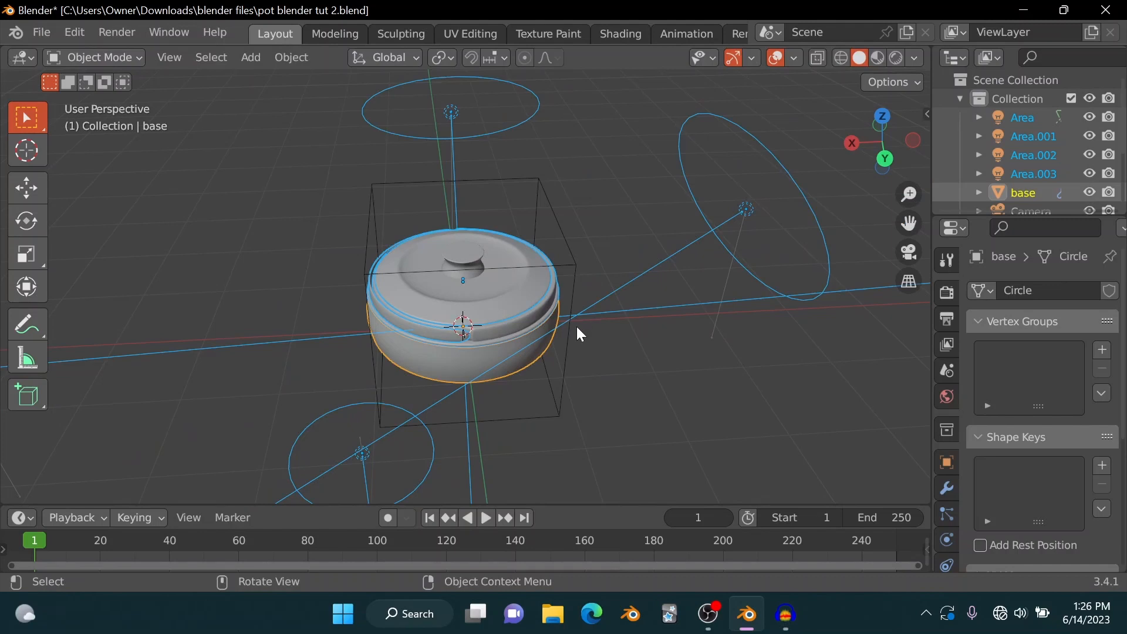
left_click(564, 269, "shift")
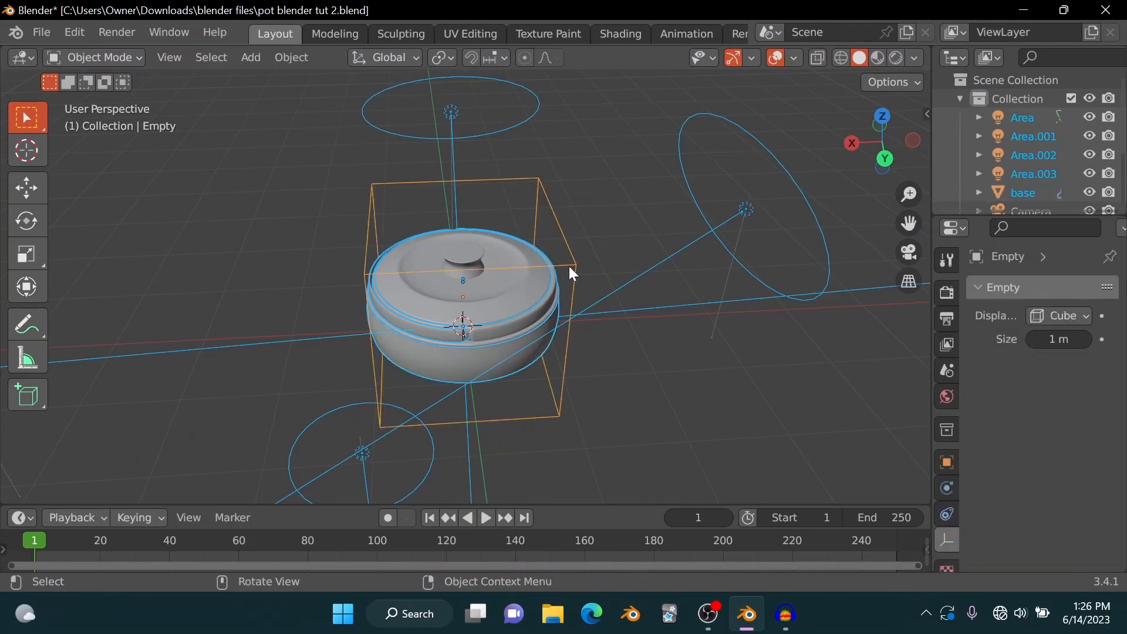
key("ctrl+p")
left_click(569, 266)
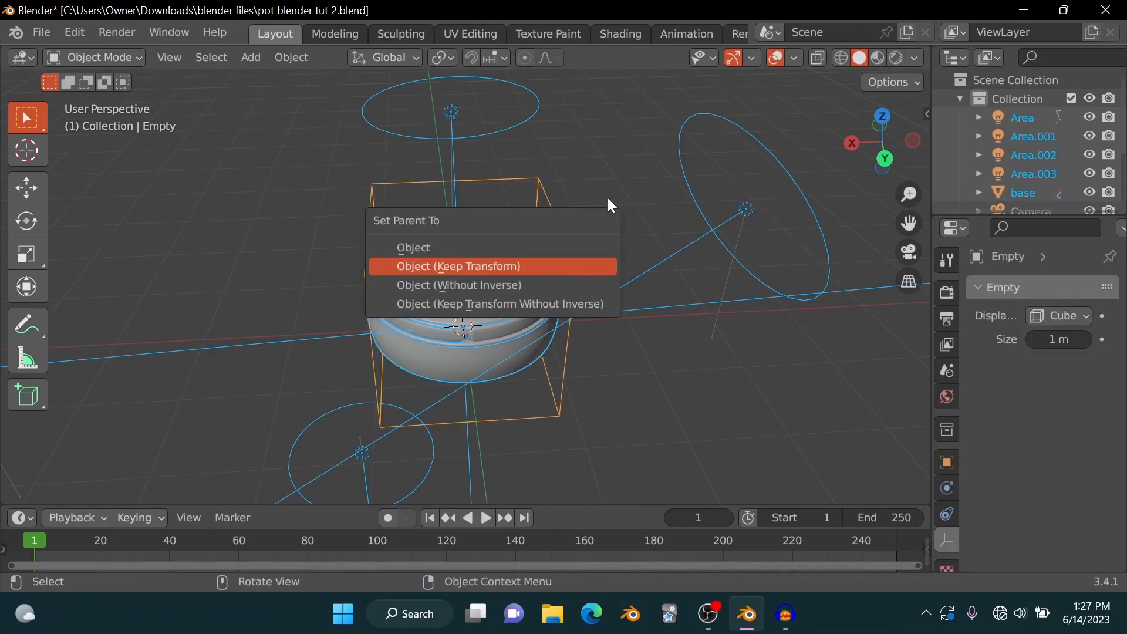
left_click(909, 253)
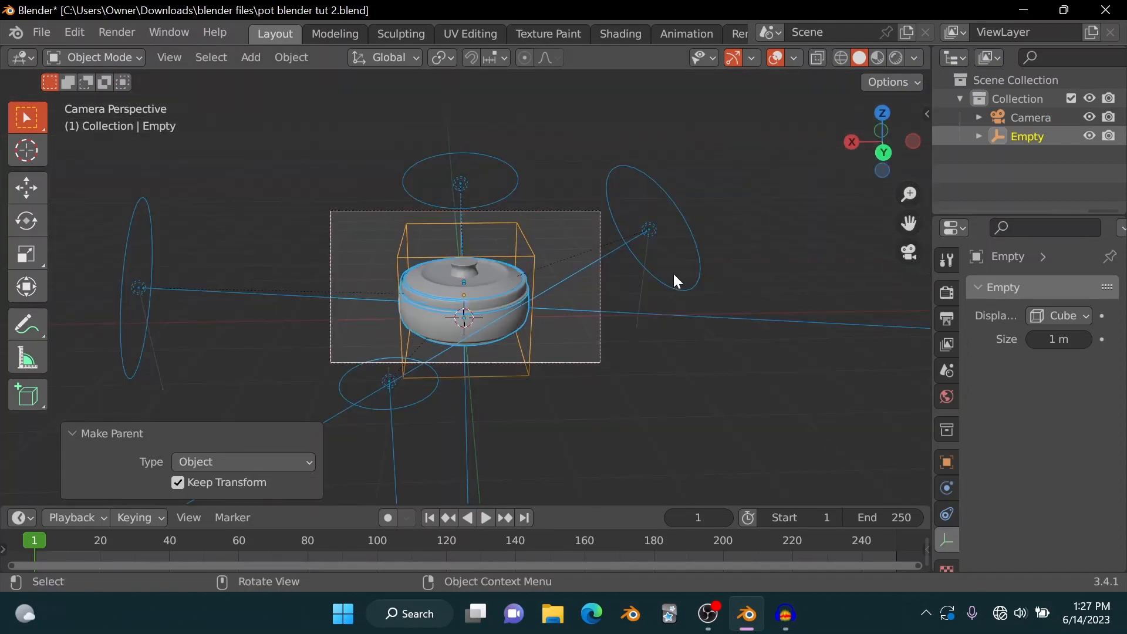
- Test-move the Empty to confirm the whole rig follows, then cancel to leave it in place
key("g")
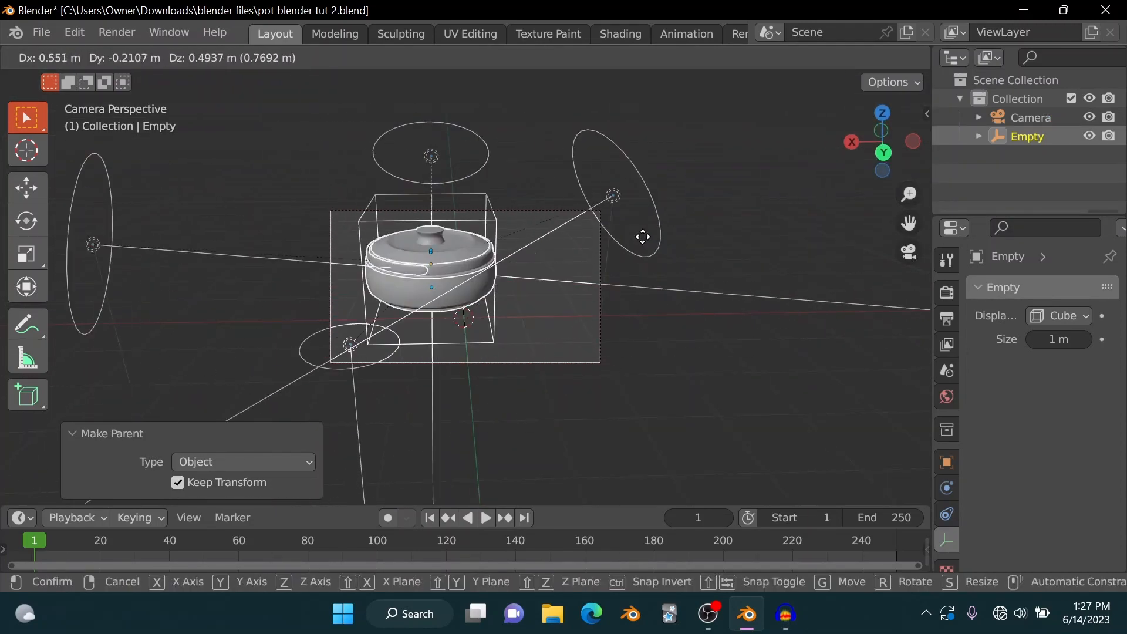
left_click(623, 283)
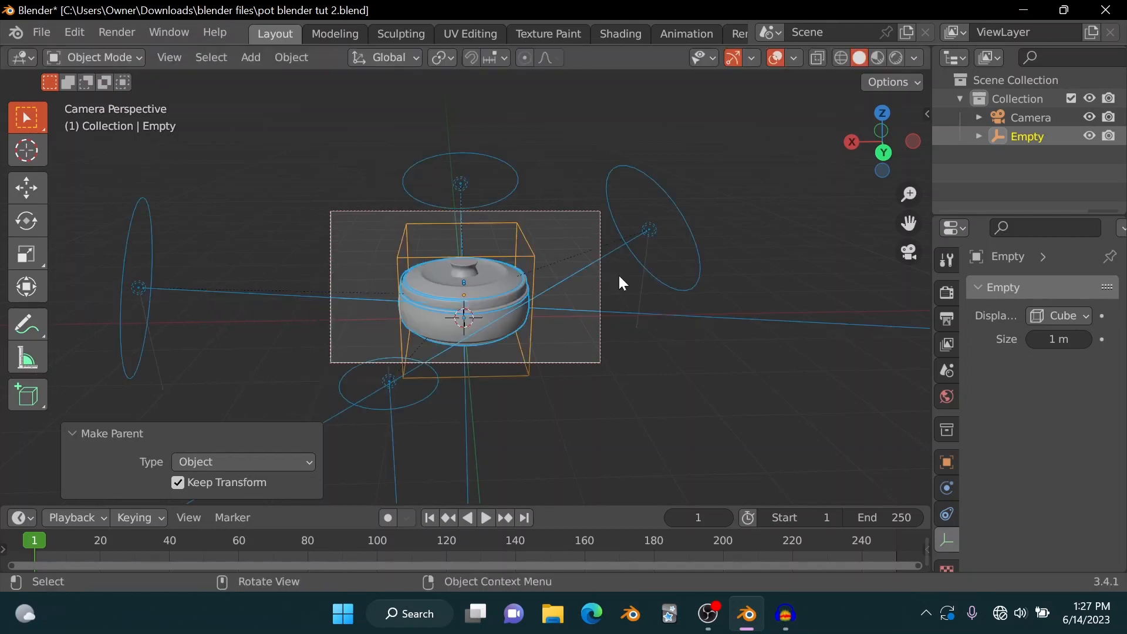
key("g")
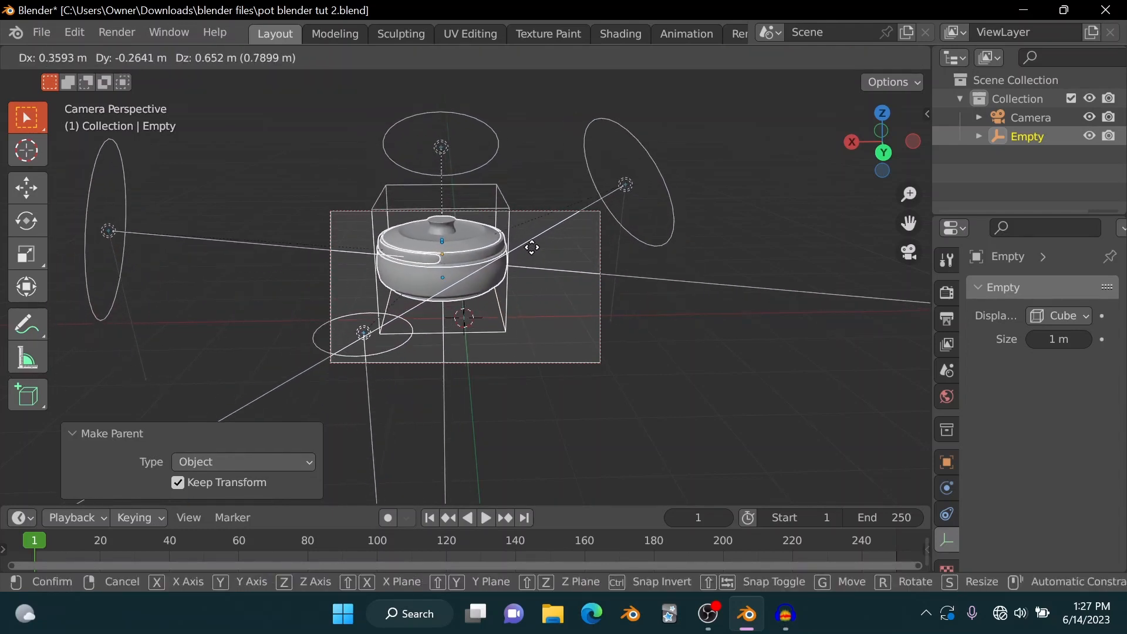
right_click(567, 244)
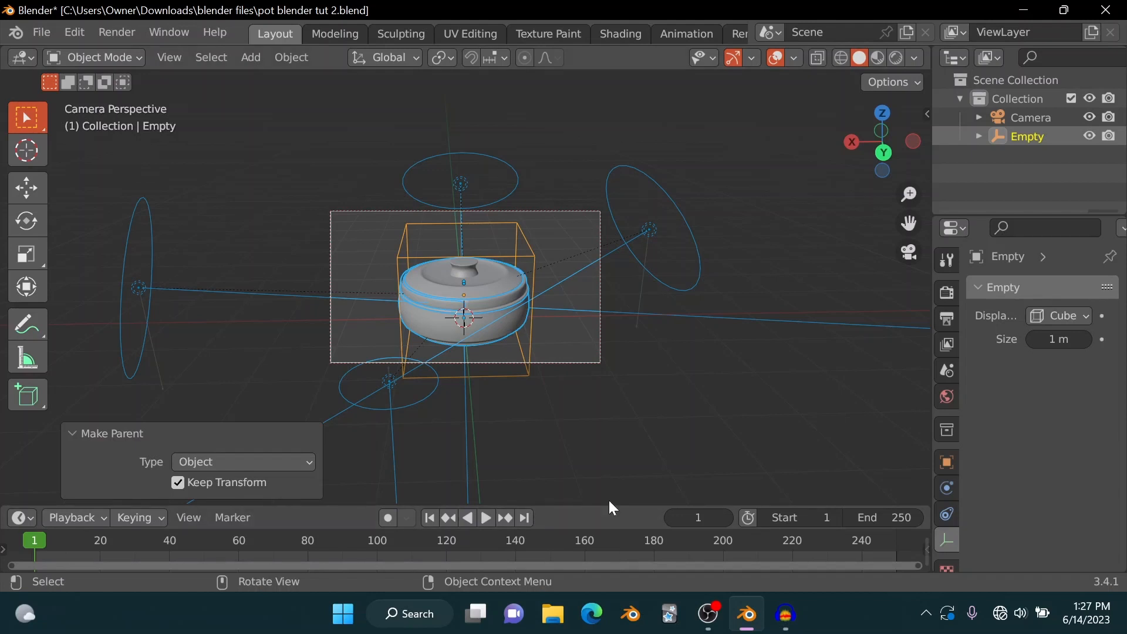
- Make the timeline area taller and reselect the Empty
left_click_drag(612, 504, 615, 441)
left_click(676, 282)
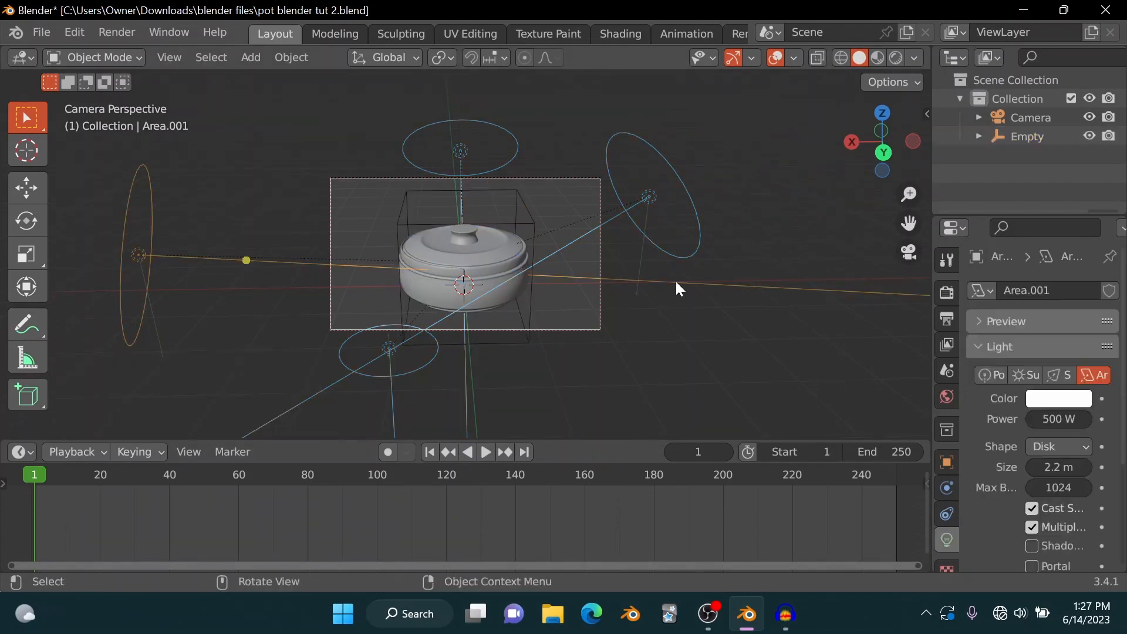
left_click(514, 220)
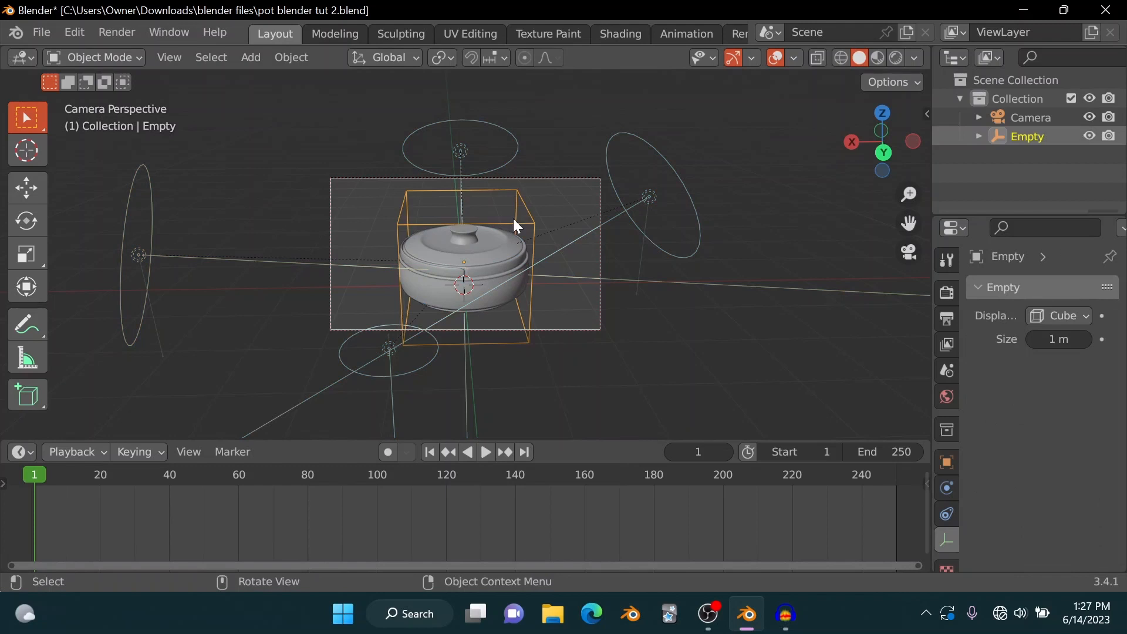
- Set the animation's End frame to 150
left_click(890, 455)
type("1")
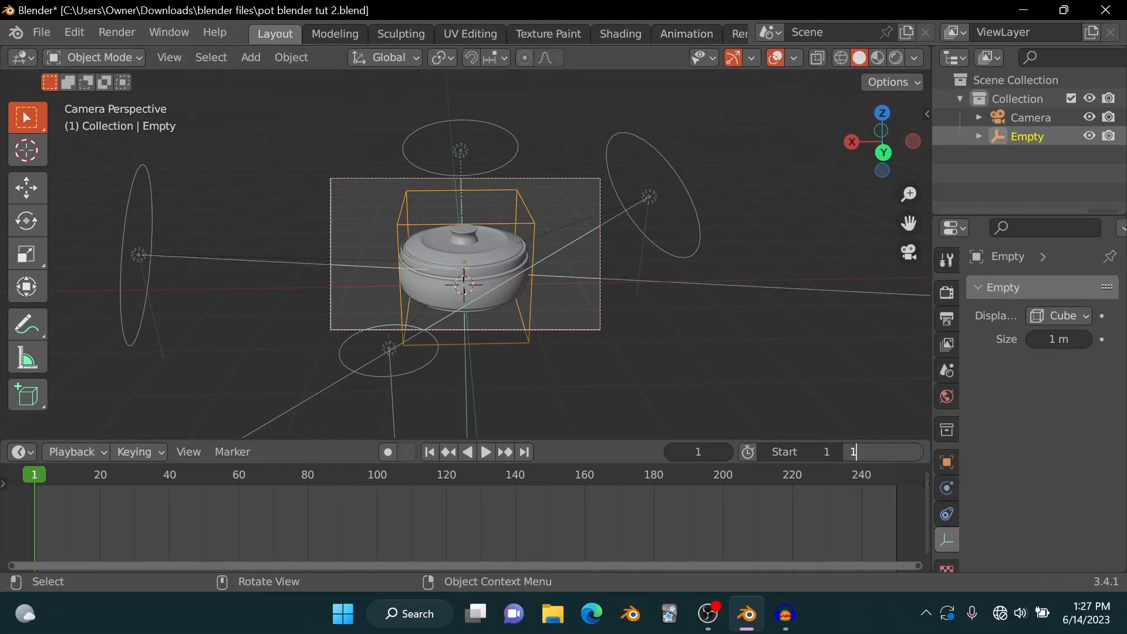
type("0")
left_click(946, 319)
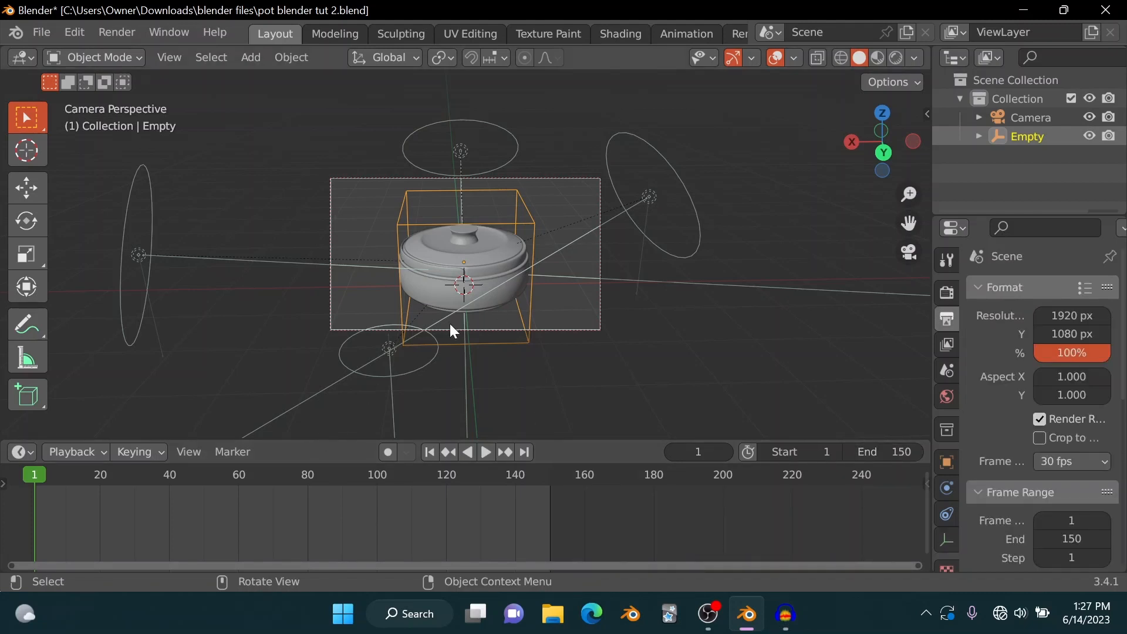
- Tilt the Empty with a trackball rotation, key location and rotation at frame 1, then jump to frame 150
key("i")
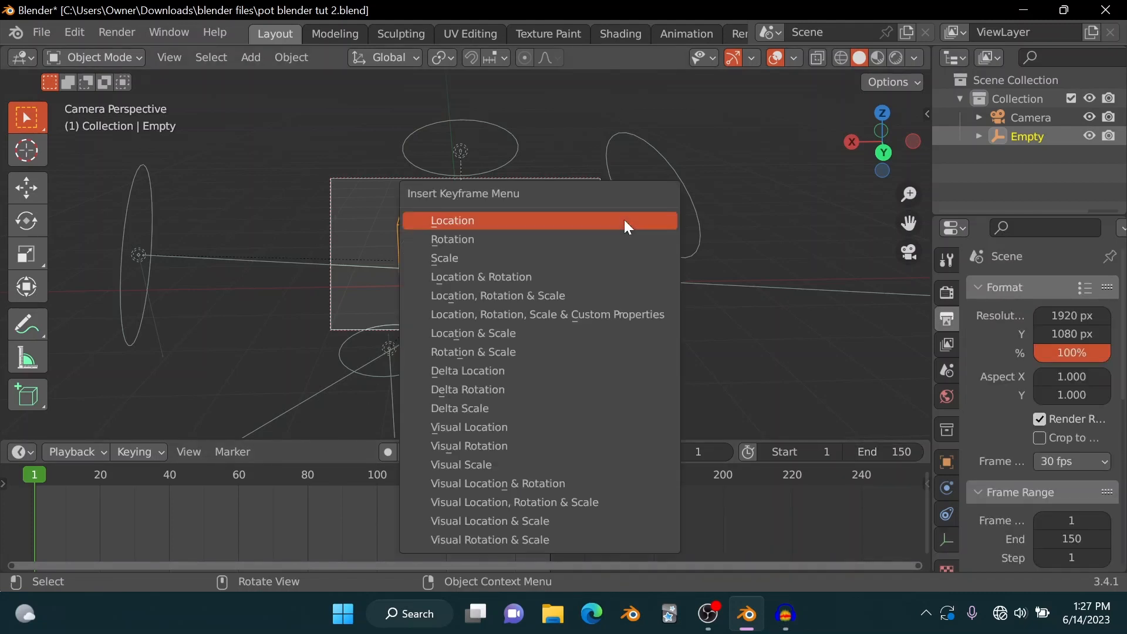
left_click(625, 219)
key("r")
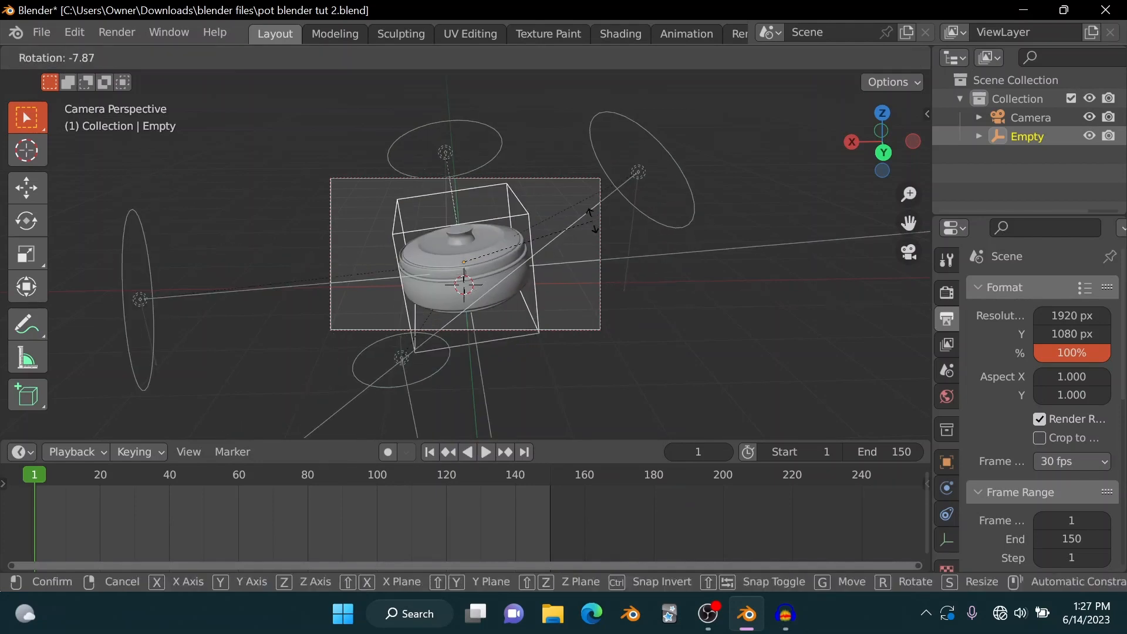
key("r")
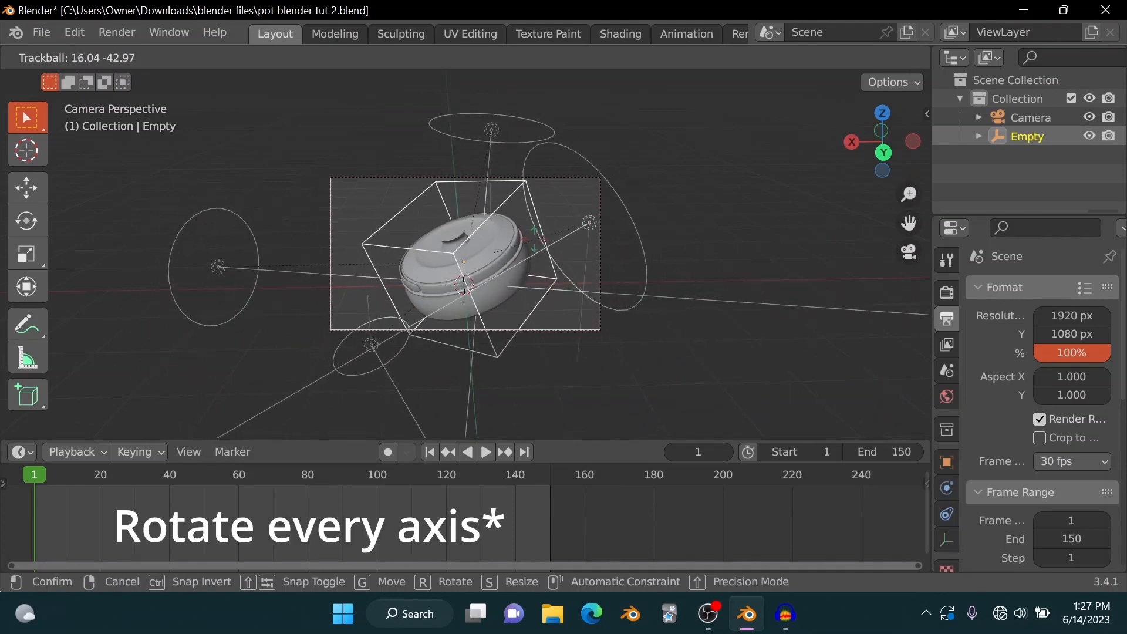
key("Escape")
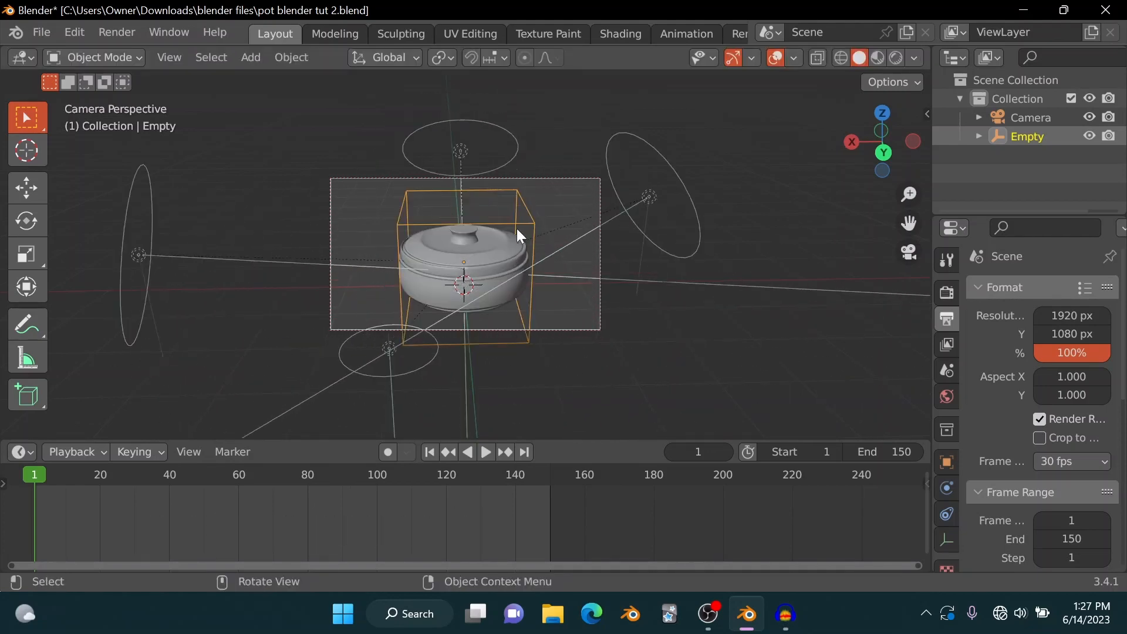
key("r")
key("r")
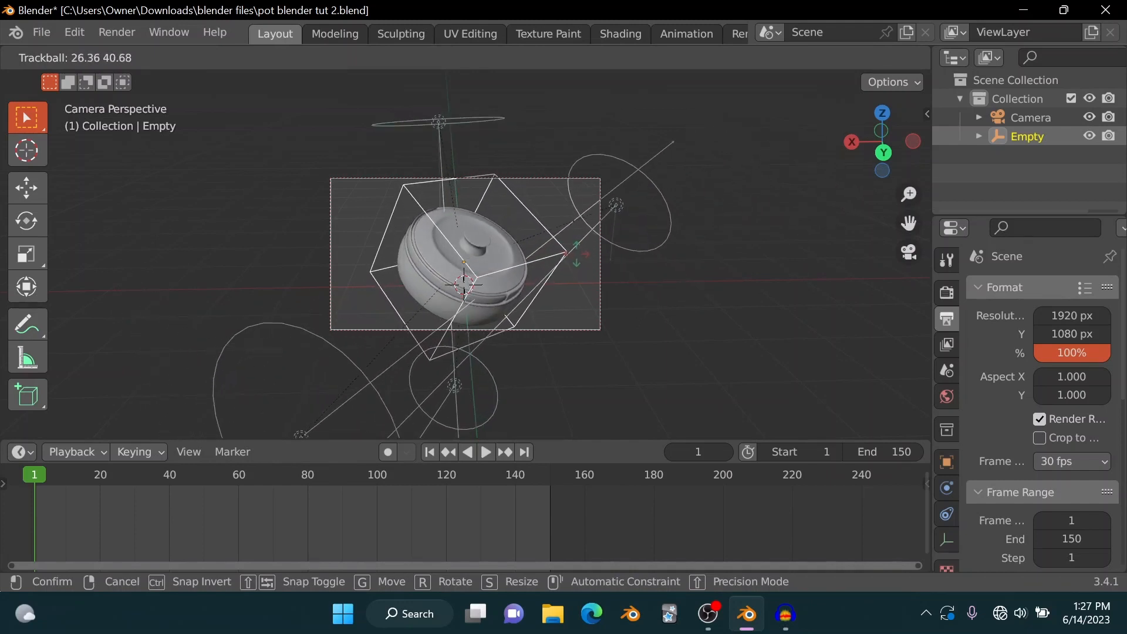
left_click(581, 260)
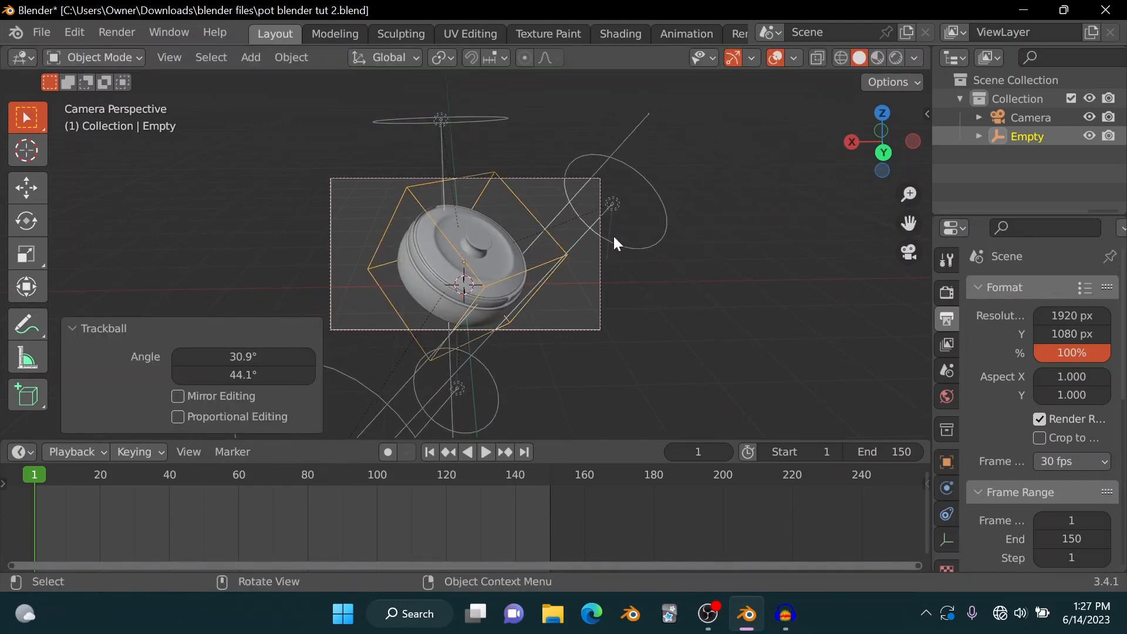
key("i")
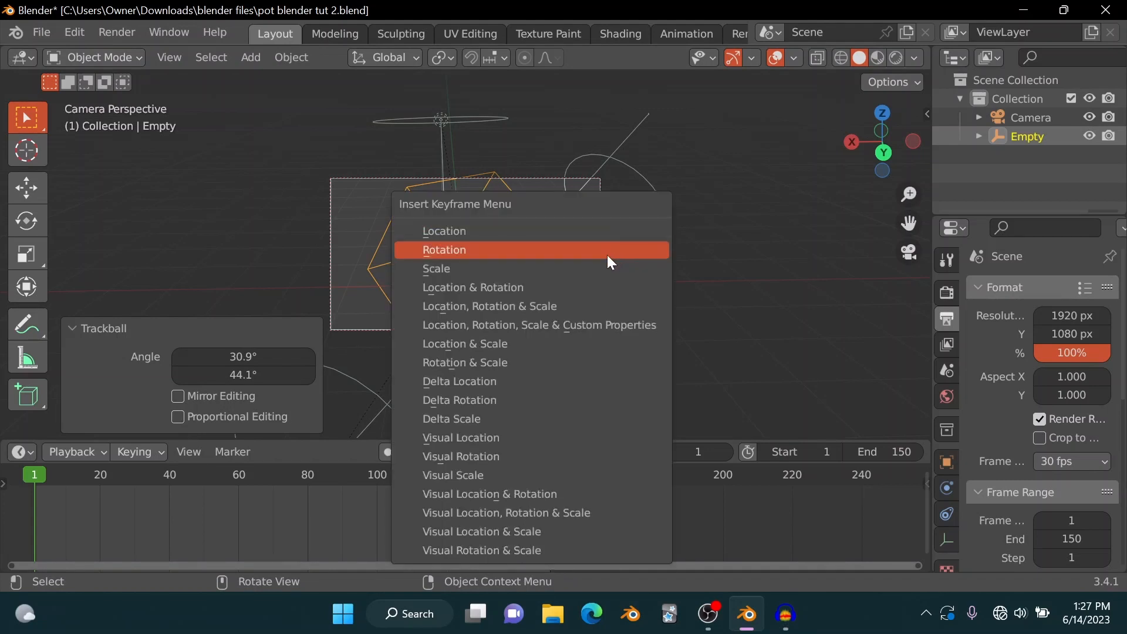
left_click(589, 288)
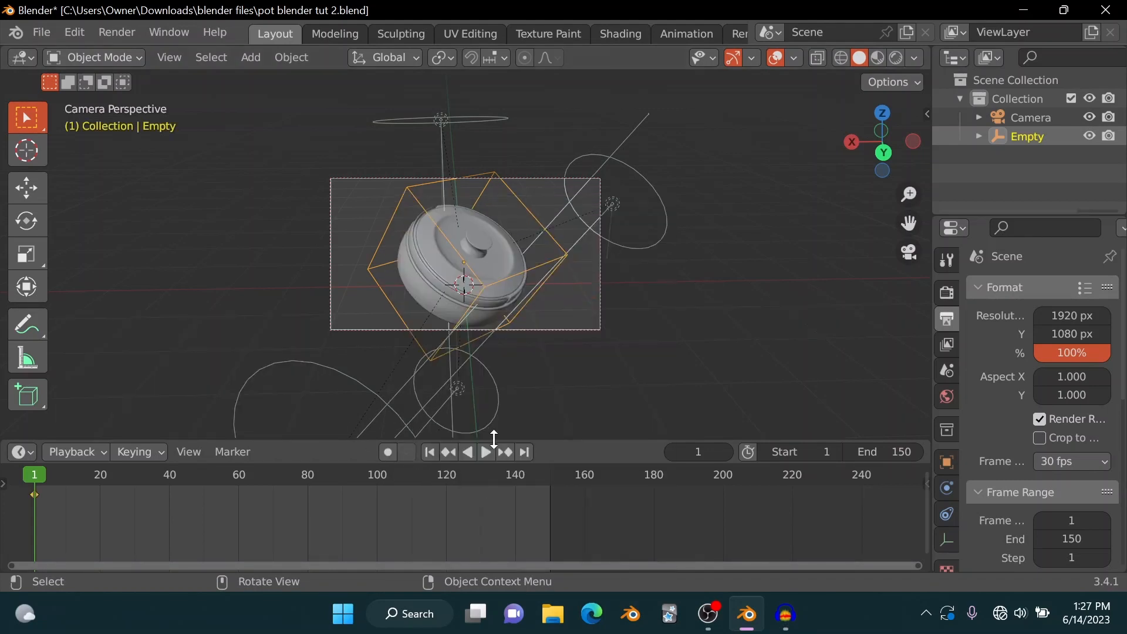
left_click(527, 452)
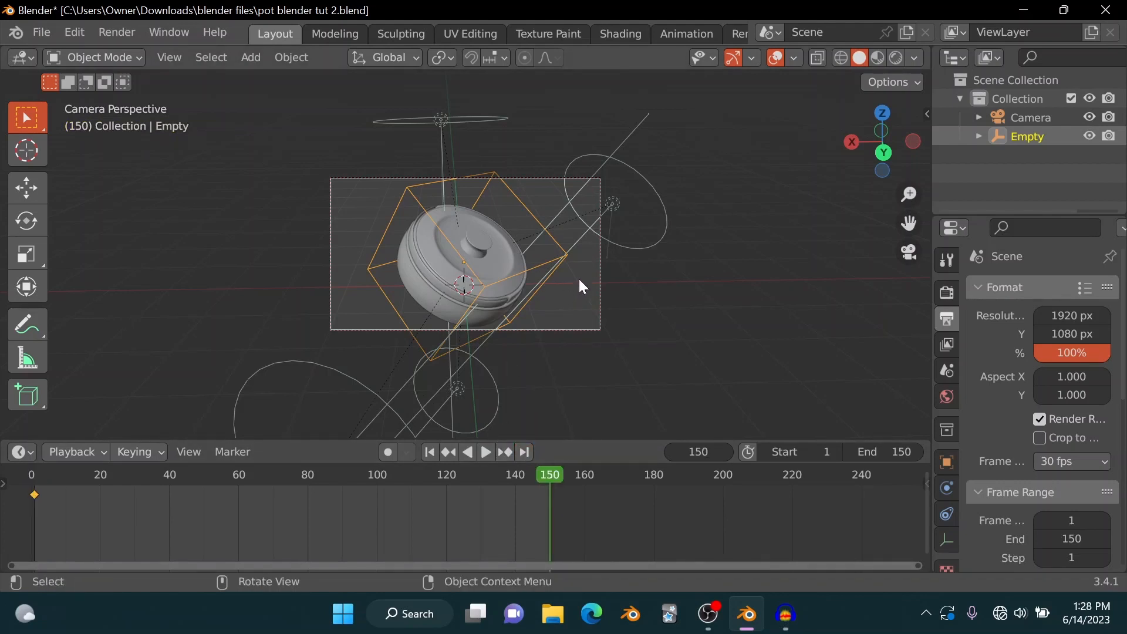
- Re-tilt the Empty at frame 150, key its location and rotation, and play from frame 1
key("r")
key("r")
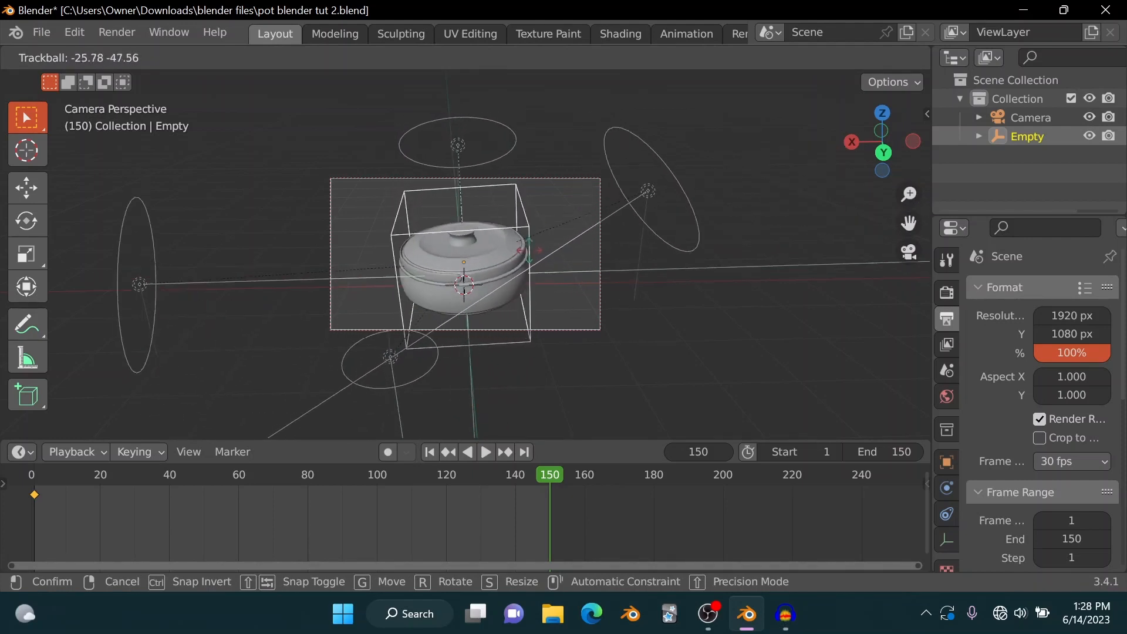
left_click(526, 254)
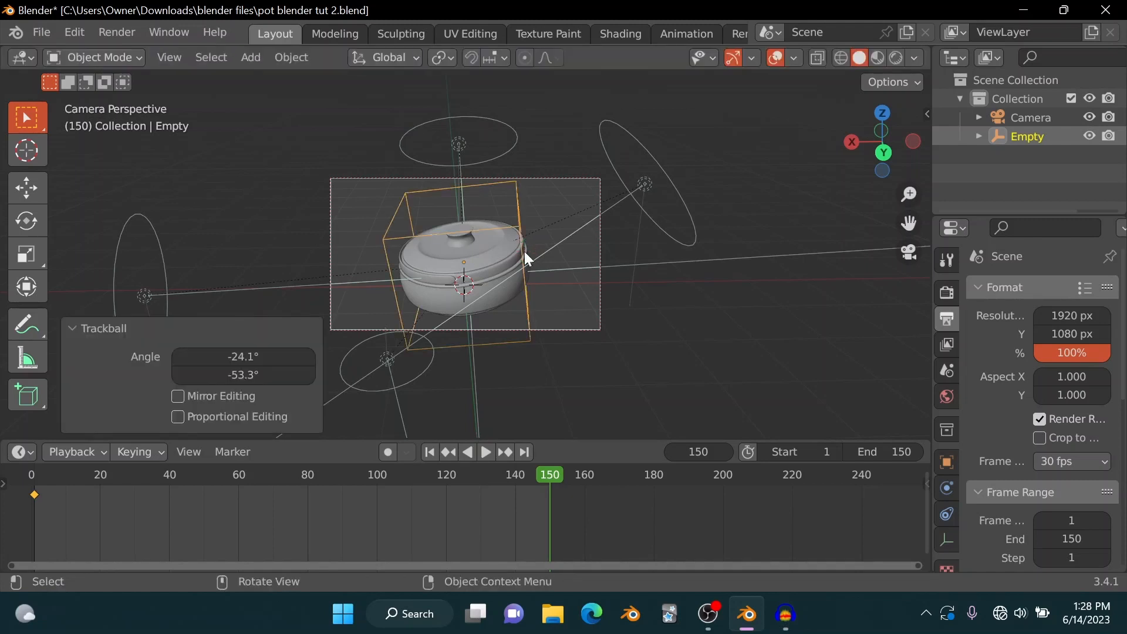
key("i")
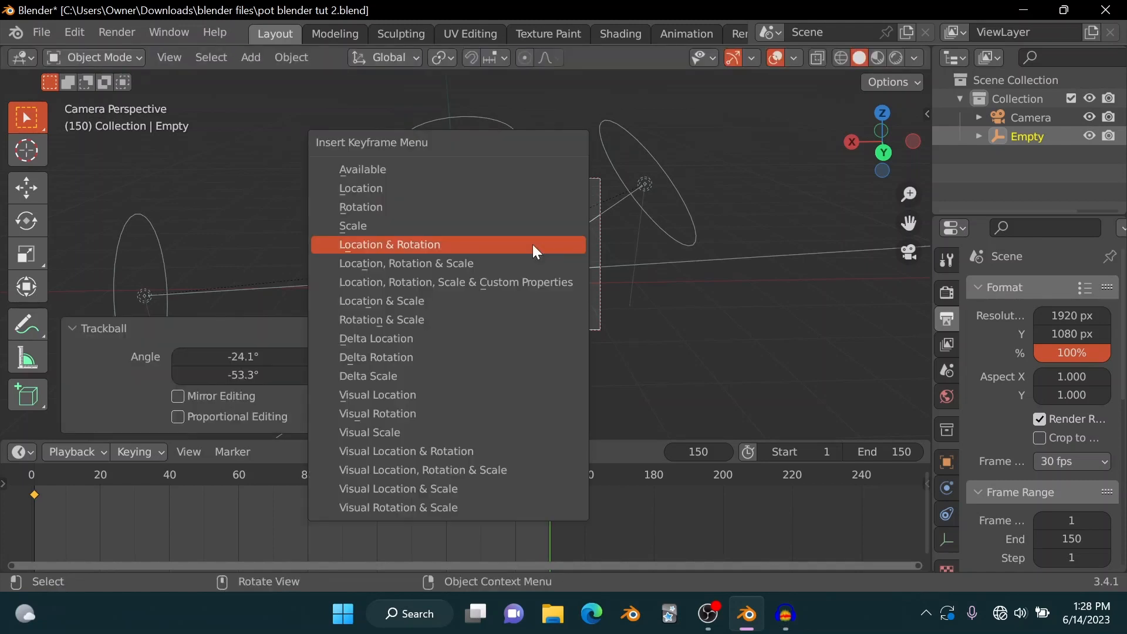
left_click(534, 245)
left_click(431, 453)
key("space")
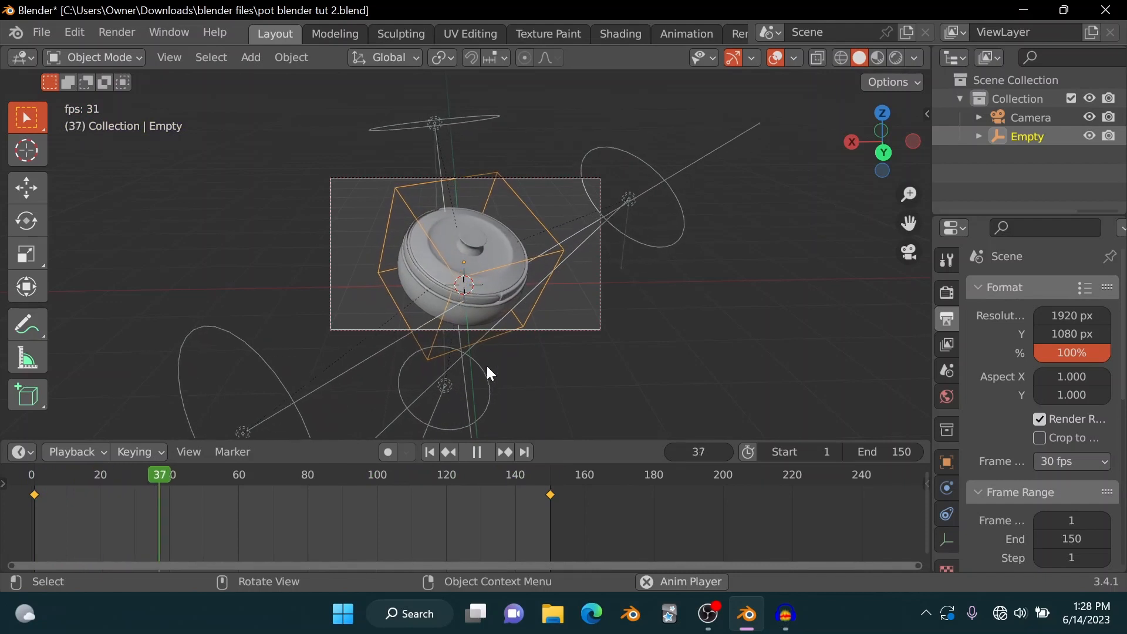
- Stop playback and set the Empty's keyframe interpolation to Linear
key("space")
key("t")
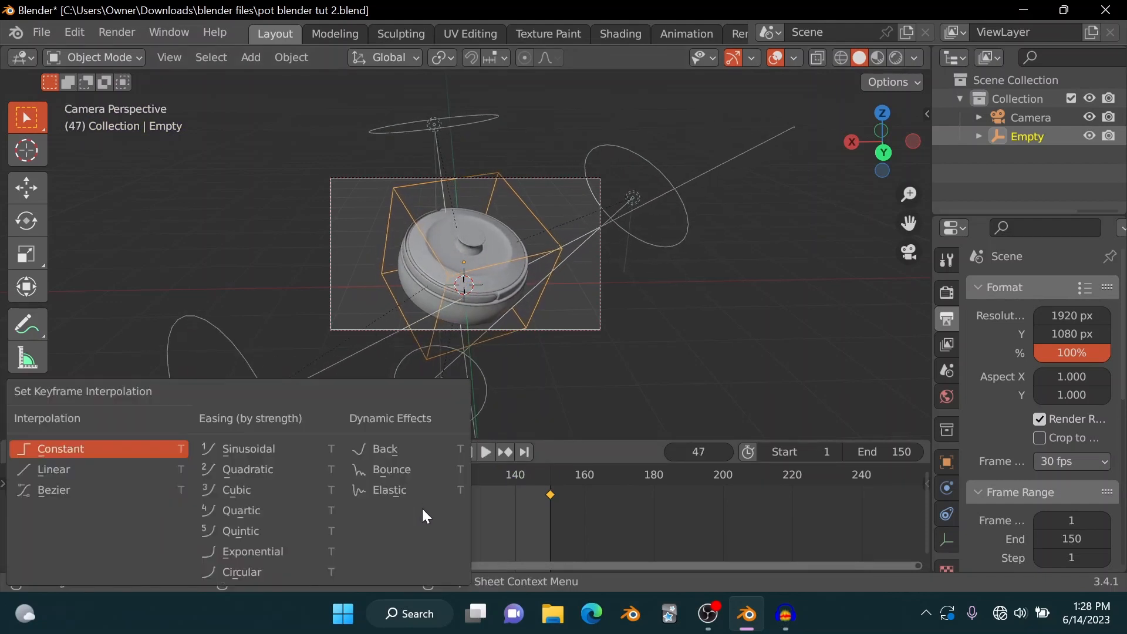
left_click(115, 472)
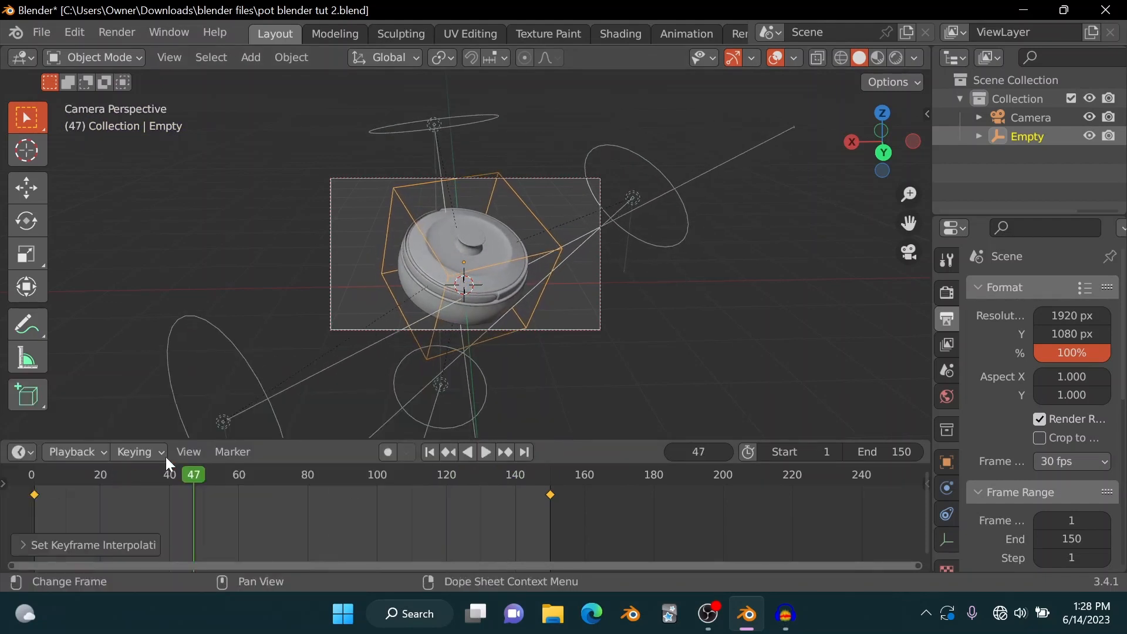
- Replay the animation from frame 1 and scrub the timeline to check the rotation
left_click(429, 452)
key("space")
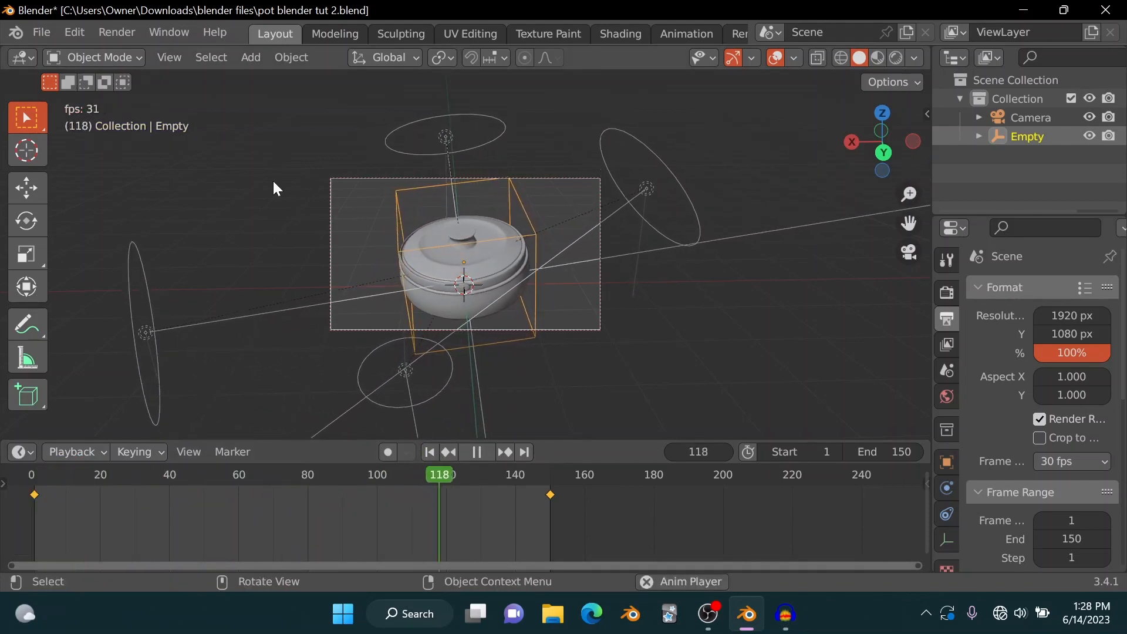
key("space")
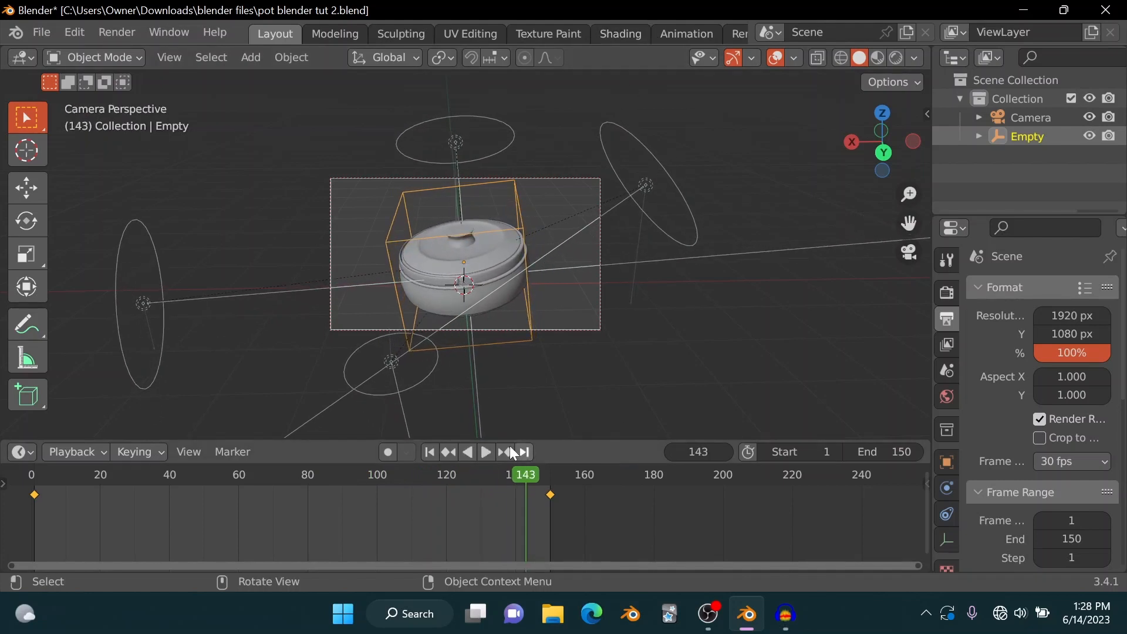
left_click(430, 453)
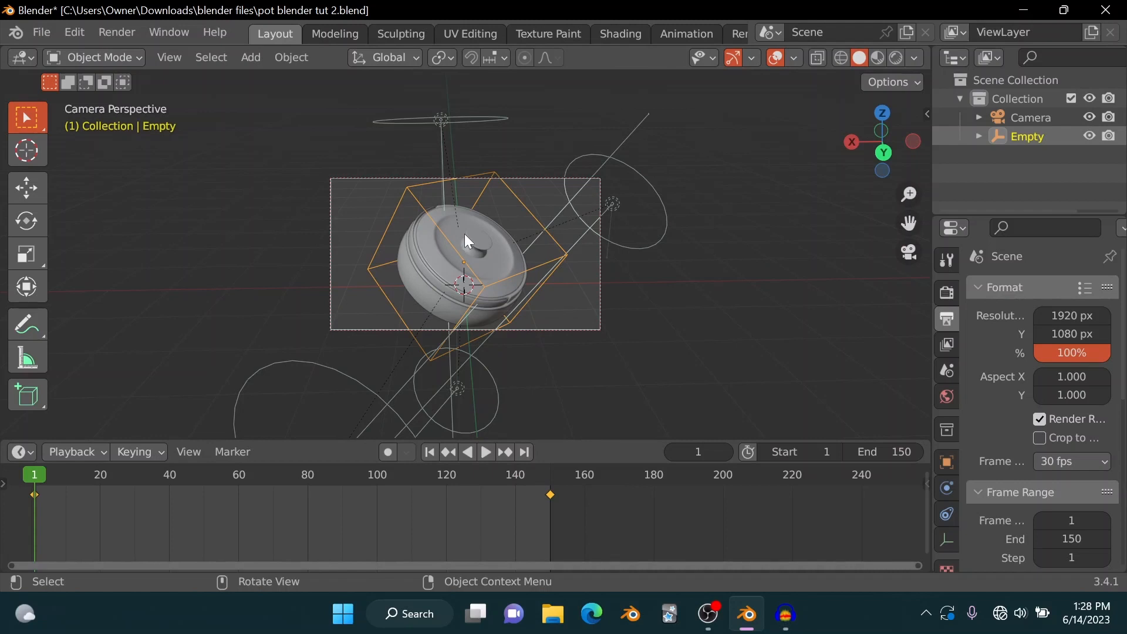
key("space")
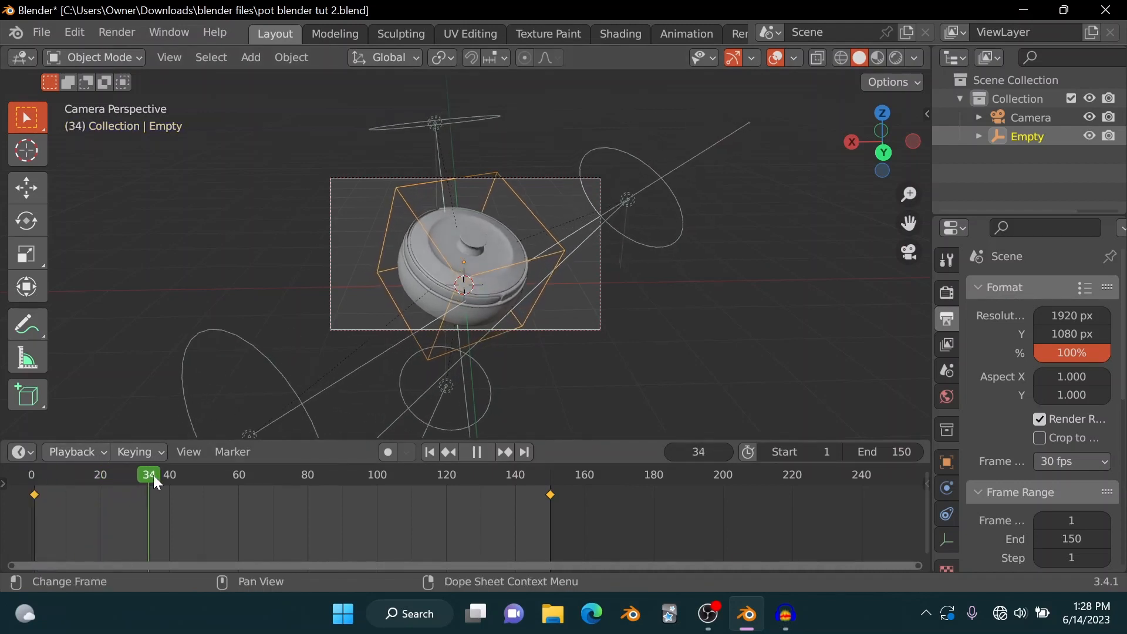
left_click_drag(154, 476, 239, 486)
- Select the lid, pot top, handle and base and key their location and rotation at frame 60
scroll(358, 321, "up", 4)
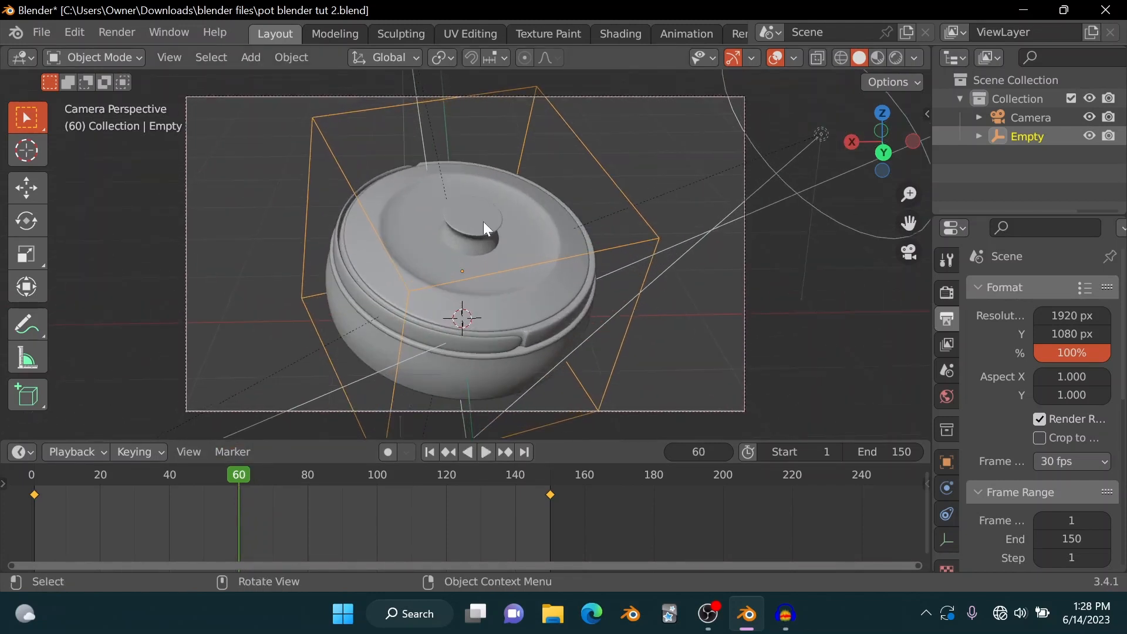
left_click(485, 219)
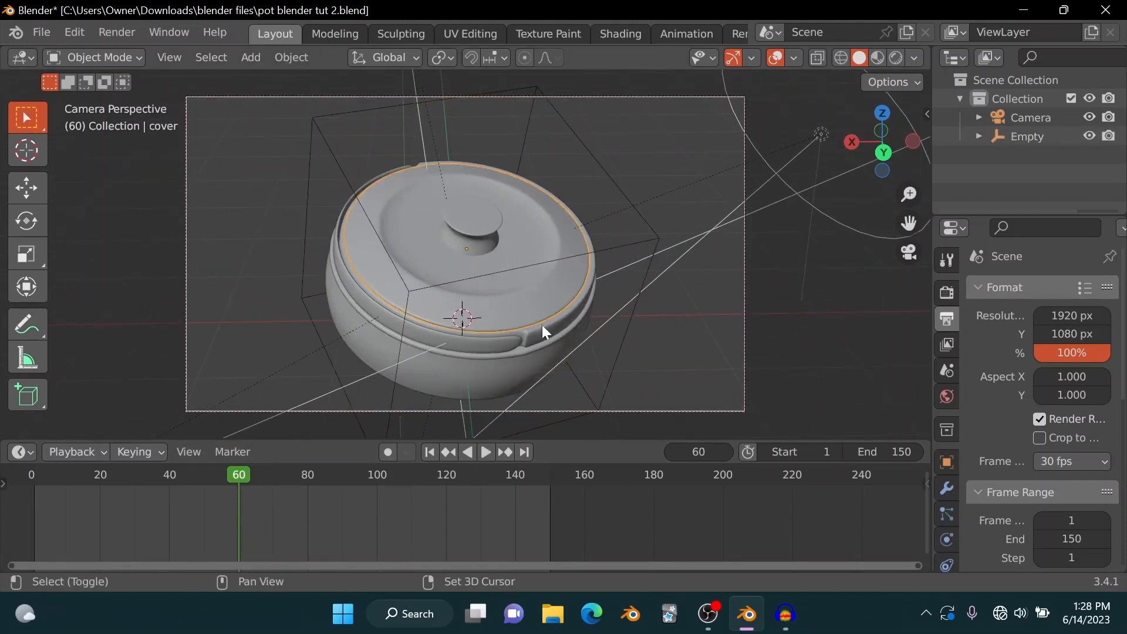
left_click(534, 339, "shift")
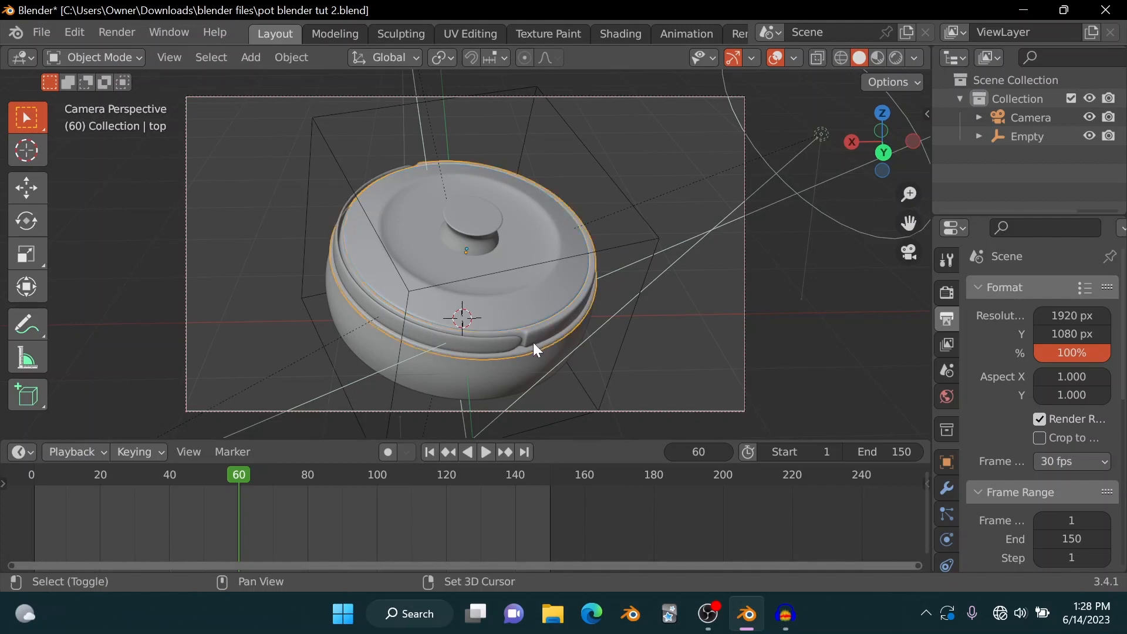
left_click(480, 346, "shift")
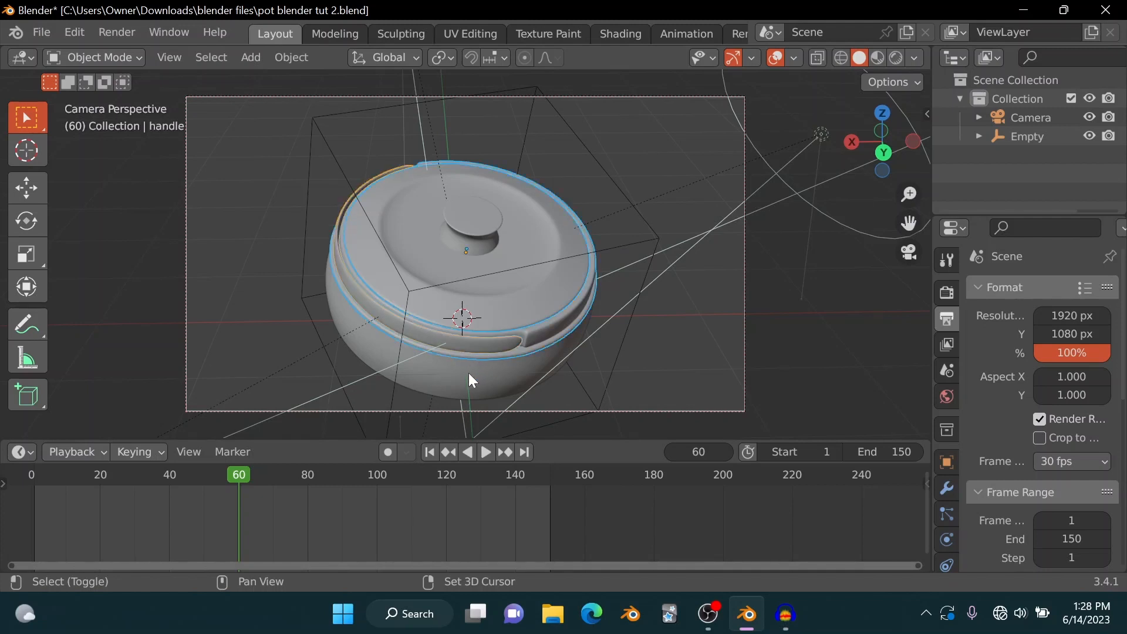
left_click(469, 373, "shift")
key("i")
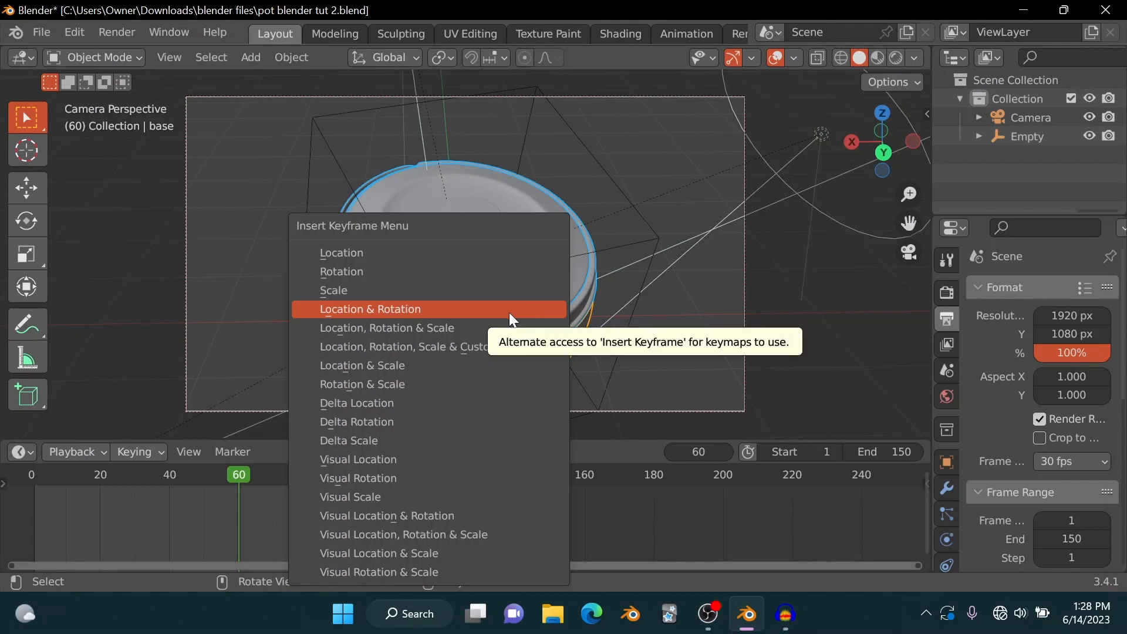
left_click(509, 312)
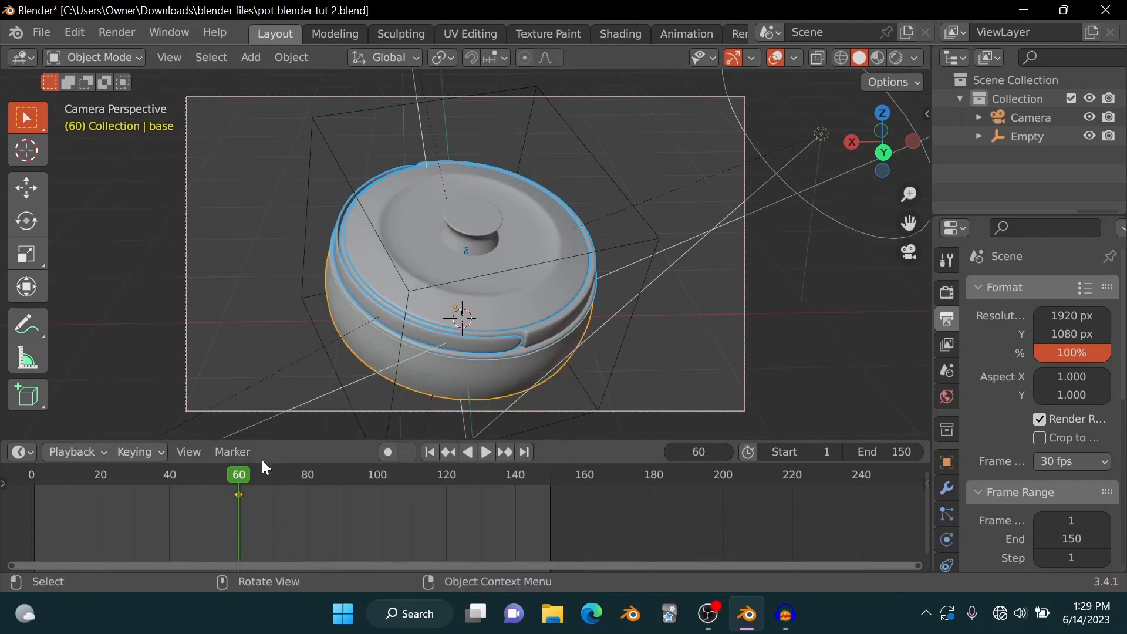
- Play the animation to frame 75 and select the lid
key("space")
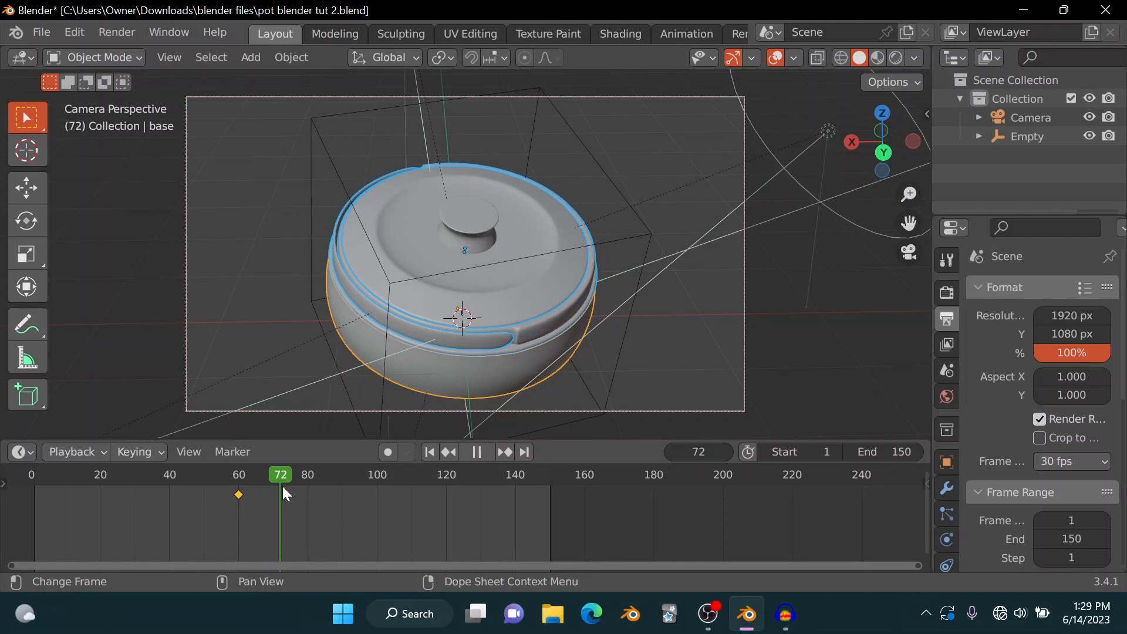
key("space")
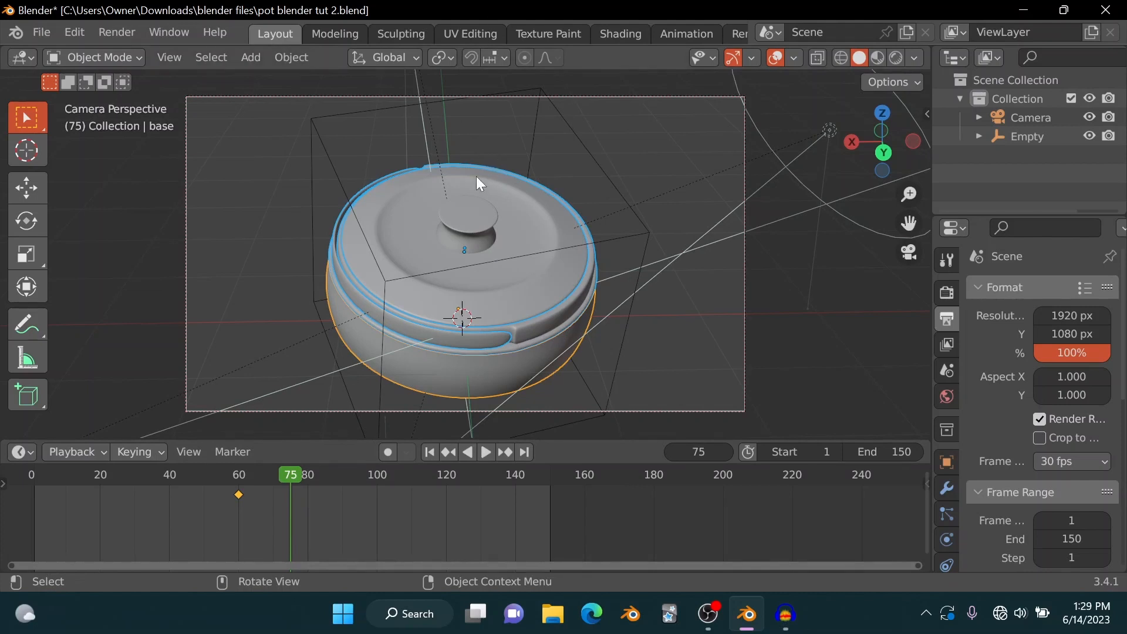
scroll(473, 294, "down", 2)
scroll(471, 305, "up", 2)
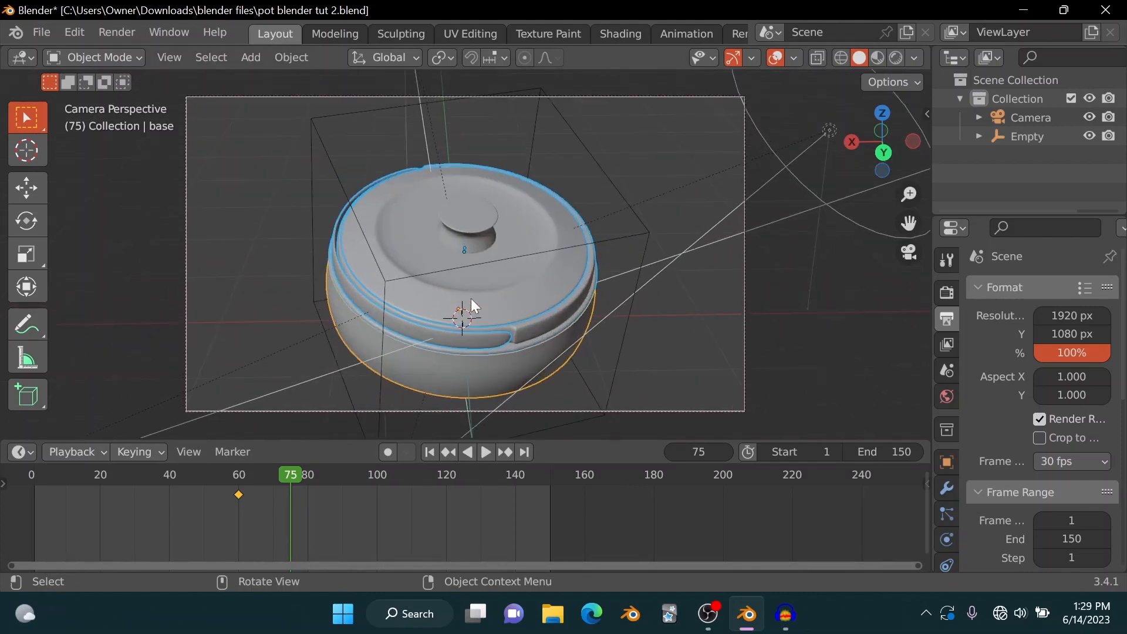
left_click(466, 219)
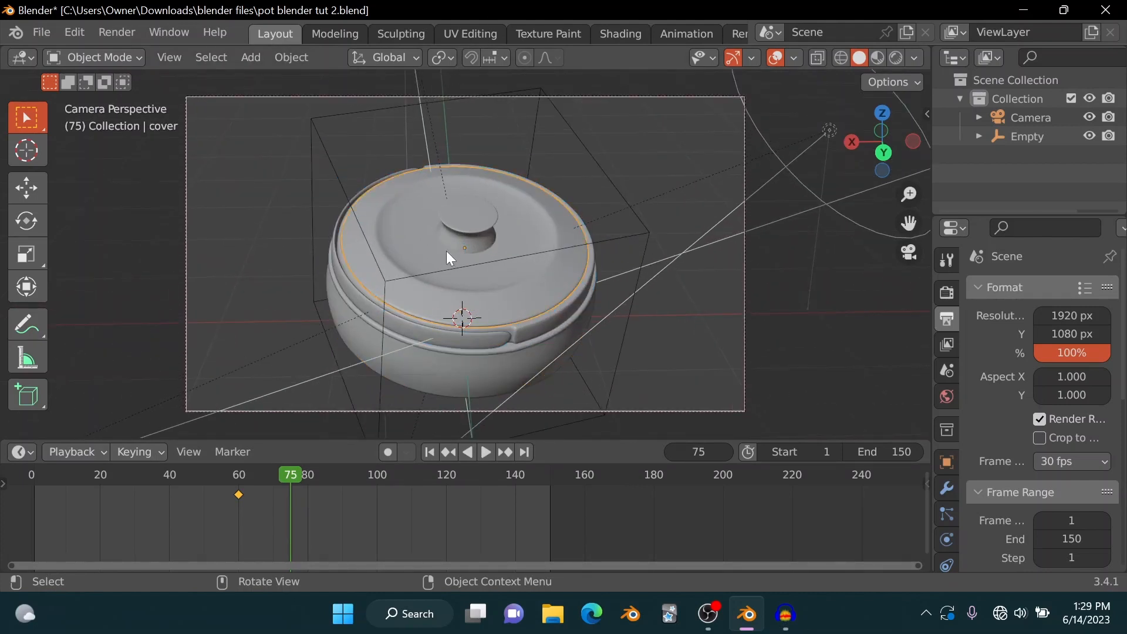
- Raise the lid about 0.716 m along its local Z and key its location and rotation at frame 75
key("g")
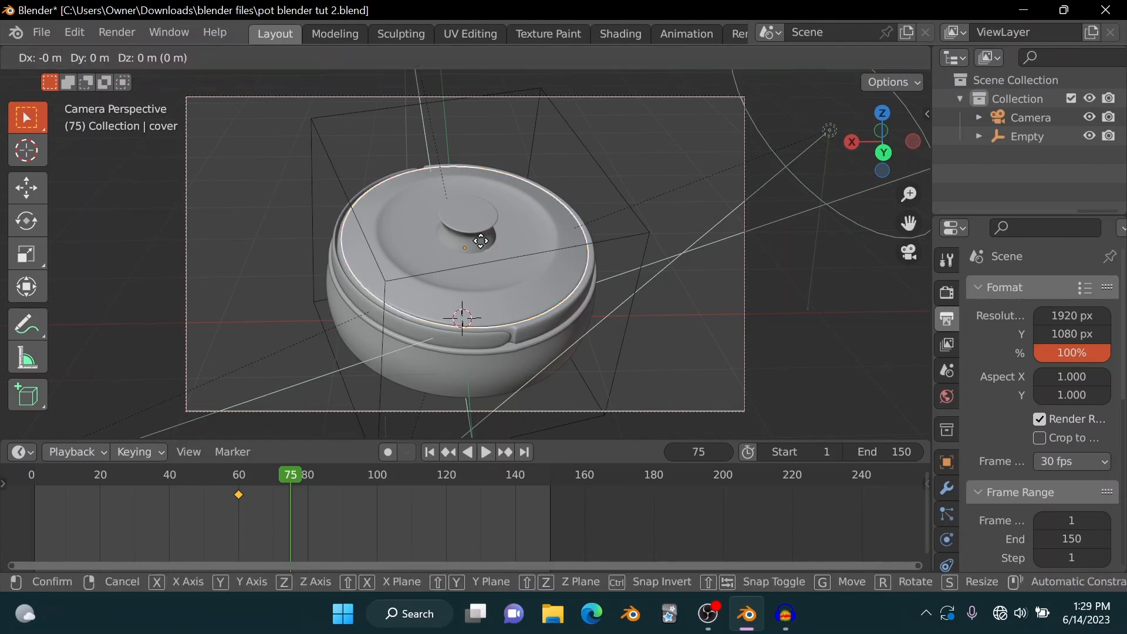
key("z")
key("z")
key("z")
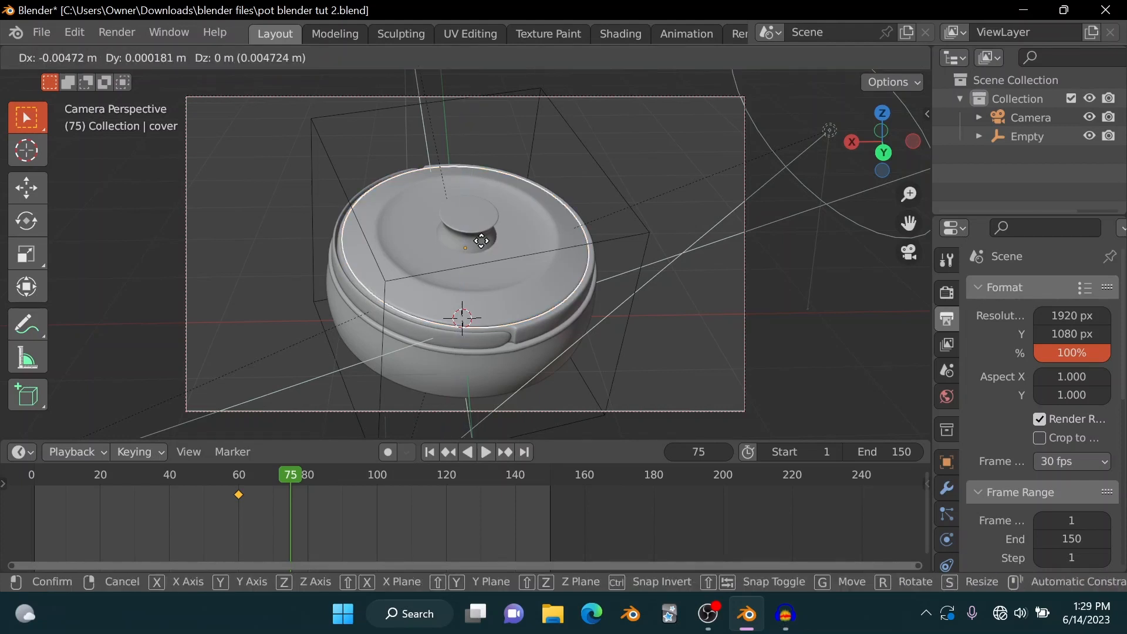
key("z")
key("z")
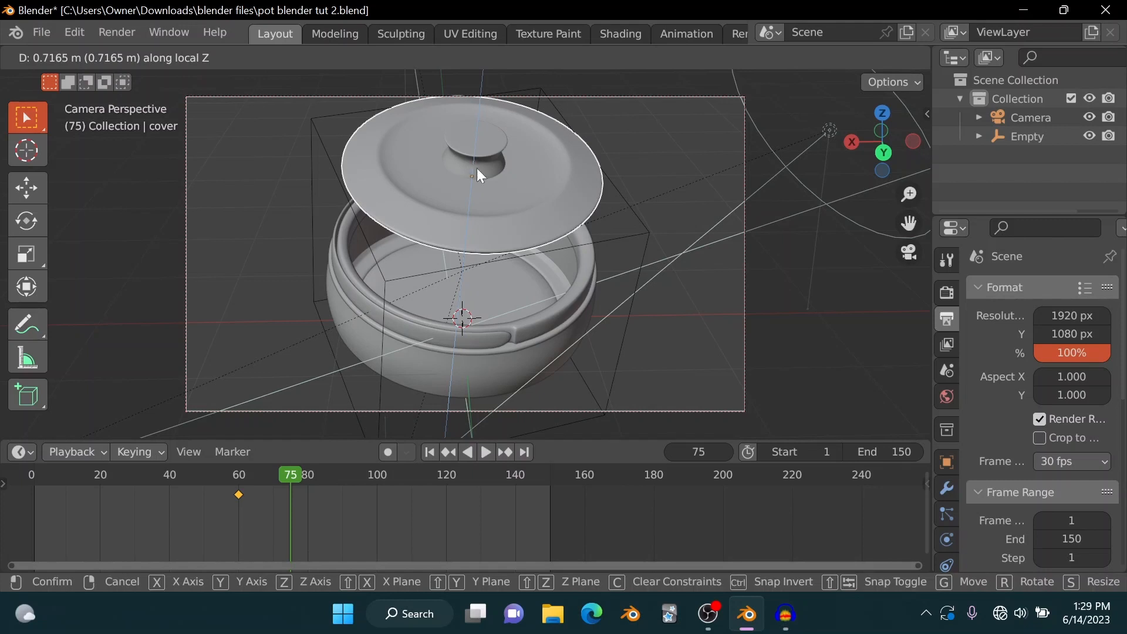
left_click(477, 169)
key("i")
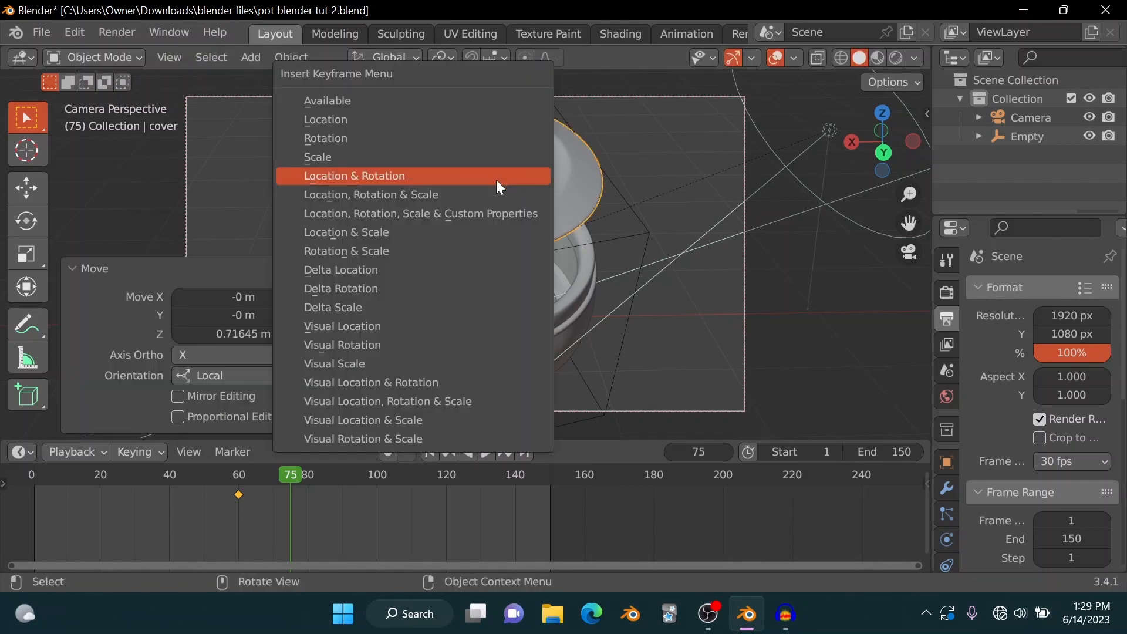
left_click(496, 182)
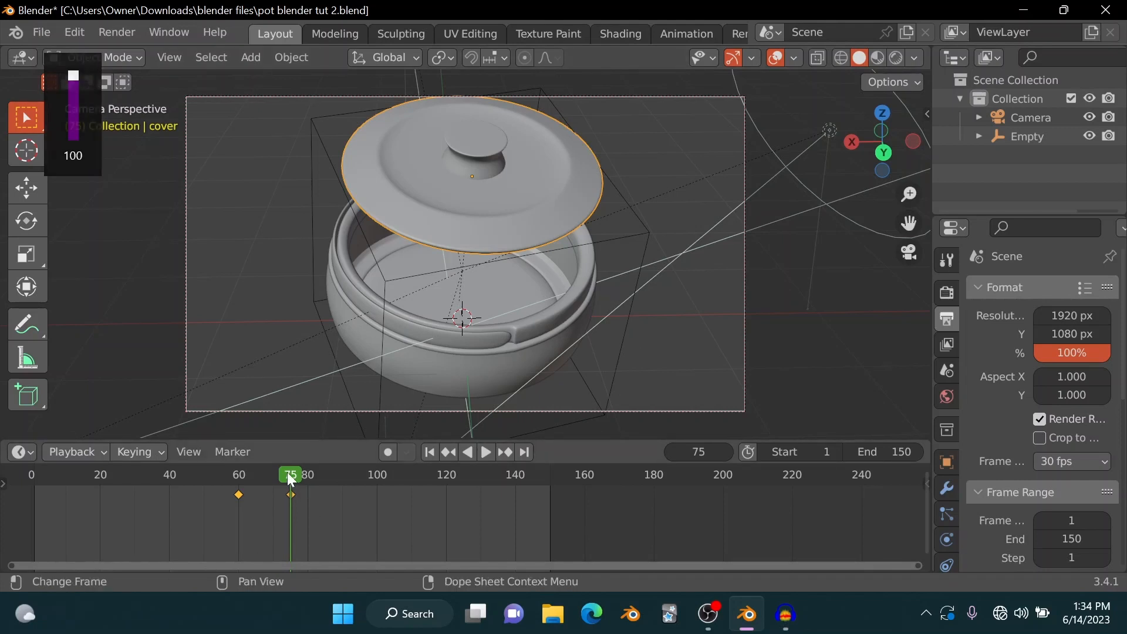
mouse_move(289, 472)
left_mouse_down()
mouse_move(239, 464)
mouse_move(291, 479)
left_mouse_up()
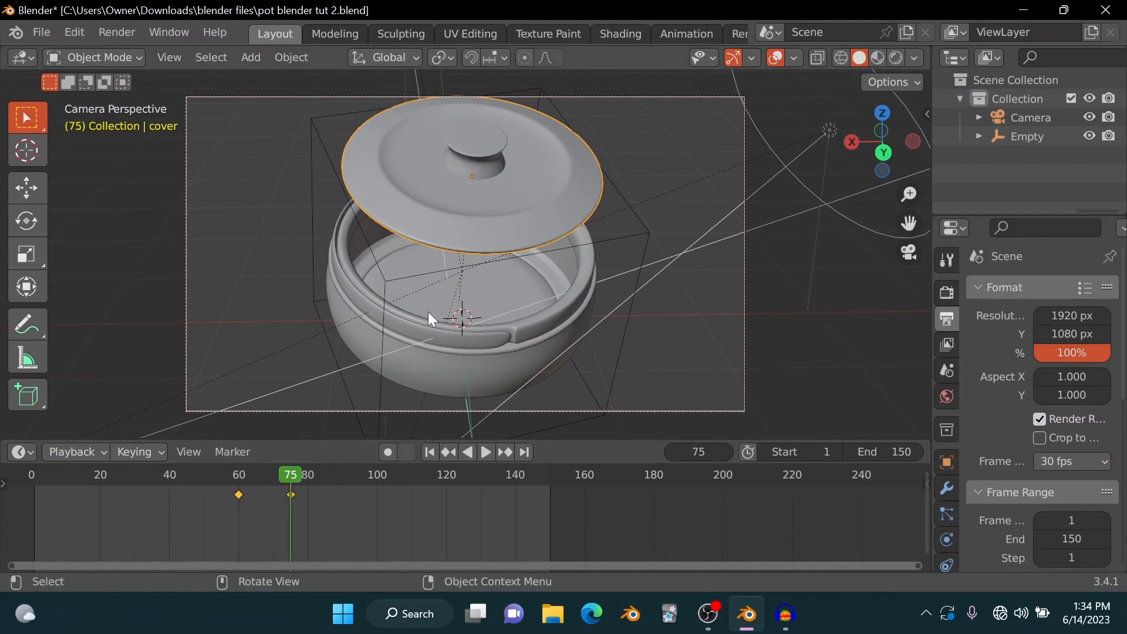
left_click(451, 342)
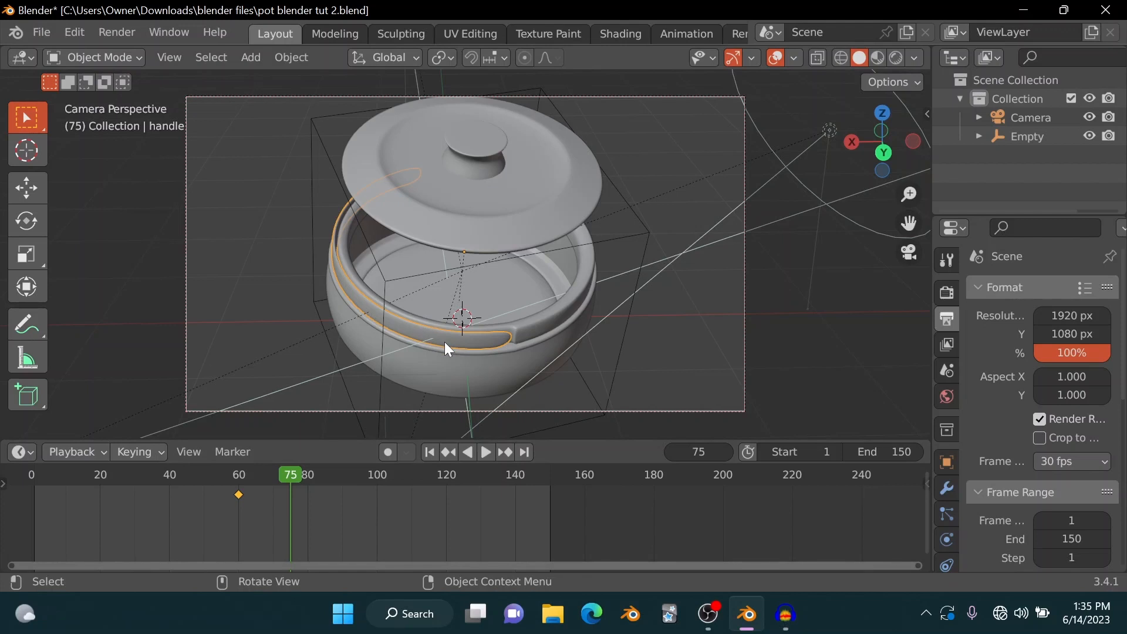
- Slide the handle ring 0.532 m along its local X and key its location and rotation at frame 75
key("g")
key("x")
key("x")
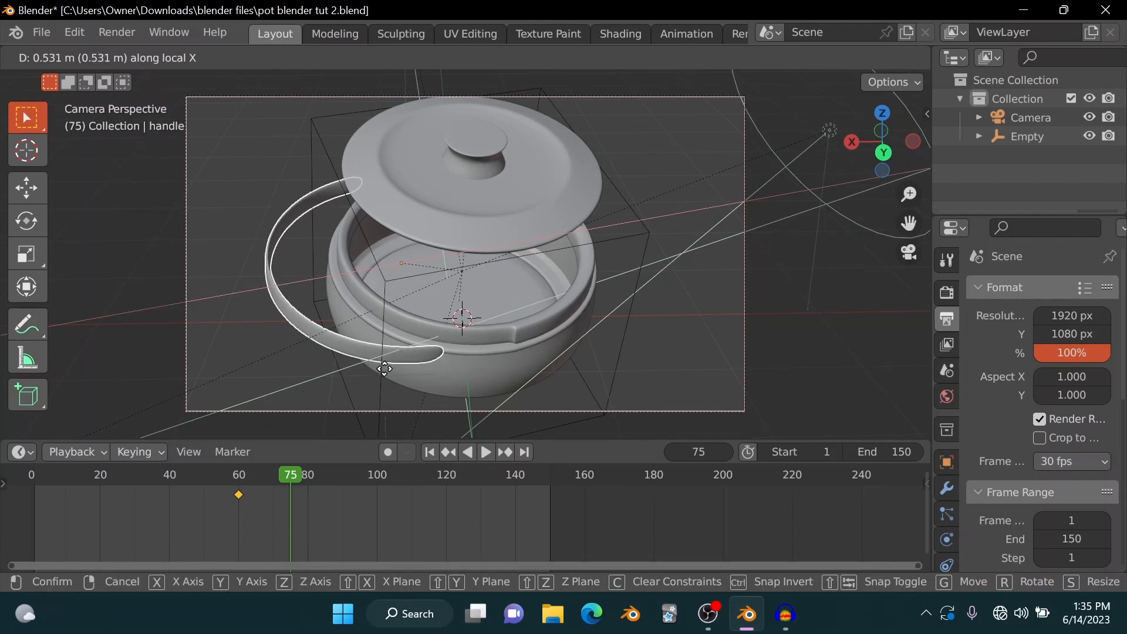
left_click(387, 370)
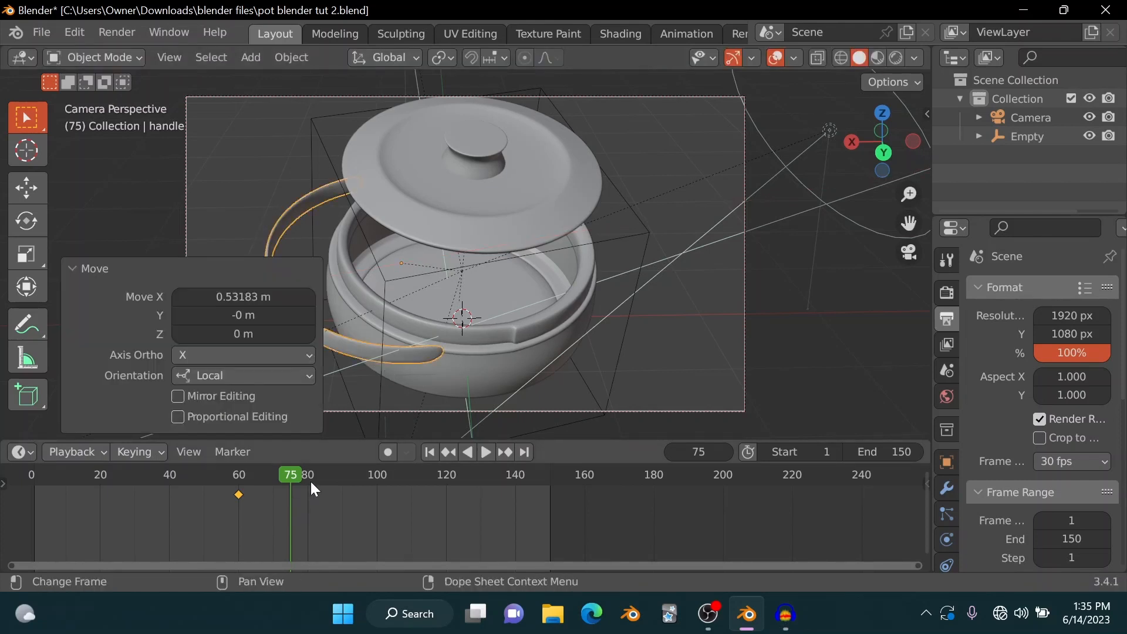
key("i")
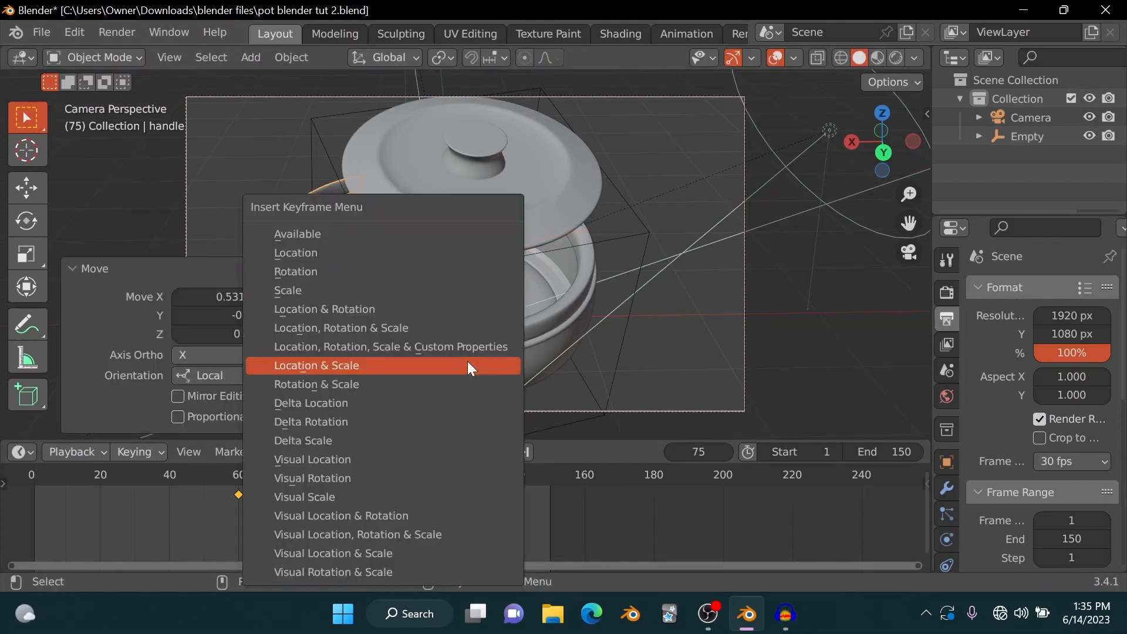
left_click(426, 315)
left_click_drag(303, 472, 290, 473)
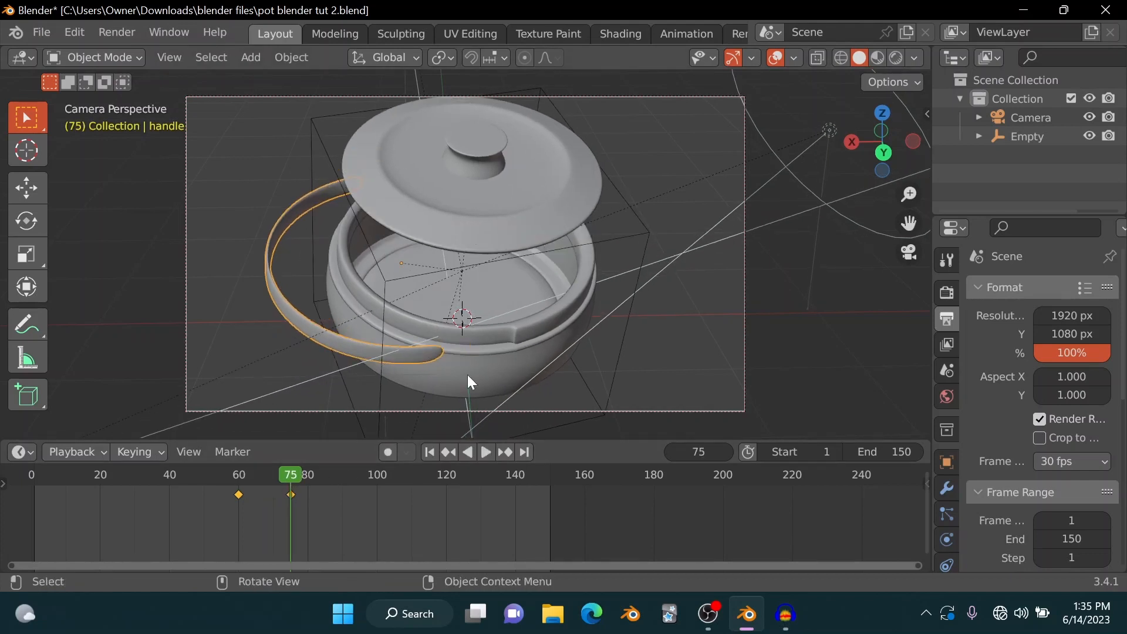
left_click(473, 380)
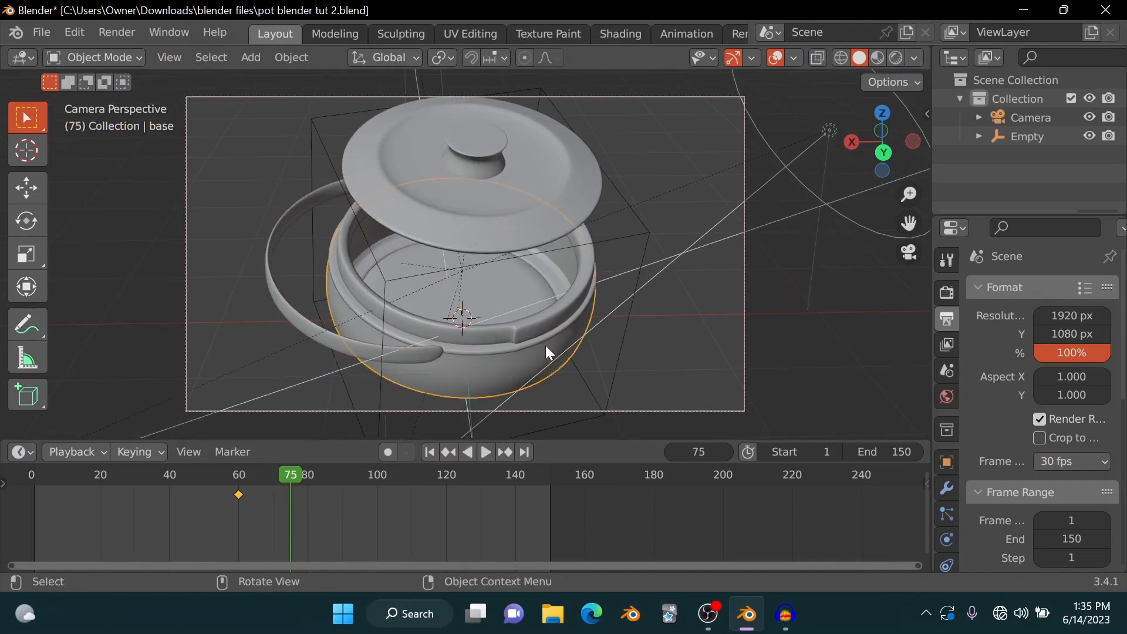
- Lower the pot base about 0.96 m along its local Z and key its location and rotation
key("g")
key("z")
key("z")
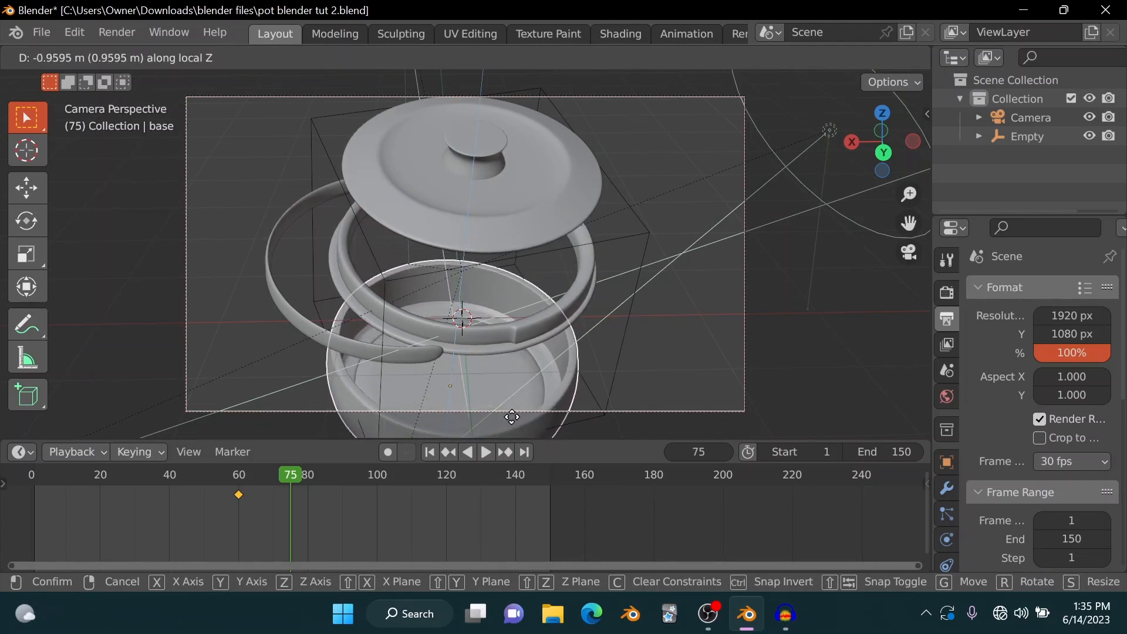
left_click(512, 417)
key("i")
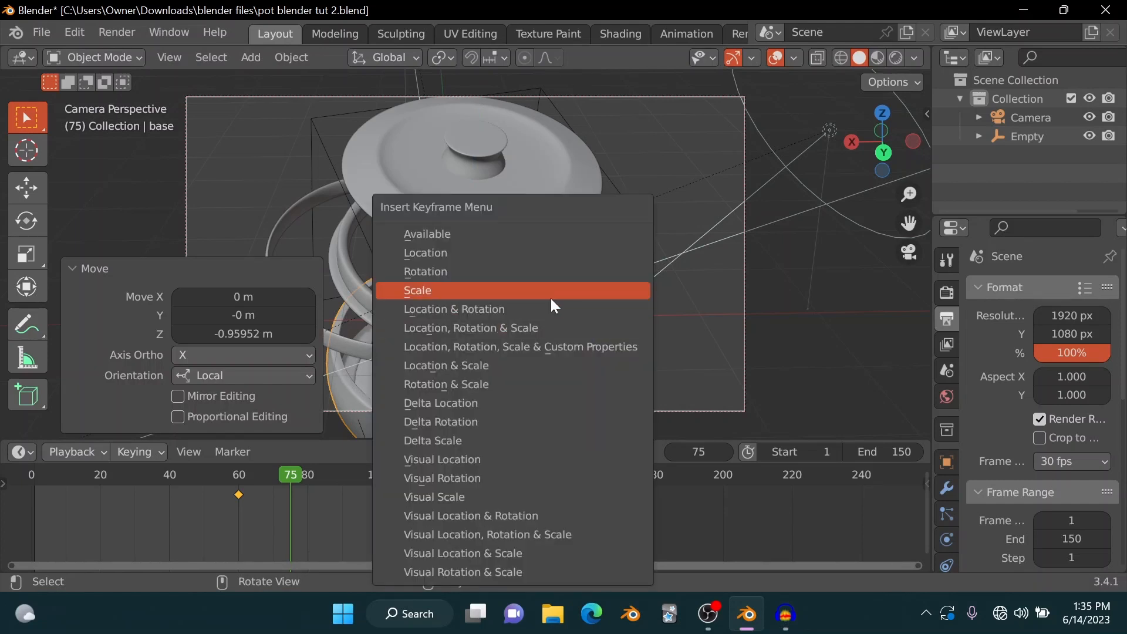
left_click(537, 314)
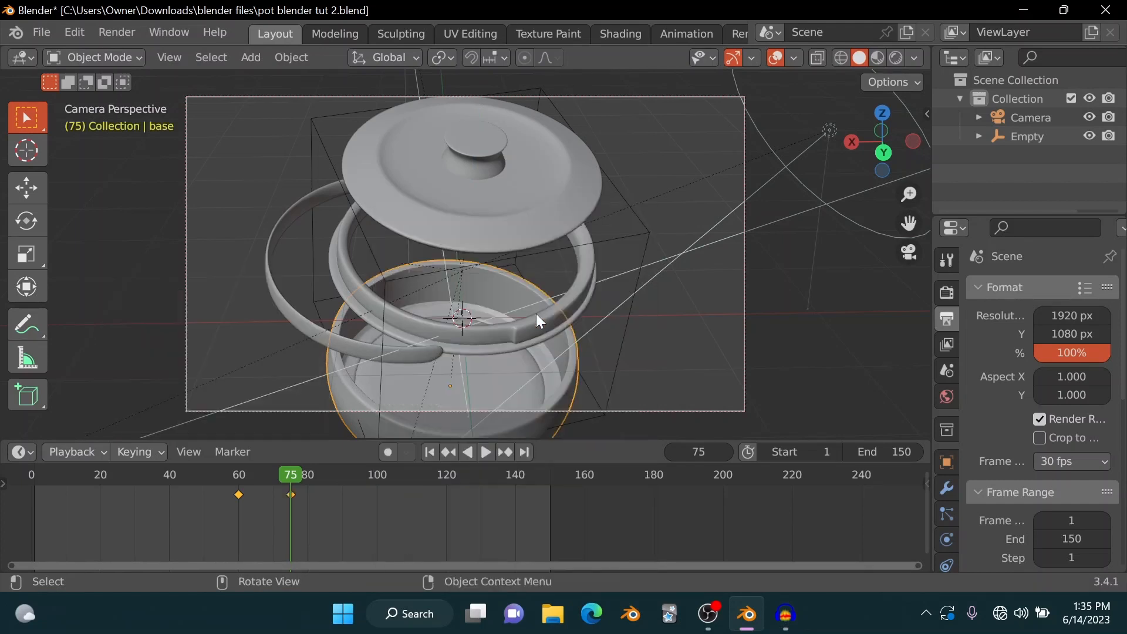
- Shift the top ring about 1.05 m along its local X and key its location and rotation at frame 75
mouse_move(312, 470)
left_mouse_down()
mouse_move(227, 460)
mouse_move(314, 474)
mouse_move(284, 473)
mouse_move(294, 478)
left_mouse_up()
left_click(476, 330)
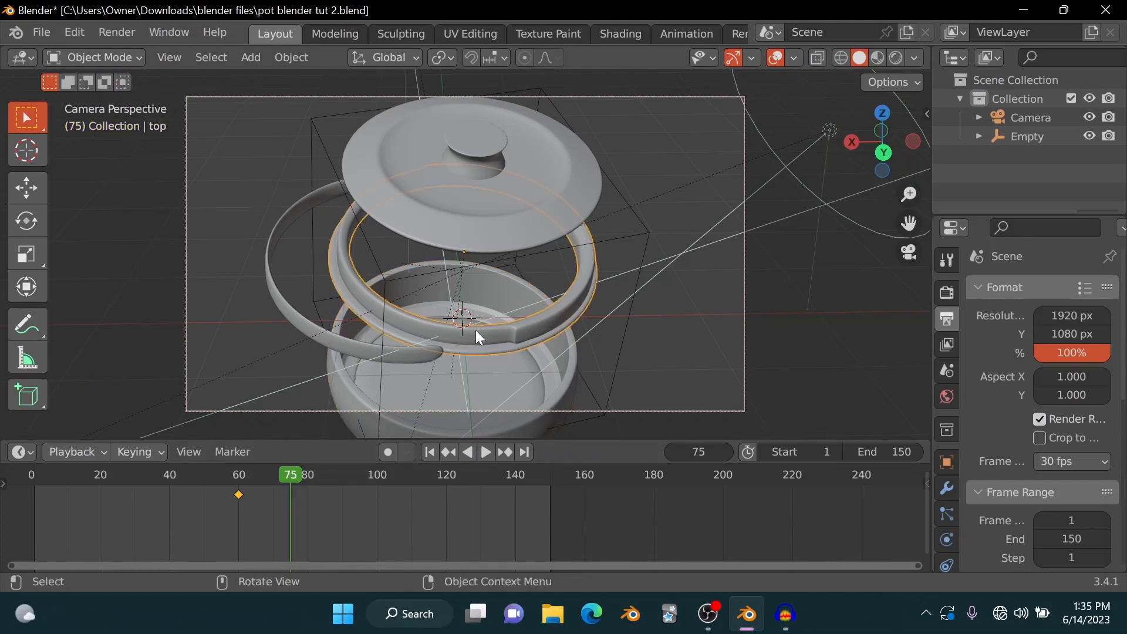
key("g")
key("x")
key("x")
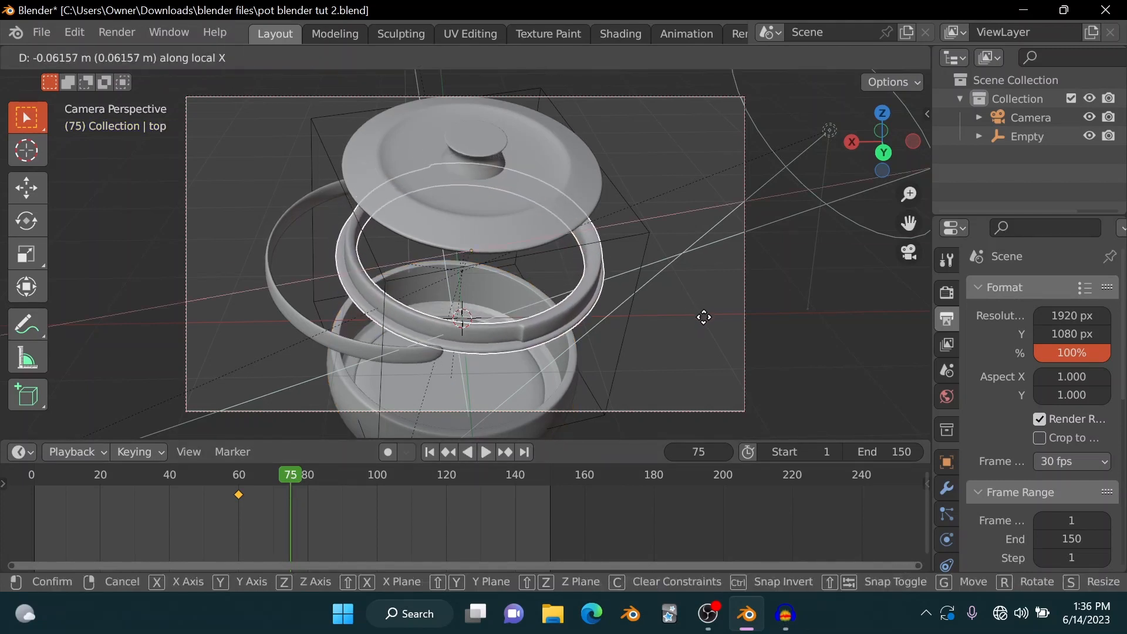
left_click(797, 206)
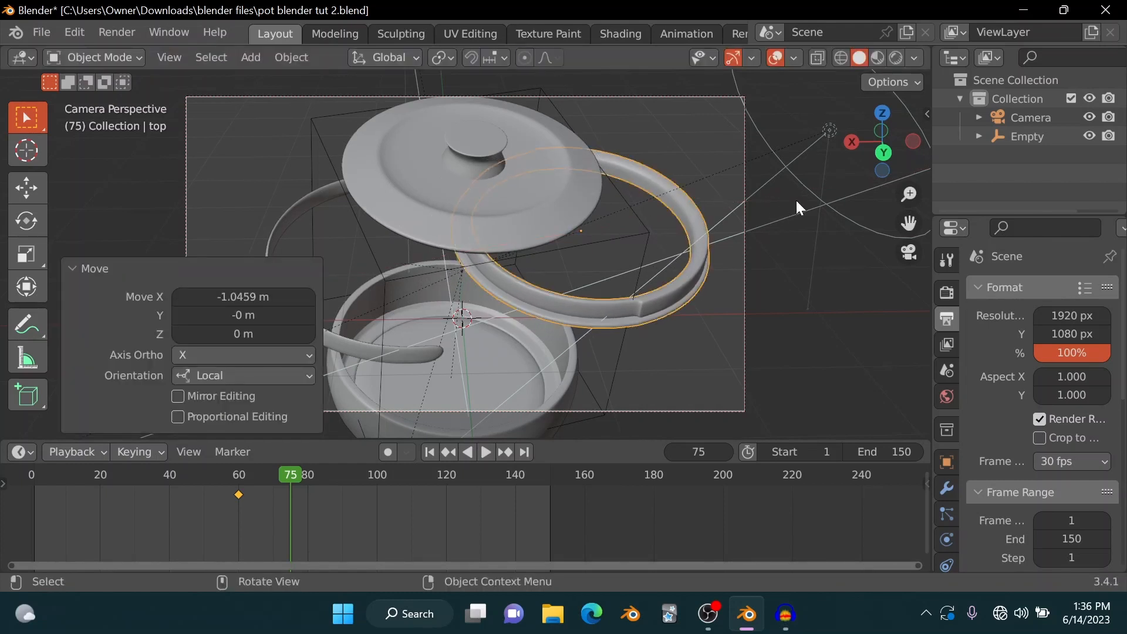
key("i")
left_click(643, 235)
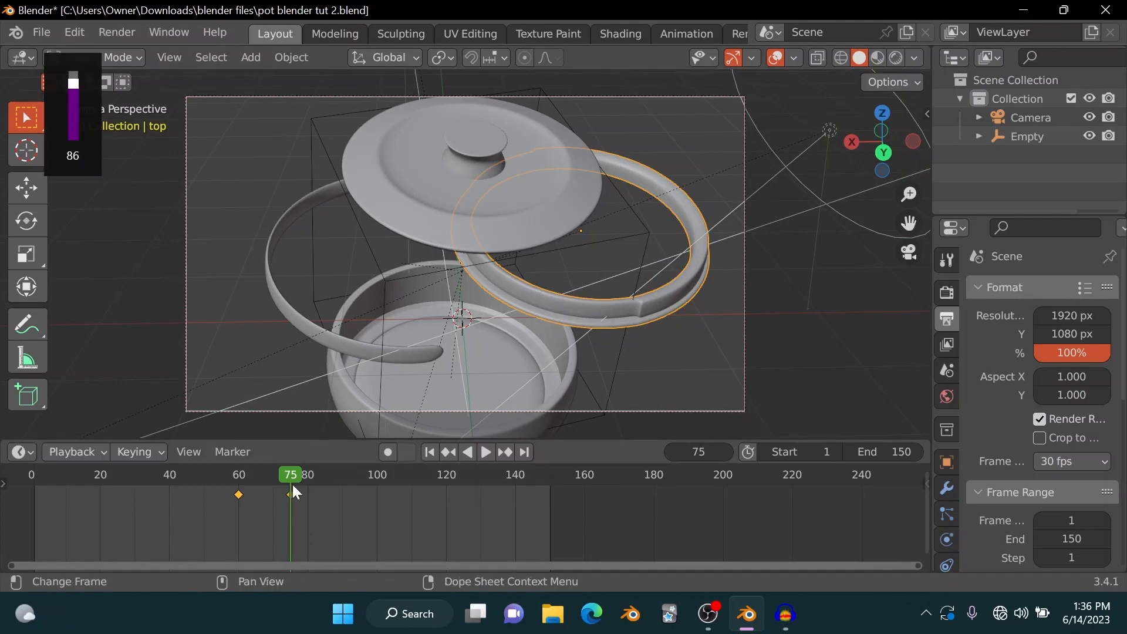
- Scrub to preview the explosion, then select the handle ring, lid, top ring and pot base together
mouse_move(292, 484)
left_mouse_down()
mouse_move(209, 473)
mouse_move(388, 475)
mouse_move(223, 469)
mouse_move(297, 480)
mouse_move(151, 483)
mouse_move(307, 481)
mouse_move(292, 476)
left_mouse_up()
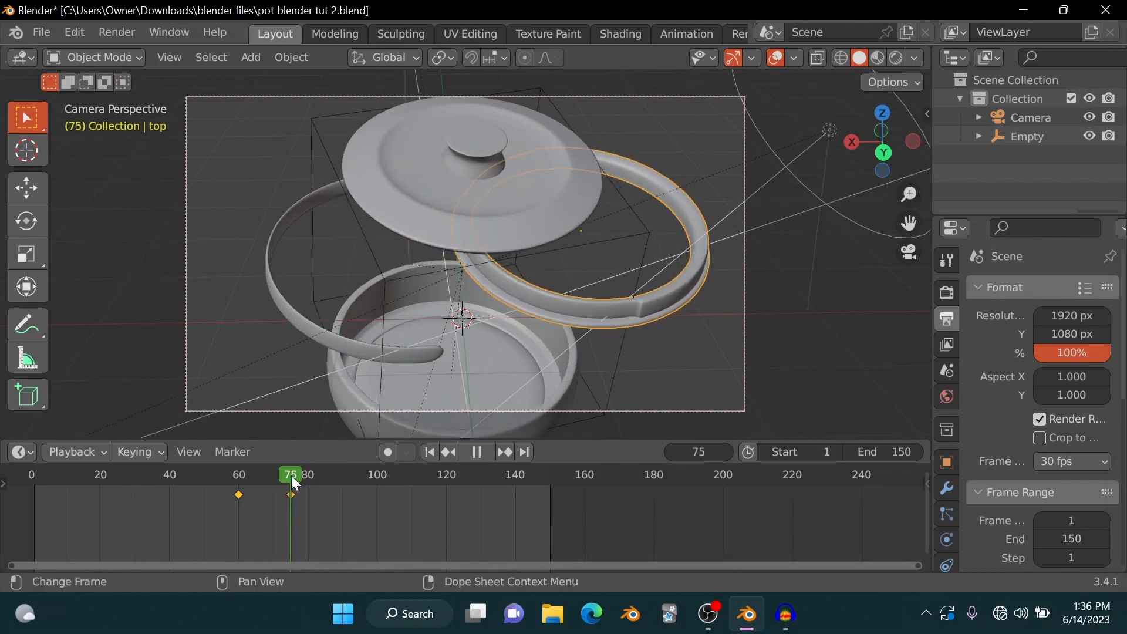
left_click(359, 354)
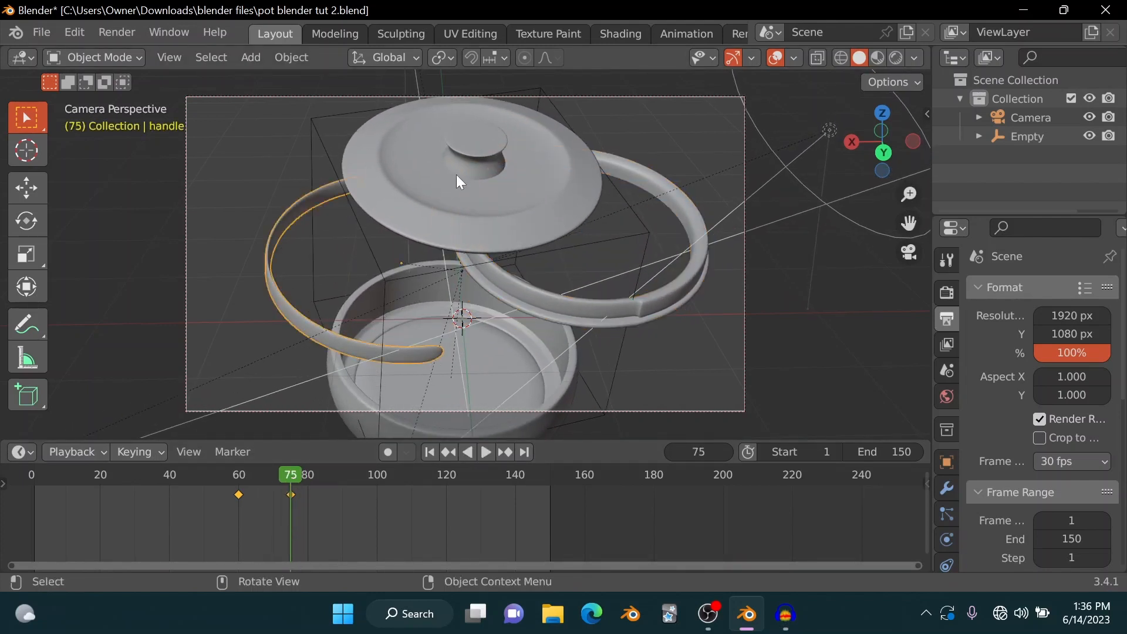
left_click(458, 176, "shift")
left_click(624, 321, "shift")
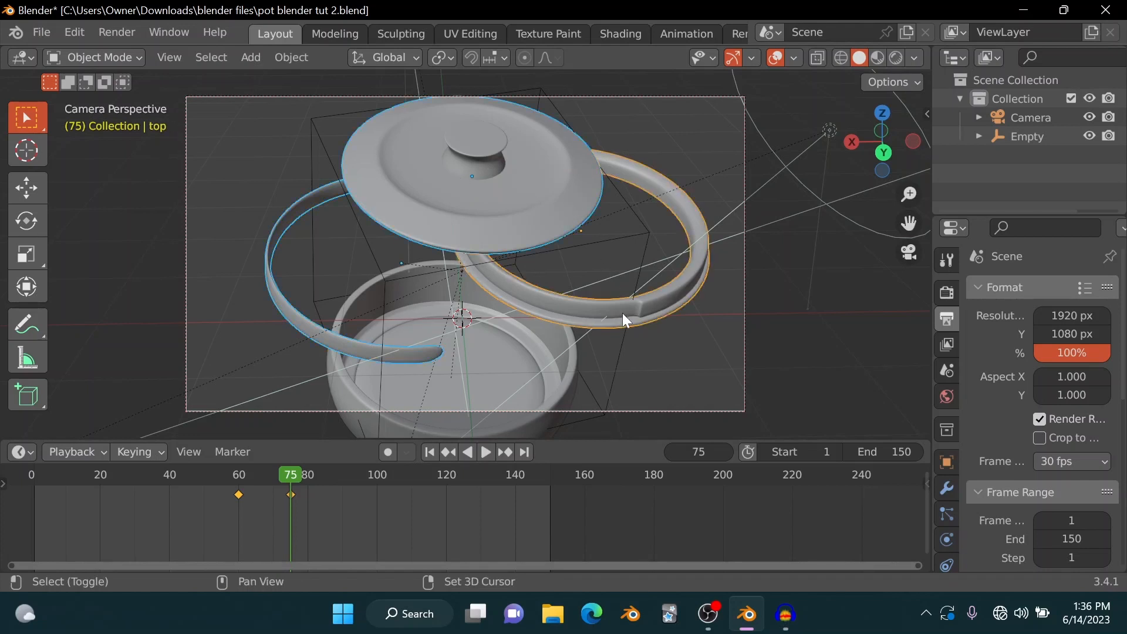
left_click(559, 394, "shift")
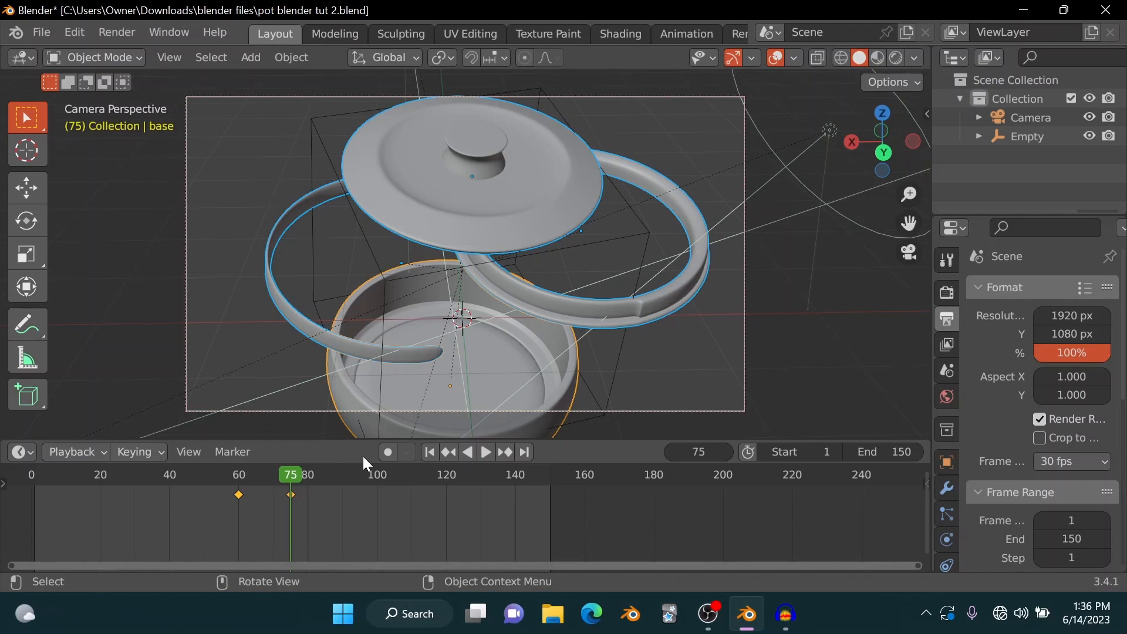
- Duplicate the frame-75 exploded-pose keyframes to frame 96 and play the animation
key("g")
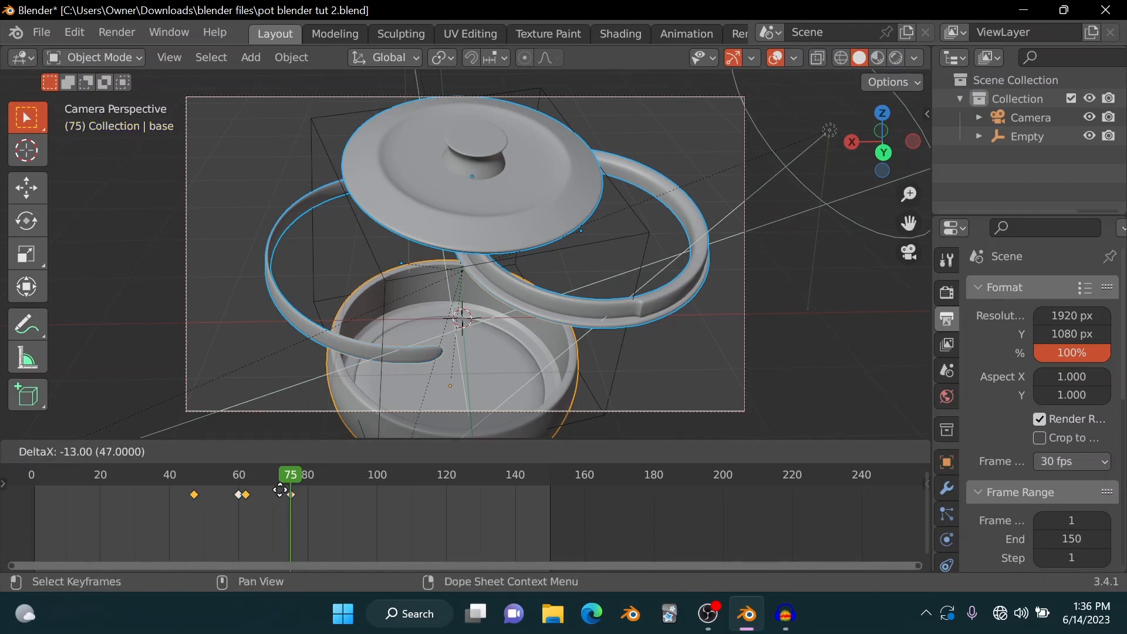
right_click(317, 484)
key("ctrl+z")
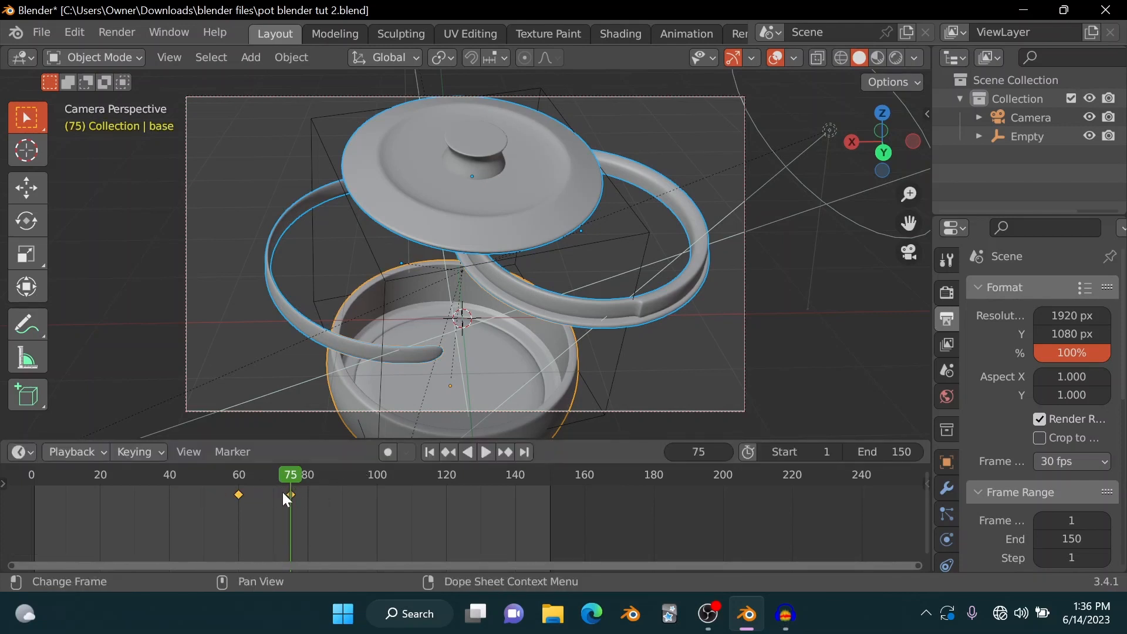
mouse_move(279, 483)
left_mouse_down()
mouse_move(272, 502)
mouse_move(273, 484)
left_mouse_up()
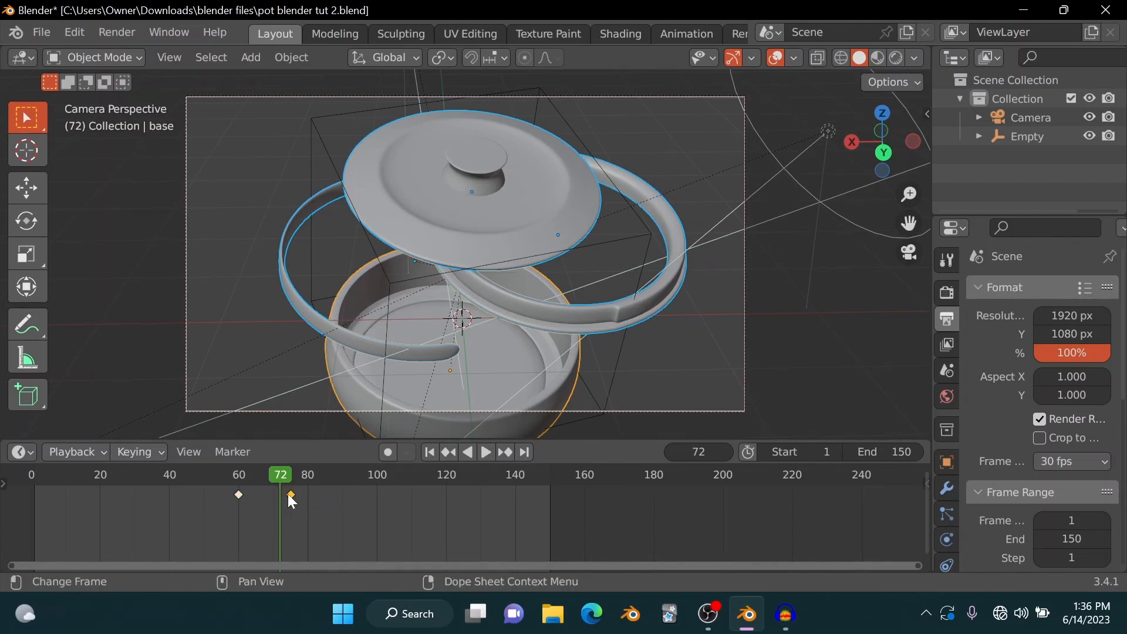
key("shift+d")
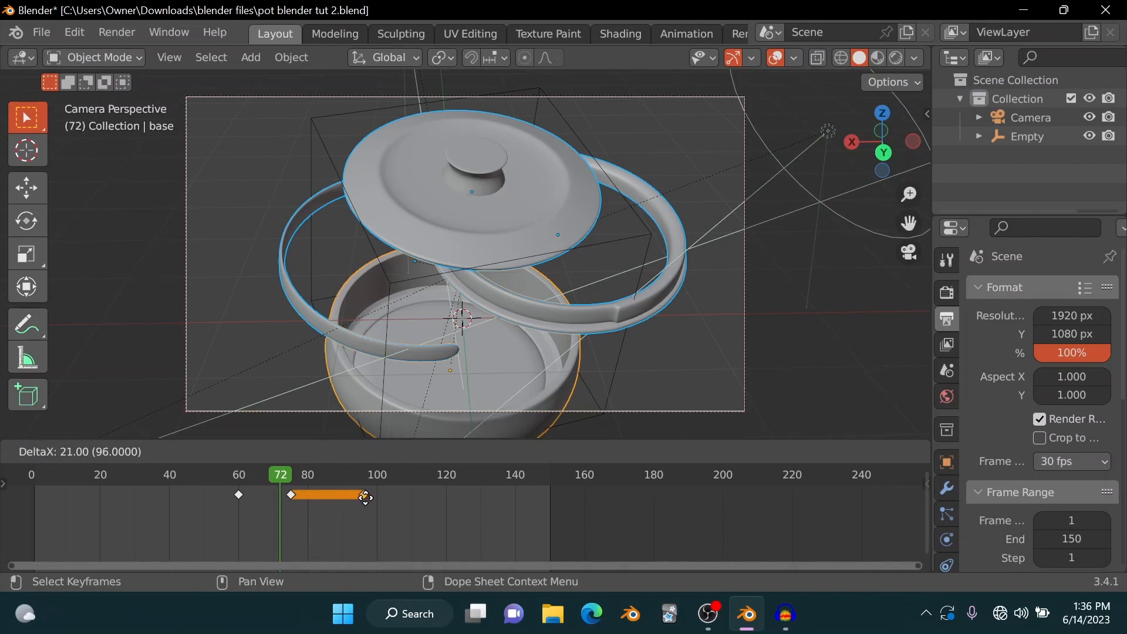
left_click(383, 505)
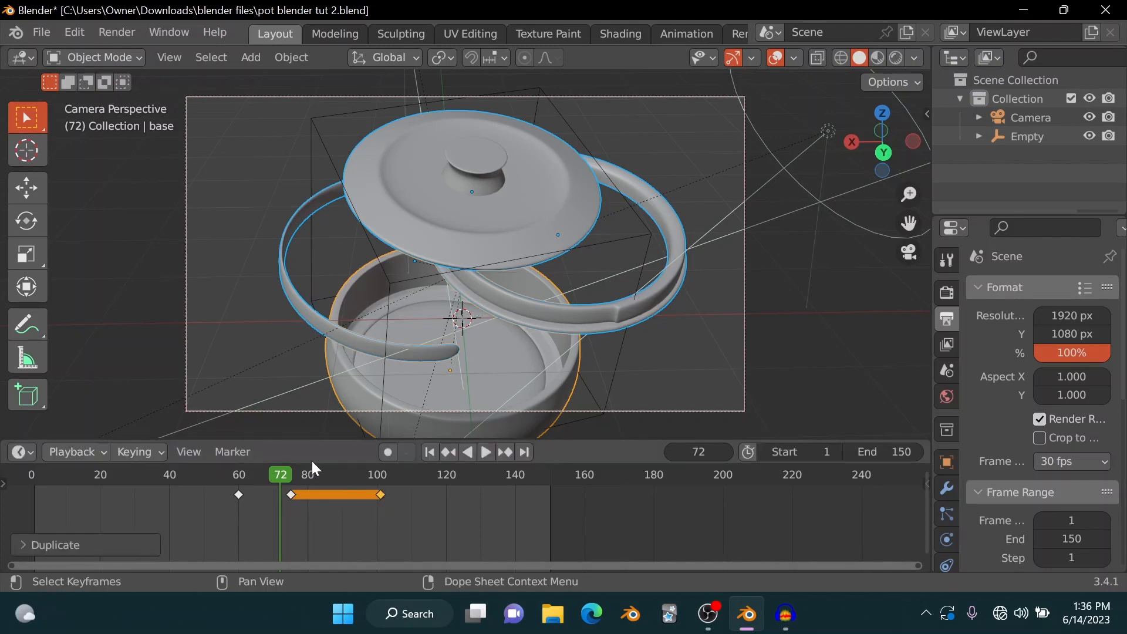
left_click_drag(284, 480, 215, 462)
key("space")
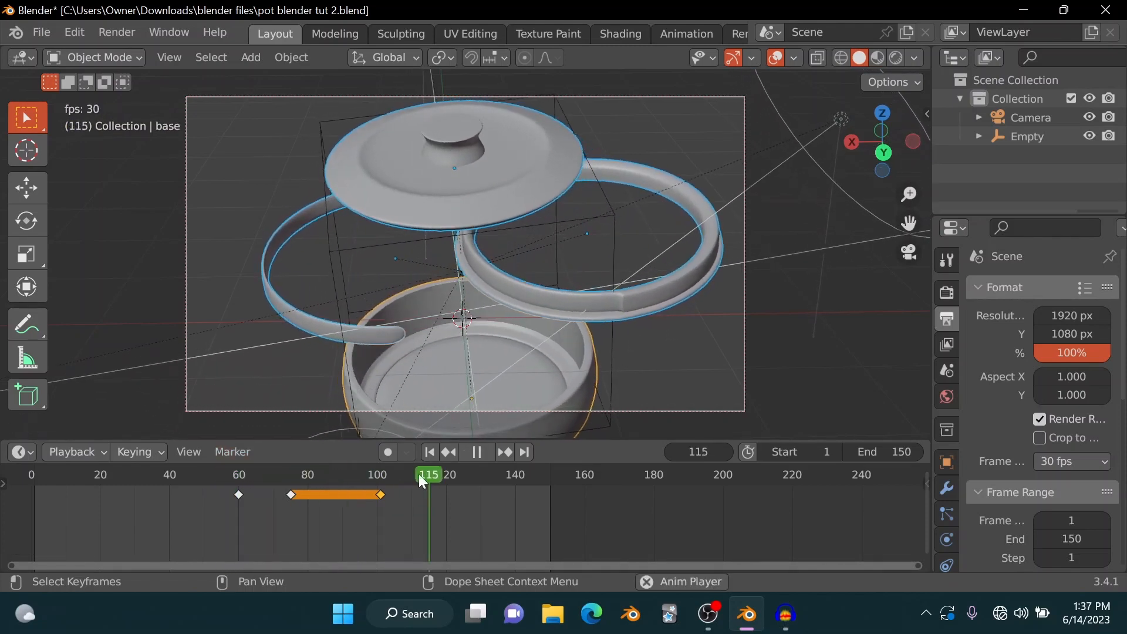
- Stop playback and drag the playhead back to frame 75, where only the lid is lifted
left_click_drag(435, 475, 242, 493)
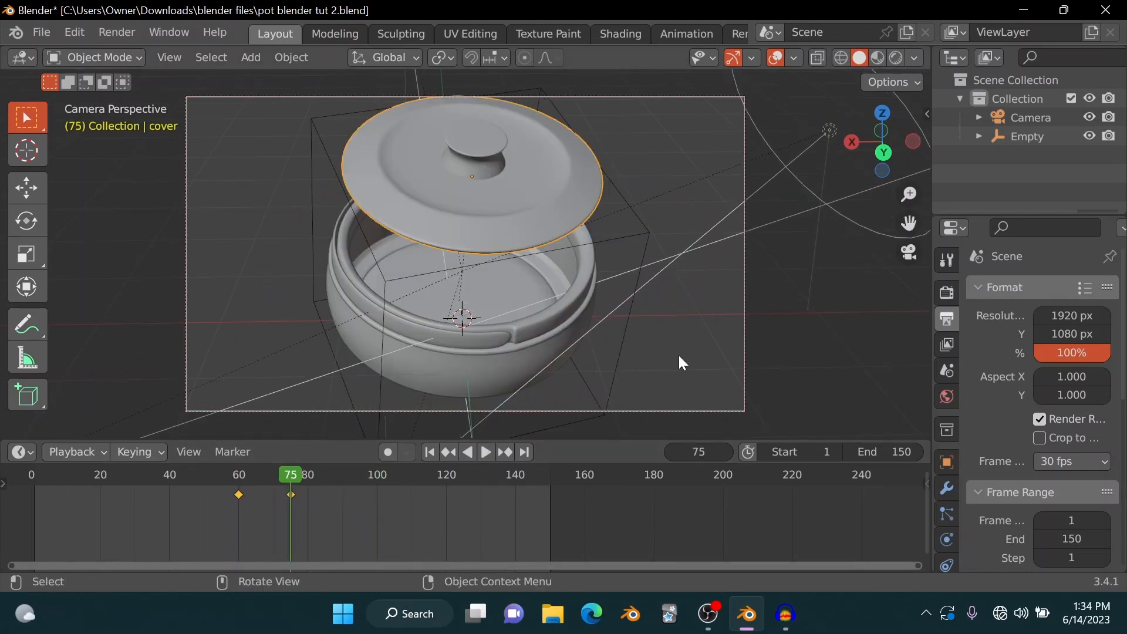
key("XF86AudioRaiseVolume")
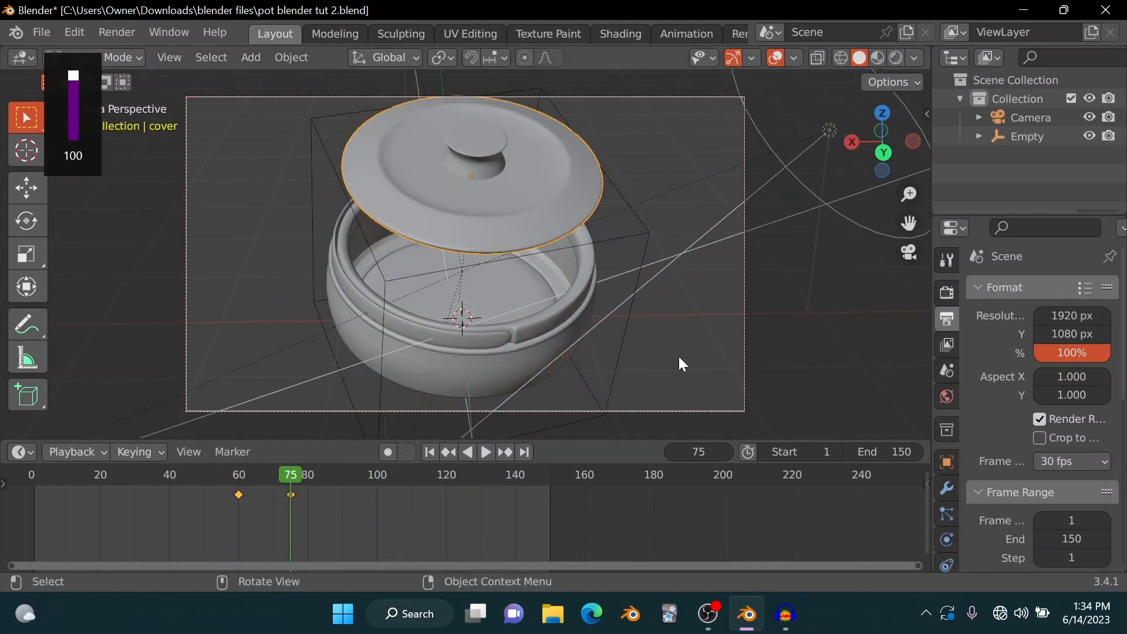
- Slide the handle 0.532 m along local X and keyframe its Location & Rotation at frame 75
mouse_move(292, 476)
left_mouse_down()
mouse_move(244, 469)
mouse_move(291, 479)
left_mouse_up()
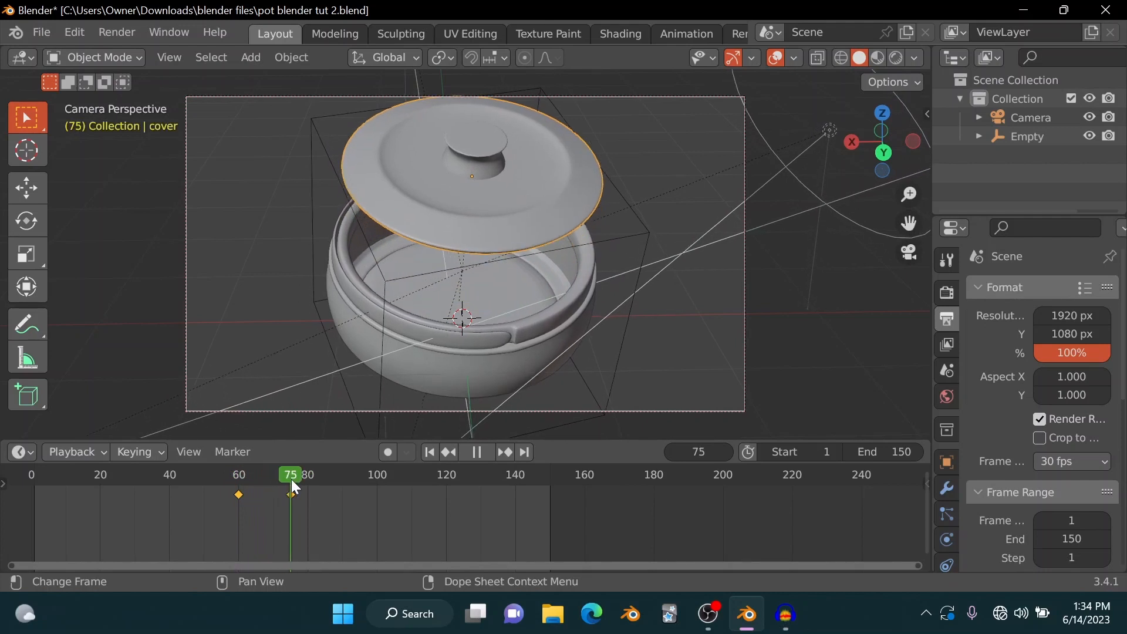
left_click(451, 342)
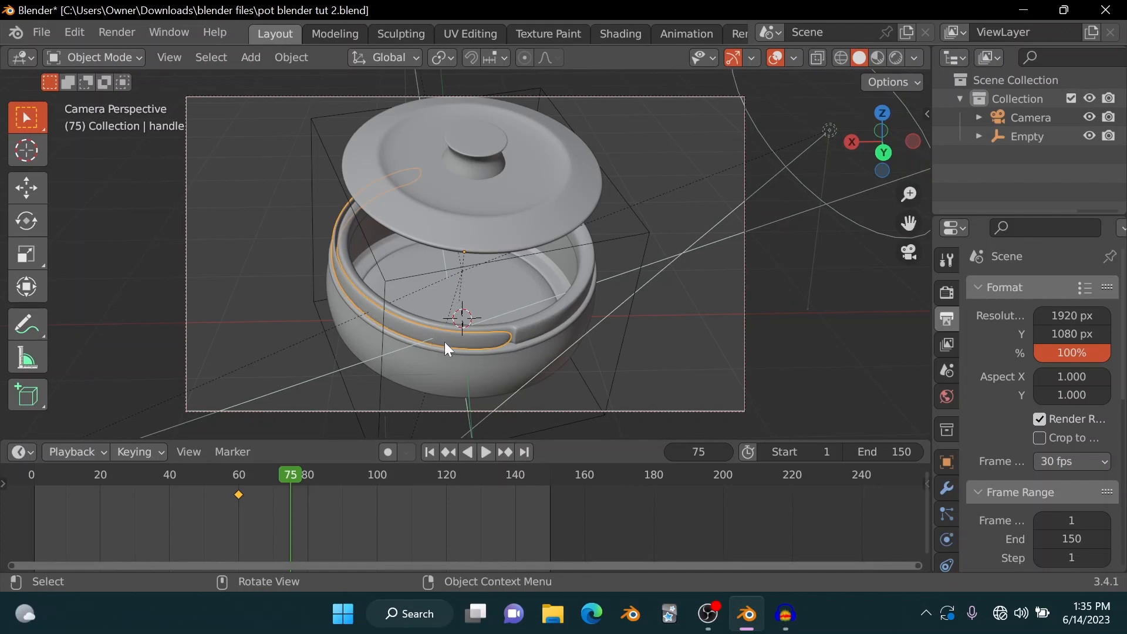
key("g")
key("x")
key("x")
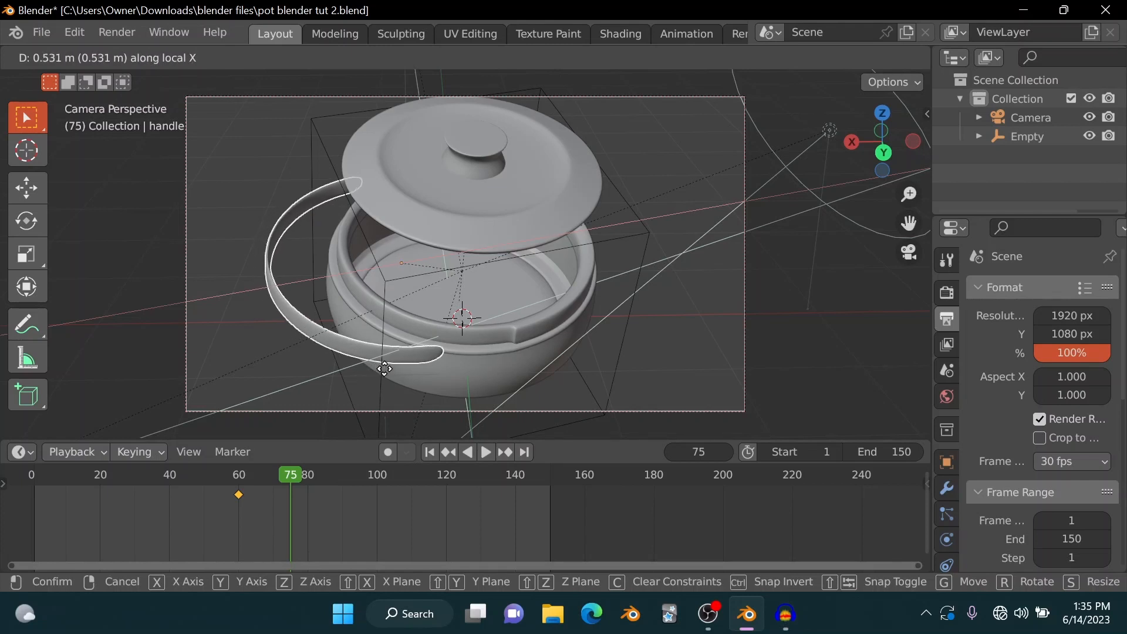
left_click(385, 369)
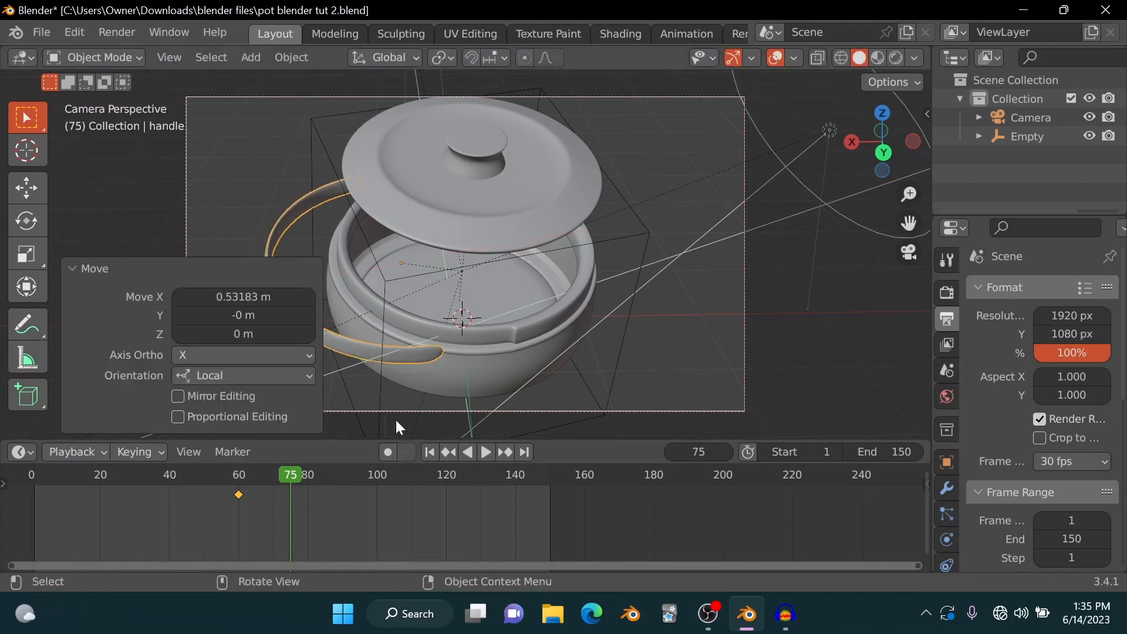
key("i")
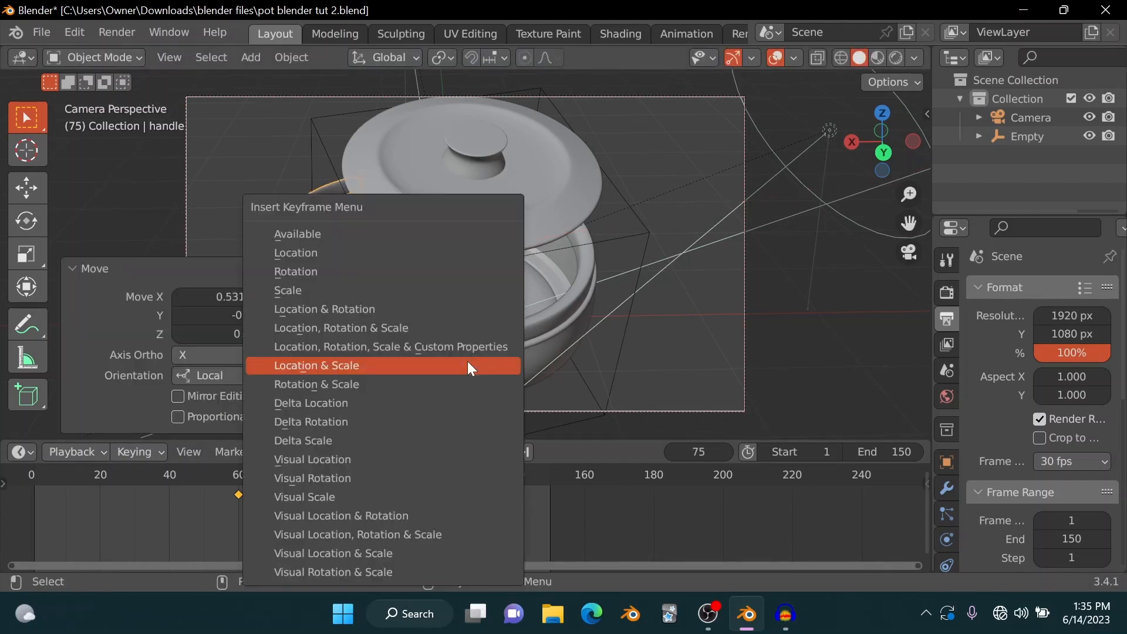
left_click(427, 314)
left_click_drag(302, 472, 292, 500)
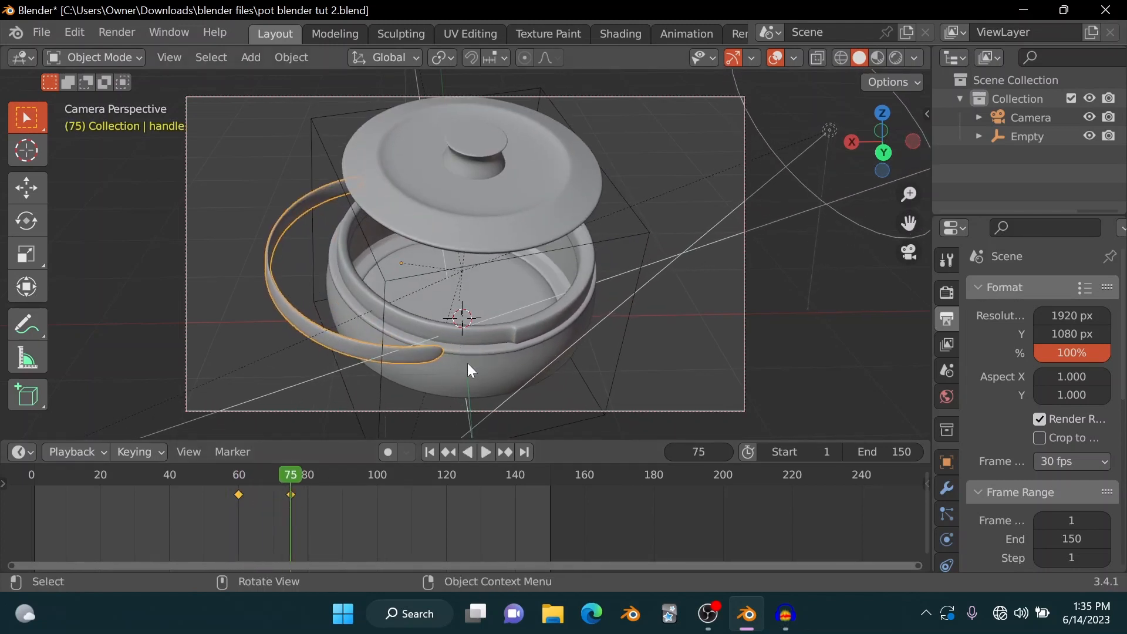
left_click(471, 377)
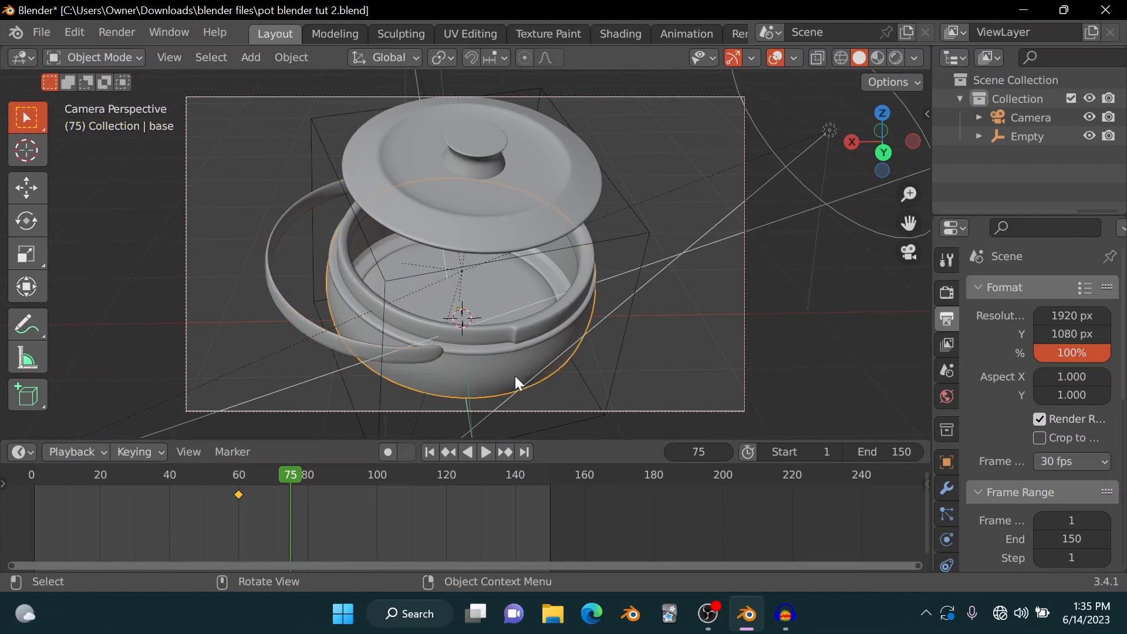
- Drop the pot base about 0.96 m along local Z and keyframe its Location & Rotation at frame 75
key("g")
key("z")
key("z")
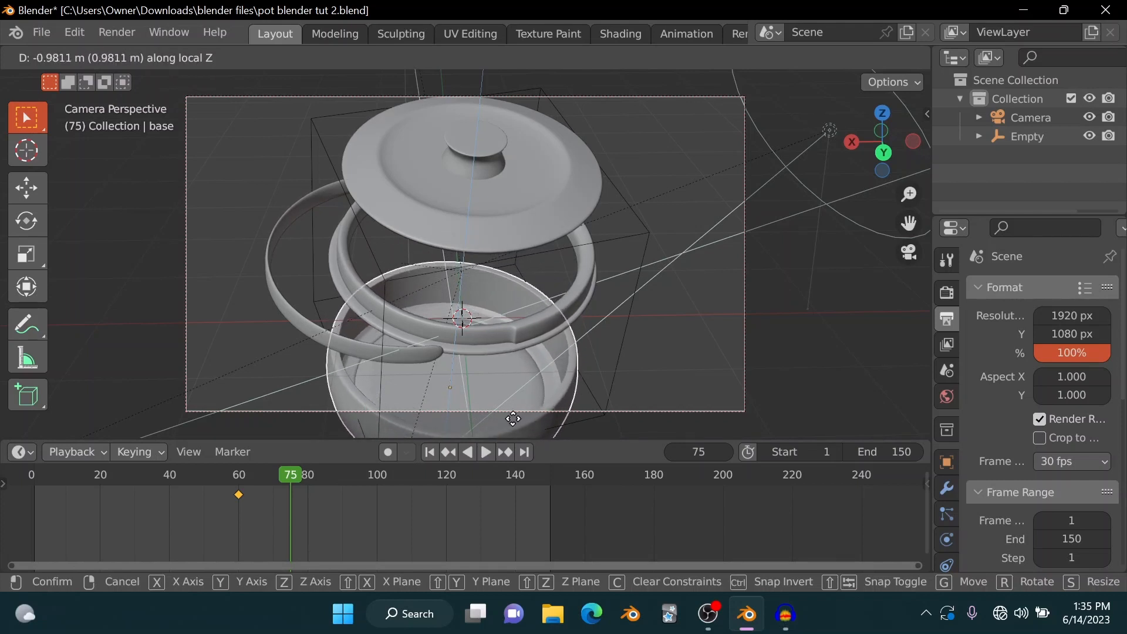
left_click(512, 417)
key("i")
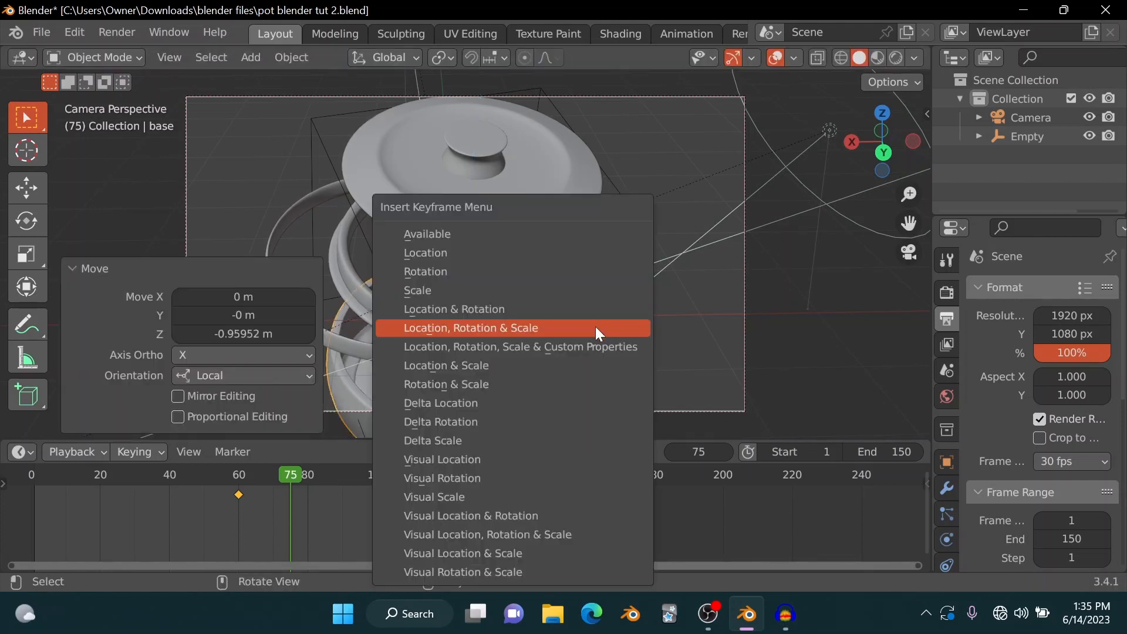
left_click(537, 314)
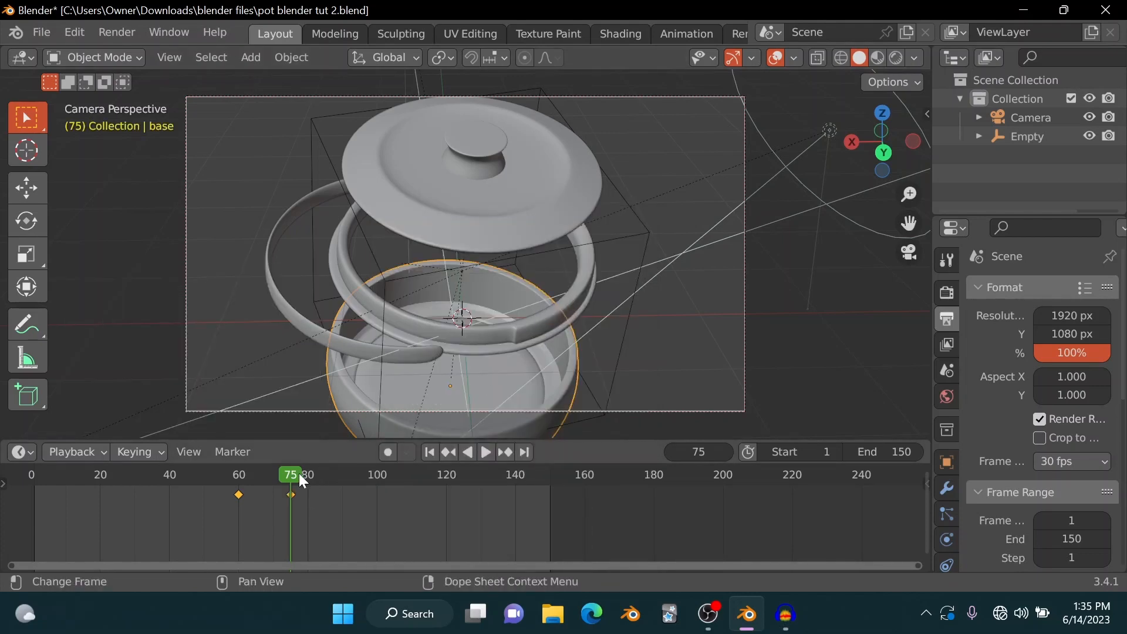
mouse_move(292, 474)
left_mouse_down()
mouse_move(231, 459)
mouse_move(317, 470)
mouse_move(235, 463)
mouse_move(315, 475)
mouse_move(290, 471)
left_mouse_up()
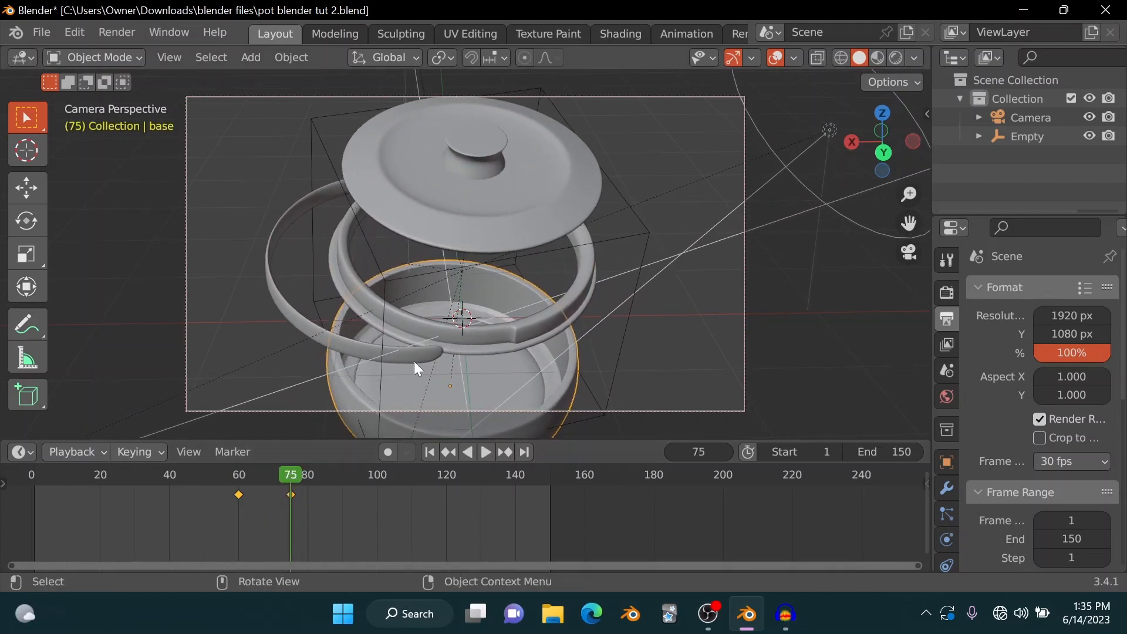
left_click(475, 330)
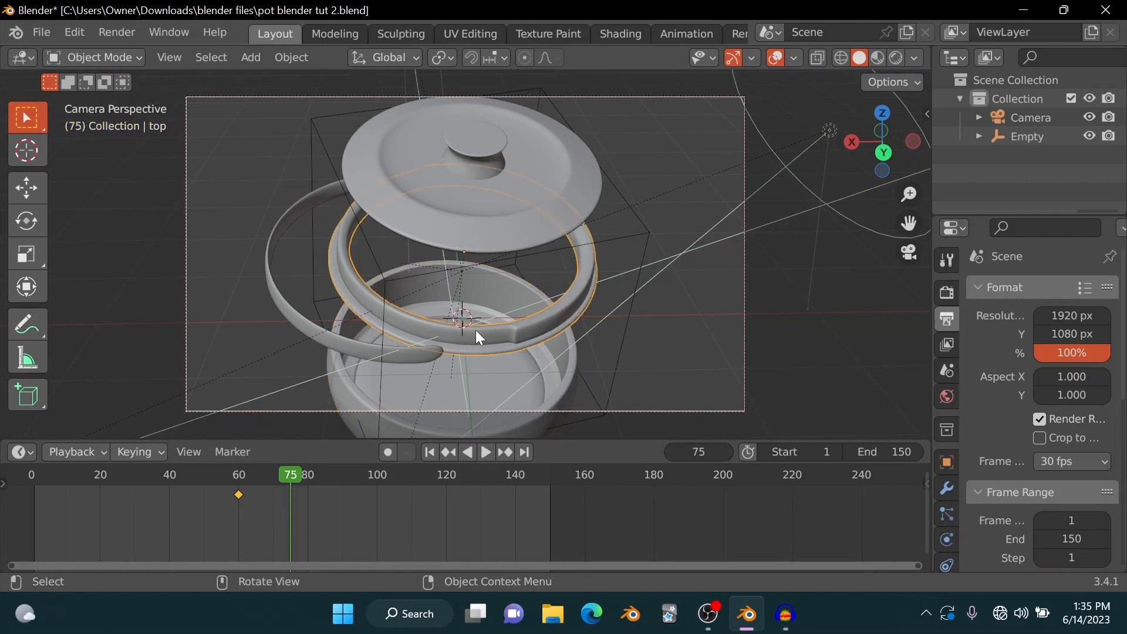
- Shift the top ring about 1.05 m along local X and keyframe its Location & Rotation at frame 75
key("g")
key("x")
key("x")
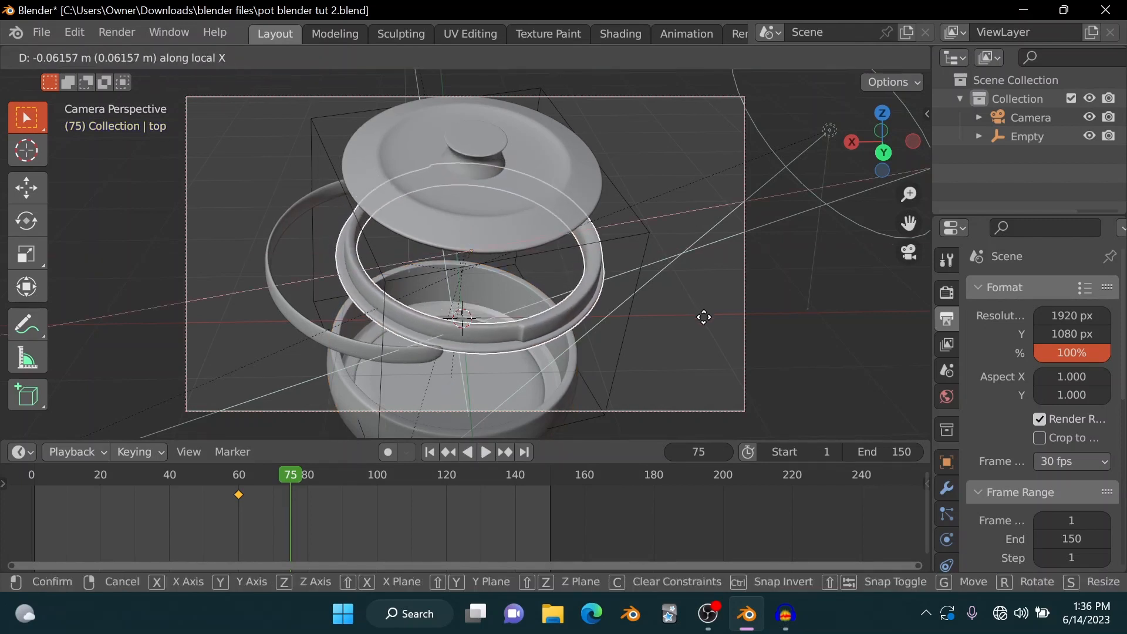
left_click(797, 202)
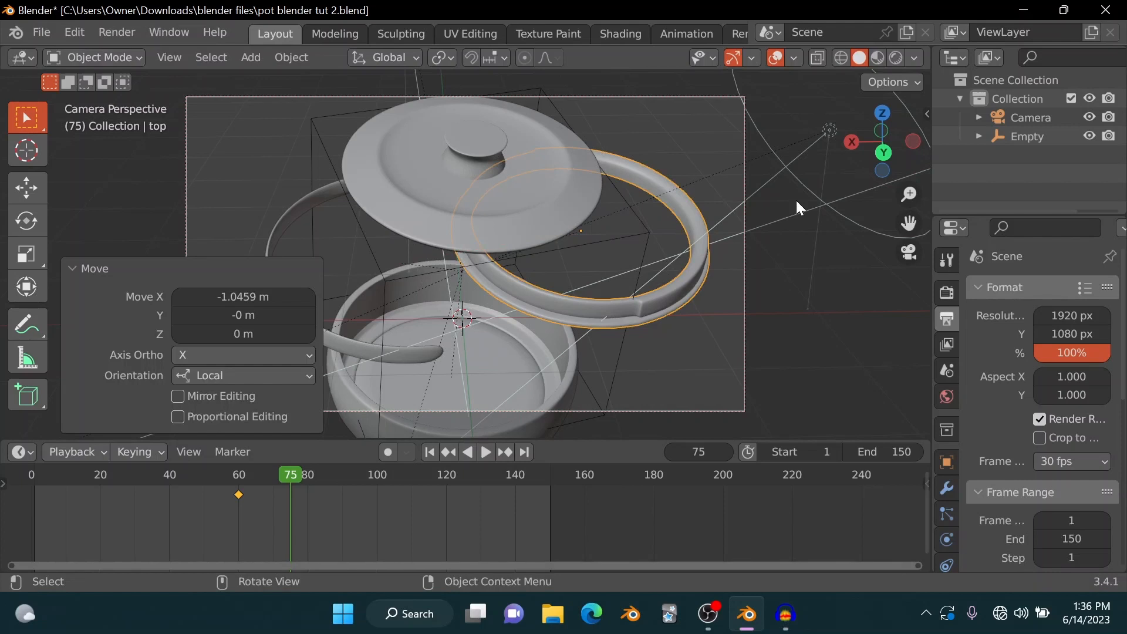
key("i")
left_click(641, 234)
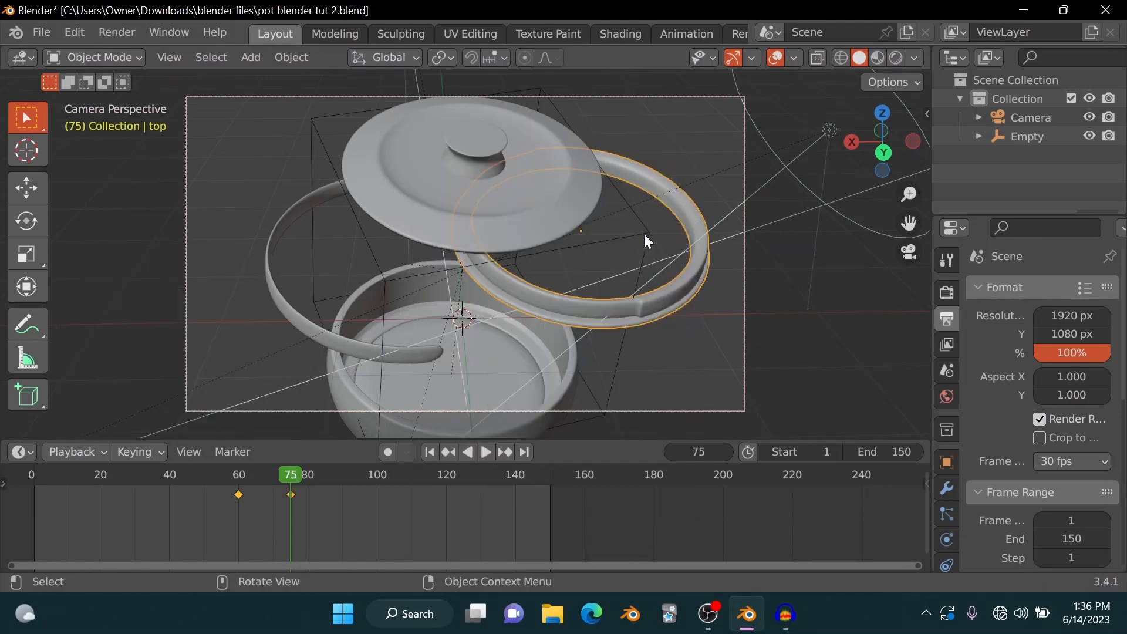
key("XF86AudioLowerVolume")
key("XF86AudioLowerVolume")
key("XF86AudioLowerVolume")
key("XF86AudioLowerVolume")
key("XF86AudioLowerVolume")
key("XF86AudioLowerVolume")
key("XF86AudioLowerVolume")
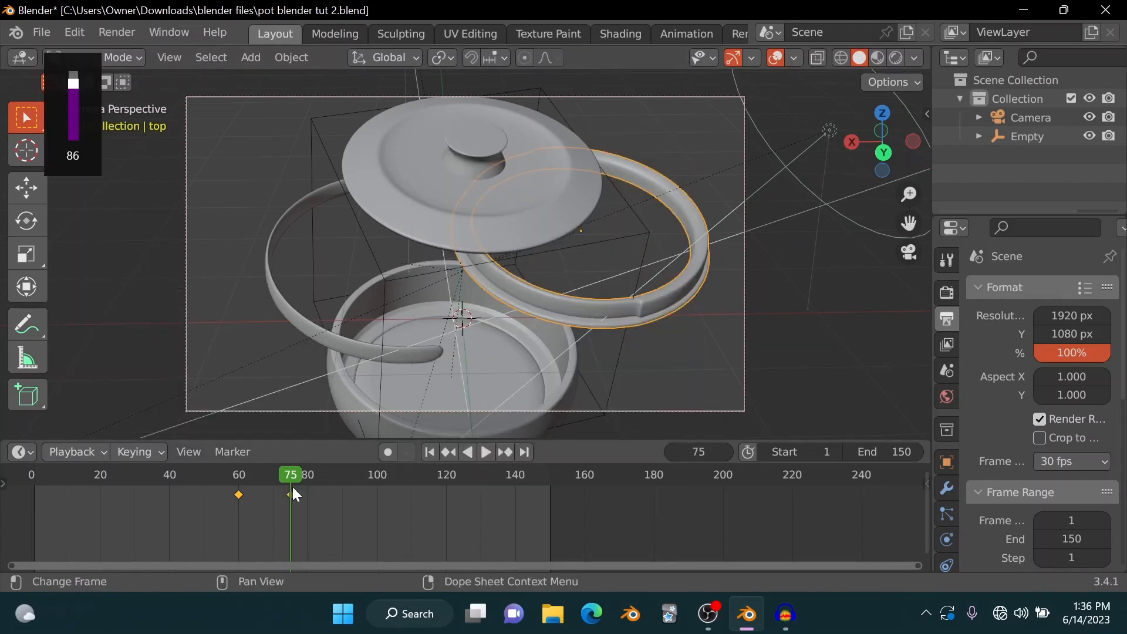
- Scrub through the exploded-view animation, then select the handle, lid, top ring and base together
mouse_move(290, 482)
left_mouse_down()
mouse_move(209, 473)
mouse_move(393, 477)
mouse_move(231, 475)
mouse_move(344, 463)
mouse_move(223, 451)
mouse_move(294, 473)
mouse_move(130, 477)
mouse_move(313, 483)
mouse_move(291, 477)
left_mouse_up()
left_click(358, 351)
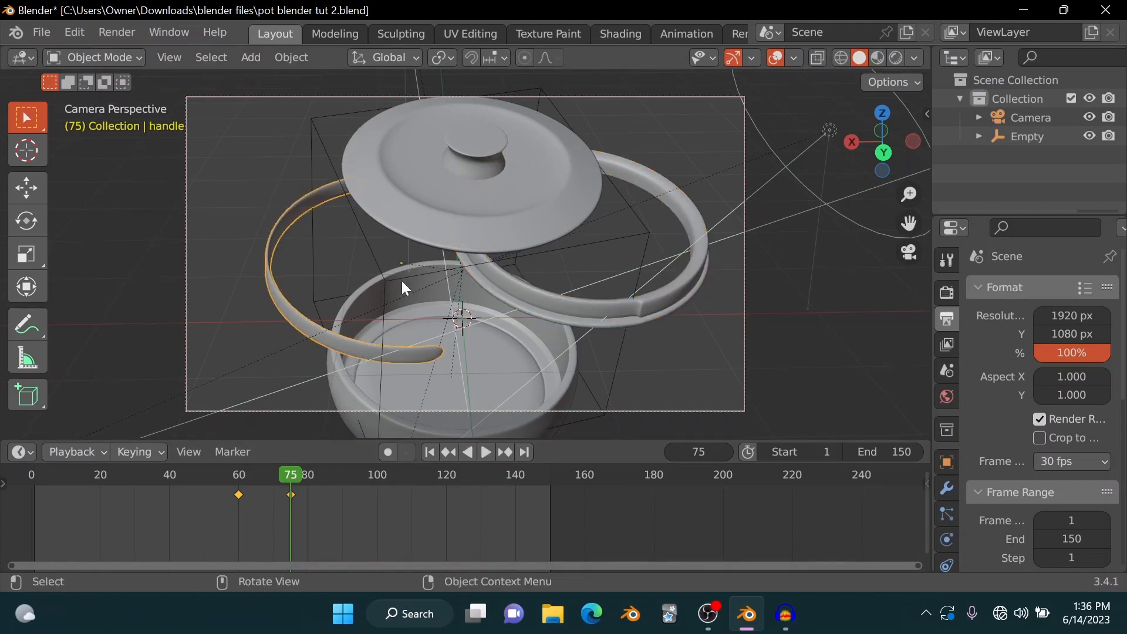
left_click(463, 178, "shift")
left_click(622, 314, "shift")
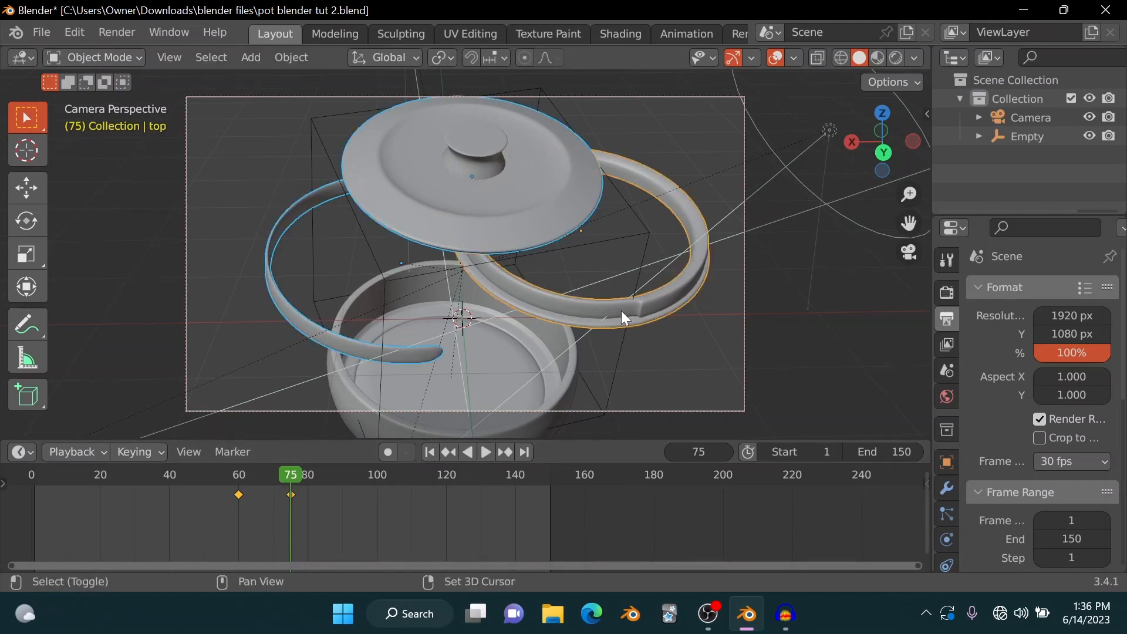
left_click(558, 393, "shift")
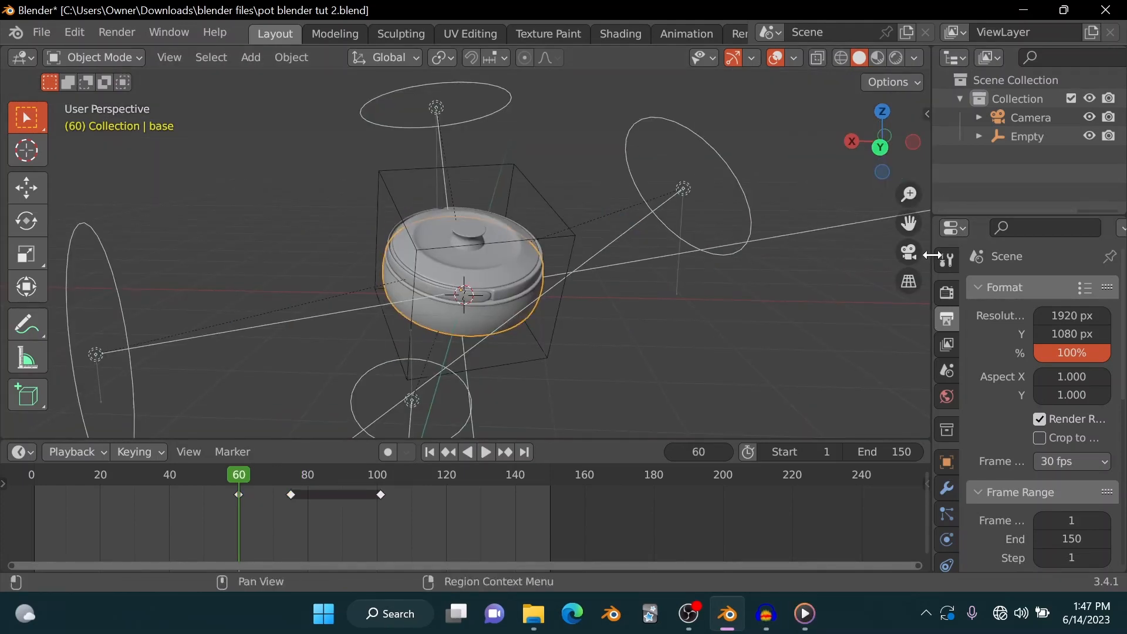
- Look through the scene camera at the pot and reselect the pot base
left_click(908, 252)
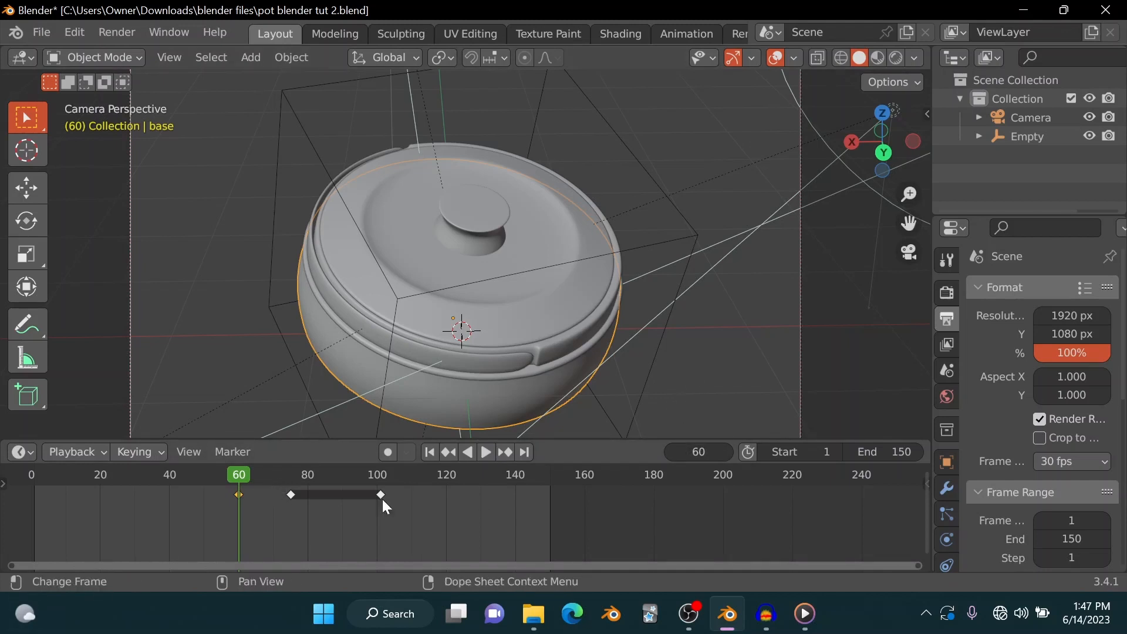
left_click(378, 385)
left_click(343, 364)
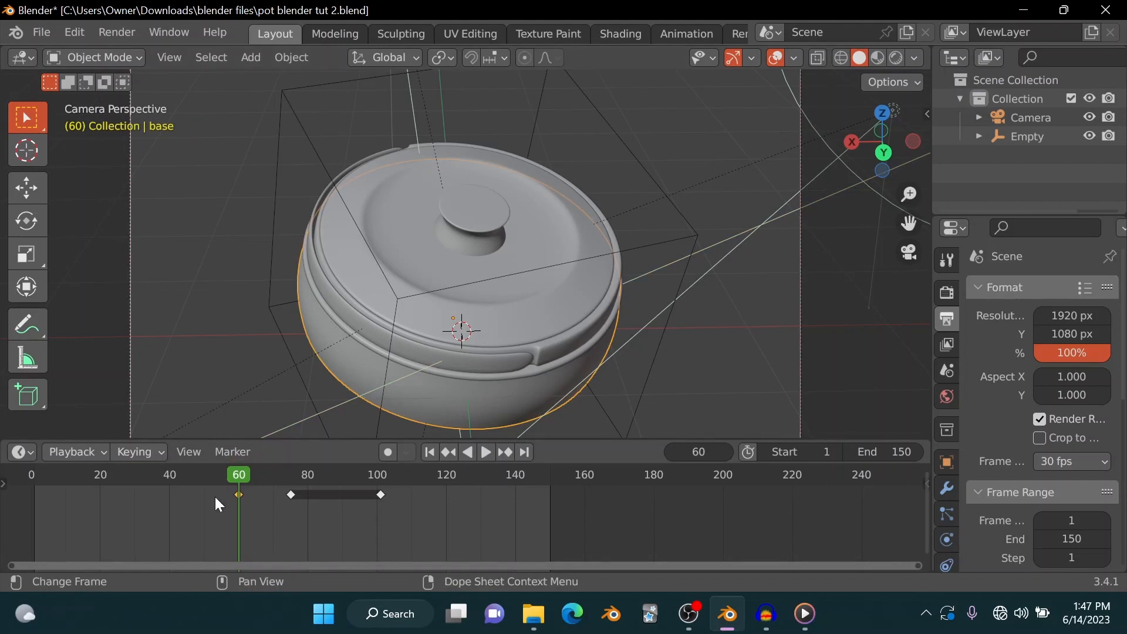
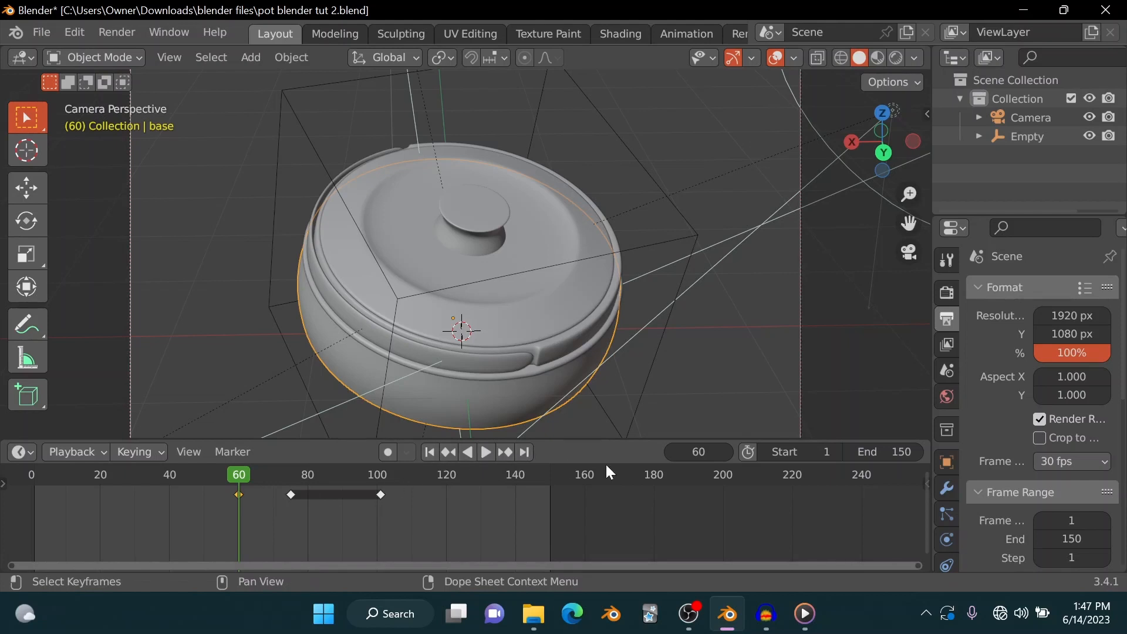
- Paste the base's assembled-pose keyframe at frame 110 and preview its motion
double_click(708, 445)
key("BackSpace")
key("BackSpace")
type("110")
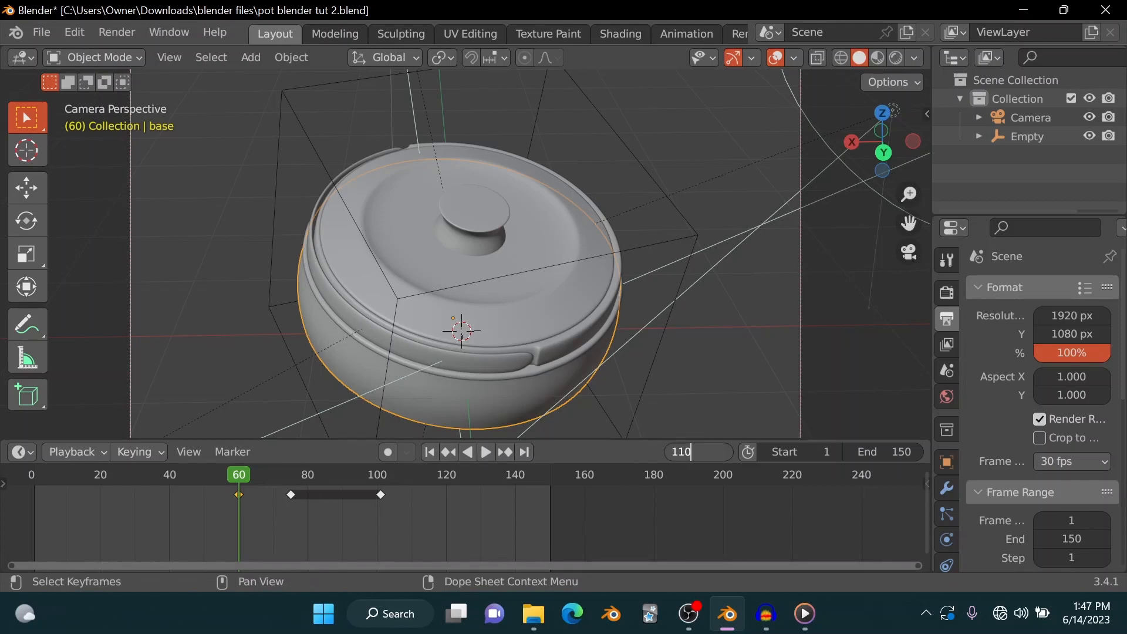
key("Return")
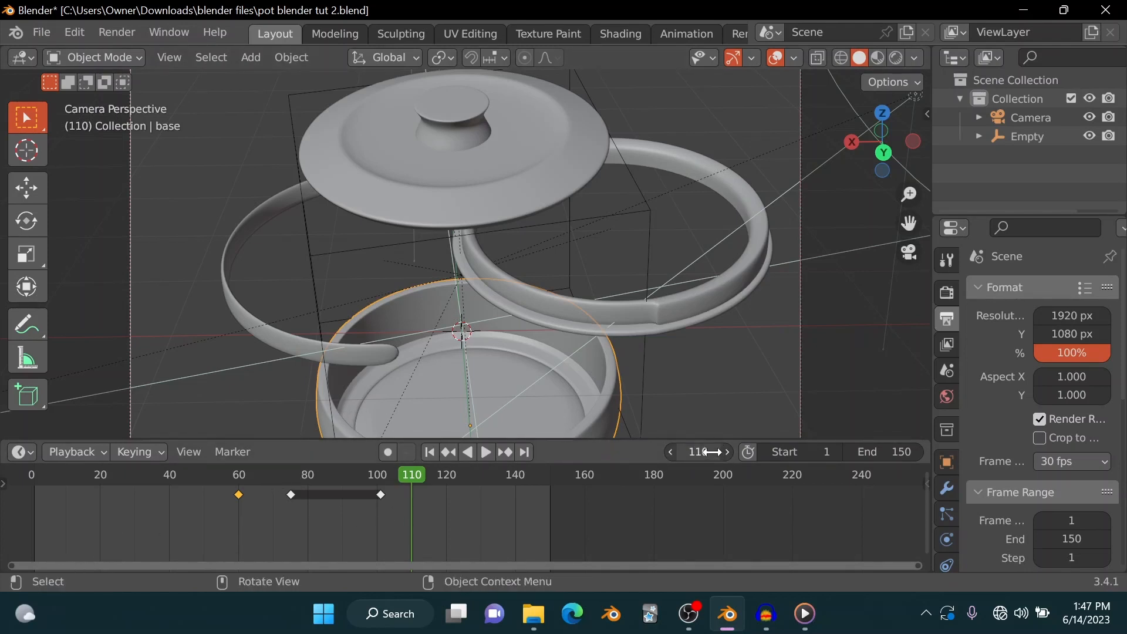
key("ctrl+v")
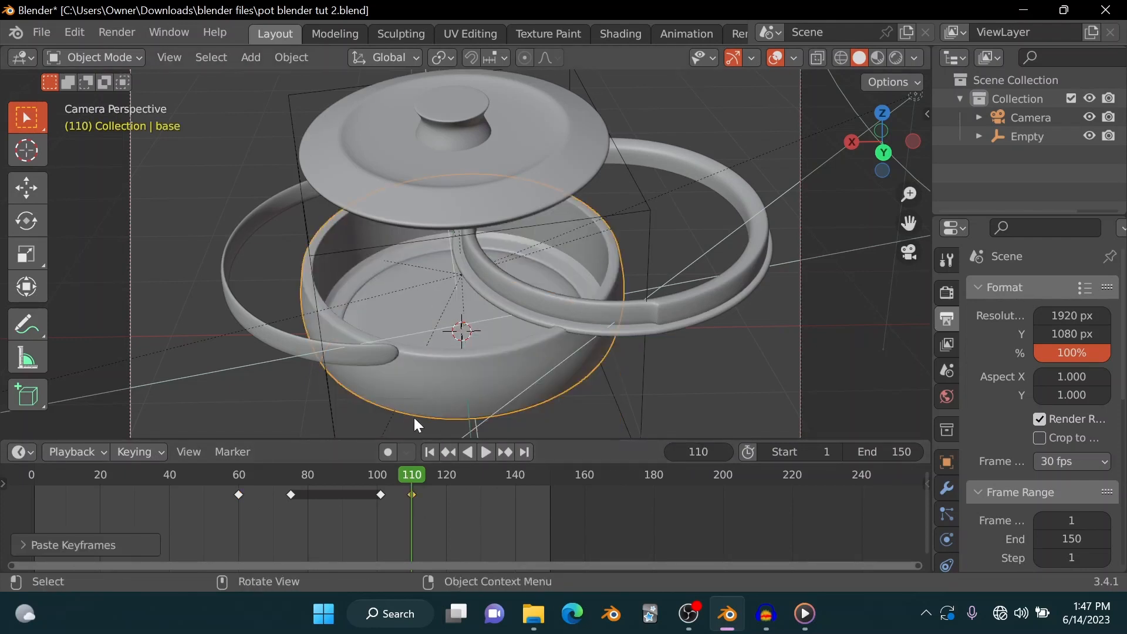
mouse_move(414, 478)
left_mouse_down()
mouse_move(212, 474)
mouse_move(389, 464)
mouse_move(231, 461)
mouse_move(238, 473)
mouse_move(326, 479)
mouse_move(427, 465)
mouse_move(412, 465)
left_mouse_up()
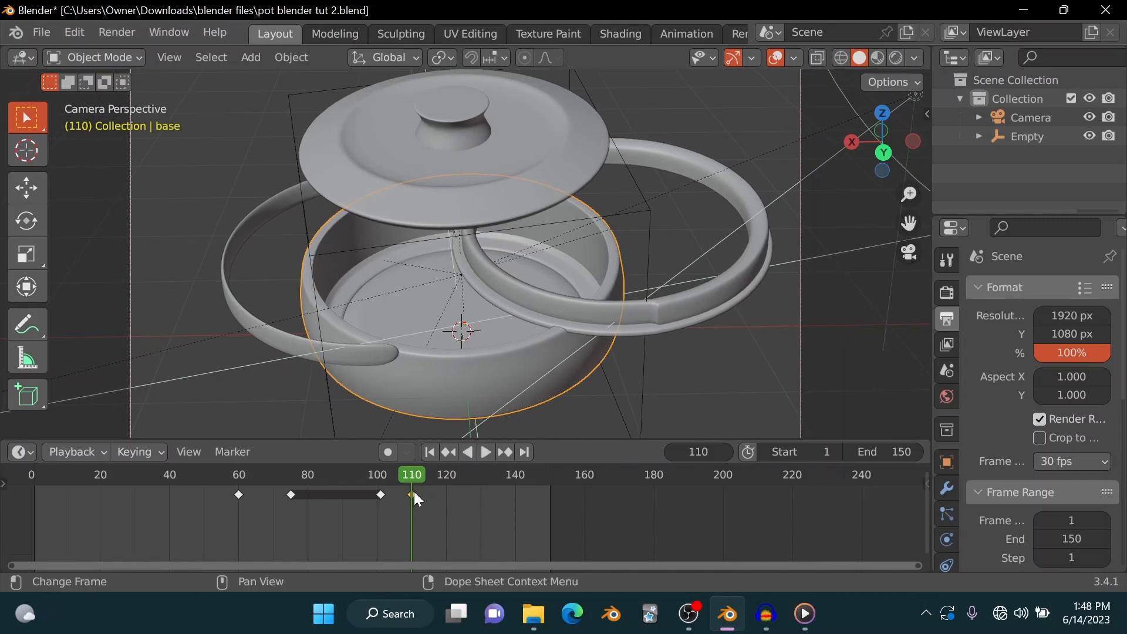
- Slide the base's pasted keyframe later to about frame 120, then select the left handle
key("g")
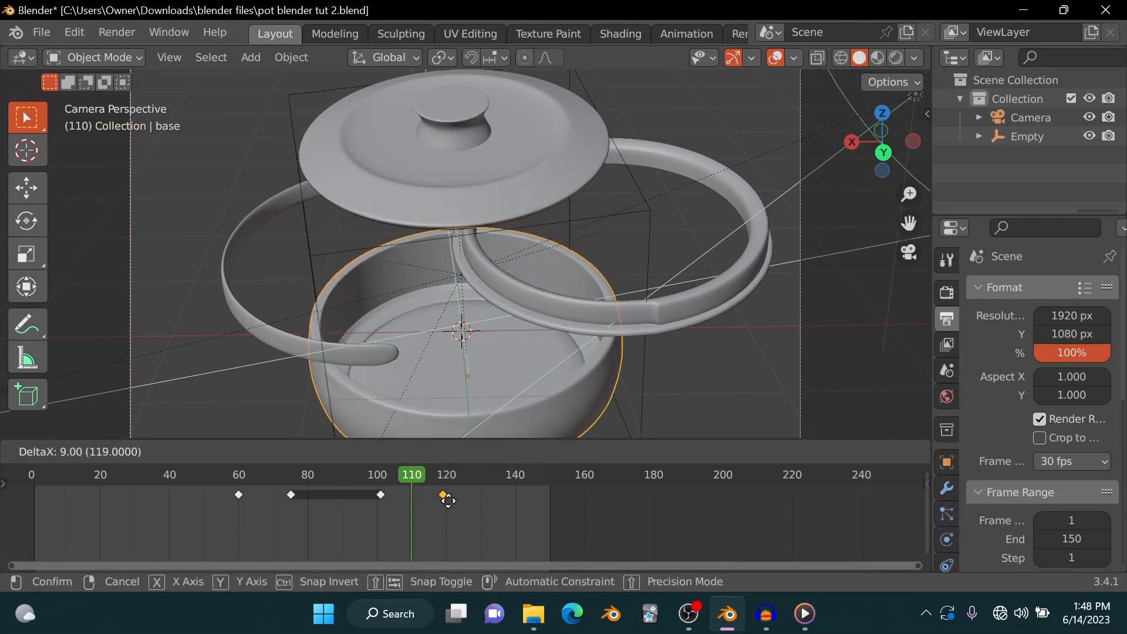
left_click(451, 497)
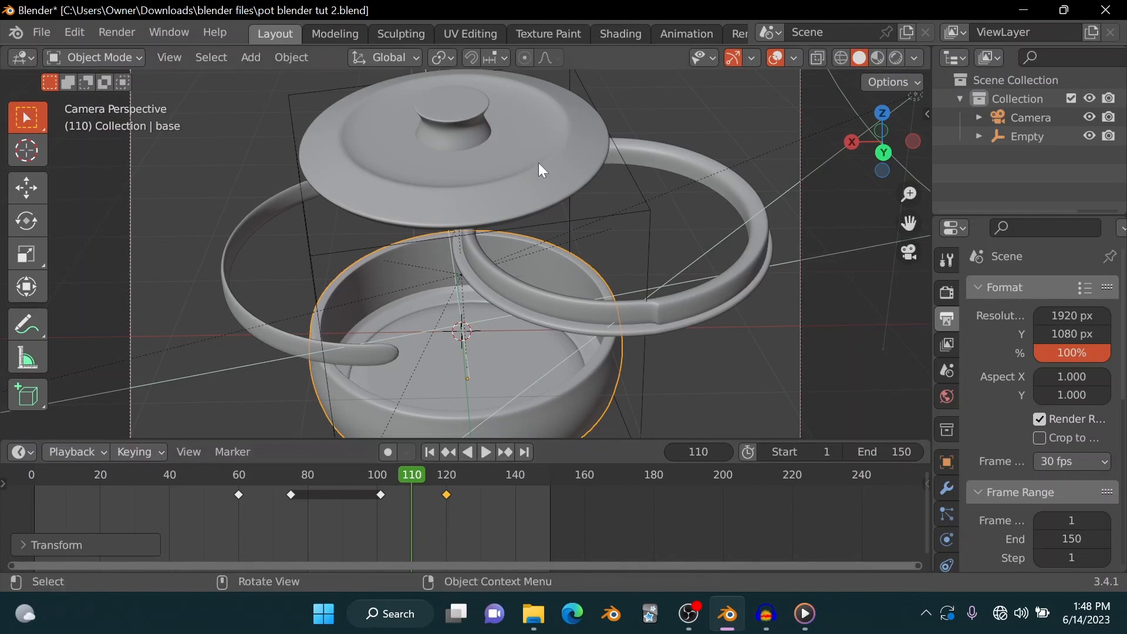
left_click(347, 355)
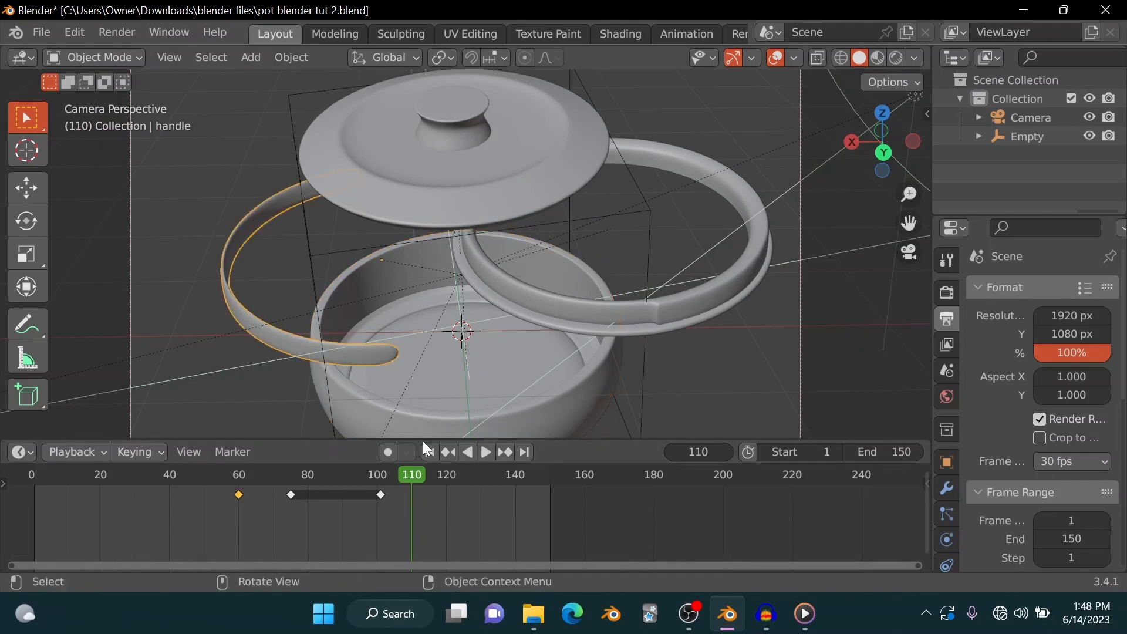
- Play the animation and scrub back to frame 60 to review the handle
left_click(419, 471)
key("space")
left_click_drag(418, 470, 243, 484)
key("space")
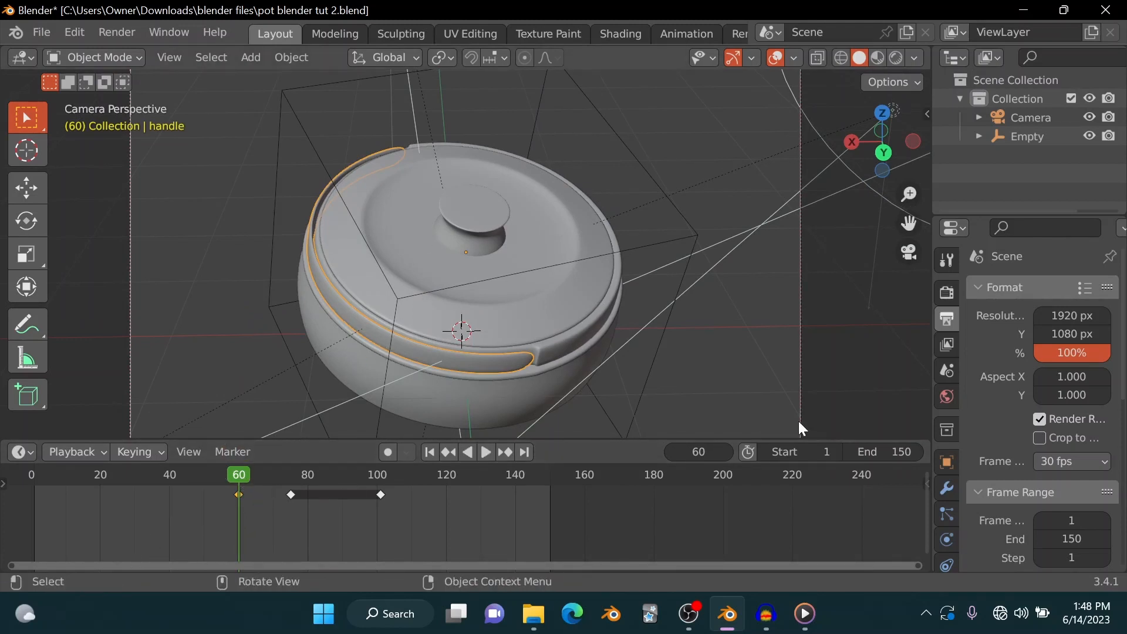
- Paste the handle's assembled pose as a keyframe at frame 120
double_click(699, 451)
type("110")
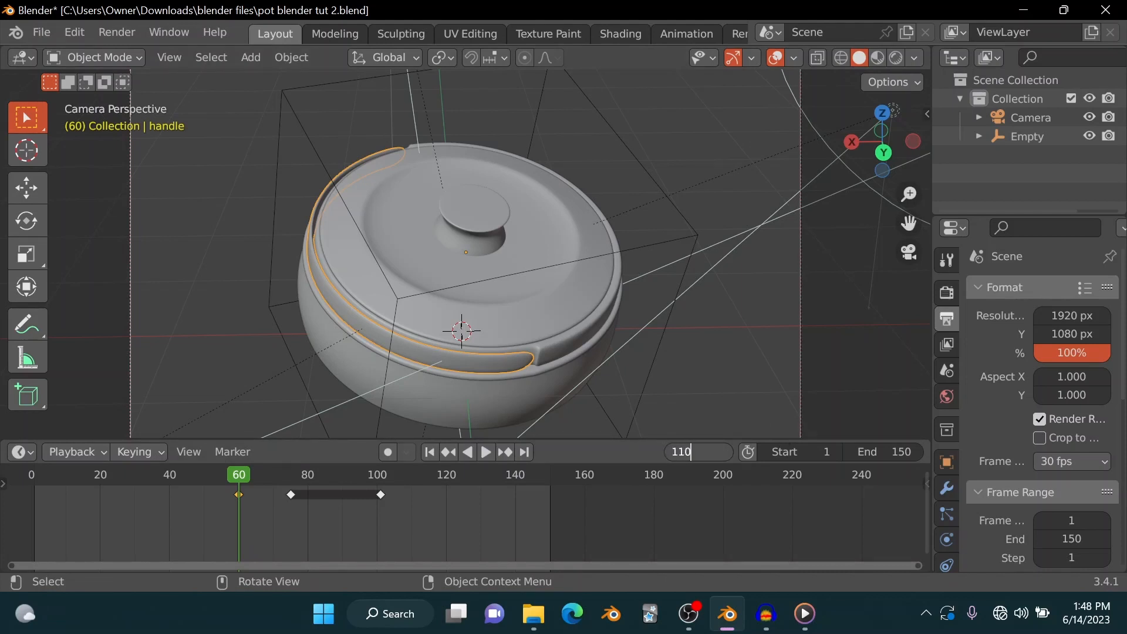
key("Return")
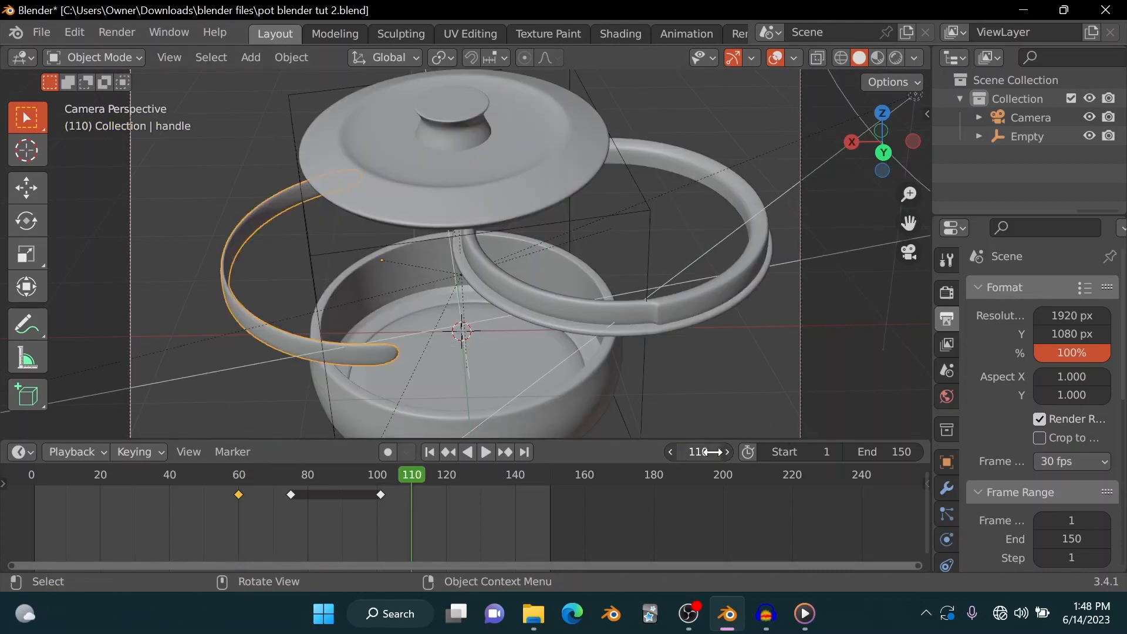
double_click(699, 451)
type("120")
key("Return")
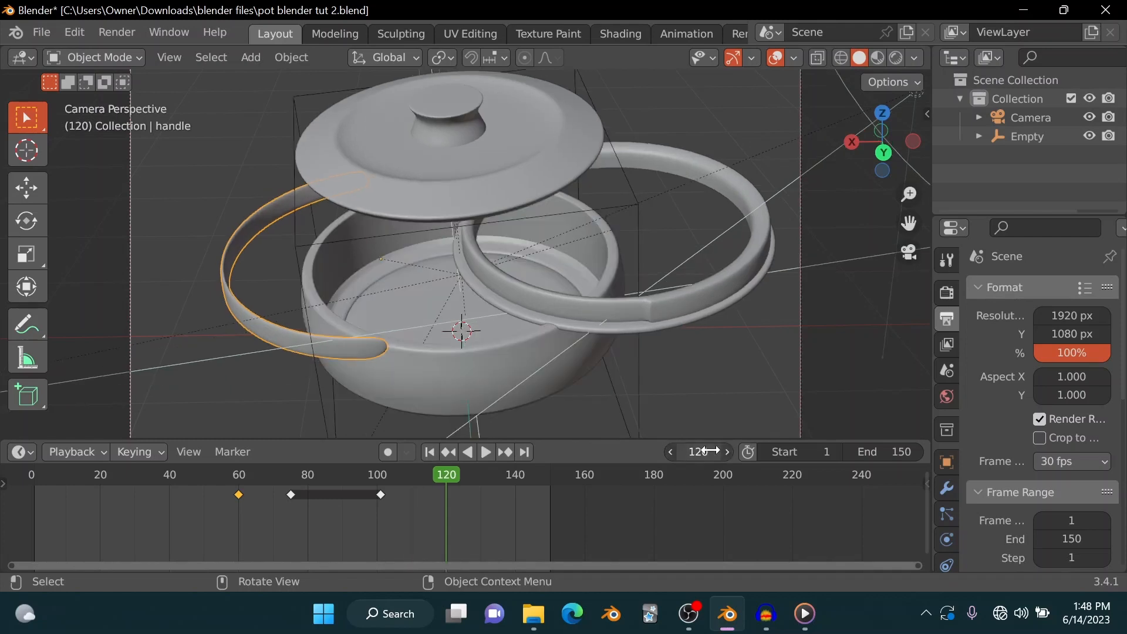
key("ctrl+v")
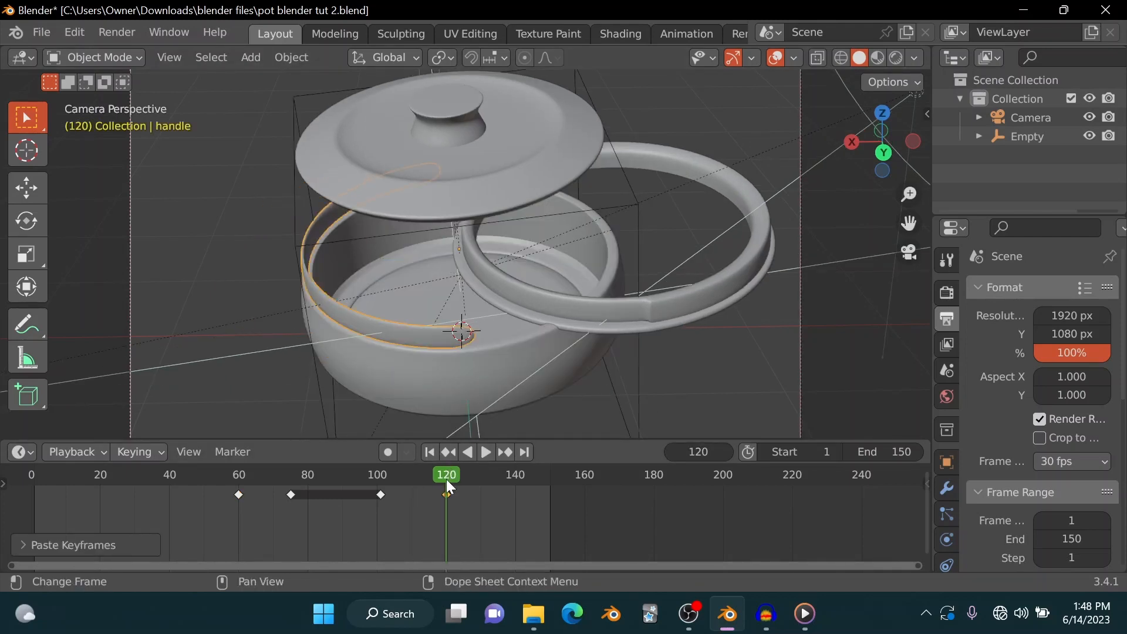
- Play back the handle's return to the pot, then select the lid
key("space")
left_click(280, 470)
left_click_drag(279, 471, 228, 470)
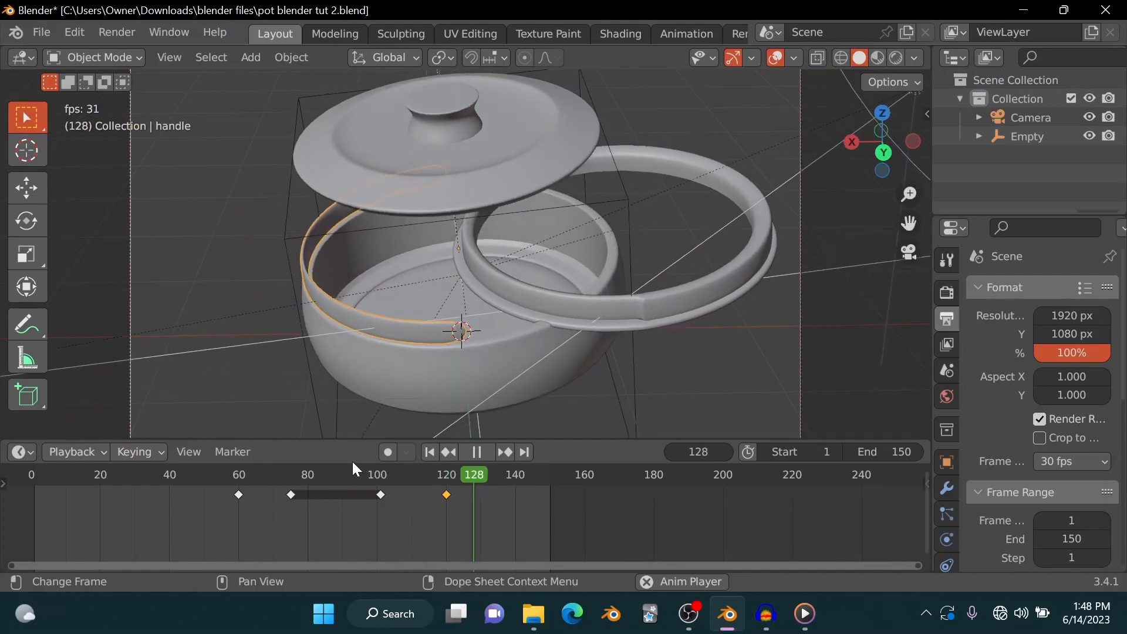
left_click(480, 473)
left_click_drag(480, 473, 366, 473)
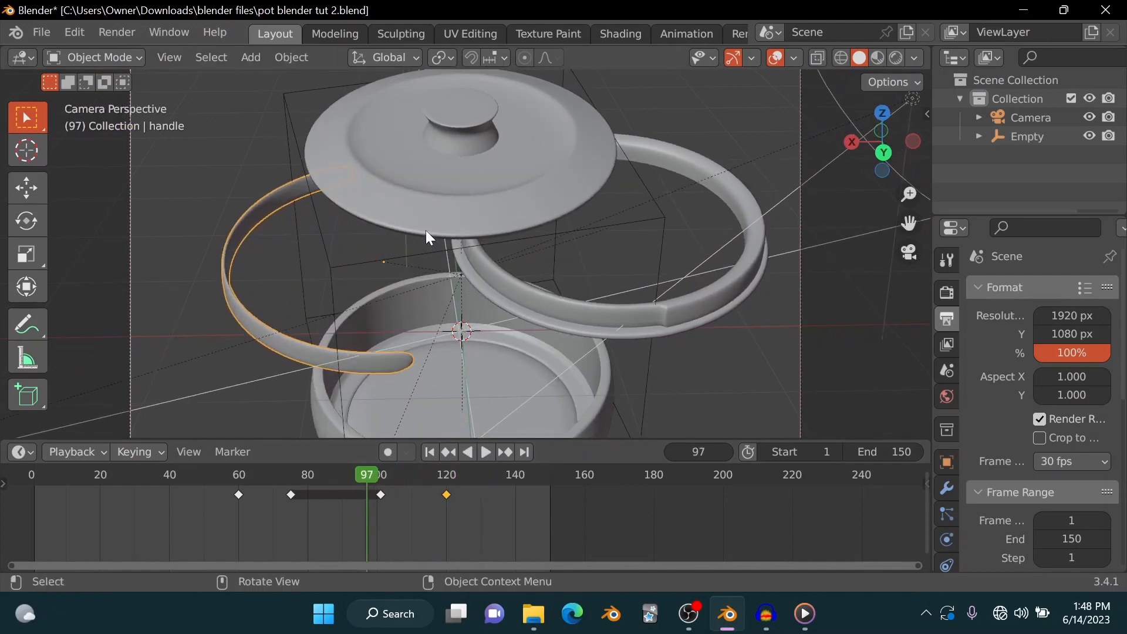
left_click(425, 213)
left_click(360, 475)
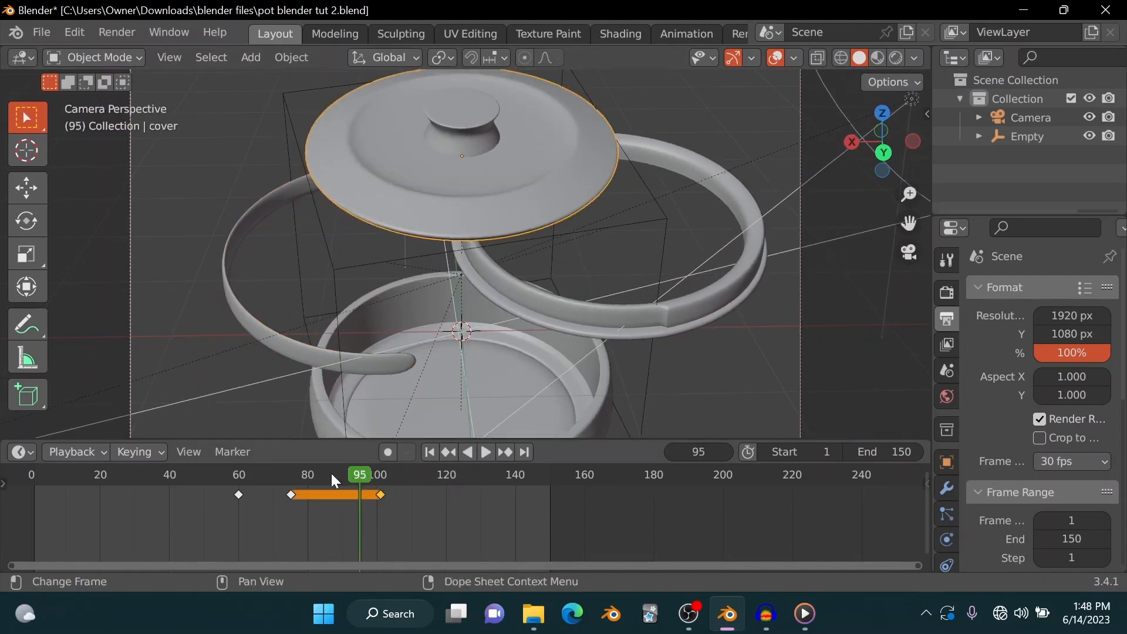
- Paste the lid's frame-60 keyframe at frame 120 and play back its return
left_click(238, 495)
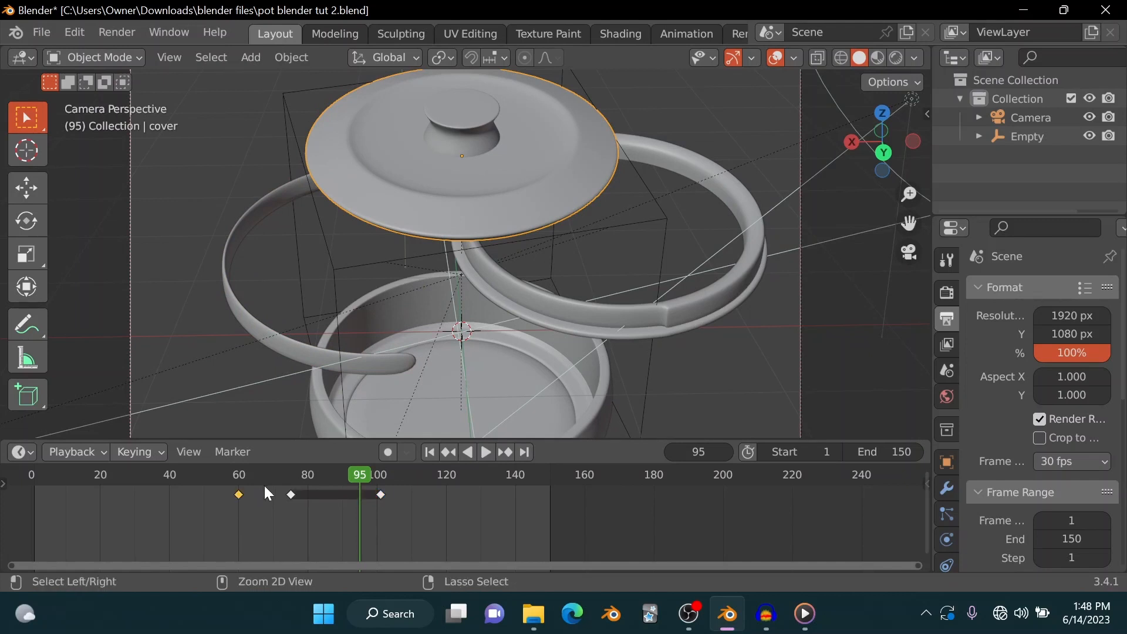
left_click(699, 452)
type("120")
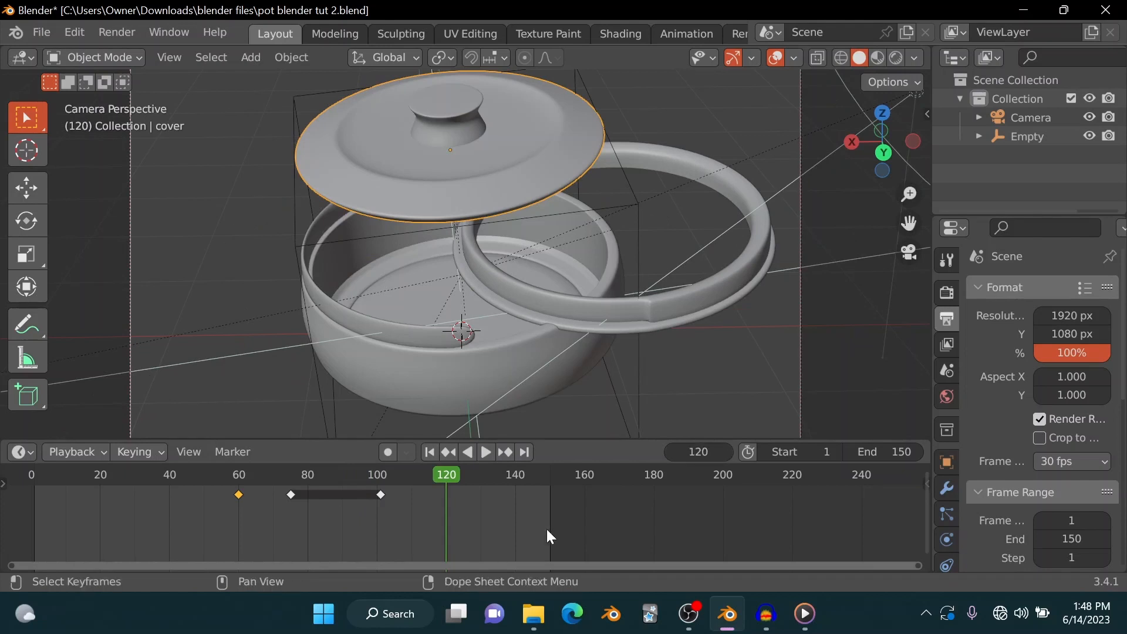
key("ctrl+v")
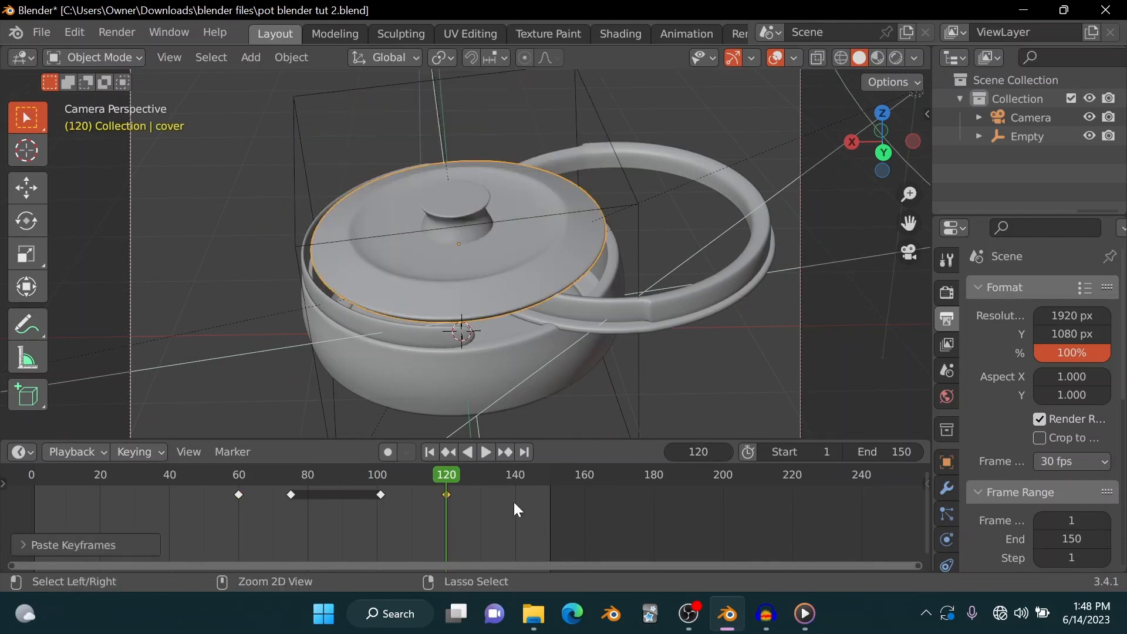
left_click_drag(445, 477, 156, 568)
key("space")
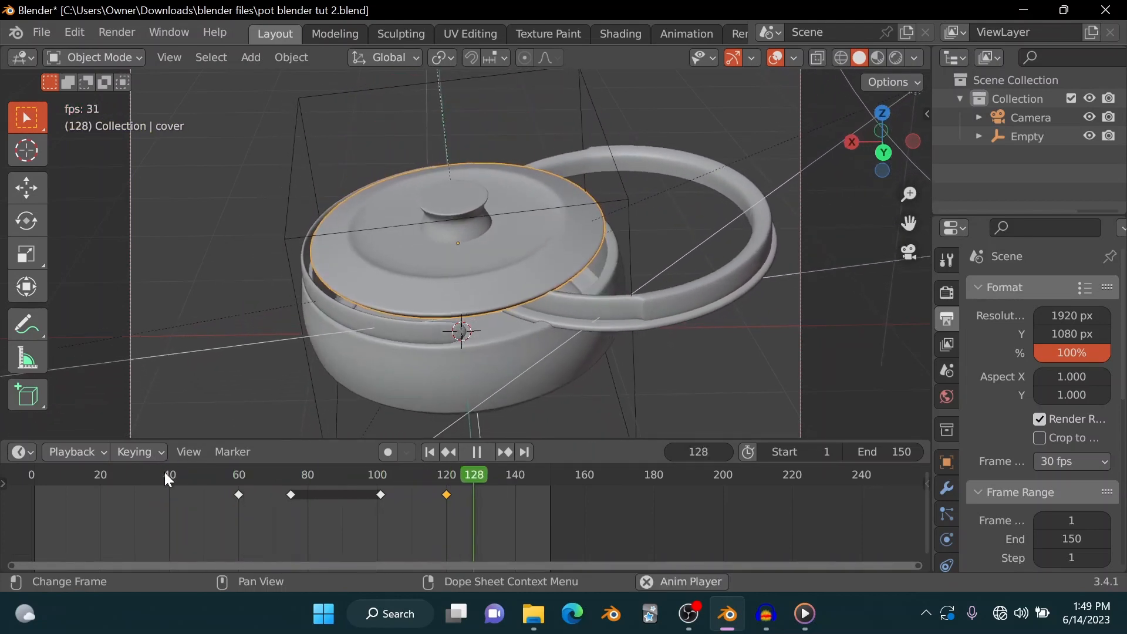
key("space")
- Paste the top ring's assembled pose at frame 120 and replay the reassembly
left_click(617, 312)
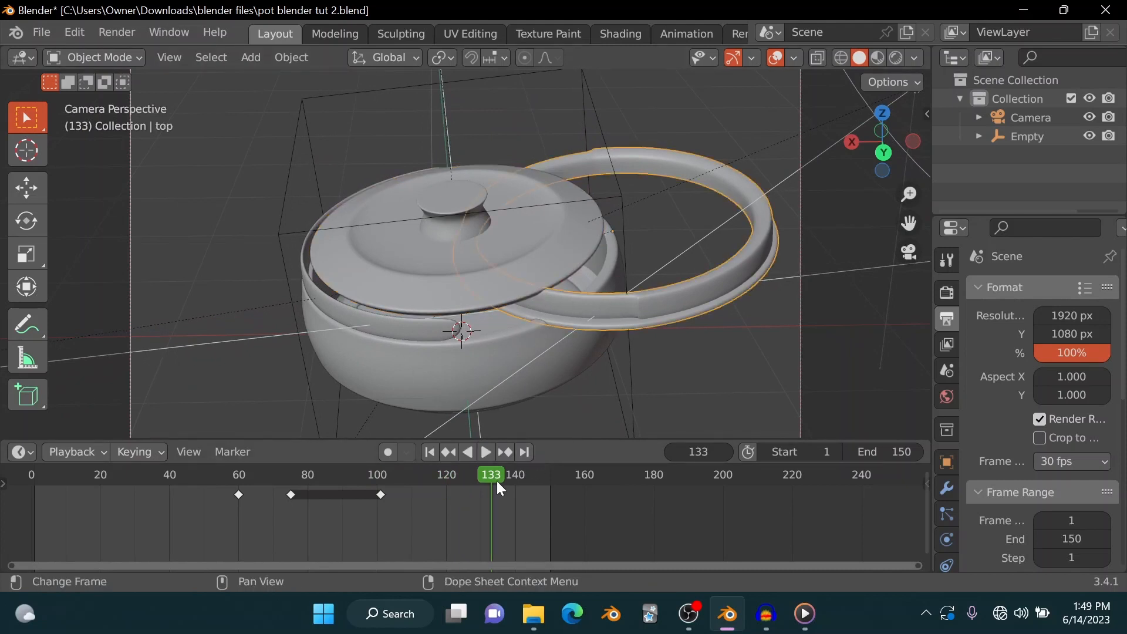
left_click_drag(482, 479, 240, 478)
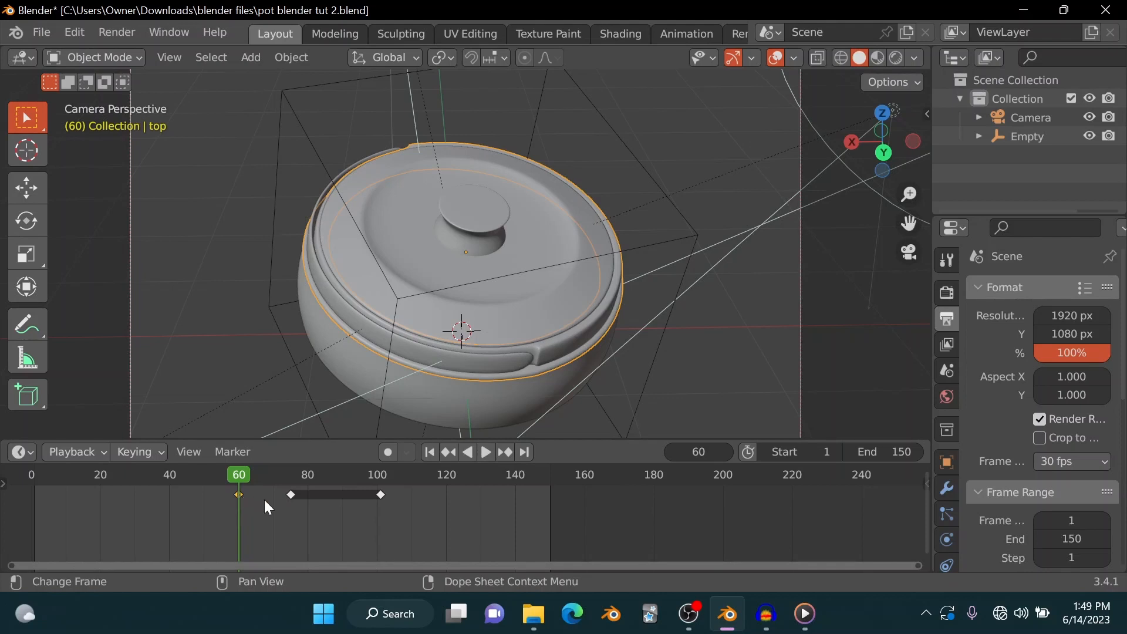
key("Right")
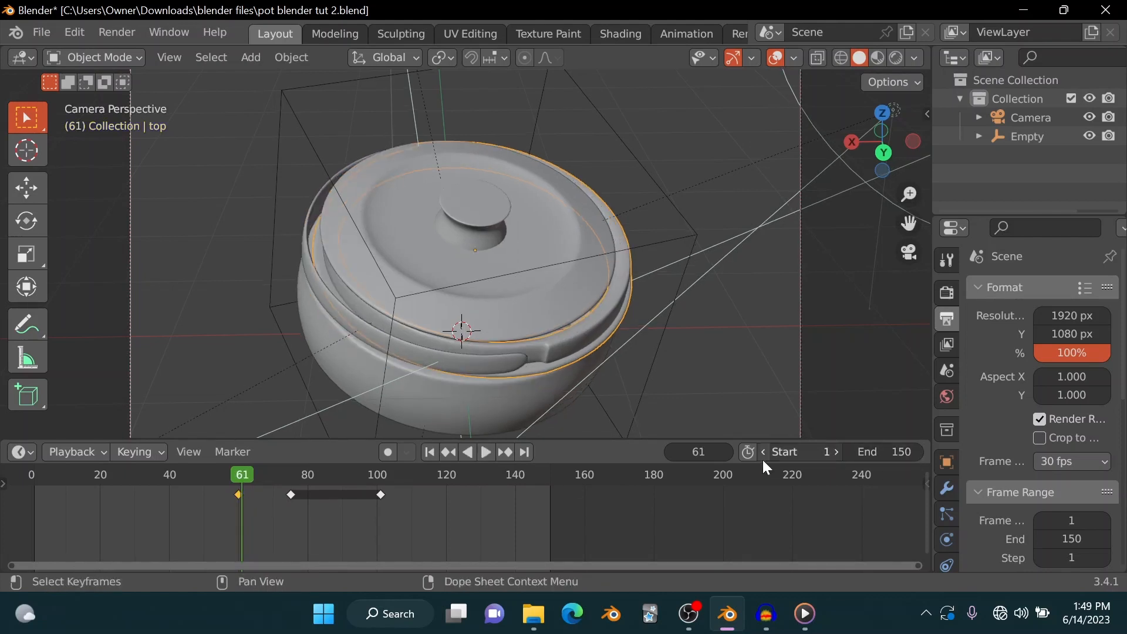
double_click(698, 451)
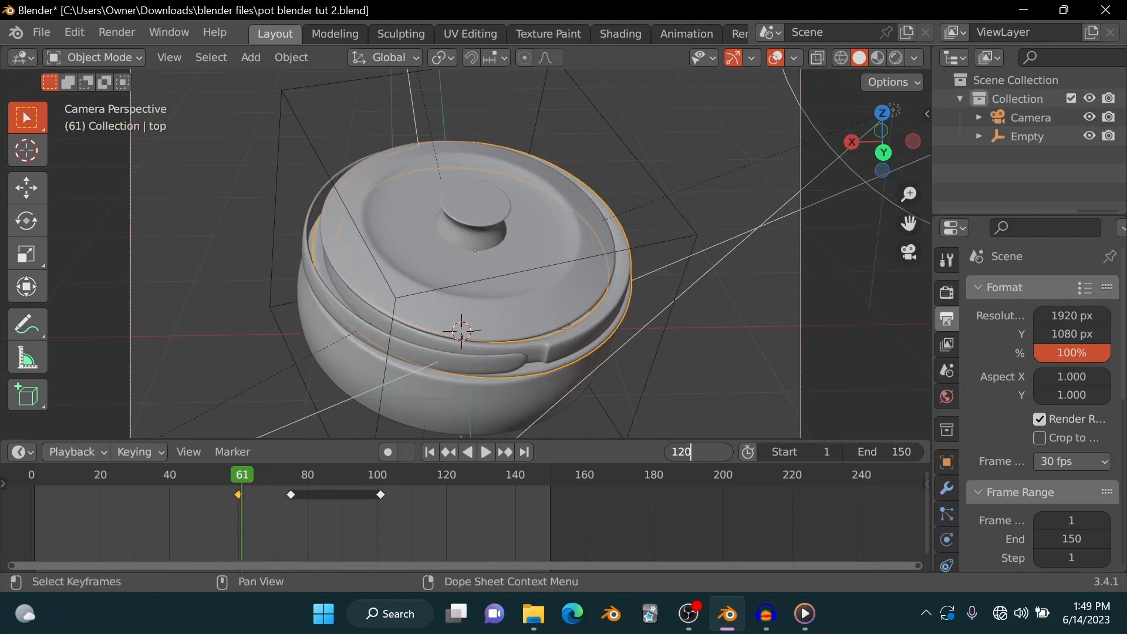
type("120")
key("Return")
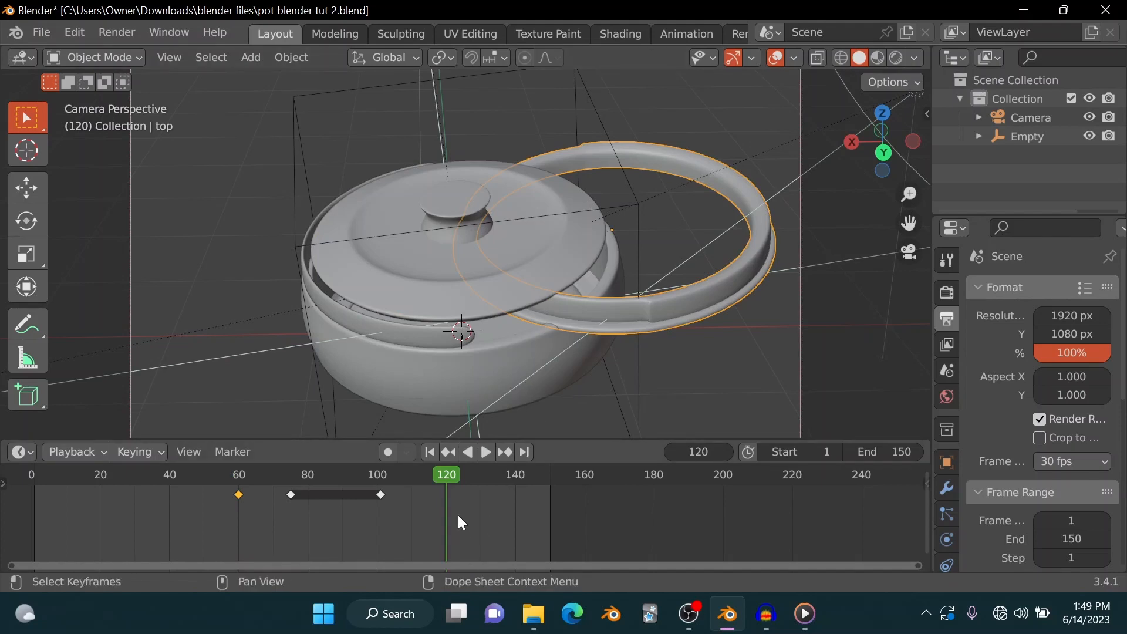
key("ctrl+v")
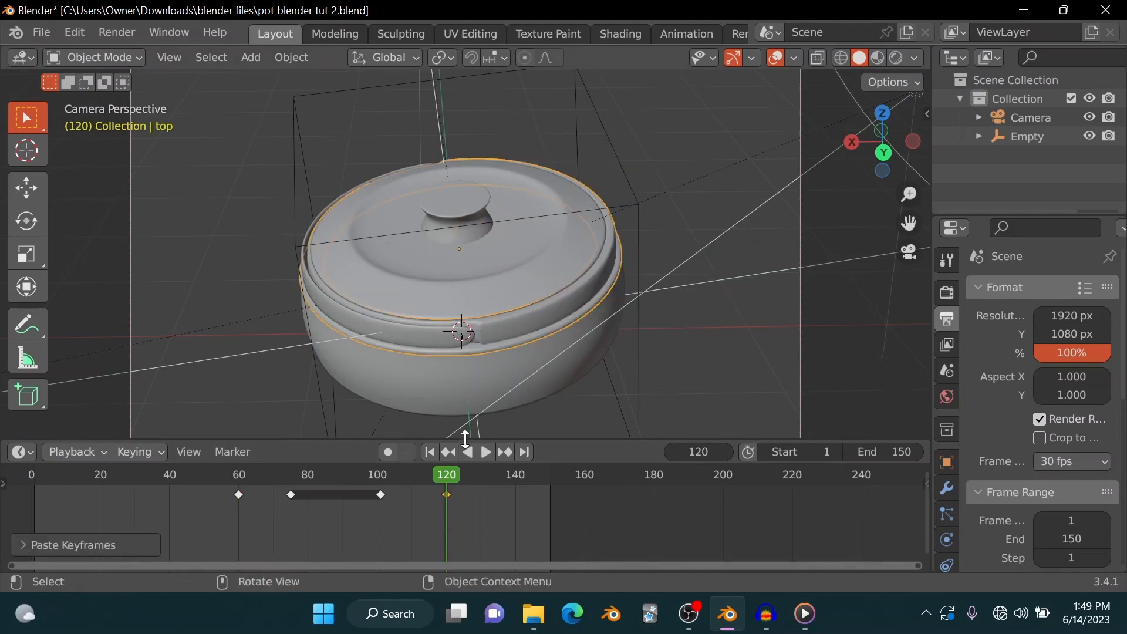
left_click_drag(433, 480, 215, 480)
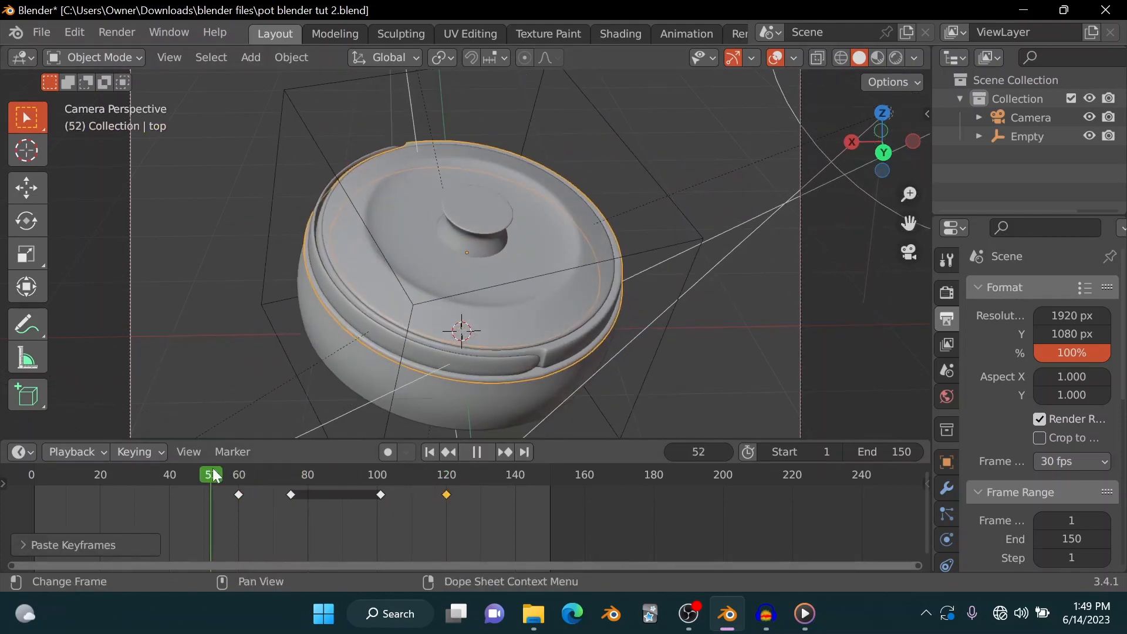
key("space")
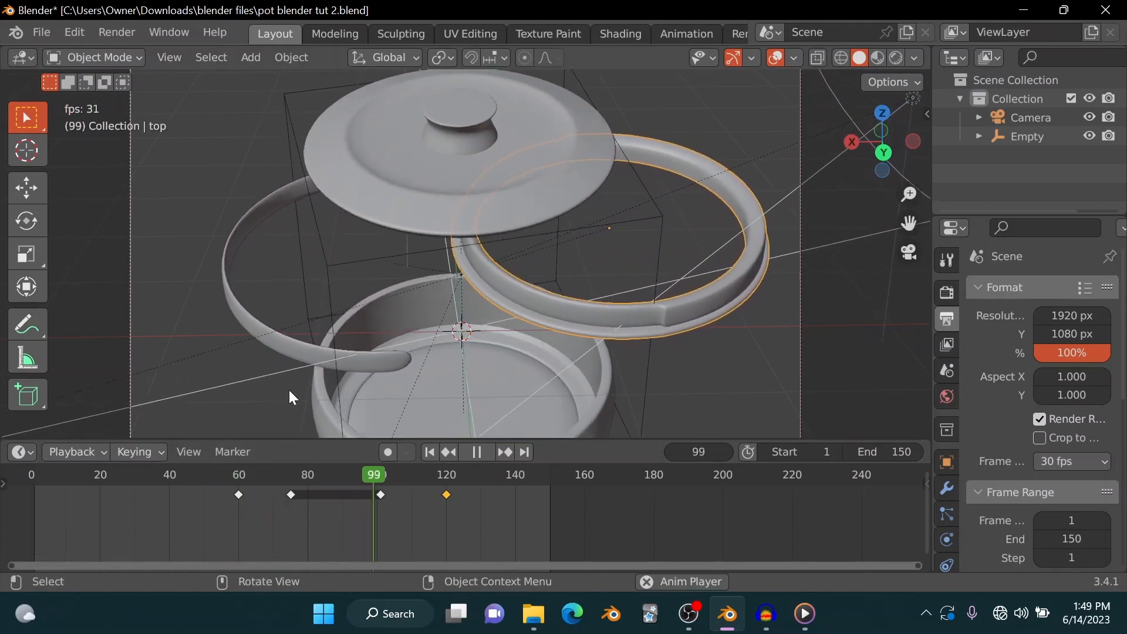
key("space")
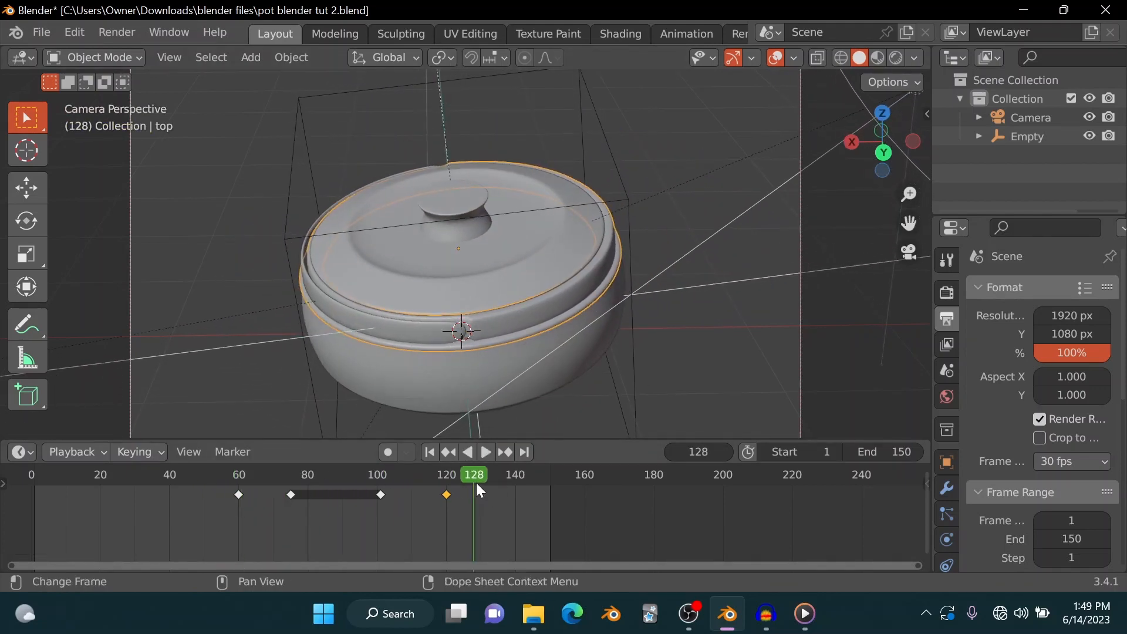
left_click_drag(476, 482, 213, 492)
- Select all the pot's keyframes and set their easing to Ease Out
key("space")
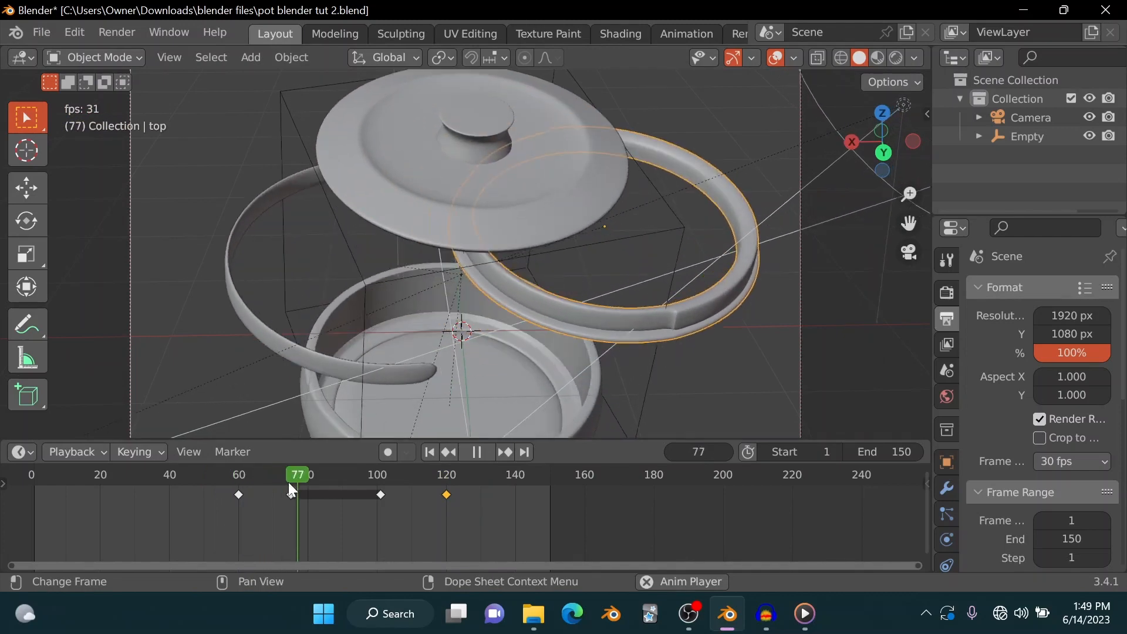
key("space")
left_click_drag(334, 470, 212, 494)
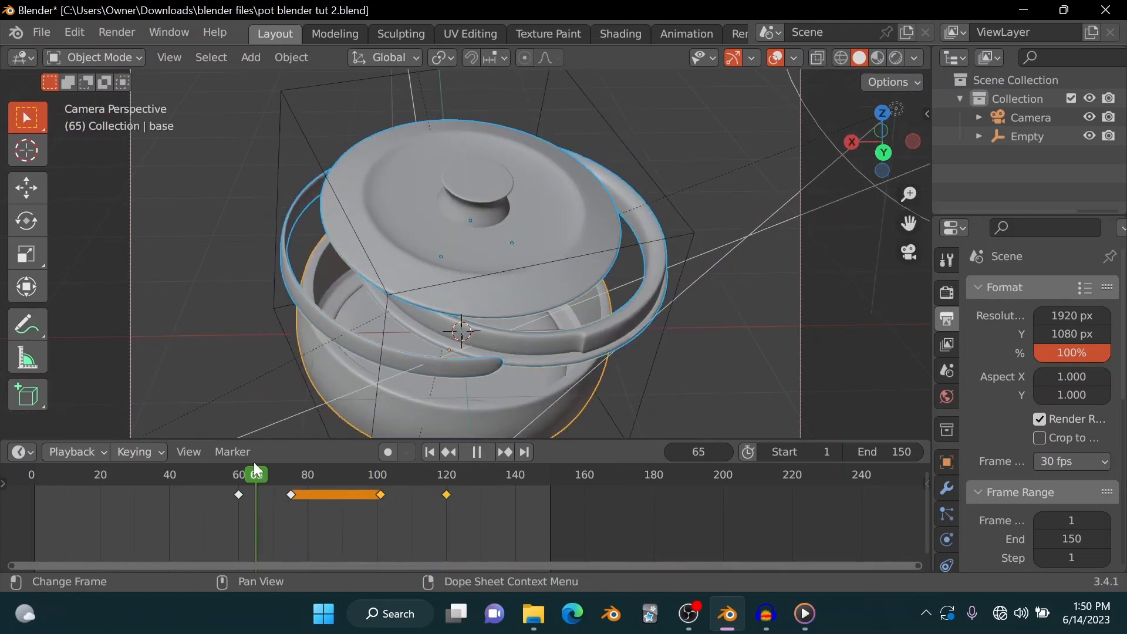
mouse_move(255, 464)
left_mouse_down()
mouse_move(239, 462)
mouse_move(269, 476)
left_mouse_up()
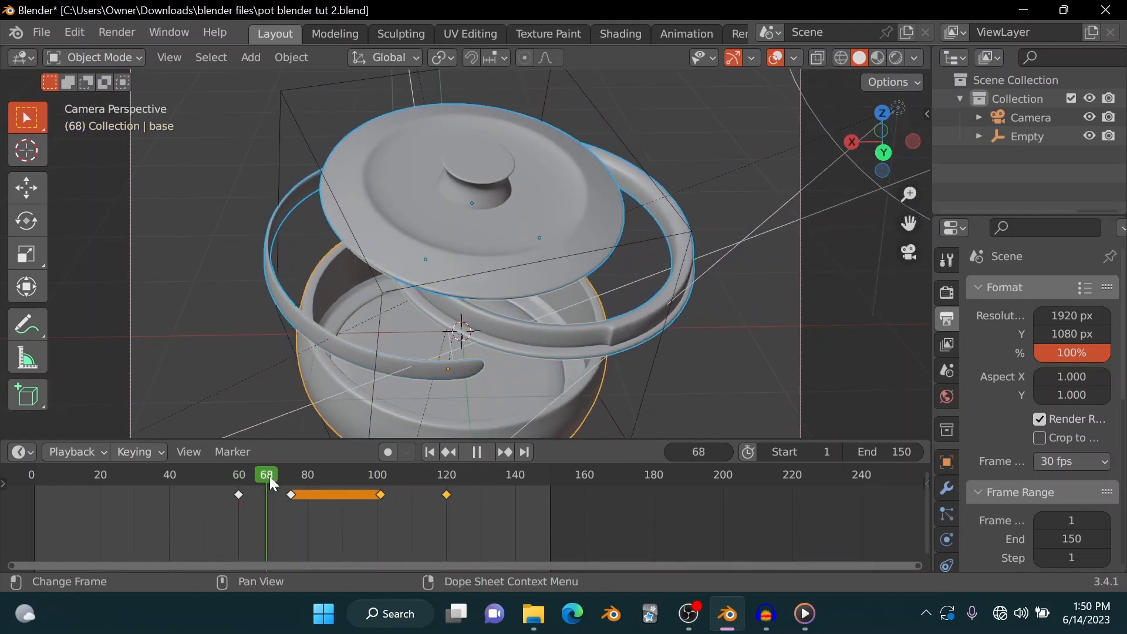
key("a")
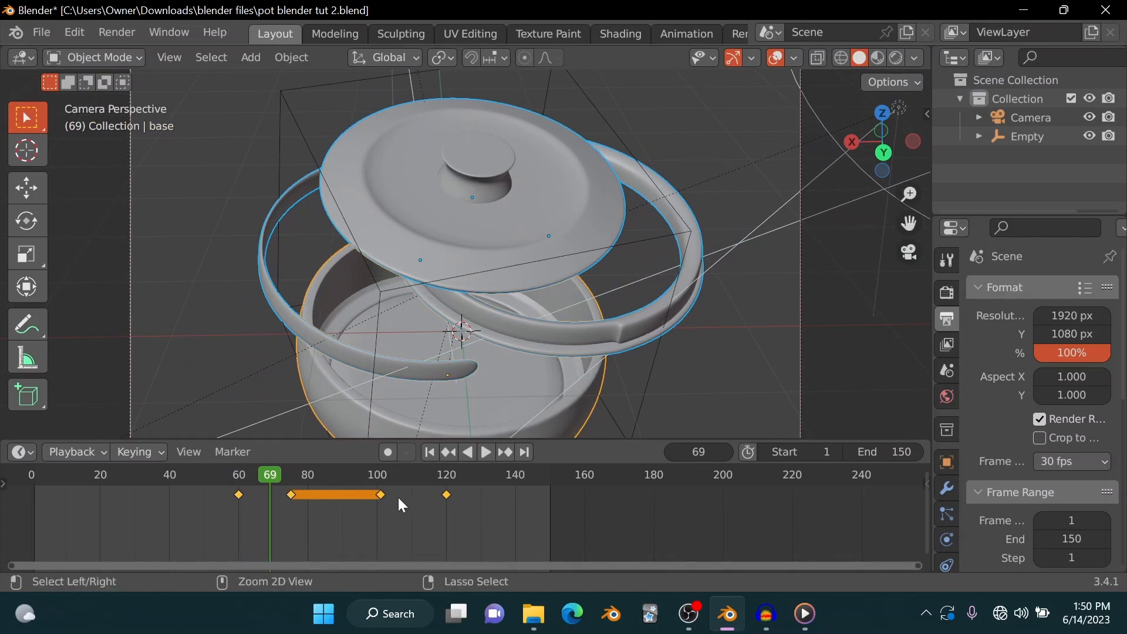
key("ctrl+e")
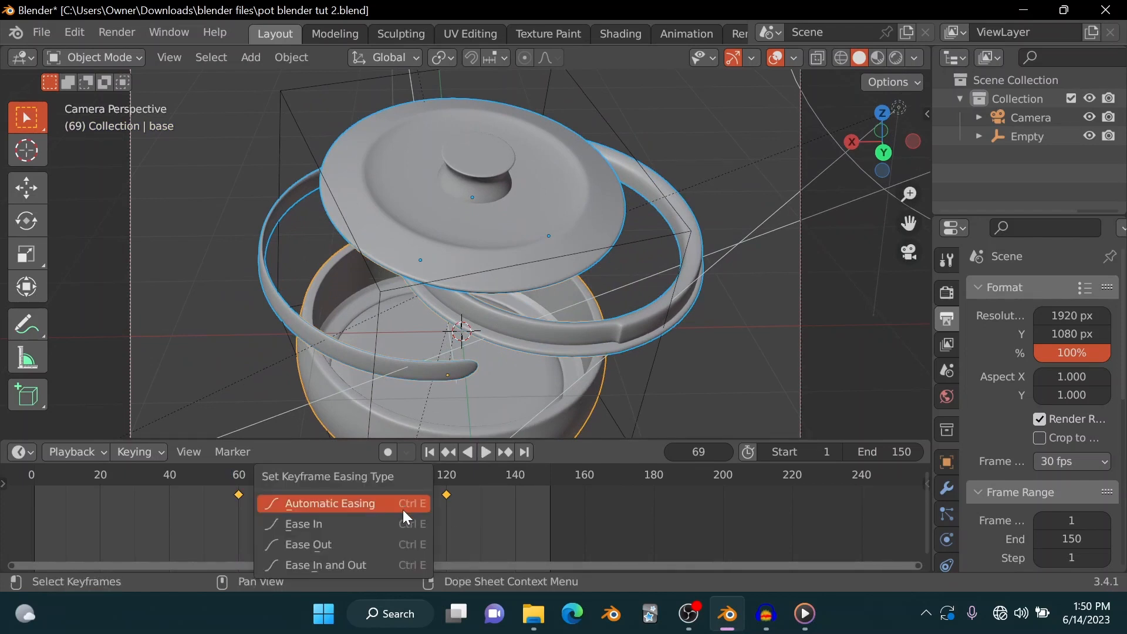
left_click(417, 543)
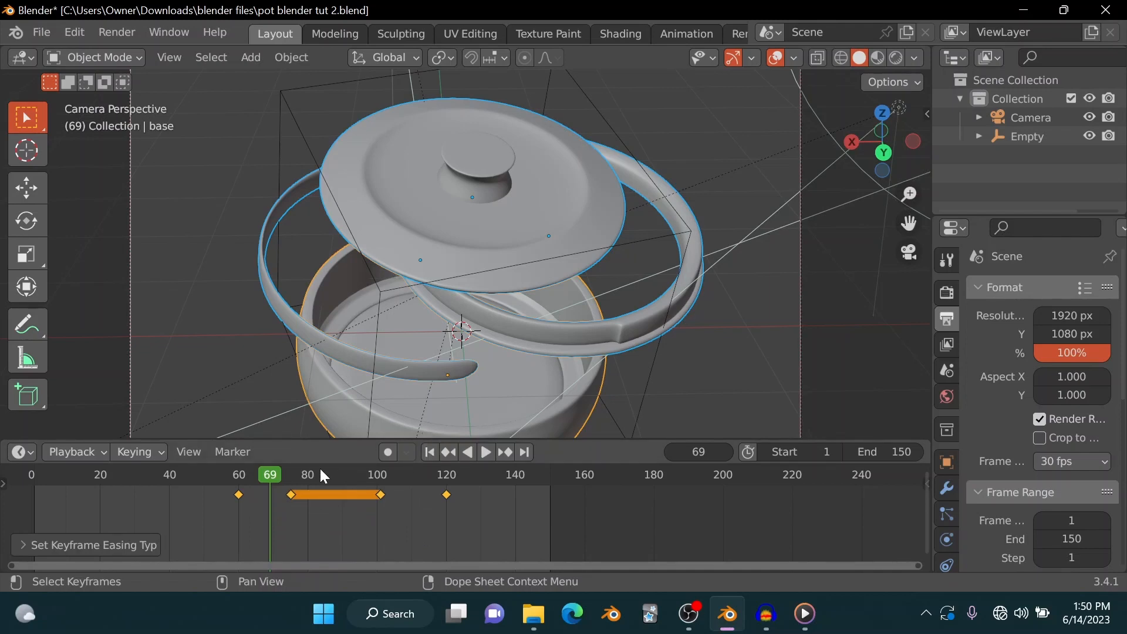
- Play back the eased animation to see the pot fully reassembled
key("space")
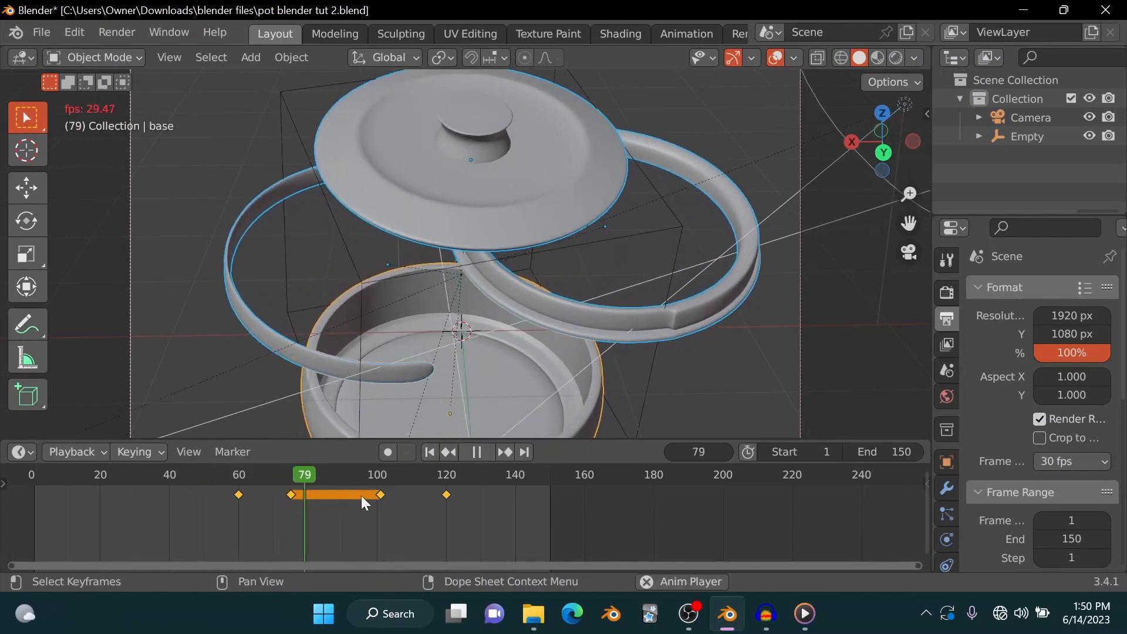
left_click_drag(469, 479, 258, 474)
key("space")
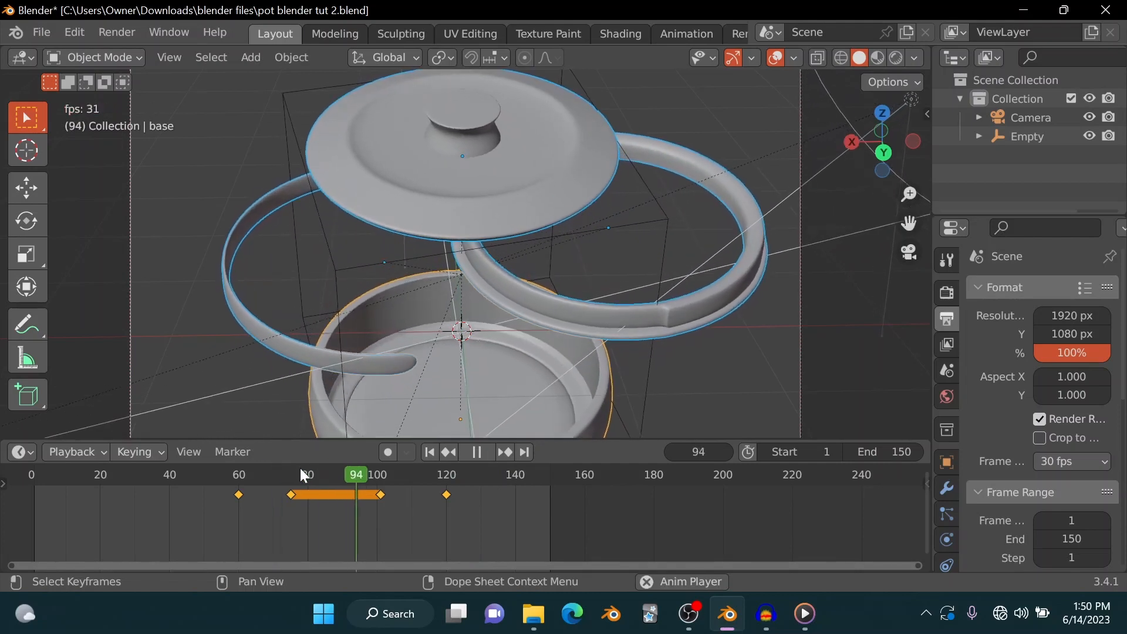
key("space")
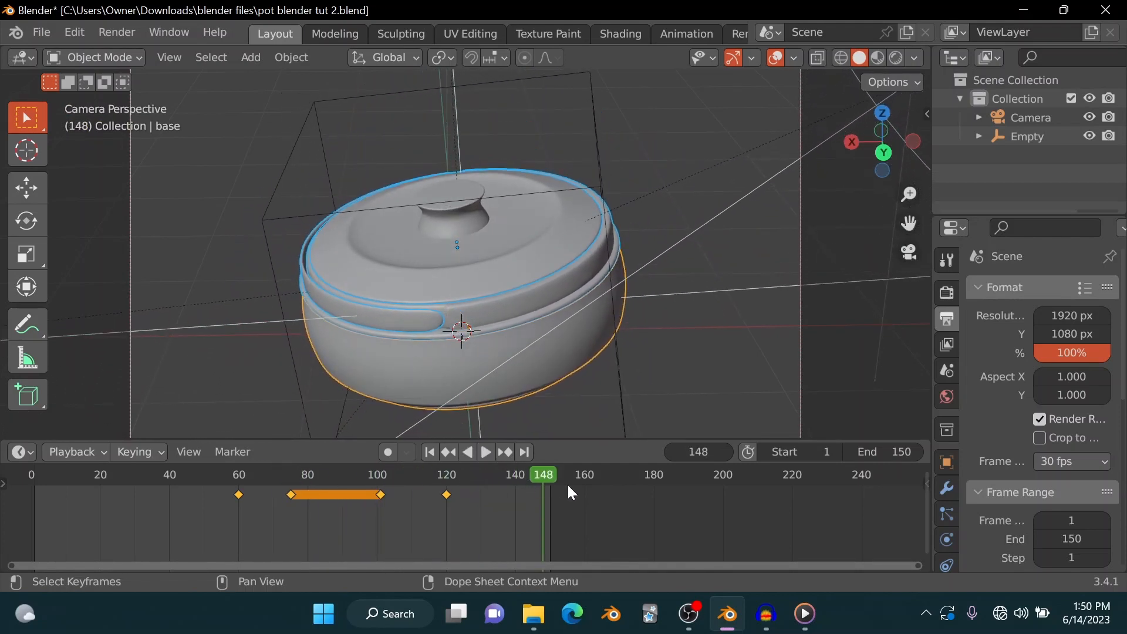
left_click_drag(544, 483, 478, 479)
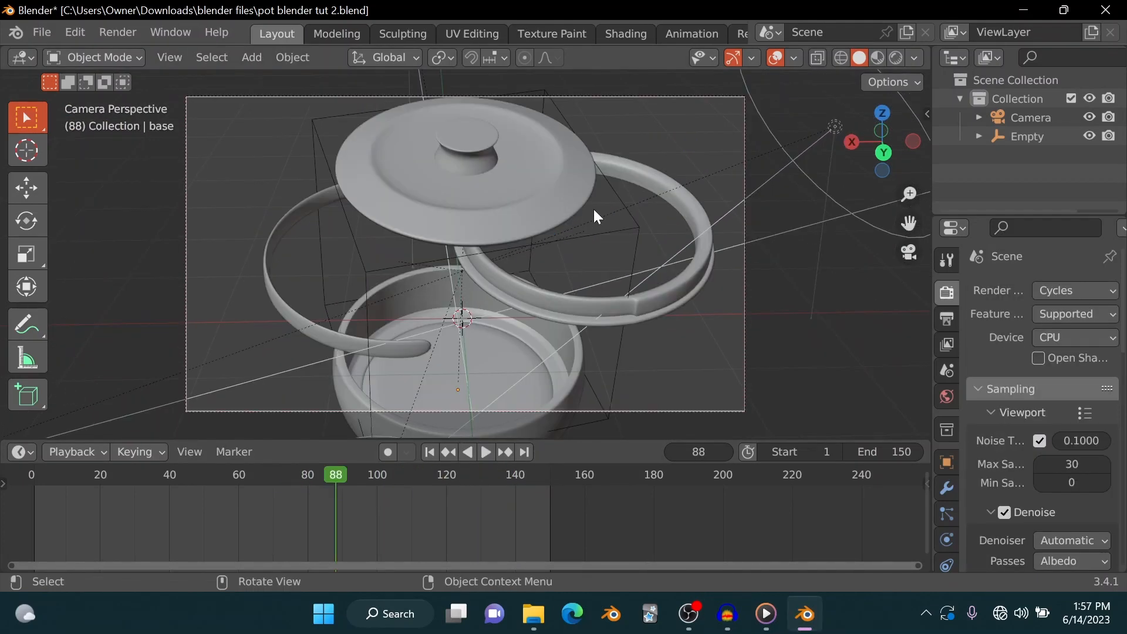
- Switch to Rendered shading and set render Noise Threshold 0.35 and Max Samples 200
left_click(896, 58)
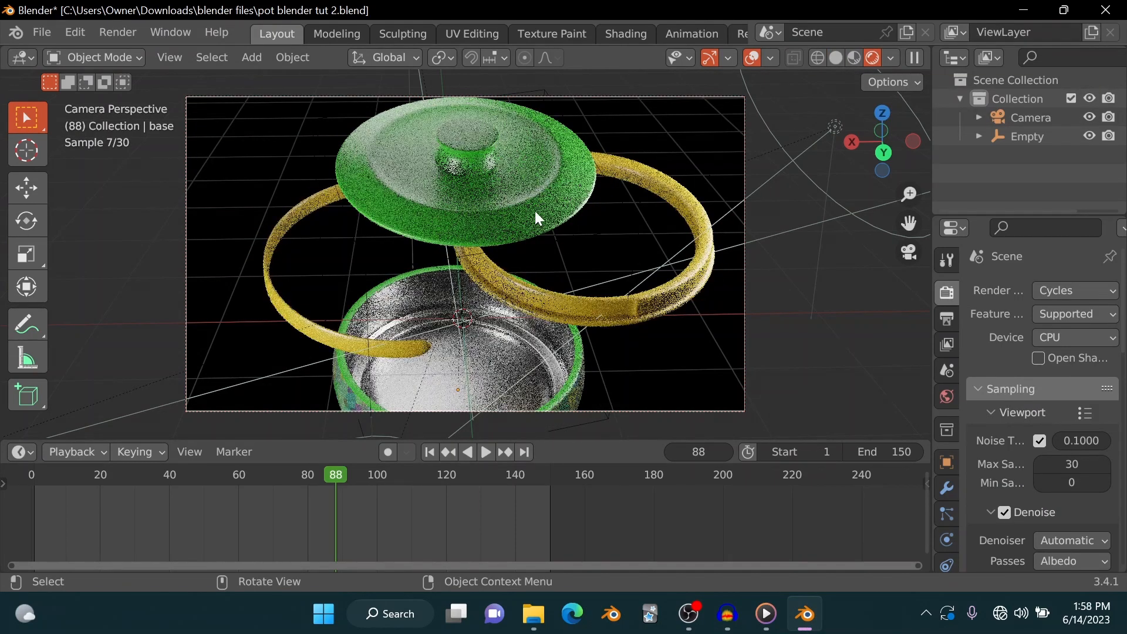
scroll(1023, 378, "down", 8)
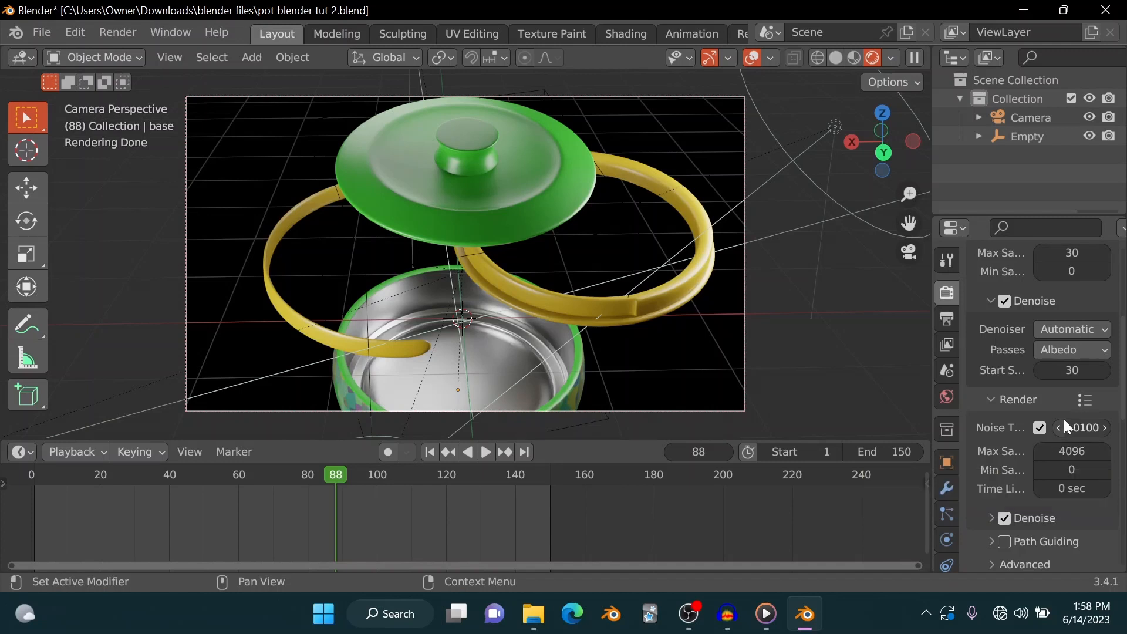
left_click(1064, 420)
type("0.01")
key("Return")
double_click(1067, 451)
key("BackSpace")
key("BackSpace")
key("BackSpace")
key("BackSpace")
type("2")
- Enable Motion Blur and set the Color Management look to Medium High Contrast
scroll(1090, 523, "down", 6)
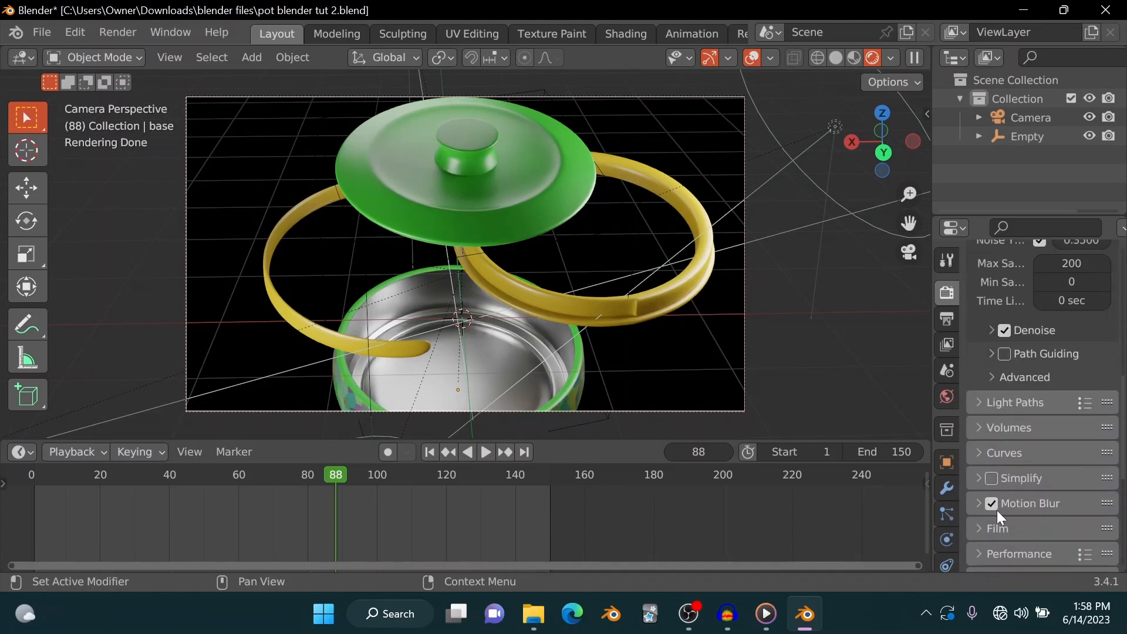
left_click(991, 503)
scroll(1037, 481, "down", 6)
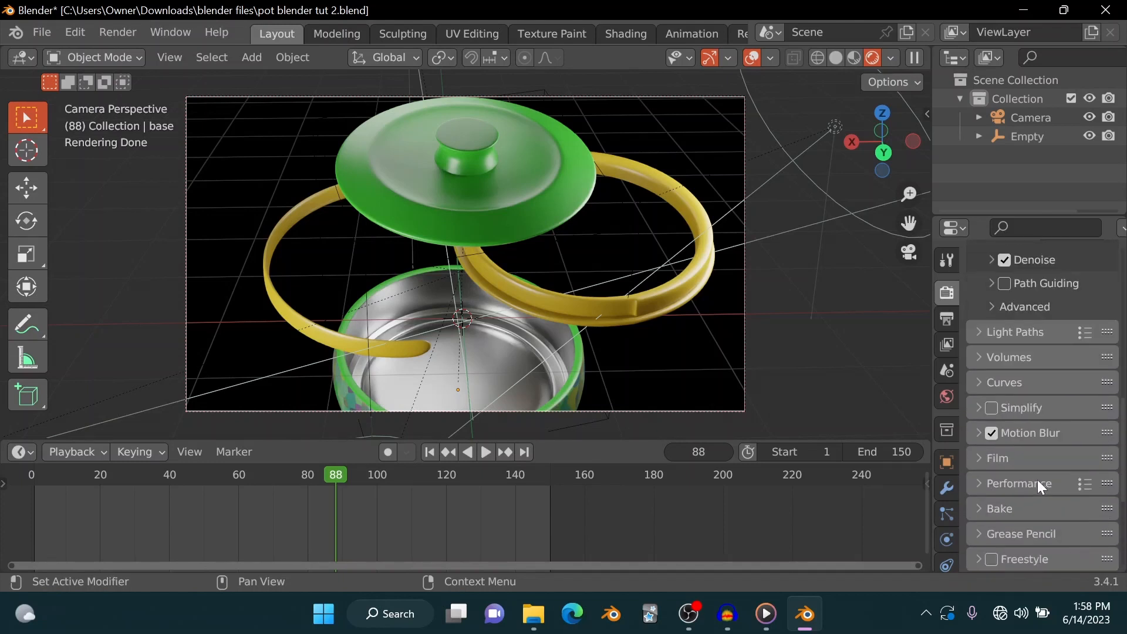
scroll(1037, 479, "down", 3)
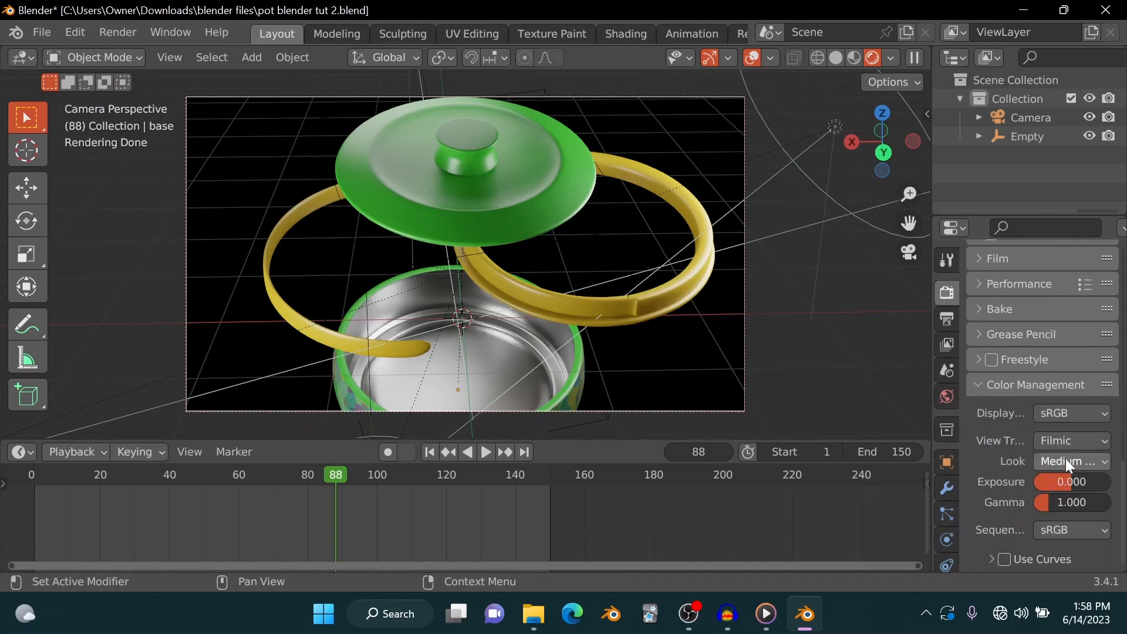
left_click(1065, 461)
left_click(1031, 378)
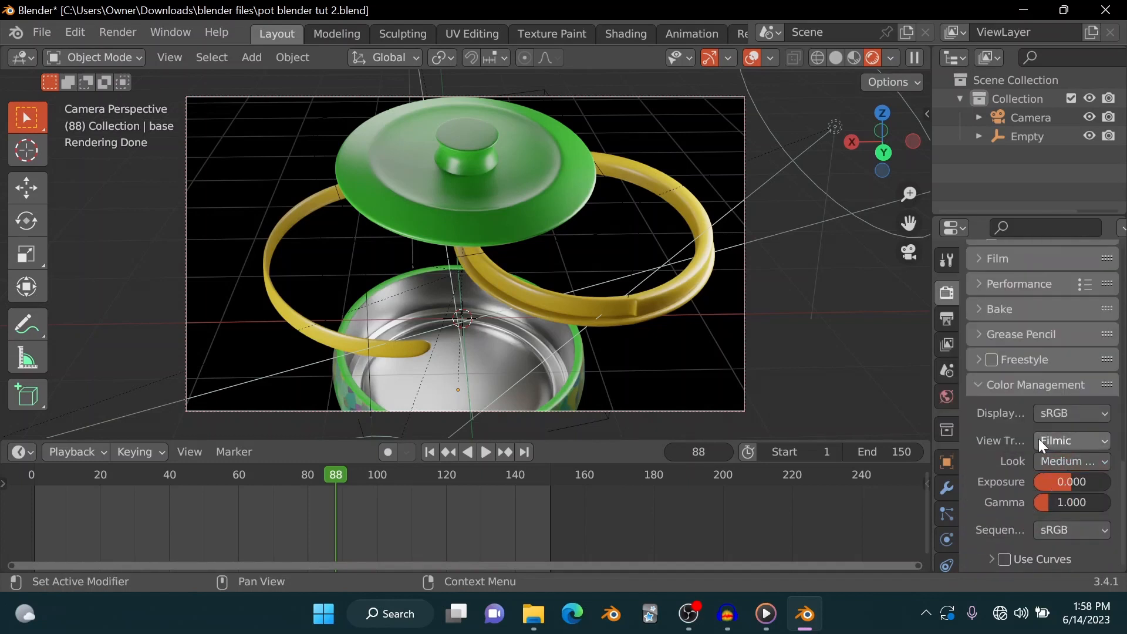
- Review the Output Properties, with a 1–150 frame range and PNG output to /tmp
scroll(1031, 442, "up", 10)
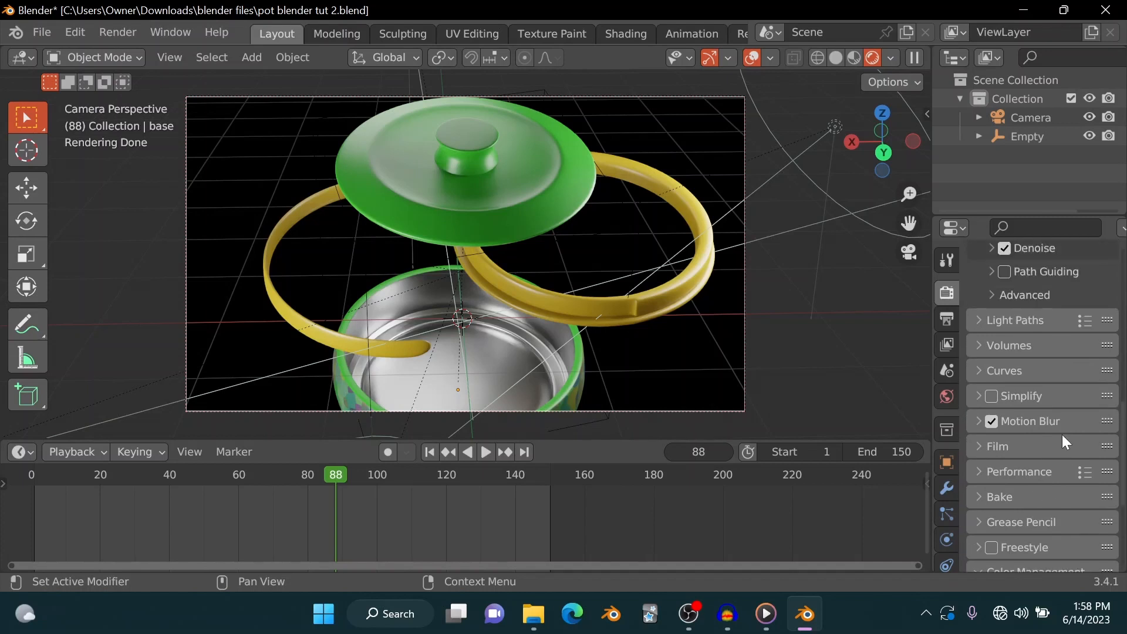
scroll(1051, 411, "up", 9)
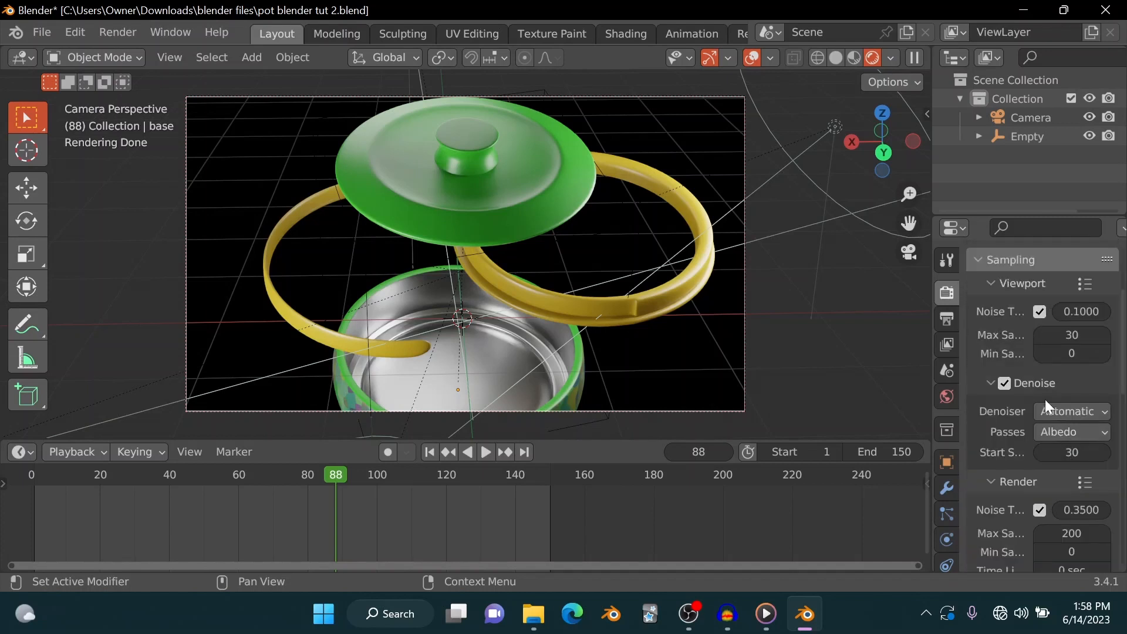
left_click(946, 319)
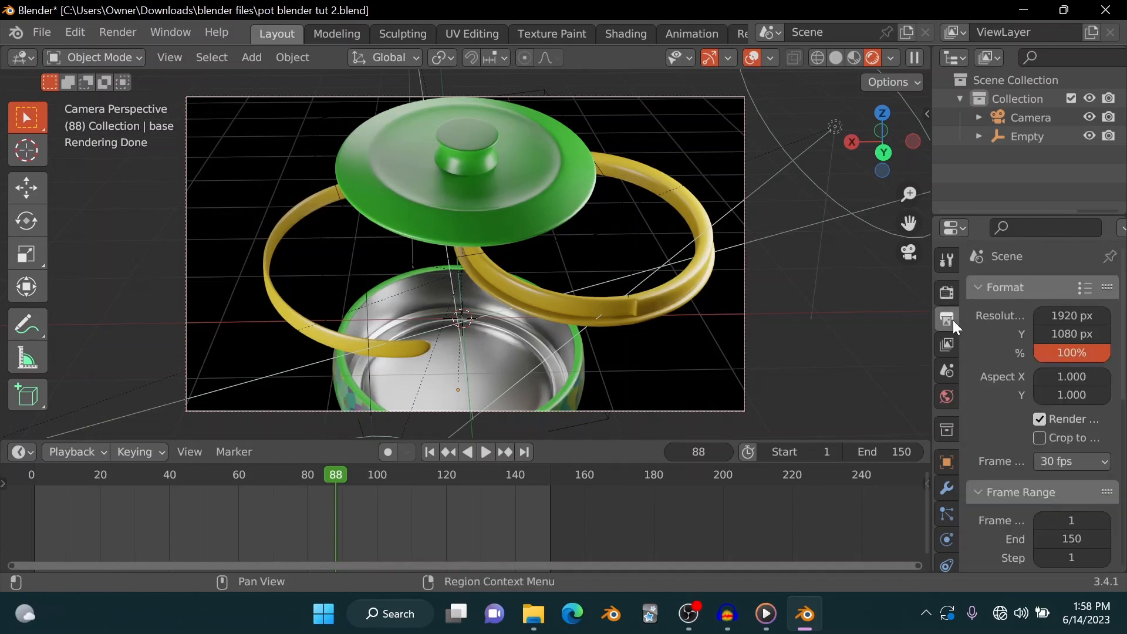
scroll(996, 348, "down", 5)
scroll(996, 348, "up", 4)
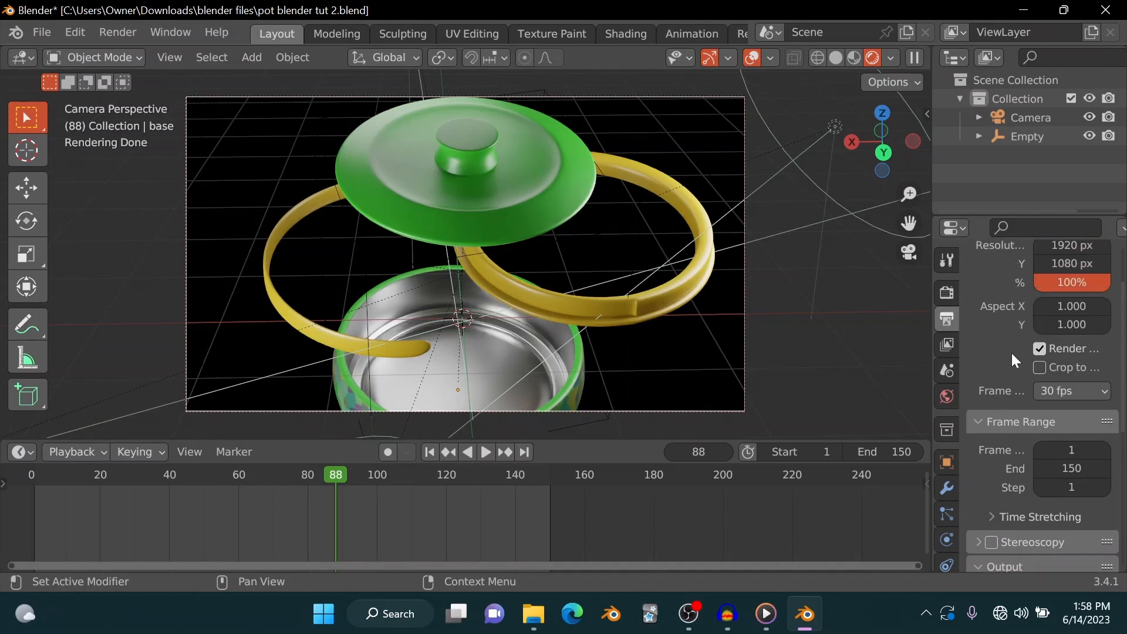
scroll(1018, 370, "down", 5)
scroll(1027, 389, "down", 1)
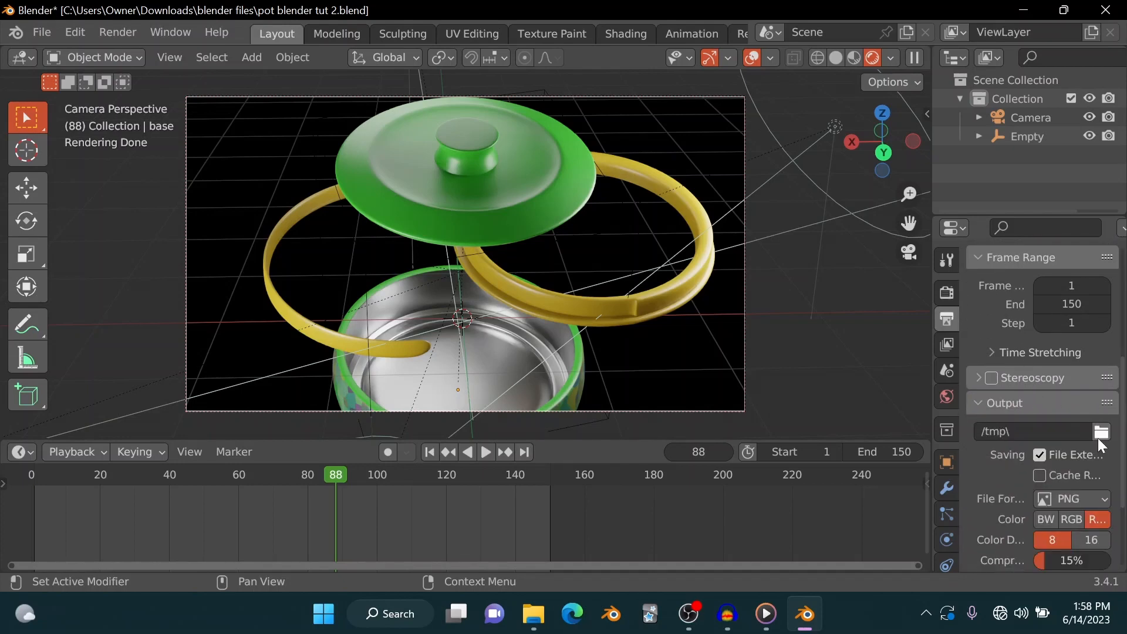
- Create a new 'pot animation' folder inside blender files from the output path browser
left_click(1102, 432)
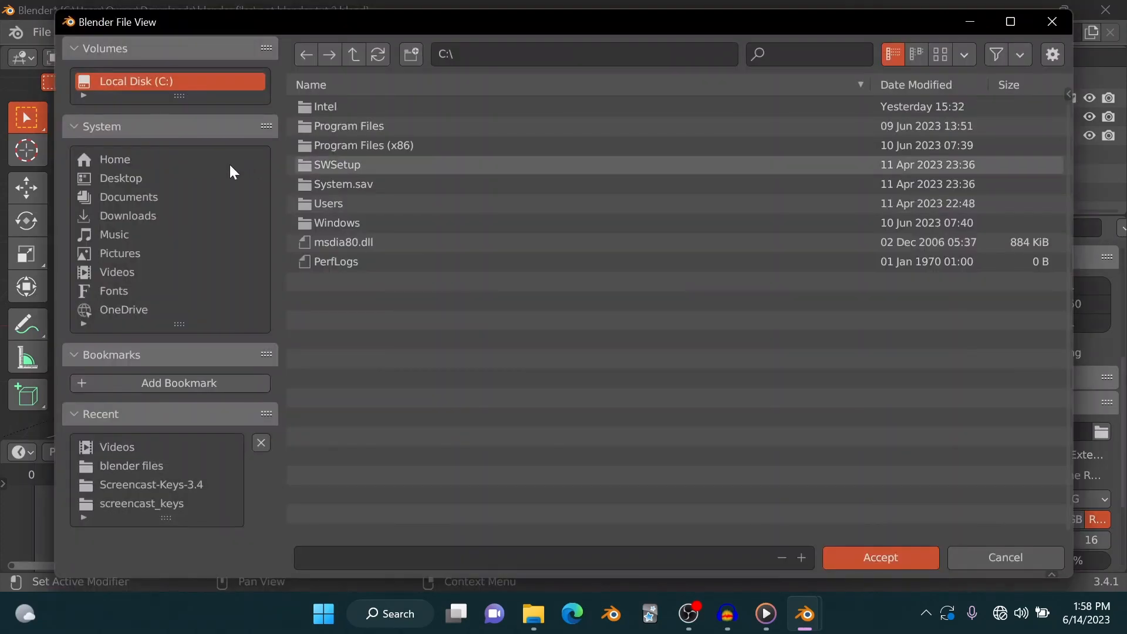
left_click(168, 473)
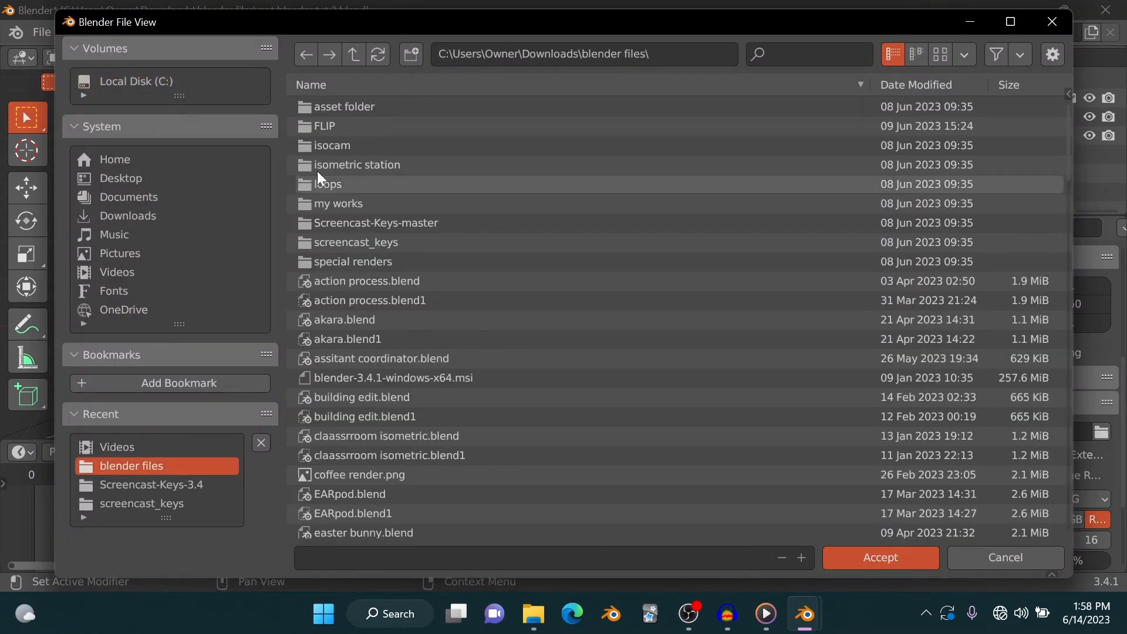
left_click(412, 54)
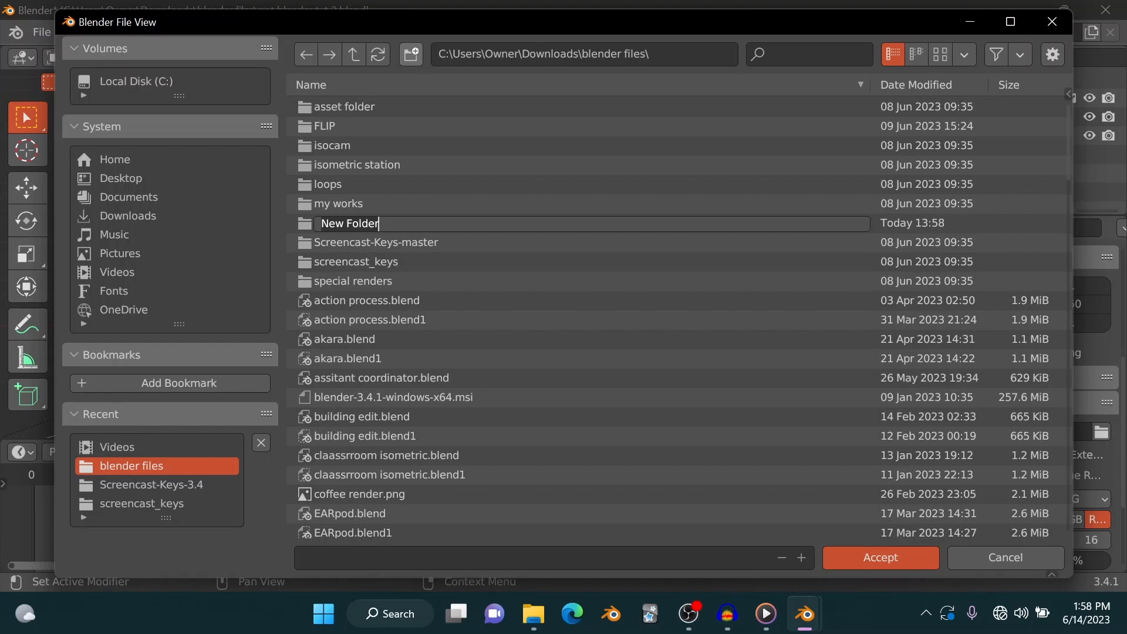
key("ctrl+a")
type("p")
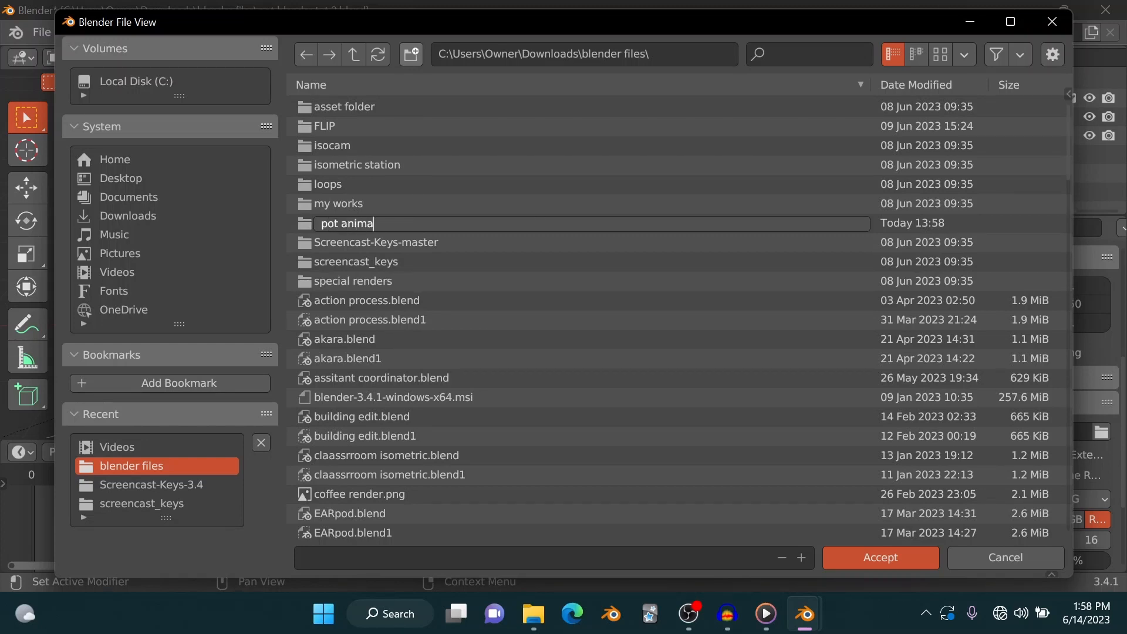
key("Return")
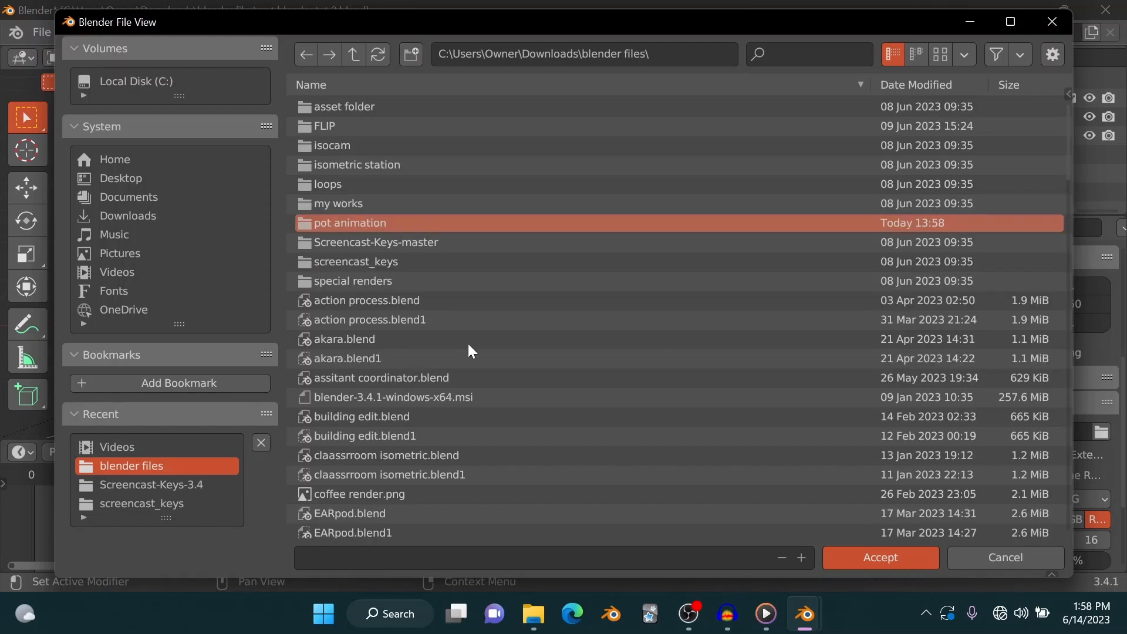
- Accept 'pot animation' as the render output folder and return the viewport to Solid shading
left_click(847, 557)
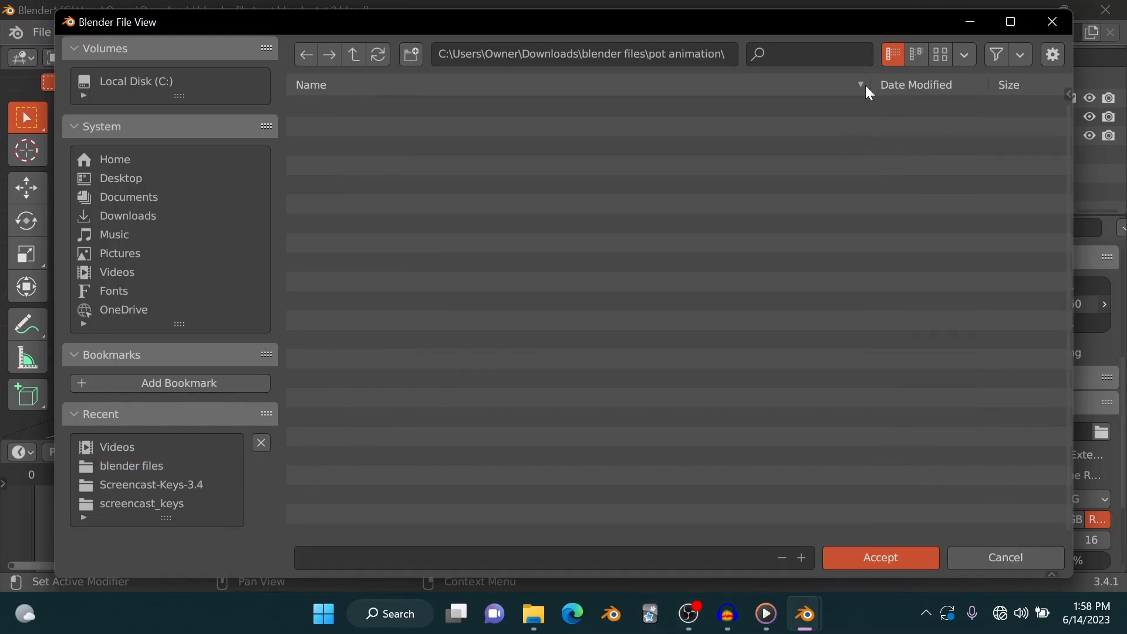
left_click(851, 554)
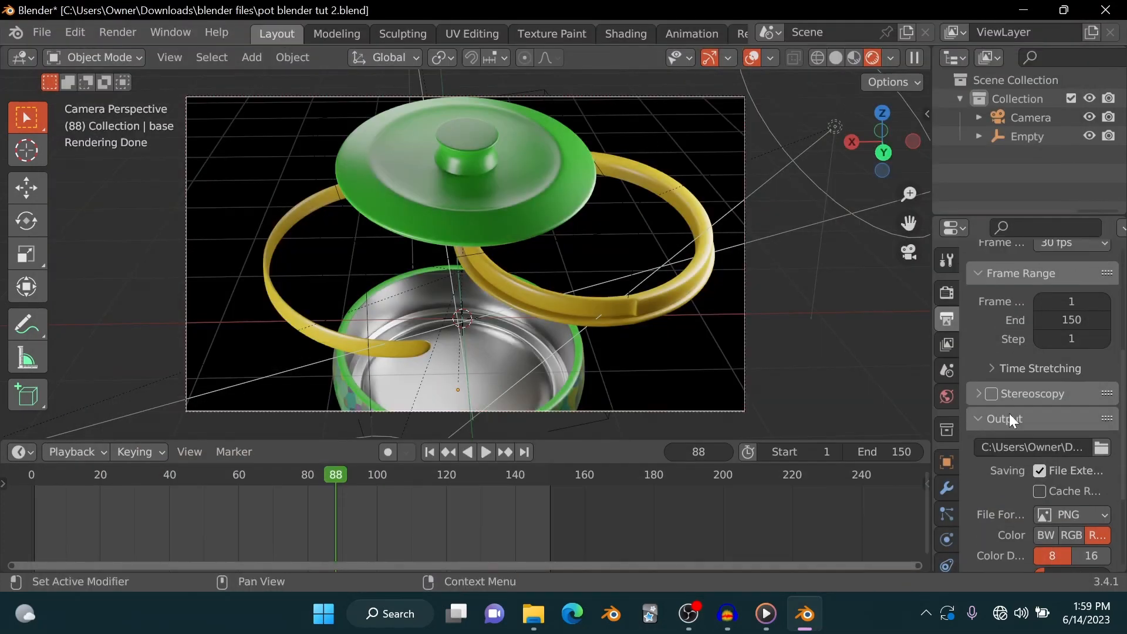
left_click(836, 57)
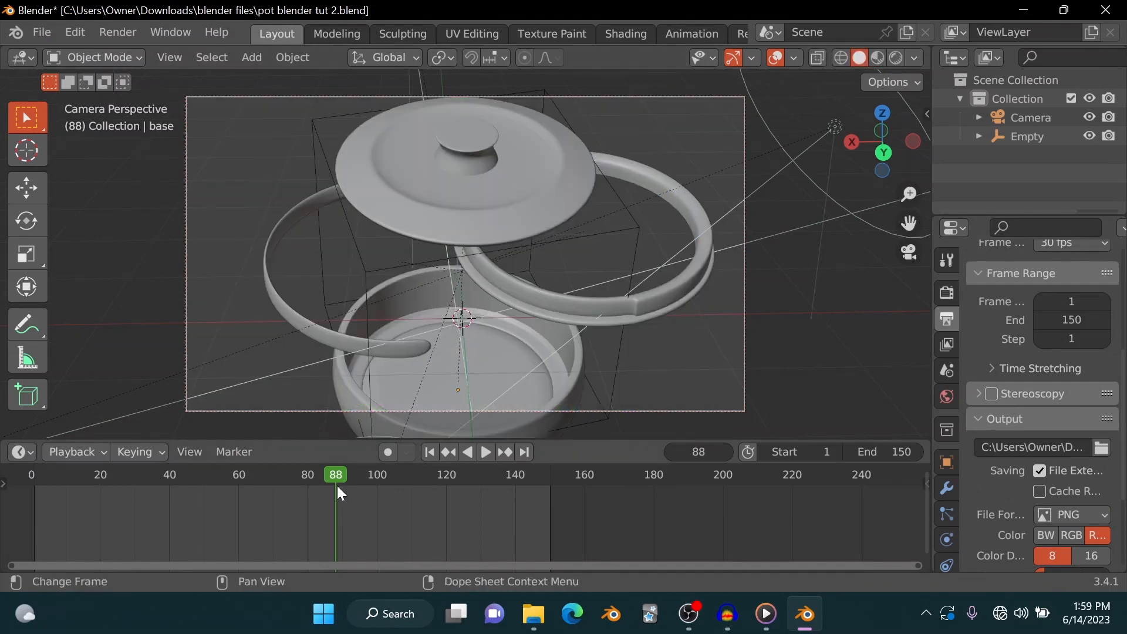
mouse_move(337, 487)
left_mouse_down()
mouse_move(223, 420)
mouse_move(397, 456)
left_mouse_up()
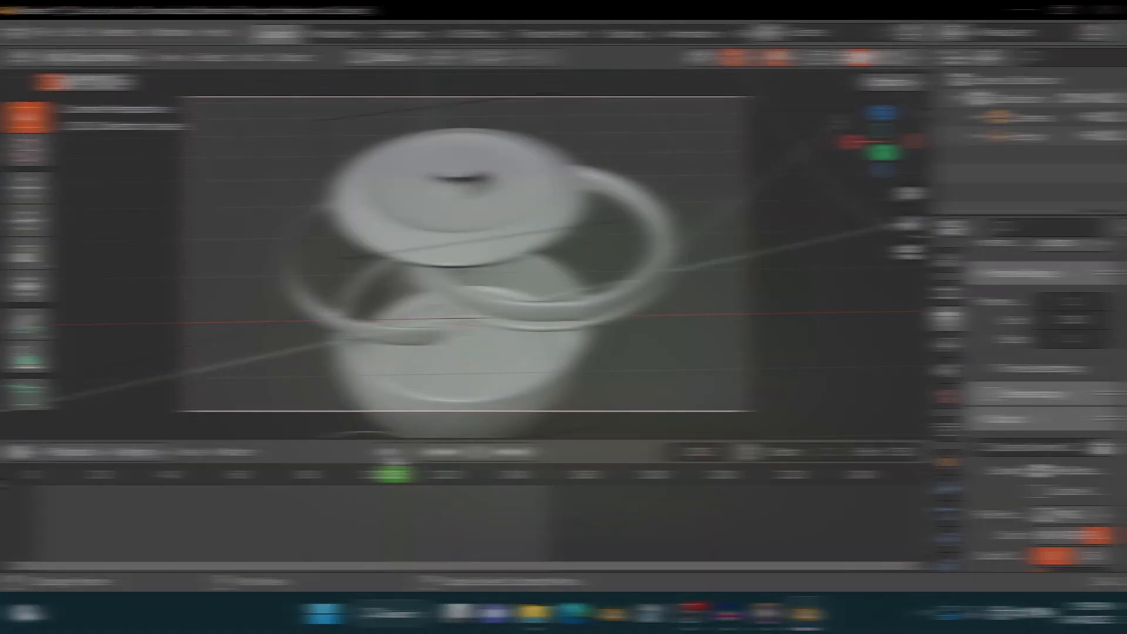